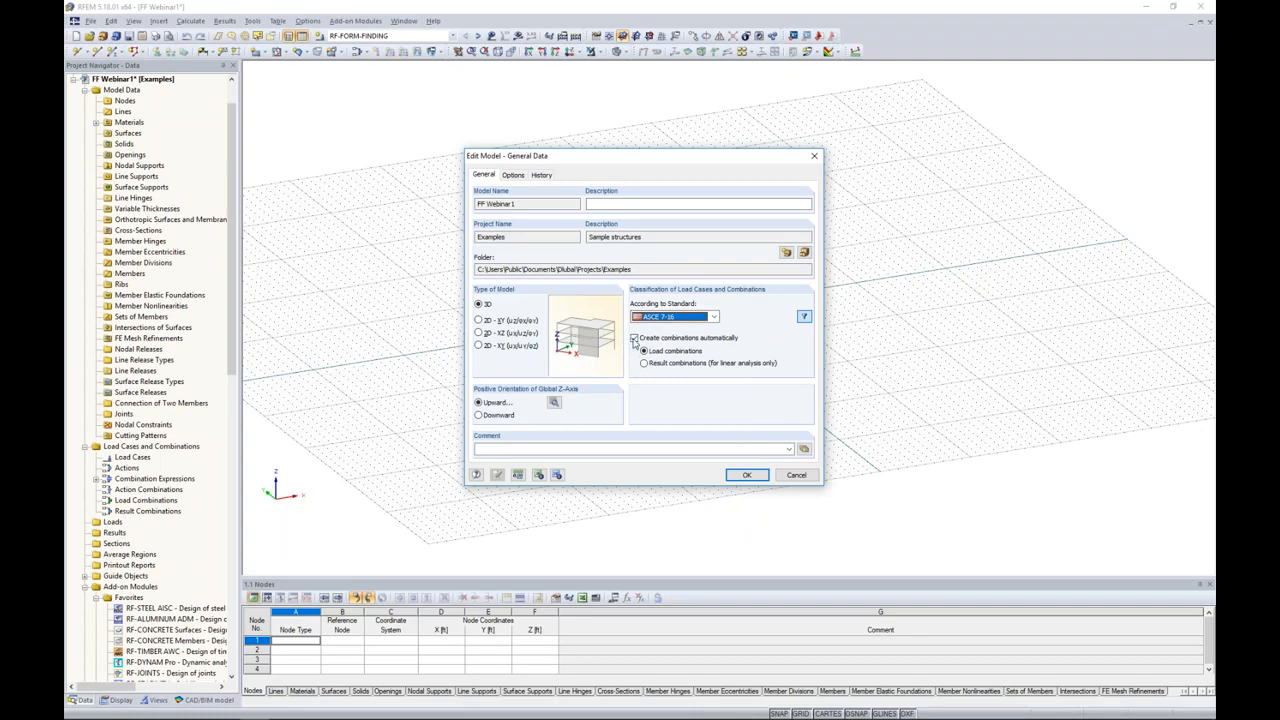
Step: Confirm the general data with automatic ASCE 7-16 load combinations, RF-FORM-FINDING, RF-CUTTING-PATTERN and the CAD/BIM model enabled
click(634, 339)
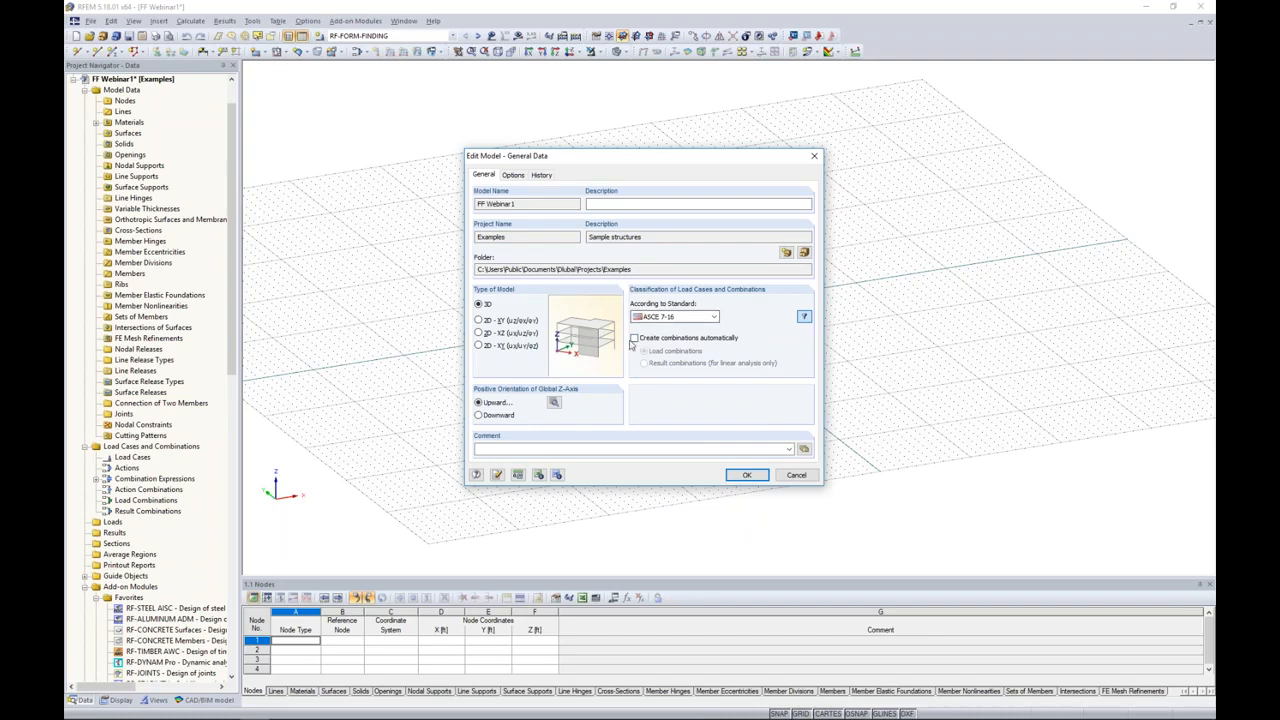
click(634, 339)
click(511, 175)
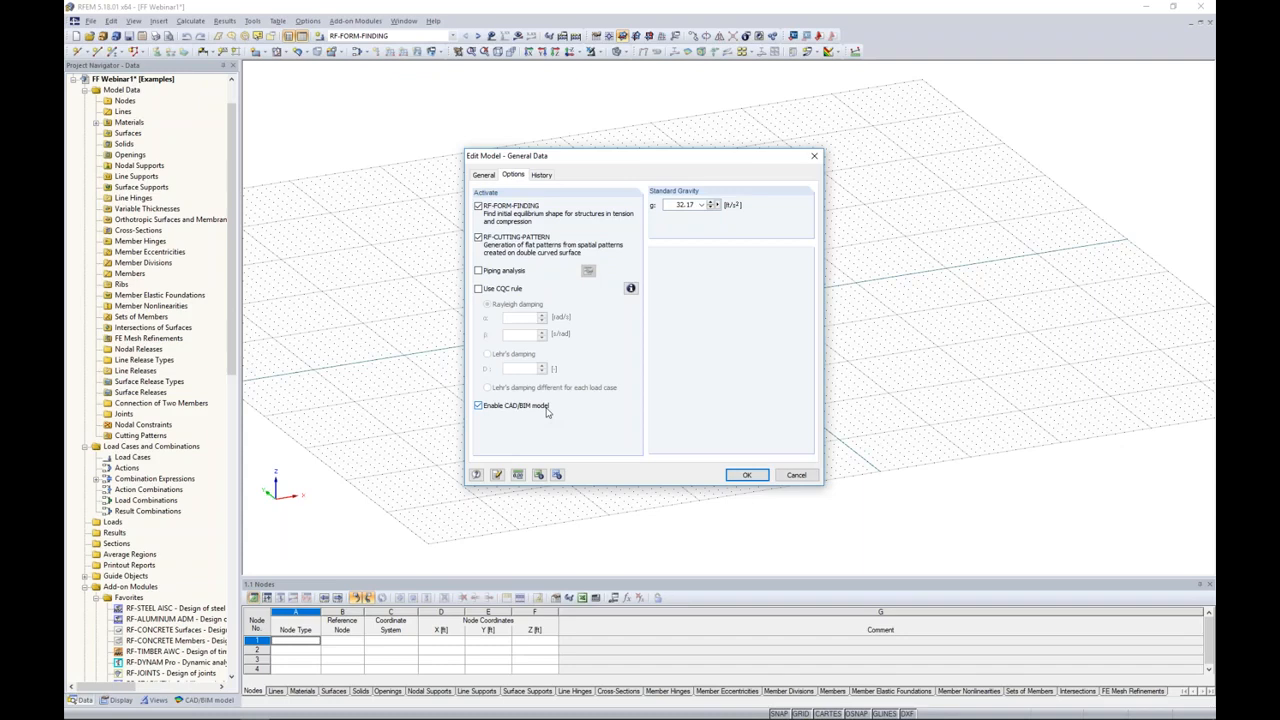
click(736, 475)
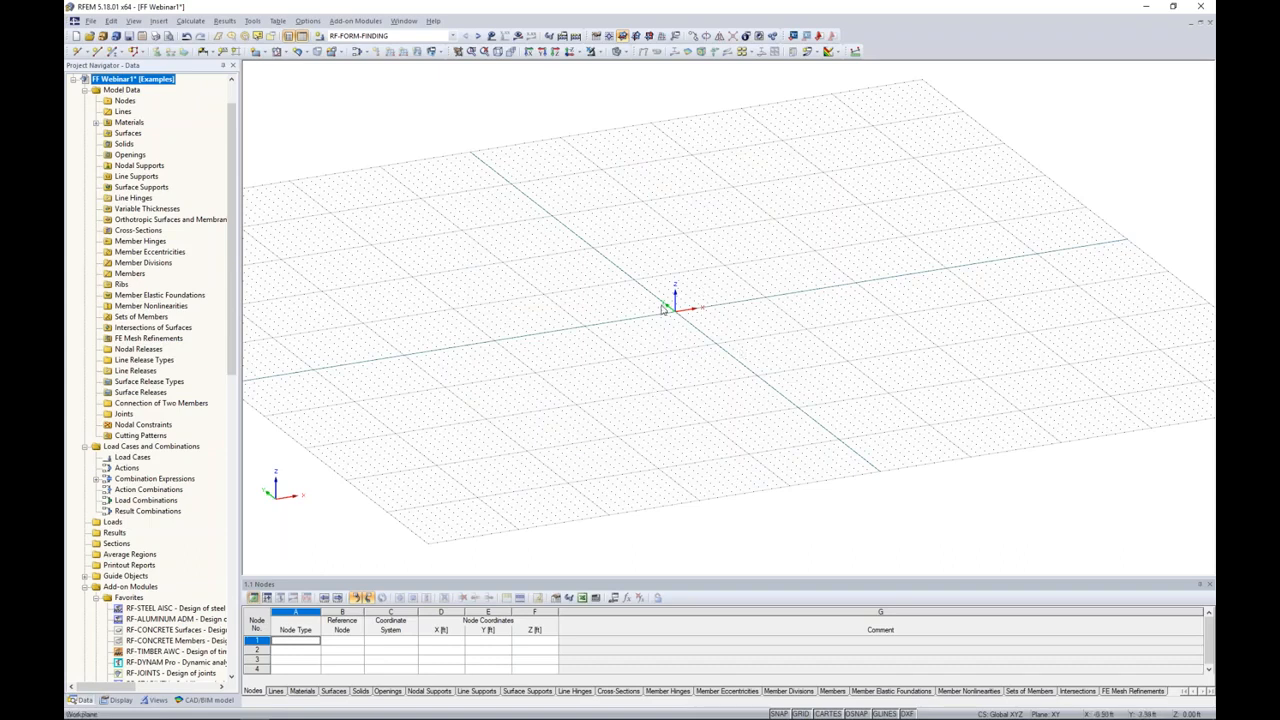
Step: Make the node table area slightly taller and look through the model data and add-on modules in the project navigator
drag(595, 577, 608, 467)
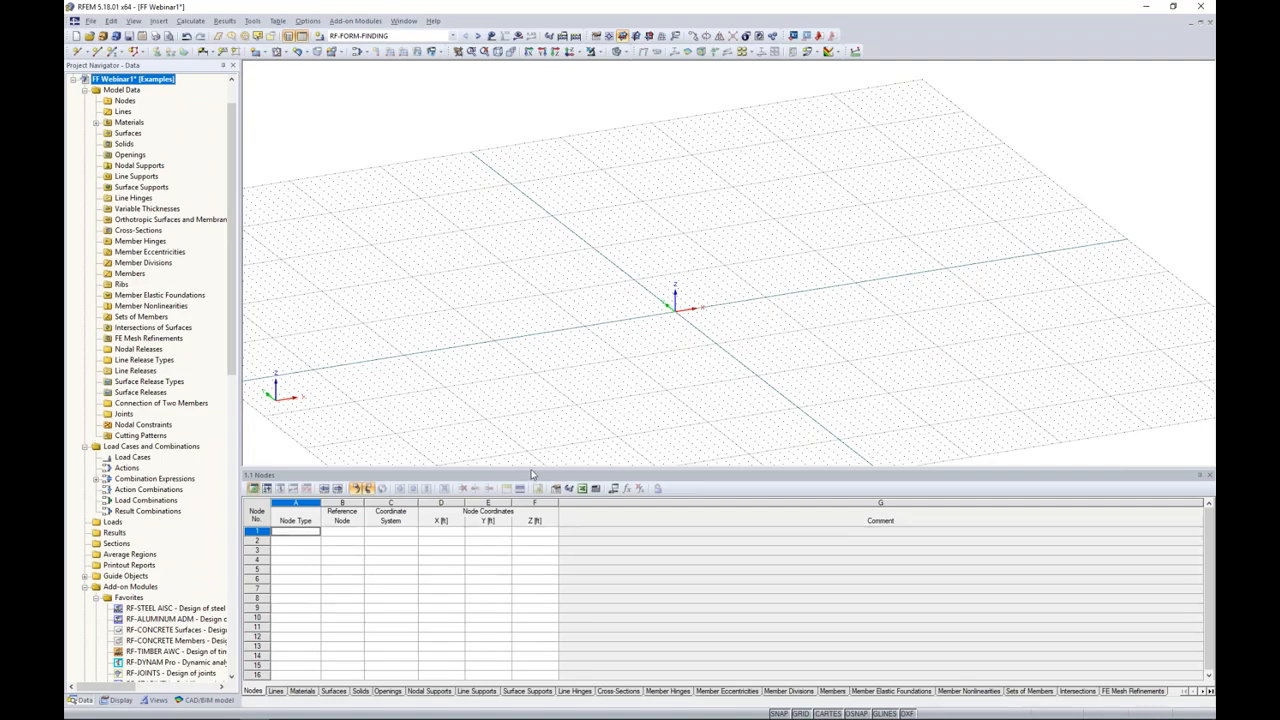
drag(532, 467, 516, 538)
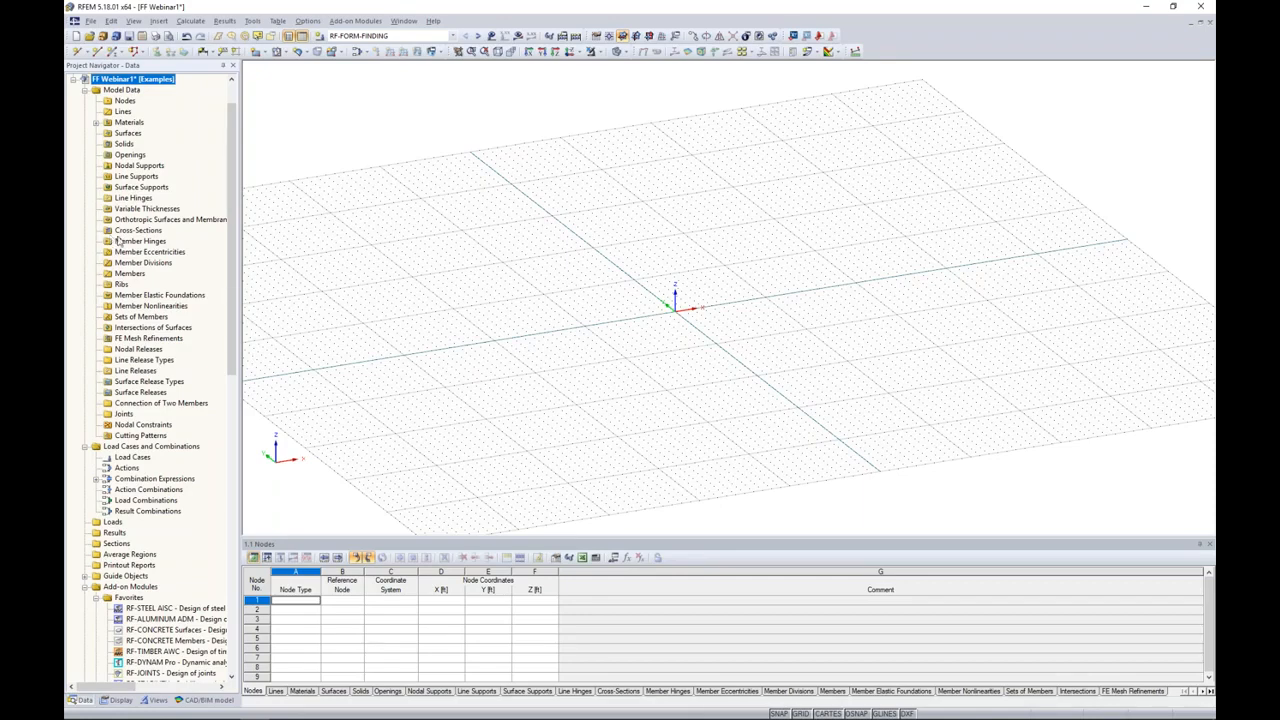
drag(232, 215, 161, 424)
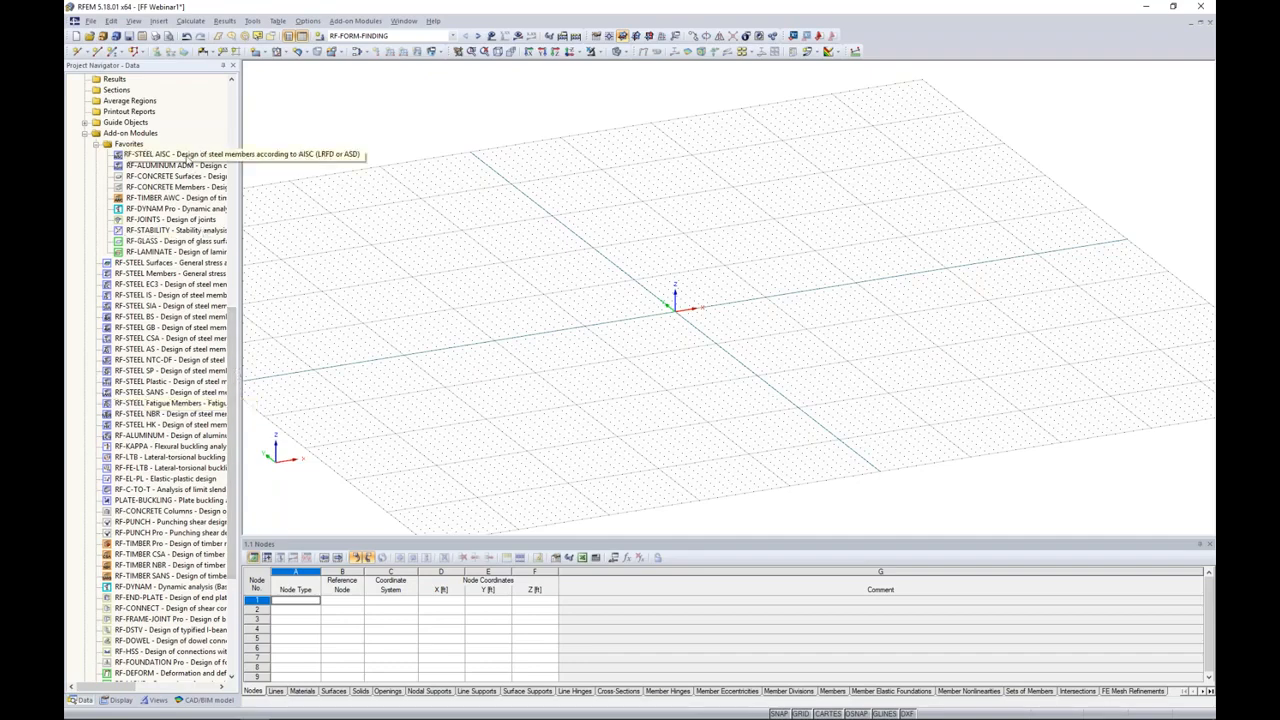
scroll(190, 300, up, 11)
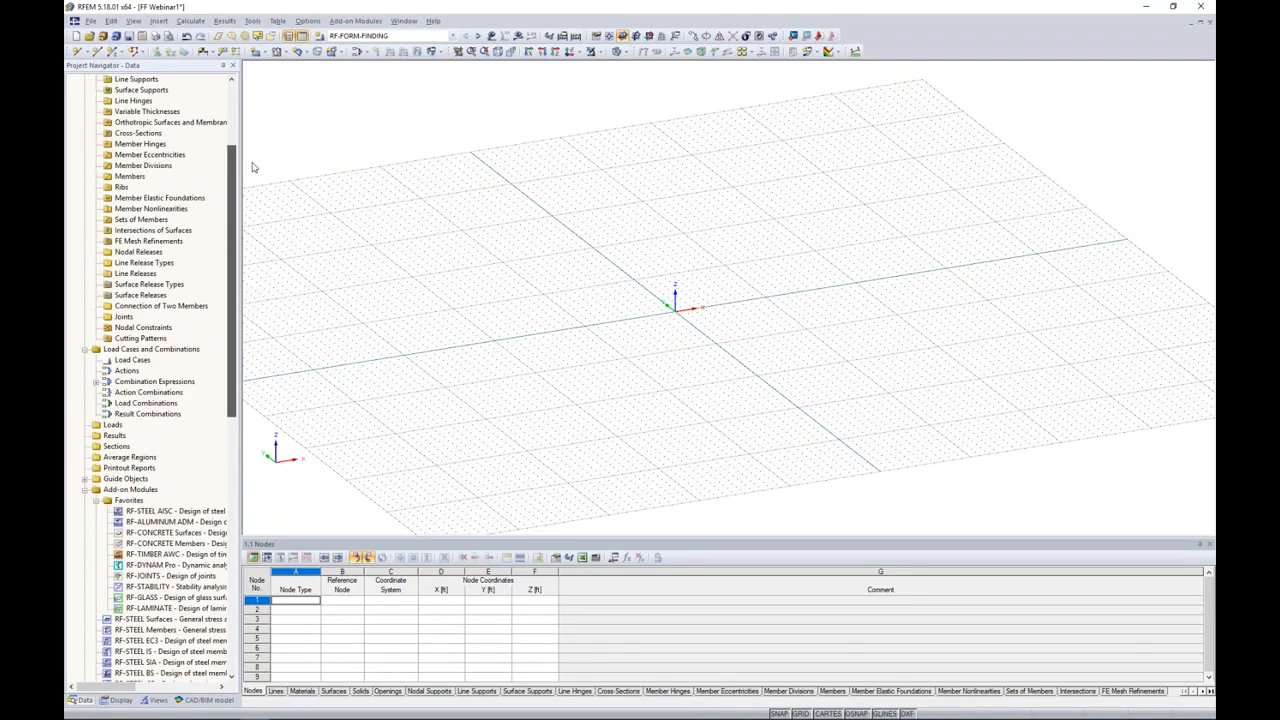
scroll(253, 167, up, 4)
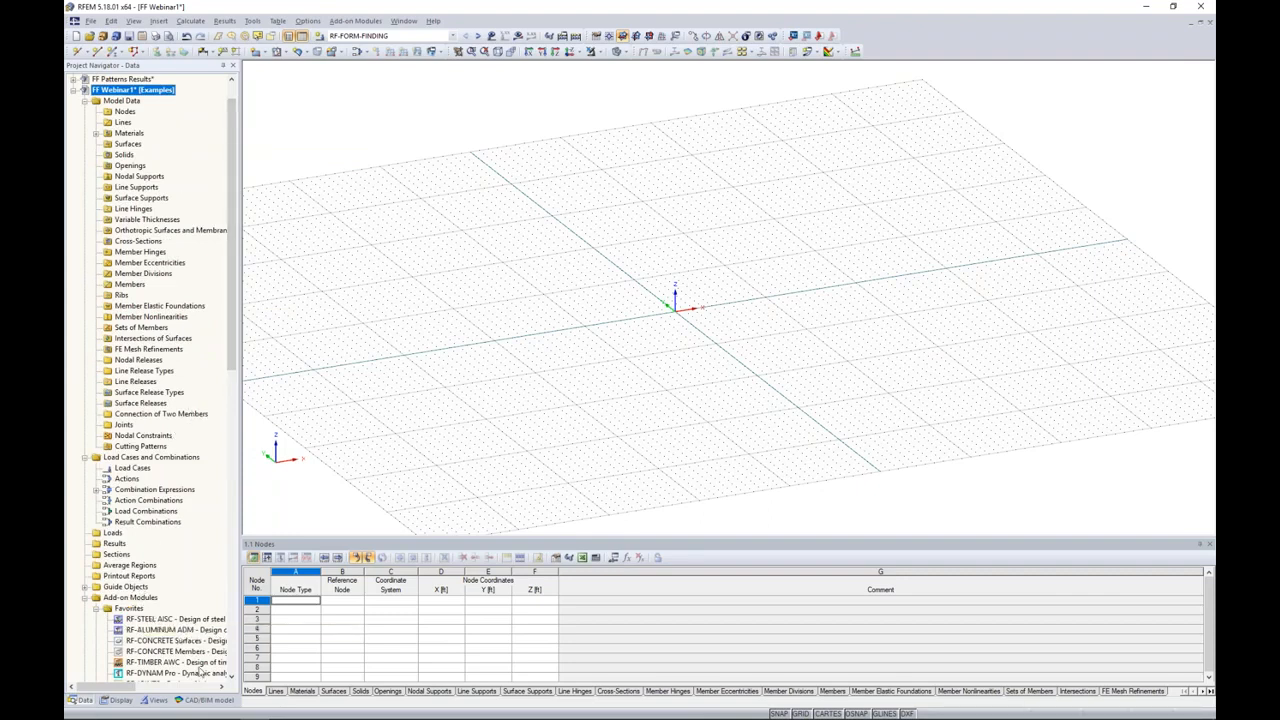
Step: Import the IFC file Concrete Office Building.ifc as a CAD/BIM reference model
click(187, 701)
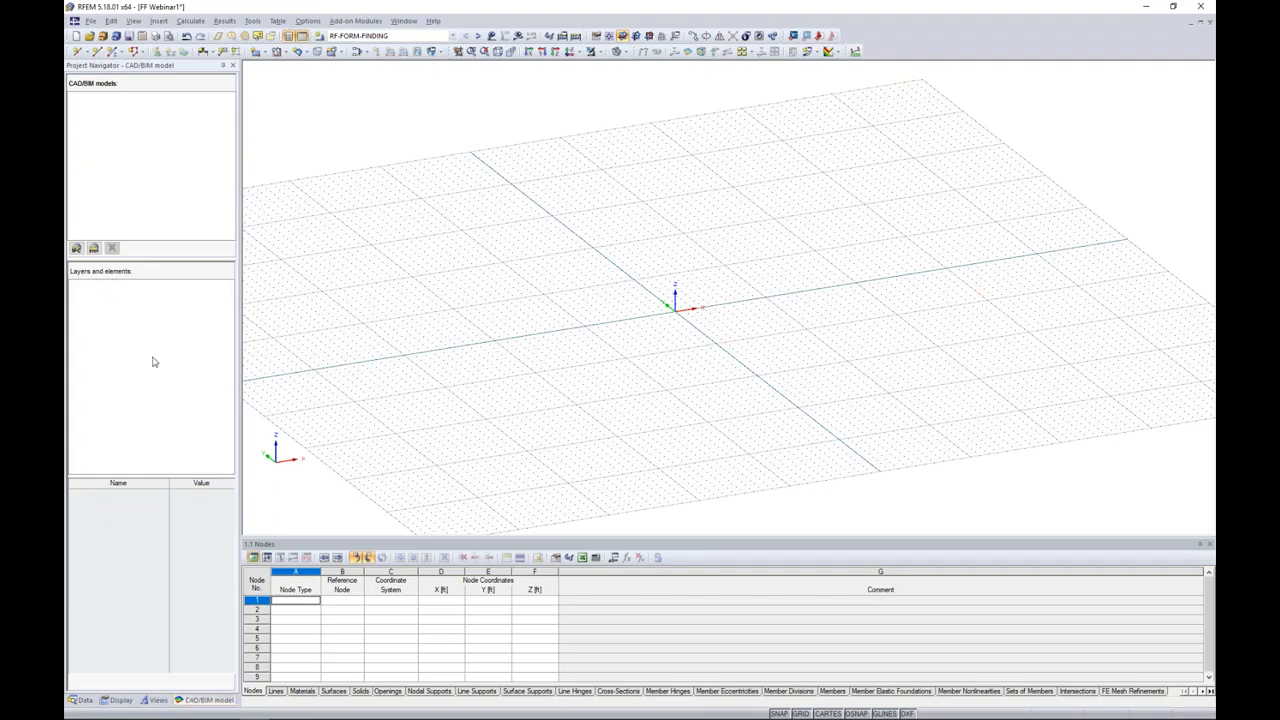
click(76, 249)
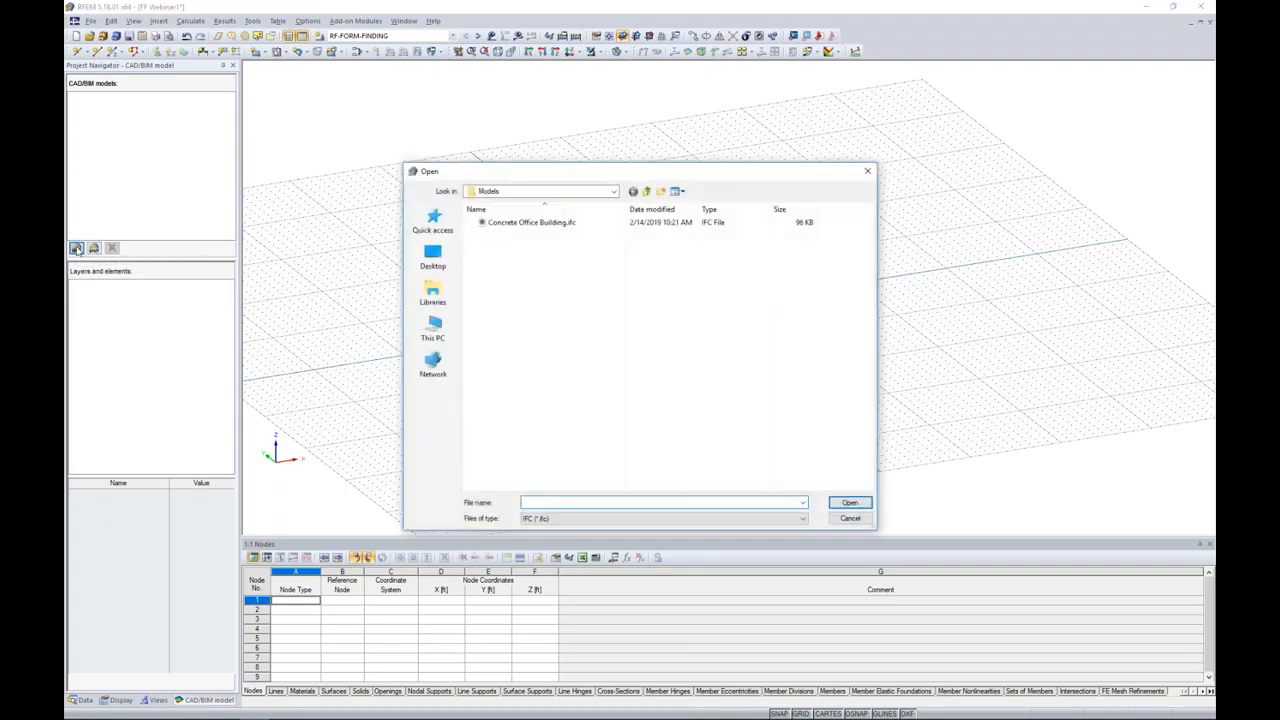
click(514, 224)
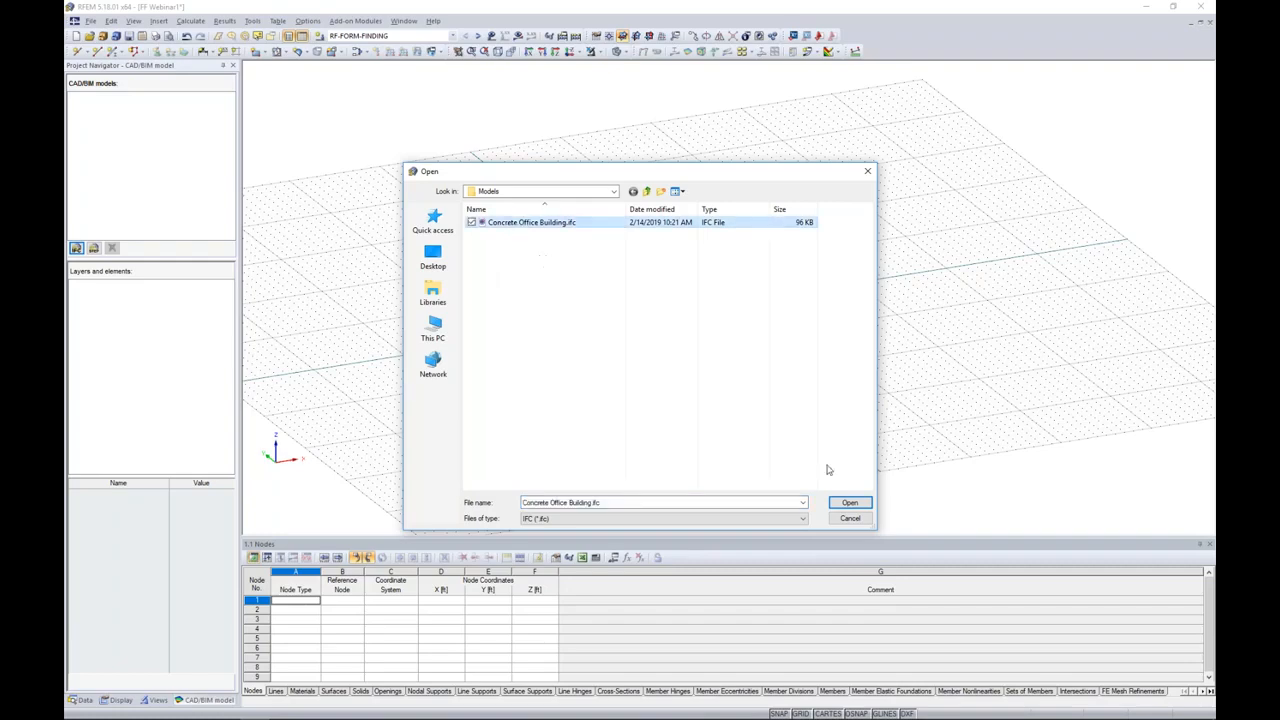
click(849, 503)
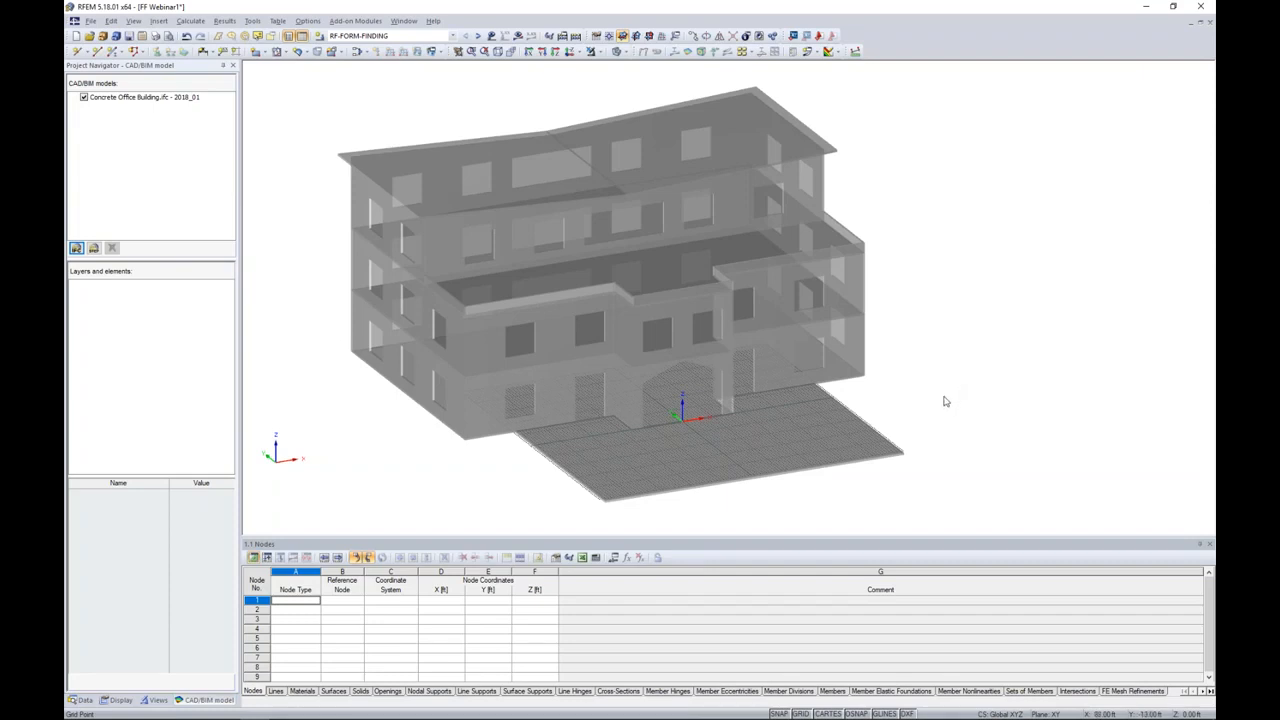
Step: Convert the imported ground slab in front of the building into an analytical surface, placed centric to the solid
mouse_move(943, 398)
ctrl+middle_down()
mouse_move(939, 328)
mouse_move(952, 380)
ctrl+middle_up()
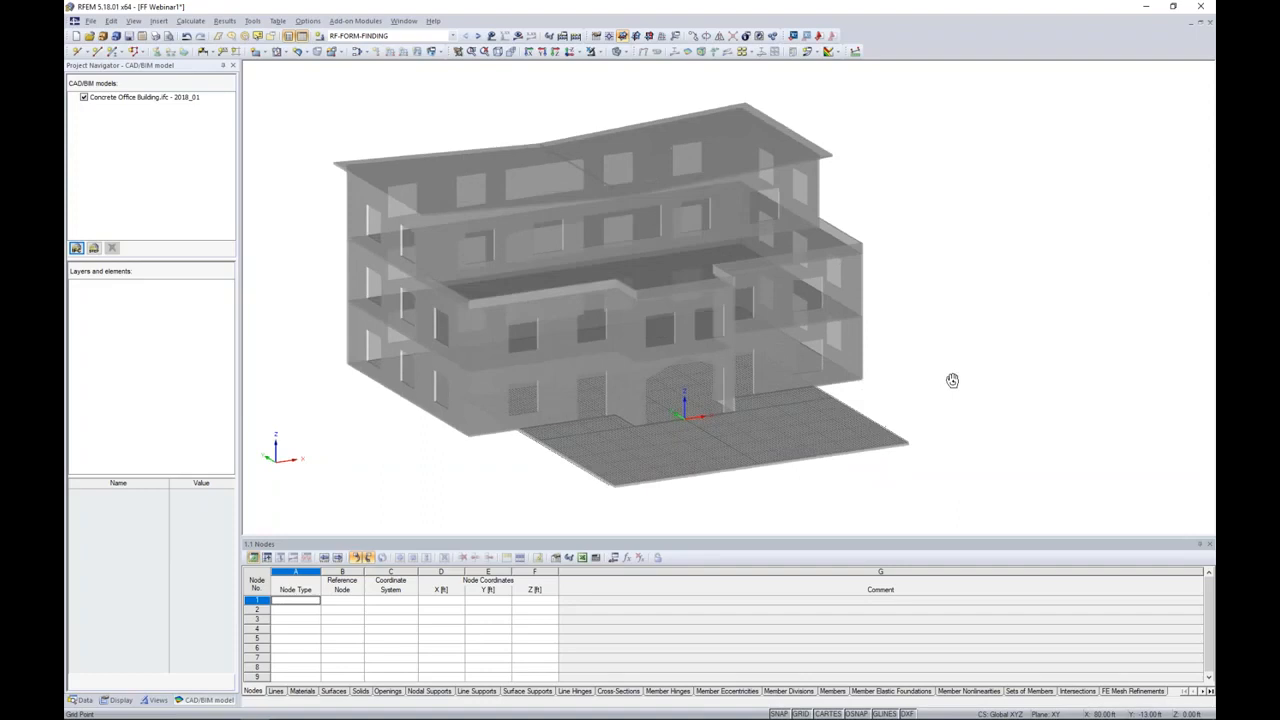
scroll(938, 406, up, 2)
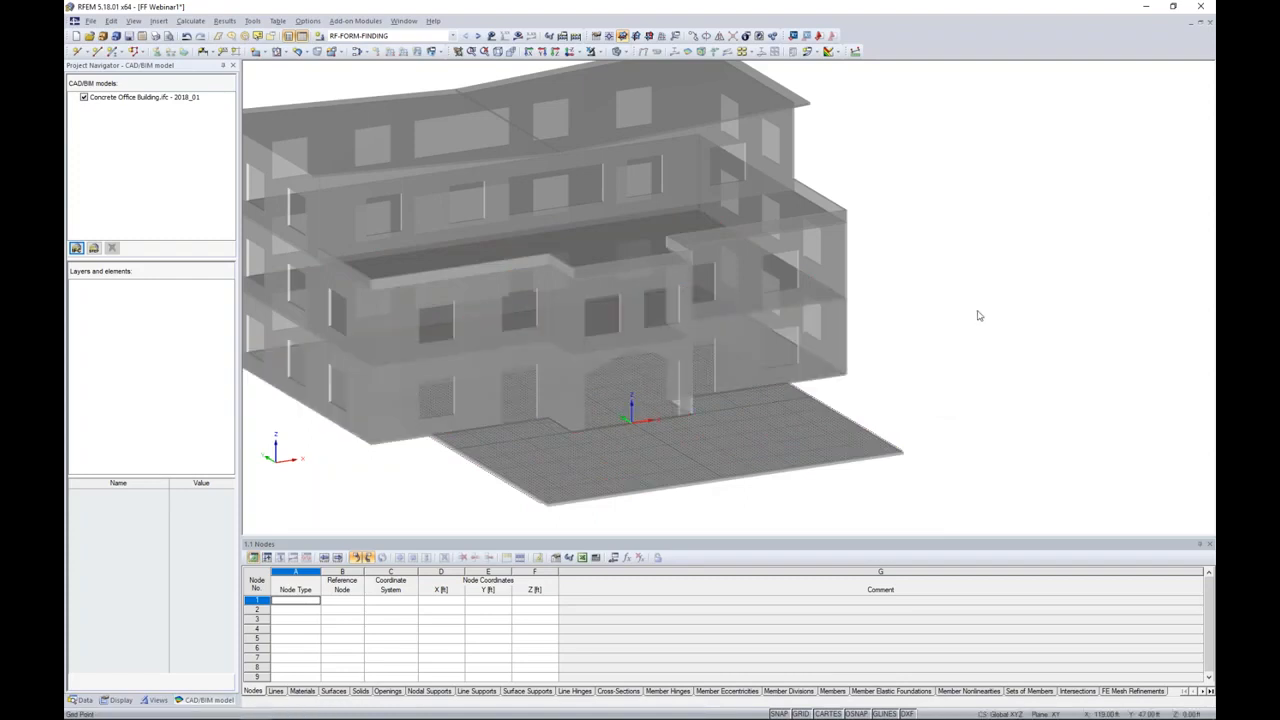
middle_drag(957, 396, 1007, 383)
scroll(975, 391, up, 3)
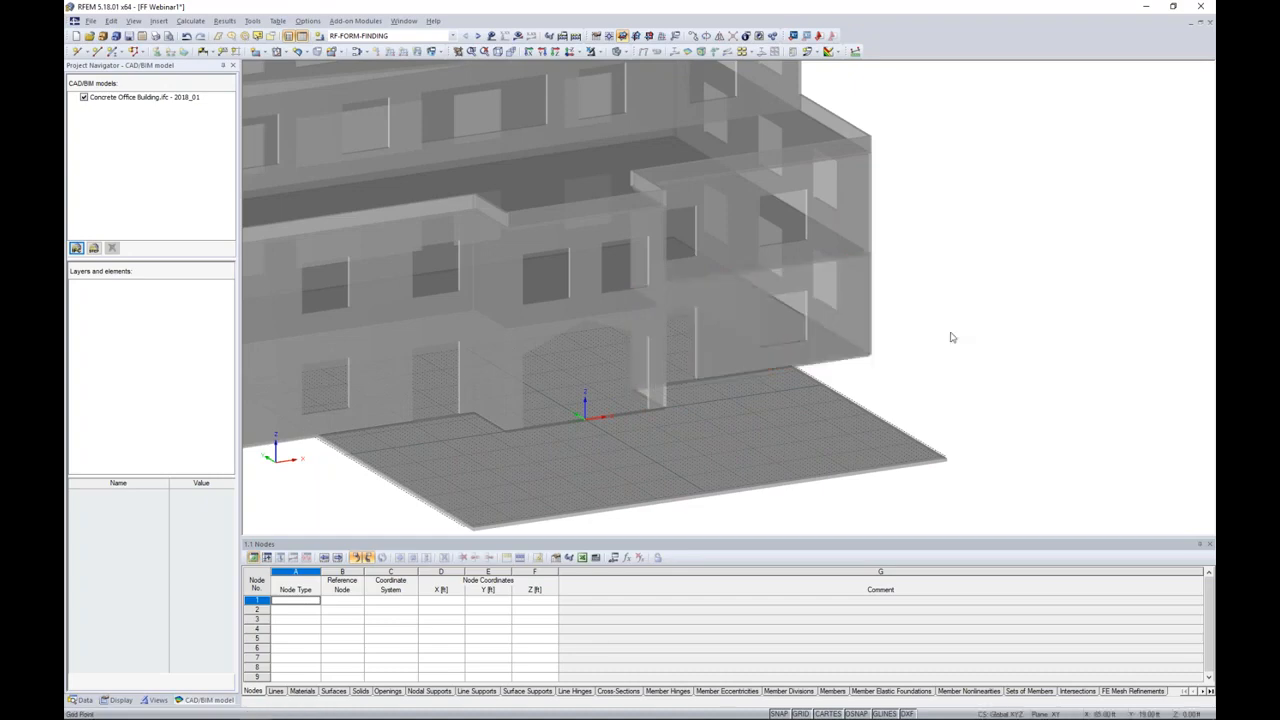
scroll(952, 337, down, 2)
middle_drag(953, 337, 980, 348)
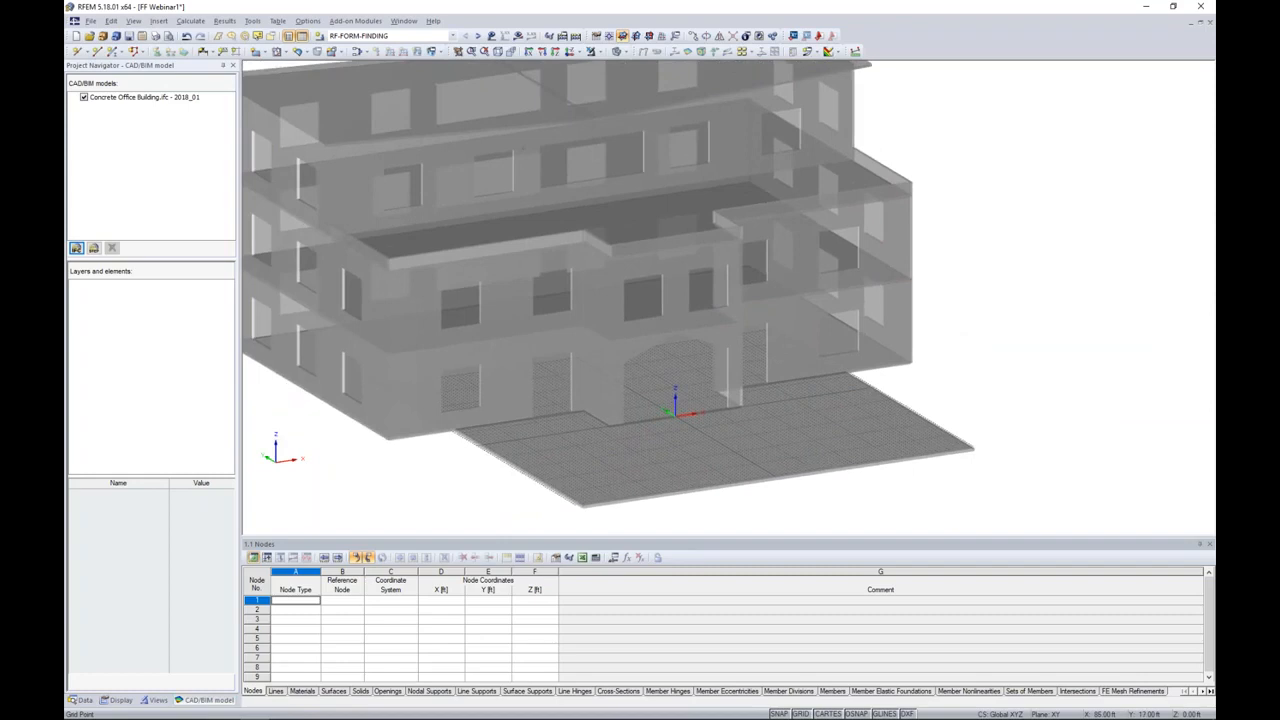
right_click(802, 405)
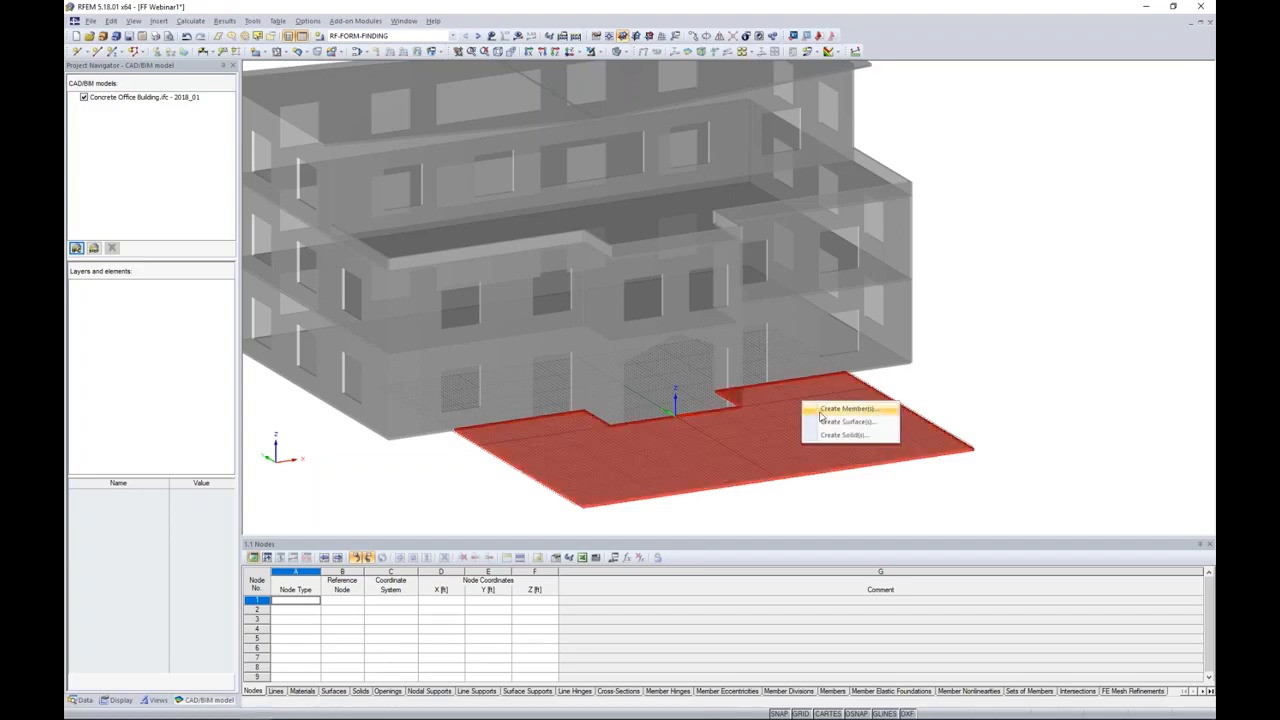
click(826, 423)
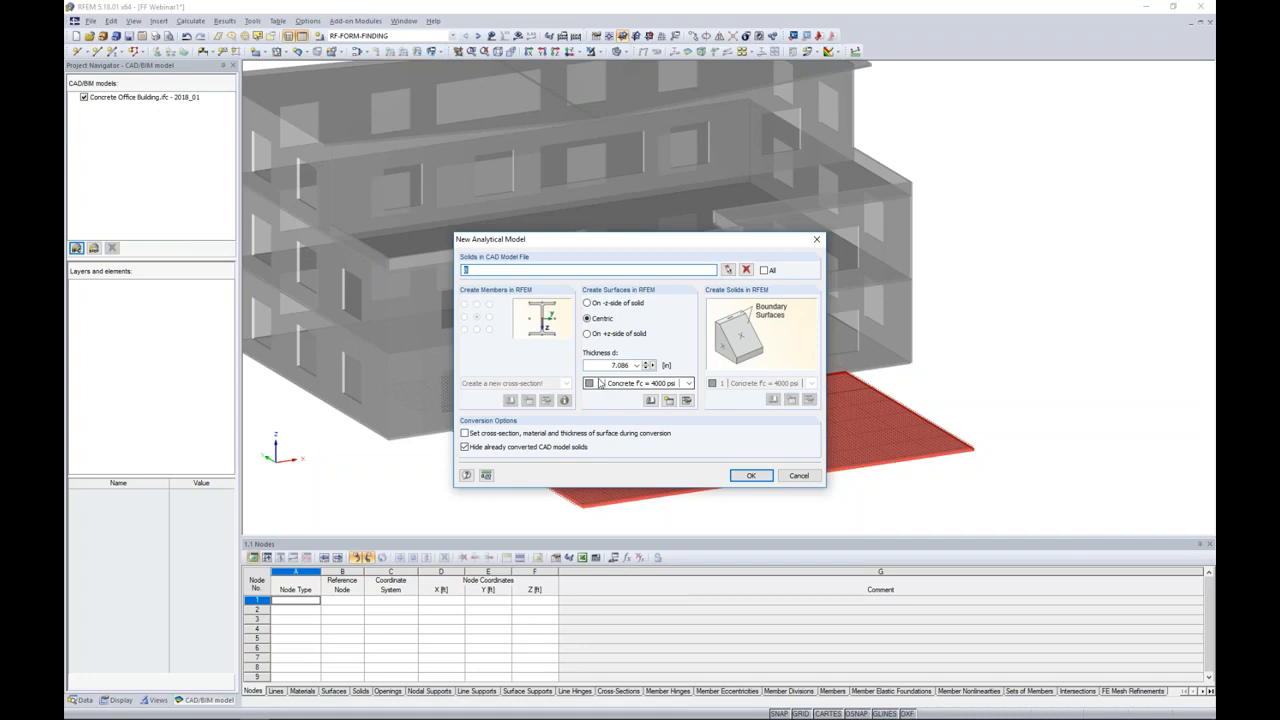
click(748, 476)
click(891, 452)
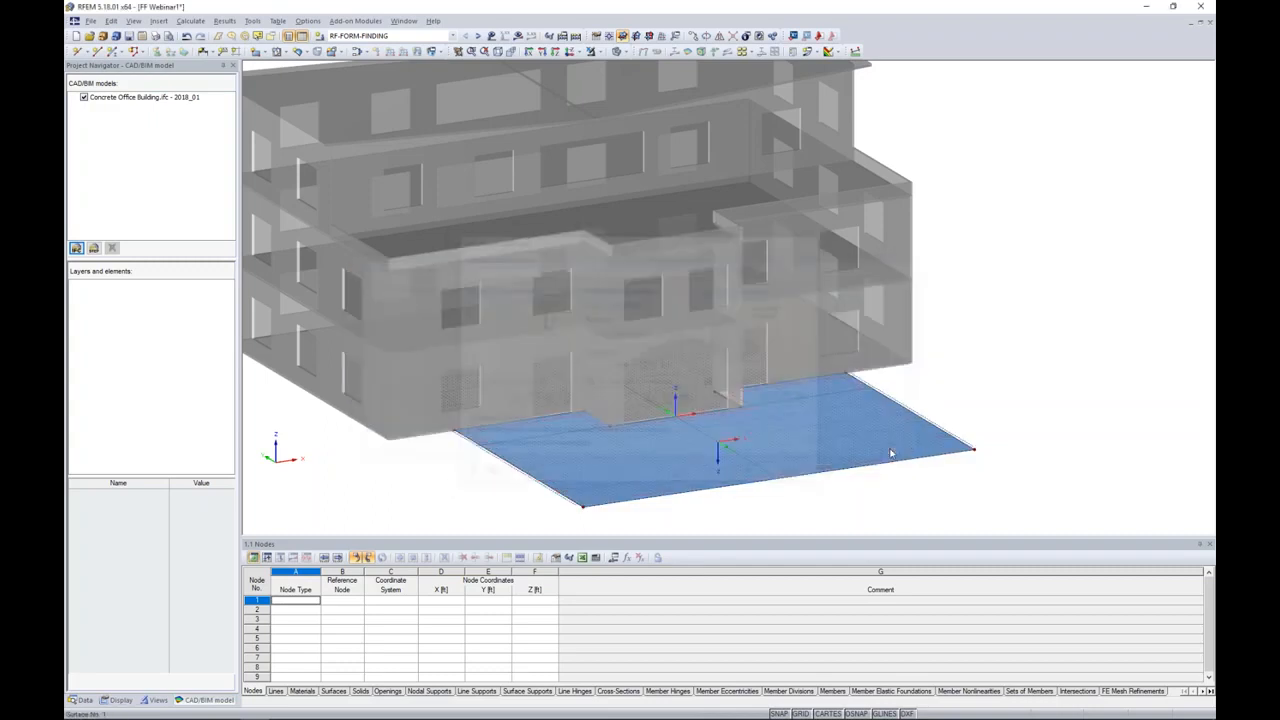
Step: Hide the imported Concrete Office Building model and display the remaining slab surface as a wireframe
click(84, 97)
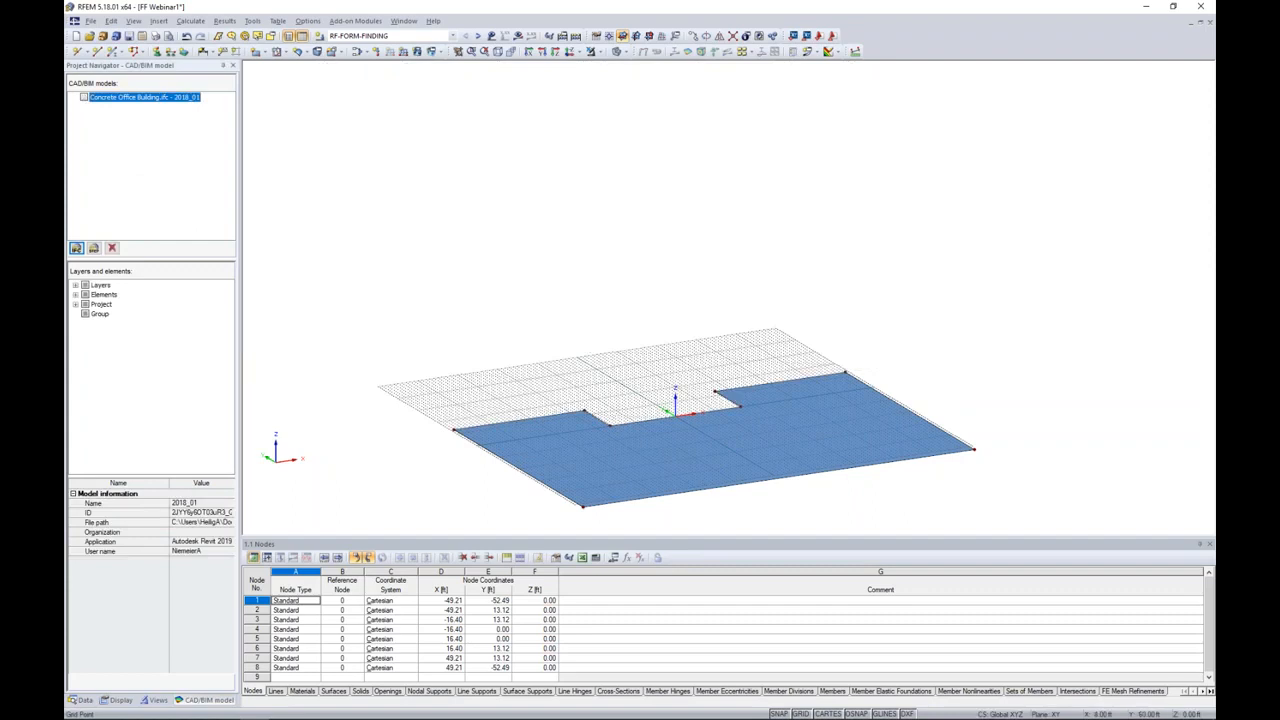
scroll(689, 334, up, 3)
scroll(703, 367, up, 2)
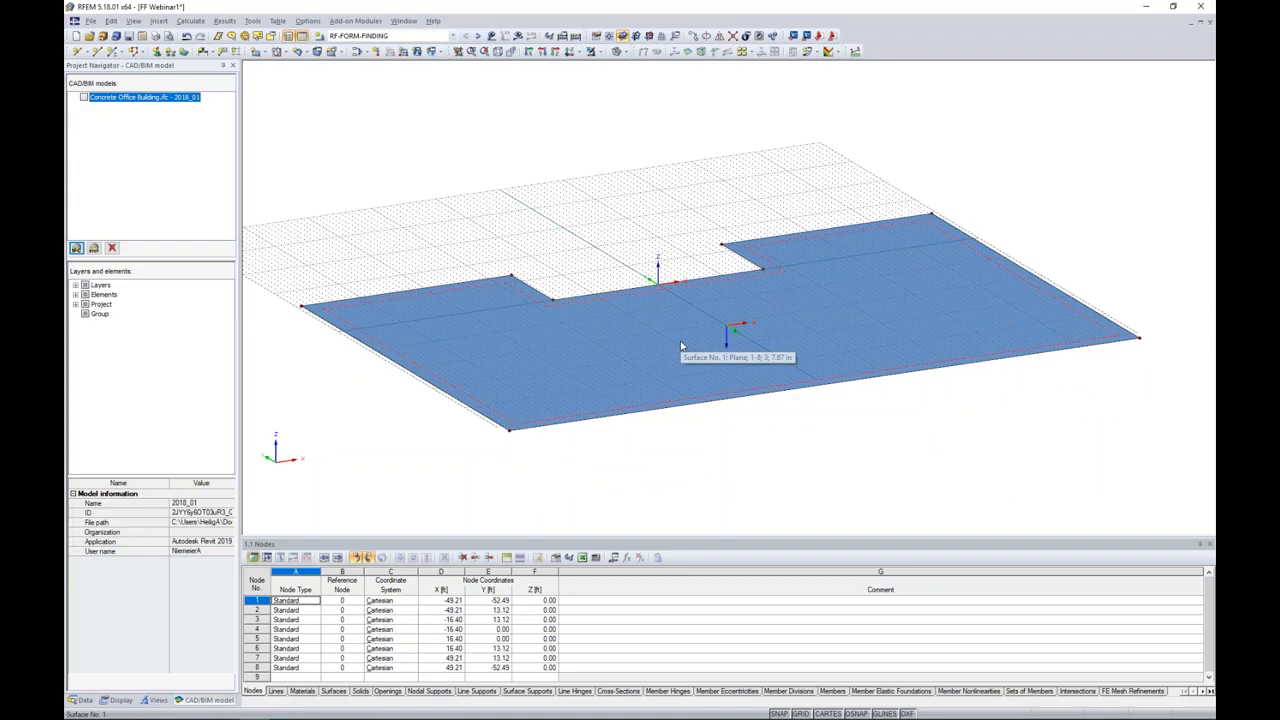
ctrl+middle_drag(662, 320, 643, 254)
scroll(642, 254, down, 1)
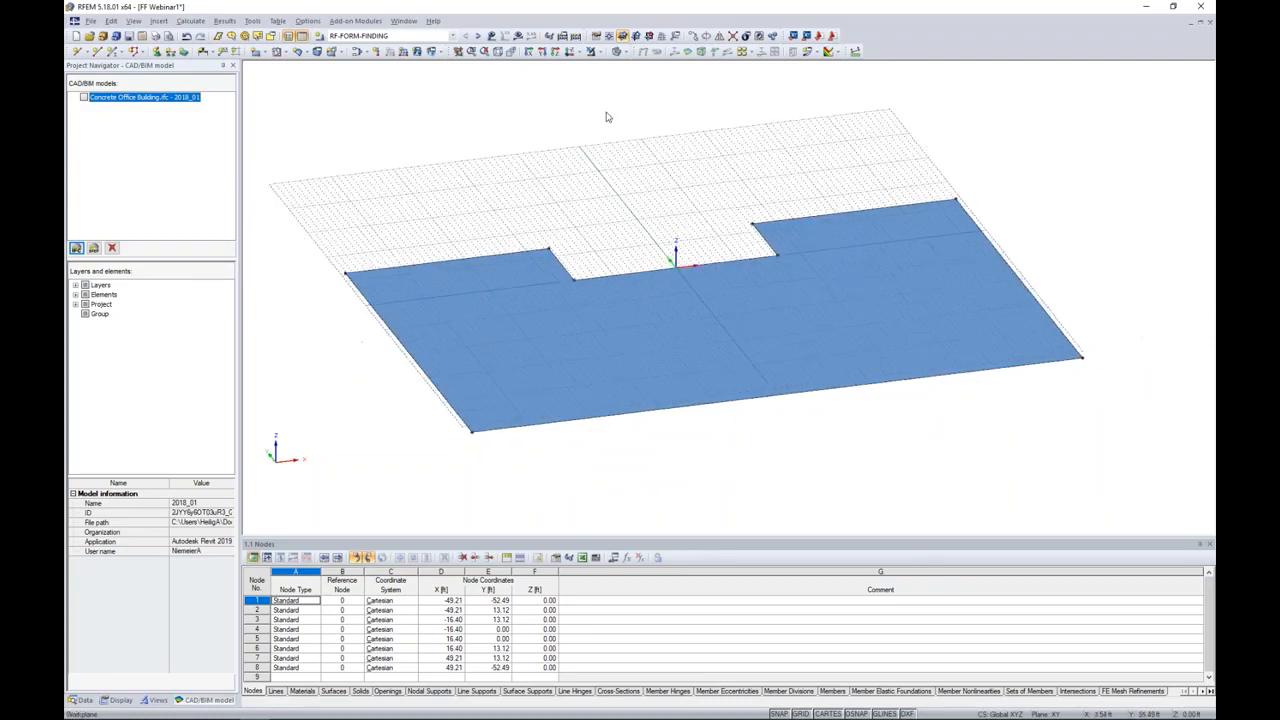
click(625, 53)
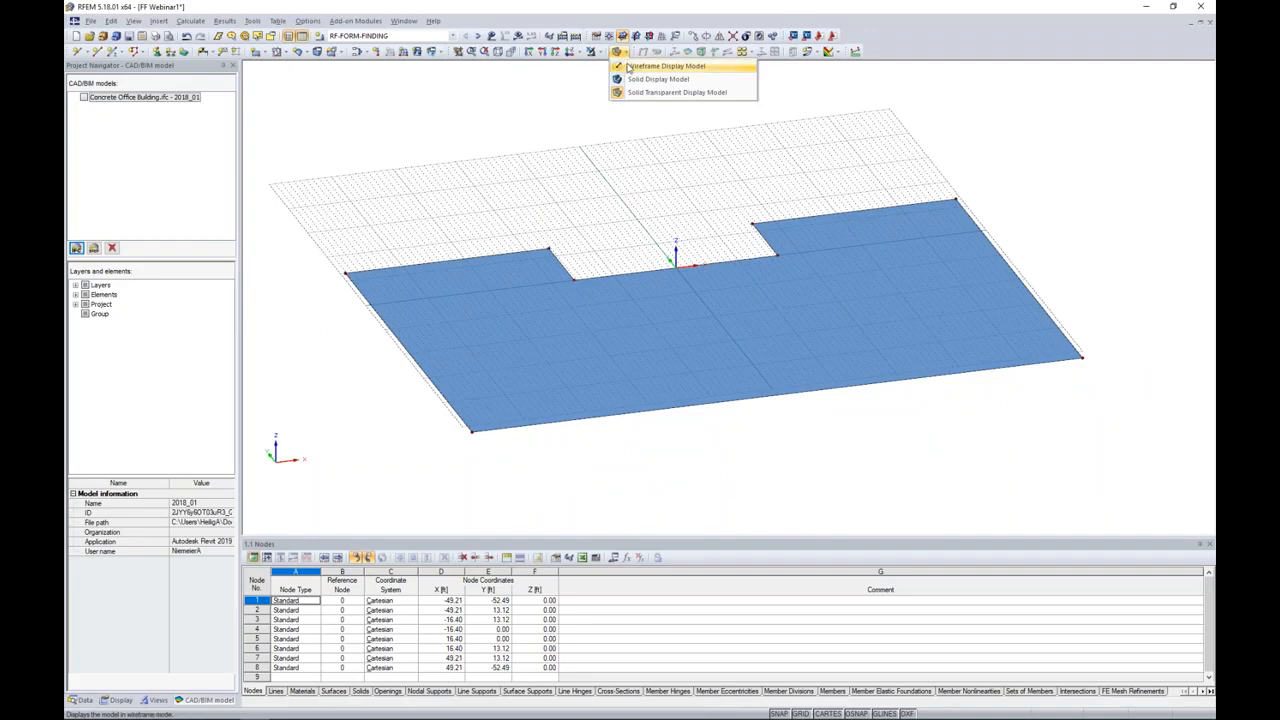
click(640, 66)
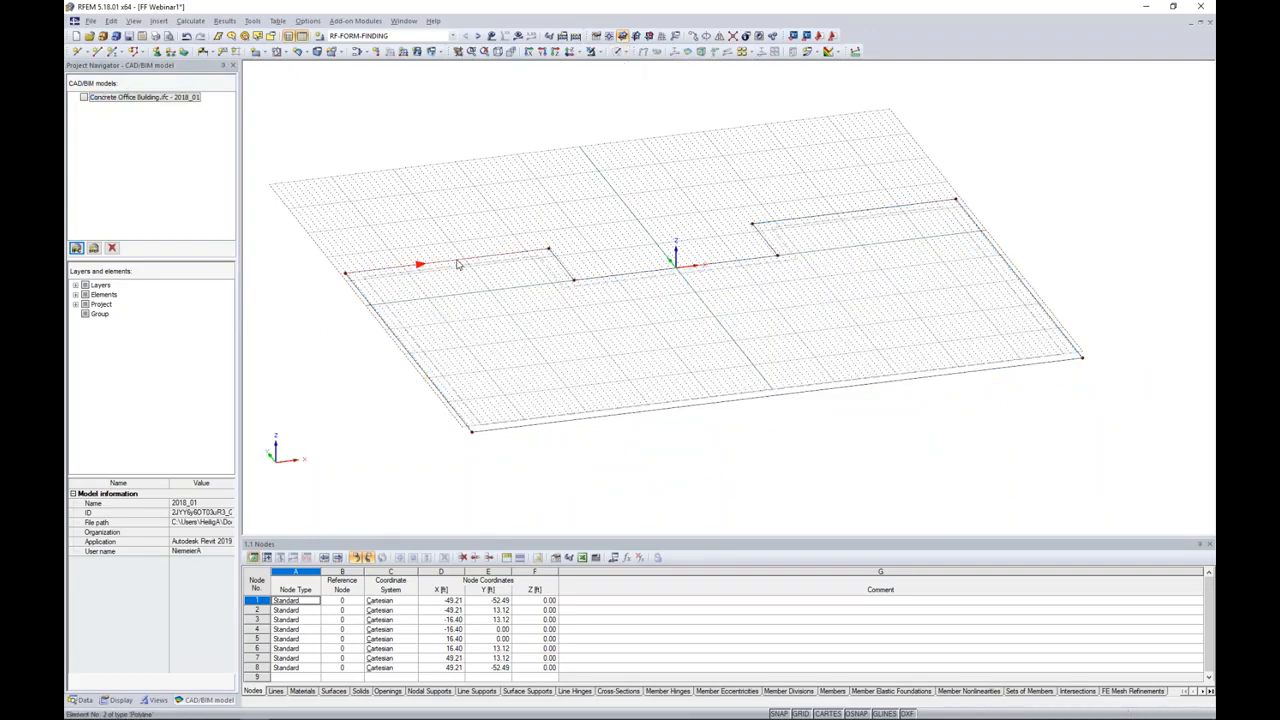
Step: Divide the slab's rear left edge by distance with a new intermediate node 23 ft from the line end
right_click(457, 262)
mouse_move(497, 314)
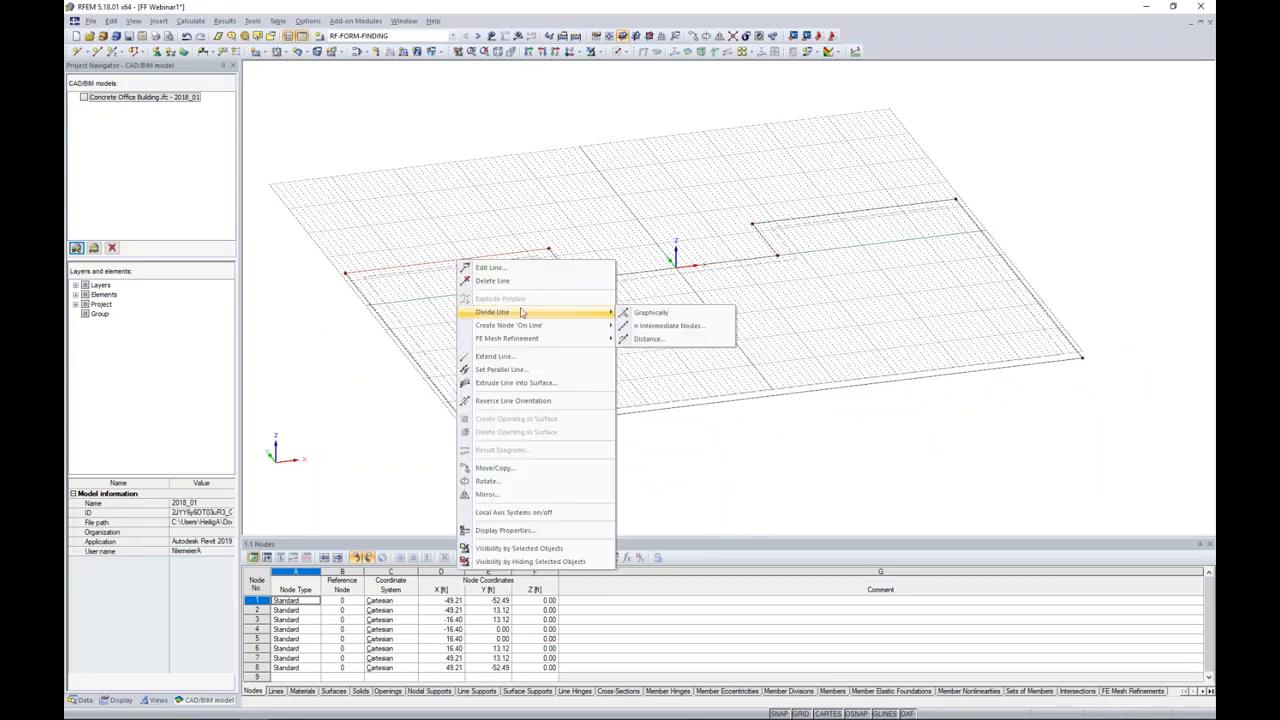
click(647, 340)
drag(663, 219, 757, 198)
double_click(830, 361)
text(23)
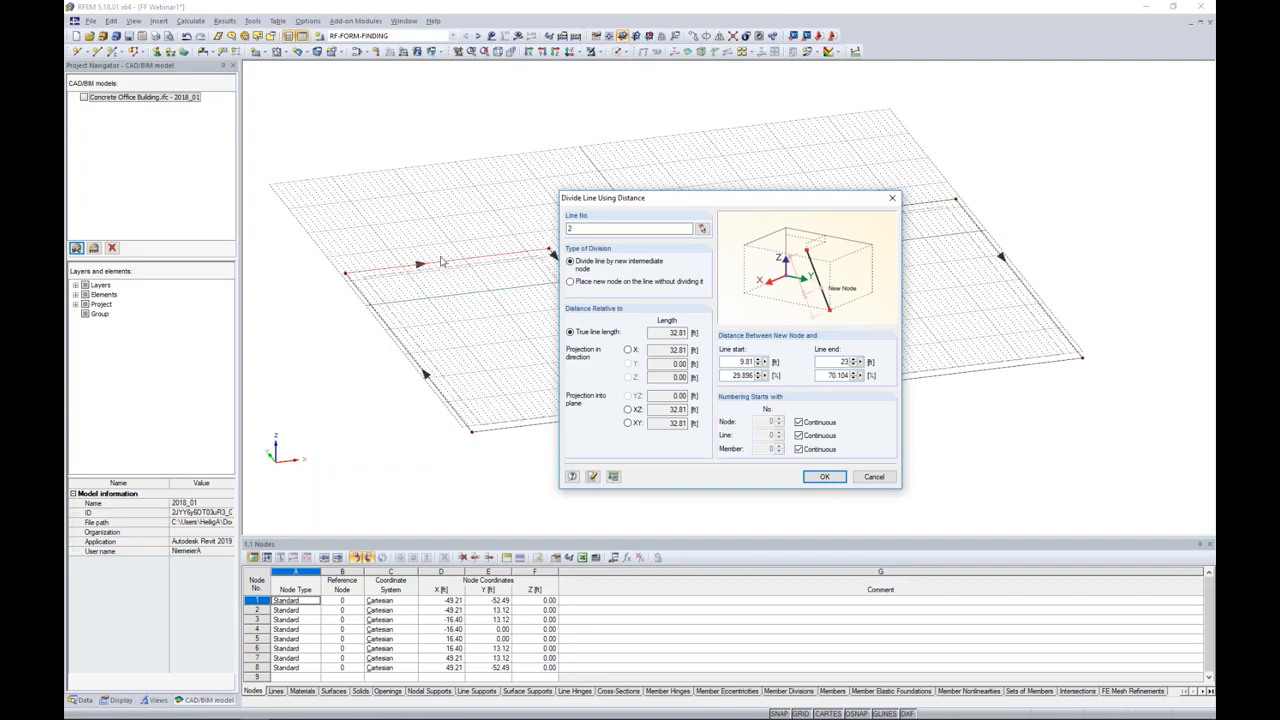
click(824, 476)
Step: Copy the new intermediate node and the rear left edge's inner corner node across, placing the intermediate node's copy on the right inner corner
scroll(480, 273, up, 2)
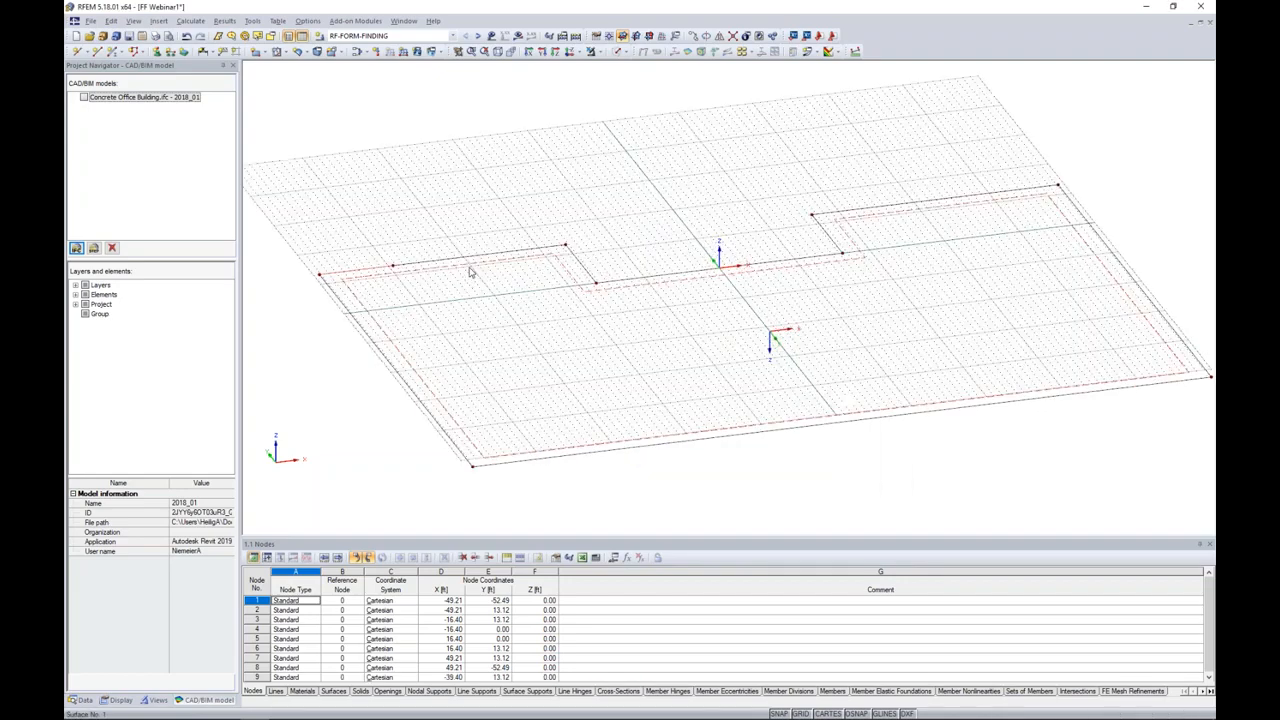
click(376, 266)
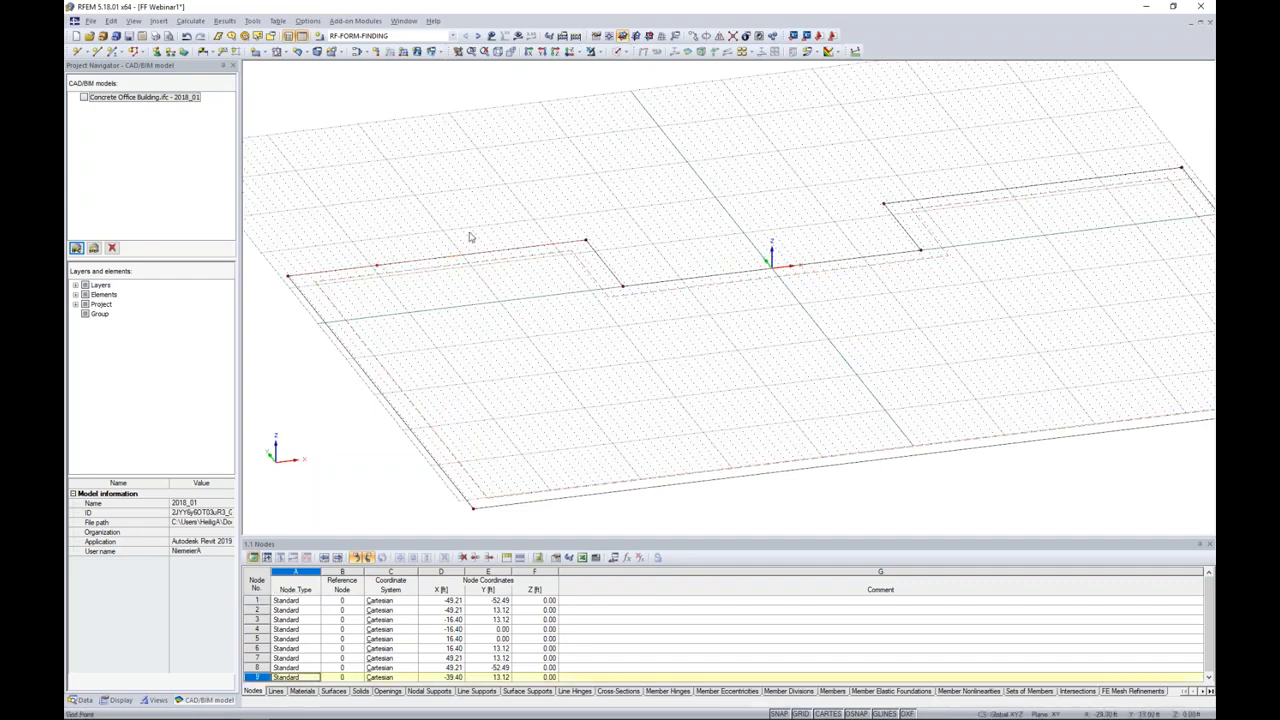
click(587, 243)
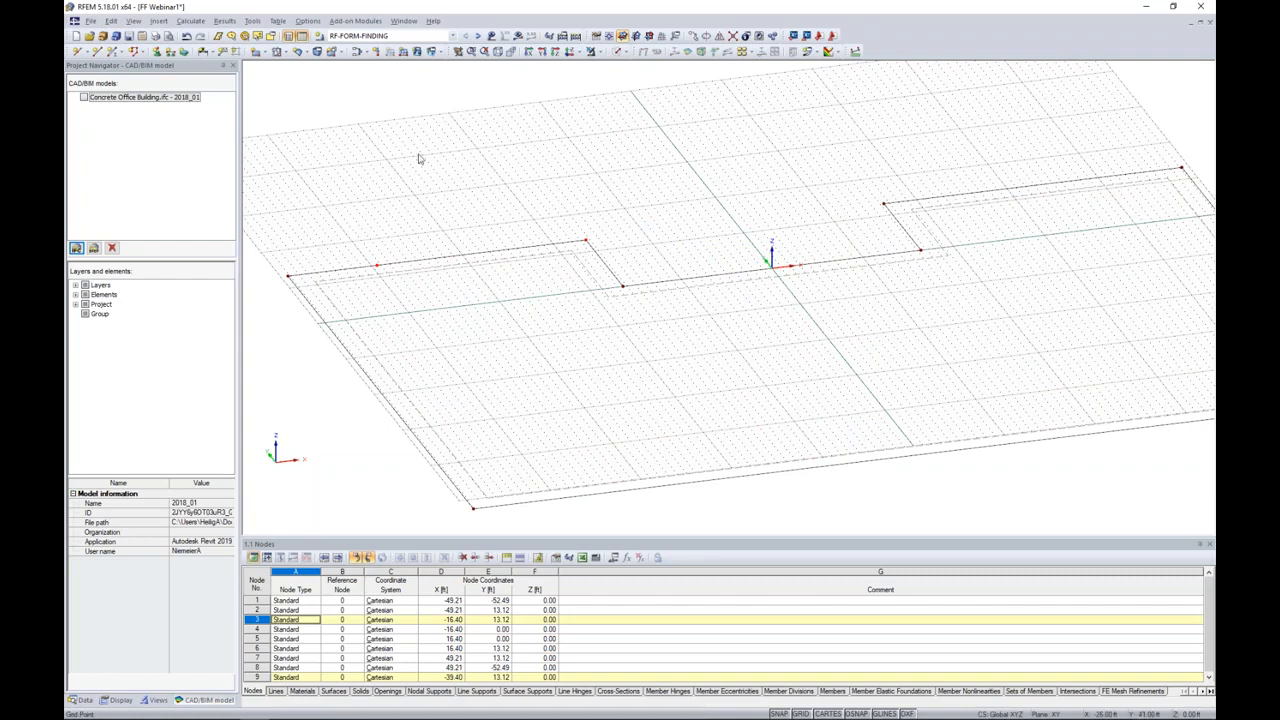
click(378, 265)
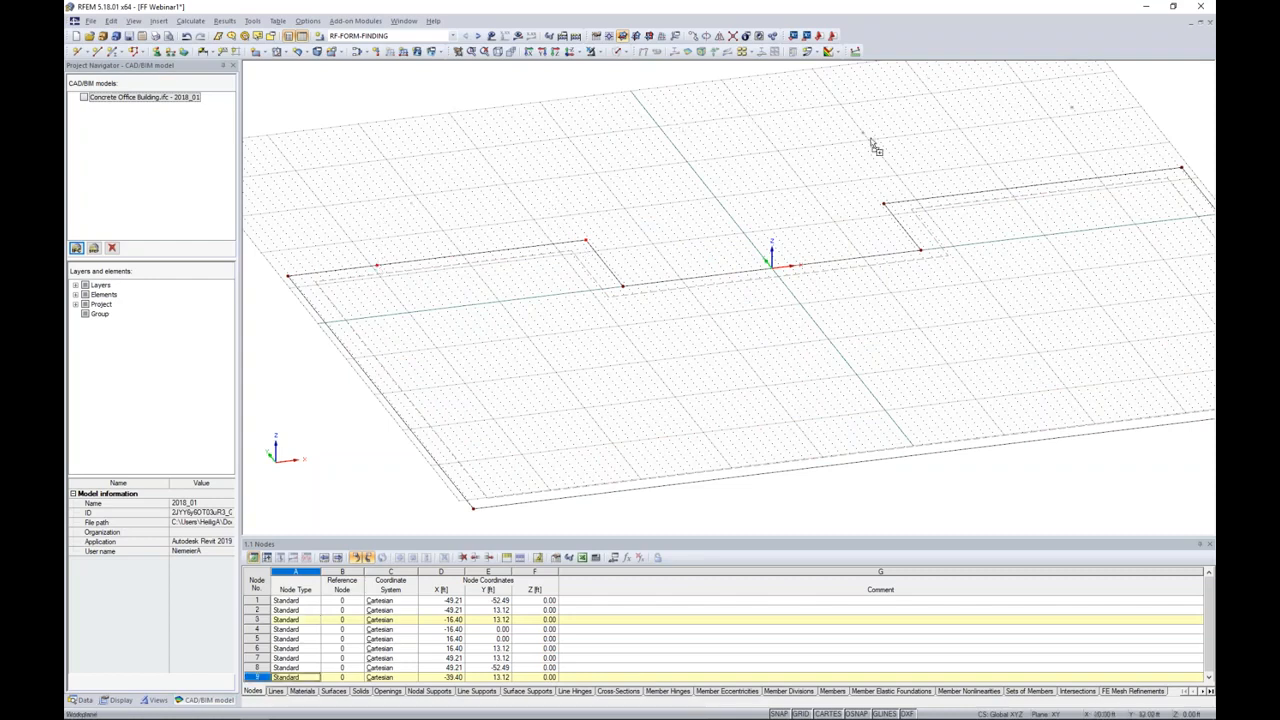
click(892, 203)
click(950, 162)
Step: Connect the slab's rear right edge line with the copied node lying on it
middle_drag(900, 174, 790, 178)
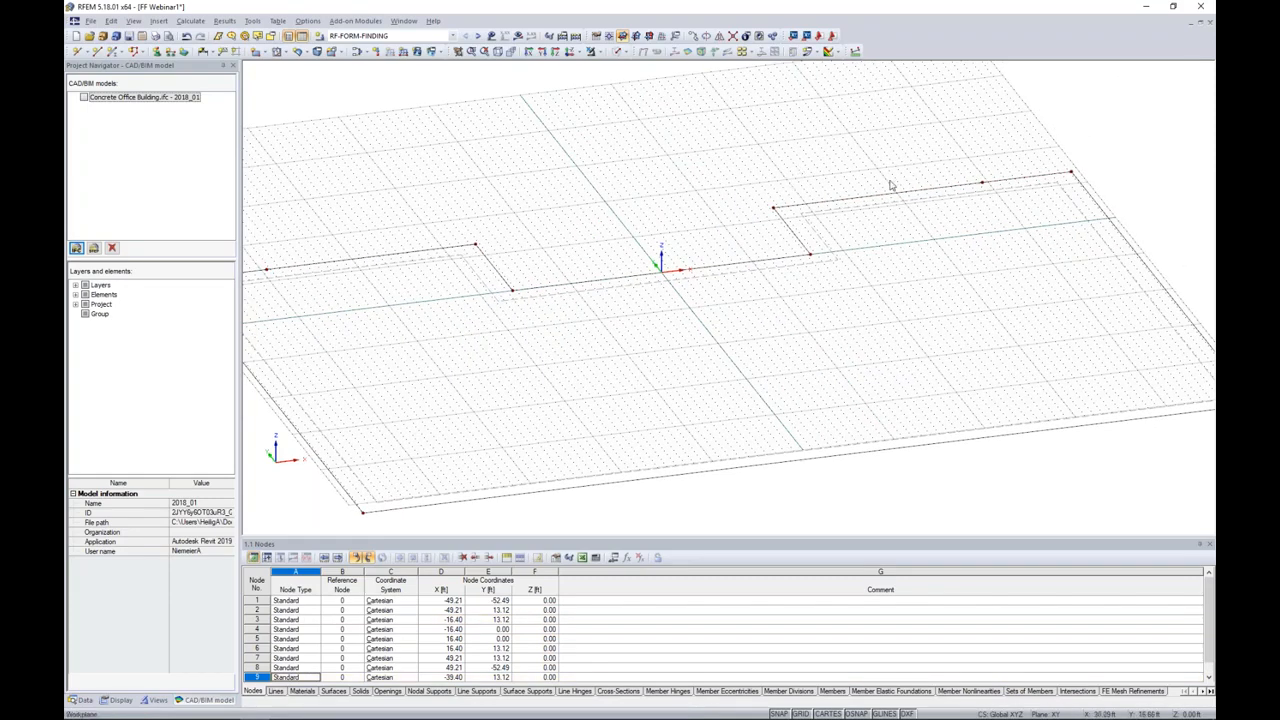
click(733, 37)
drag(921, 127, 1021, 233)
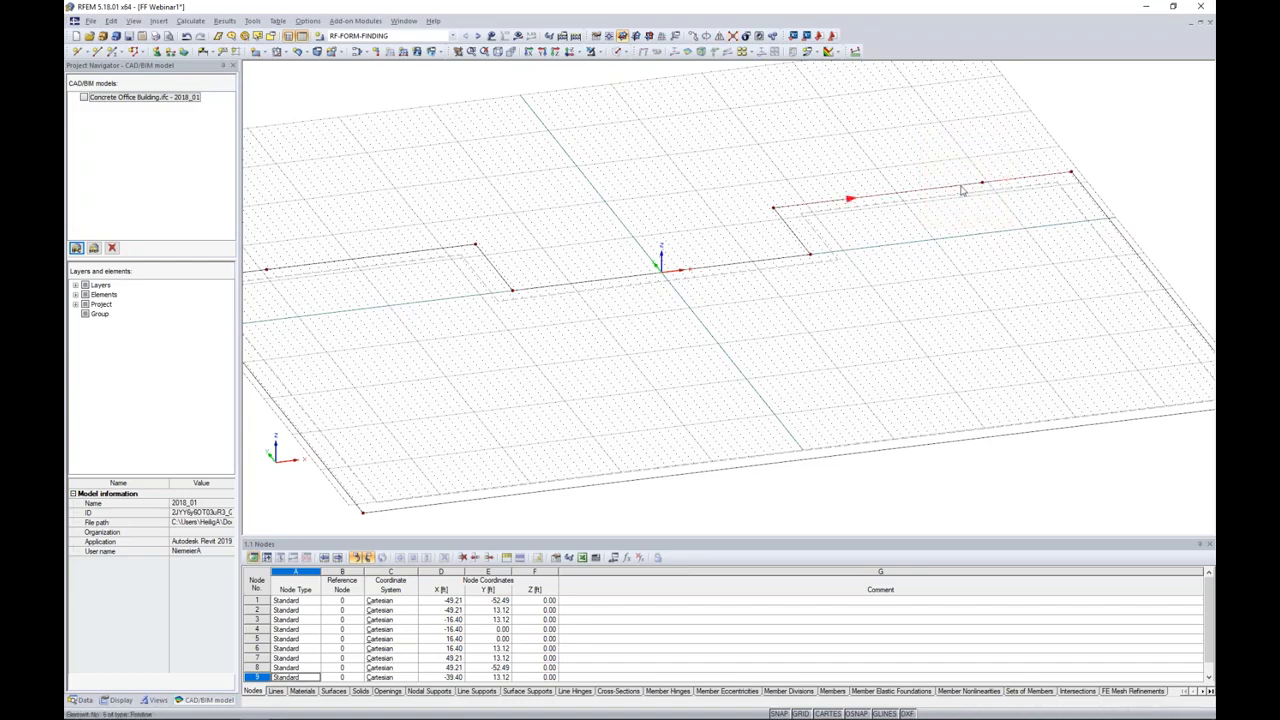
Step: Copy the two intermediate nodes on the slab's rear edges once, displaced -30 ft in Y
scroll(388, 223, down, 1)
middle_drag(389, 223, 431, 220)
click(319, 263)
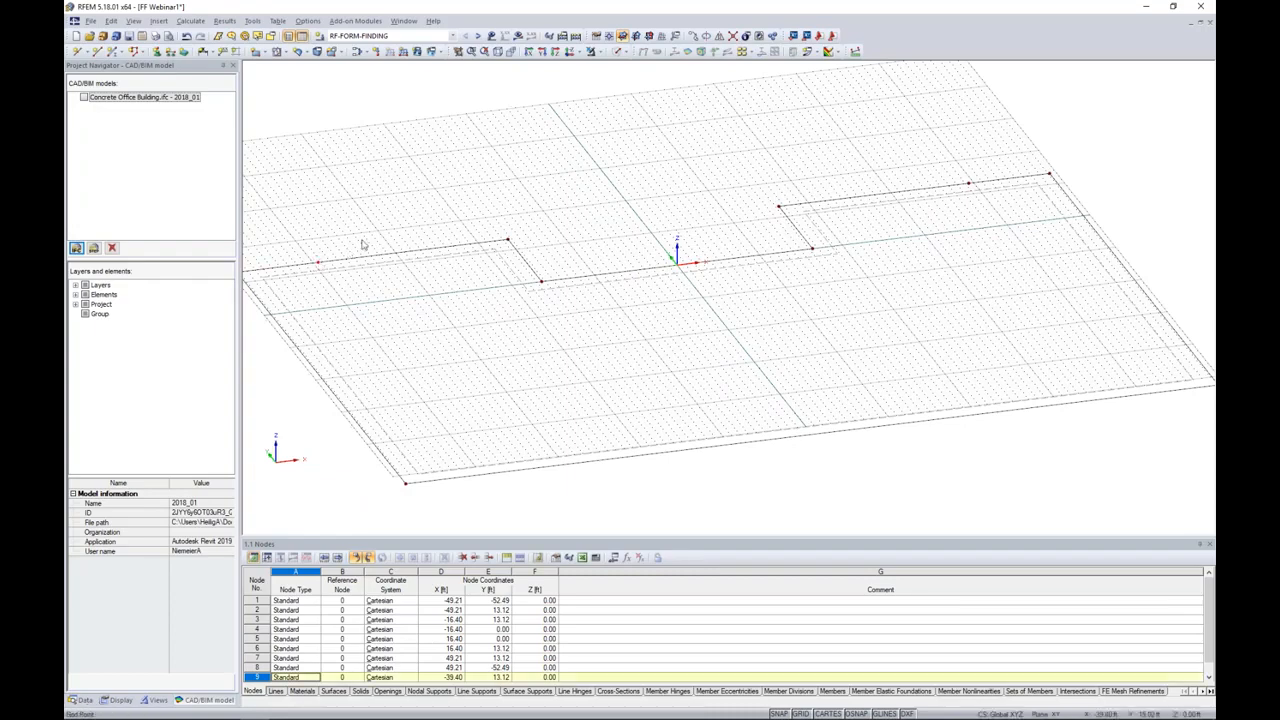
click(969, 186)
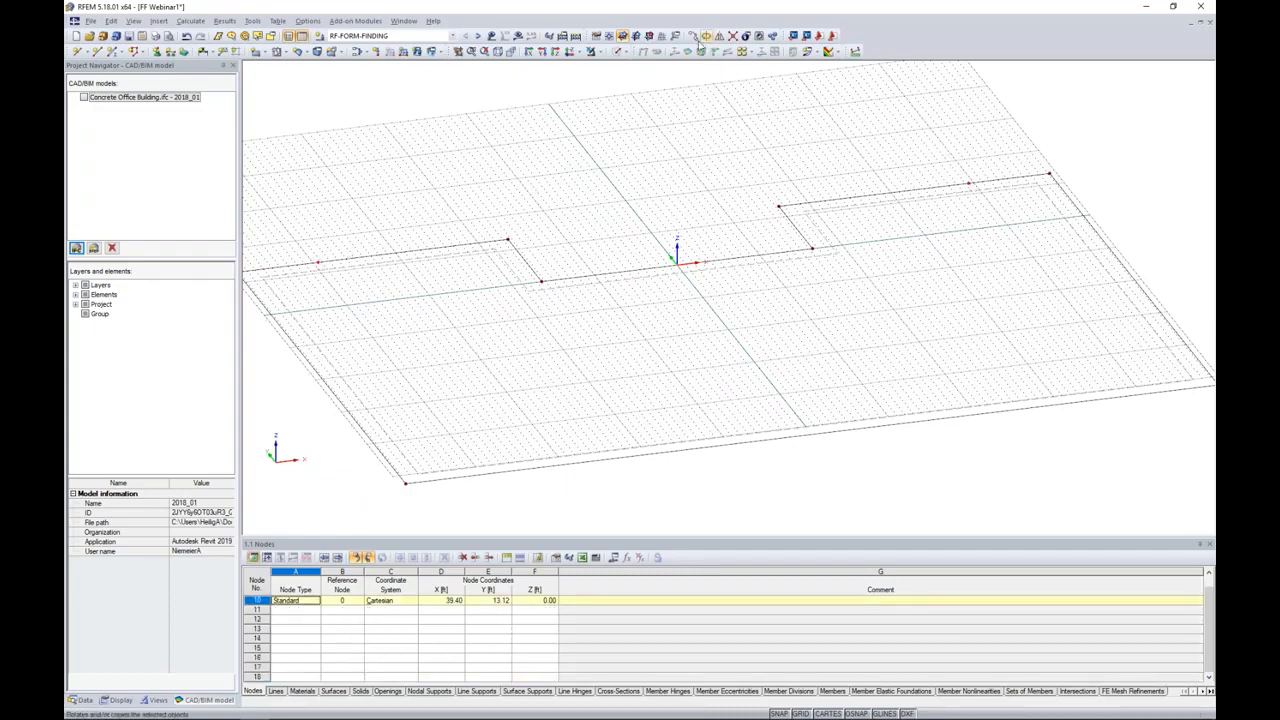
click(692, 36)
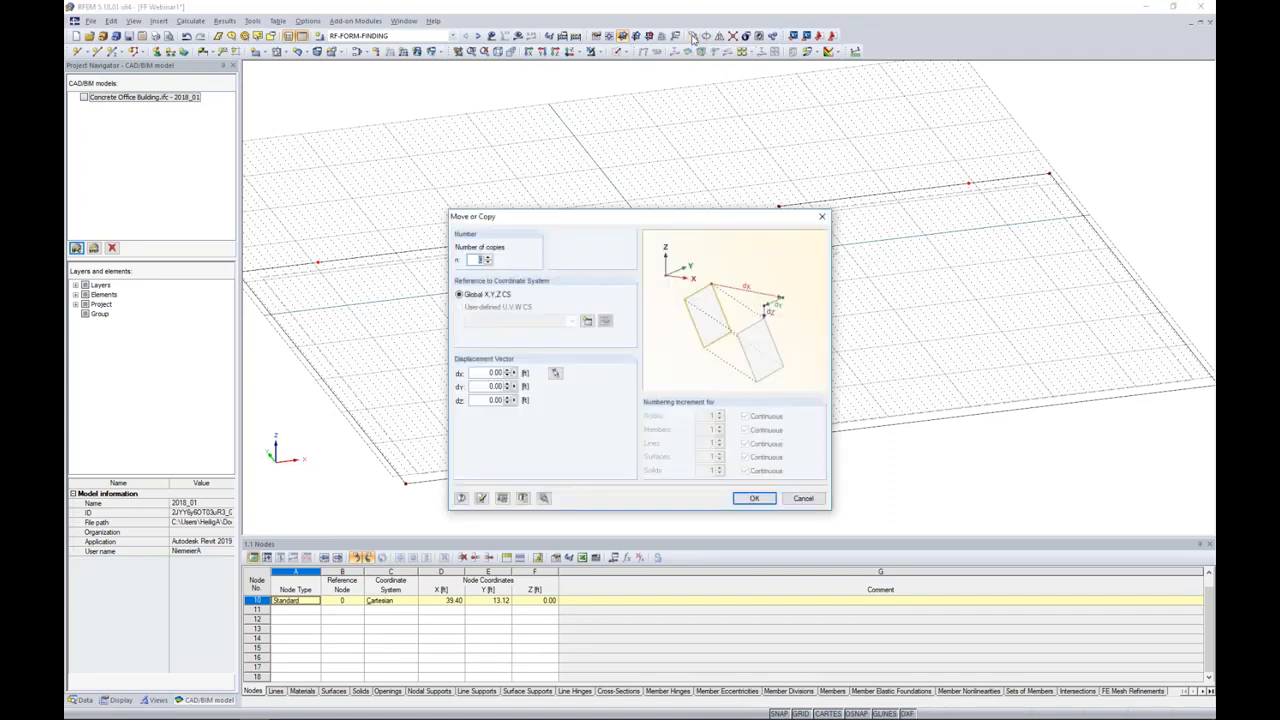
click(488, 258)
click(488, 386)
click(754, 498)
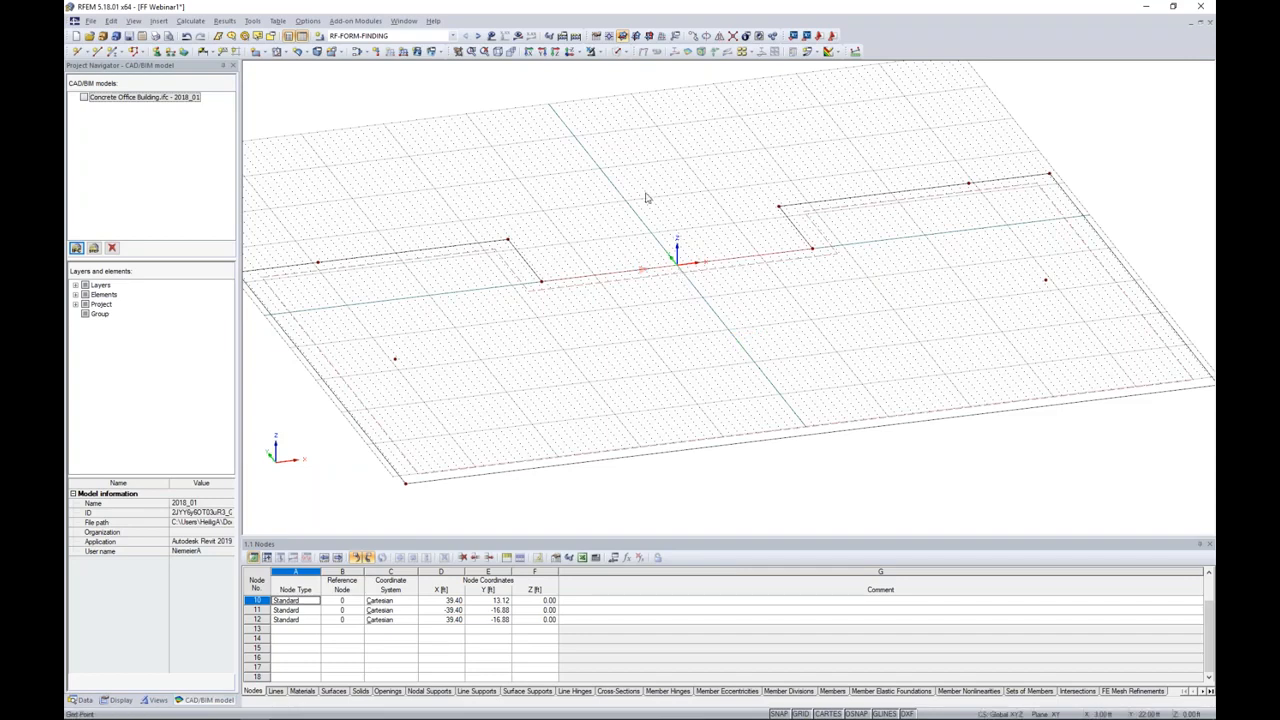
Step: Create a node halfway between the two end nodes of the slab's recessed rear middle edge, at 50% from each point
click(86, 51)
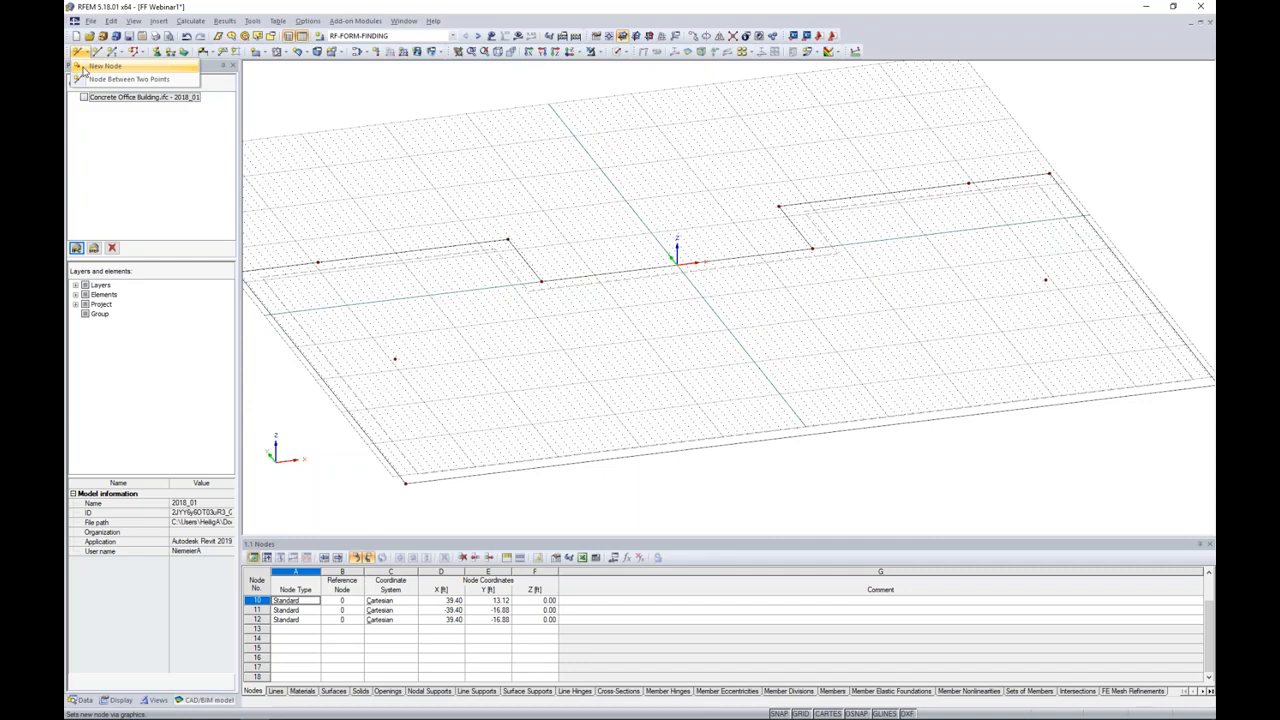
click(113, 82)
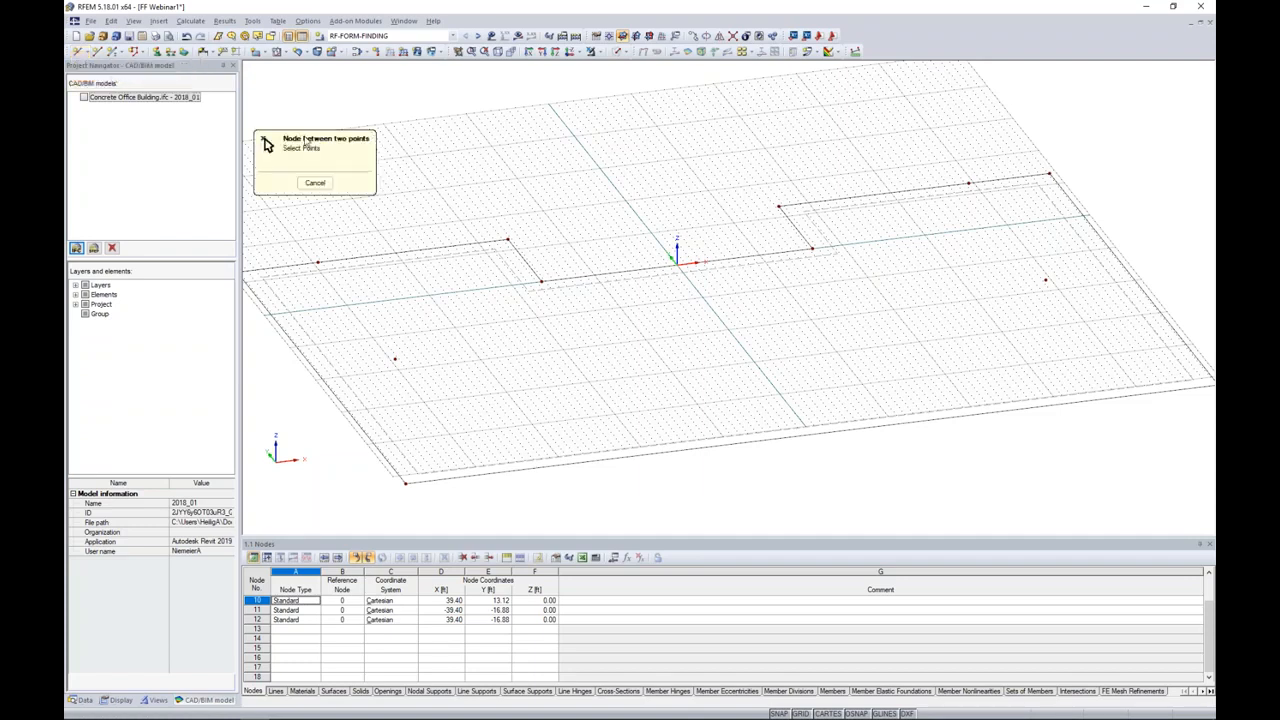
click(541, 279)
click(776, 210)
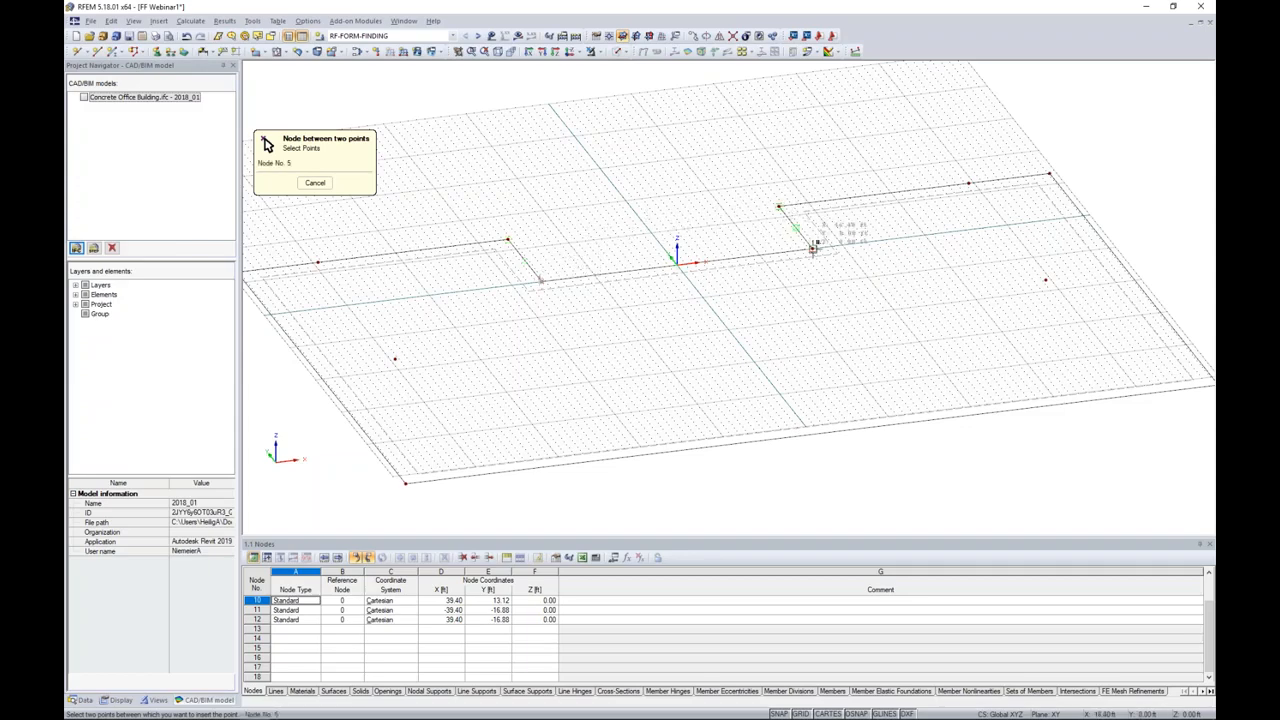
click(813, 248)
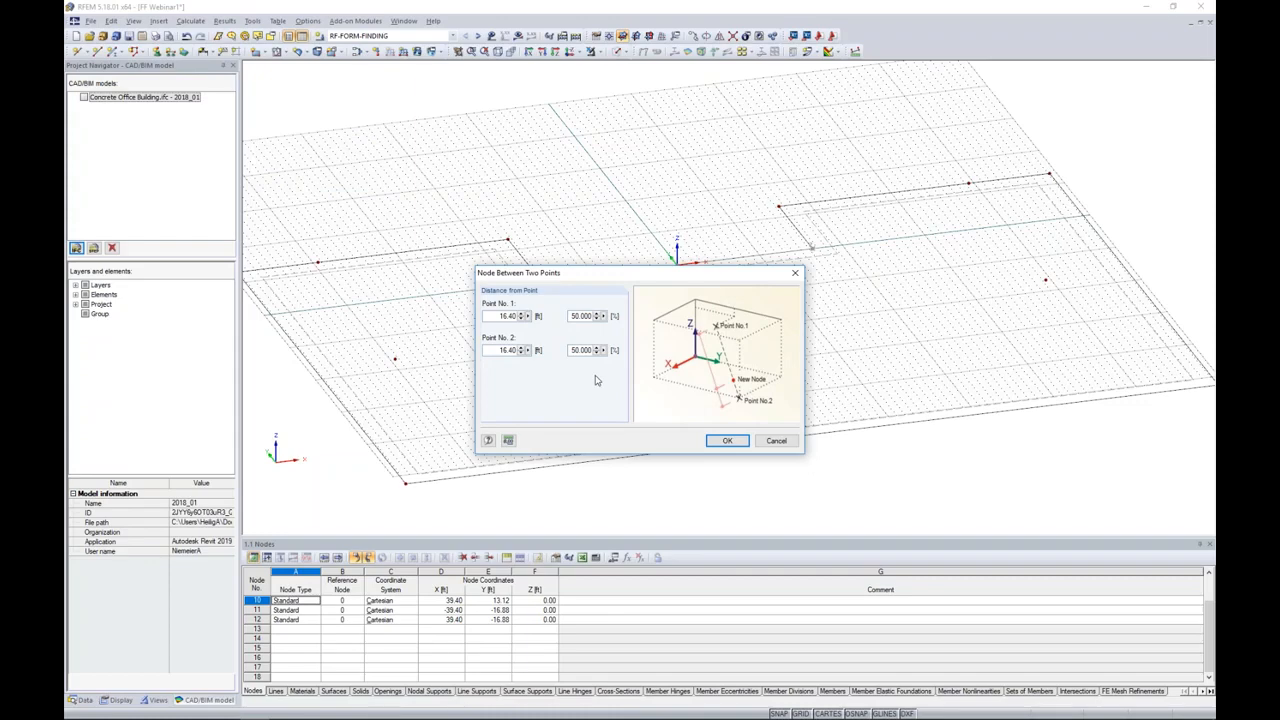
click(727, 441)
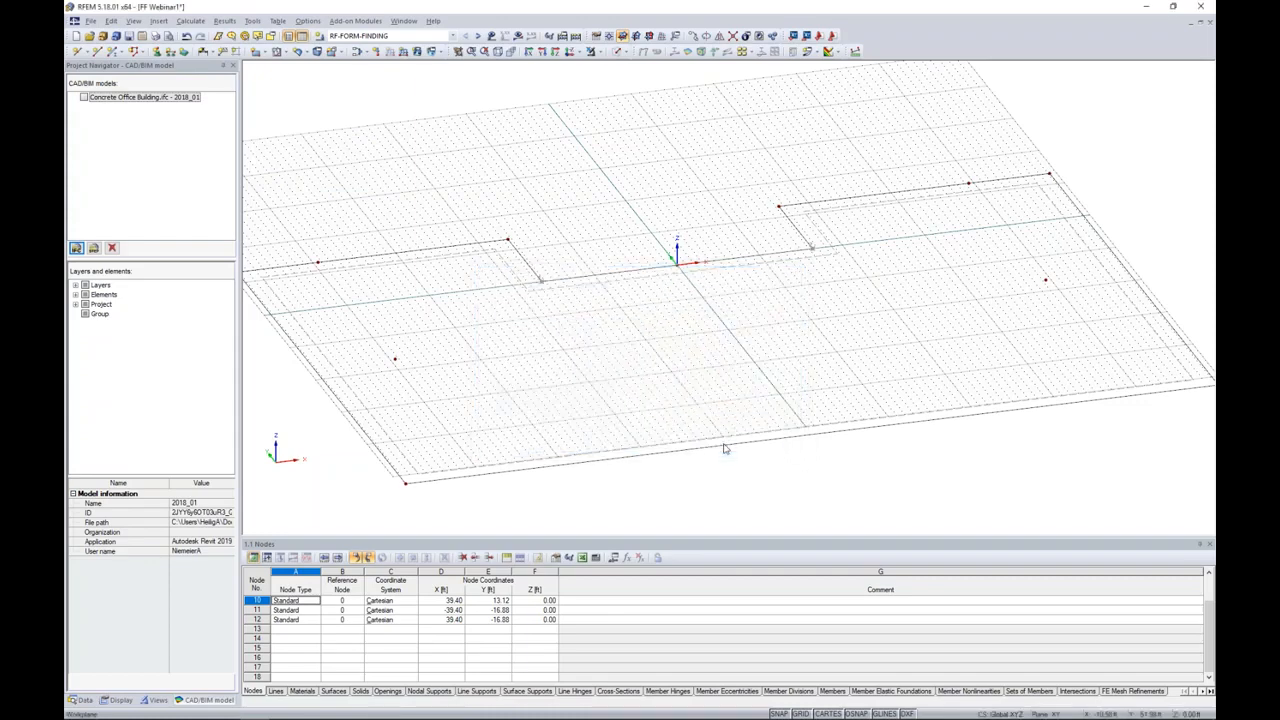
Step: Copy the new midpoint node at the origin by -33 ft in Y
click(679, 268)
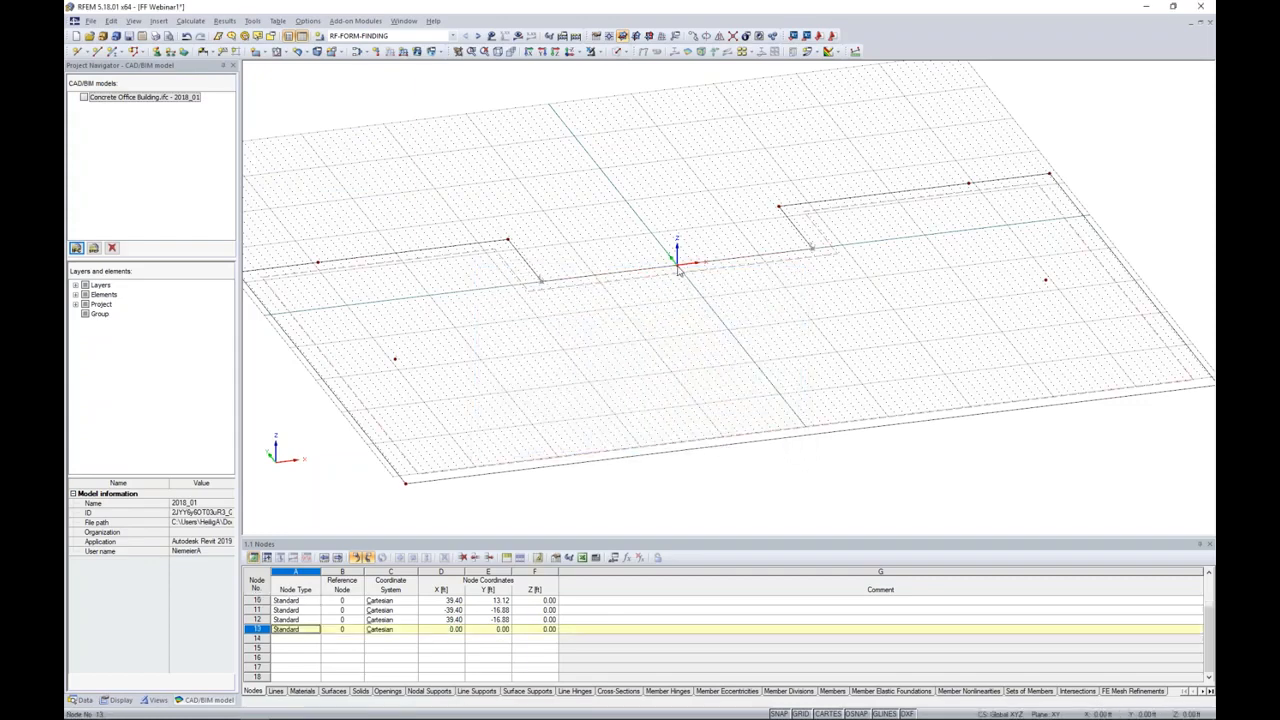
scroll(679, 268, up, 1)
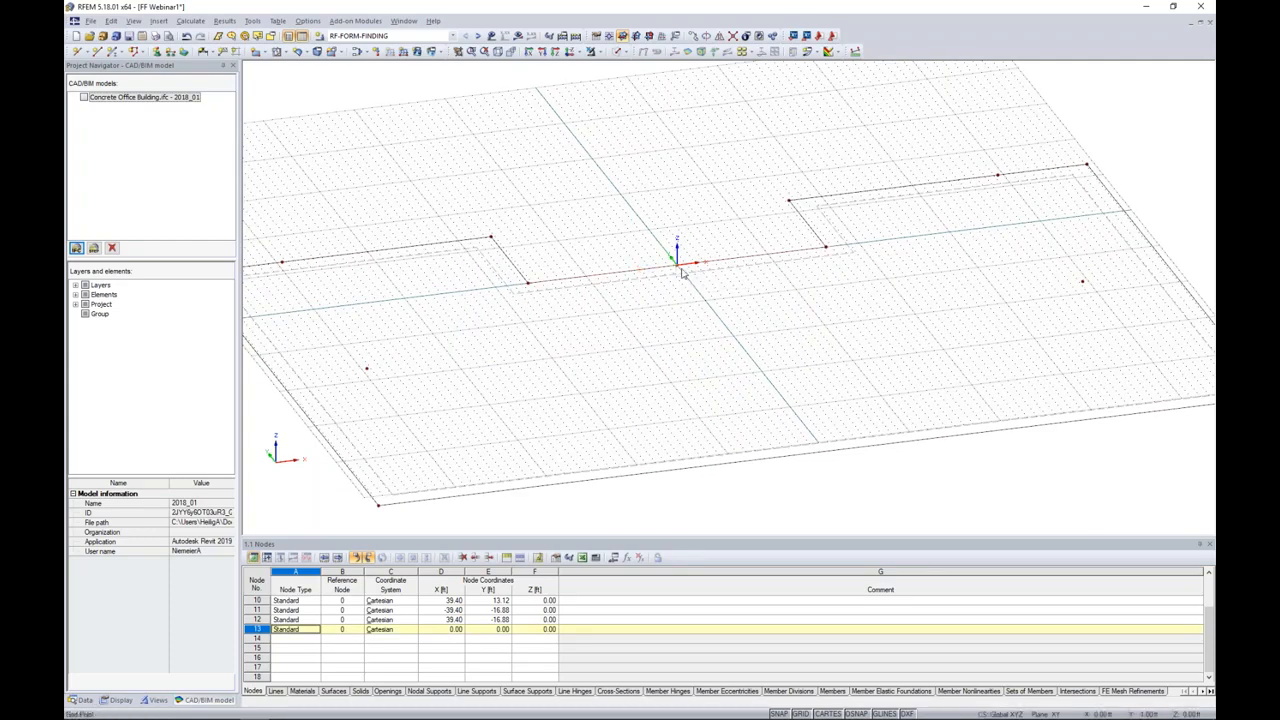
click(700, 51)
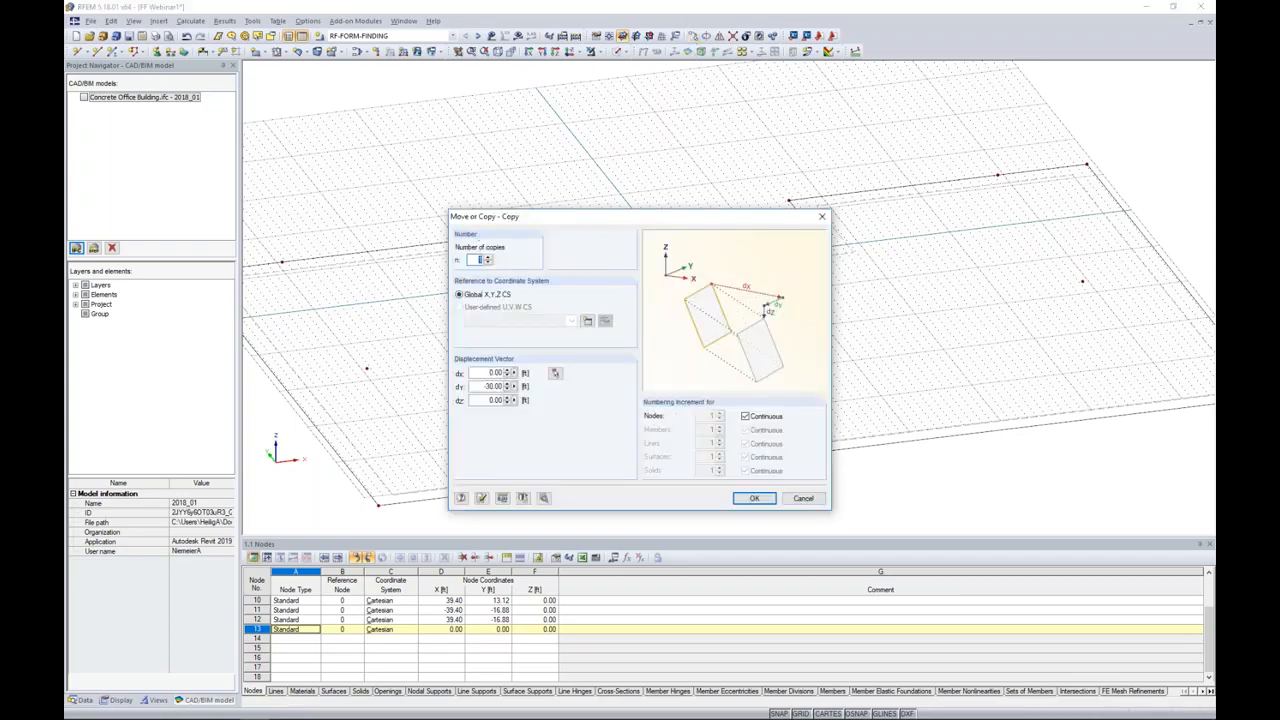
drag(491, 388, 641, 404)
text(-)
click(751, 499)
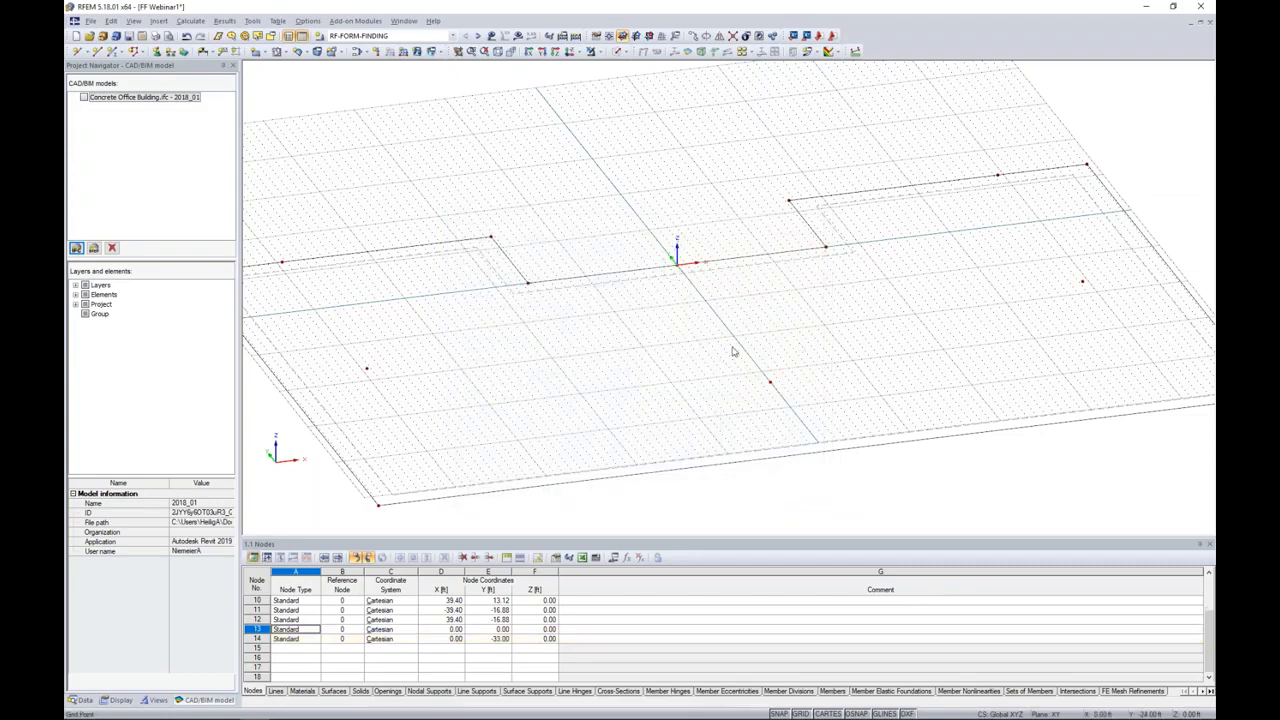
Step: Copy the front centre node by 26 ft in X, with the Y displacement set to 0
click(798, 396)
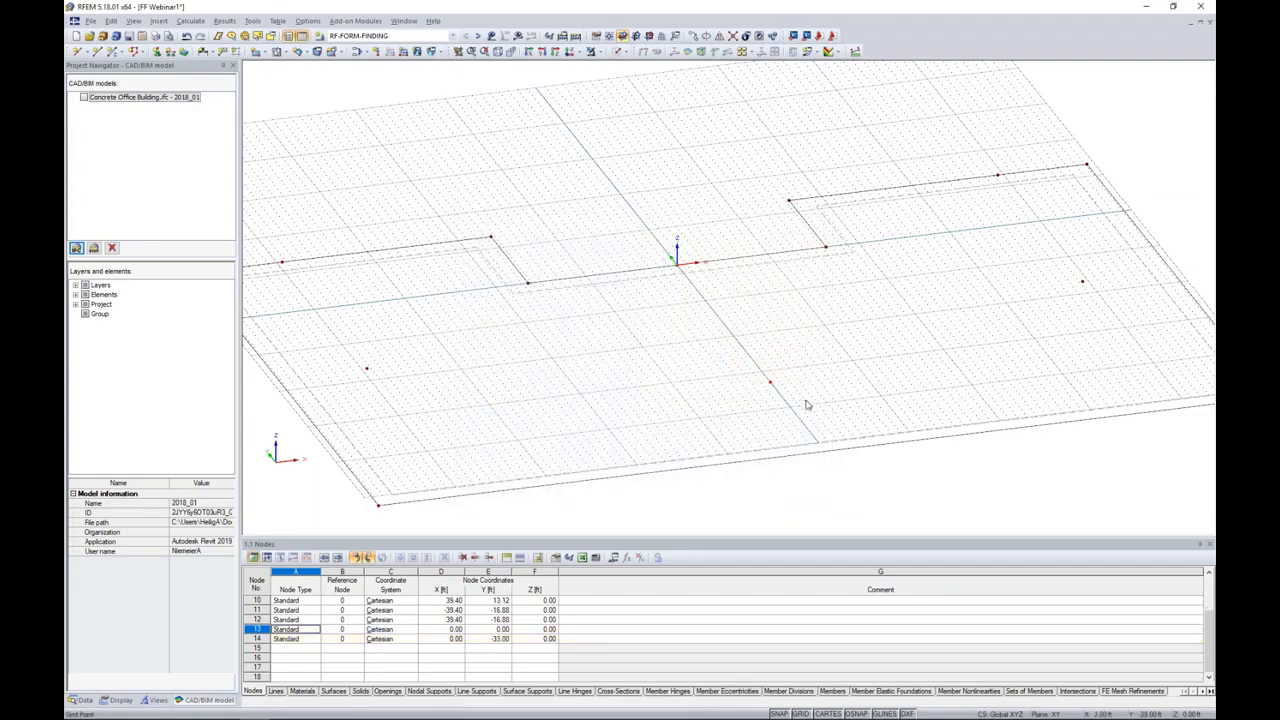
click(694, 51)
double_click(478, 386)
text(0)
double_click(495, 373)
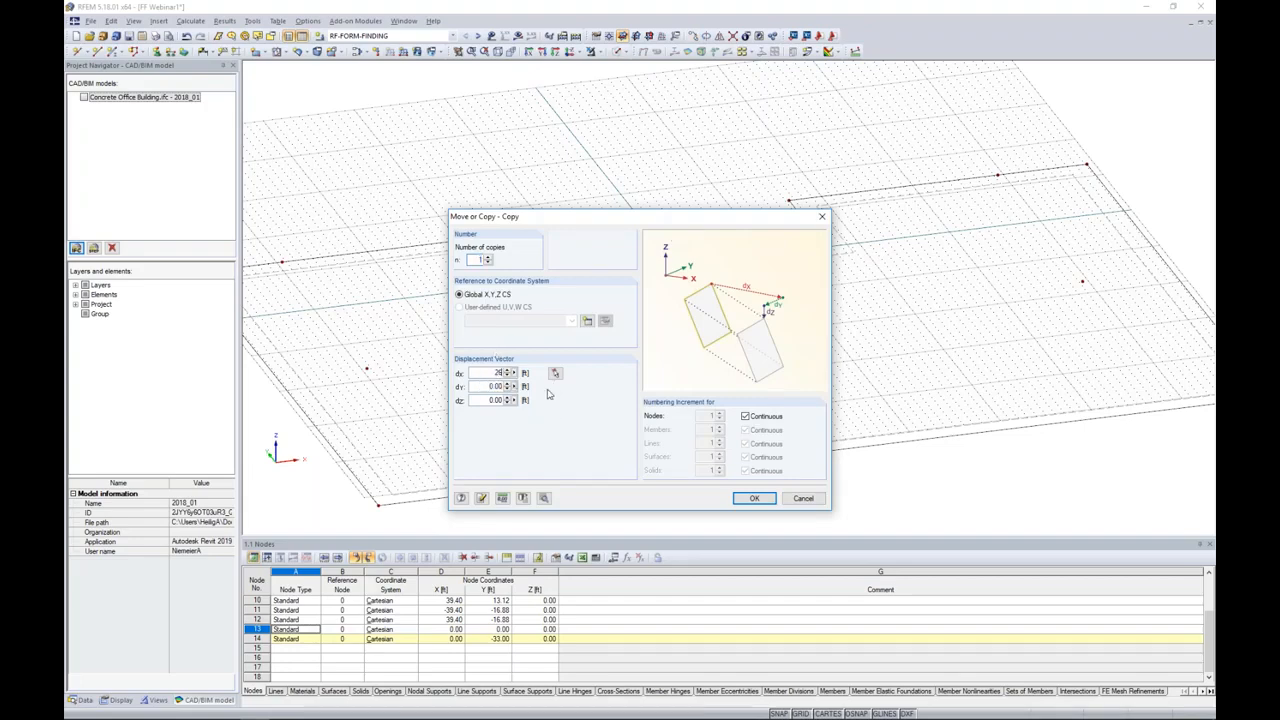
click(755, 500)
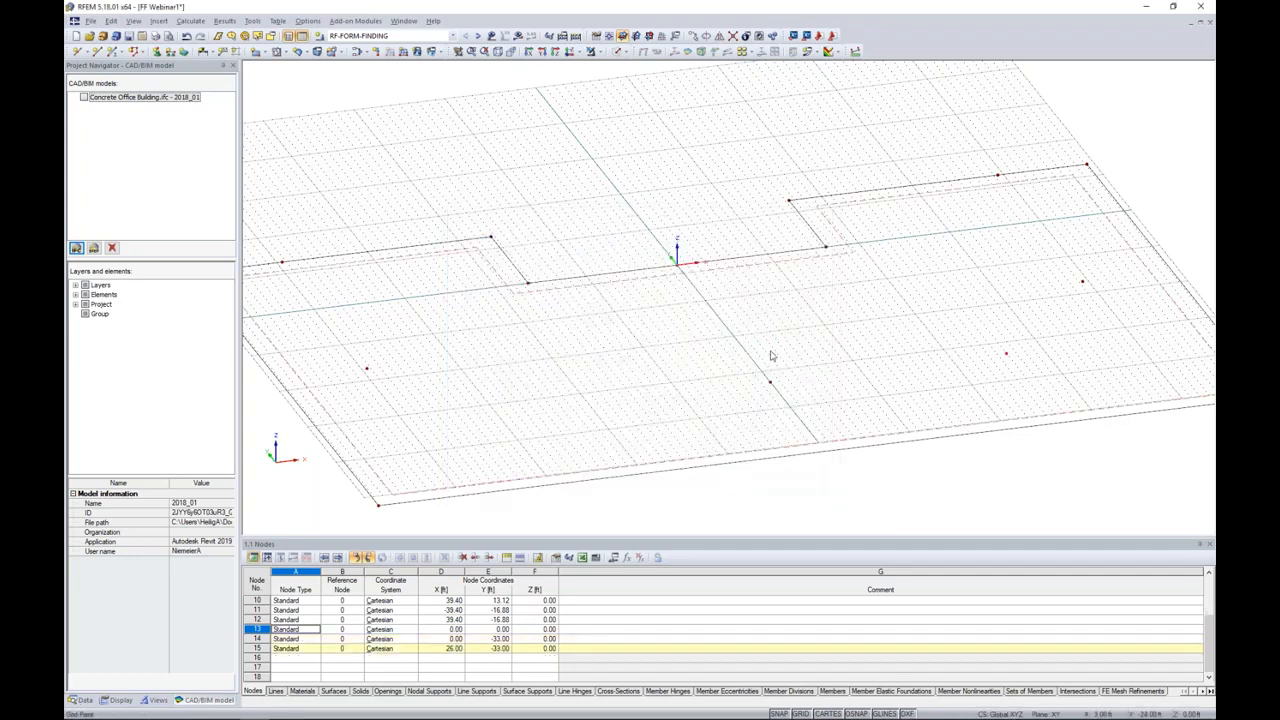
Step: Copy the front centre and front right nodes together so that a new node lies at X -26 ft, Y -33 ft
click(770, 381)
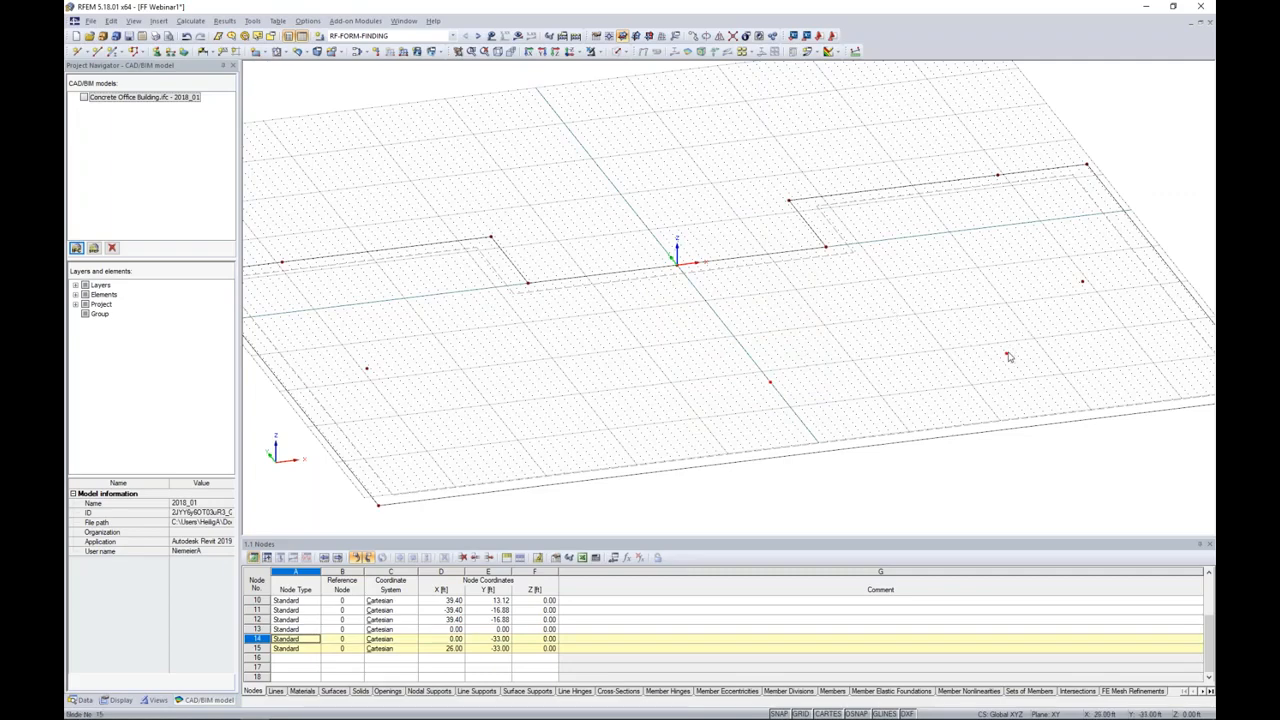
click(1007, 355)
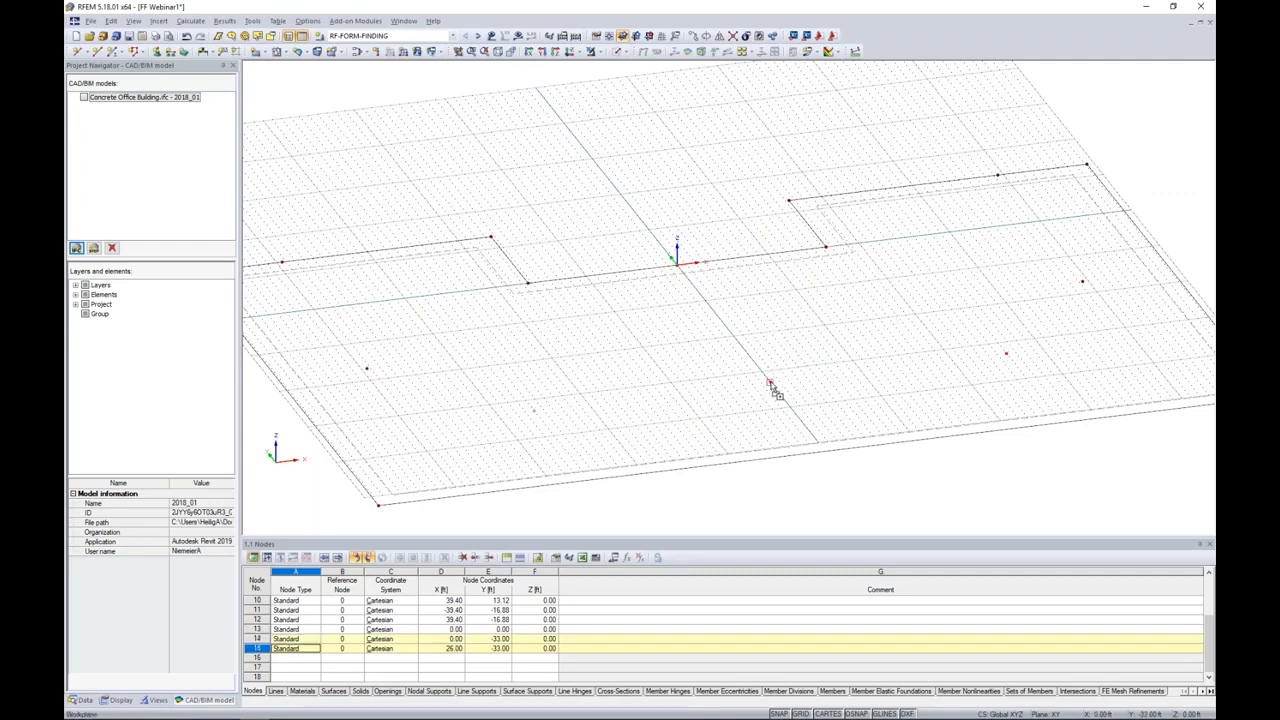
click(534, 410)
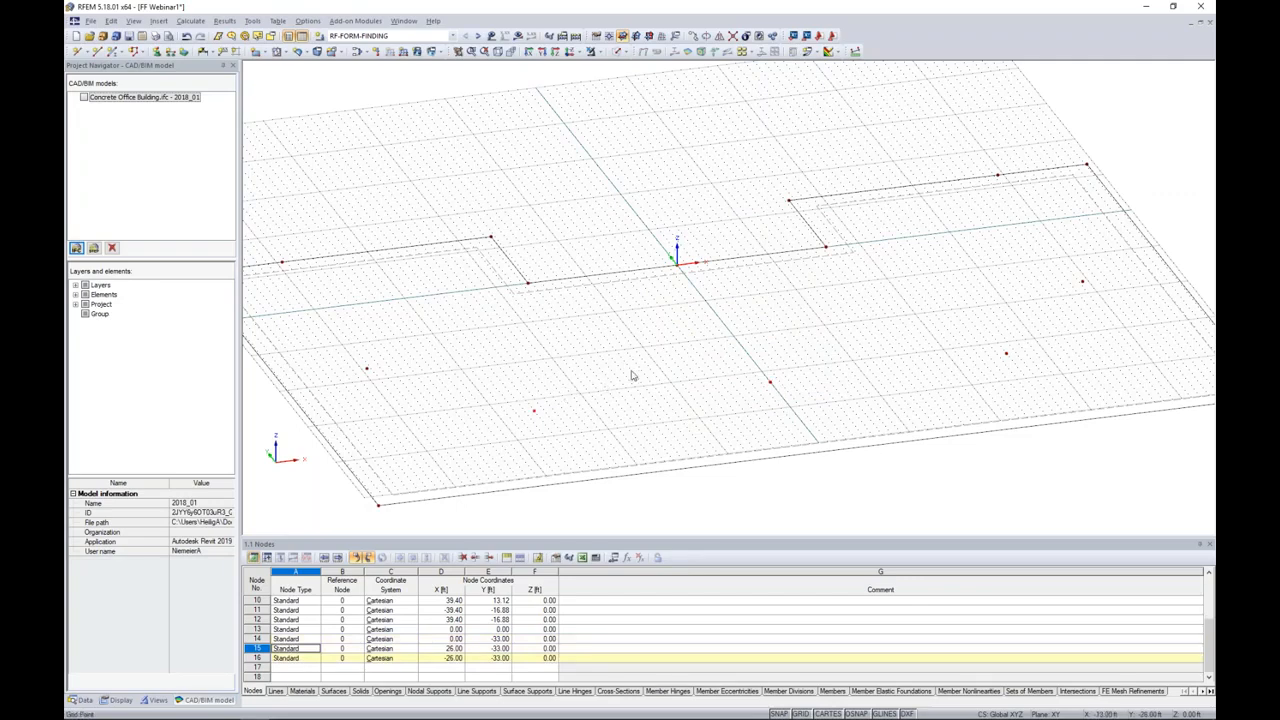
Step: Delete the slab's two outer left corner nodes and its front, left and rear left boundary lines
ctrl+middle_drag(672, 385, 680, 302)
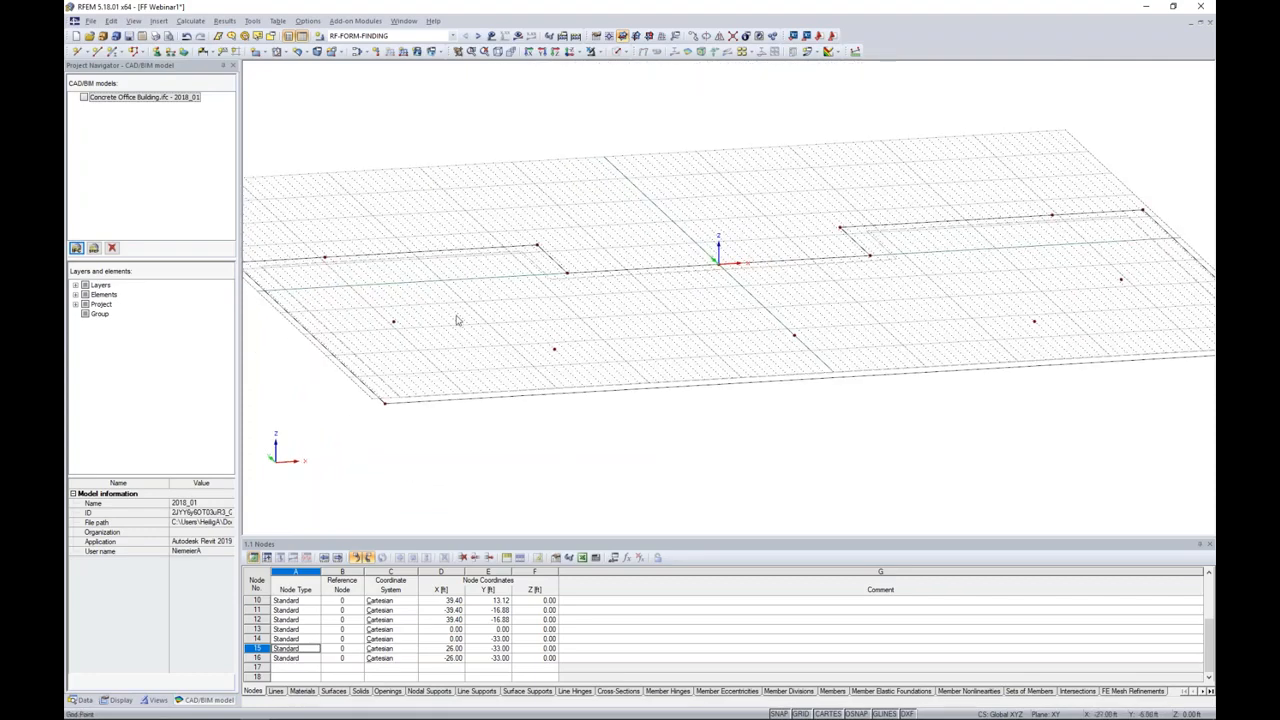
drag(430, 440, 358, 383)
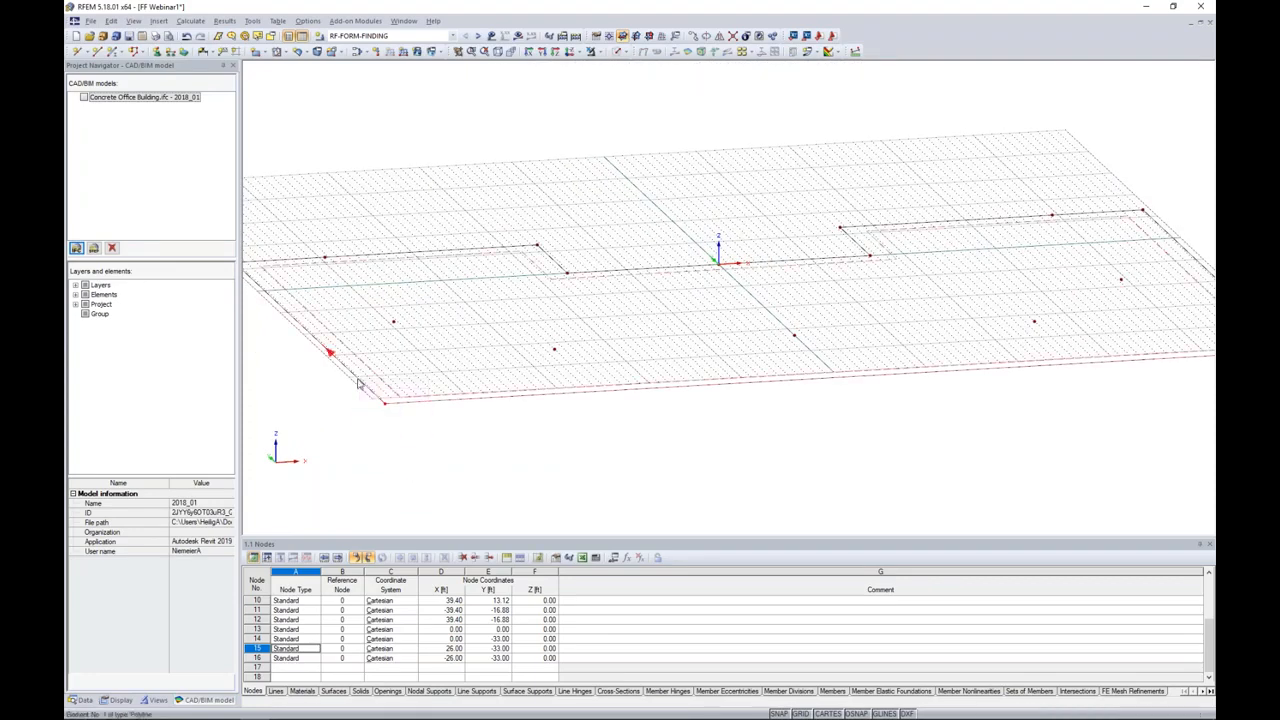
key(Delete)
middle_drag(297, 297, 363, 319)
drag(334, 316, 286, 259)
key(Delete)
click(470, 272)
key(Delete)
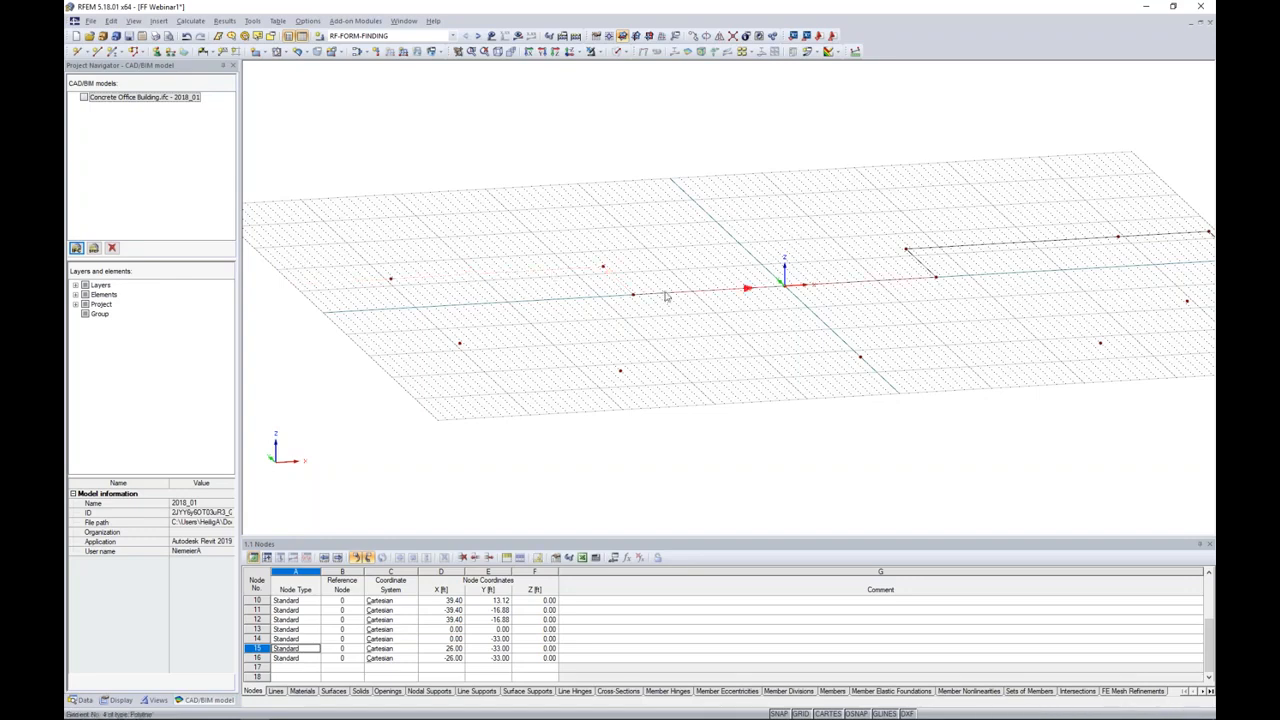
Step: Delete the remaining slab boundary lines at the rear middle, rear right and right side, along with the outer right corner nodes
click(921, 266)
key(Delete)
click(943, 251)
key(Delete)
middle_drag(1021, 297, 690, 308)
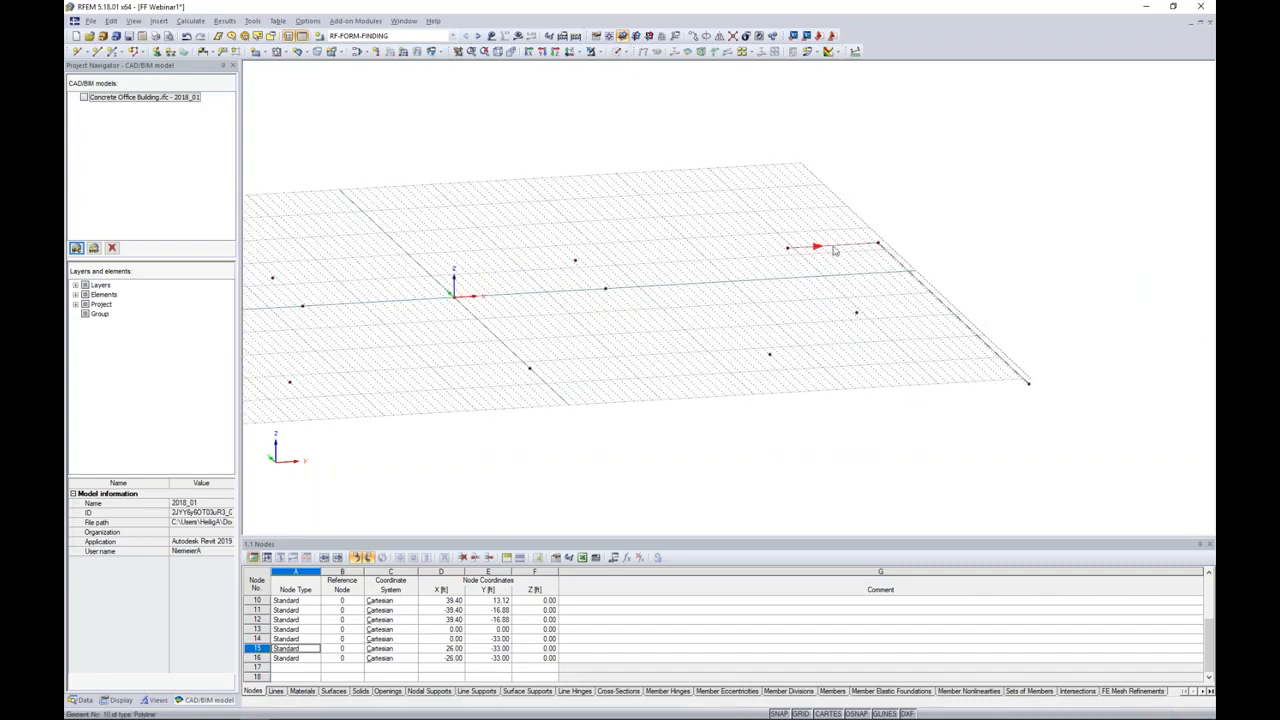
drag(946, 263, 857, 208)
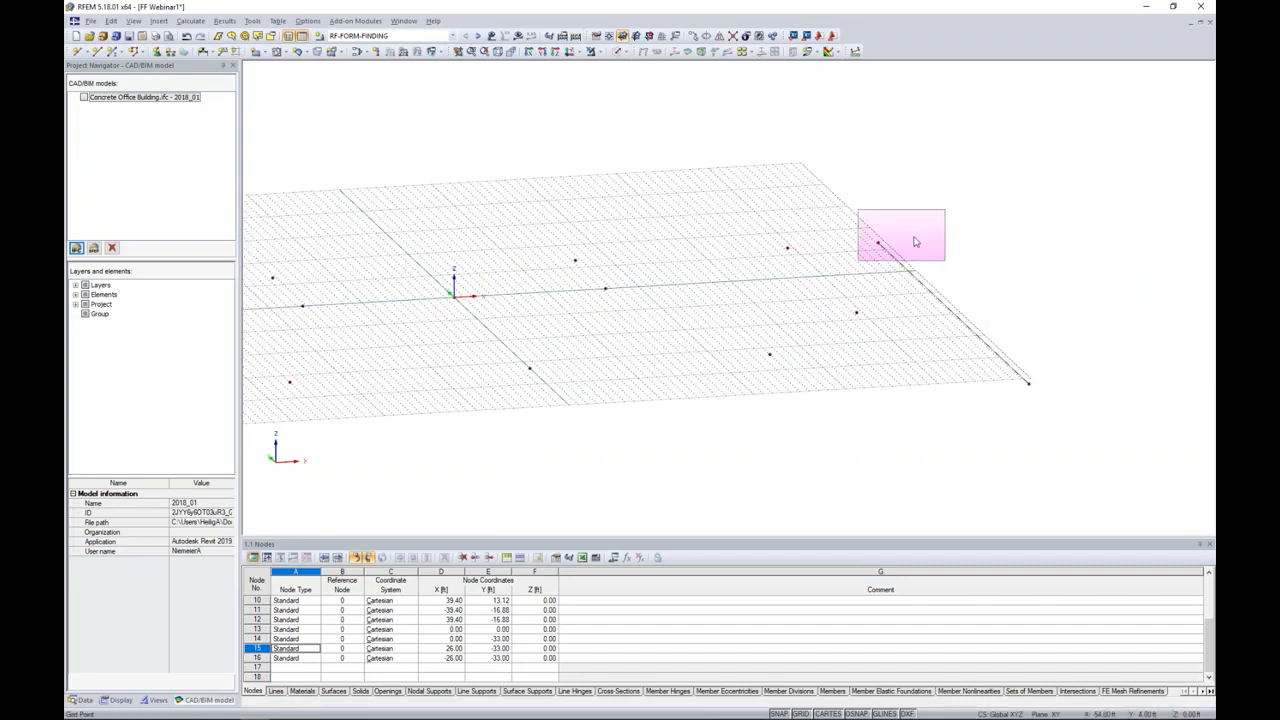
key(Delete)
middle_drag(777, 391, 929, 393)
scroll(929, 393, down, 1)
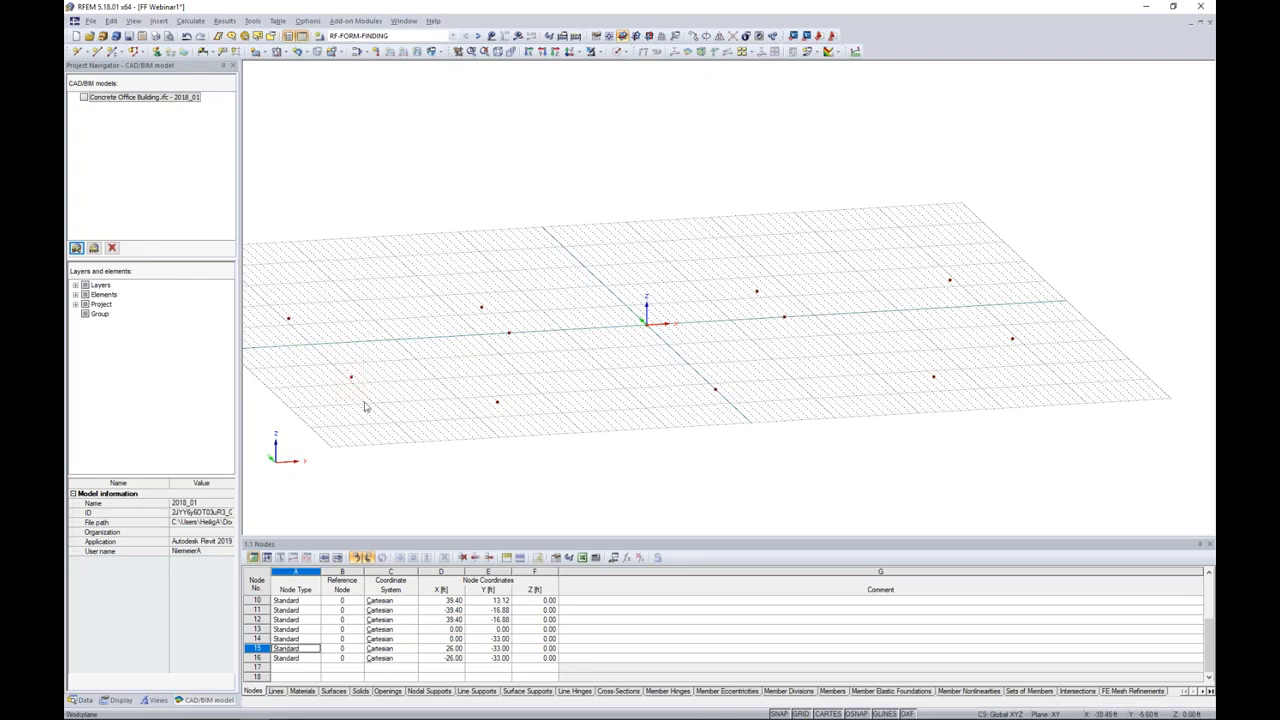
Step: Select the two rear inner, two side, origin and front centre nodes and set their copy displacement to 0, 0 and 23 ft in Z
drag(614, 284, 730, 404)
drag(744, 258, 782, 304)
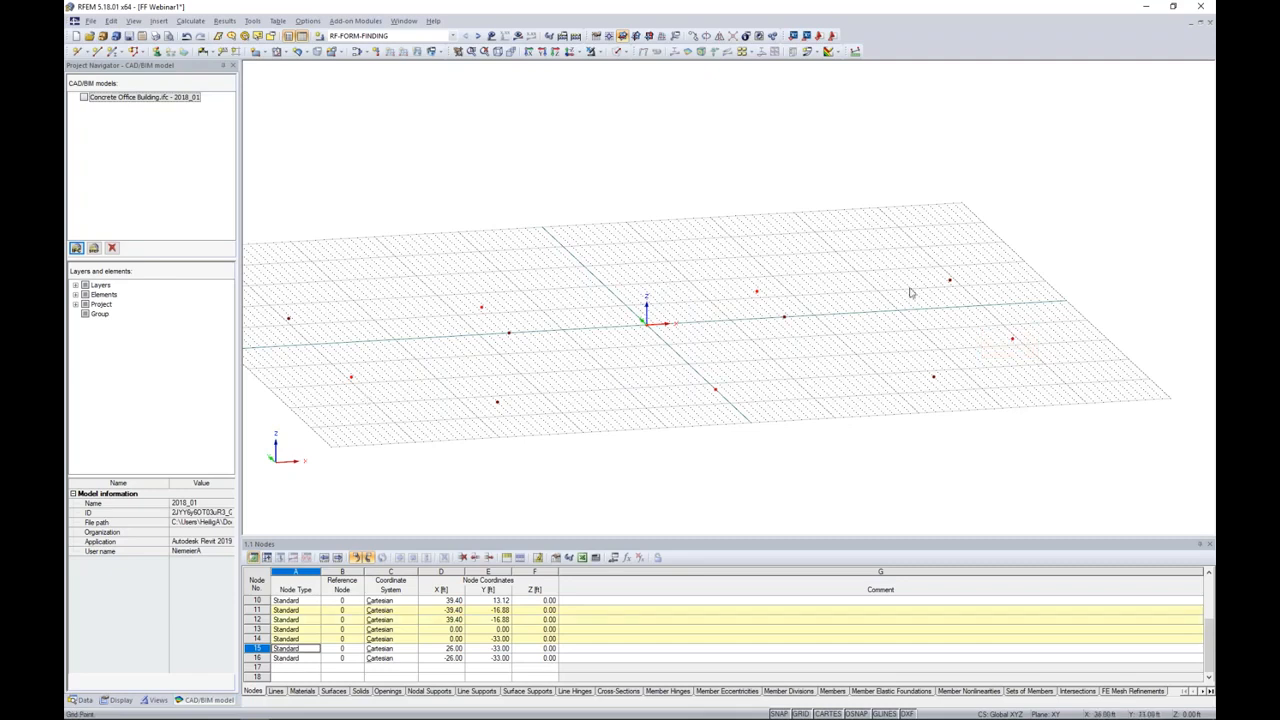
click(693, 36)
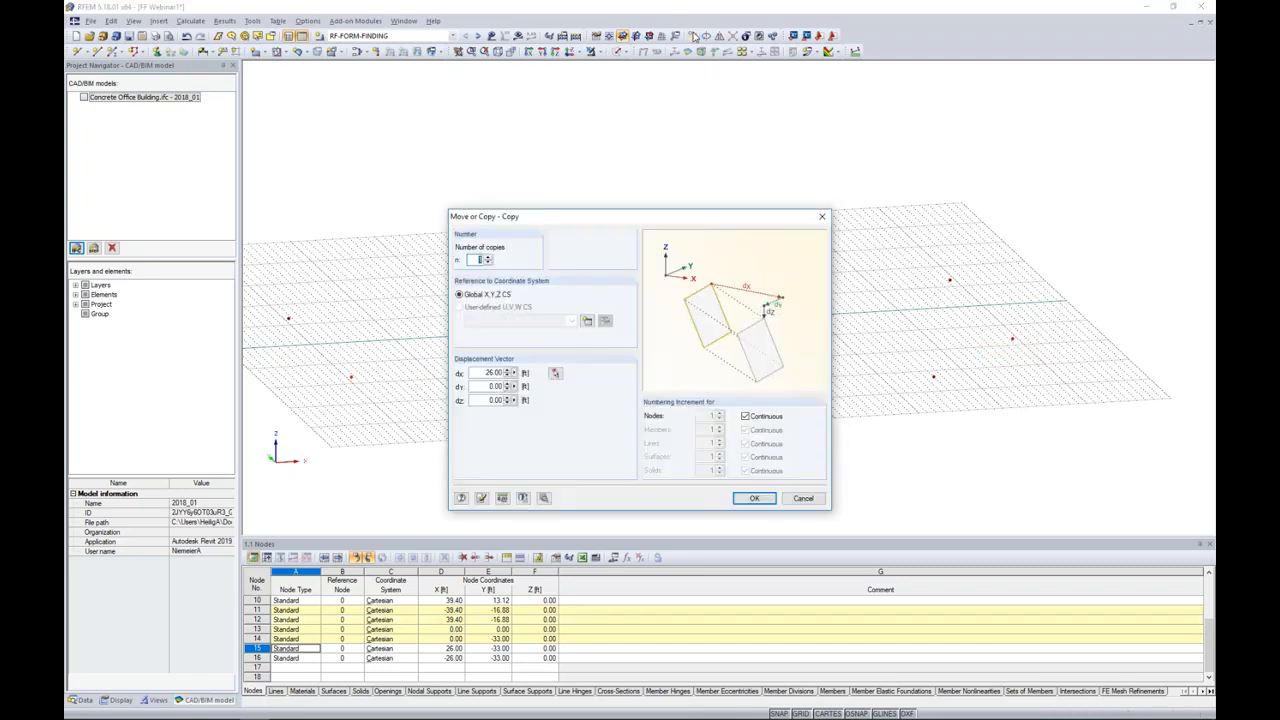
drag(527, 220, 612, 108)
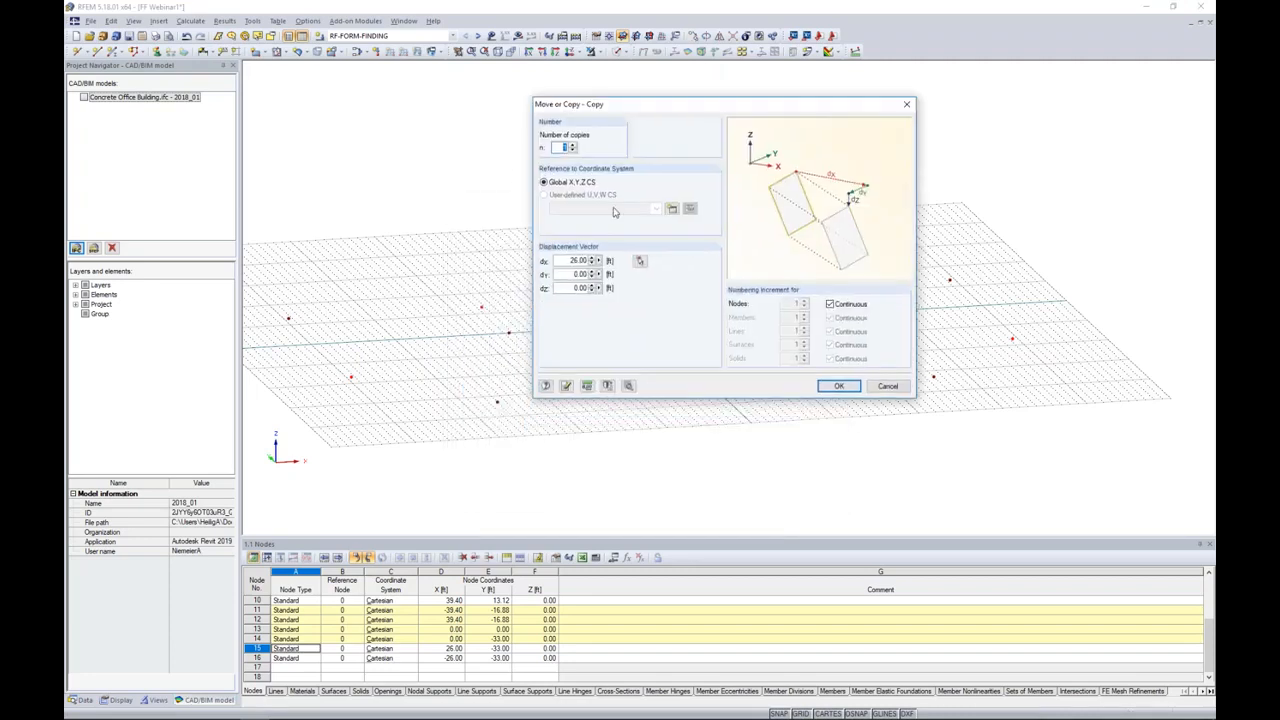
double_click(580, 260)
text(0)
key(Tab)
key(Tab)
Step: Enable new lines between the selected nodes and their copies, and complete the copy
click(629, 386)
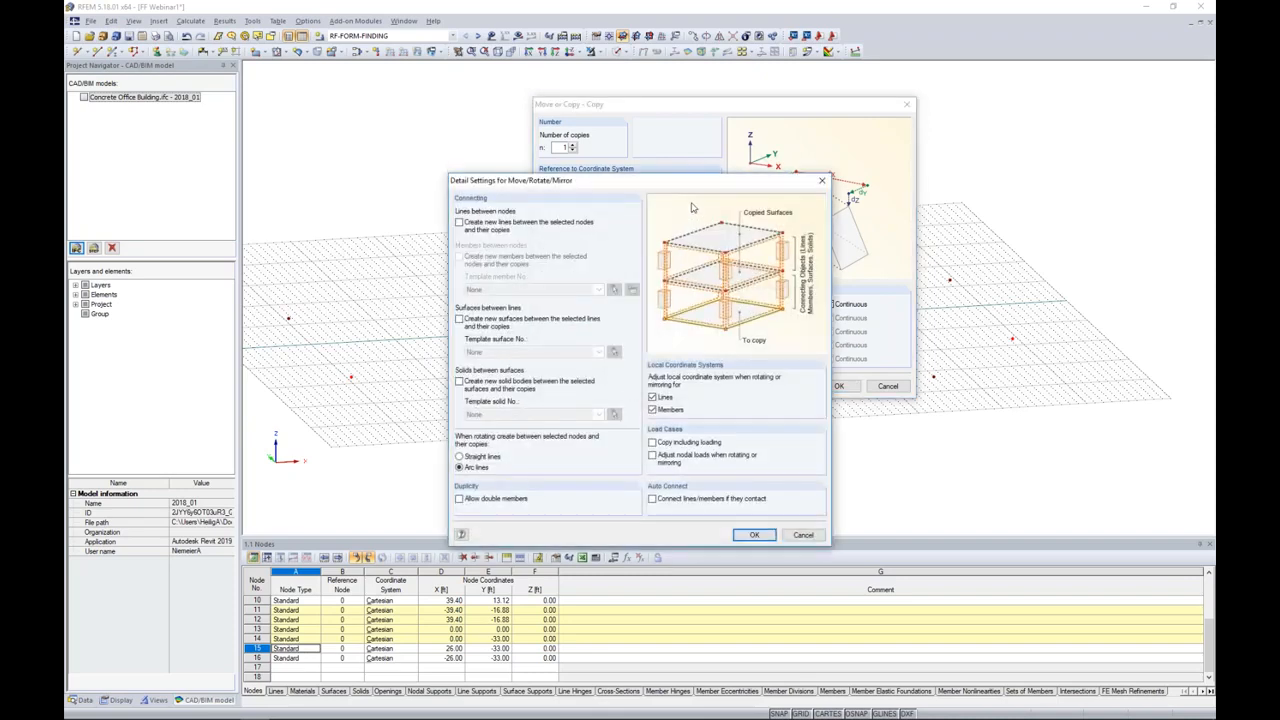
click(460, 222)
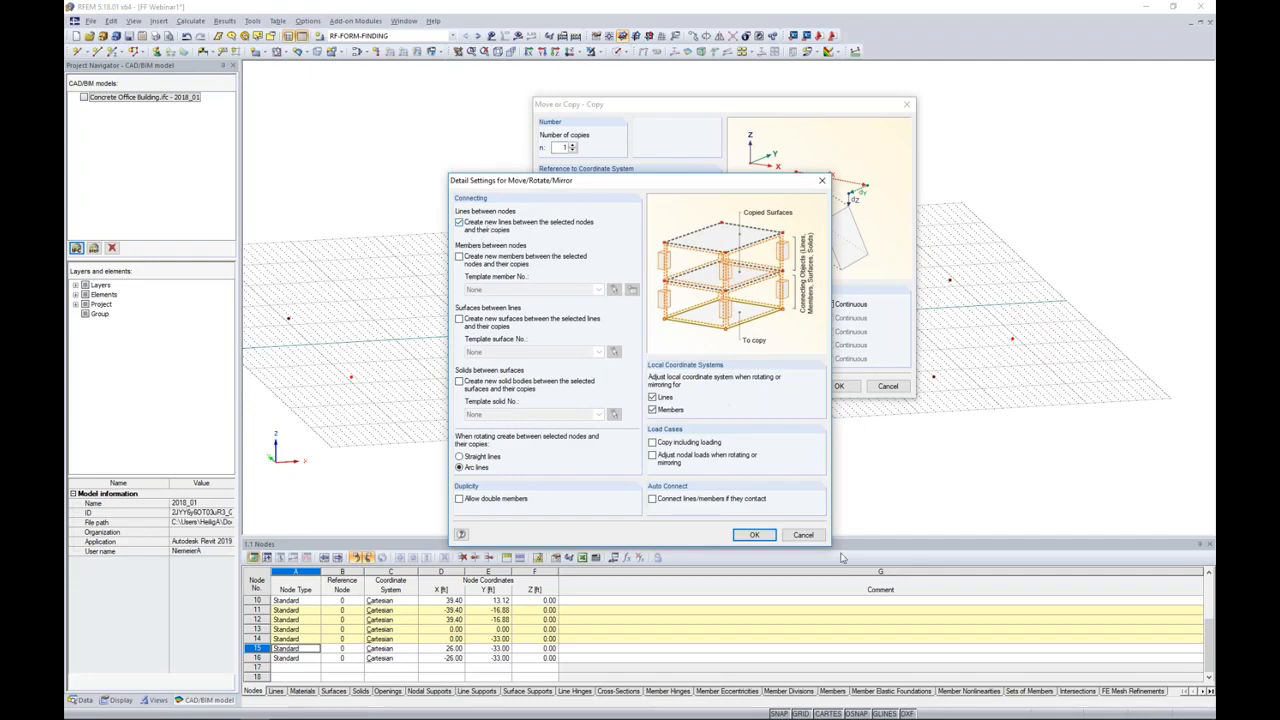
click(754, 534)
click(835, 387)
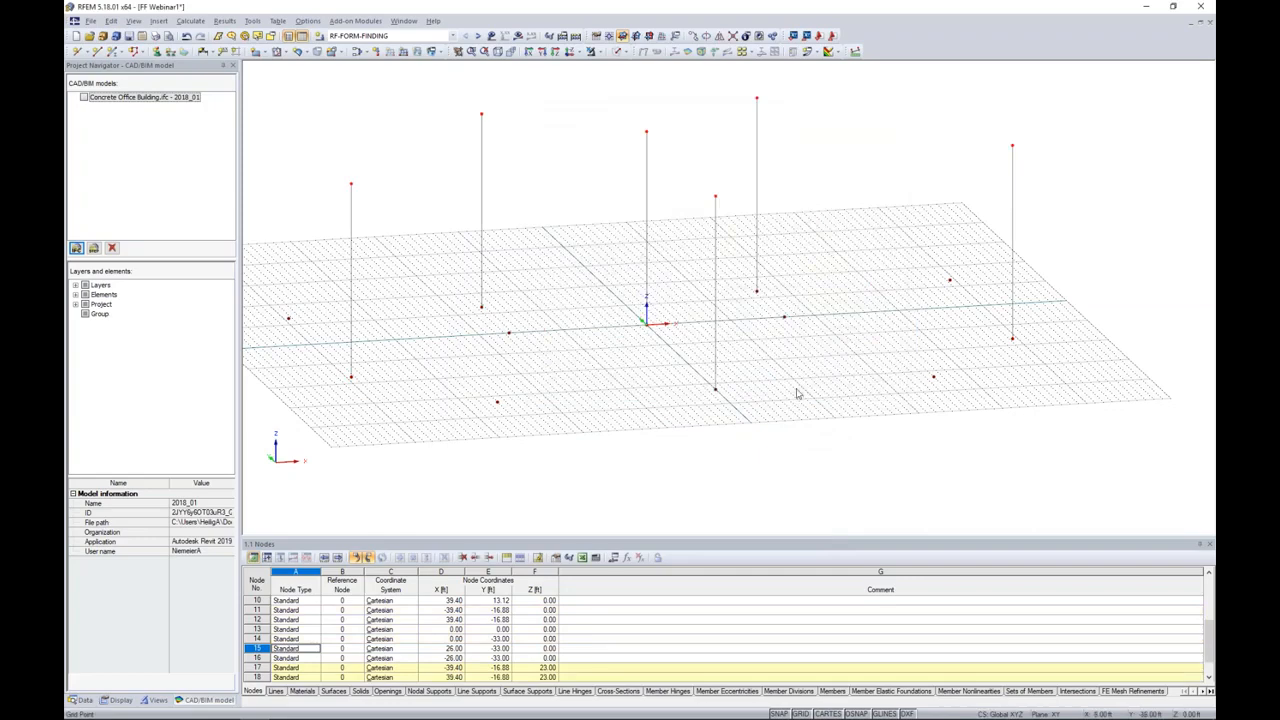
Step: Delete the vertical lines and their base nodes at the rear left inner position and at the origin, keeping the upper nodes
mouse_move(798, 393)
ctrl+middle_down()
mouse_move(666, 366)
mouse_move(802, 391)
ctrl+middle_up()
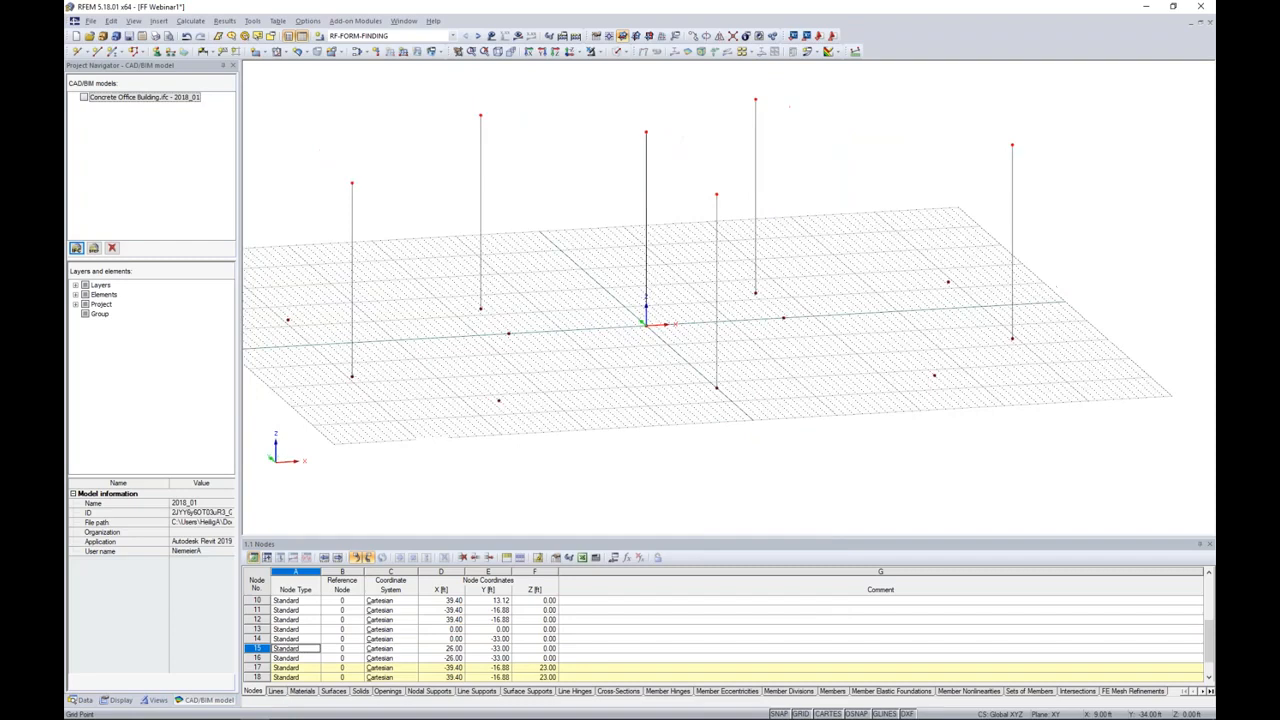
middle_drag(640, 393, 670, 397)
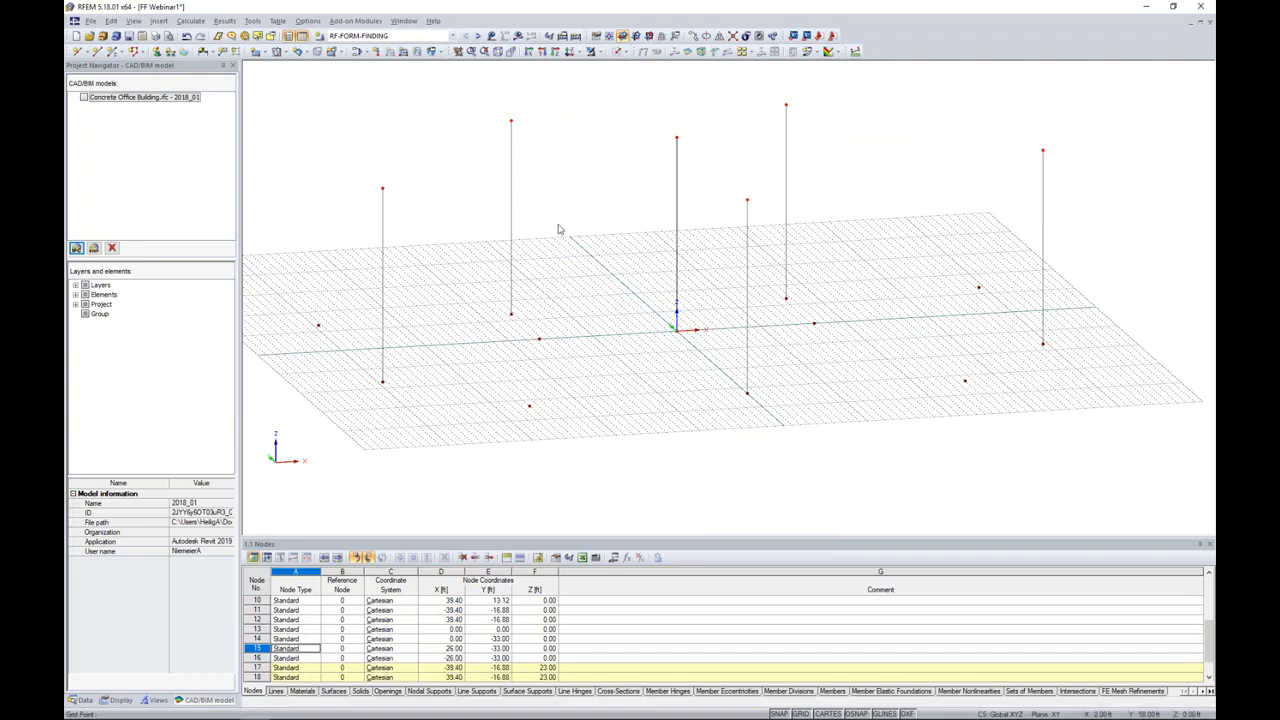
ctrl+middle_drag(560, 226, 615, 266)
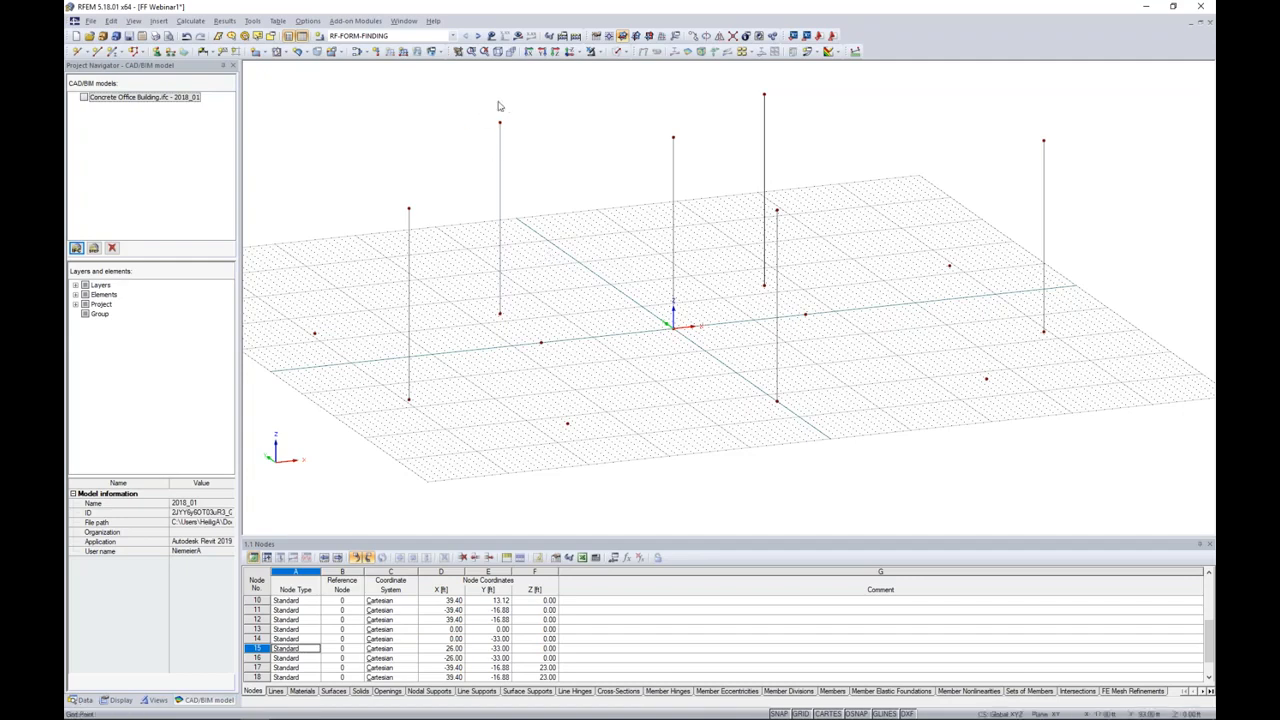
drag(513, 332, 481, 287)
key(Delete)
drag(700, 358, 670, 305)
key(Delete)
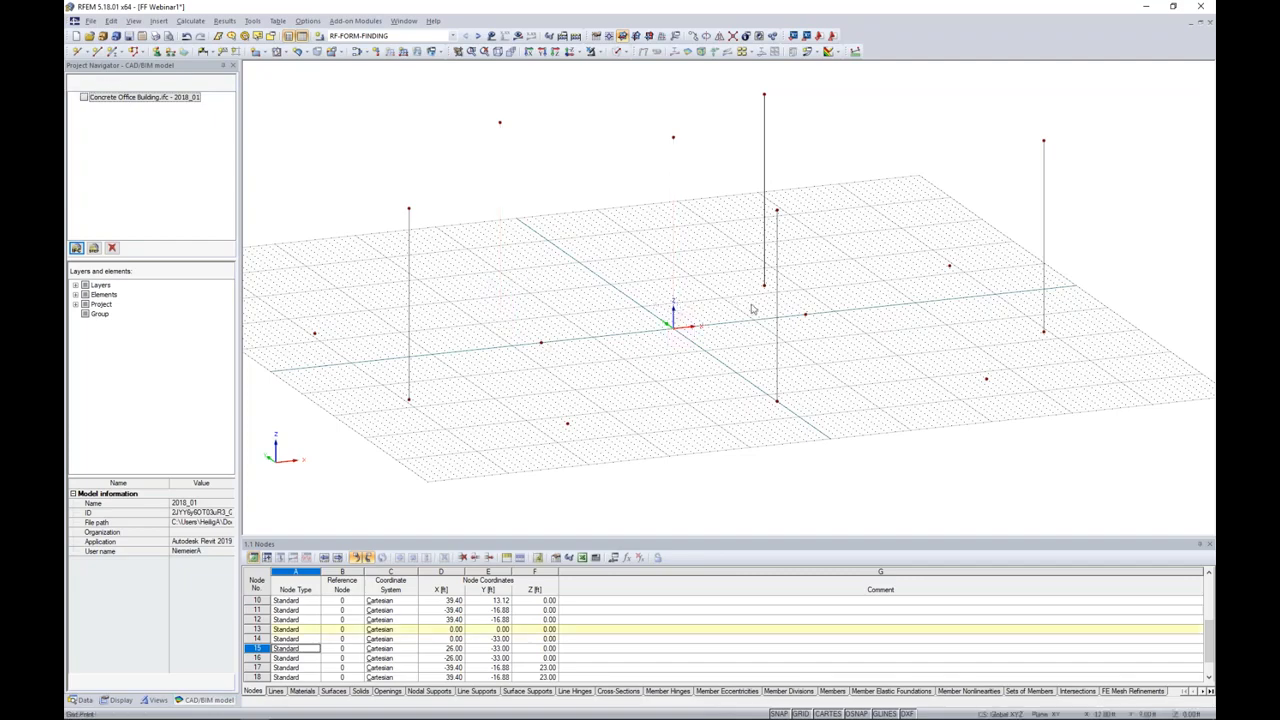
Step: Delete the vertical line and its base node at the rear right inner position, keeping the upper node
key(Delete)
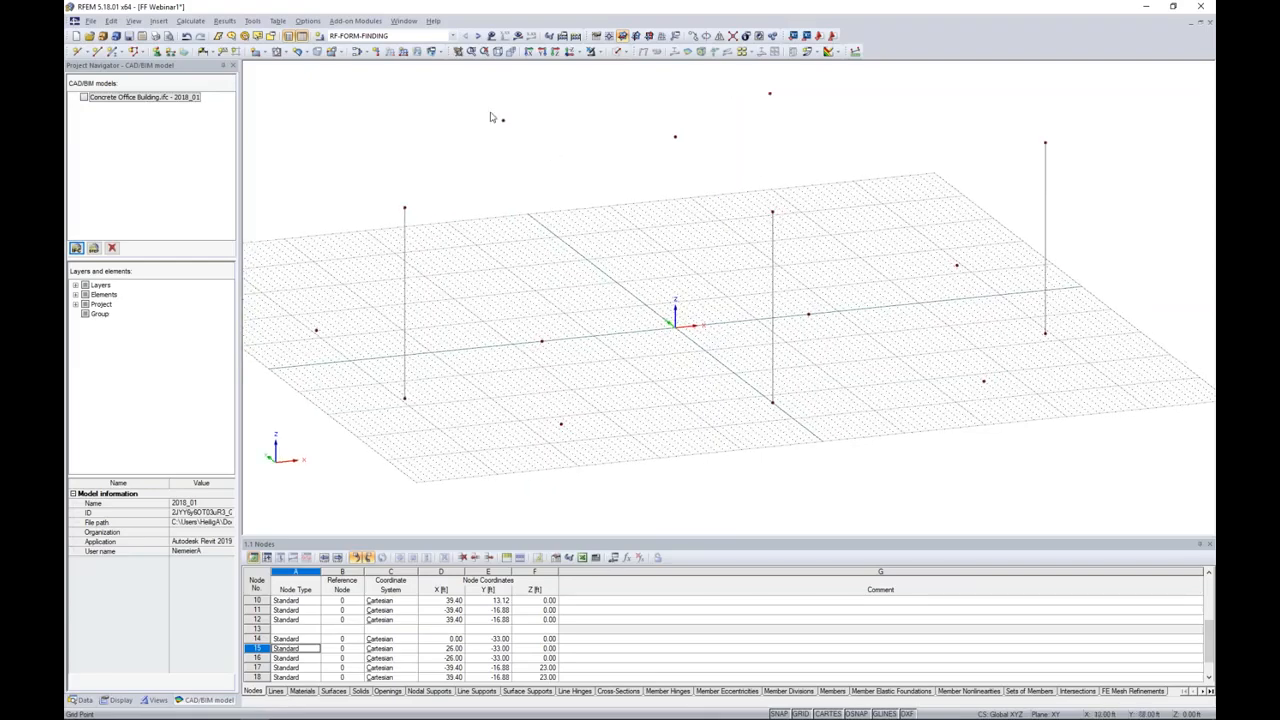
Step: Copy the six remaining free base nodes 16 ft in Z, creating new lines between the selected nodes and their copies
middle_drag(576, 271, 587, 208)
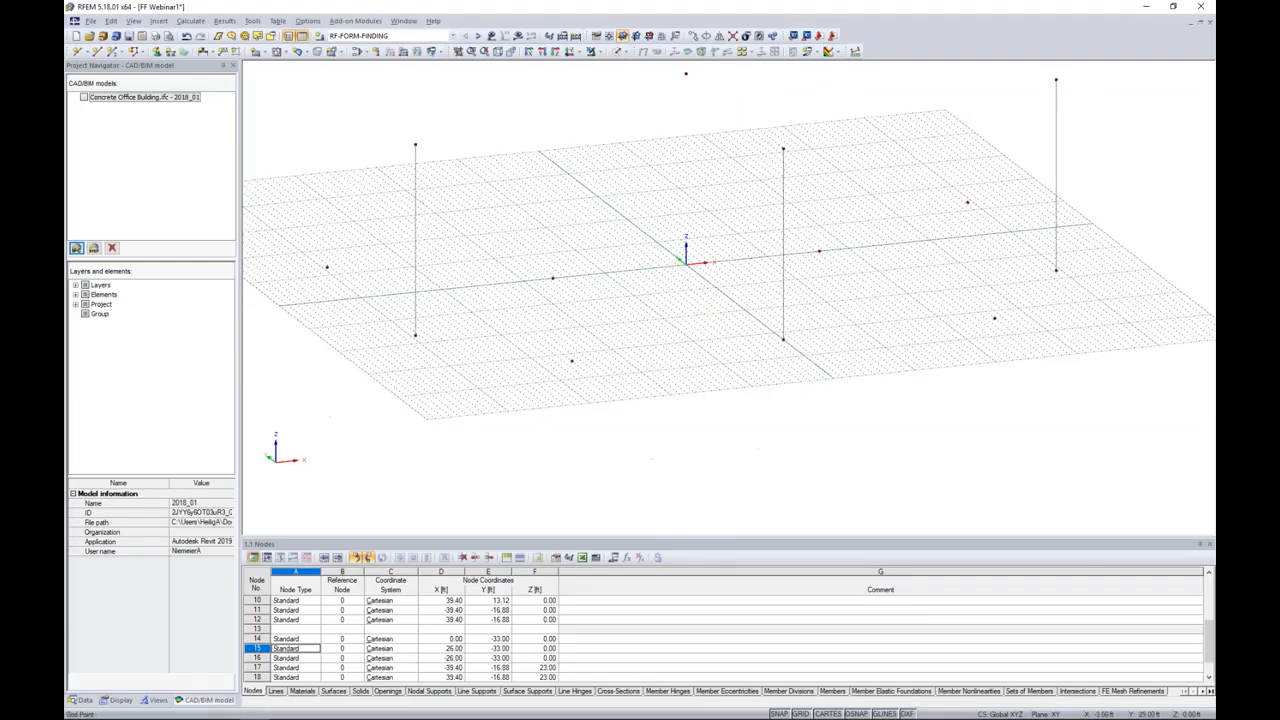
middle_drag(338, 244, 353, 280)
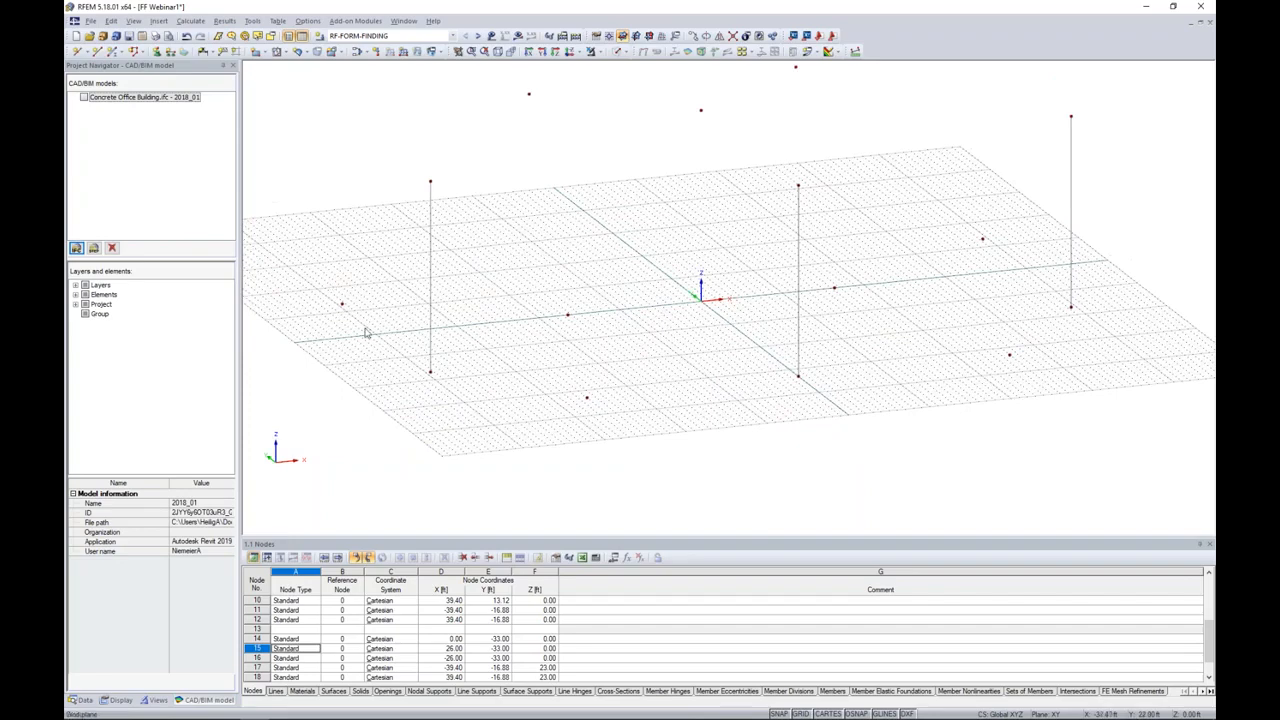
middle_drag(852, 309, 808, 314)
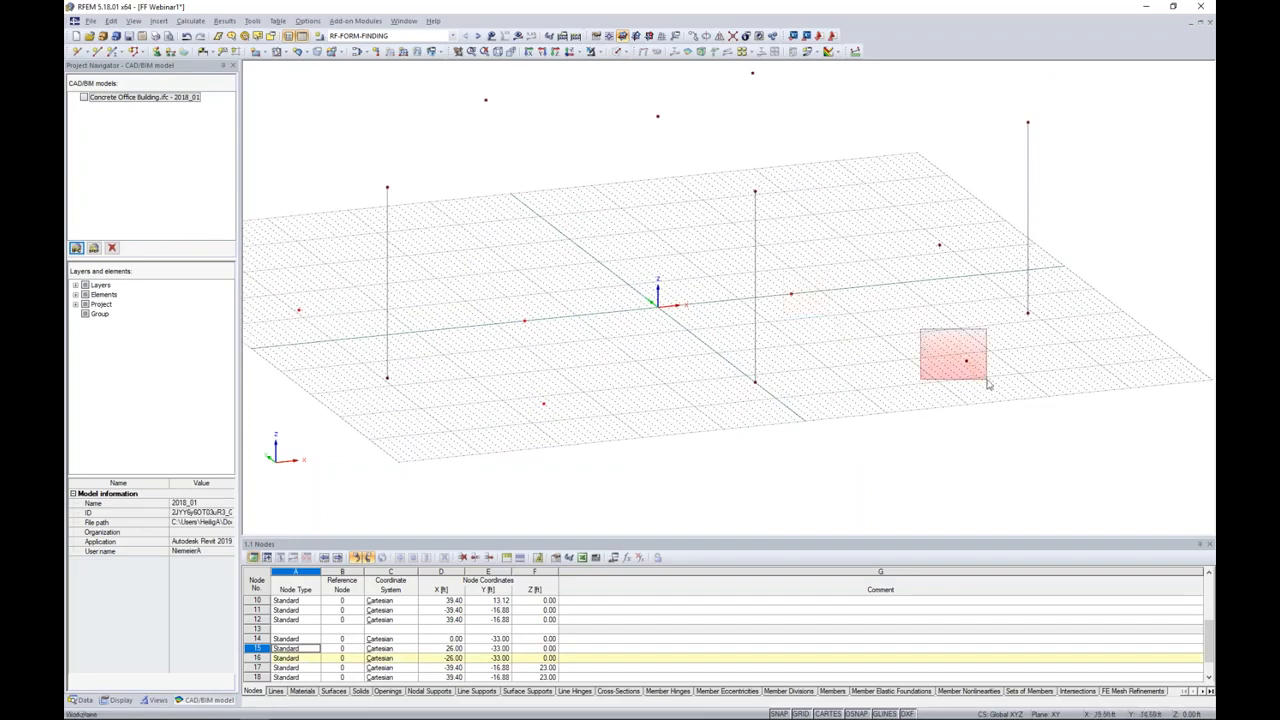
click(692, 37)
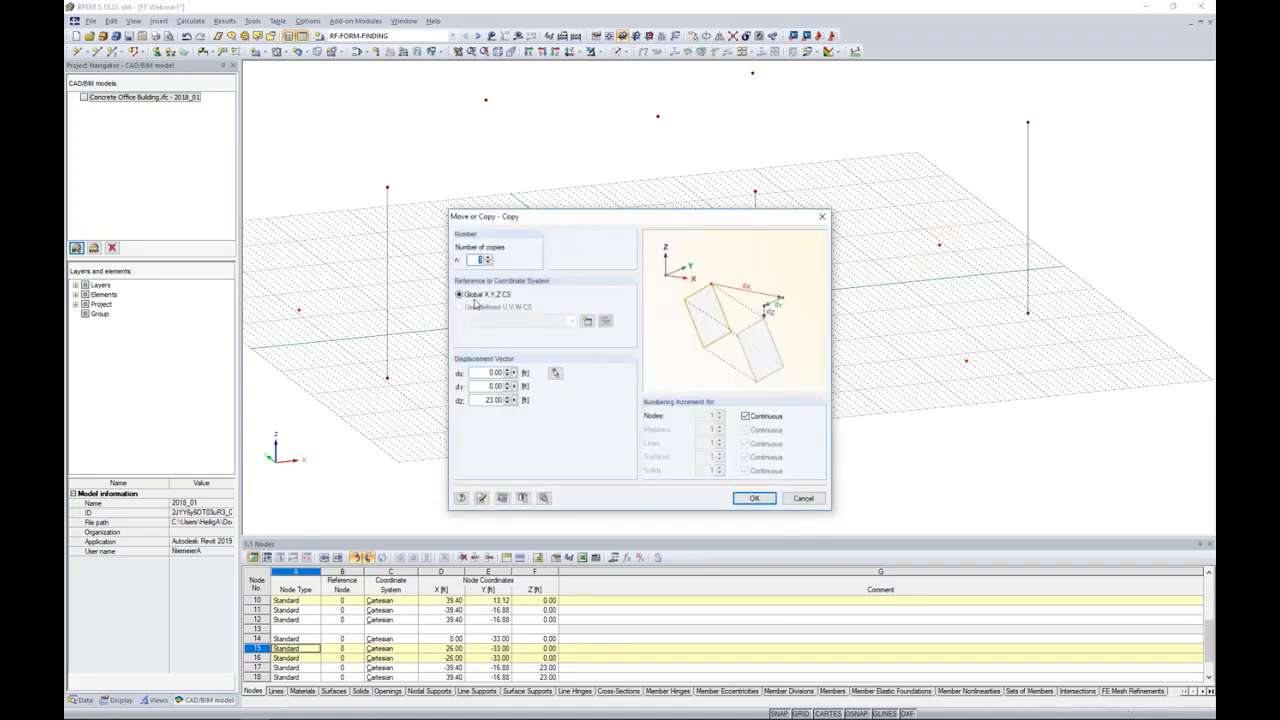
double_click(481, 400)
text(16)
click(543, 497)
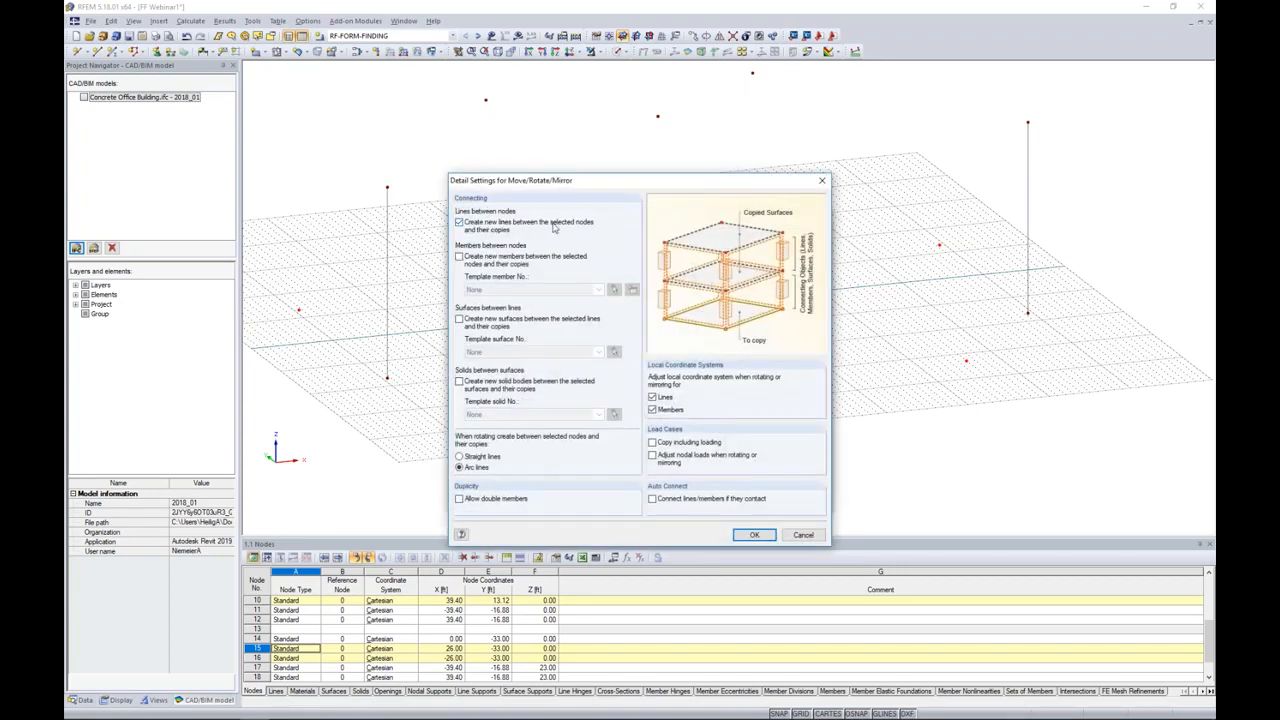
click(754, 535)
click(753, 502)
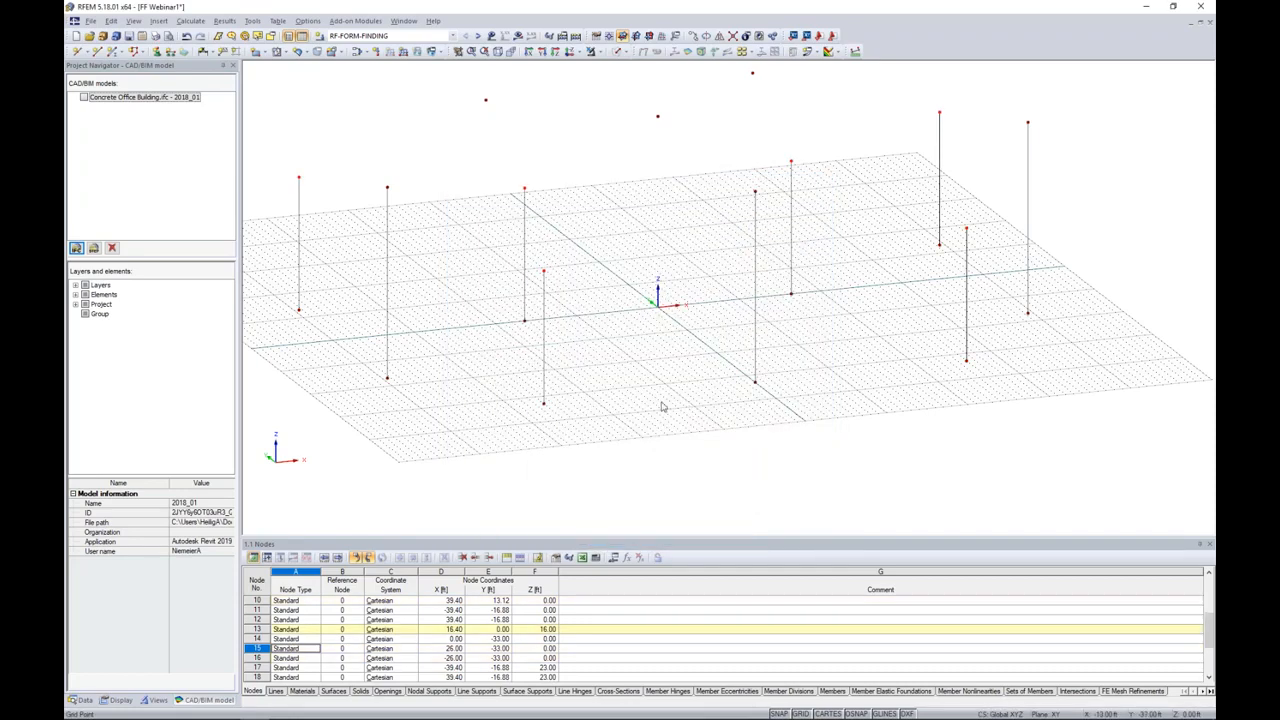
Step: Delete the four rear 16 ft vertical lines and their base nodes, keeping the upper nodes
ctrl+middle_drag(660, 381, 650, 384)
drag(324, 331, 287, 290)
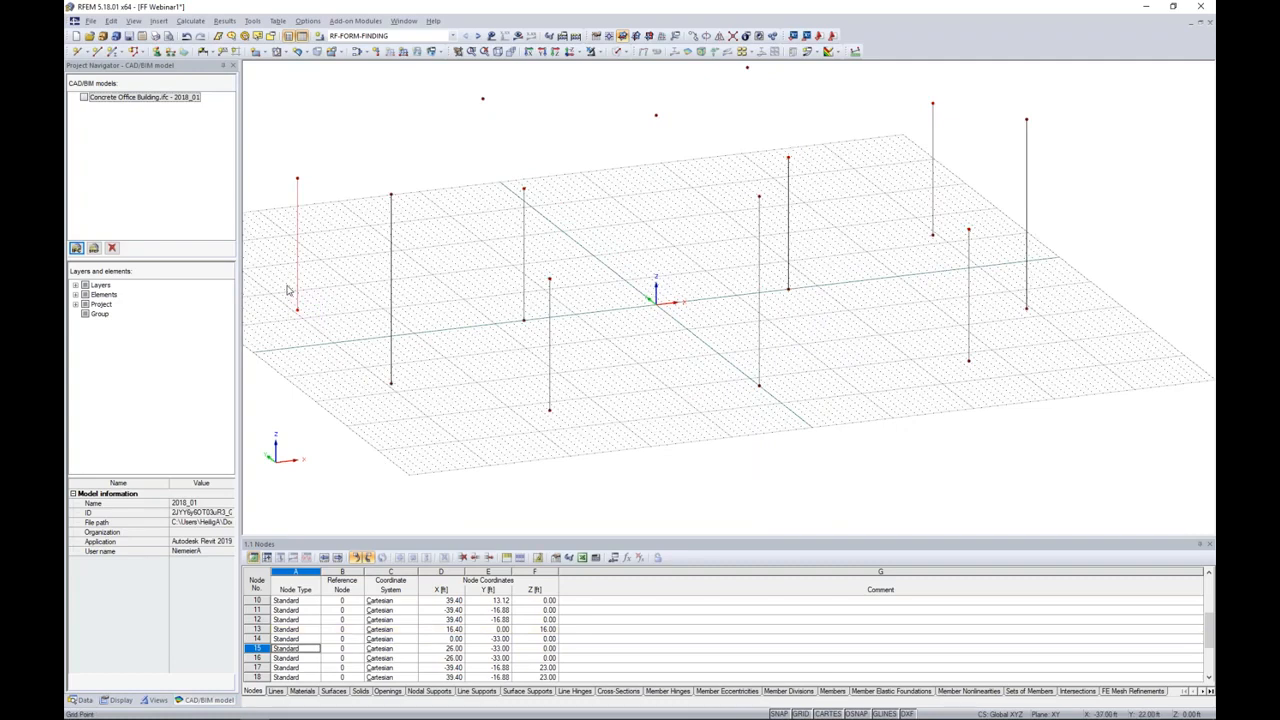
key(Delete)
drag(527, 330, 513, 306)
key(Delete)
drag(813, 312, 784, 278)
key(Delete)
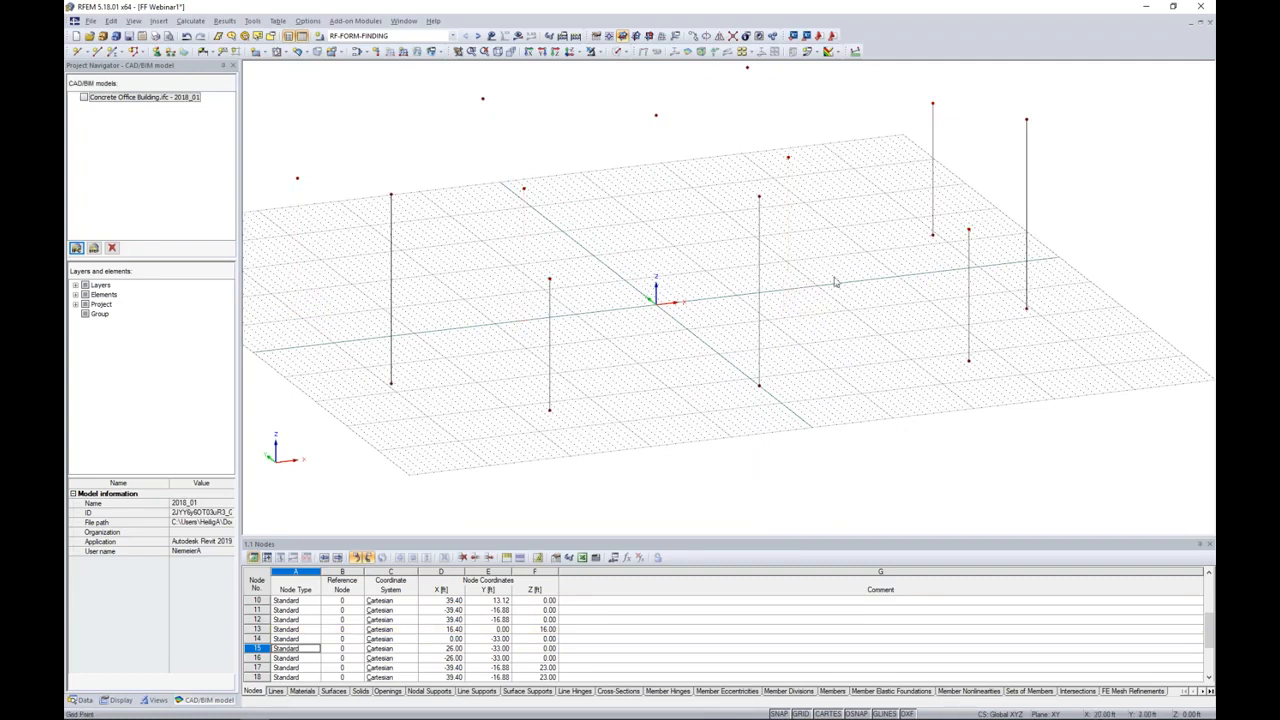
middle_drag(979, 249, 927, 274)
drag(896, 284, 859, 234)
key(Delete)
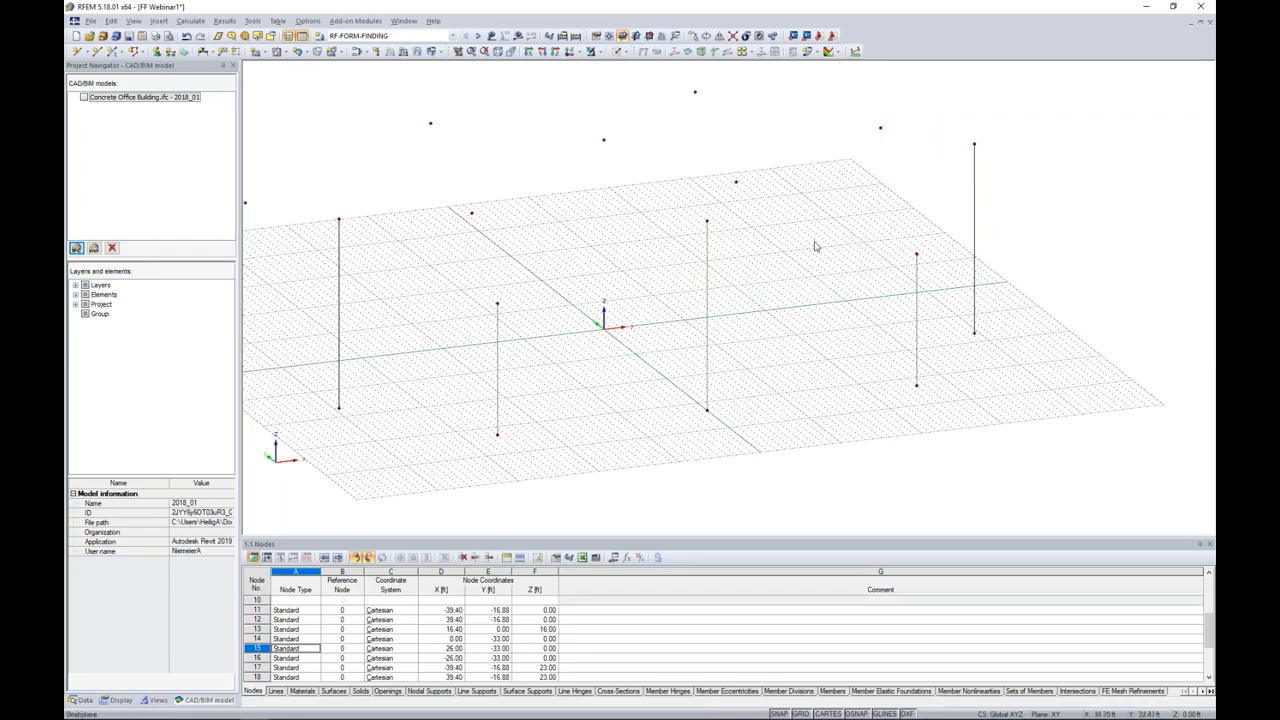
Step: Hide the work plane grid
scroll(816, 250, down, 1)
ctrl+middle_drag(816, 258, 769, 329)
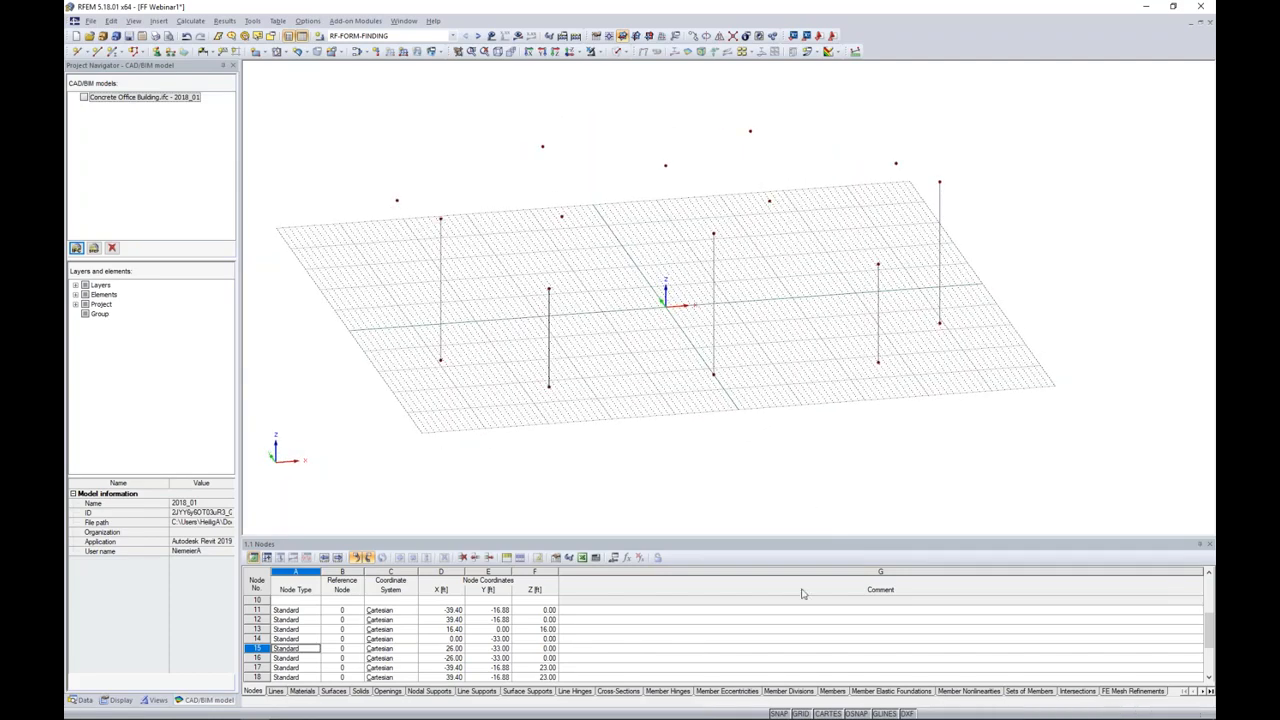
click(801, 713)
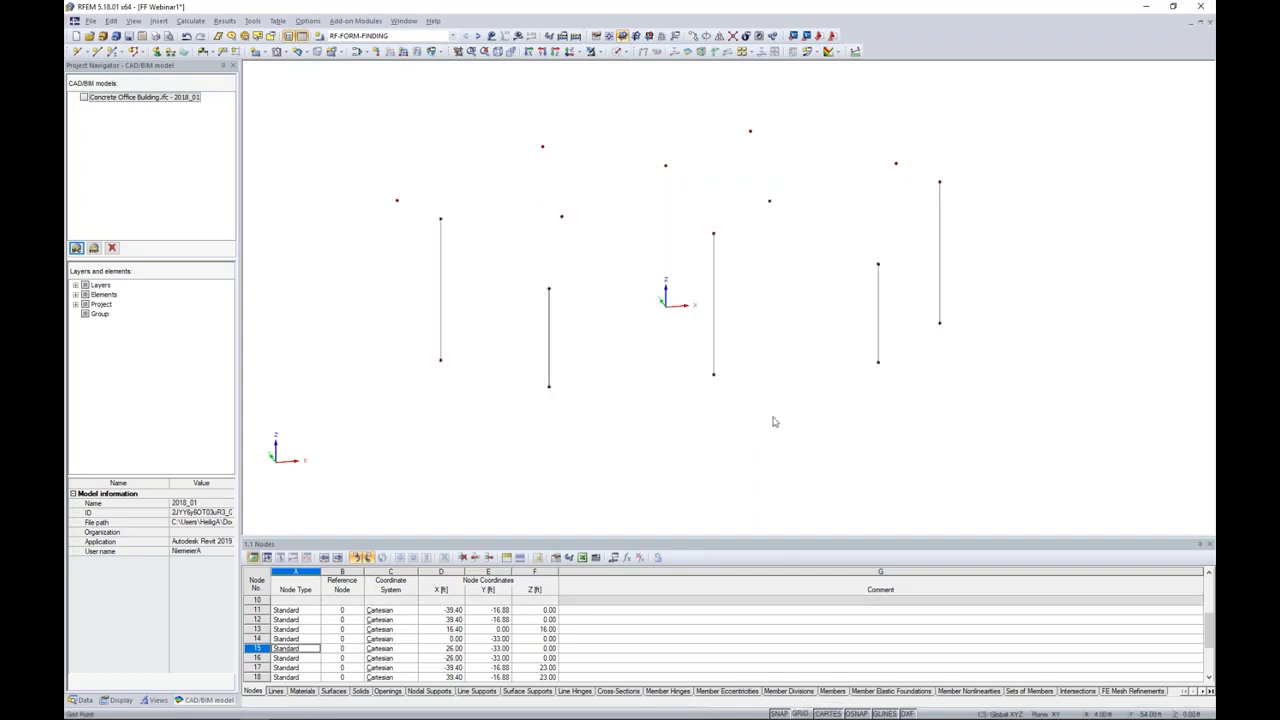
Step: Draw connected lines through the upper nodes along the rear edge, from the outer left node through the inner and centre nodes to the outer right
ctrl+middle_drag(774, 300, 736, 458)
middle_drag(728, 360, 762, 380)
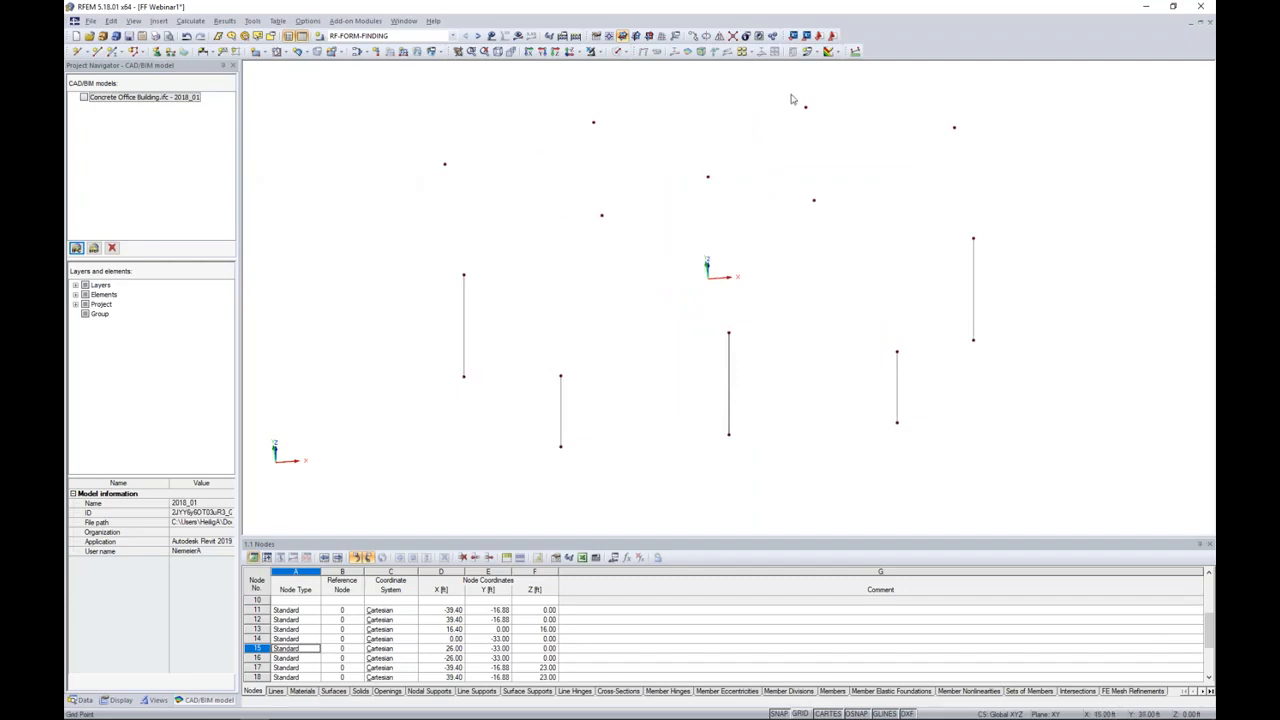
click(96, 51)
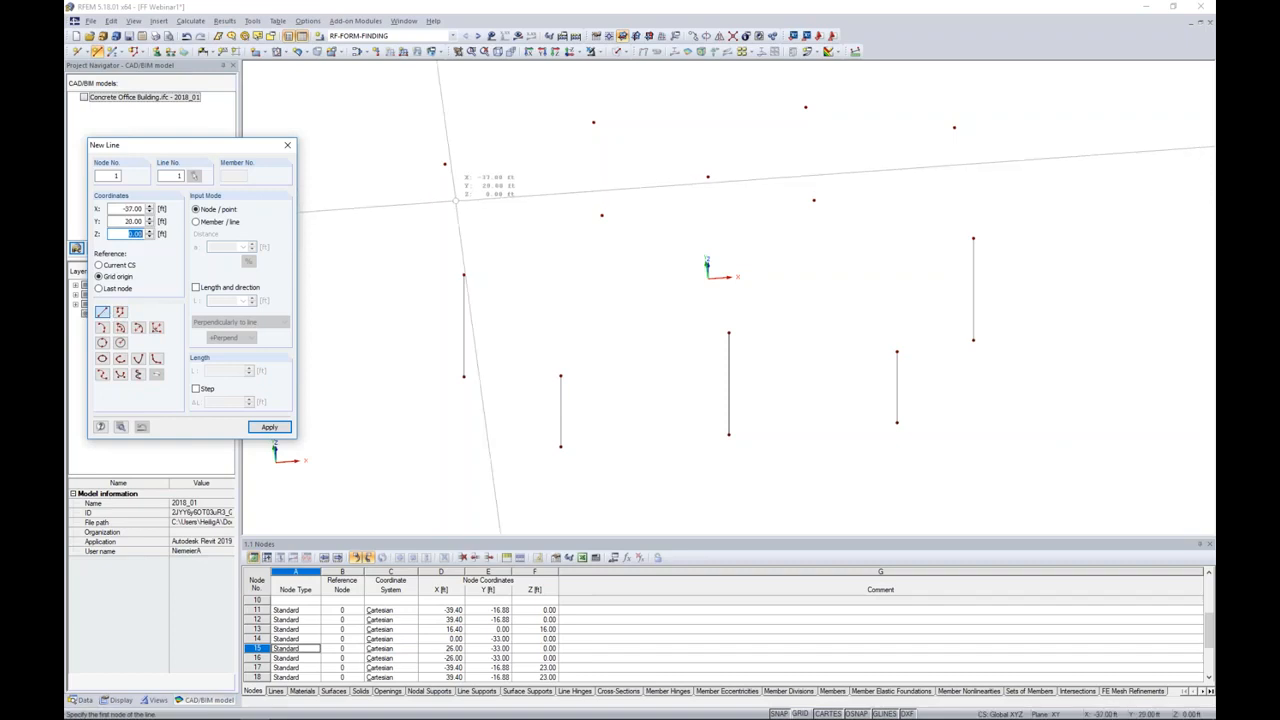
click(445, 163)
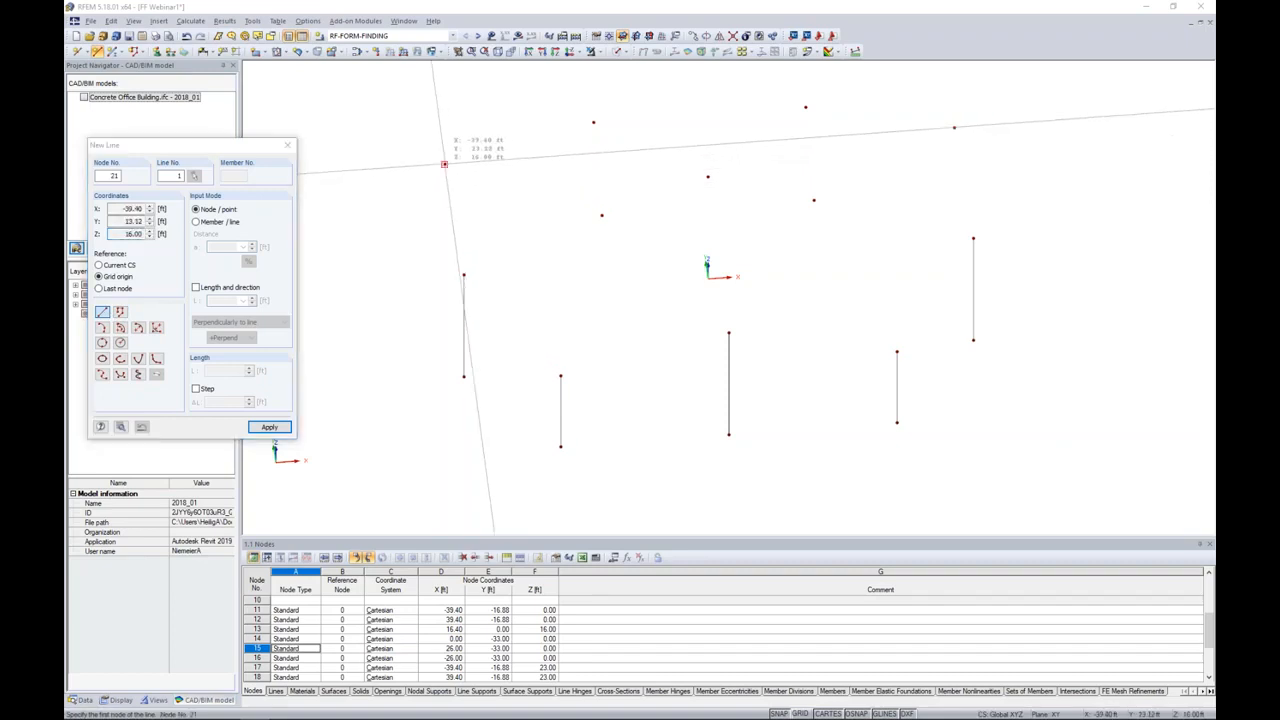
click(592, 123)
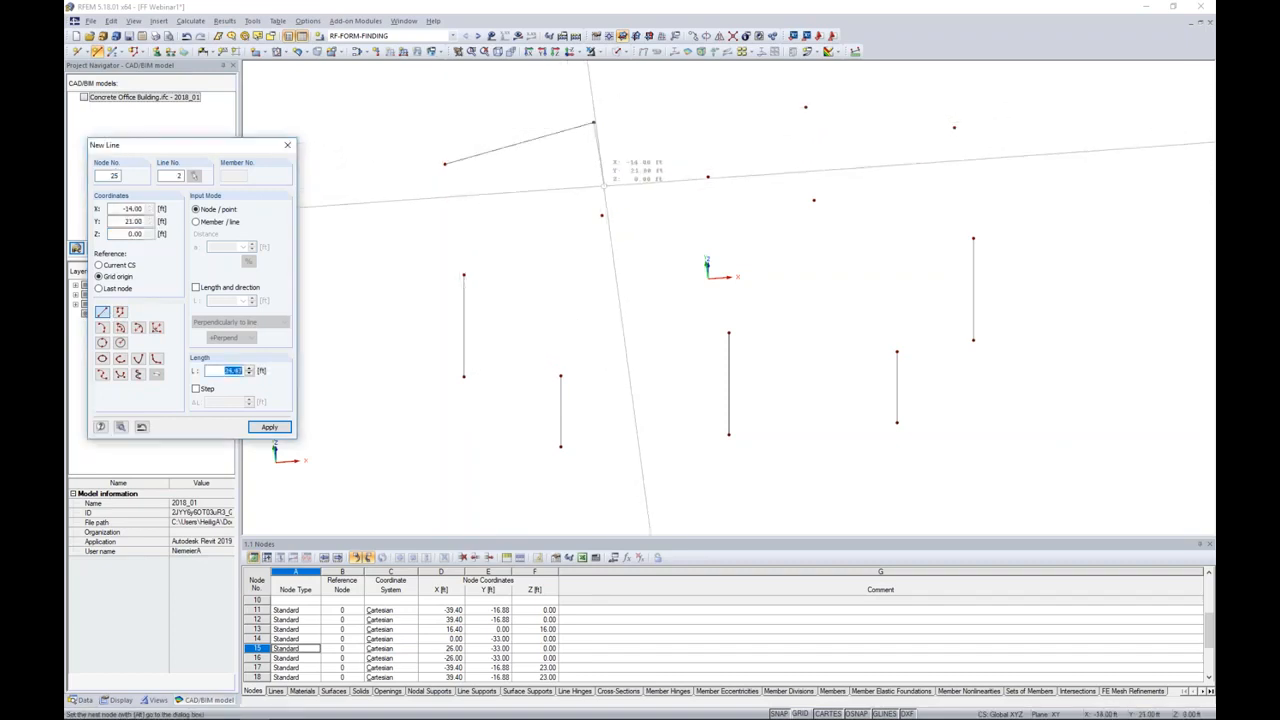
click(601, 215)
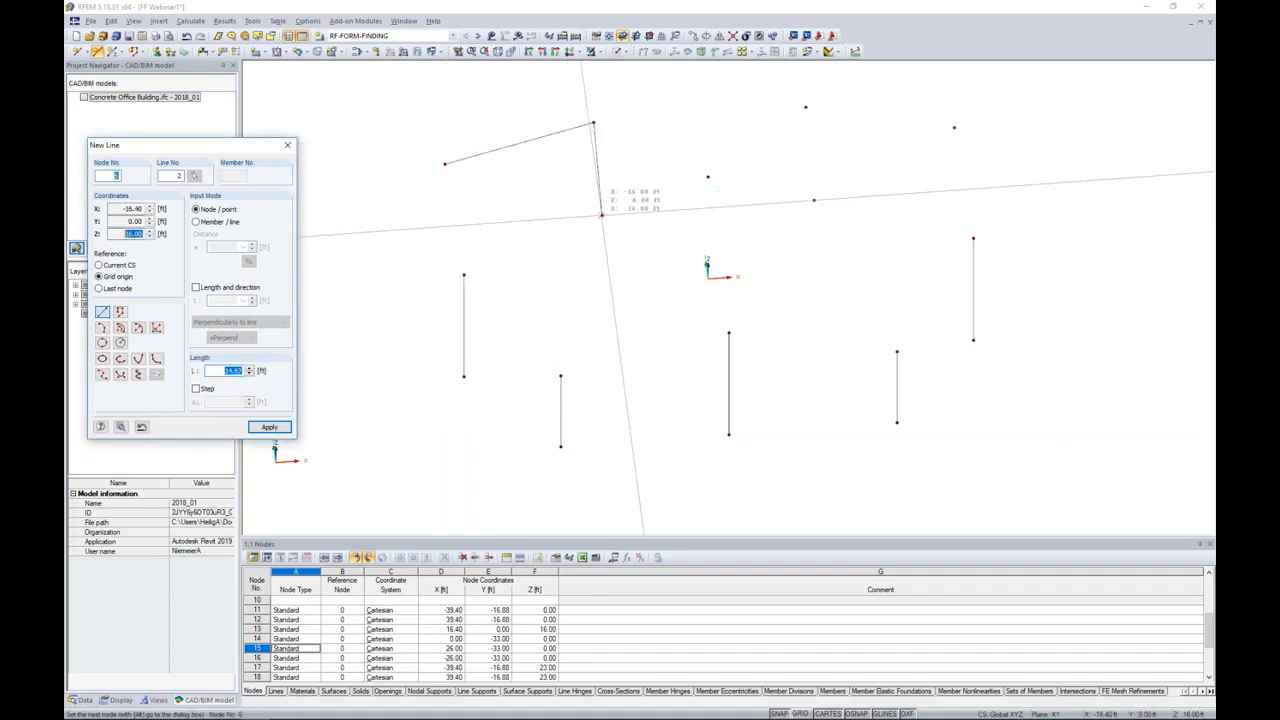
click(708, 177)
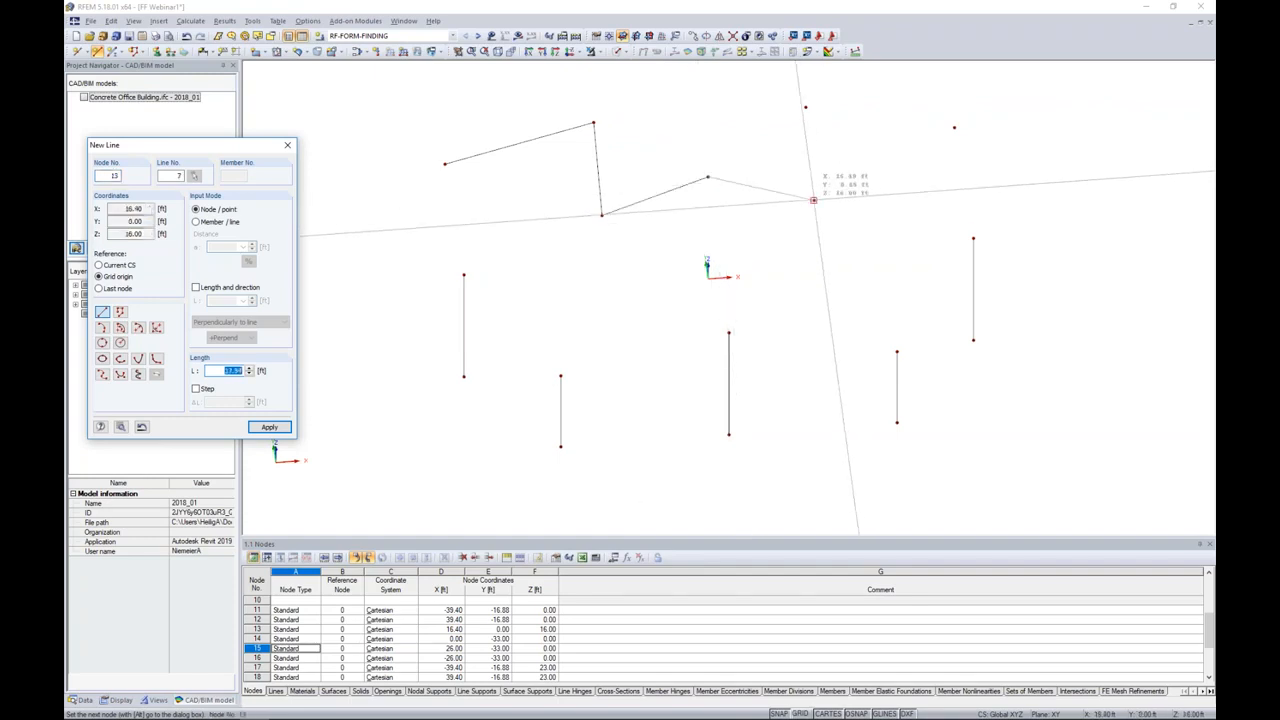
click(813, 200)
click(806, 107)
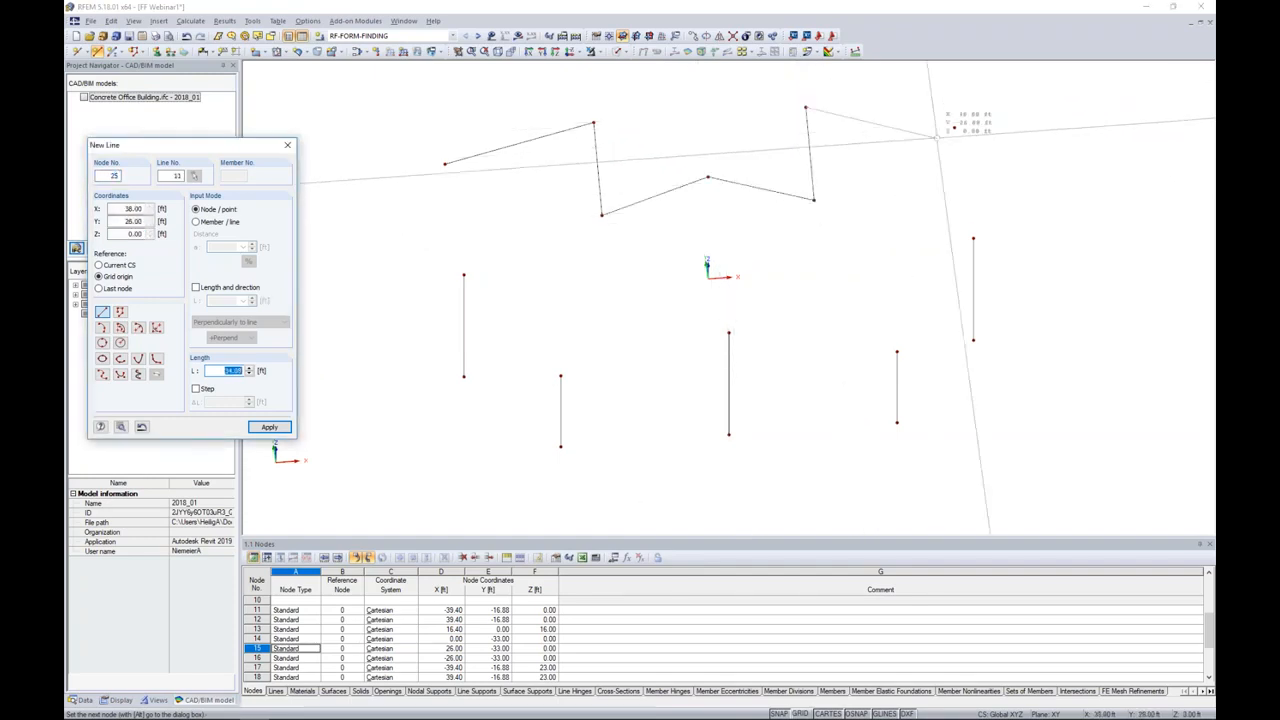
click(954, 127)
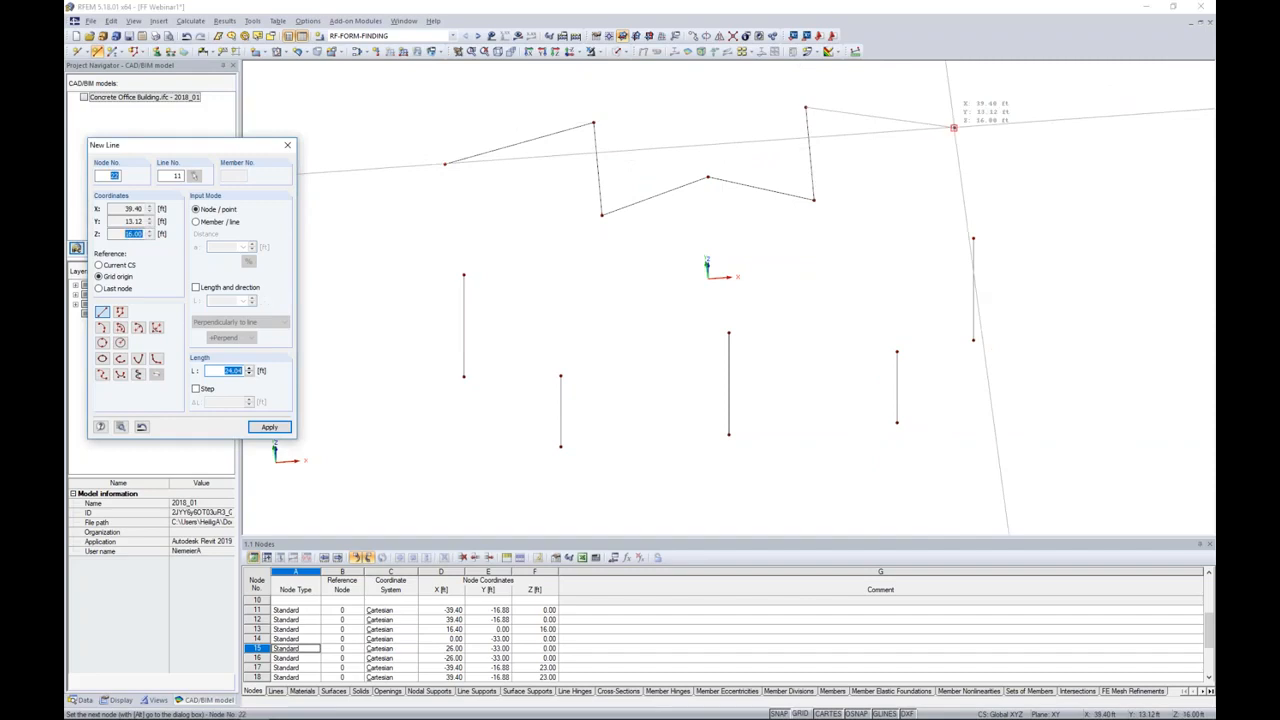
Step: Continue the line chain over the right, front and left column tops, close it at the starting node and end it
click(973, 238)
click(897, 351)
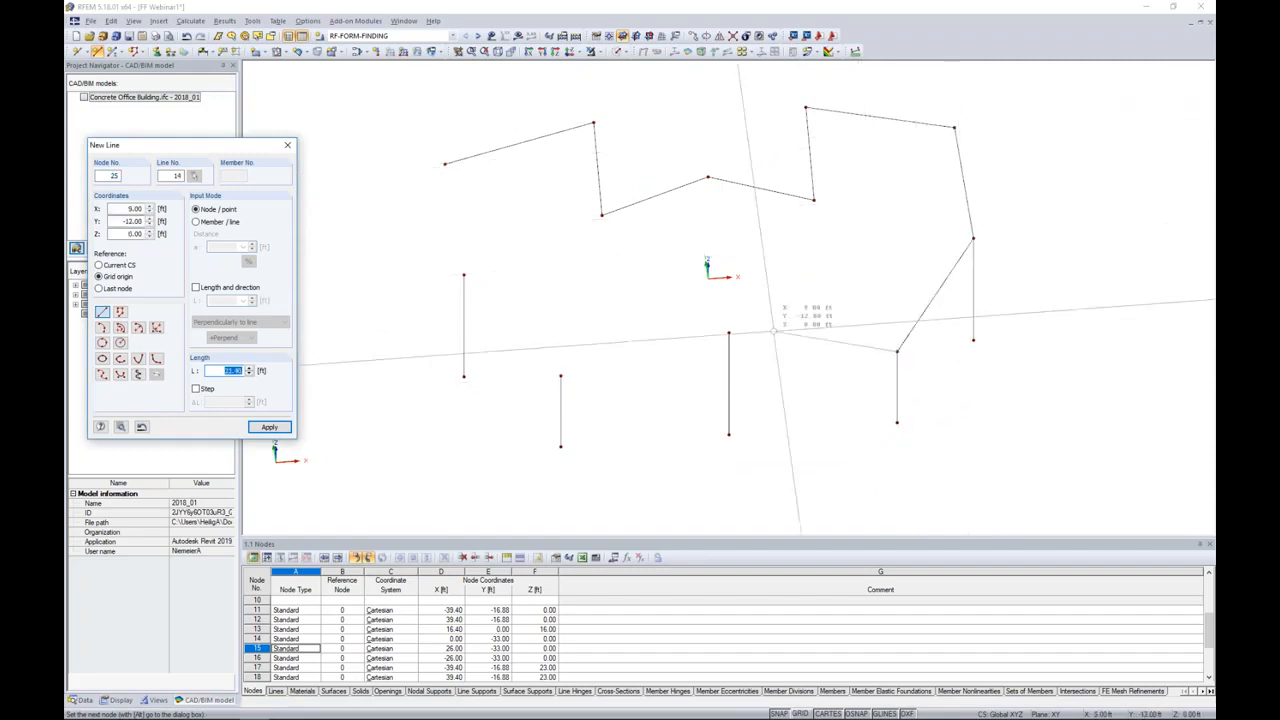
click(728, 333)
click(561, 375)
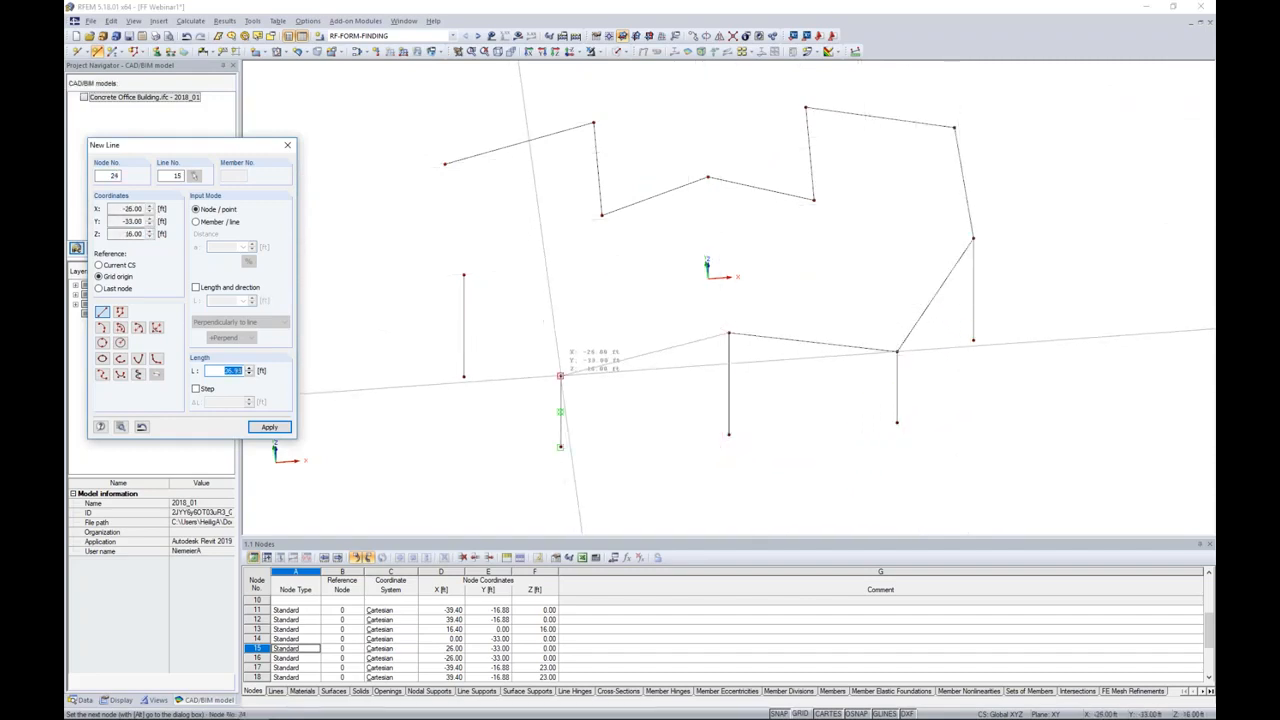
click(464, 275)
click(445, 163)
click(445, 163)
right_click(555, 190)
mouse_move(680, 288)
ctrl+middle_down()
mouse_move(631, 153)
mouse_move(803, 186)
mouse_move(680, 209)
mouse_move(679, 290)
ctrl+middle_up()
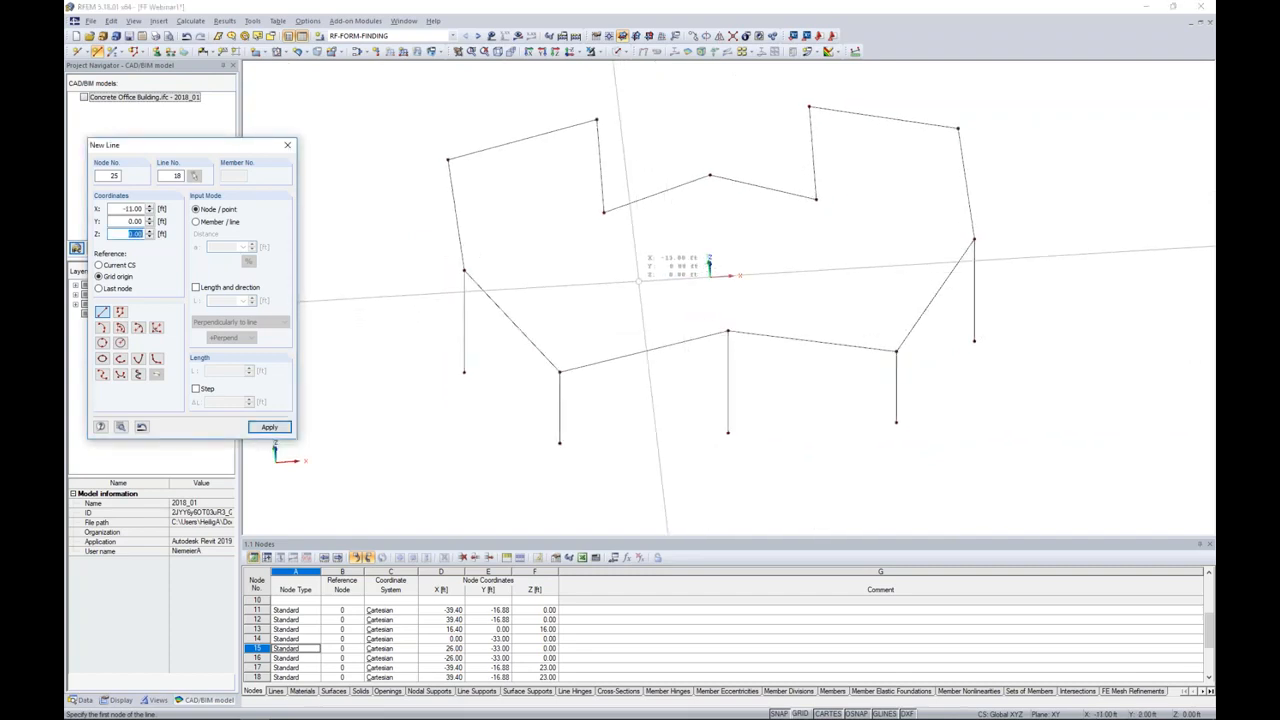
Step: Draw interior lines joining each 16 ft rear inner node to its side column top and to the front centre column top
click(604, 212)
click(464, 270)
click(604, 212)
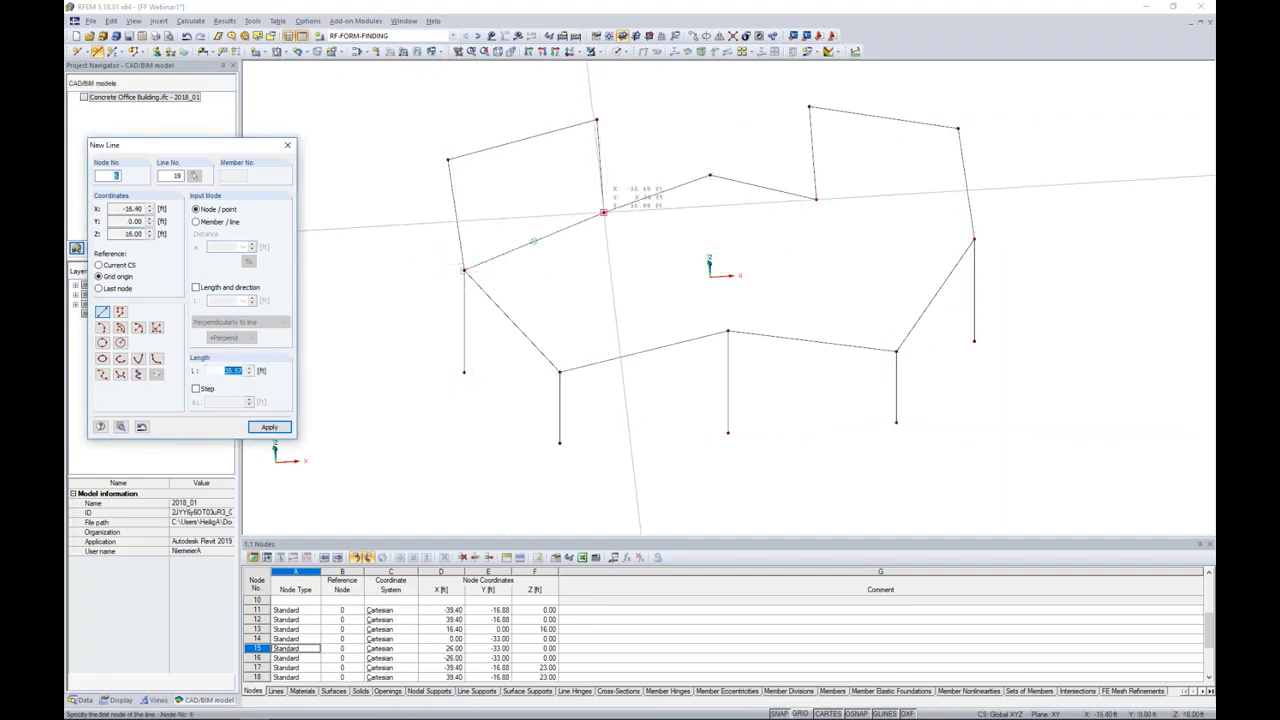
click(728, 331)
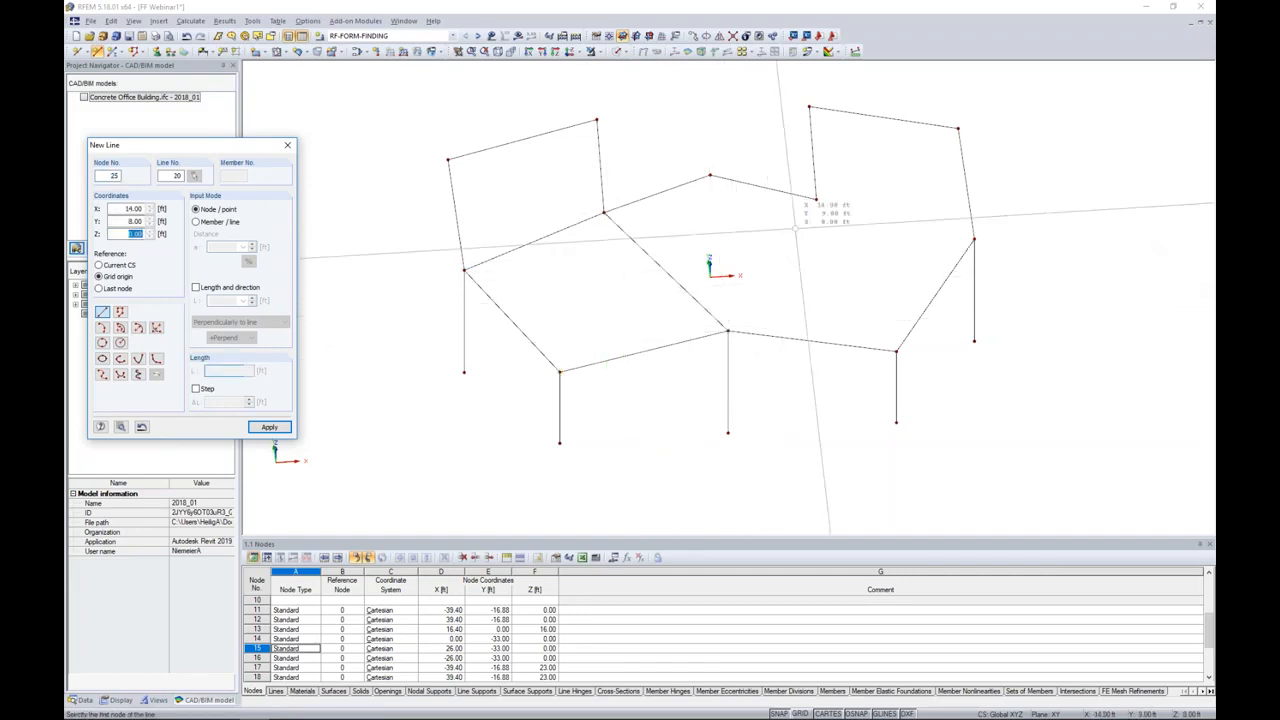
click(728, 331)
click(816, 199)
click(974, 238)
ctrl+middle_drag(950, 421, 1011, 317)
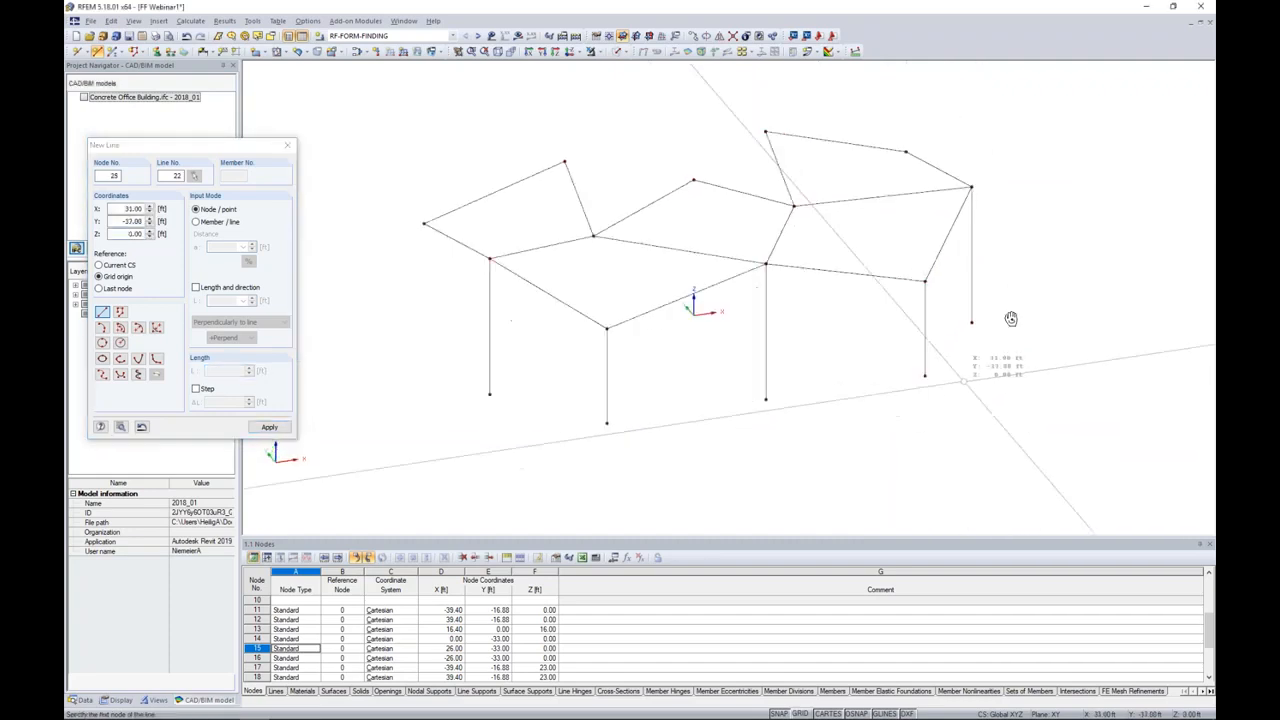
key(Escape)
Step: Show the imported building in solid display mode, examine how the roof lines fit against its facade, and hide it again
ctrl+middle_drag(787, 368, 651, 406)
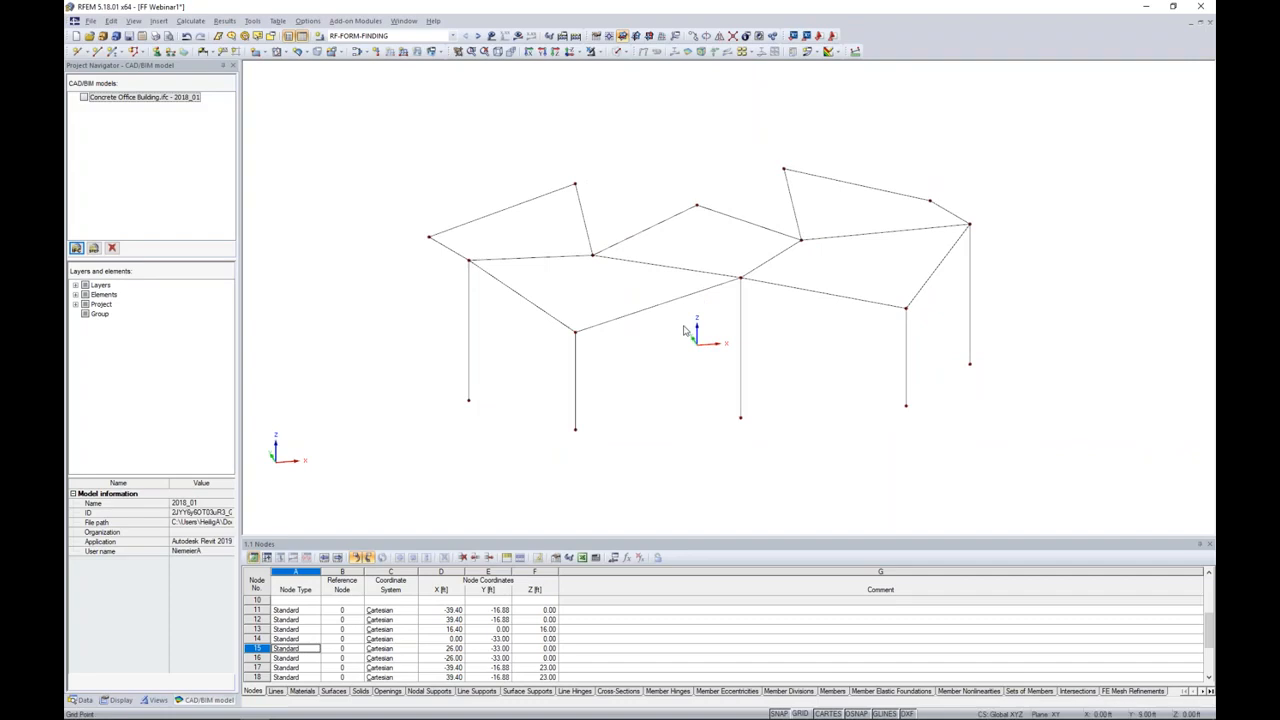
ctrl+middle_drag(686, 334, 707, 386)
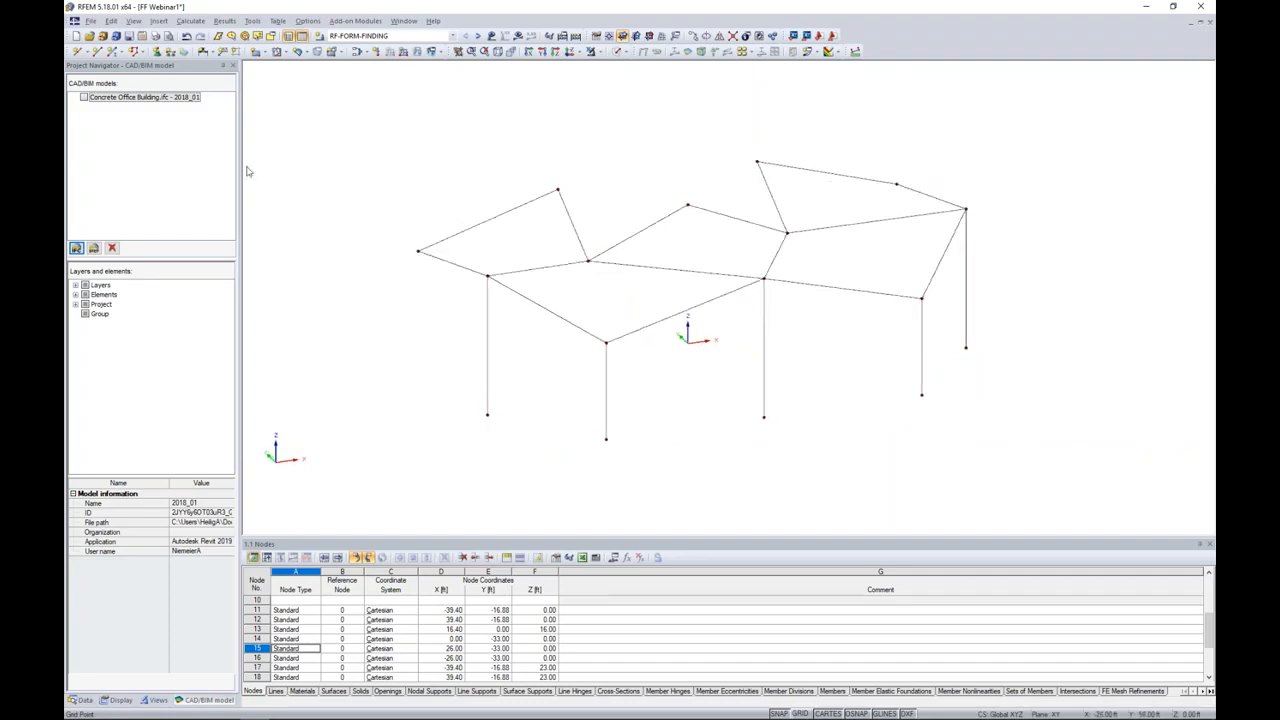
click(84, 98)
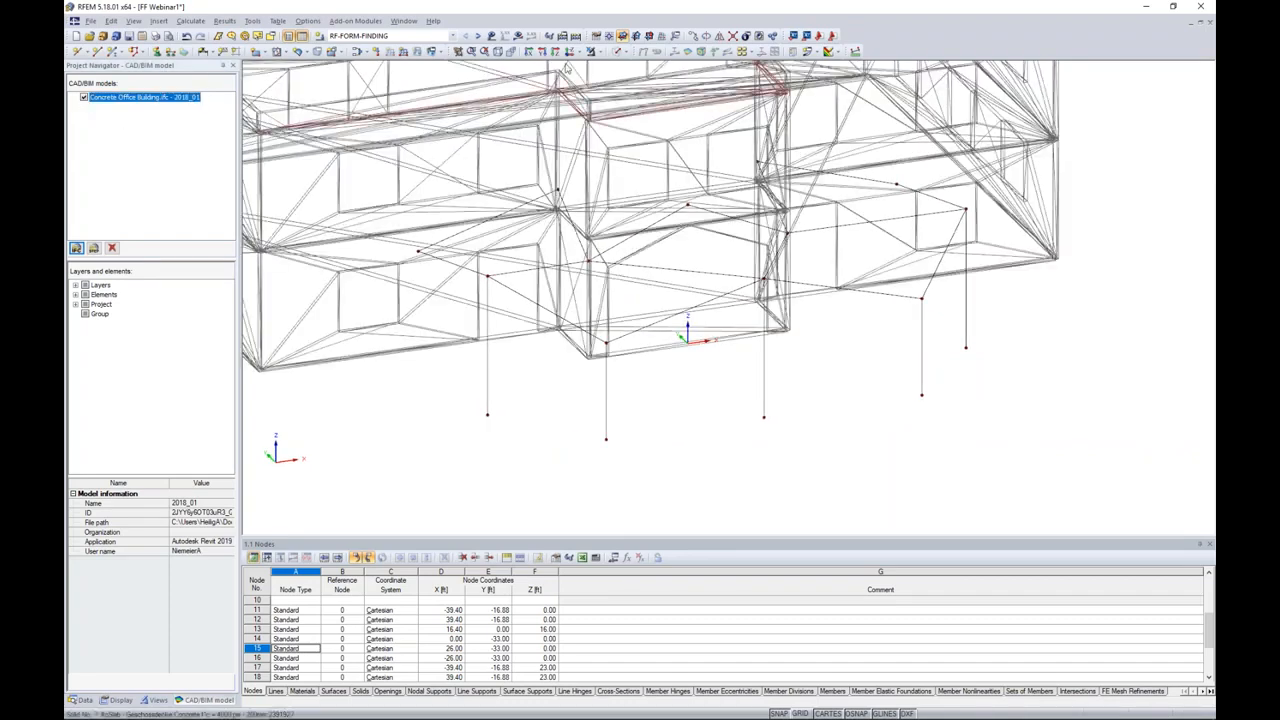
click(616, 52)
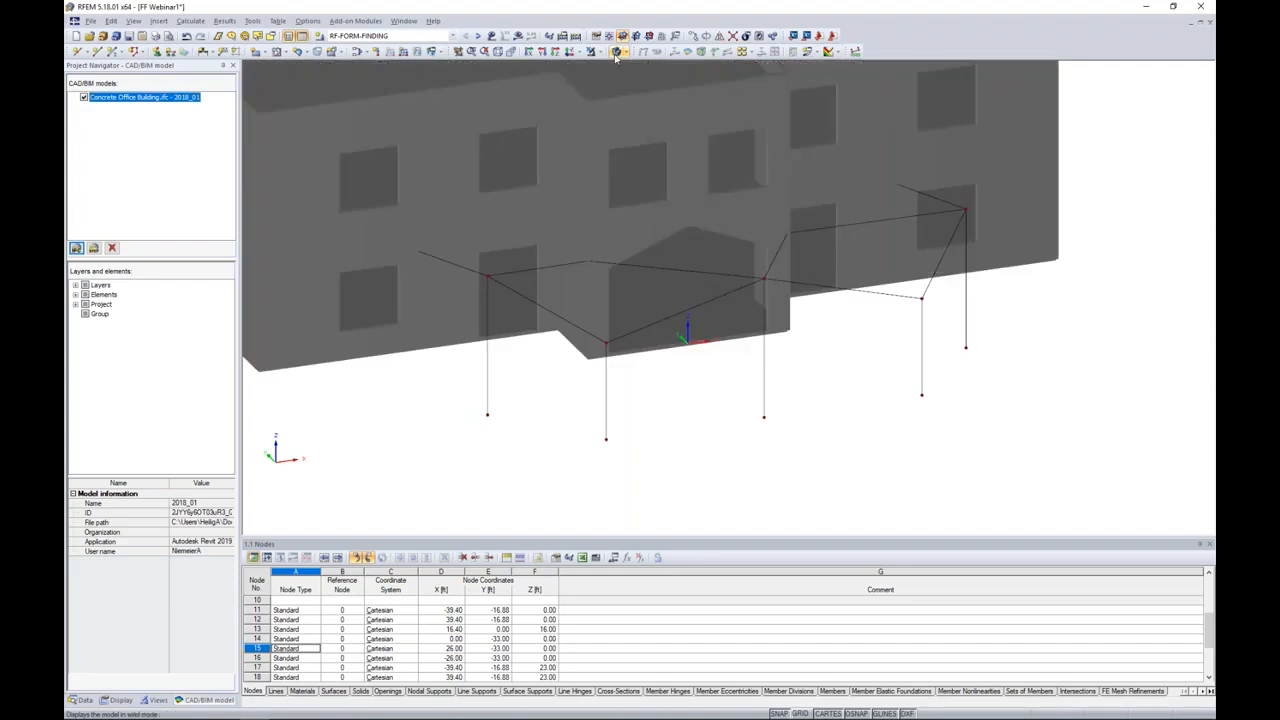
ctrl+middle_drag(701, 407, 860, 405)
ctrl+middle_drag(622, 384, 720, 400)
click(84, 98)
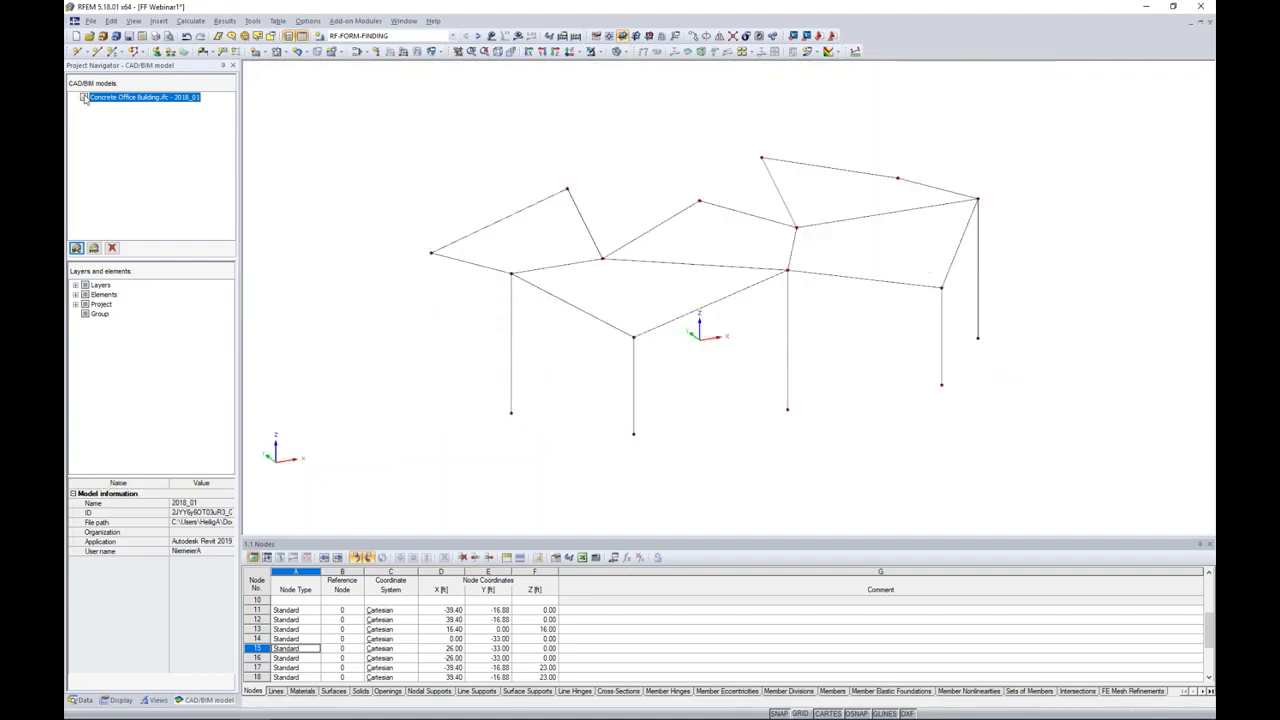
Step: Examine the straight perimeter and interior roof lines from several angles, highlighting individual edge lines
ctrl+middle_drag(725, 239, 566, 320)
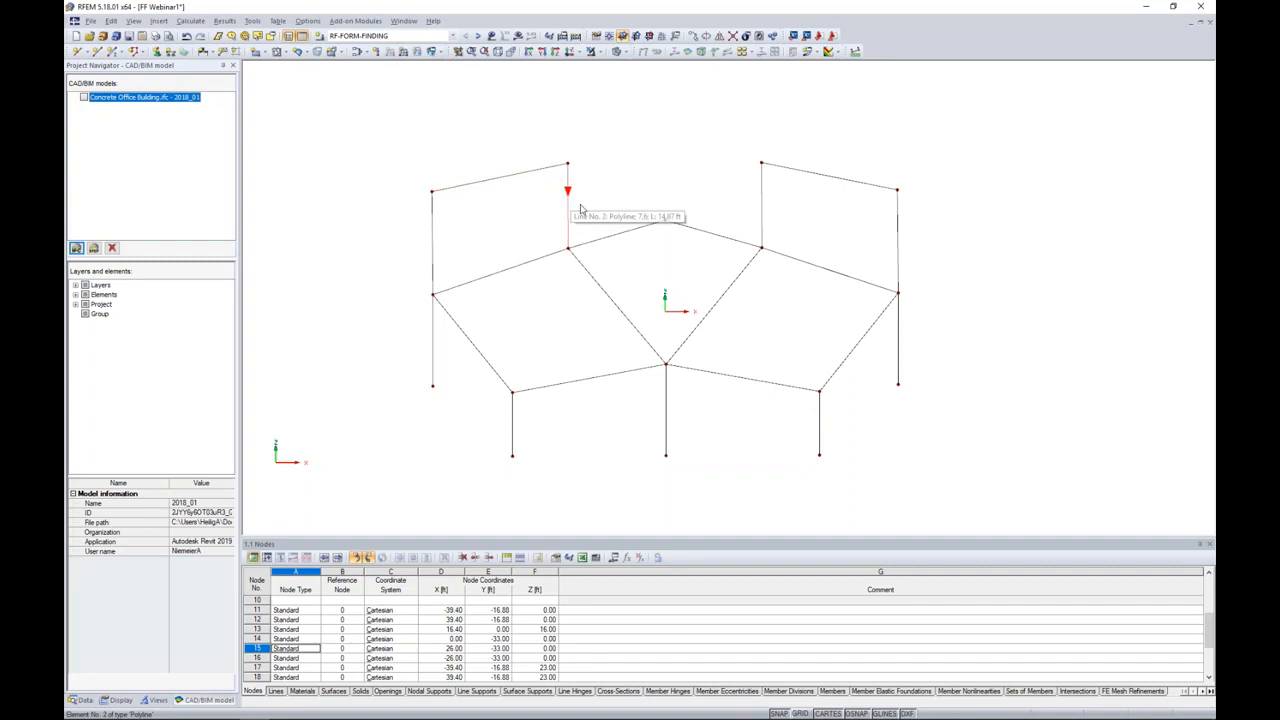
click(697, 230)
click(761, 205)
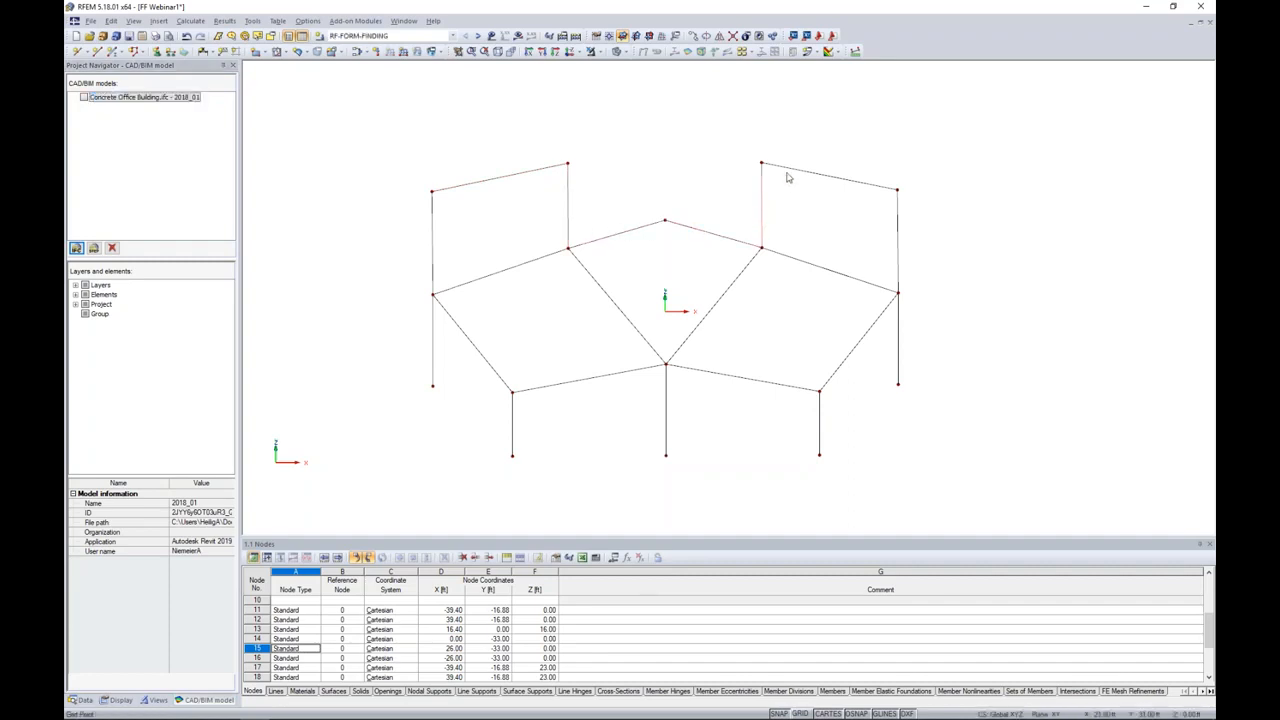
ctrl+middle_drag(778, 178, 700, 181)
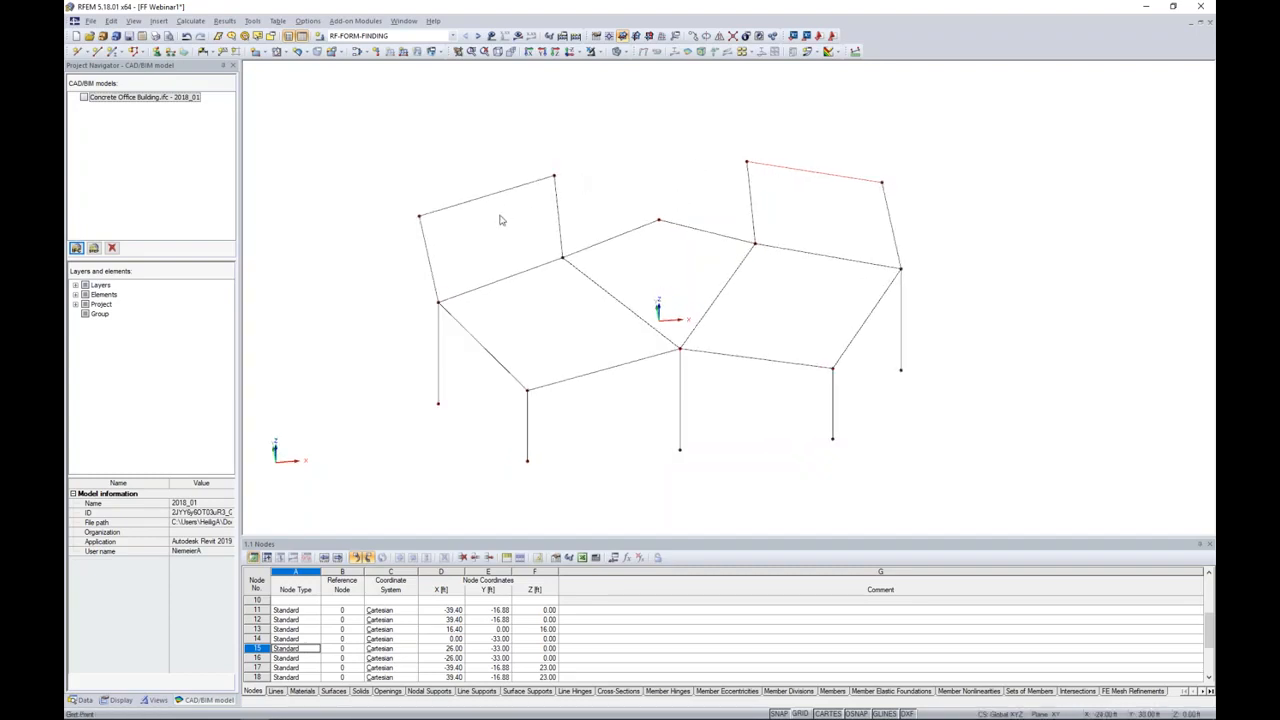
ctrl+middle_drag(521, 254, 486, 251)
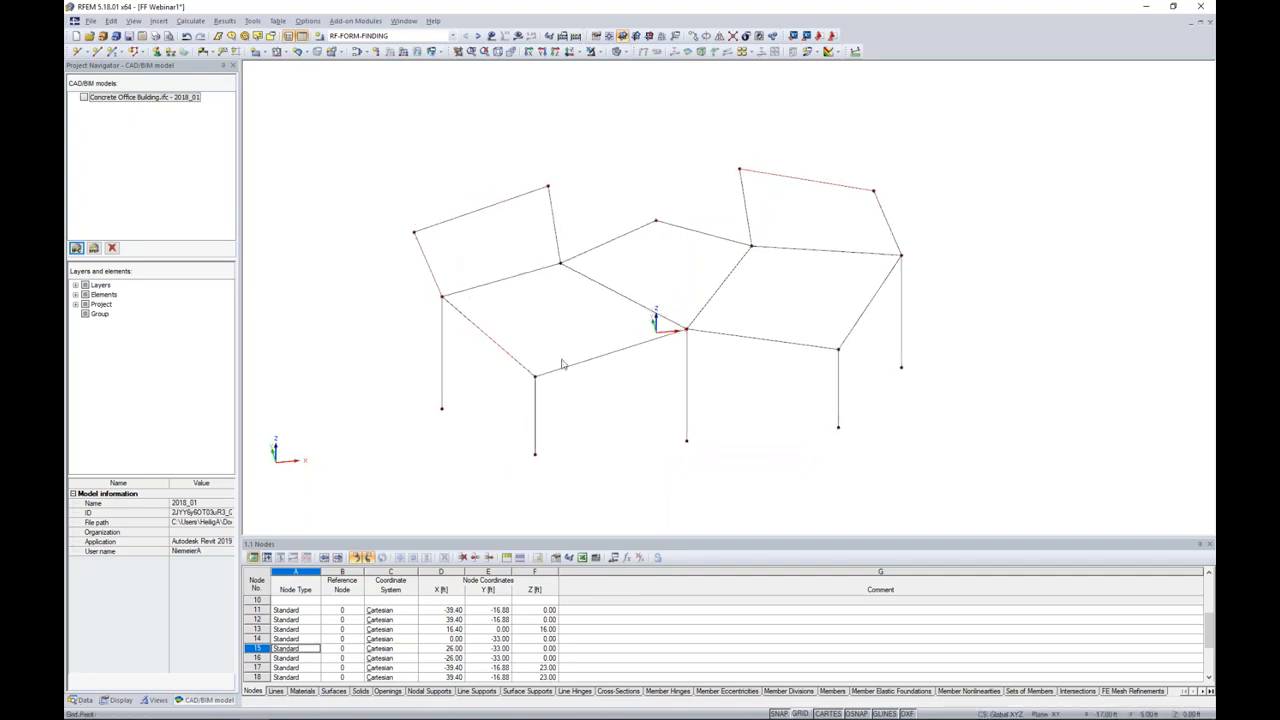
scroll(584, 376, up, 3)
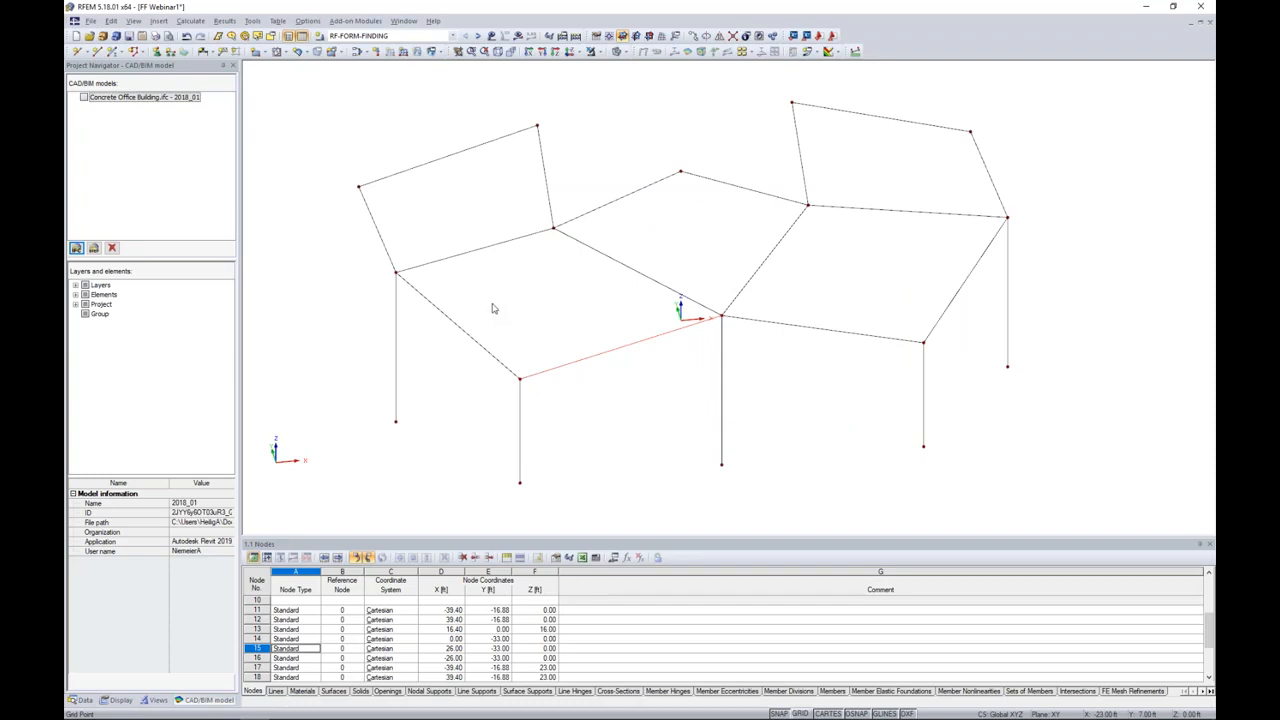
click(376, 181)
scroll(411, 215, down, 1)
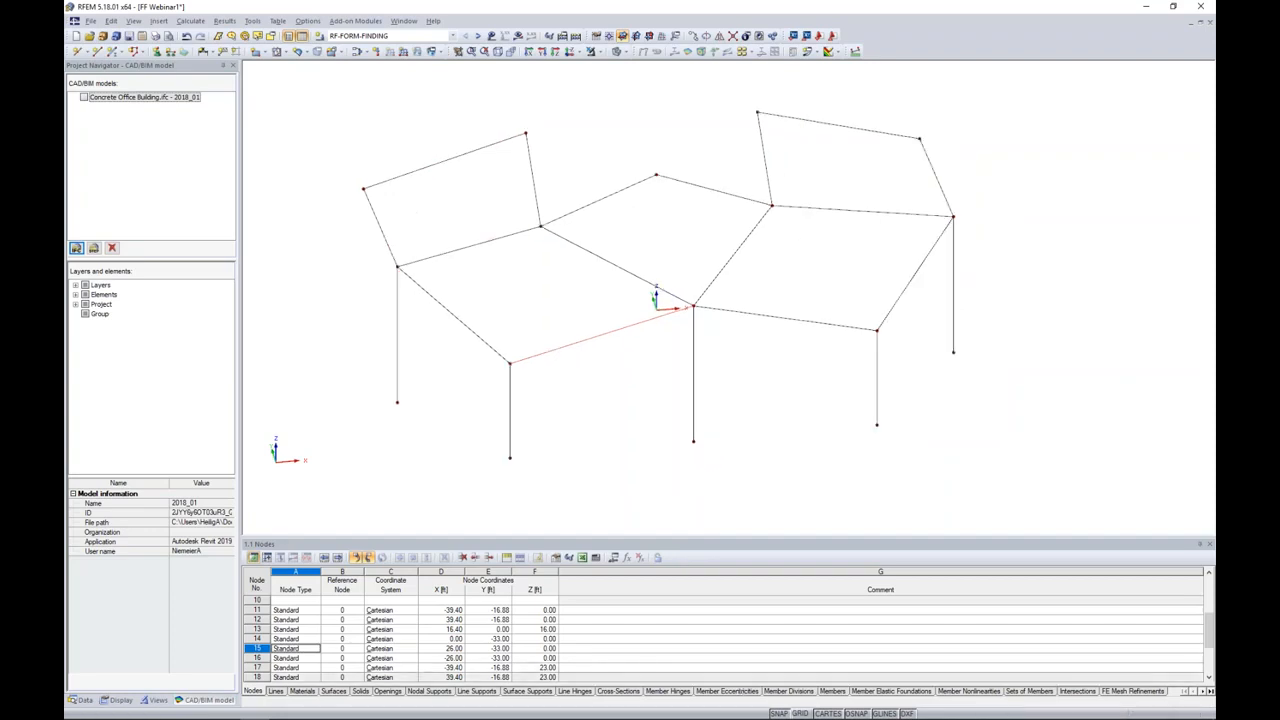
Step: Show the work plane grid and set the plane through the outer left rear node, left side column top and left rear inner node
click(801, 714)
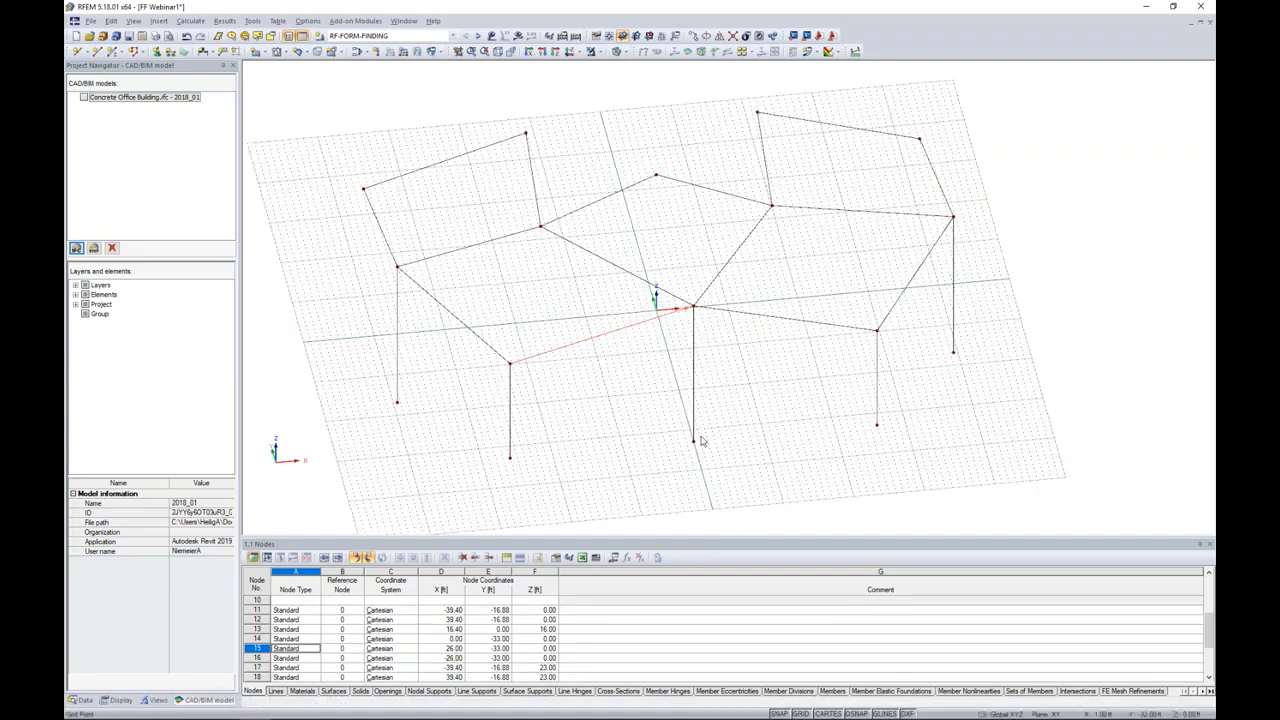
ctrl+middle_drag(656, 406, 638, 380)
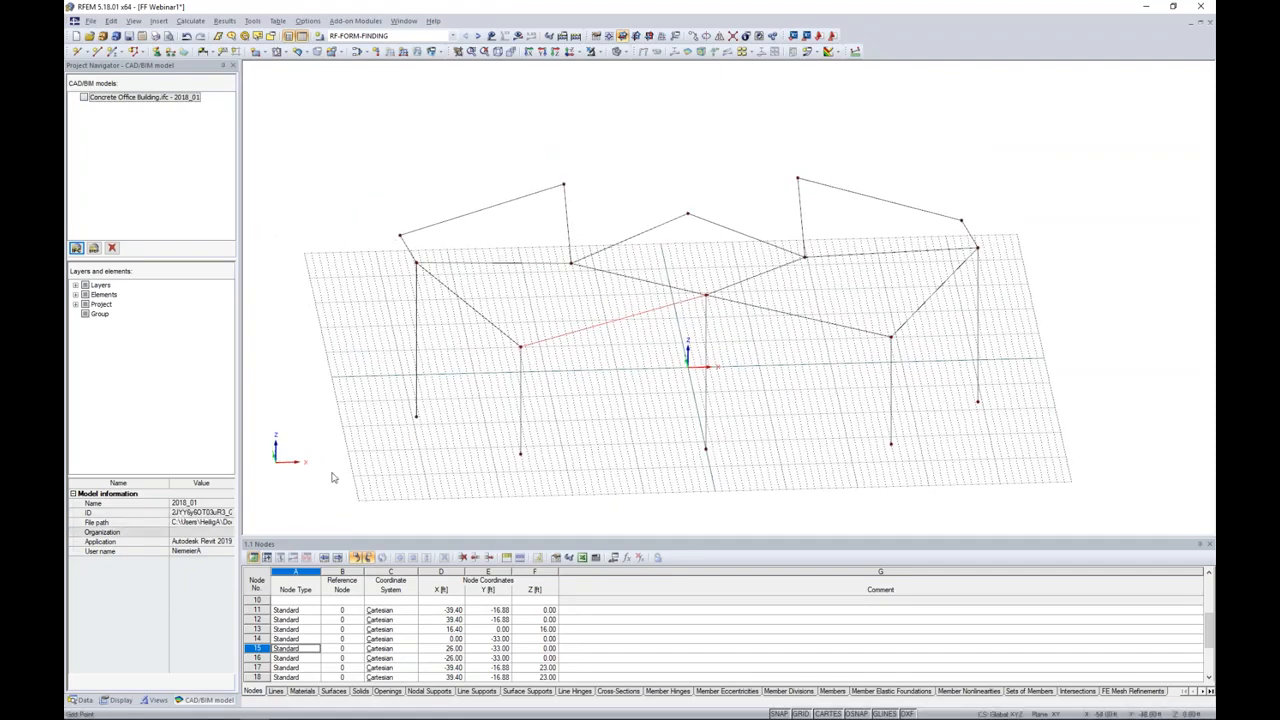
ctrl+middle_drag(654, 380, 704, 366)
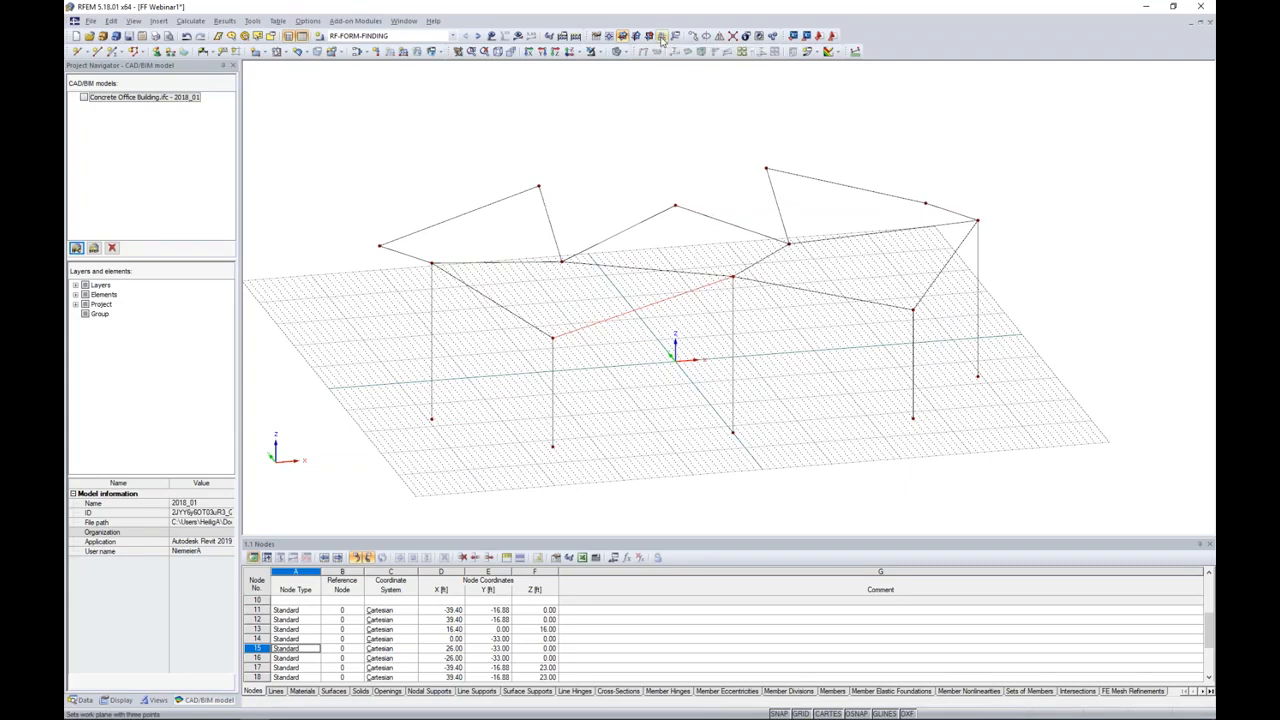
click(661, 38)
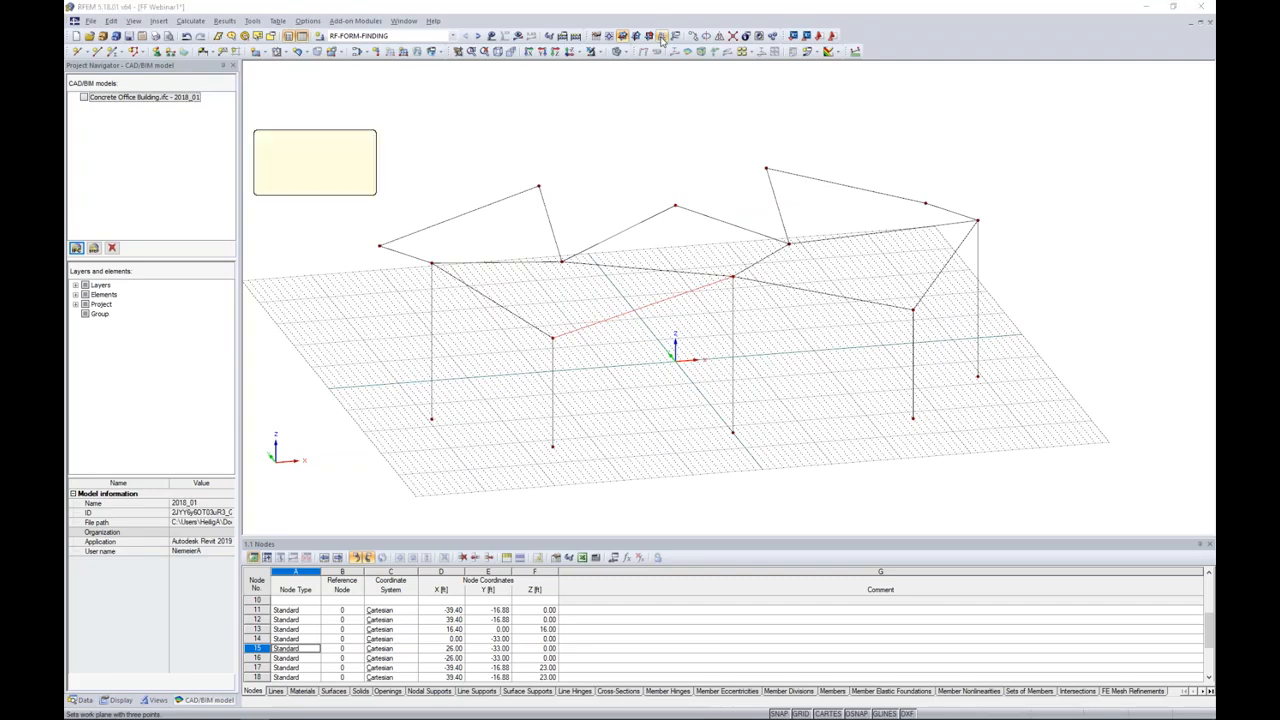
ctrl+middle_drag(653, 141, 651, 200)
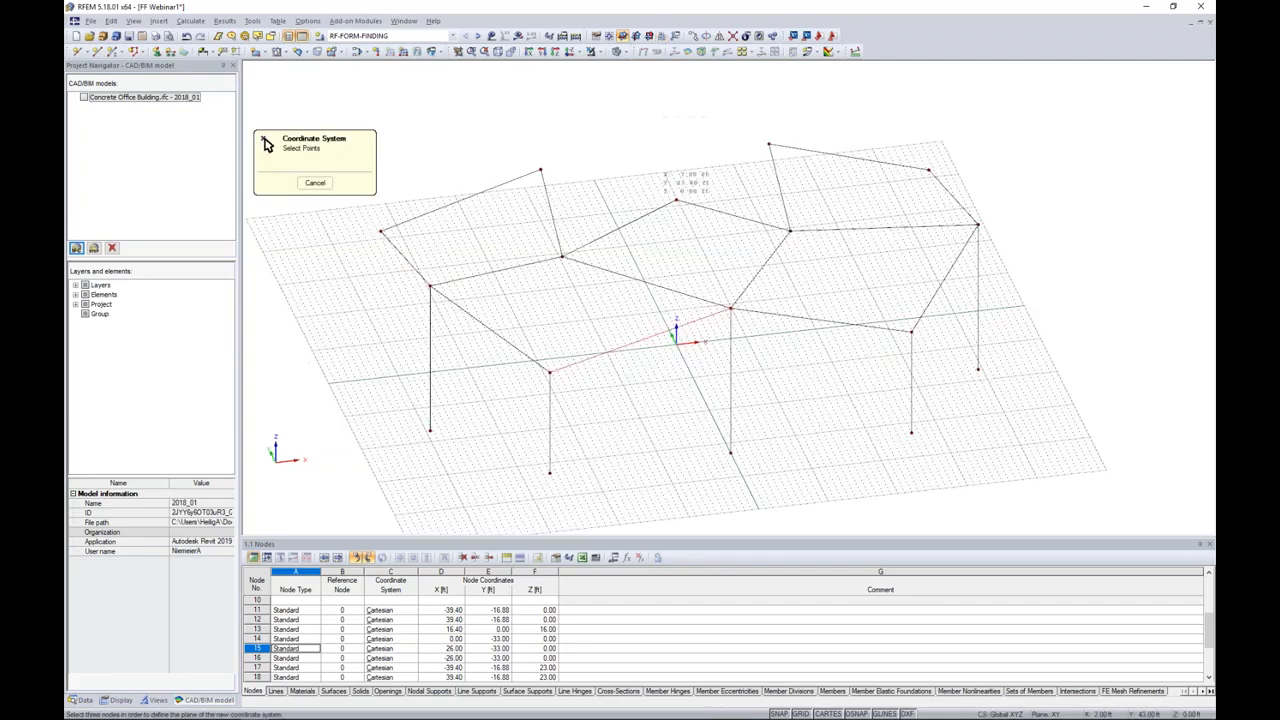
click(380, 232)
click(430, 285)
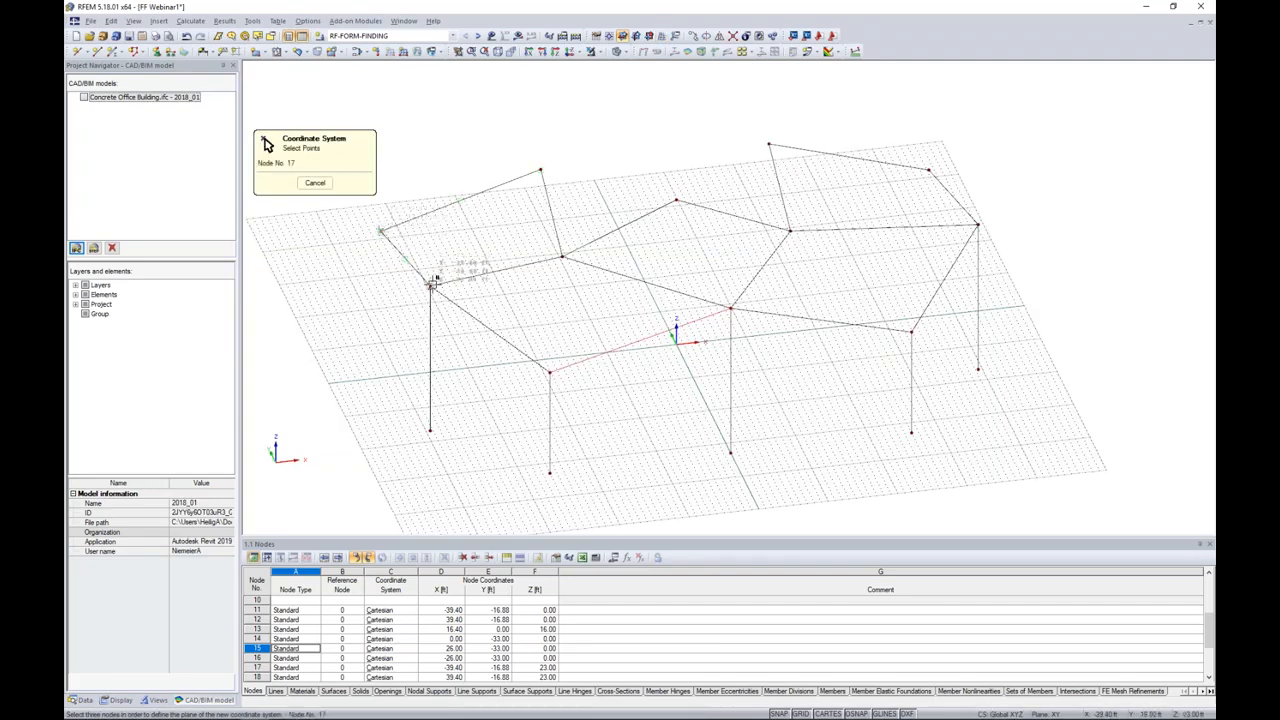
click(560, 257)
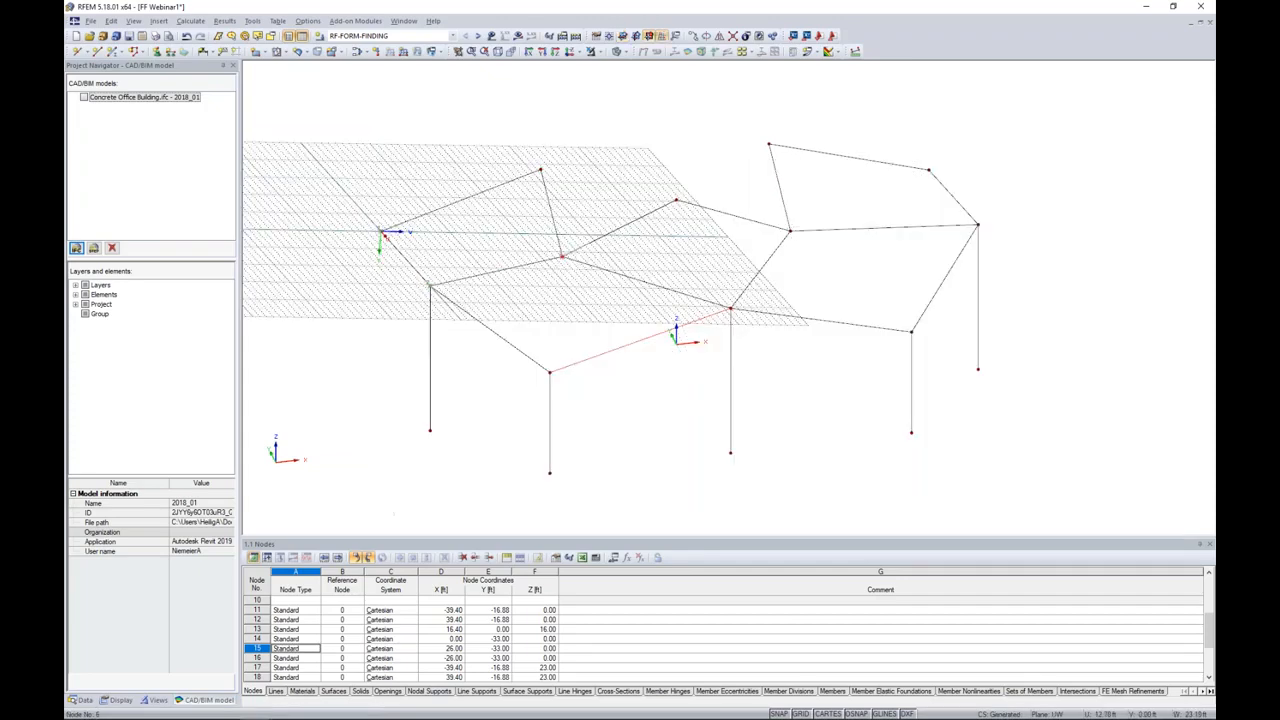
Step: Draw an inward-curving three-node arc from the outer left rear node to the left side column top
mouse_move(566, 345)
ctrl+middle_down()
mouse_move(552, 300)
mouse_move(471, 229)
mouse_move(509, 317)
mouse_move(566, 346)
mouse_move(529, 311)
mouse_move(615, 340)
ctrl+middle_up()
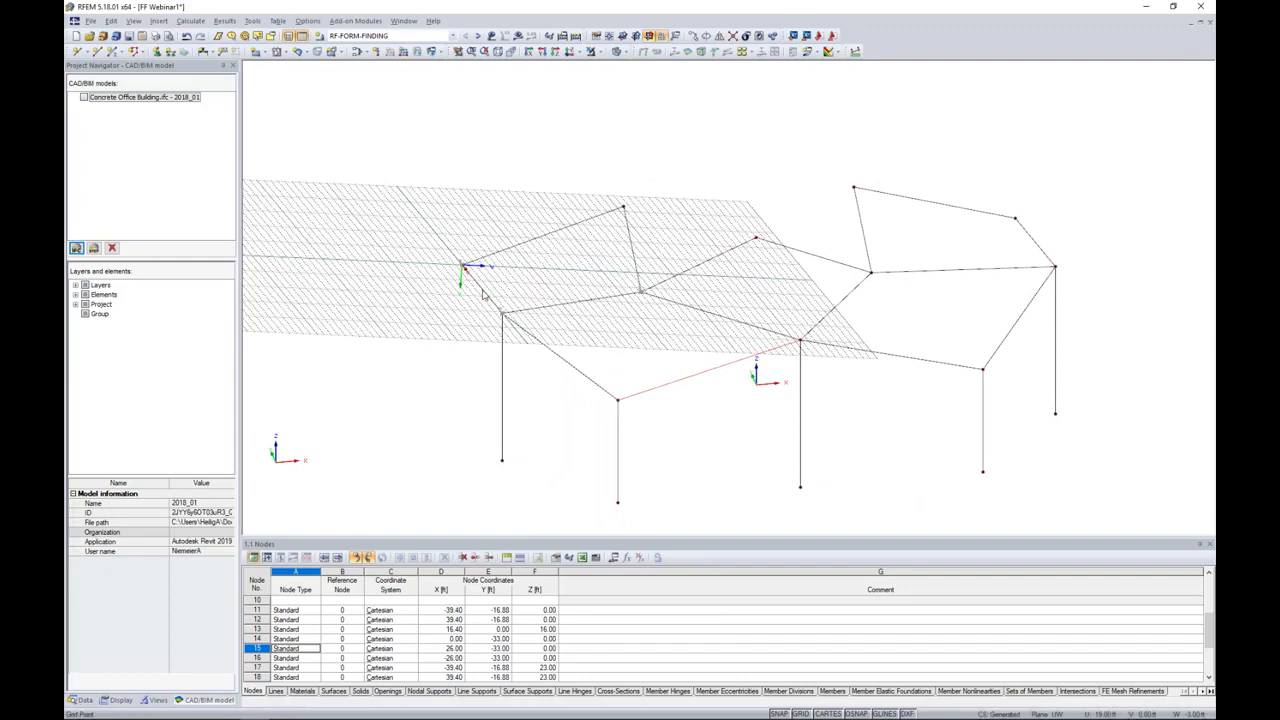
ctrl+middle_drag(517, 297, 517, 323)
scroll(517, 323, up, 2)
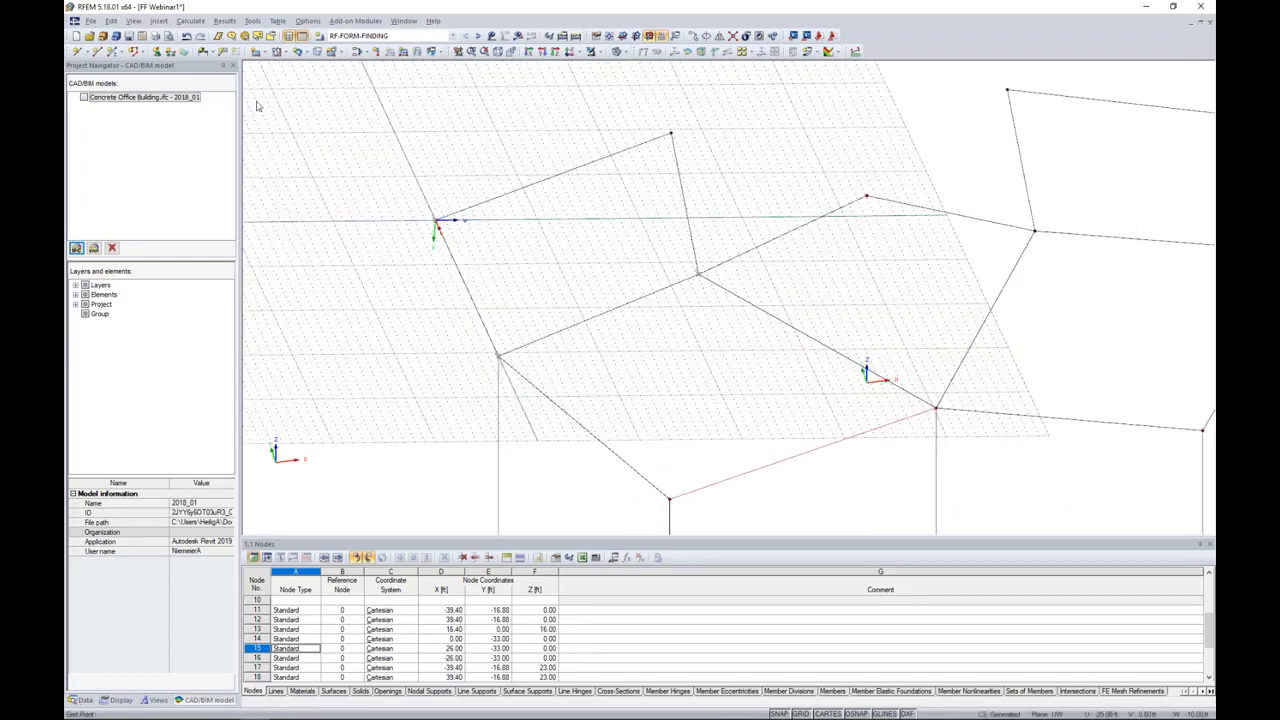
click(97, 51)
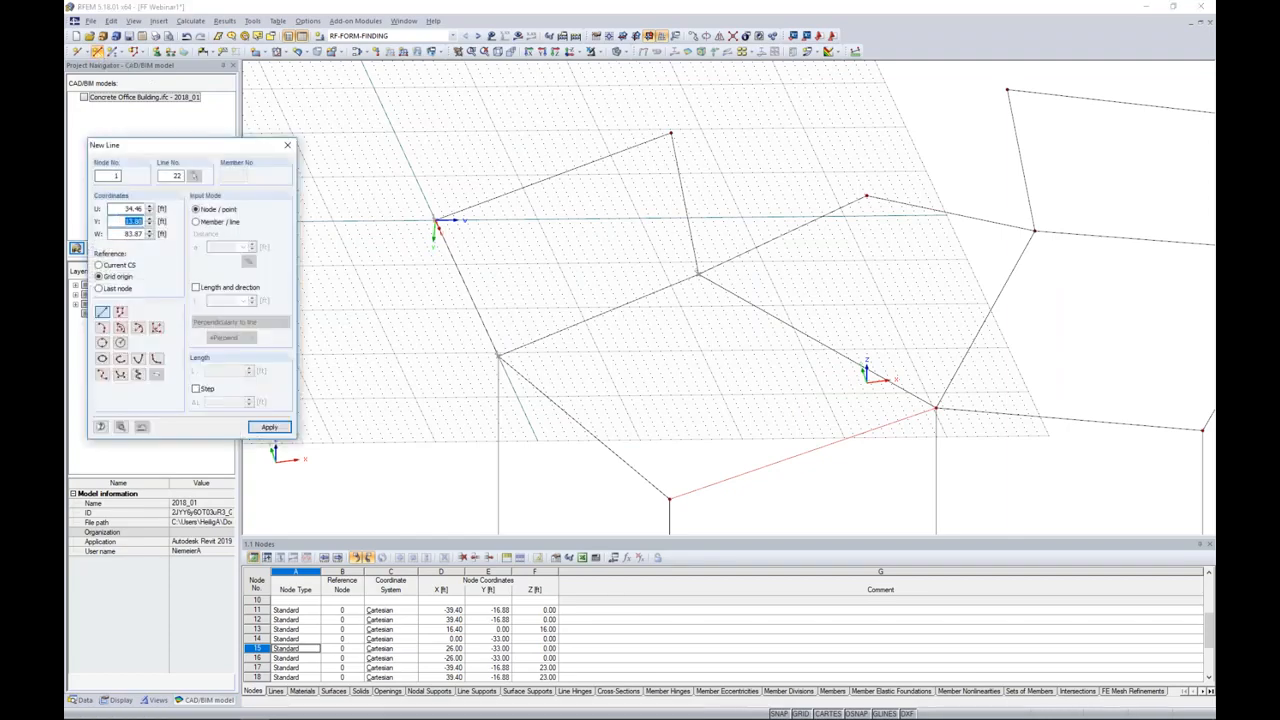
click(102, 328)
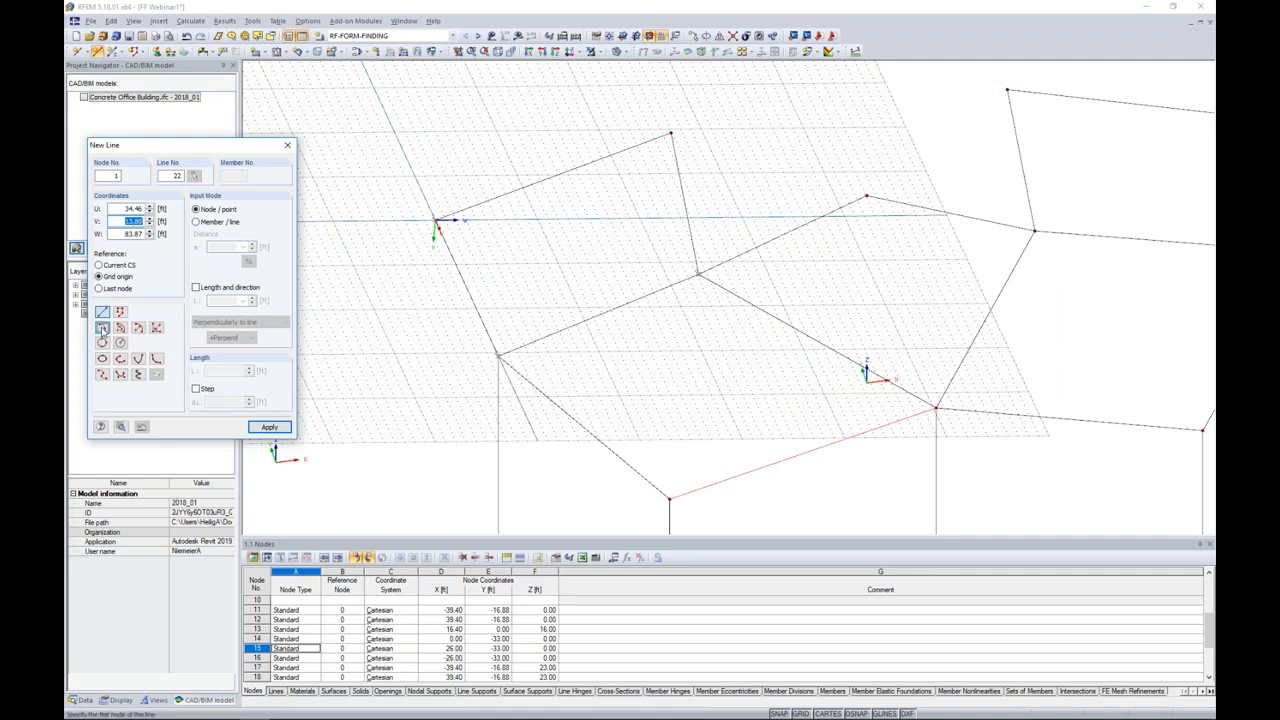
click(435, 218)
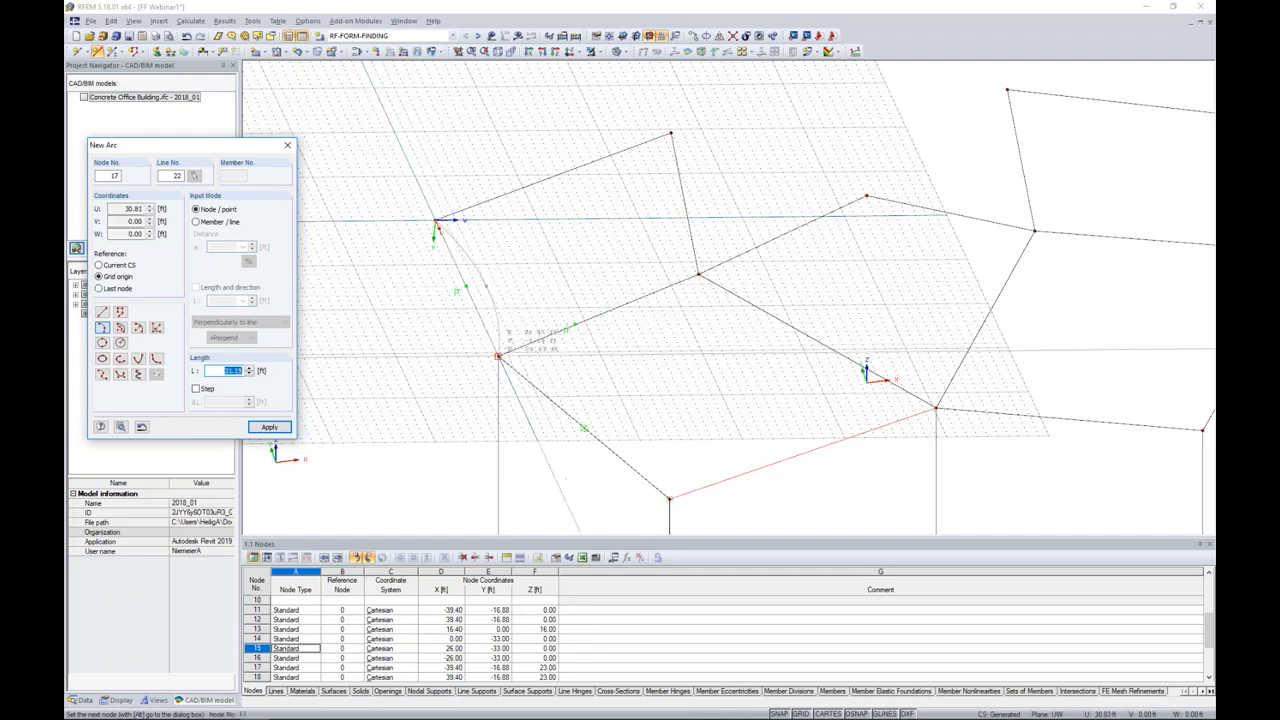
click(498, 356)
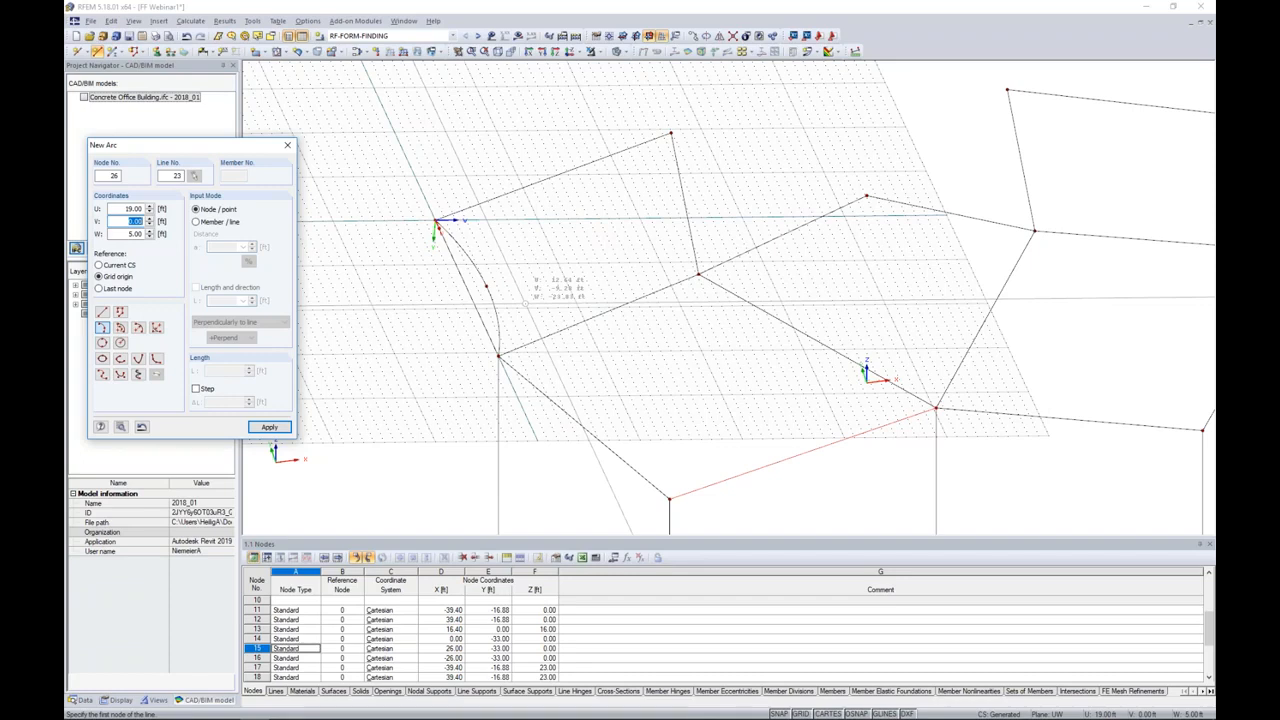
Step: Draw two three-node arcs between the left side column top and left rear inner node, bowing to opposite sides of the straight line
click(497, 355)
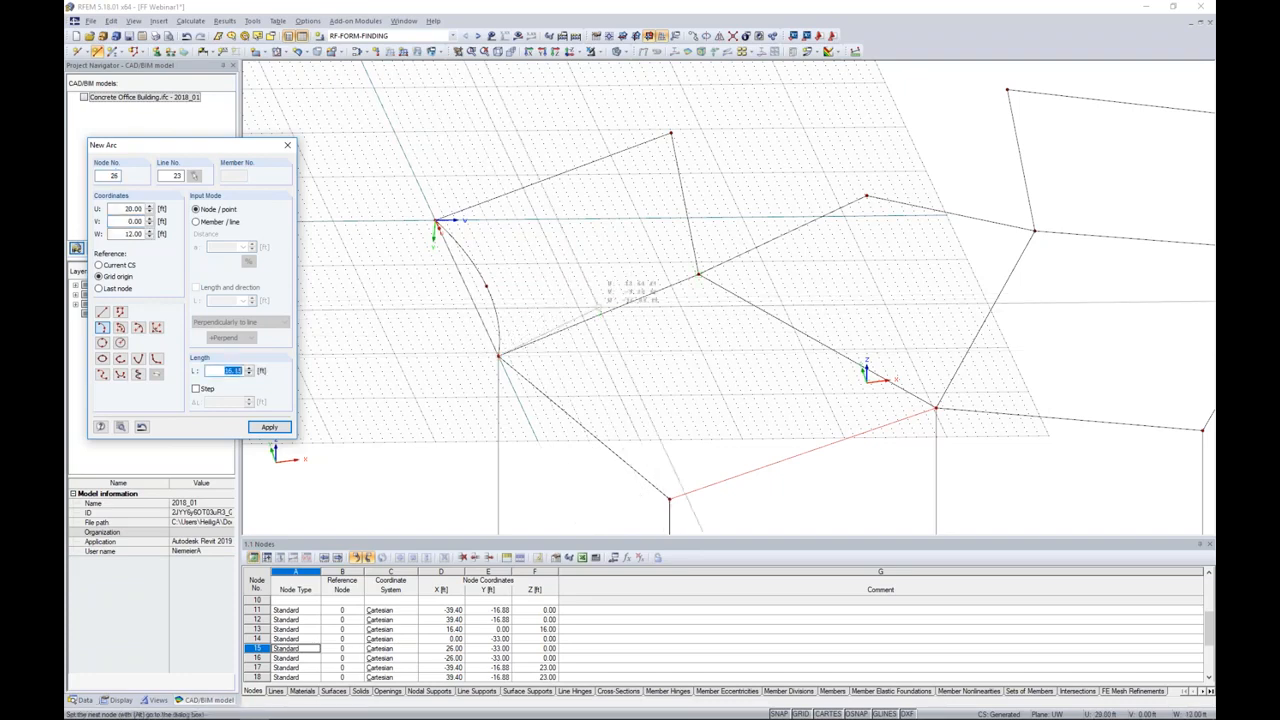
click(605, 299)
click(697, 273)
click(697, 273)
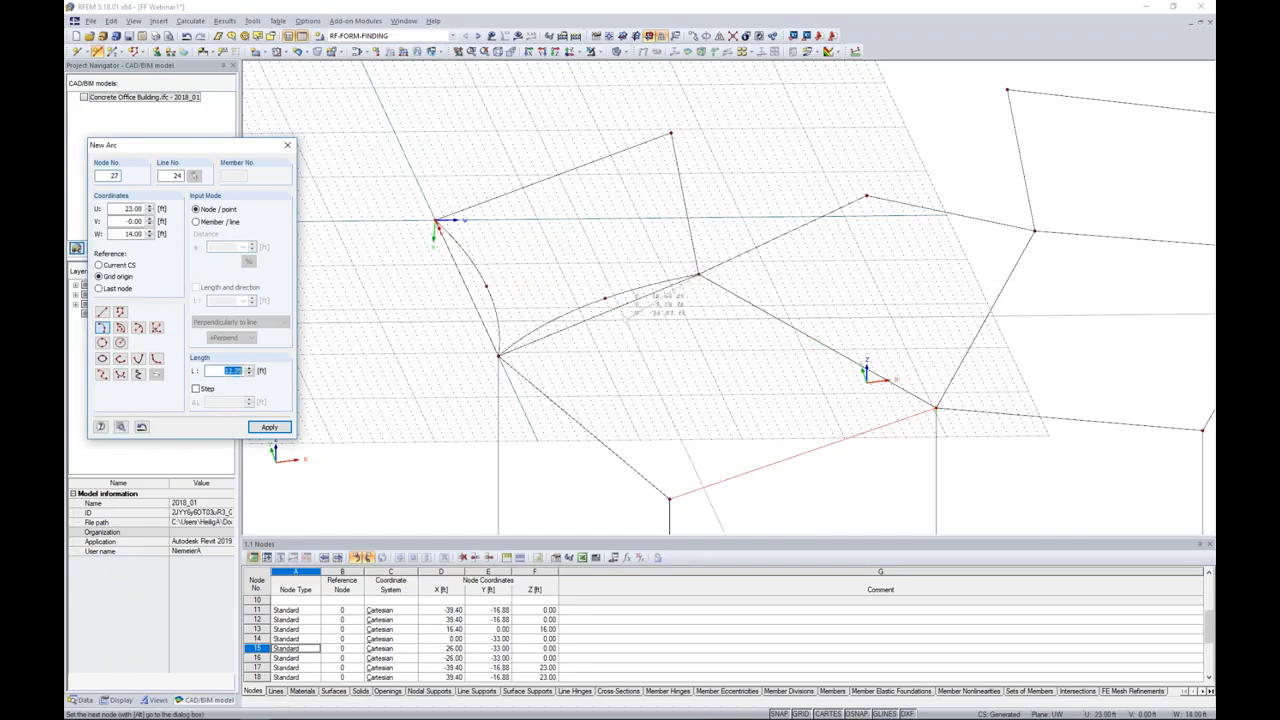
click(498, 356)
key(Escape)
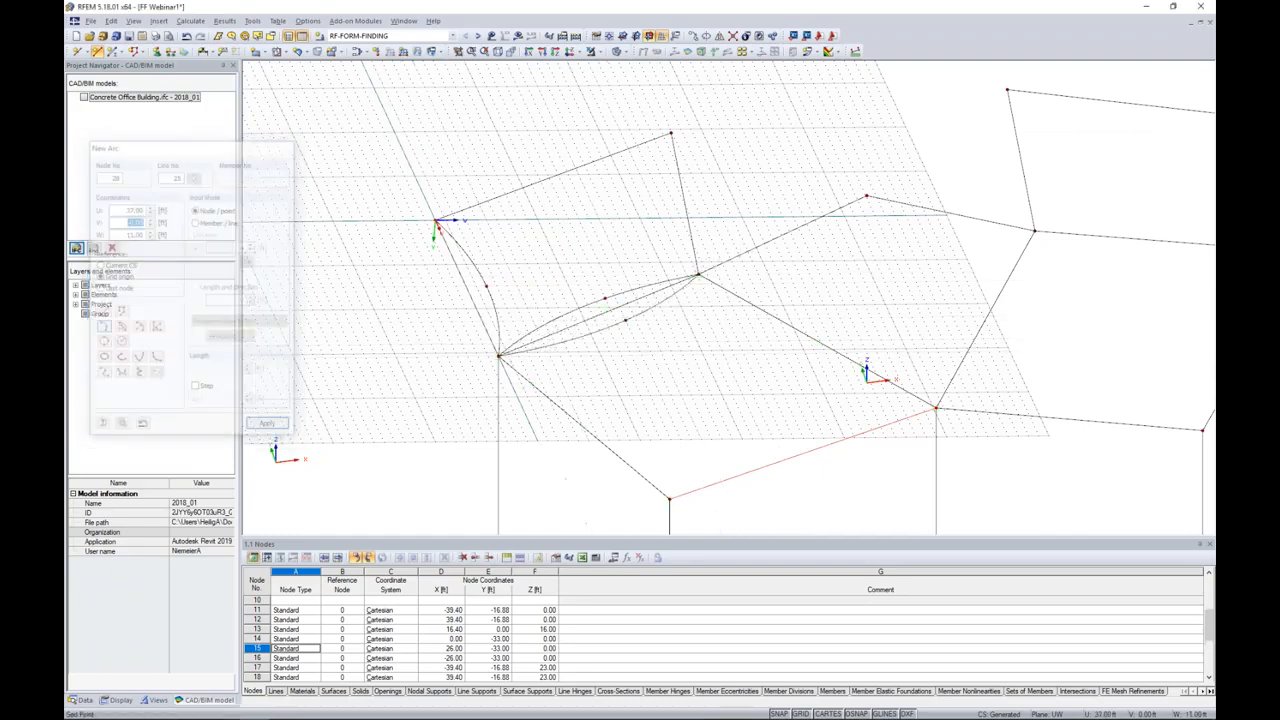
Step: Set the work plane through the front left column top, left side column top and left rear inner node
ctrl+middle_drag(692, 490, 620, 358)
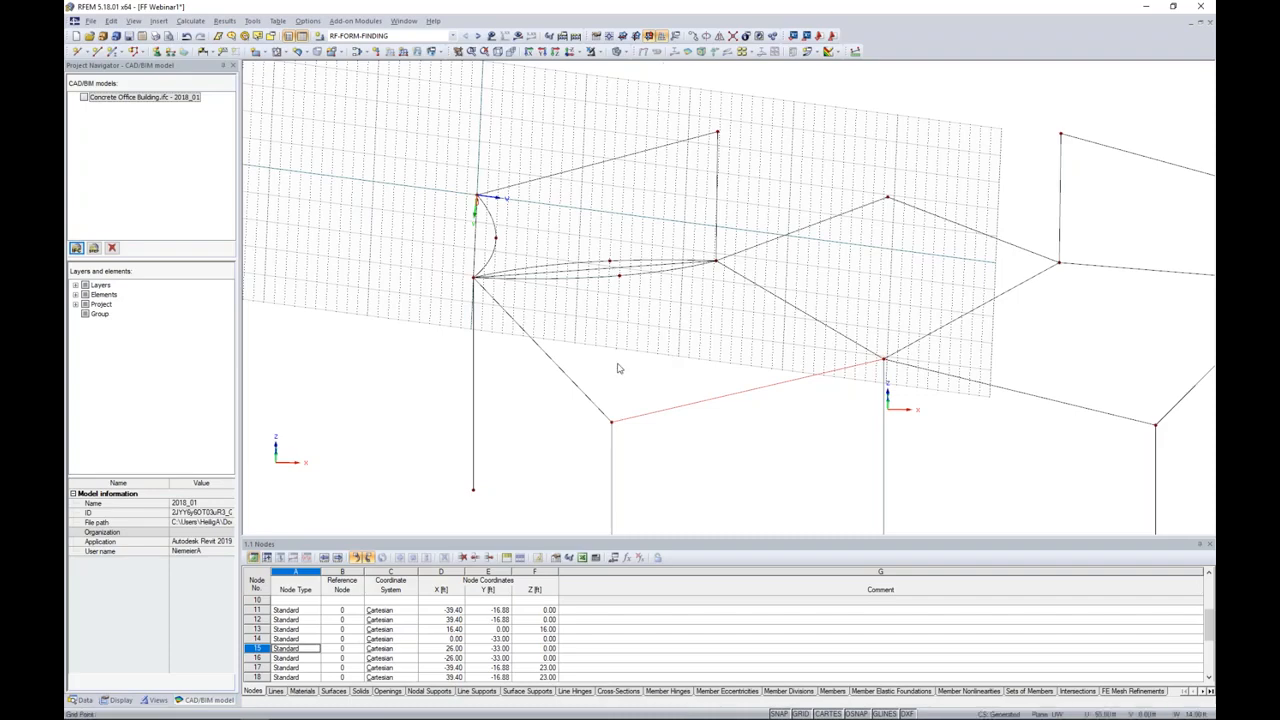
click(663, 37)
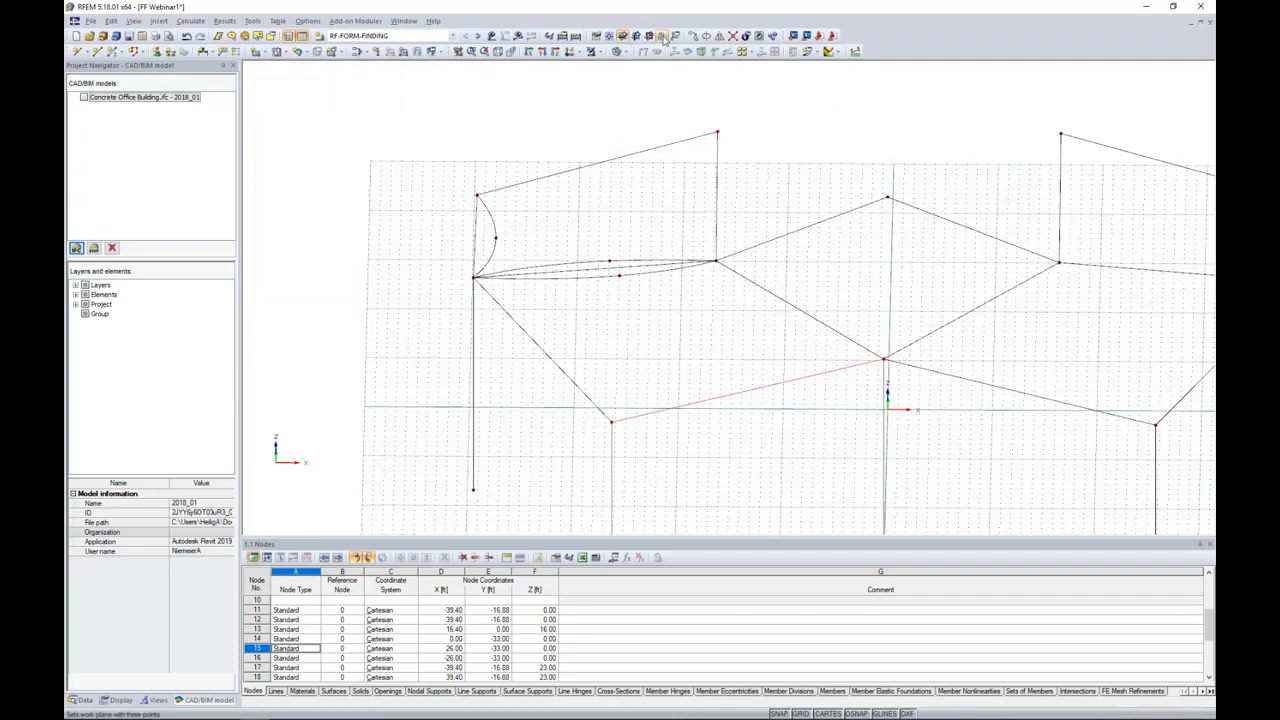
click(663, 37)
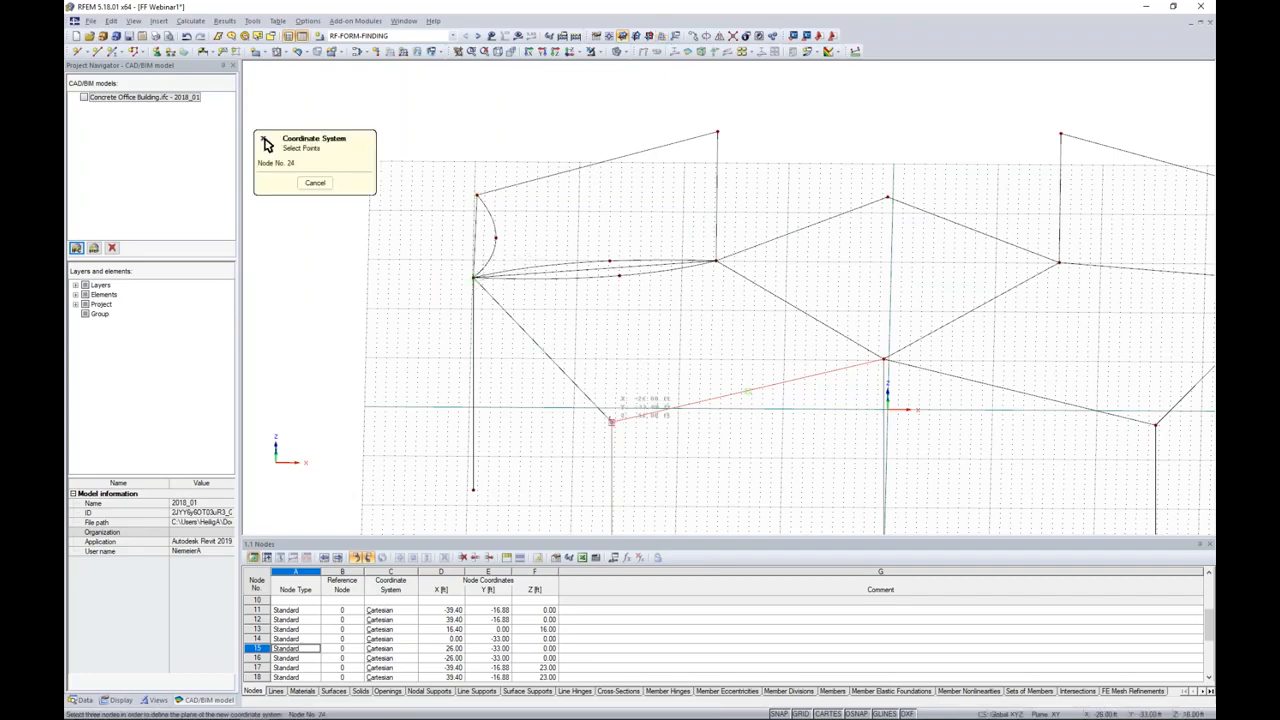
click(476, 276)
click(716, 262)
ctrl+middle_drag(737, 449, 779, 422)
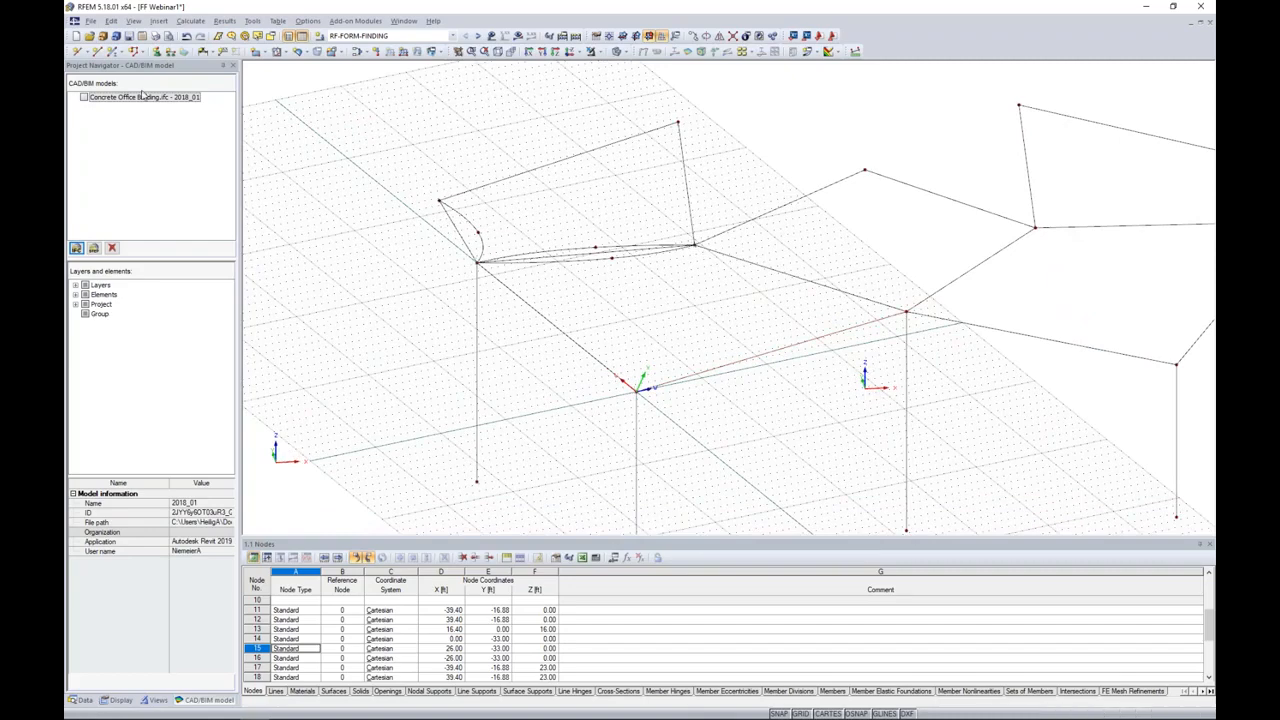
Step: Draw an inward-curving three-node arc from the front left column top to the left side column top
click(97, 51)
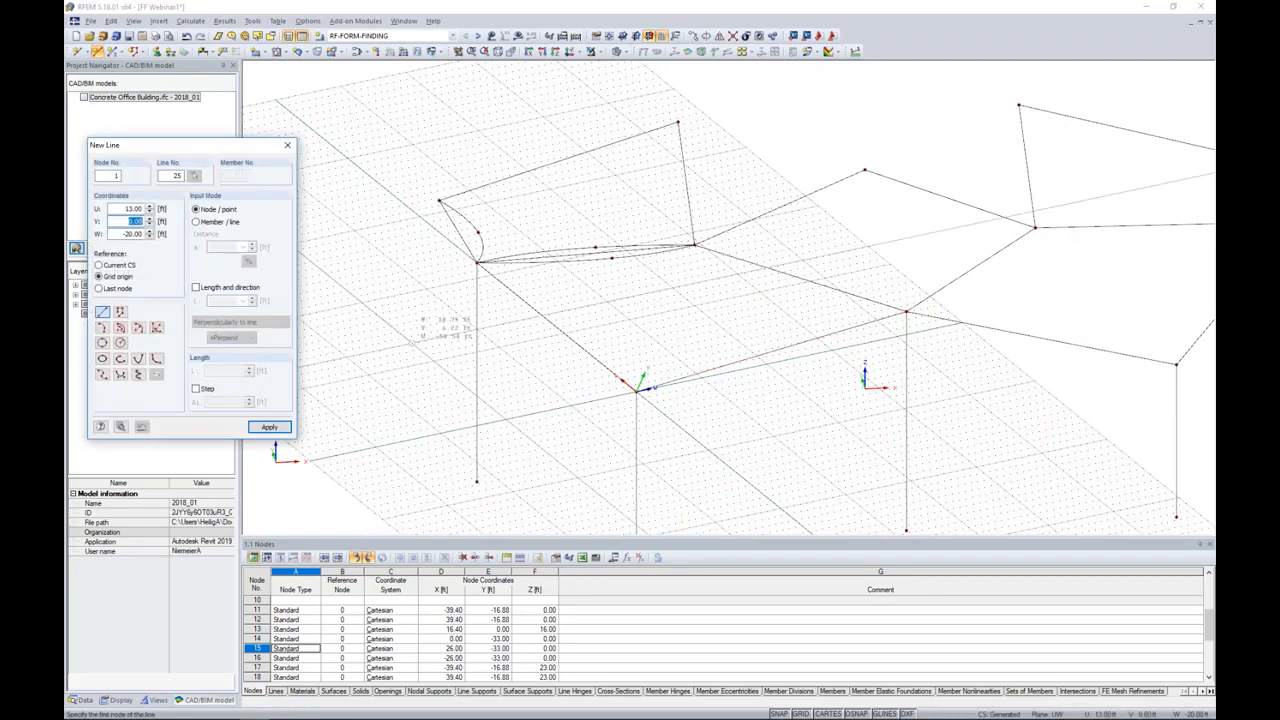
click(102, 327)
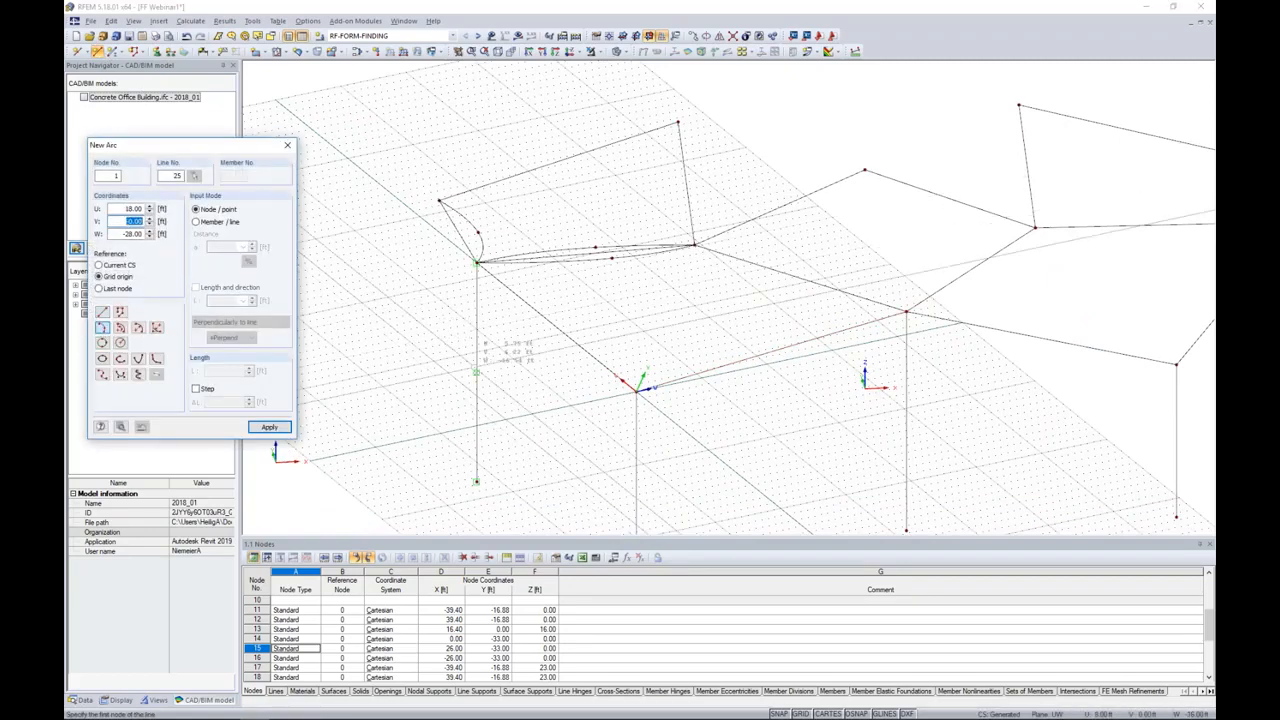
click(636, 391)
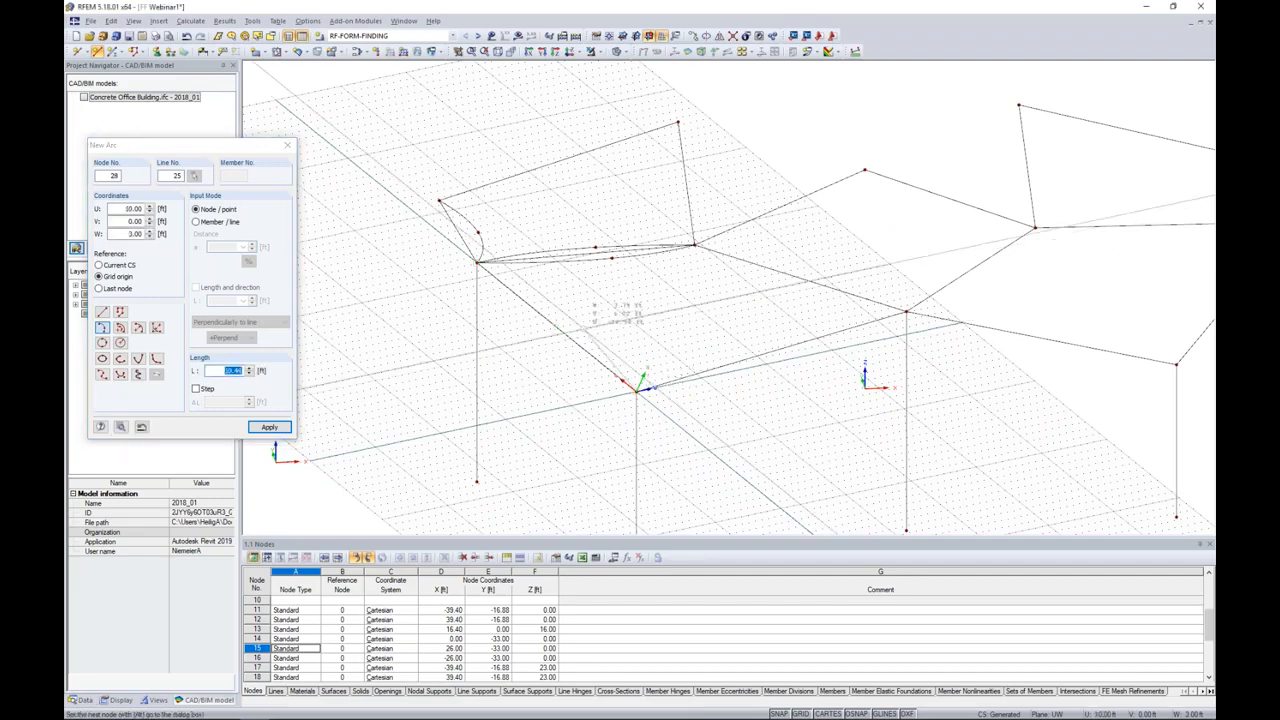
click(477, 263)
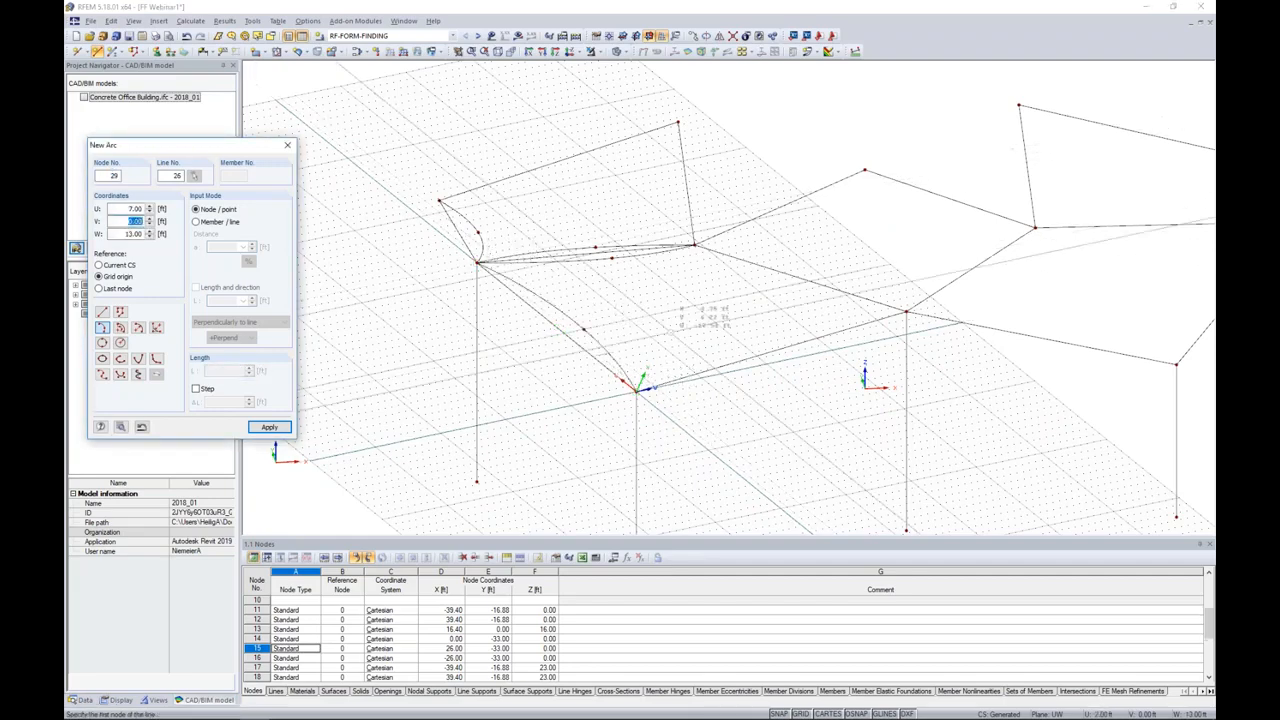
key(Escape)
Step: Set the work plane through the front left column top, front centre column top and left rear inner node
mouse_move(766, 401)
ctrl+middle_down()
mouse_move(700, 394)
mouse_move(737, 389)
ctrl+middle_up()
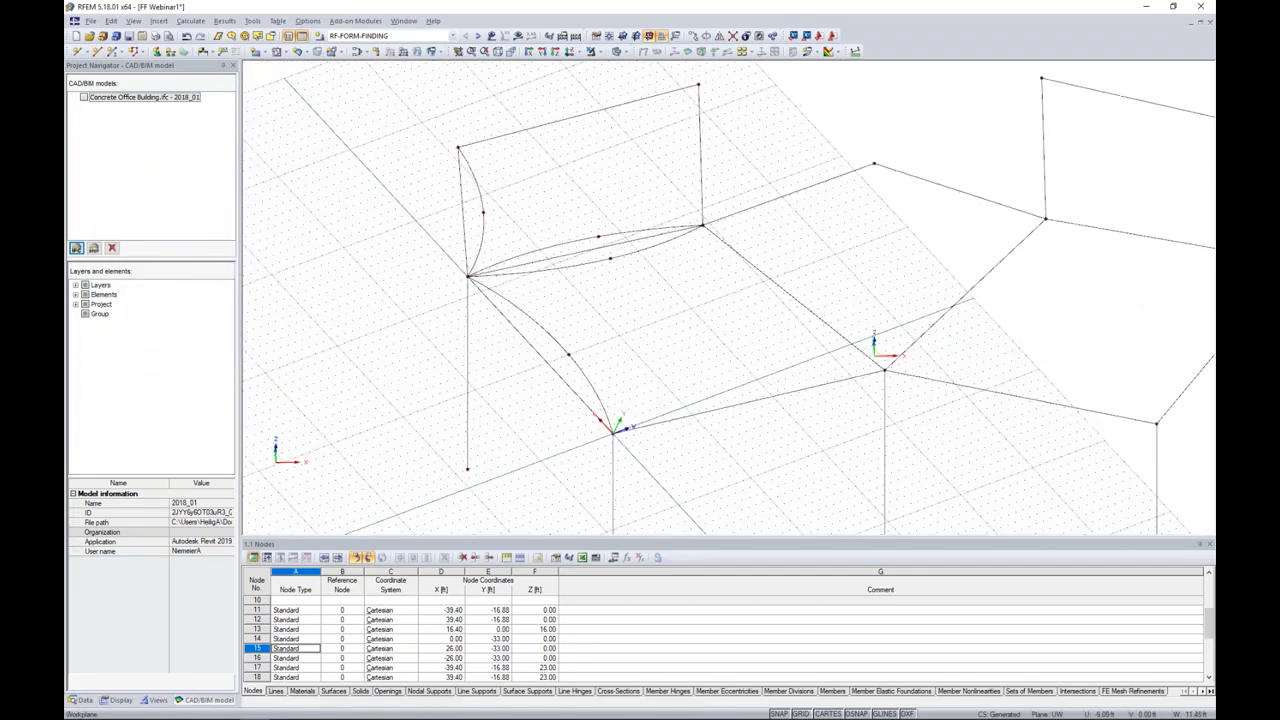
middle_drag(783, 309, 702, 274)
click(661, 37)
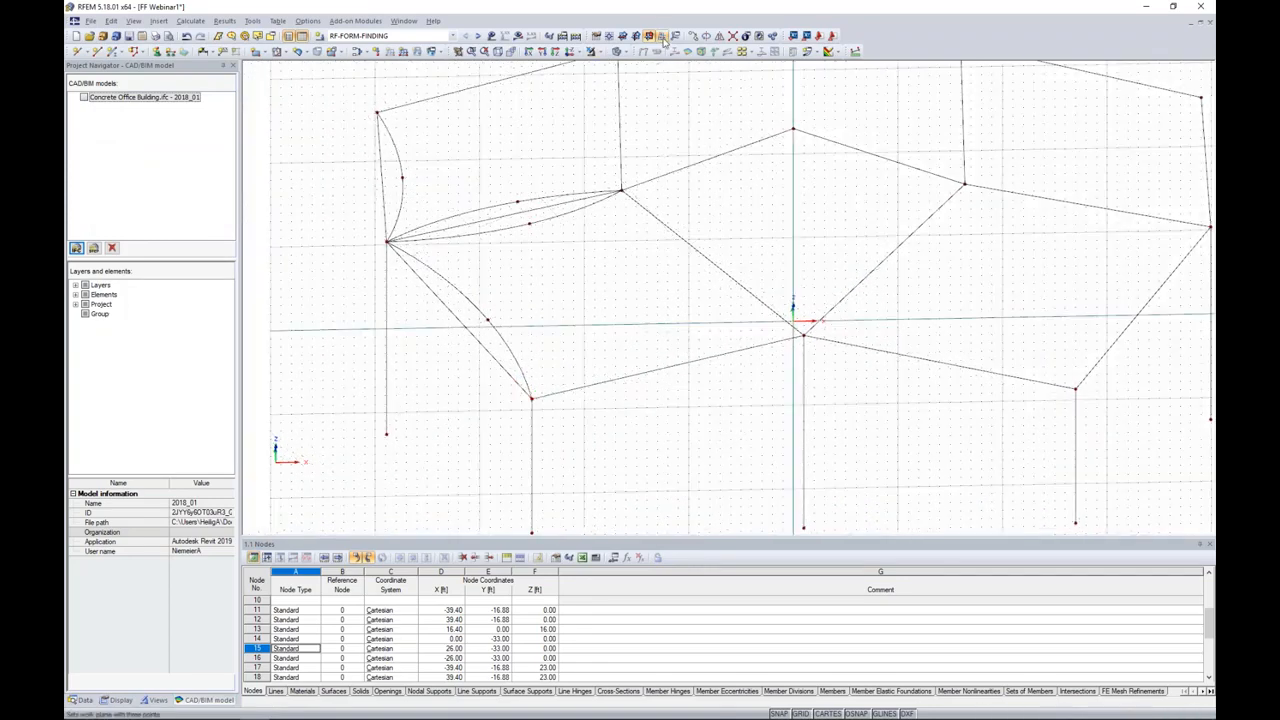
click(662, 38)
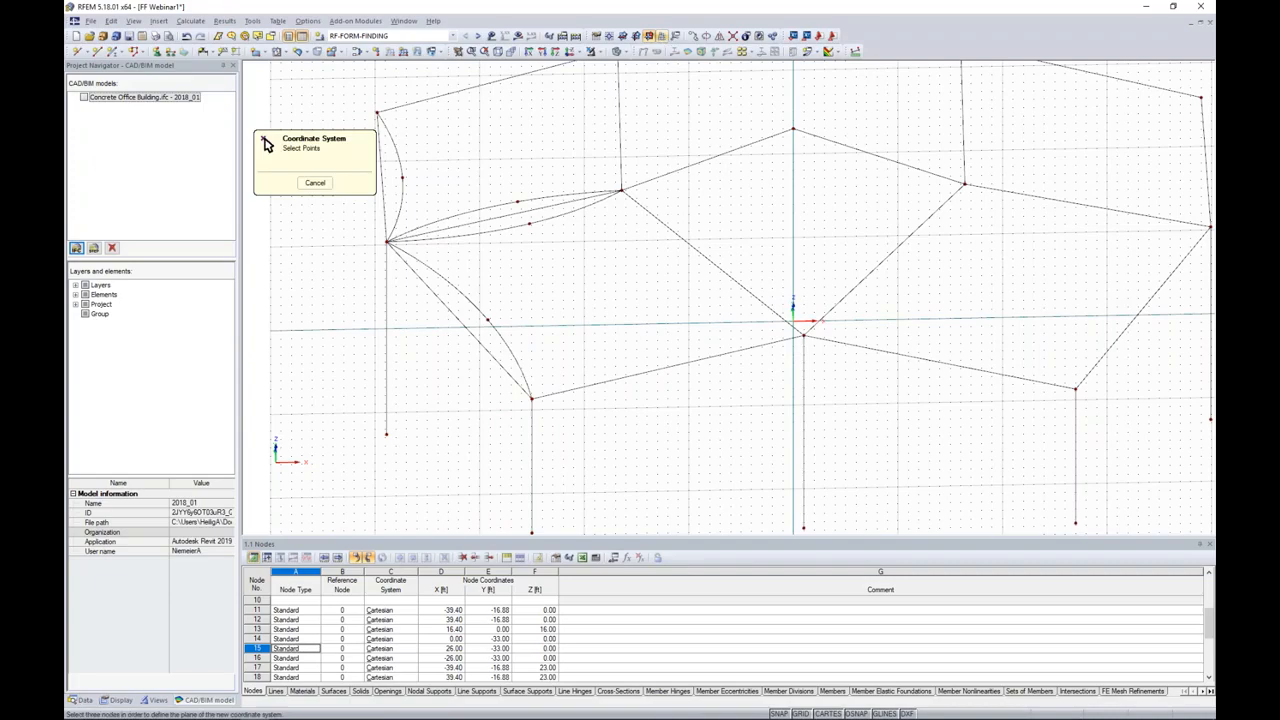
click(533, 397)
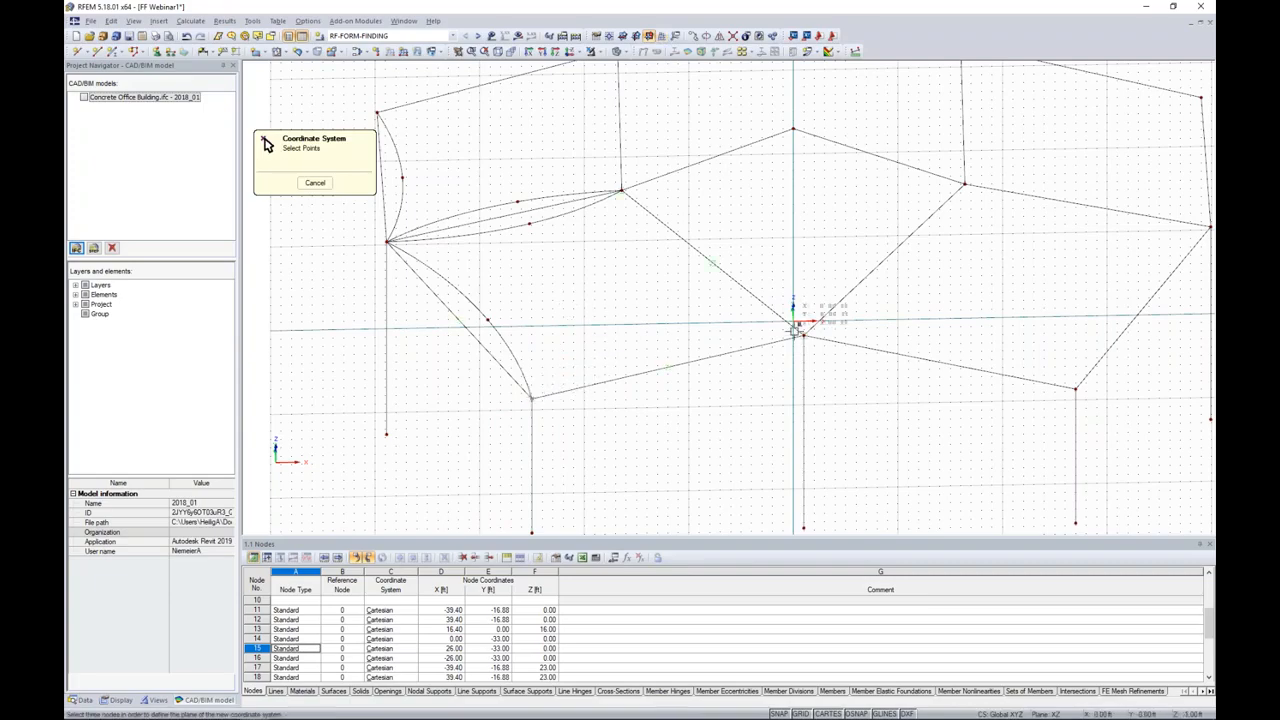
click(804, 334)
click(621, 190)
Step: Draw an inward-curving three-node arc from the front left column top to the front centre column top
ctrl+middle_drag(760, 420, 679, 308)
ctrl+middle_drag(684, 291, 751, 392)
click(97, 52)
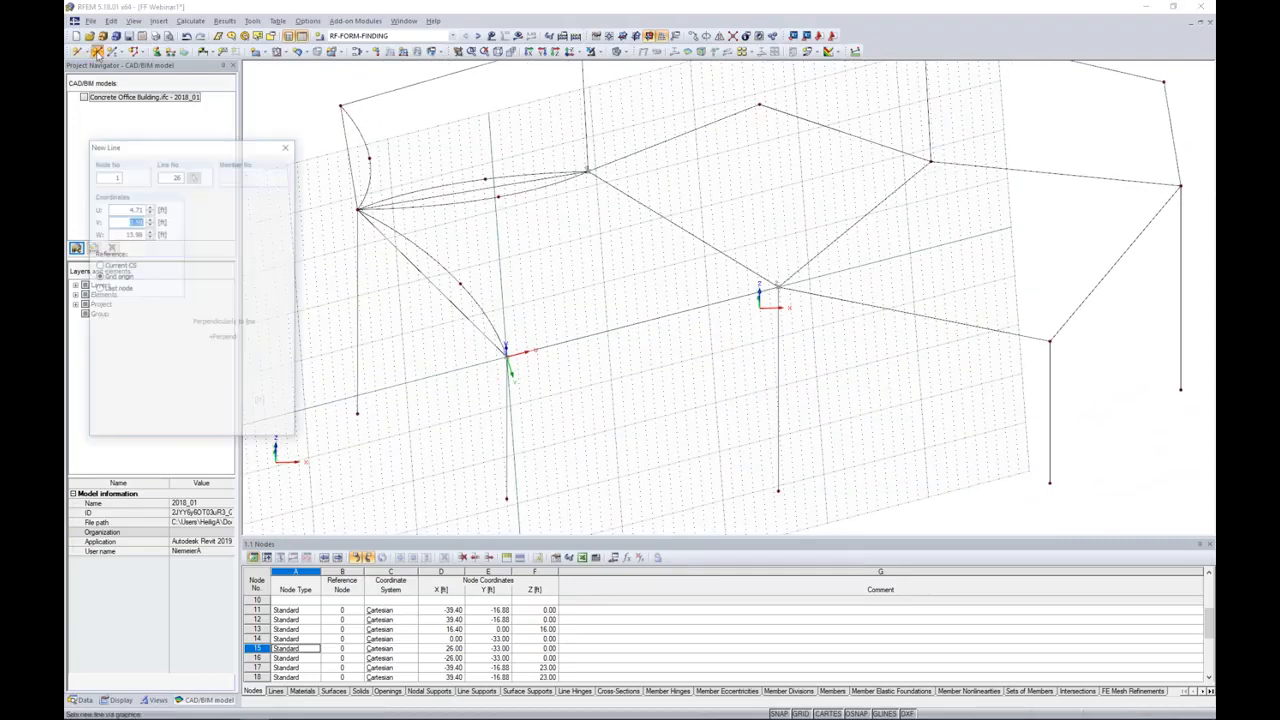
click(102, 328)
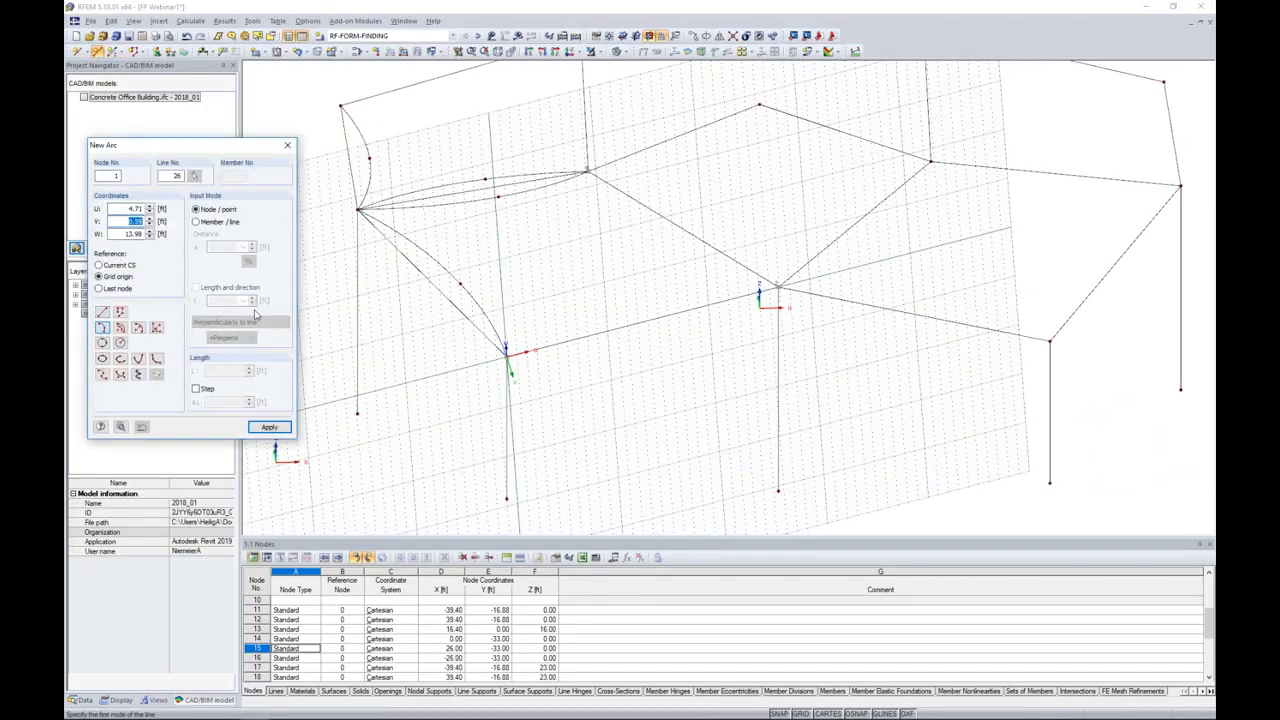
click(507, 352)
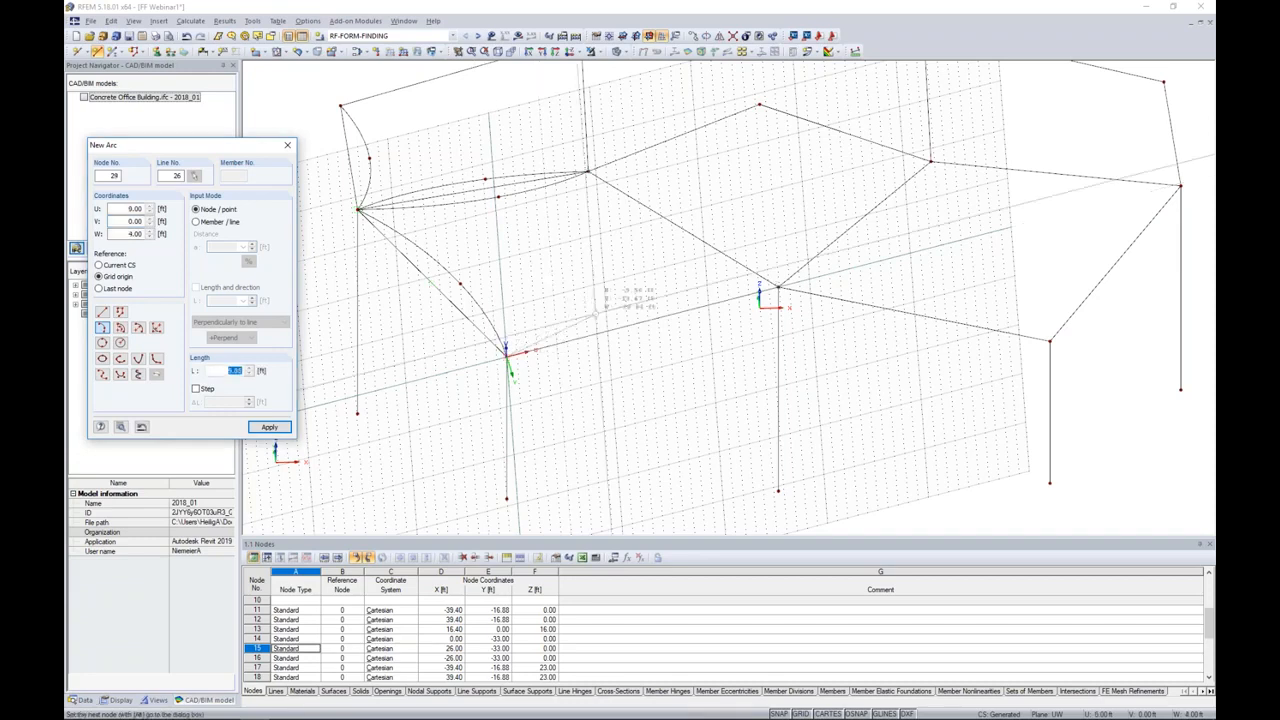
click(778, 288)
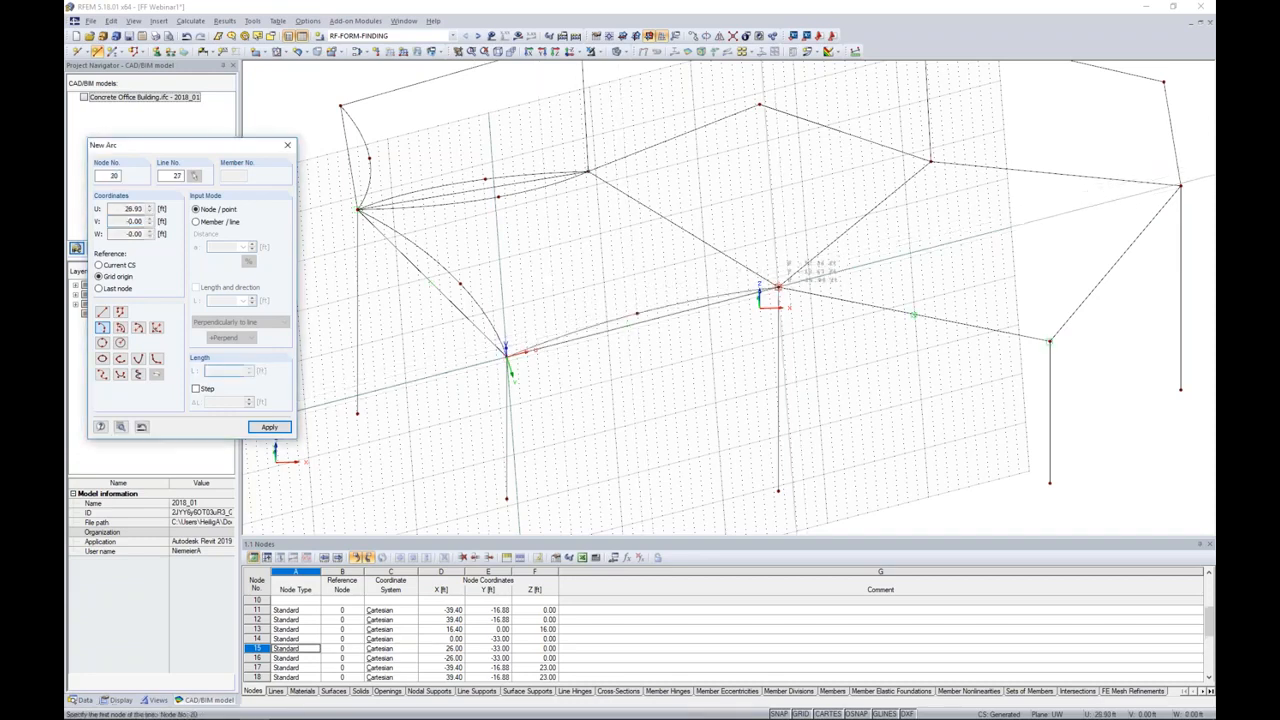
Step: Draw two three-node arcs between the left rear inner node and front centre column top, bowing to opposite sides, and hide the work plane grid
click(672, 234)
click(706, 225)
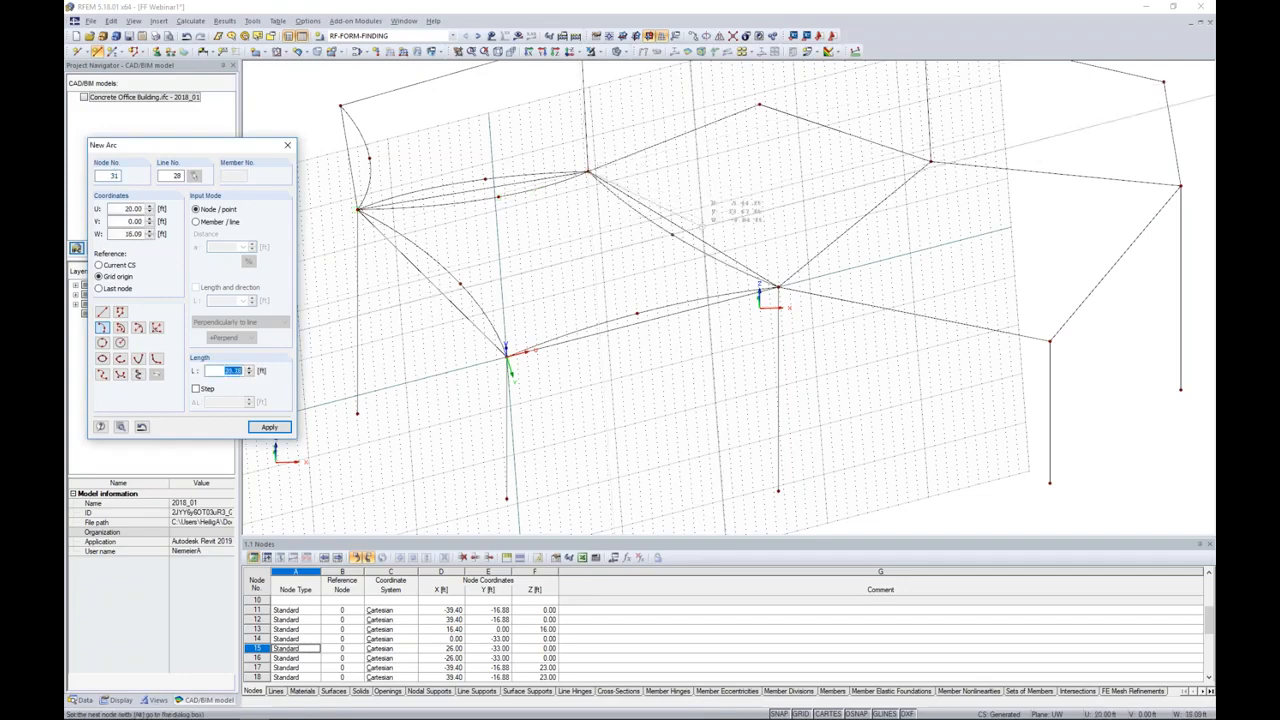
click(778, 288)
key(Escape)
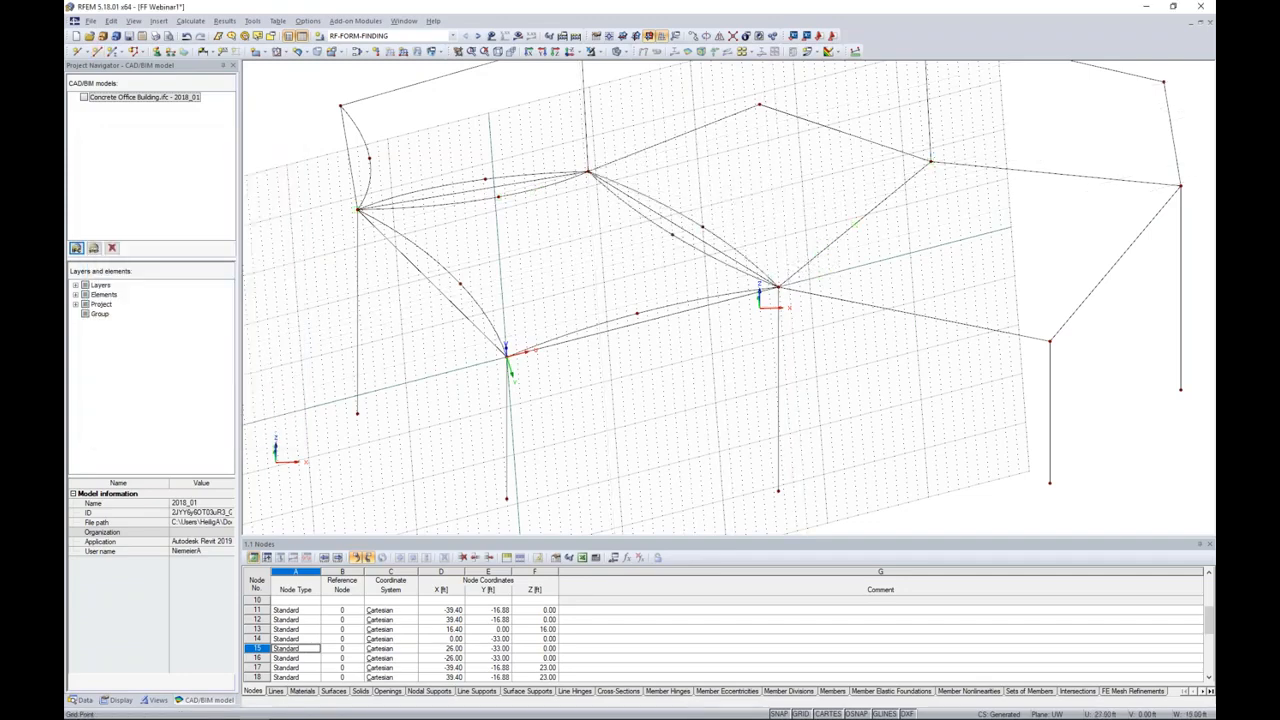
click(800, 713)
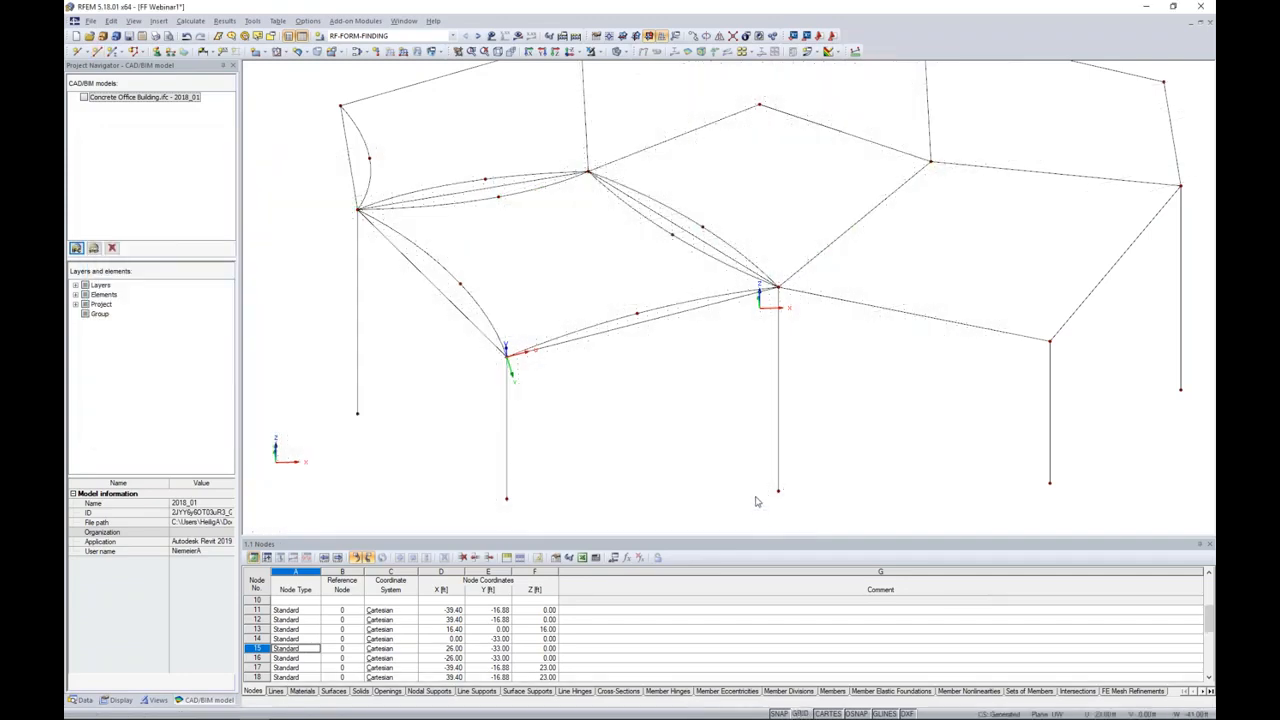
Step: Mirror a copy of the seven arcs on the roof's left half about the global Y-Z plane through the rear centre node
scroll(740, 383, down, 2)
ctrl+middle_drag(740, 383, 742, 420)
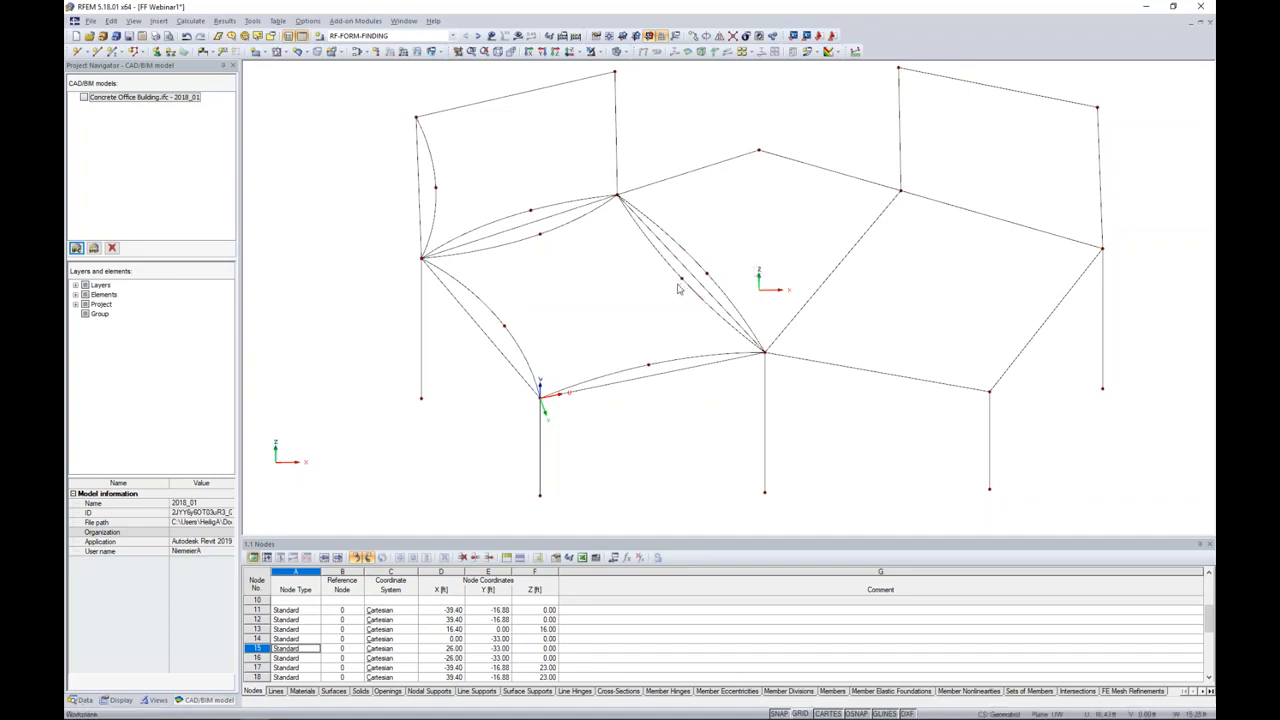
click(437, 215)
click(474, 231)
click(505, 247)
click(487, 304)
click(600, 381)
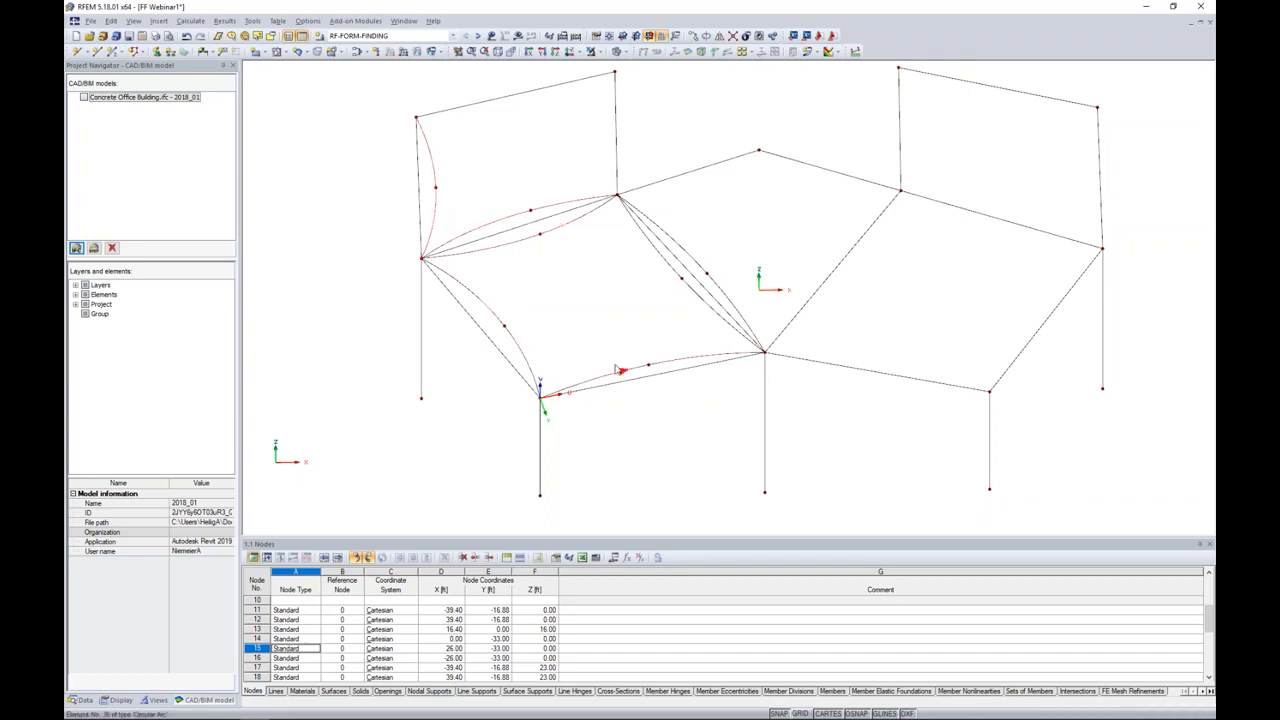
click(729, 306)
click(719, 37)
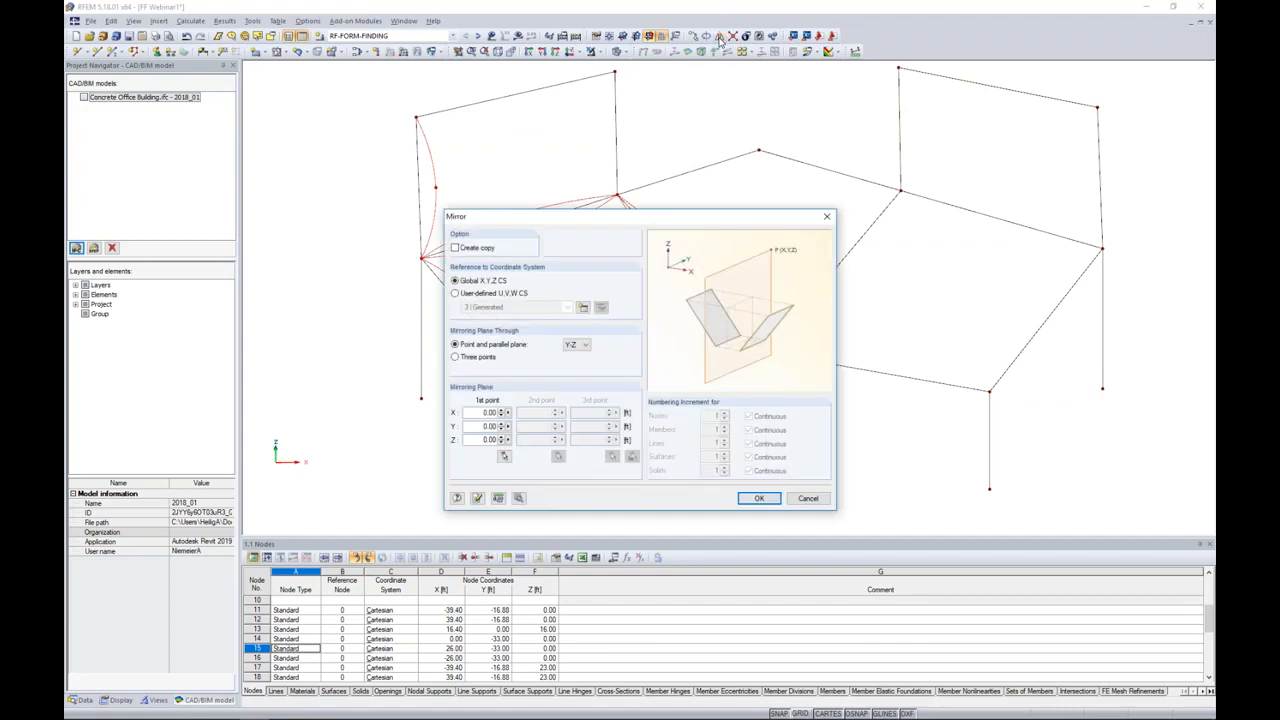
click(456, 248)
click(504, 456)
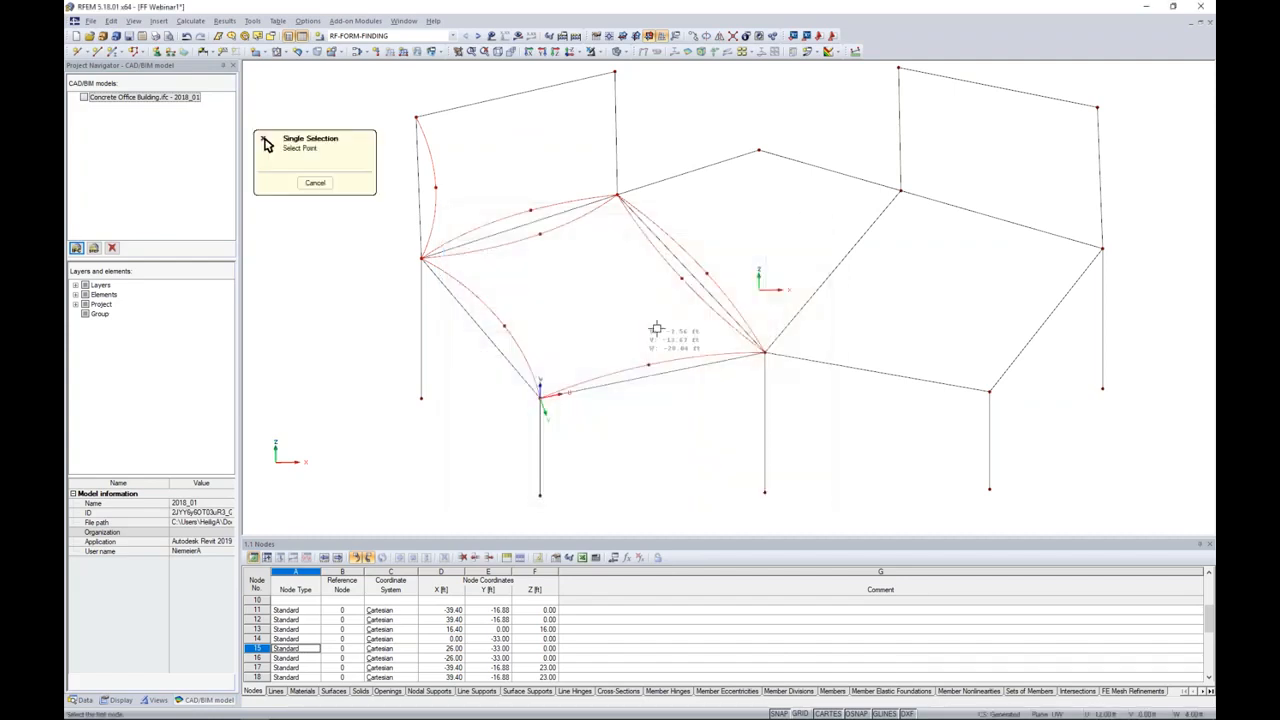
click(758, 151)
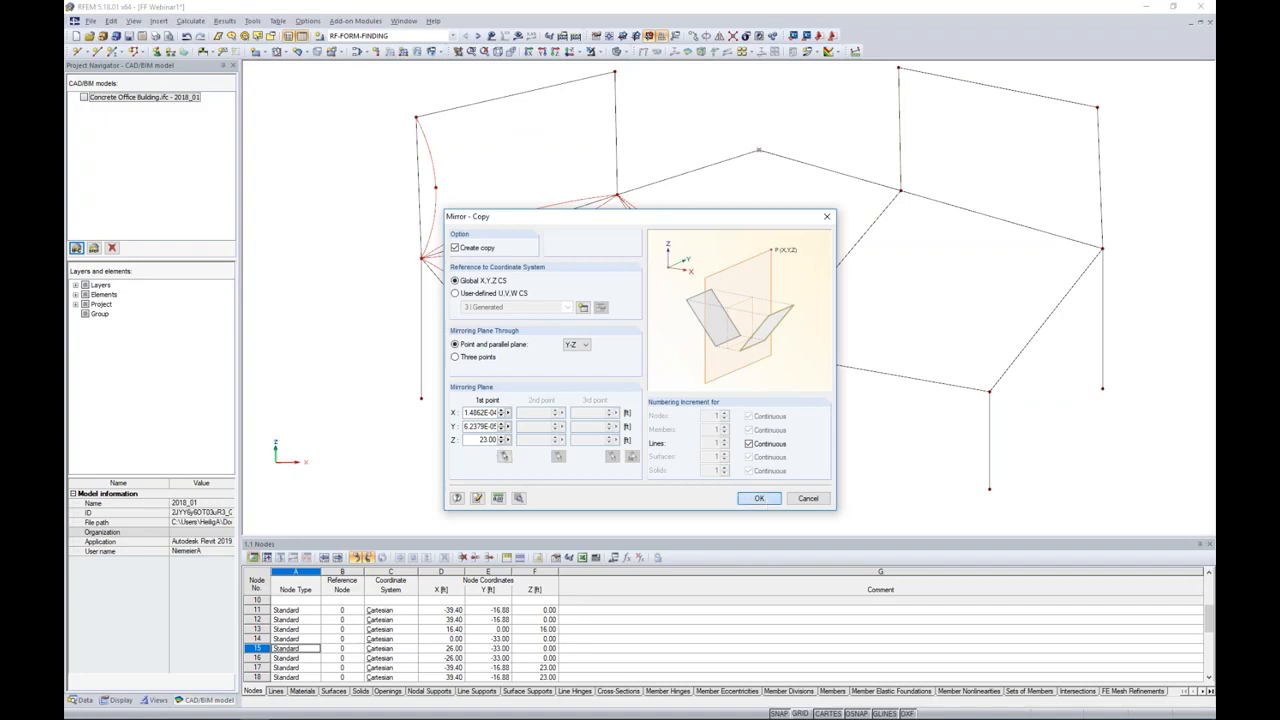
click(756, 498)
ctrl+middle_drag(891, 426, 814, 406)
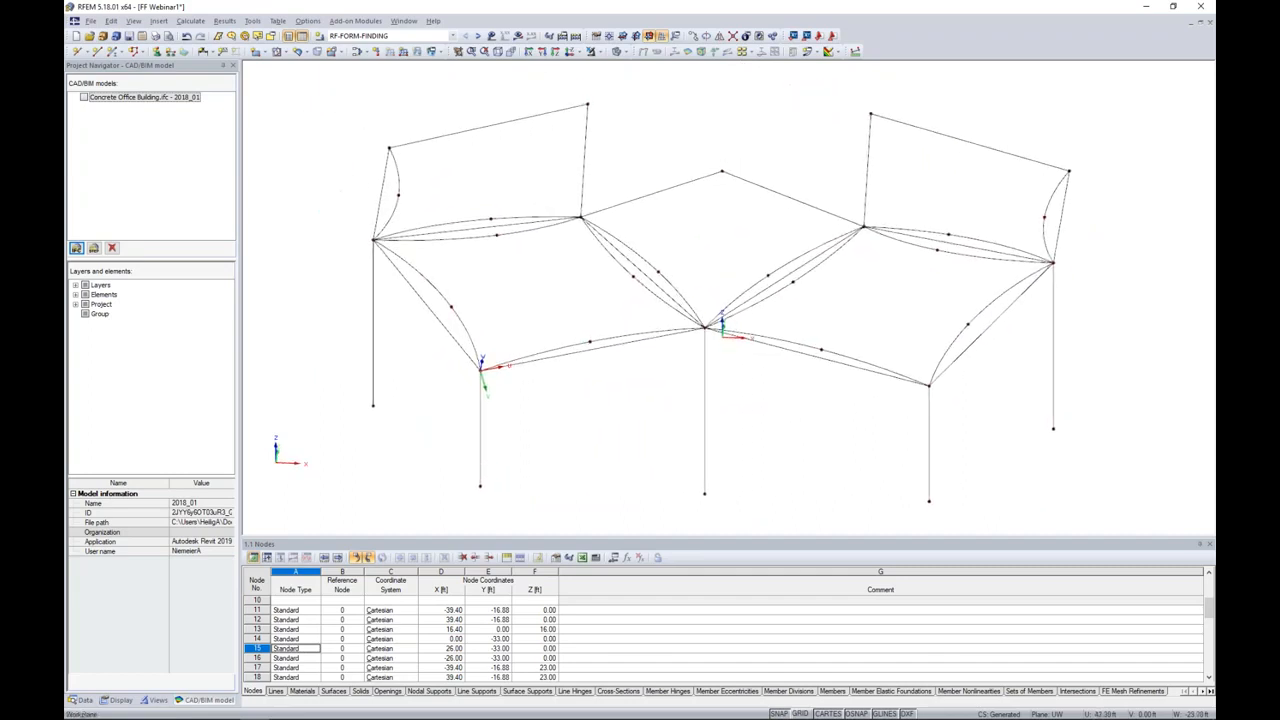
middle_drag(816, 398, 843, 395)
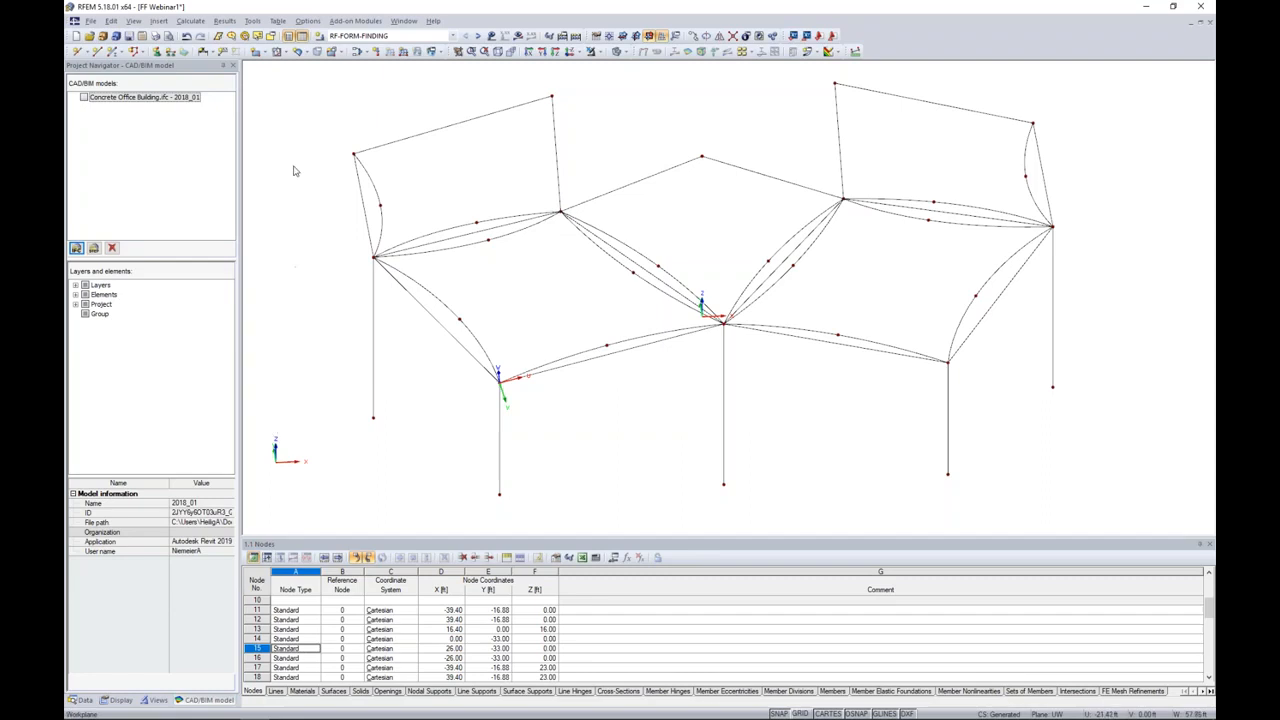
click(261, 54)
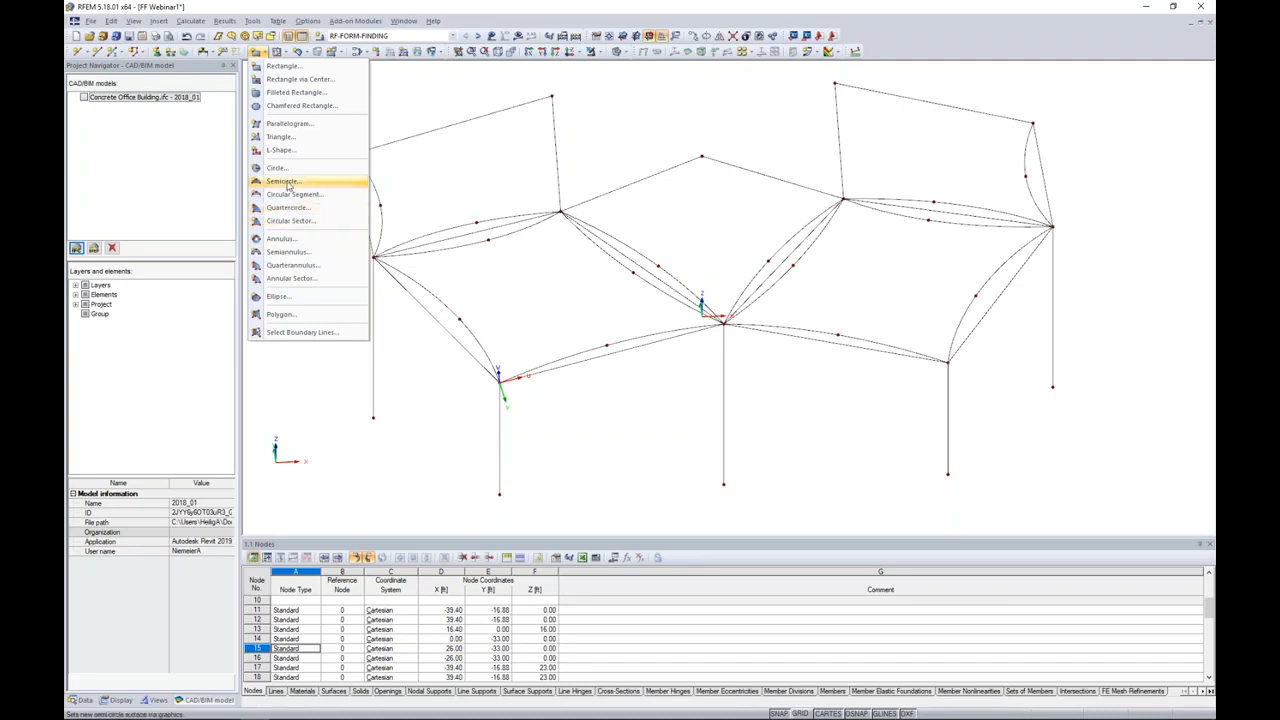
click(668, 361)
mouse_move(669, 362)
ctrl+middle_down()
mouse_move(687, 321)
mouse_move(651, 194)
mouse_move(606, 217)
mouse_move(713, 250)
mouse_move(740, 283)
mouse_move(677, 337)
mouse_move(694, 357)
ctrl+middle_up()
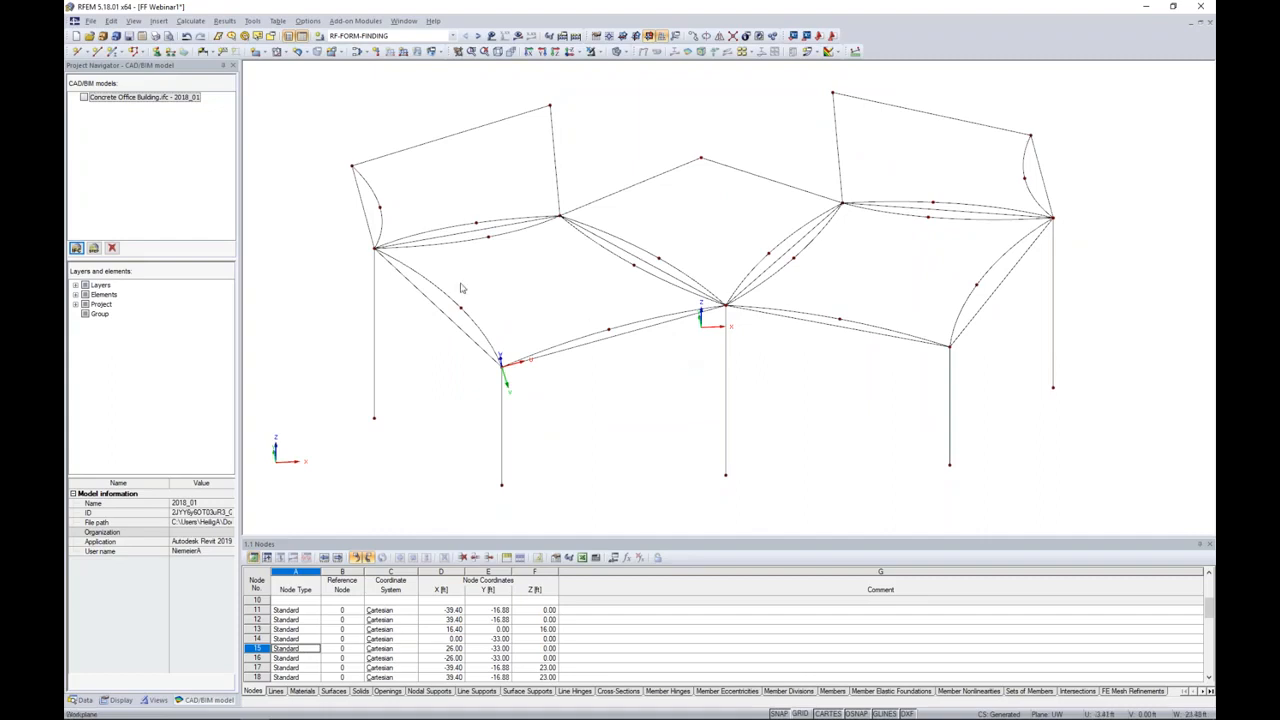
Step: Start a new four-sided quadrangle surface with the Membrane - Orthotropic stiffness type
click(305, 53)
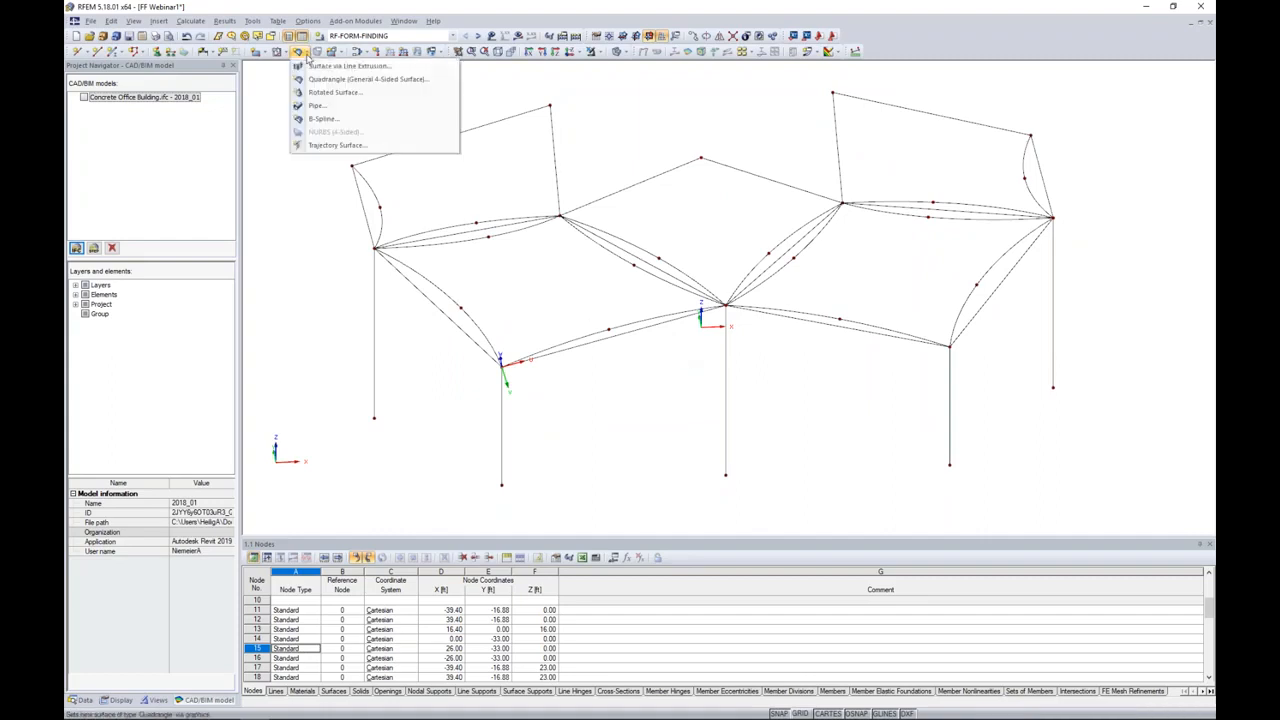
click(313, 80)
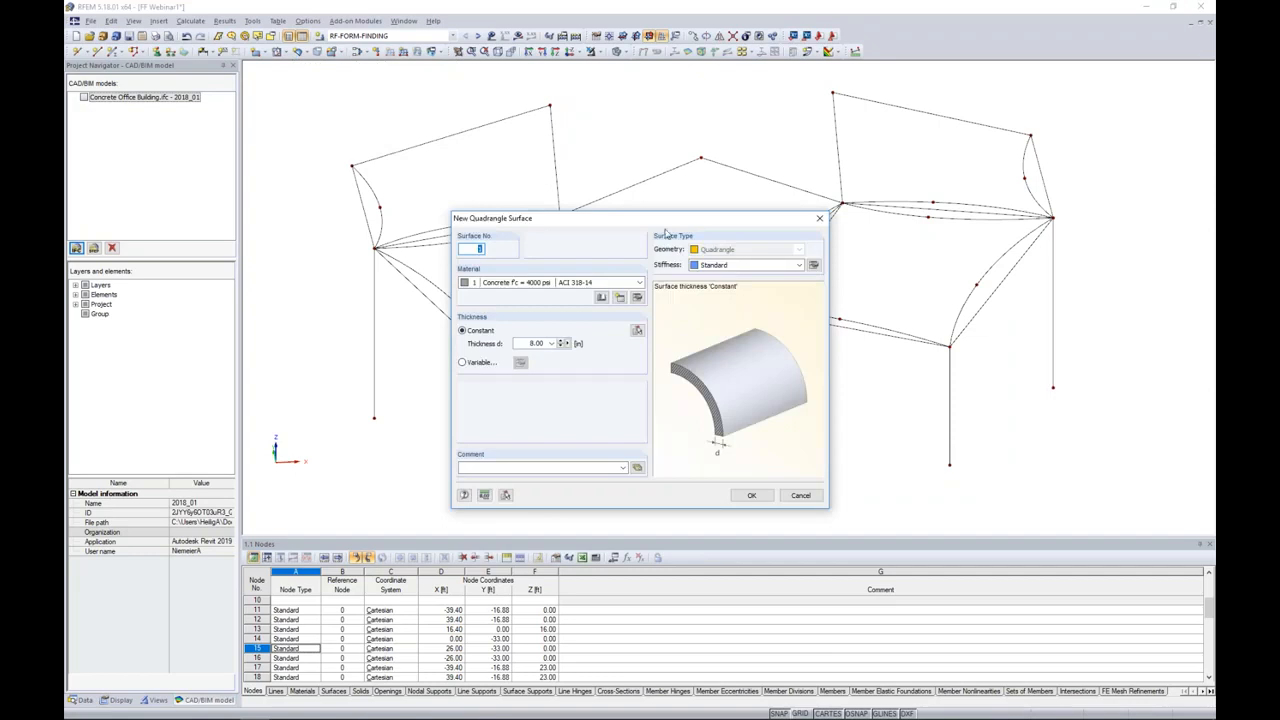
click(760, 265)
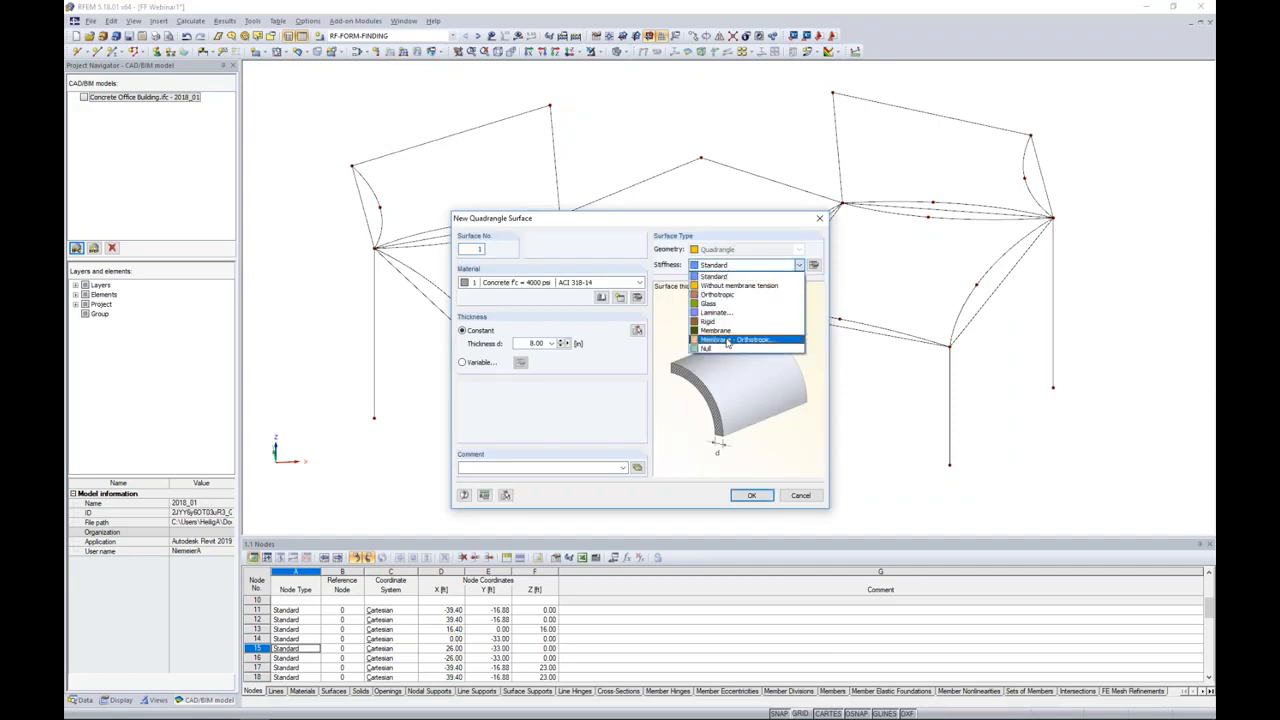
click(727, 341)
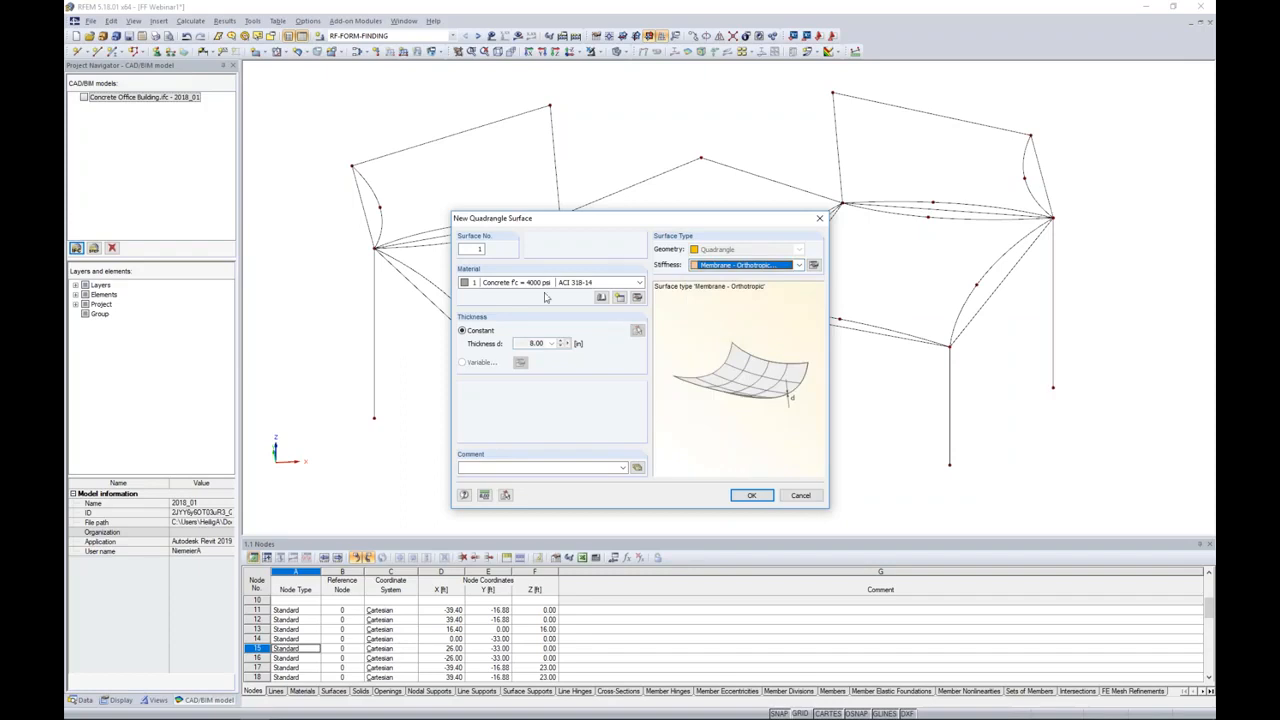
Step: Create a new material for the surface, named Membrane, and give it a green colour (RGB 0, 255, 0)
click(620, 298)
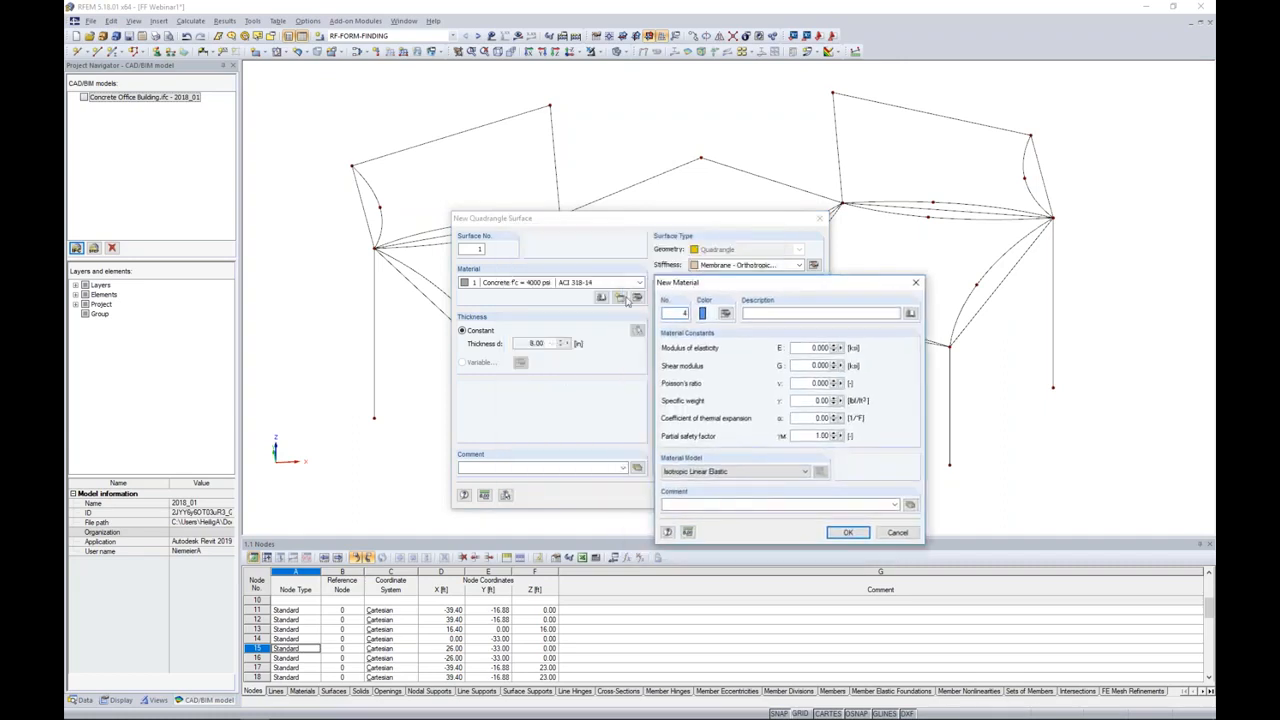
drag(710, 287, 626, 231)
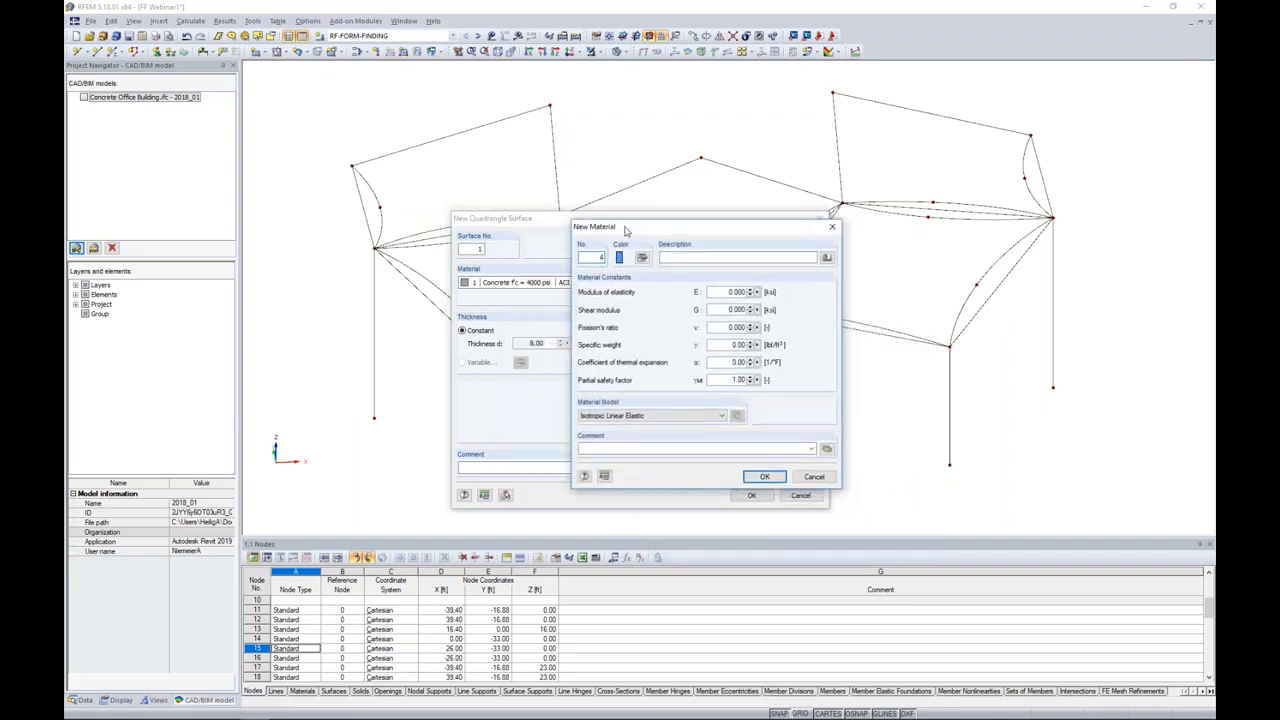
click(700, 257)
text(Membrane)
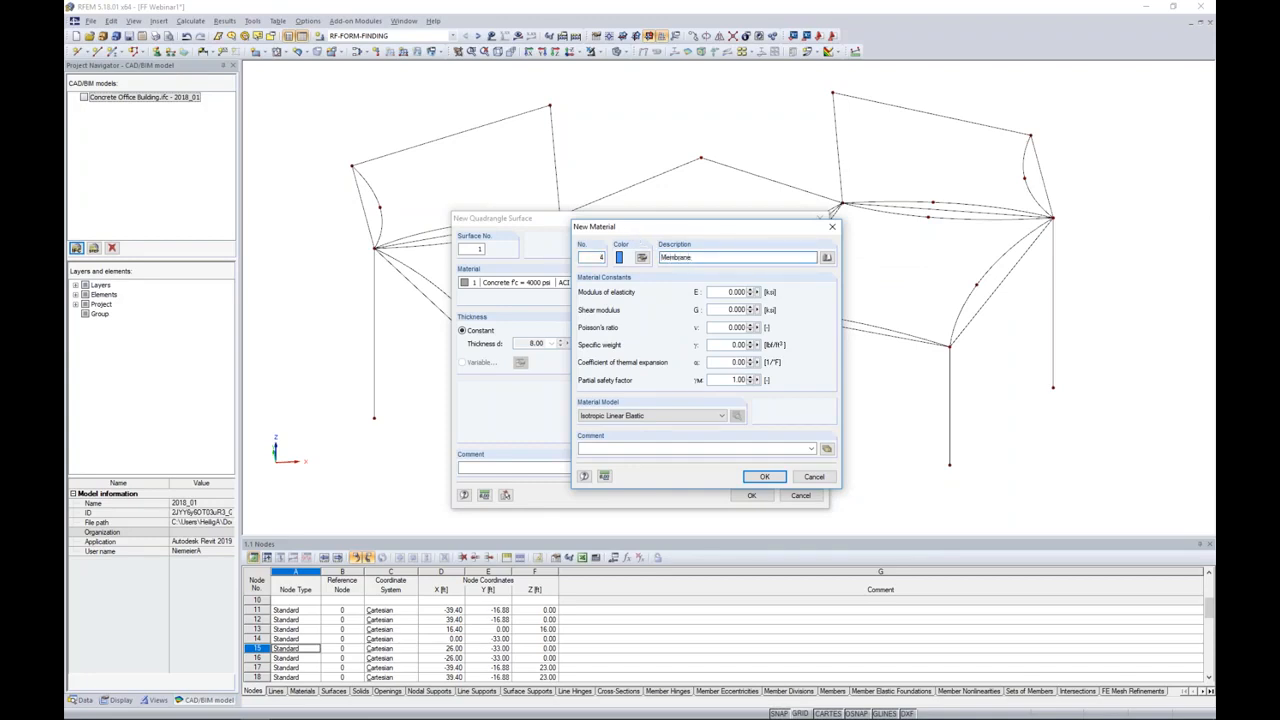
click(642, 258)
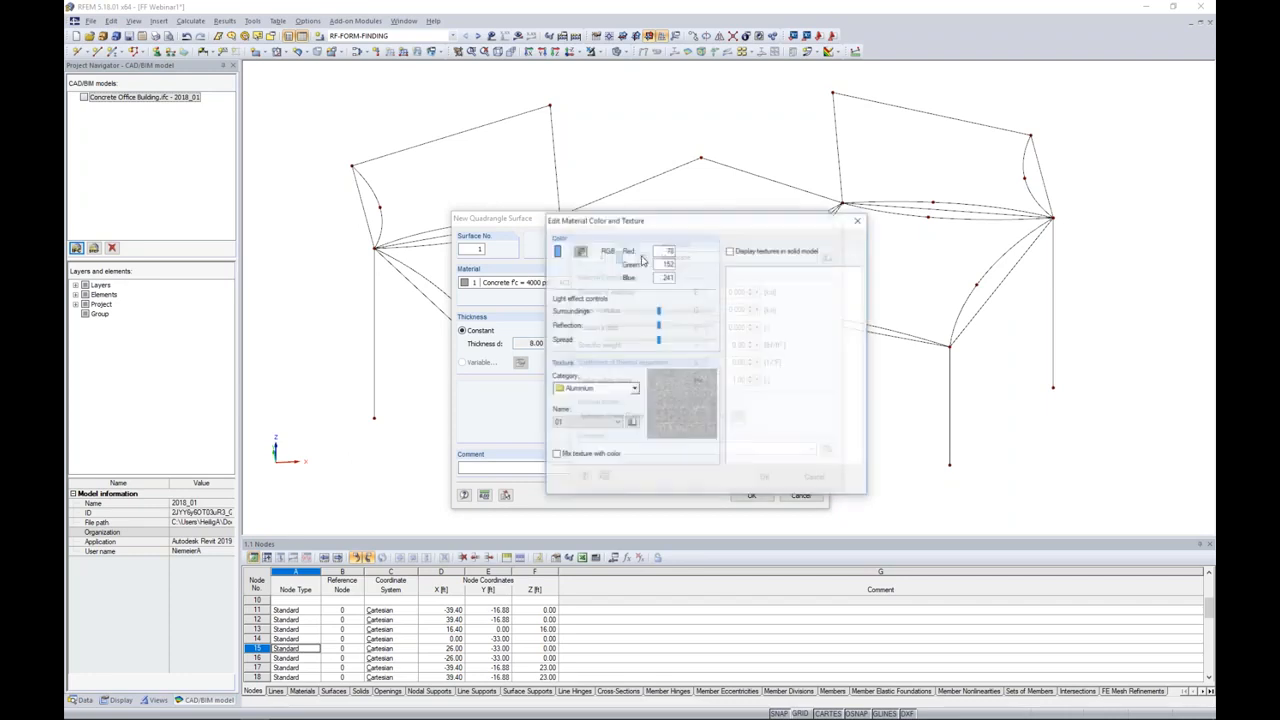
click(579, 250)
click(661, 389)
click(791, 296)
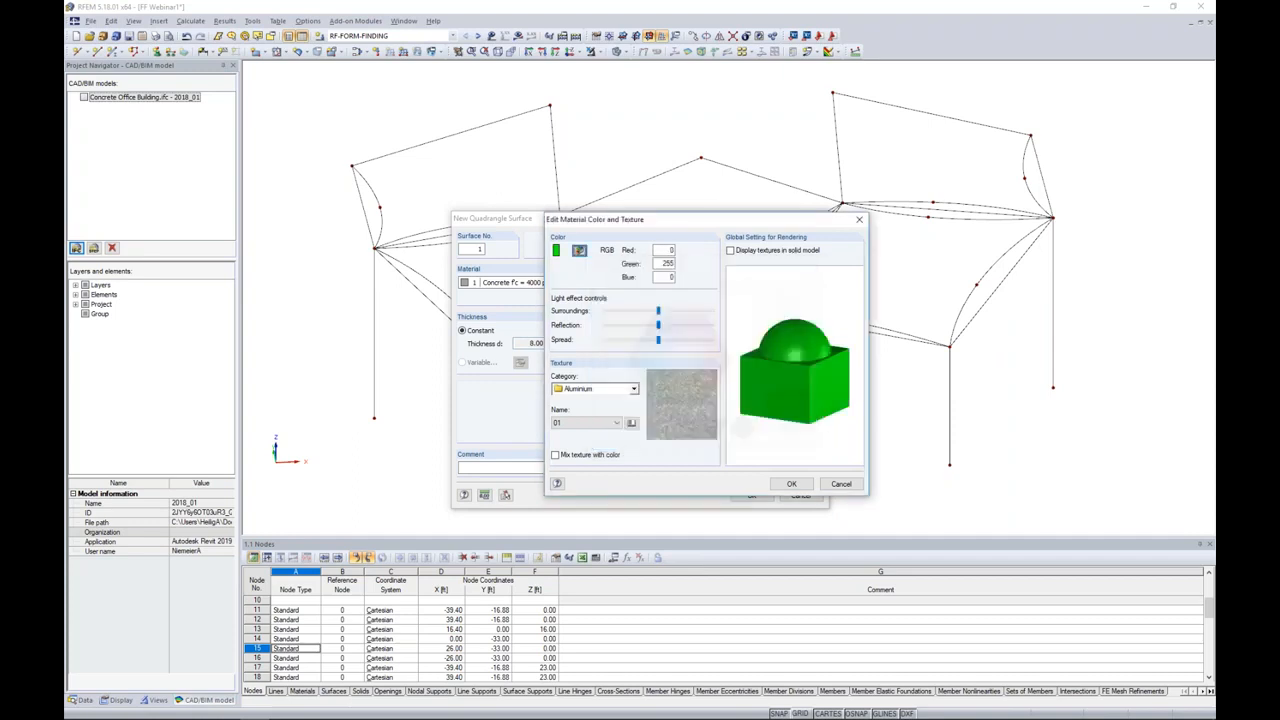
click(791, 483)
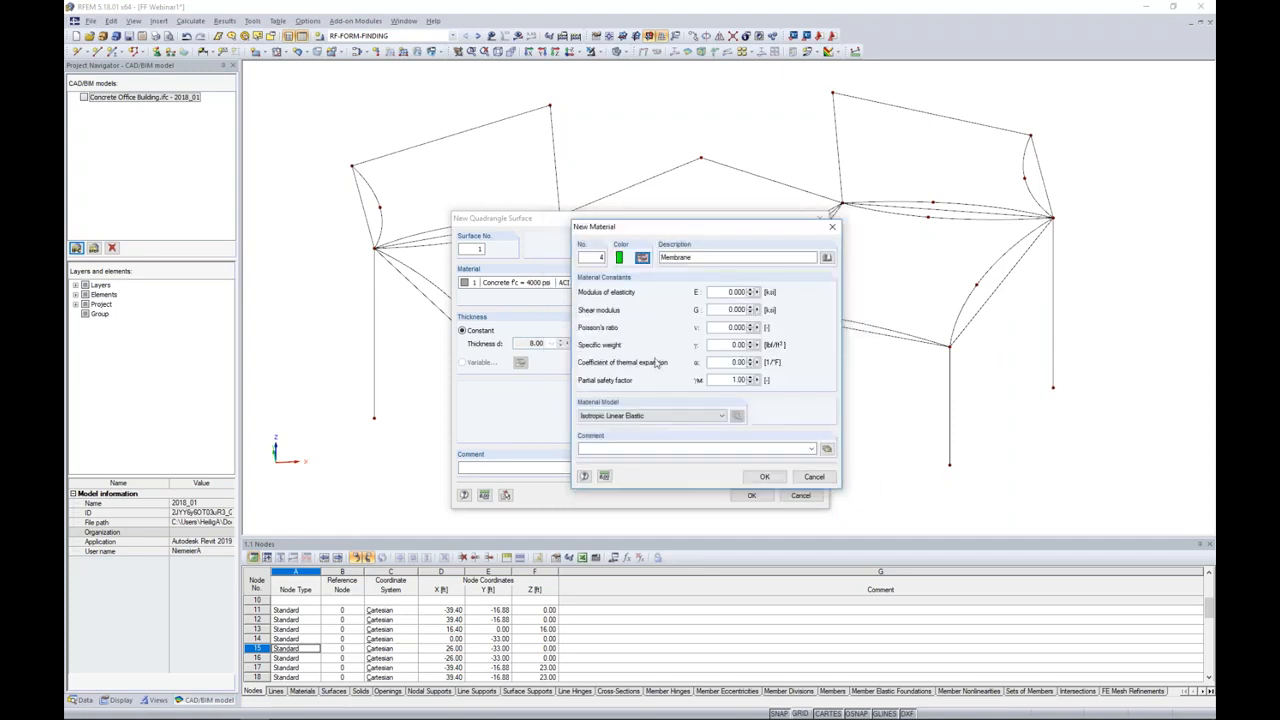
Step: Assign the Orthotropic Elastic 2D model with Ex and Ey 72 ksi, Gyz and Gxz 0.01 ksi, Gxy 7.25 ksi and Poisson's ratio νxy 0.3
click(665, 416)
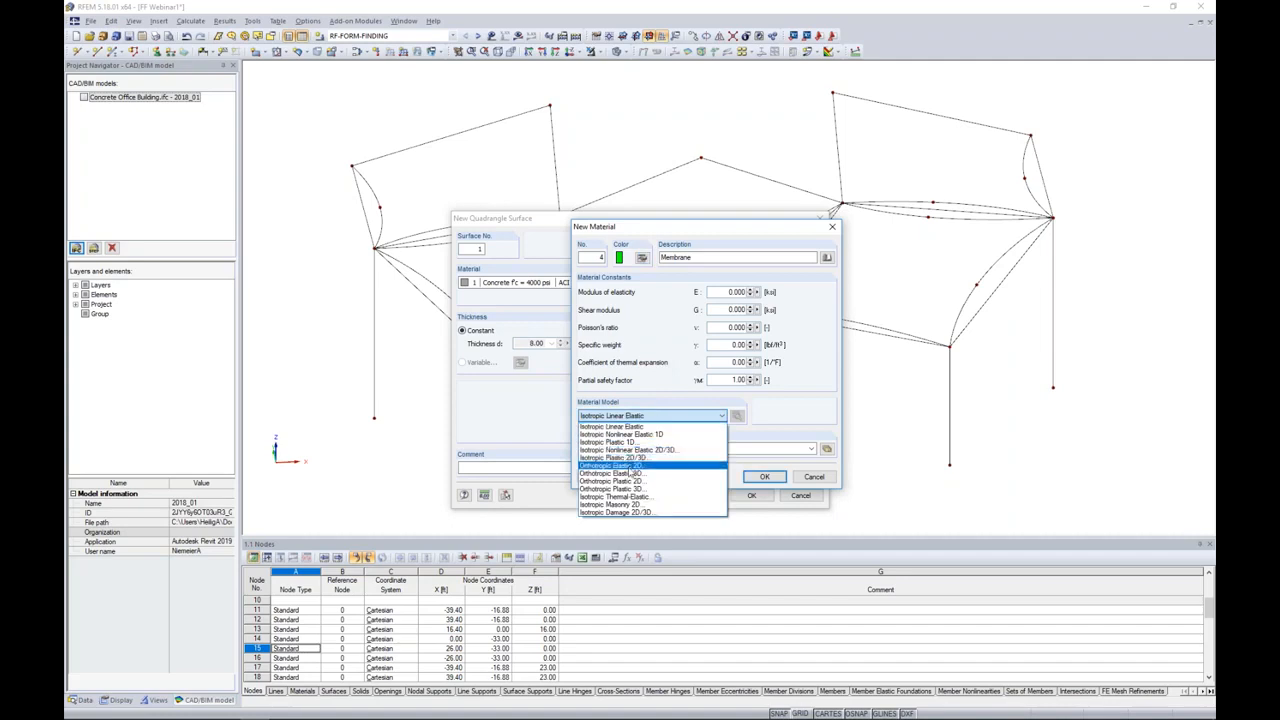
click(630, 468)
drag(710, 254, 632, 302)
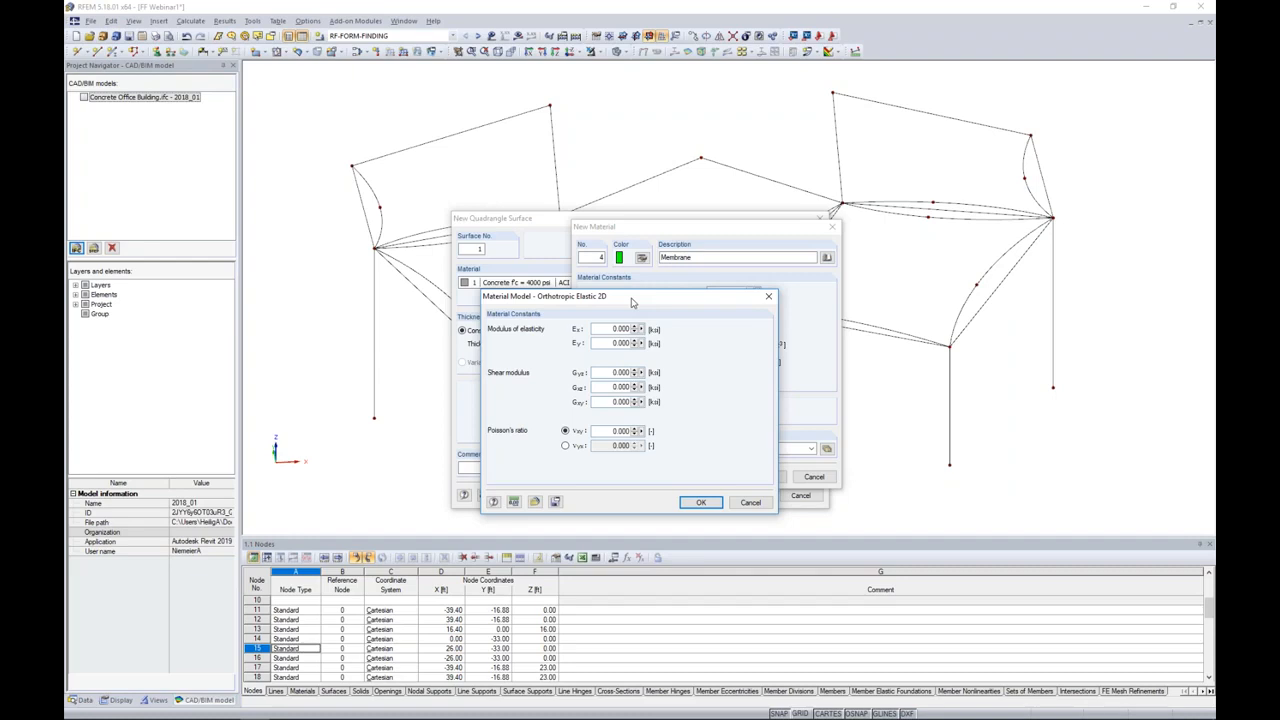
drag(610, 328, 646, 333)
text(72)
key(Tab)
text(72)
key(Tab)
text(0.01)
key(Tab)
text(0.01)
key(Tab)
text(0)
key(Tab)
text(0.3)
click(700, 502)
Step: Set the Membrane material's specific weight to 32 lbf/ft³ and accept the new material
double_click(738, 344)
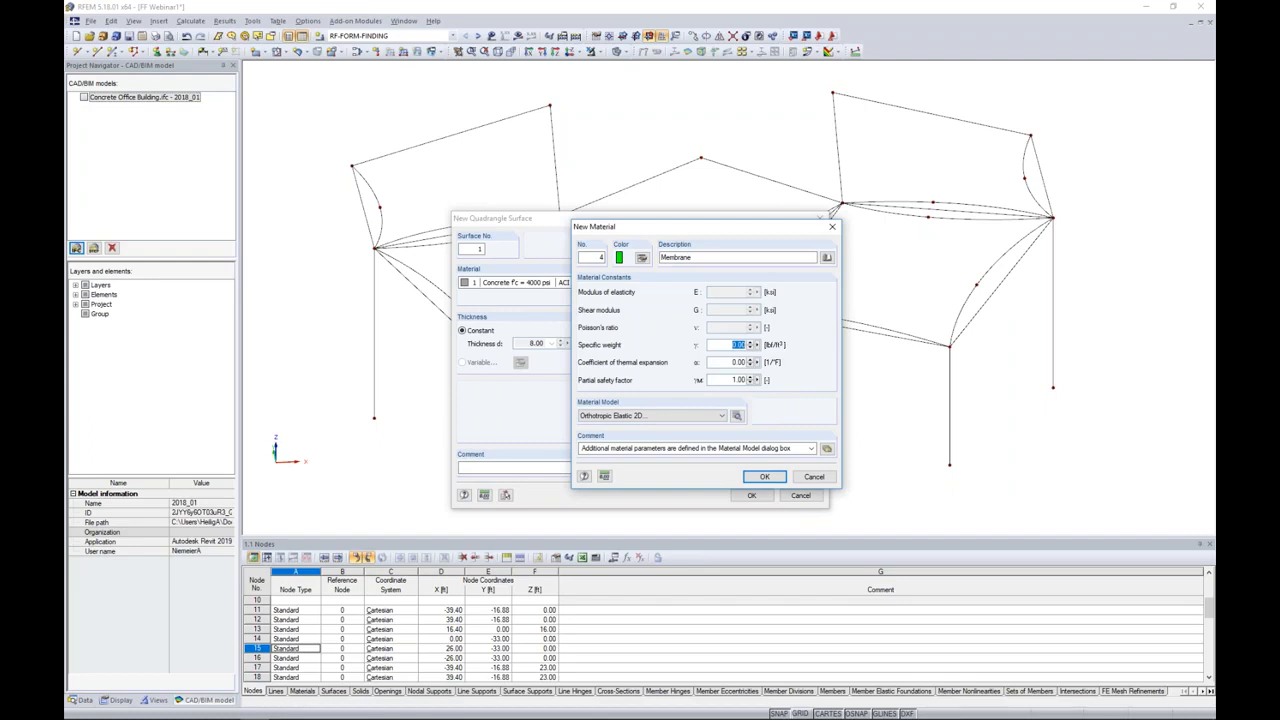
text(1)
click(731, 362)
click(765, 477)
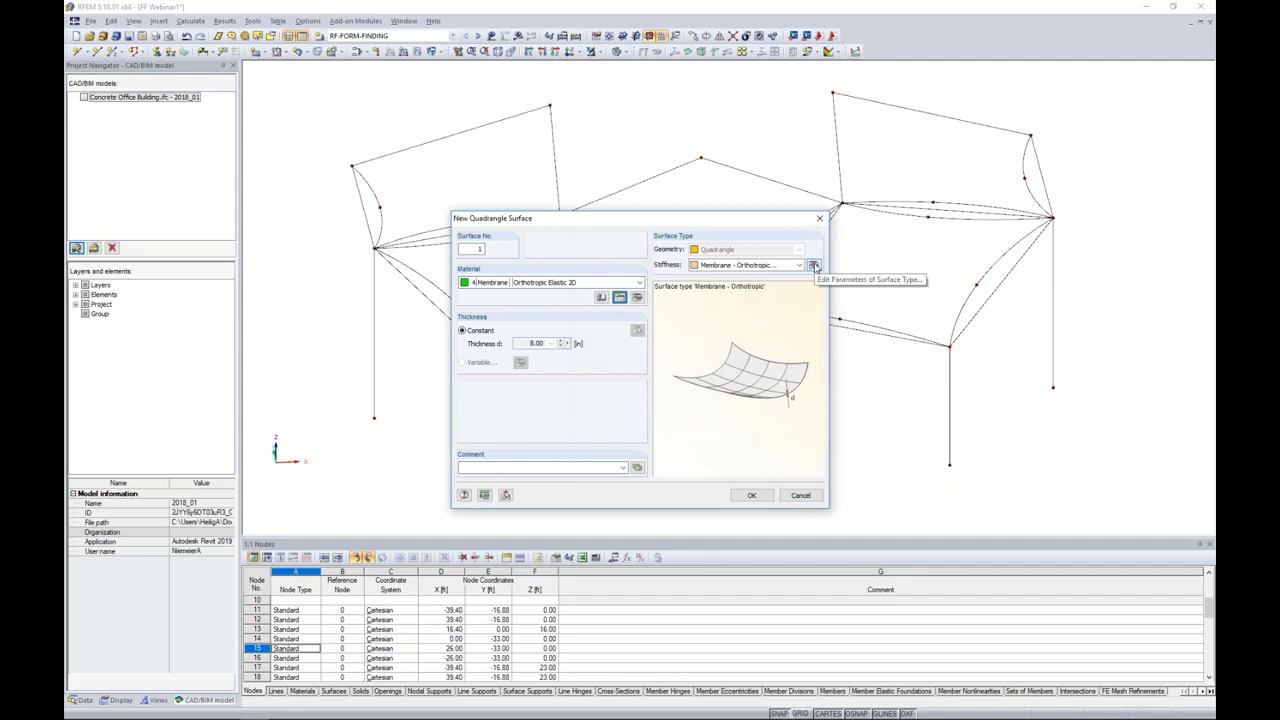
Step: Set the orthotropic membrane's constant thickness to 0.04 in and review its transformed stiffness matrix elements
click(814, 265)
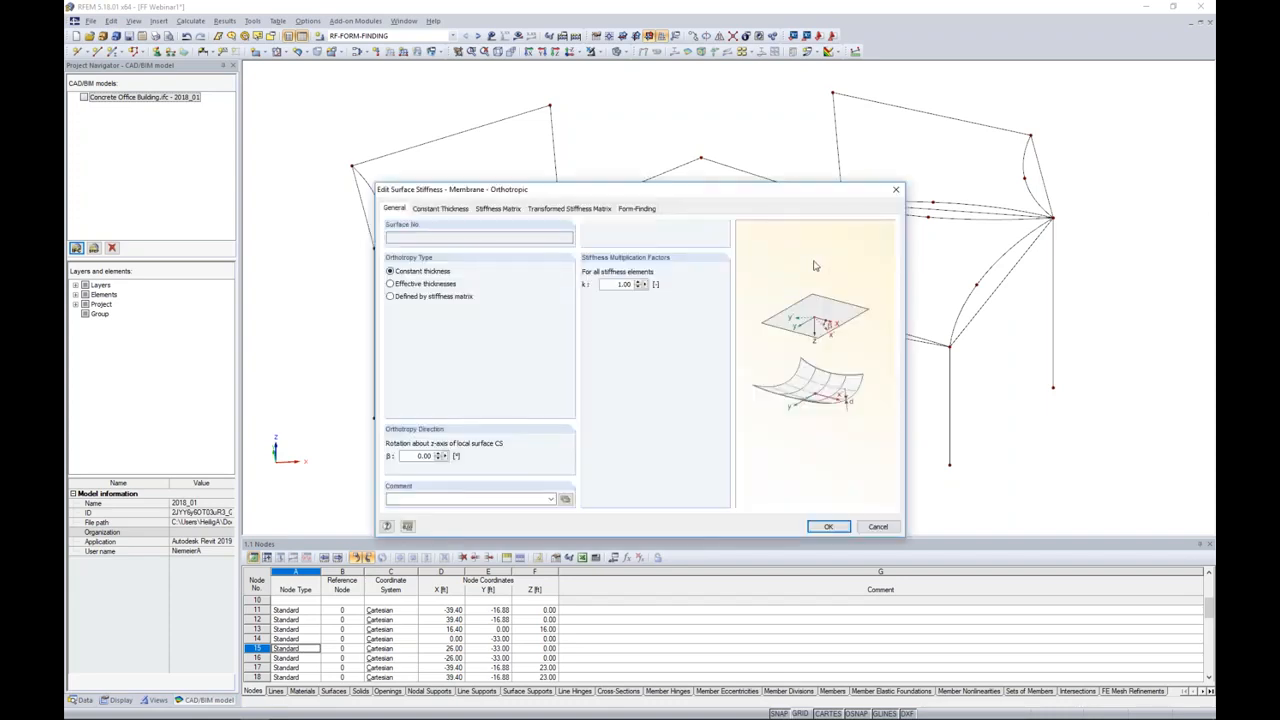
click(446, 209)
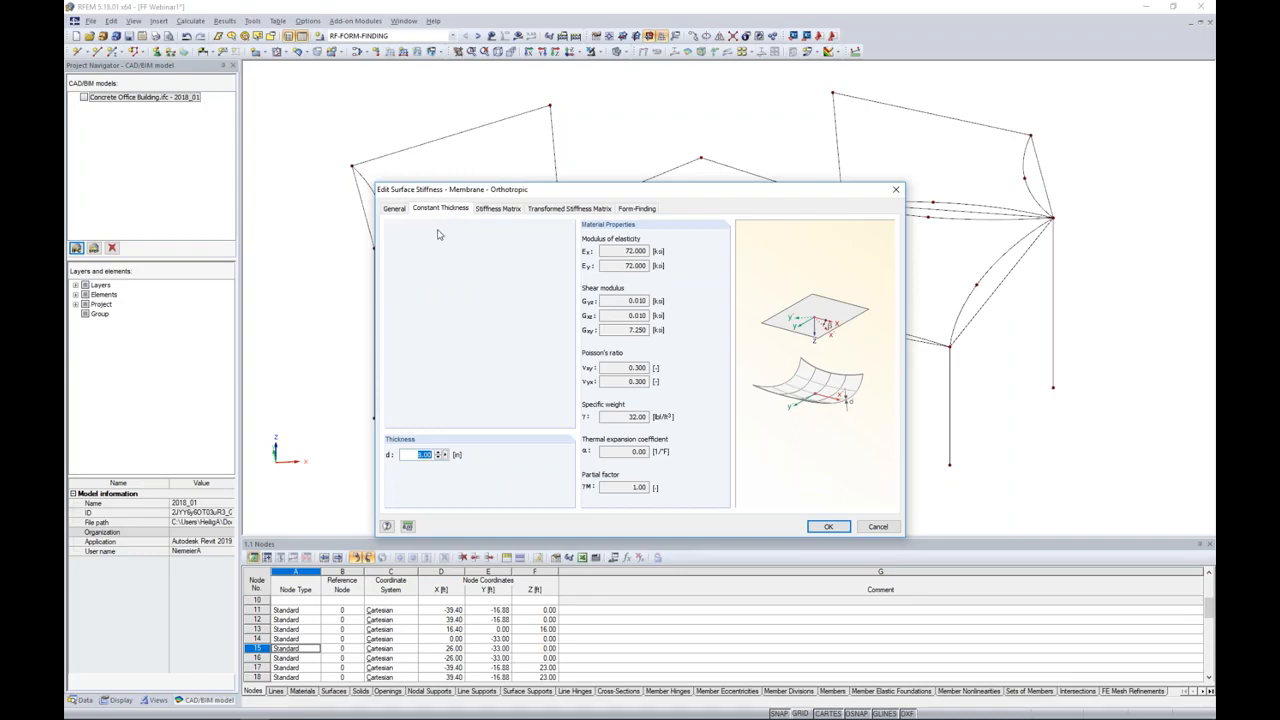
click(413, 455)
drag(413, 455, 459, 455)
text(0.04)
click(536, 211)
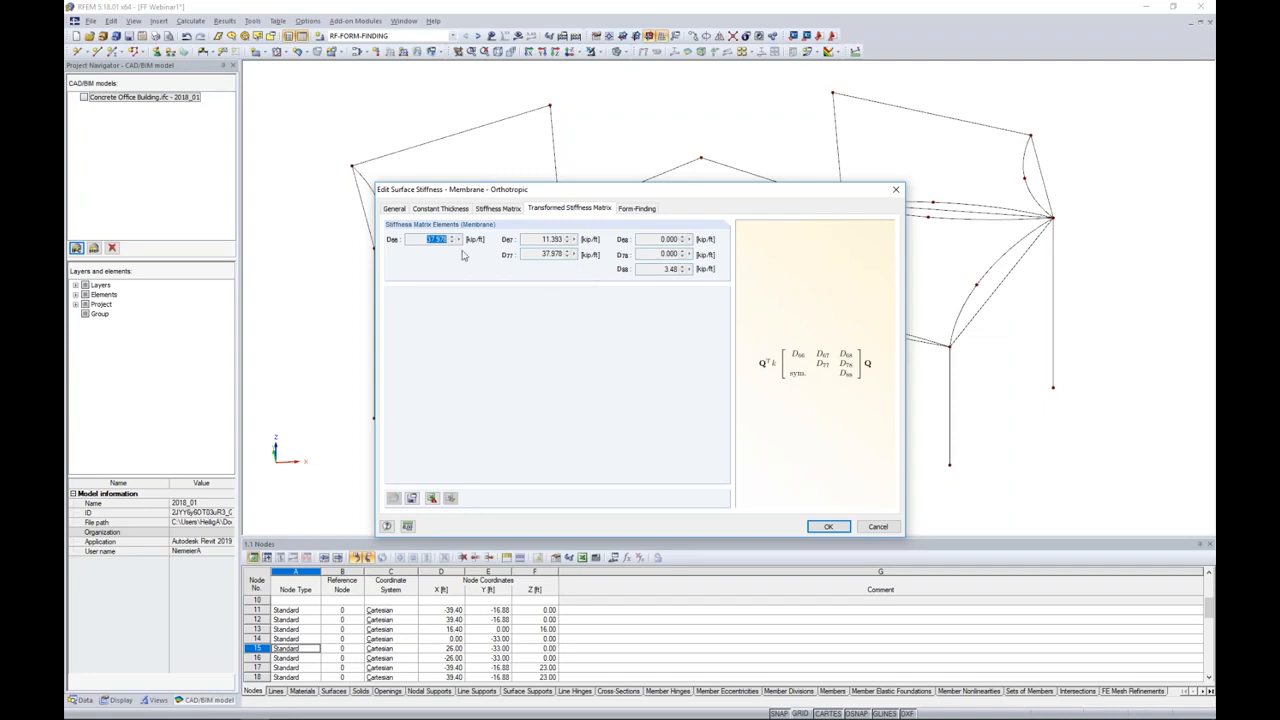
click(421, 246)
Step: Preview the Projection form-finding method, switch back to Standard, enter the warp-direction prestress force and accept the orthotropic membrane stiffness
click(630, 209)
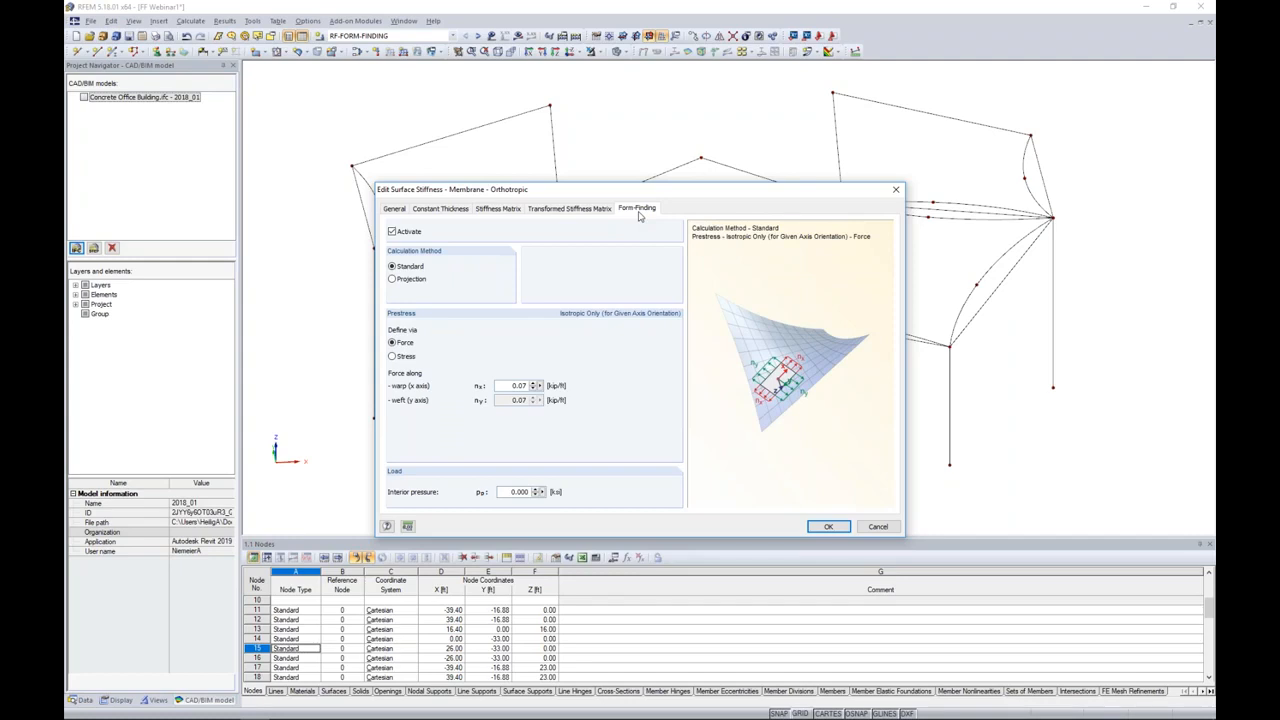
click(393, 280)
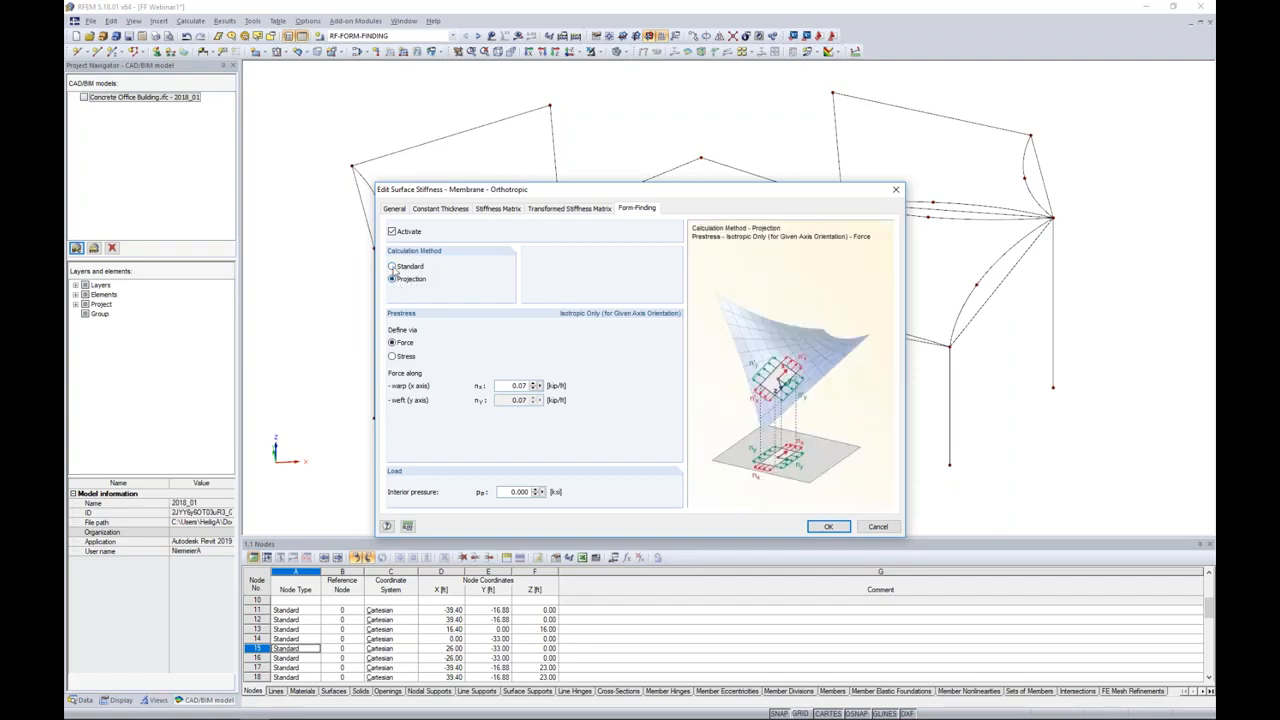
click(393, 267)
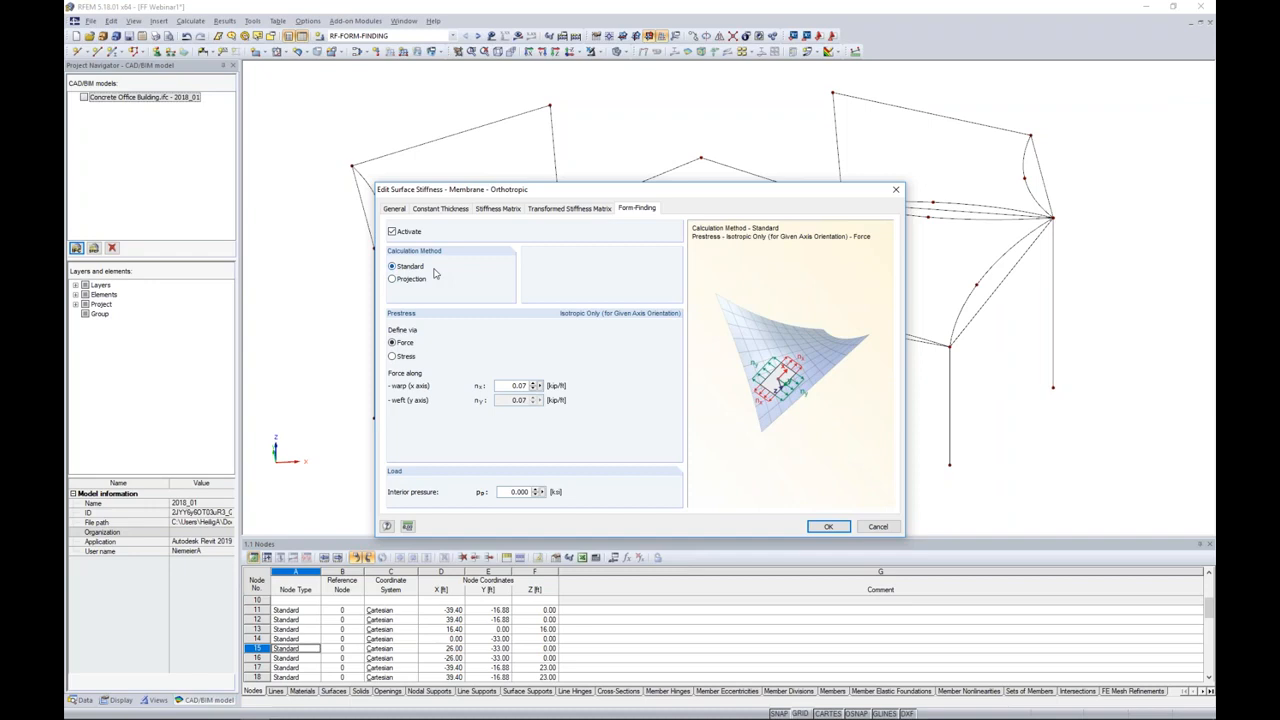
drag(510, 386, 547, 387)
text(0)
click(828, 526)
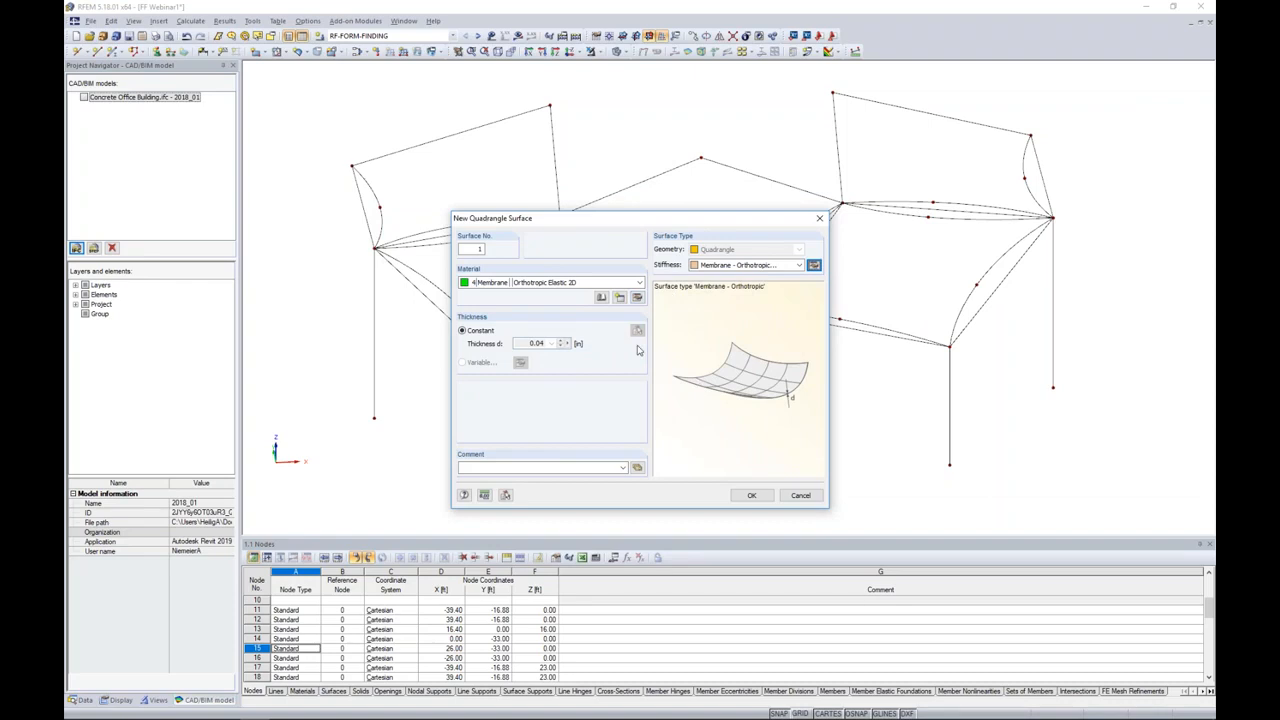
Step: Accept the quadrangle surface settings and create the rear-left membrane from its two straight edges and two arcs
click(751, 495)
drag(367, 147, 281, 93)
ctrl+middle_drag(510, 243, 517, 310)
click(437, 166)
click(390, 207)
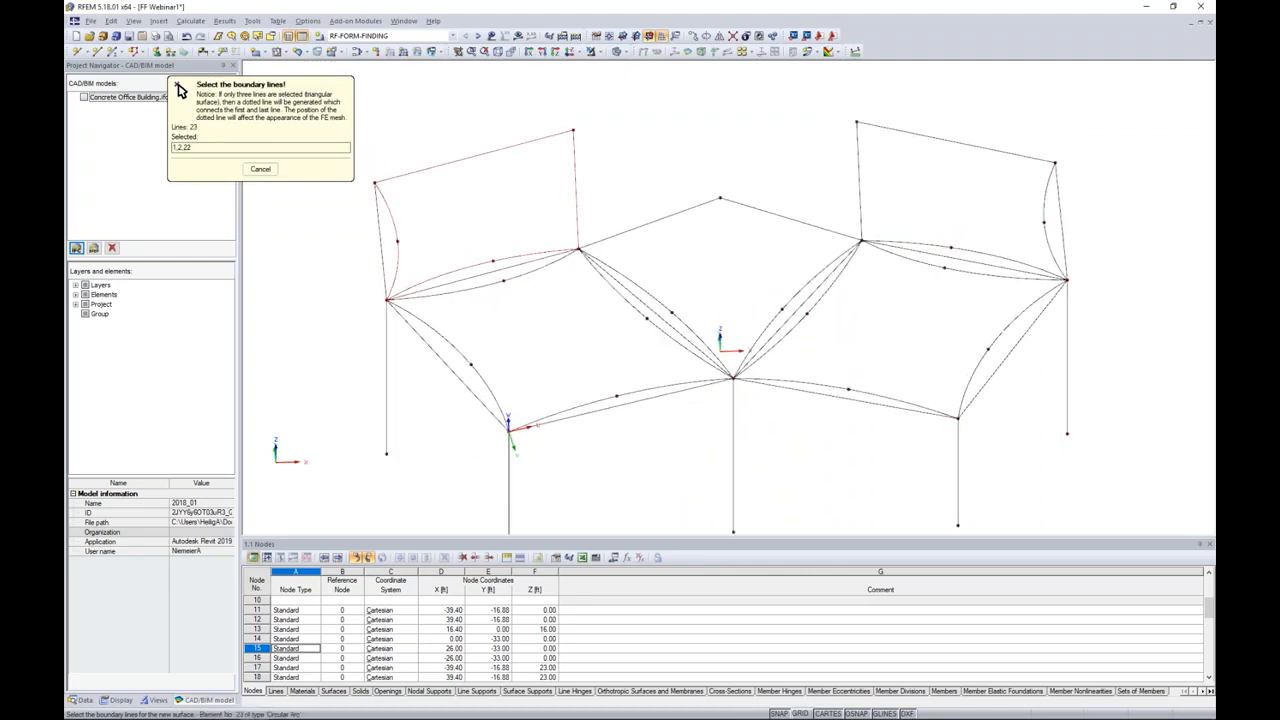
click(450, 270)
Step: Create the front-left and central membrane surfaces from their boundary lines
click(455, 288)
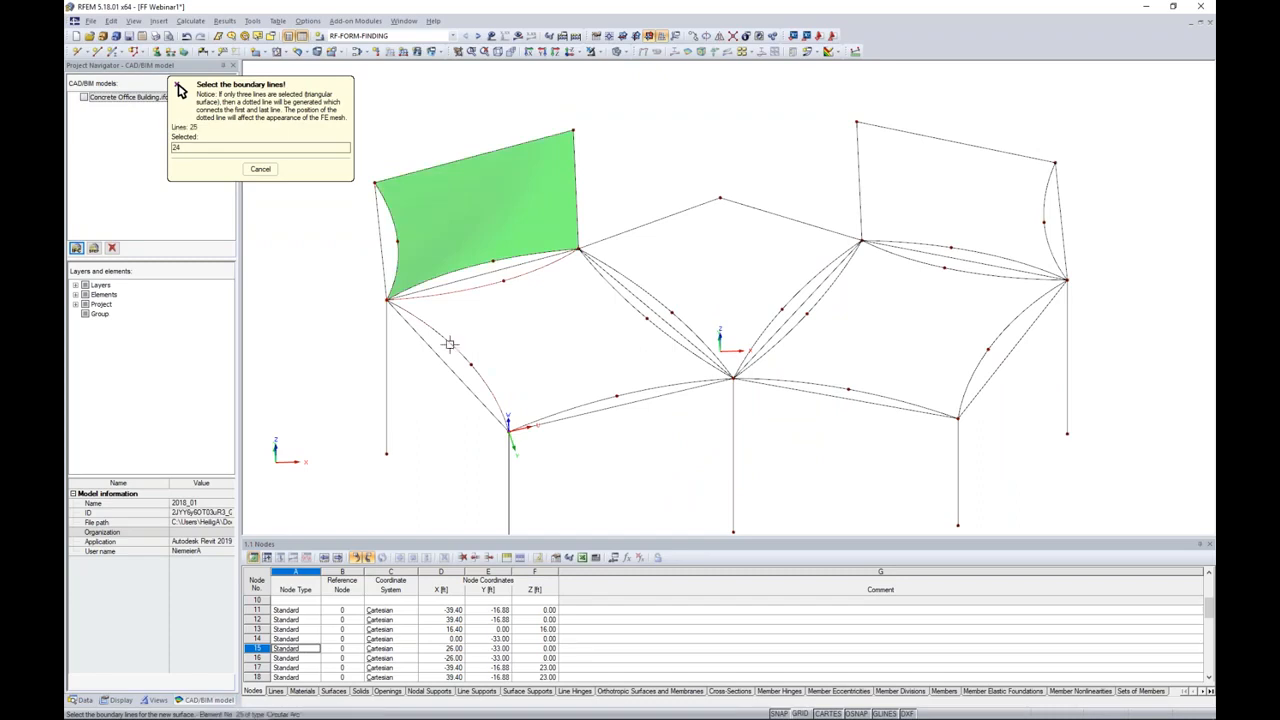
click(566, 406)
click(675, 327)
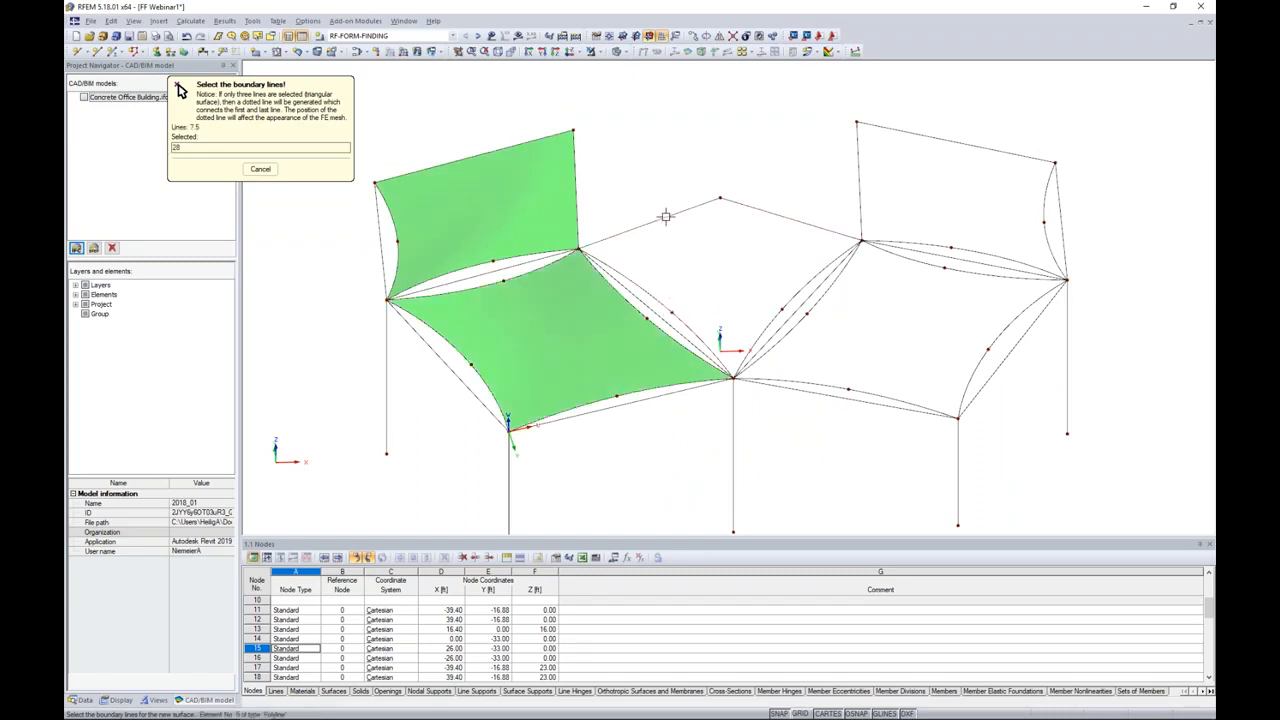
Step: Create the front-right and rear-right membrane surfaces from their boundary lines and end surface creation
click(813, 303)
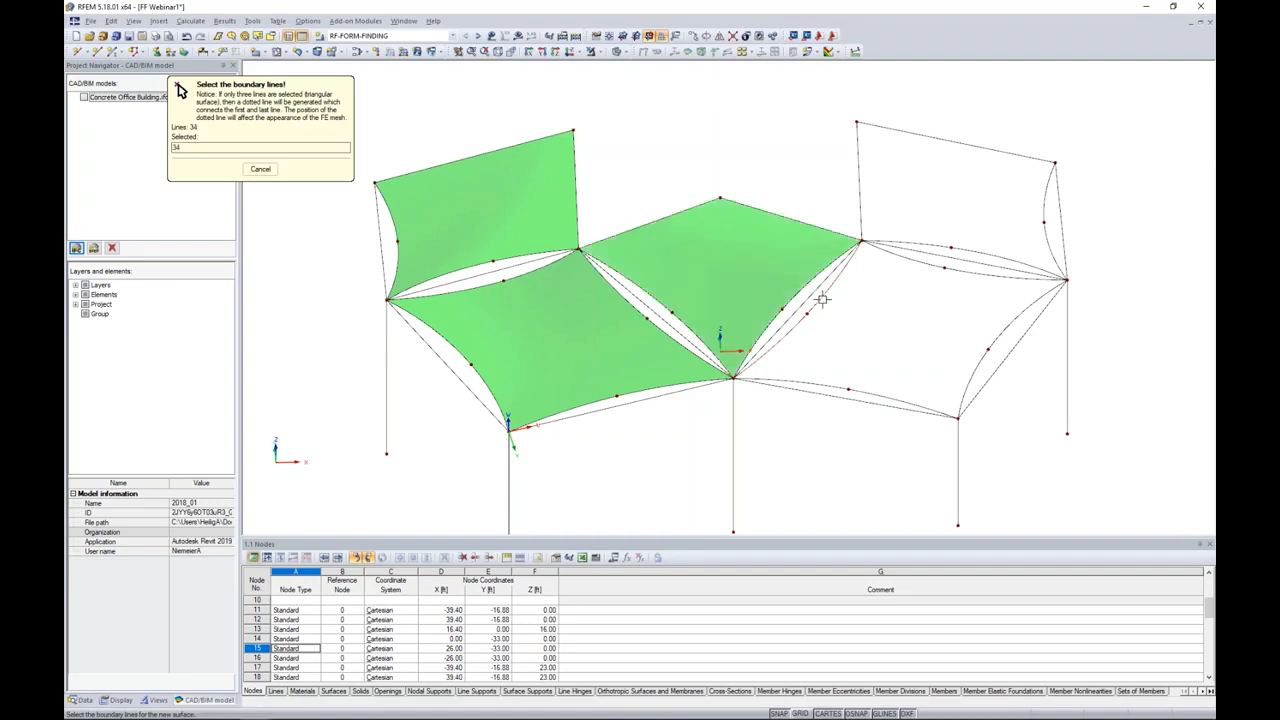
click(835, 386)
click(983, 303)
click(963, 269)
click(948, 247)
click(860, 206)
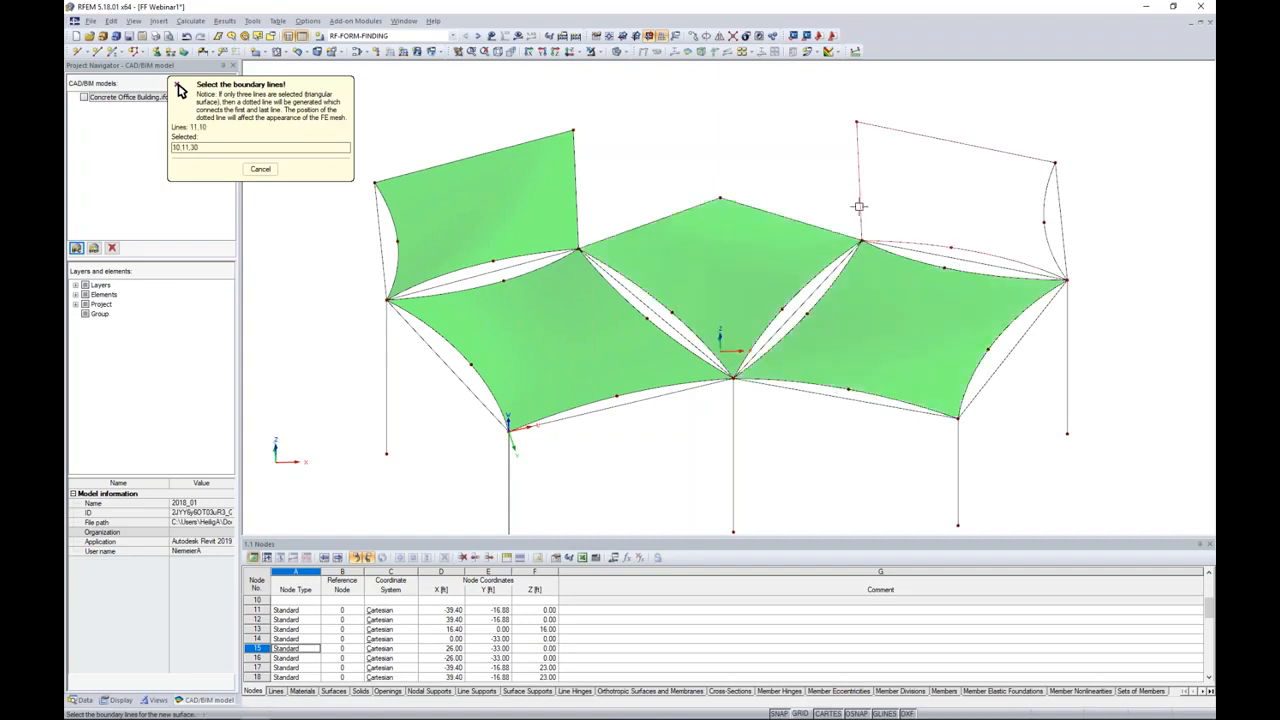
click(1035, 209)
key(Escape)
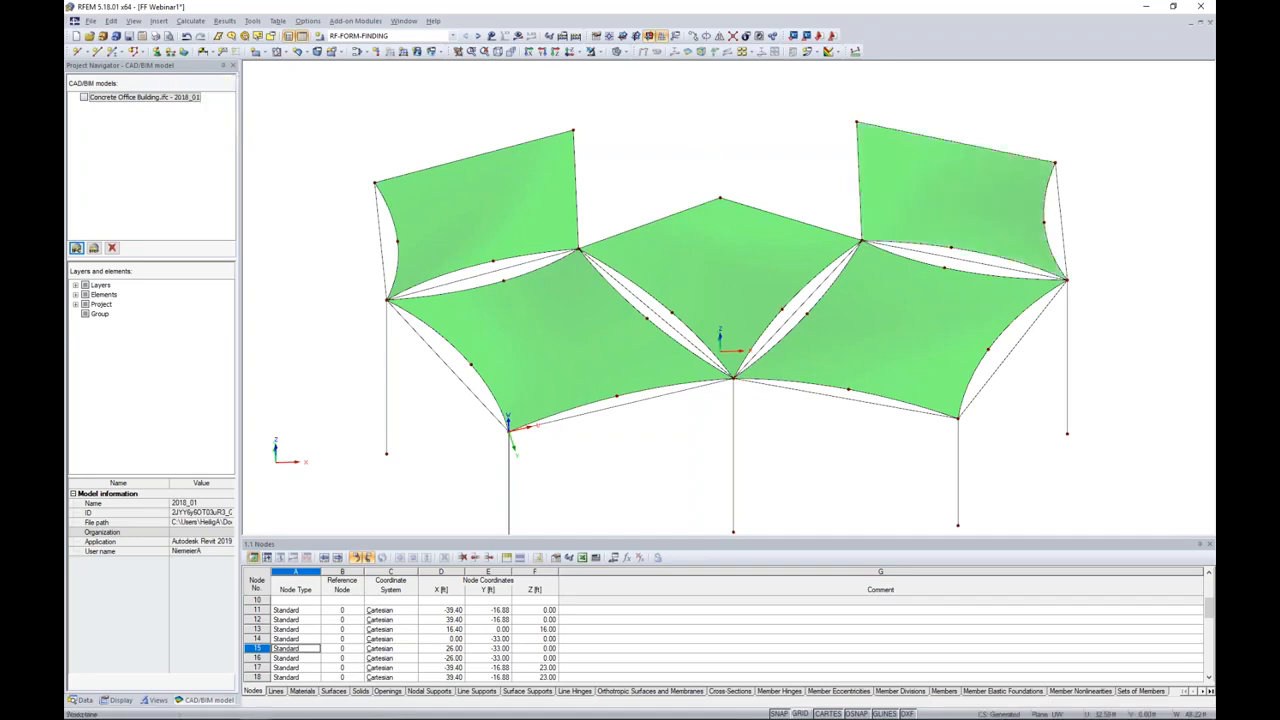
Step: Show the Concrete Office Building reference model to check the membranes against the facade, and hide it again
ctrl+middle_drag(767, 420, 756, 317)
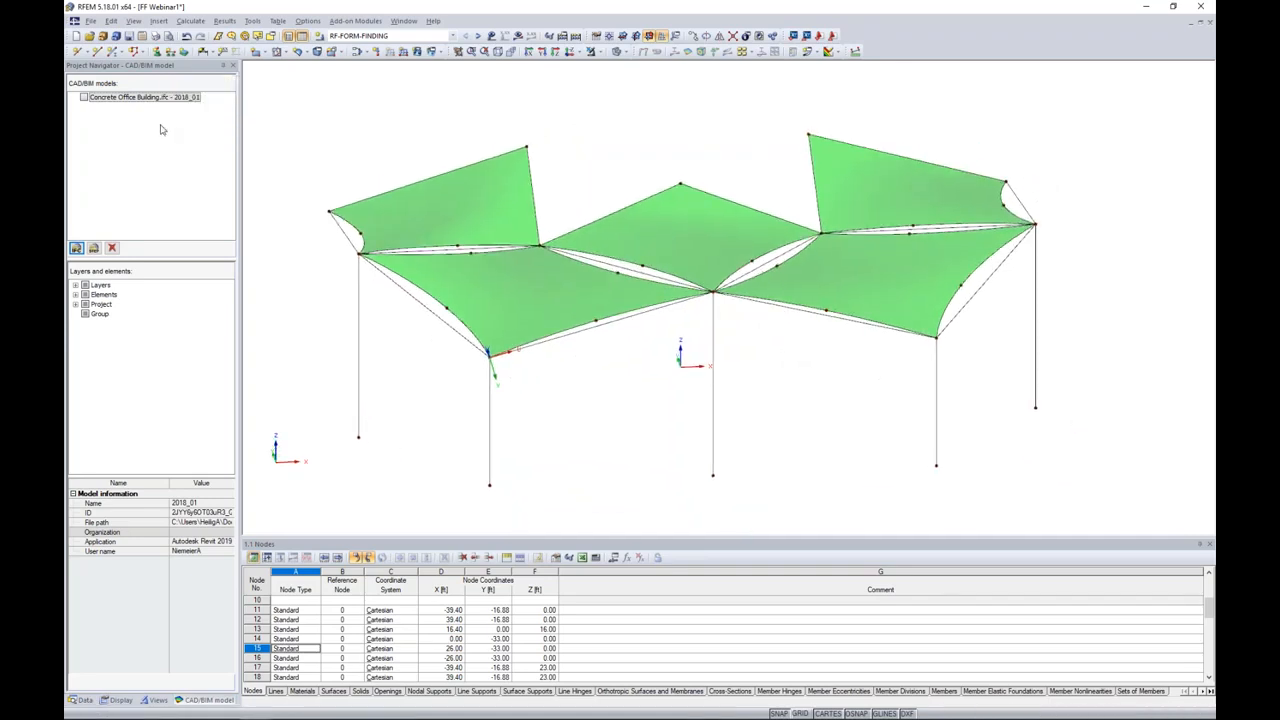
click(84, 97)
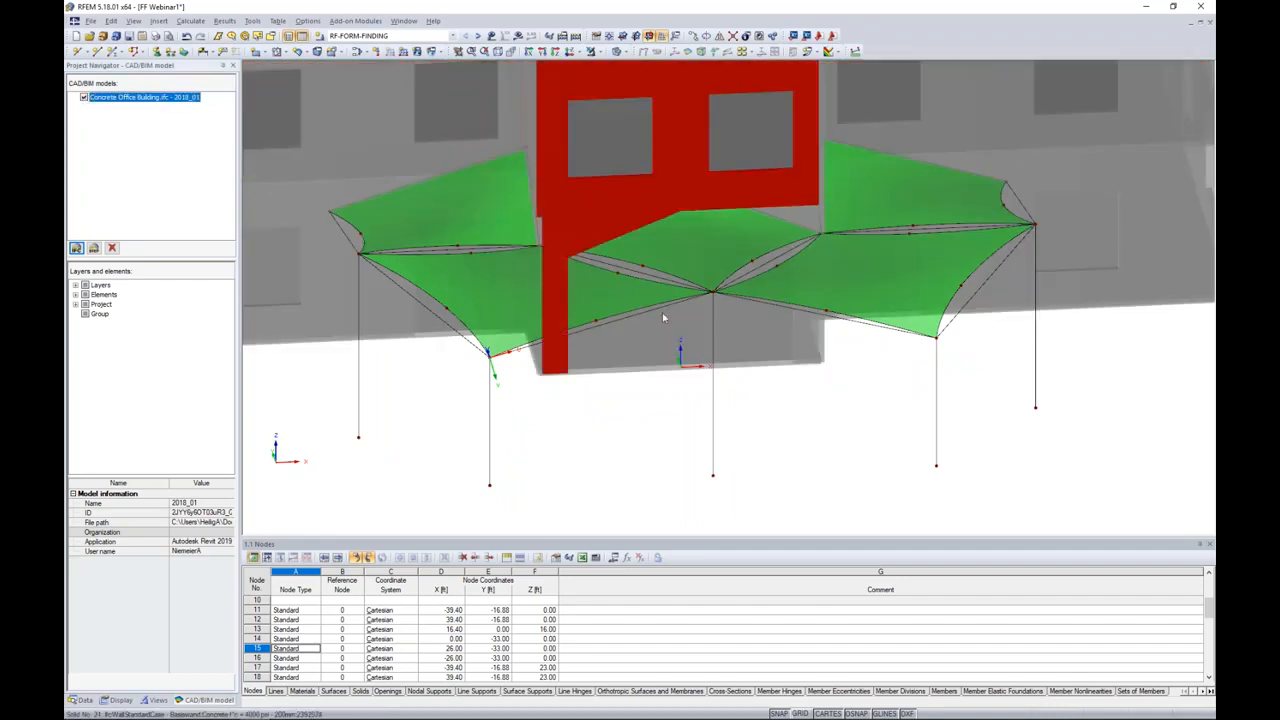
ctrl+middle_drag(585, 414, 606, 394)
click(84, 99)
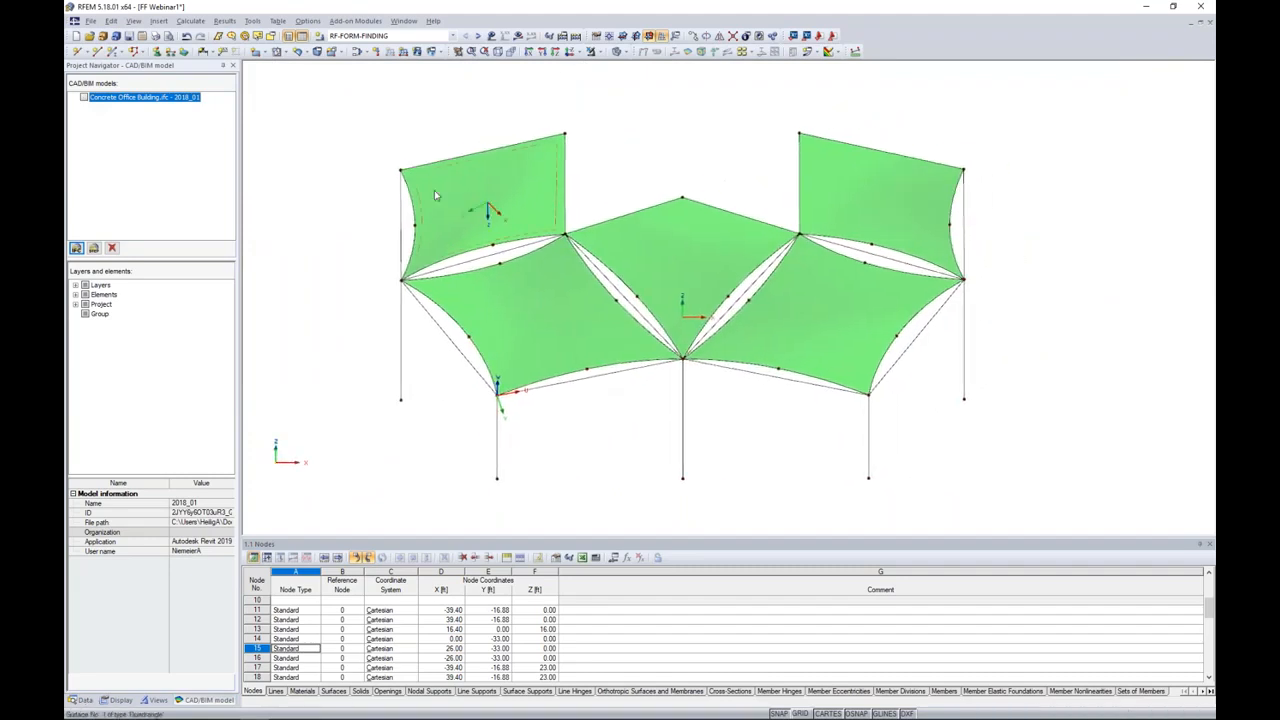
Step: Select all five membrane surfaces and limit the visibility to the selected objects
click(490, 212)
ctrl+click(568, 307)
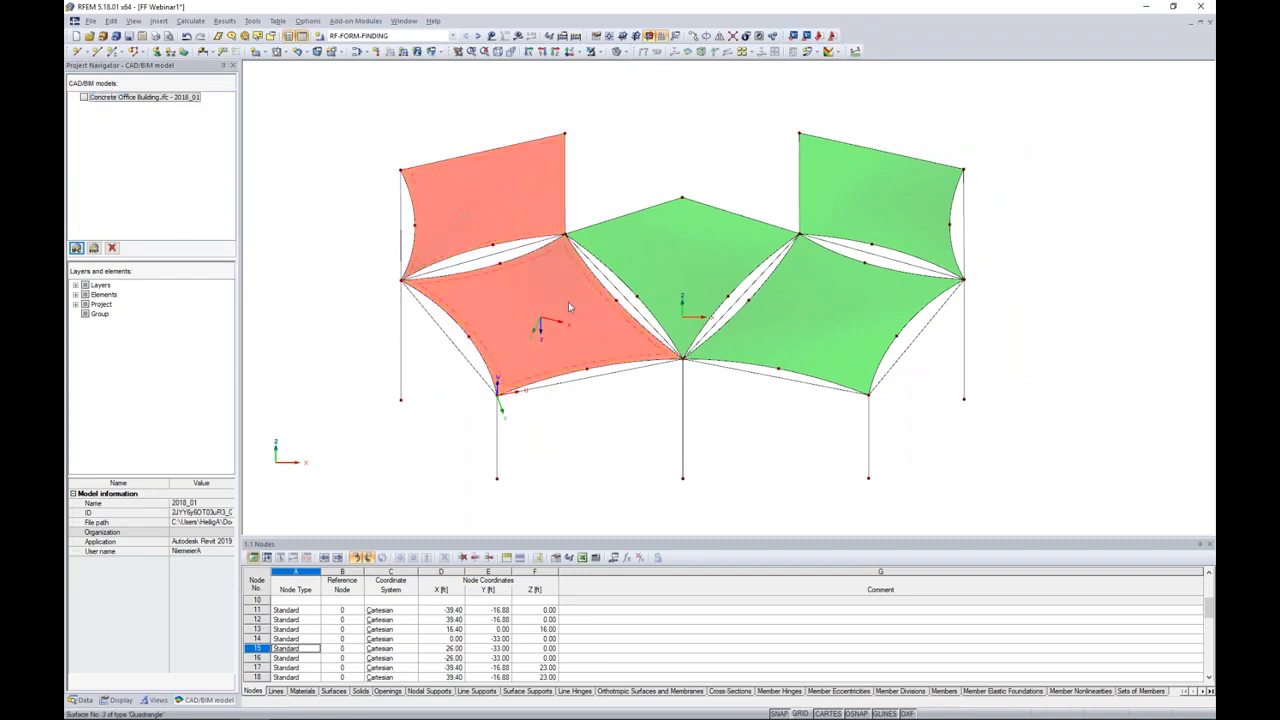
ctrl+click(684, 252)
ctrl+click(826, 314)
ctrl+click(850, 225)
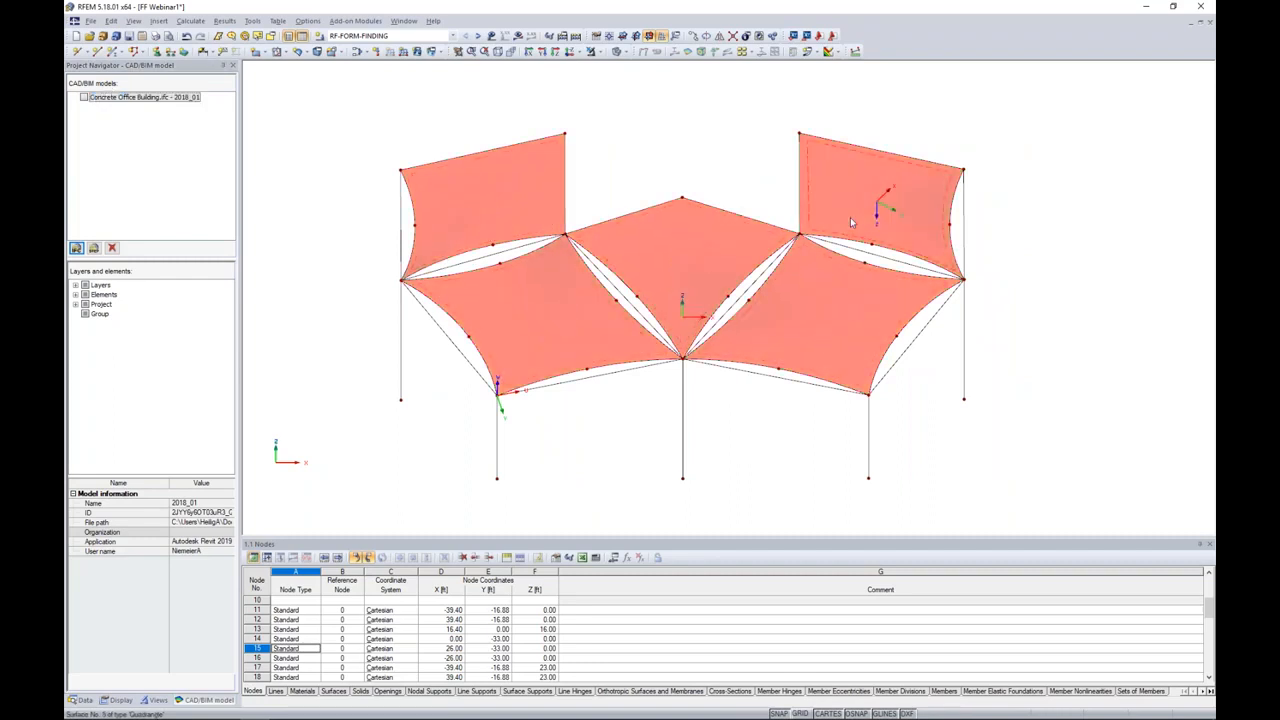
click(602, 53)
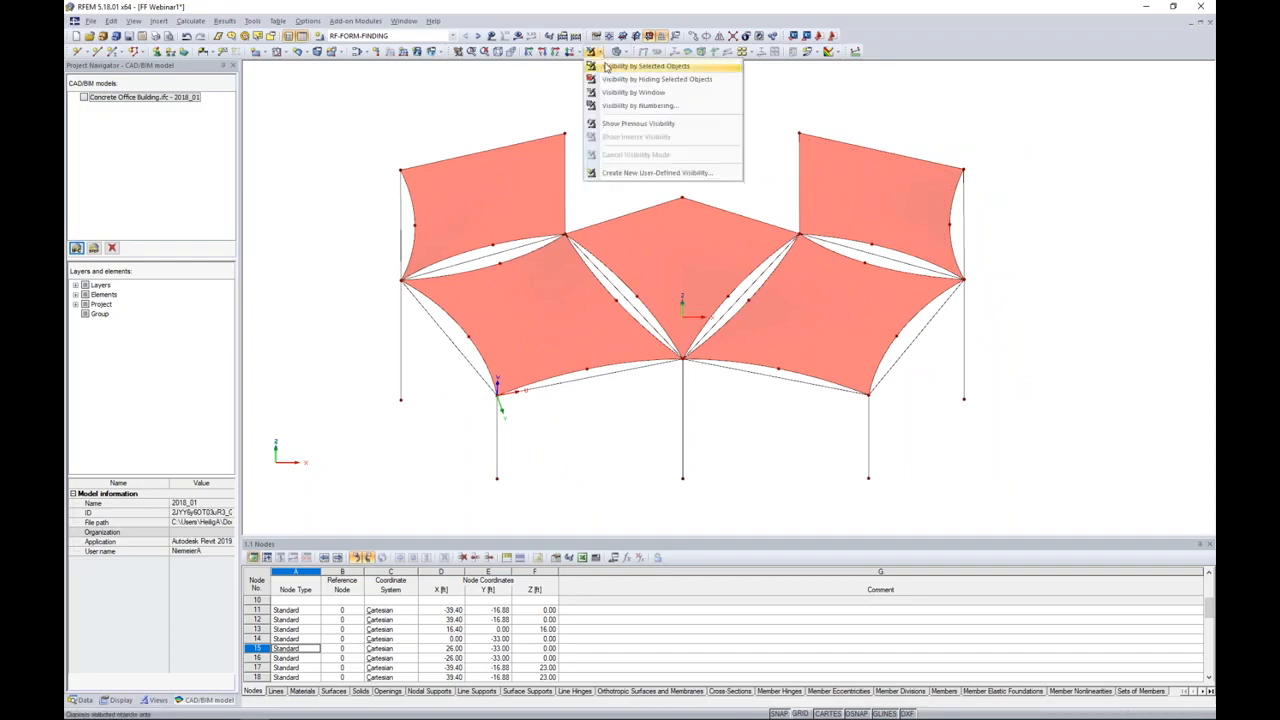
click(606, 67)
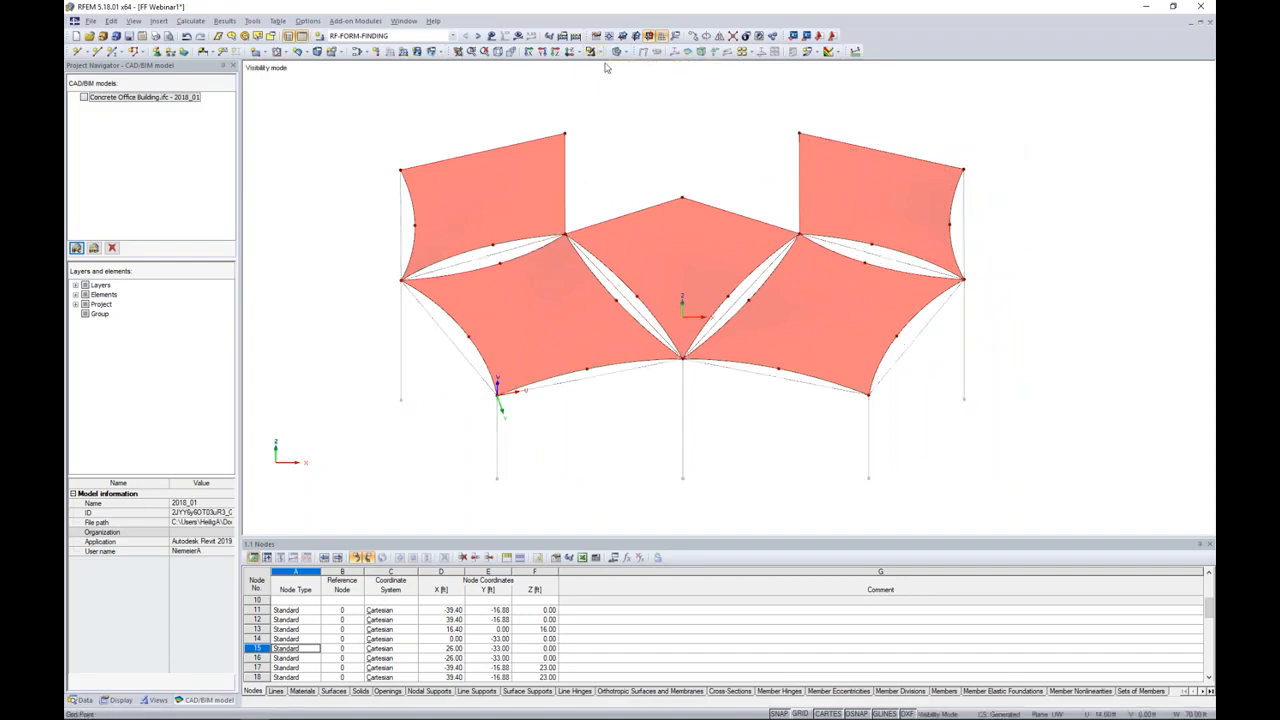
Step: Window-select all visible membranes with their boundary lines and open the selected lines for editing
click(1005, 362)
drag(1044, 484, 344, 91)
click(690, 468)
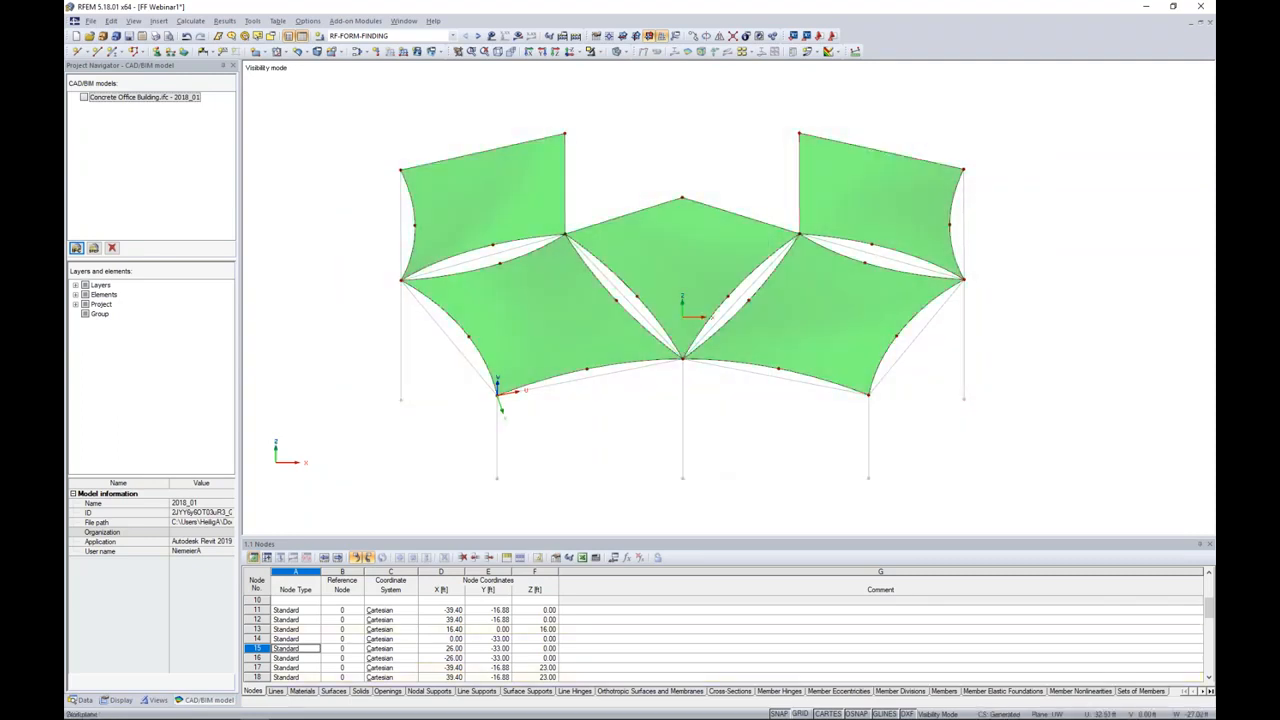
drag(892, 500, 849, 457)
drag(996, 410, 967, 387)
drag(1046, 478, 377, 91)
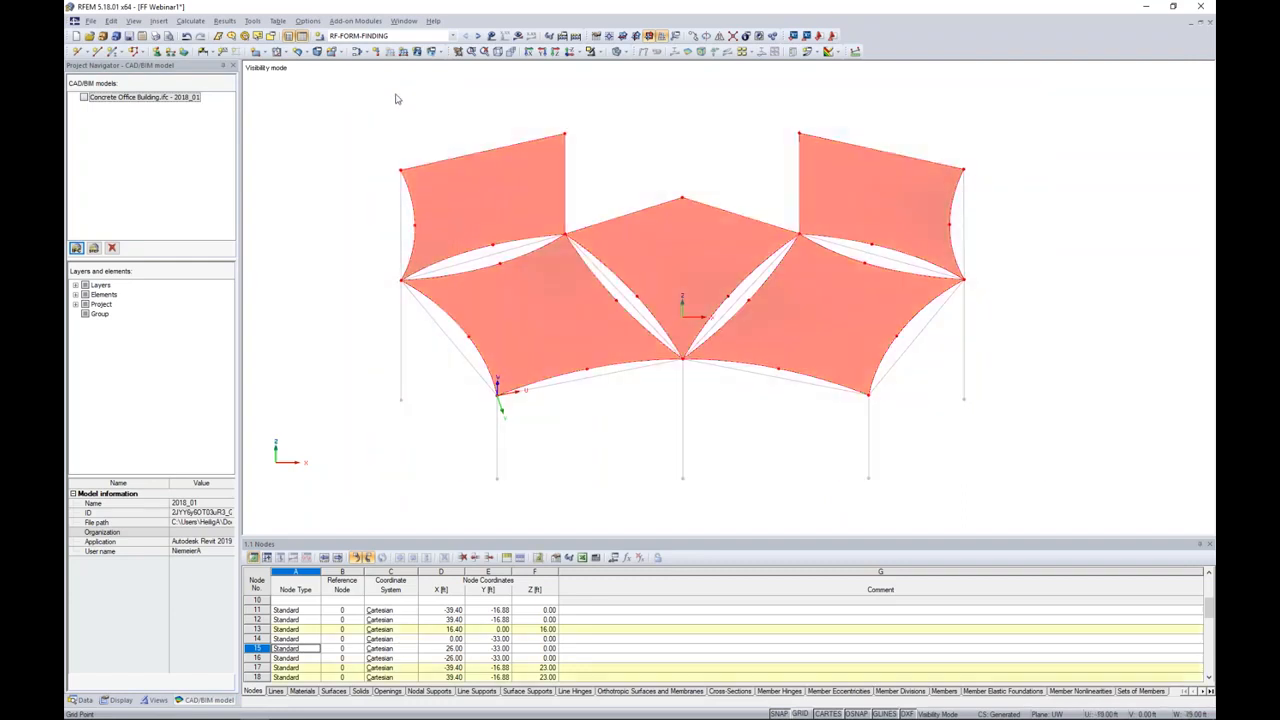
right_click(566, 180)
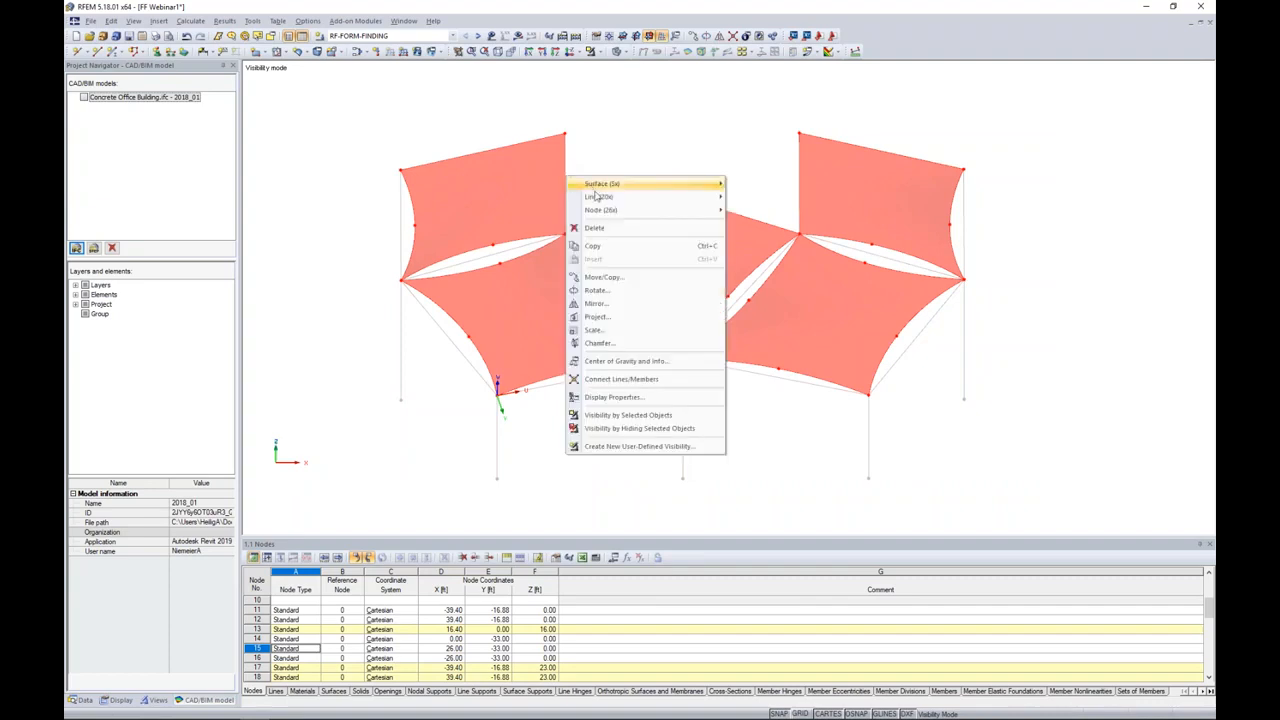
mouse_move(597, 198)
click(751, 198)
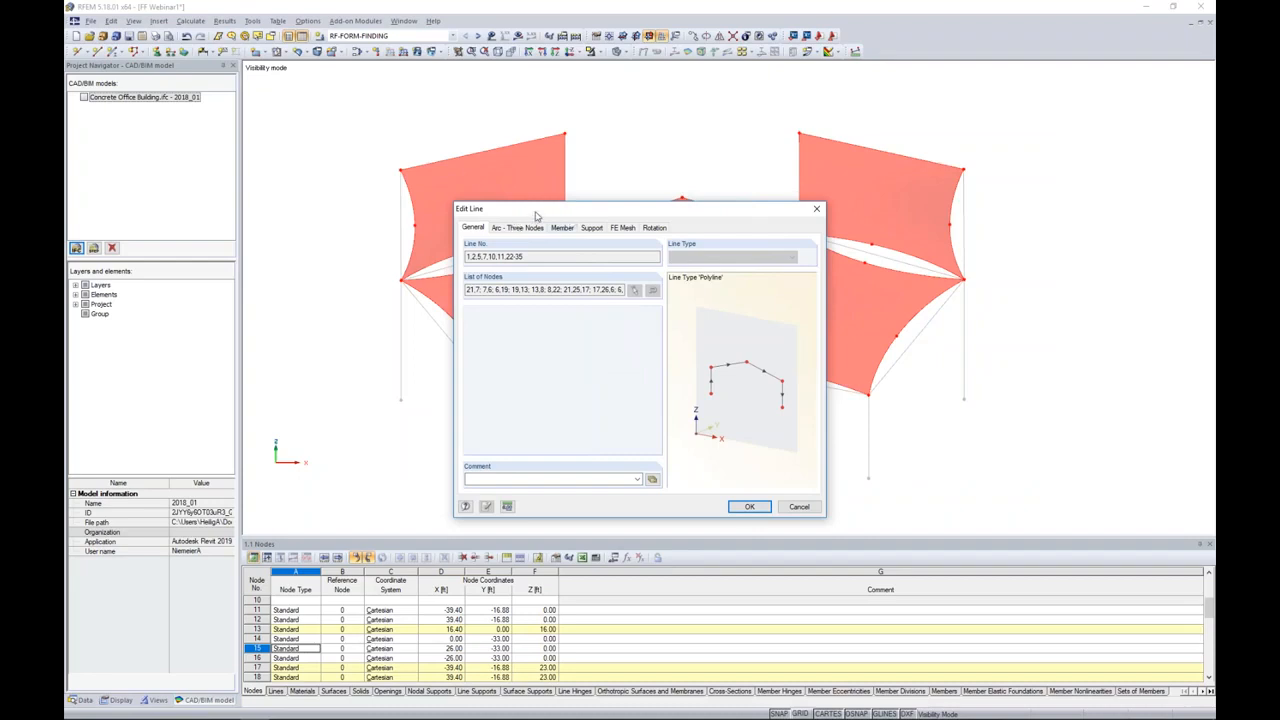
Step: Make a member available on the selected boundary lines and set its member type to Cable
click(562, 228)
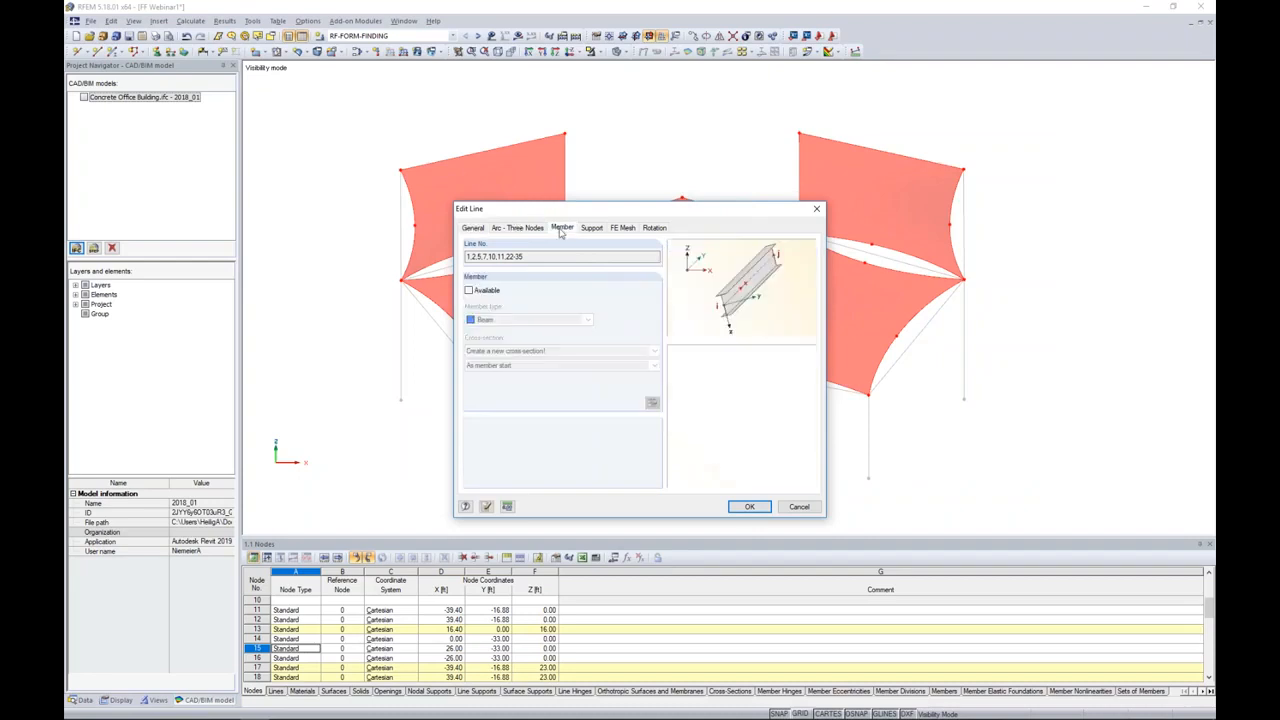
click(471, 291)
drag(607, 211, 740, 216)
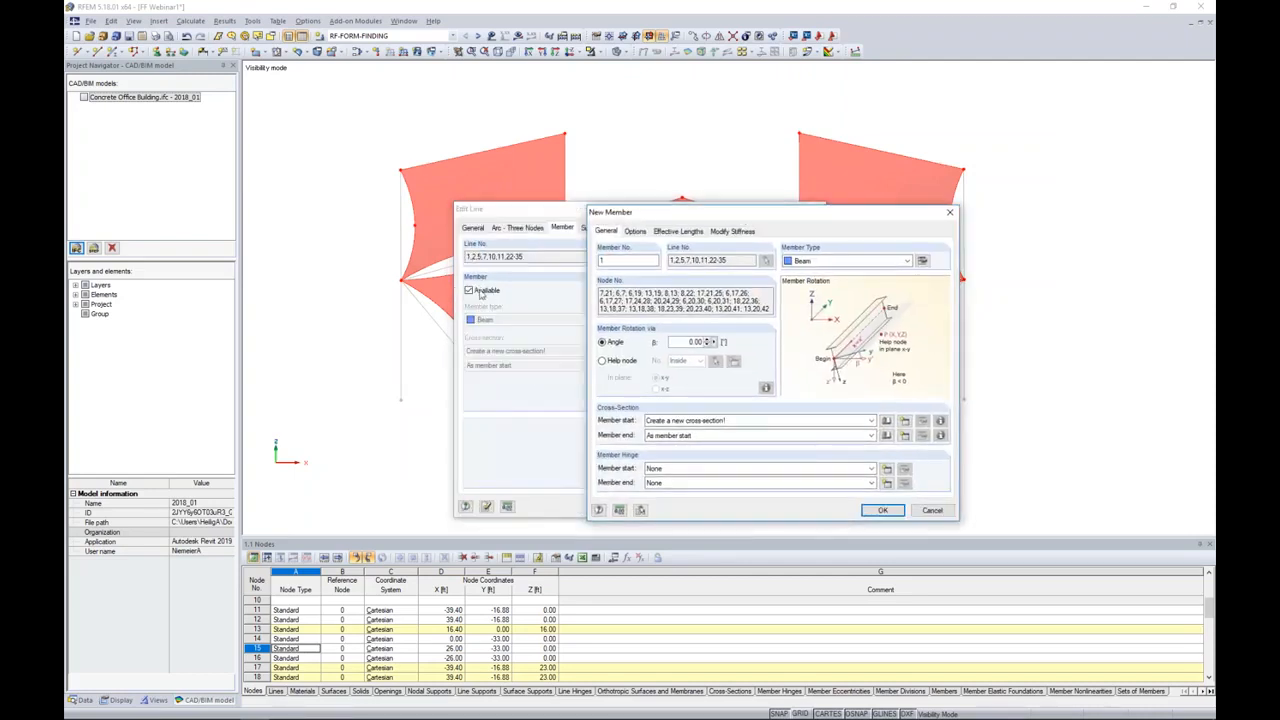
drag(710, 214, 565, 191)
click(673, 239)
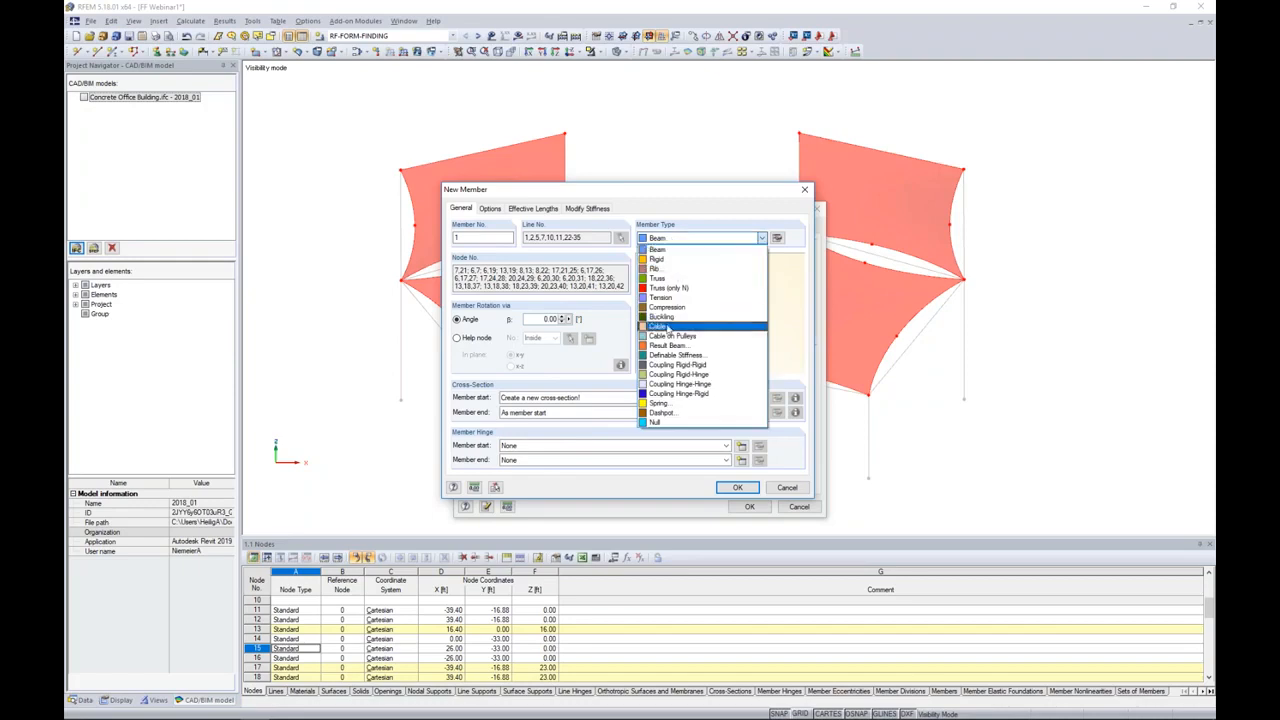
click(668, 327)
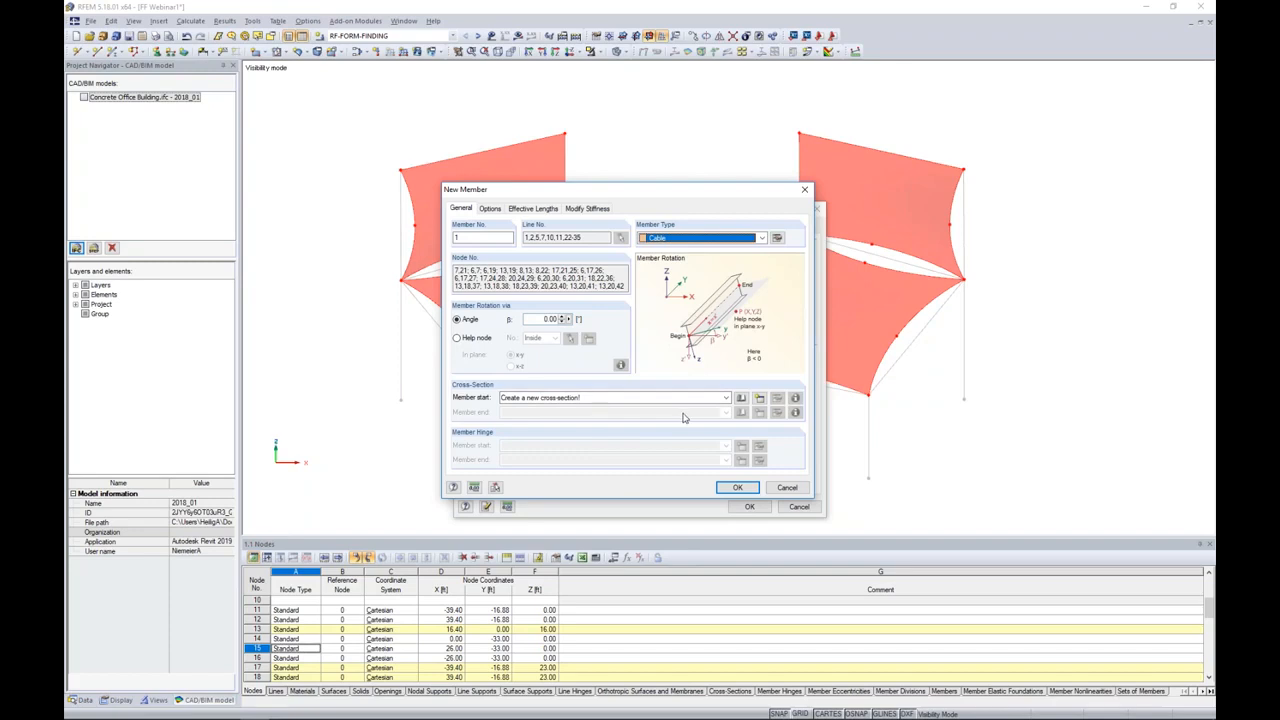
Step: Choose the AISC solid round bar RB 1/2 from the cross-section library for the cable members
click(741, 398)
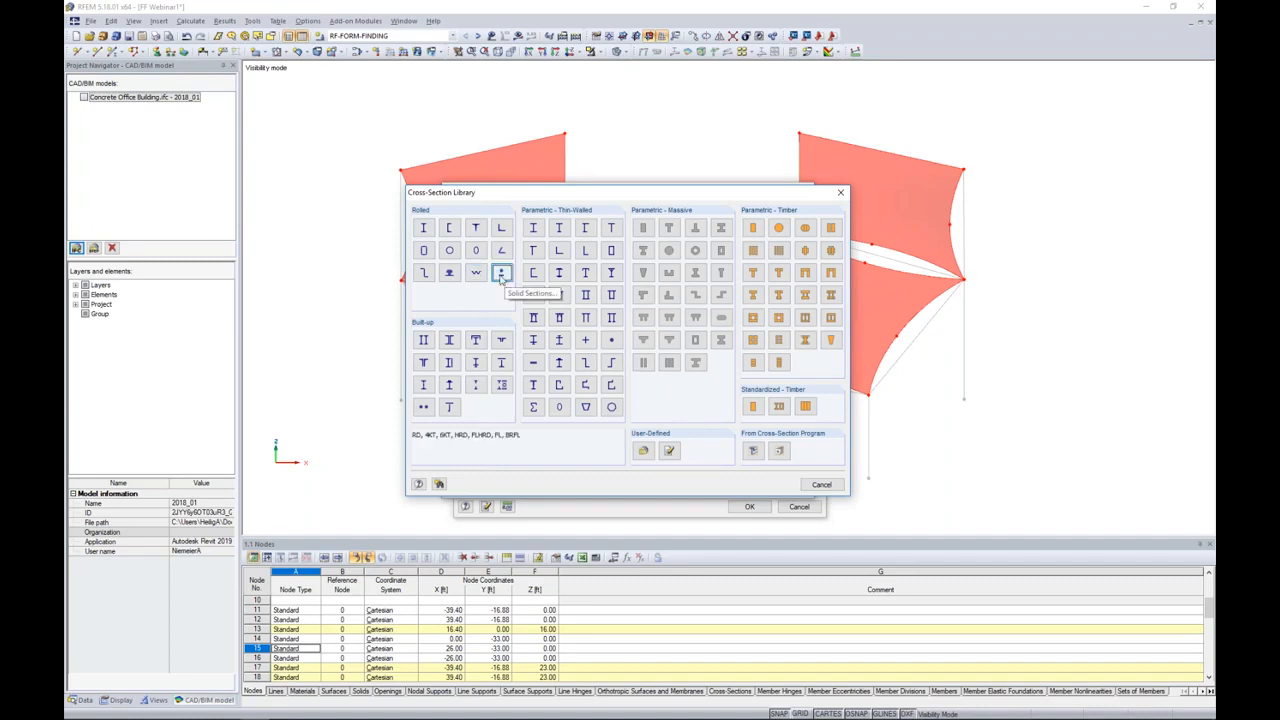
key(Escape)
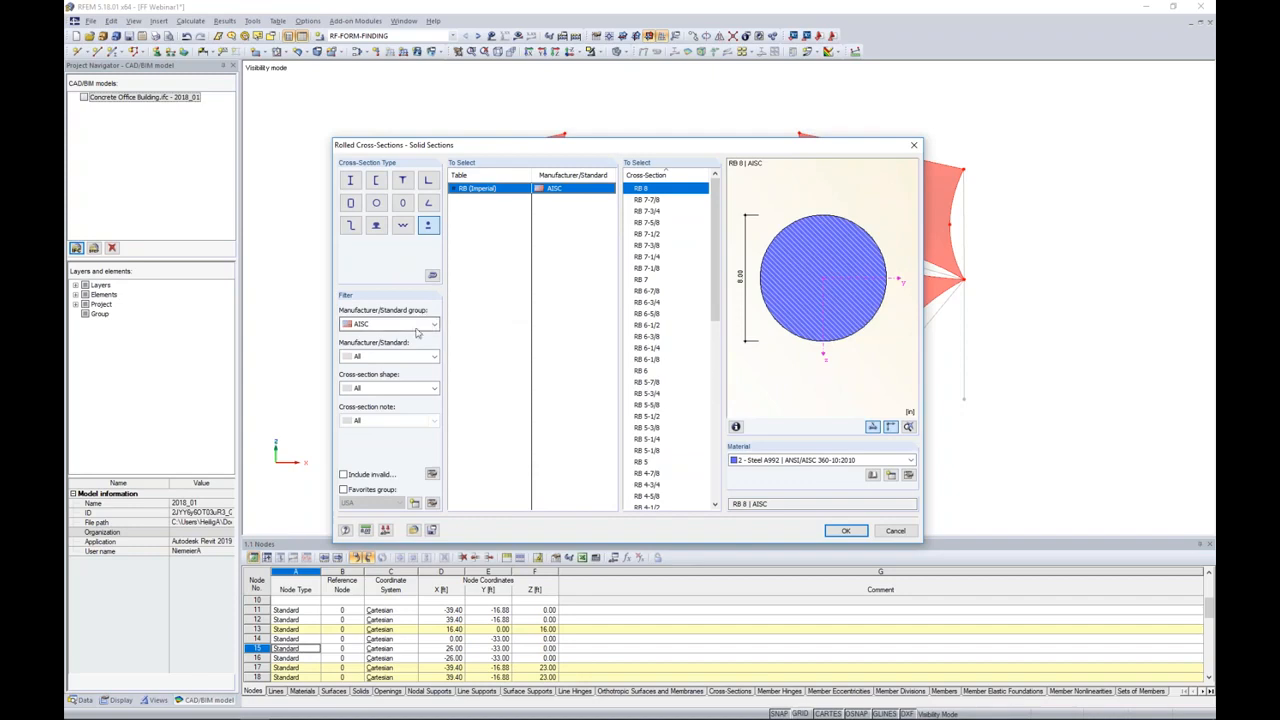
drag(714, 240, 709, 426)
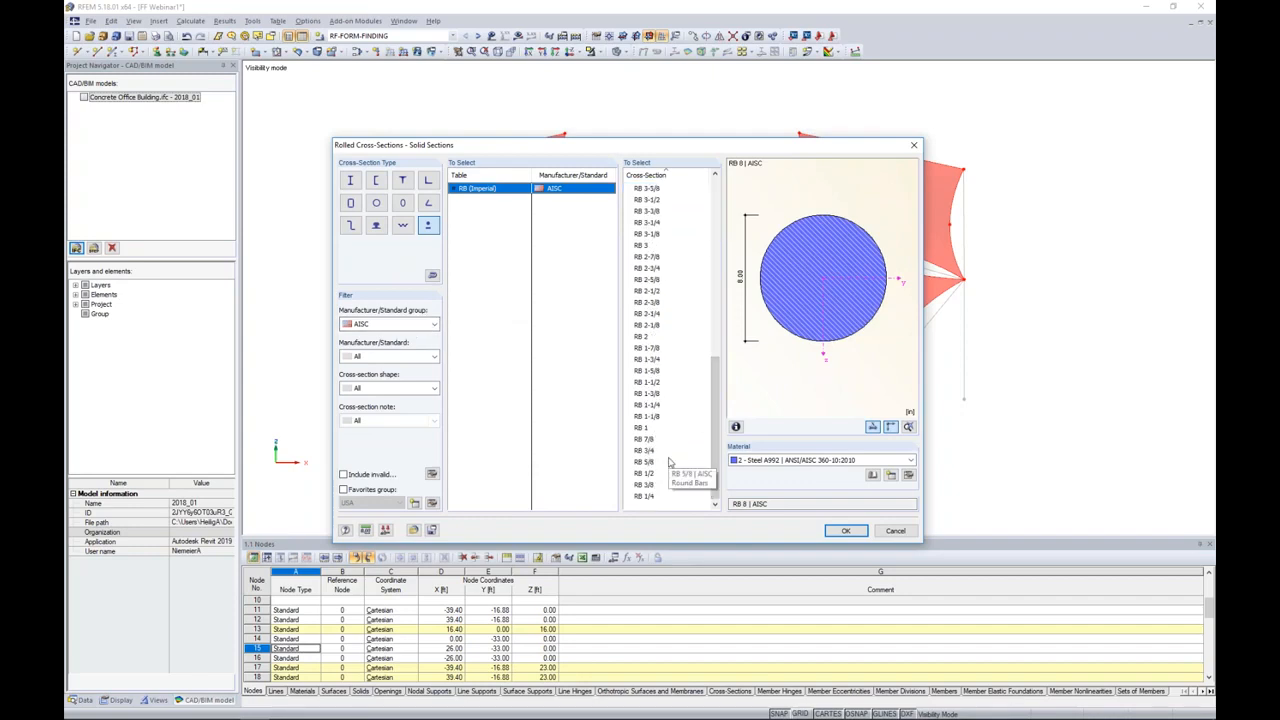
click(652, 475)
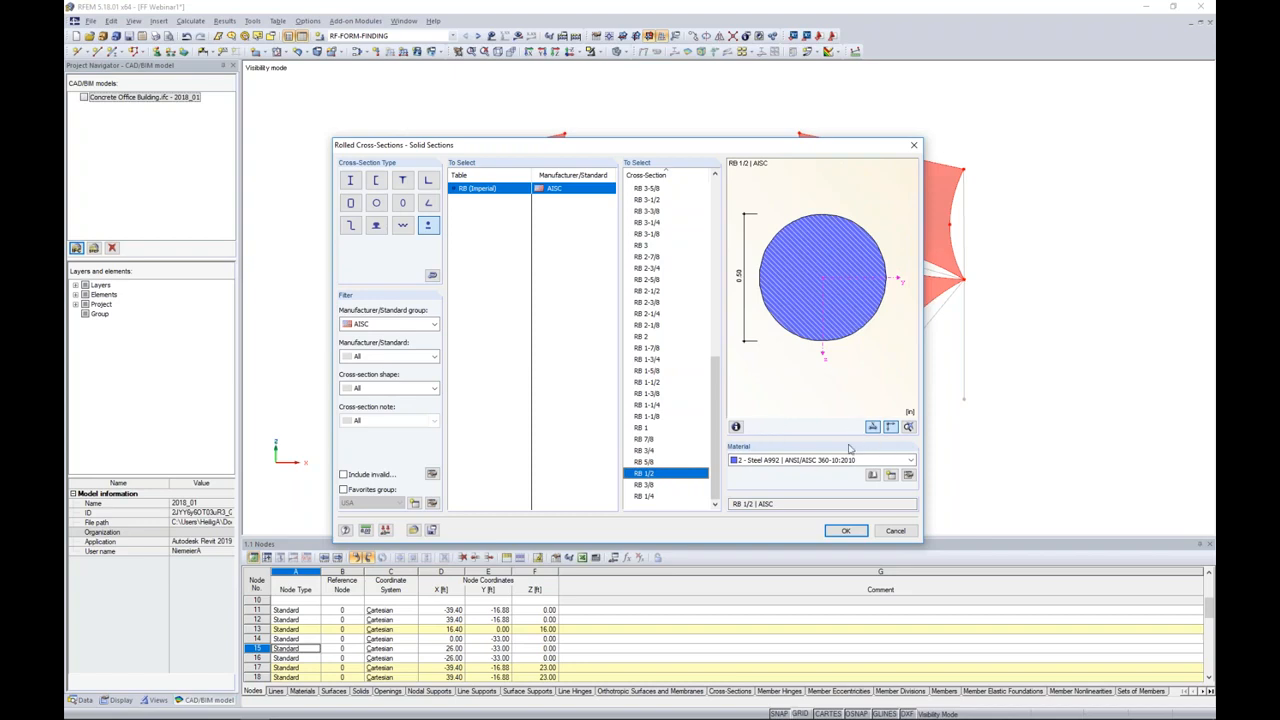
Step: Open the material library for the RB 1/2 section and filter it to Cable materials of the DIN standard group
click(873, 475)
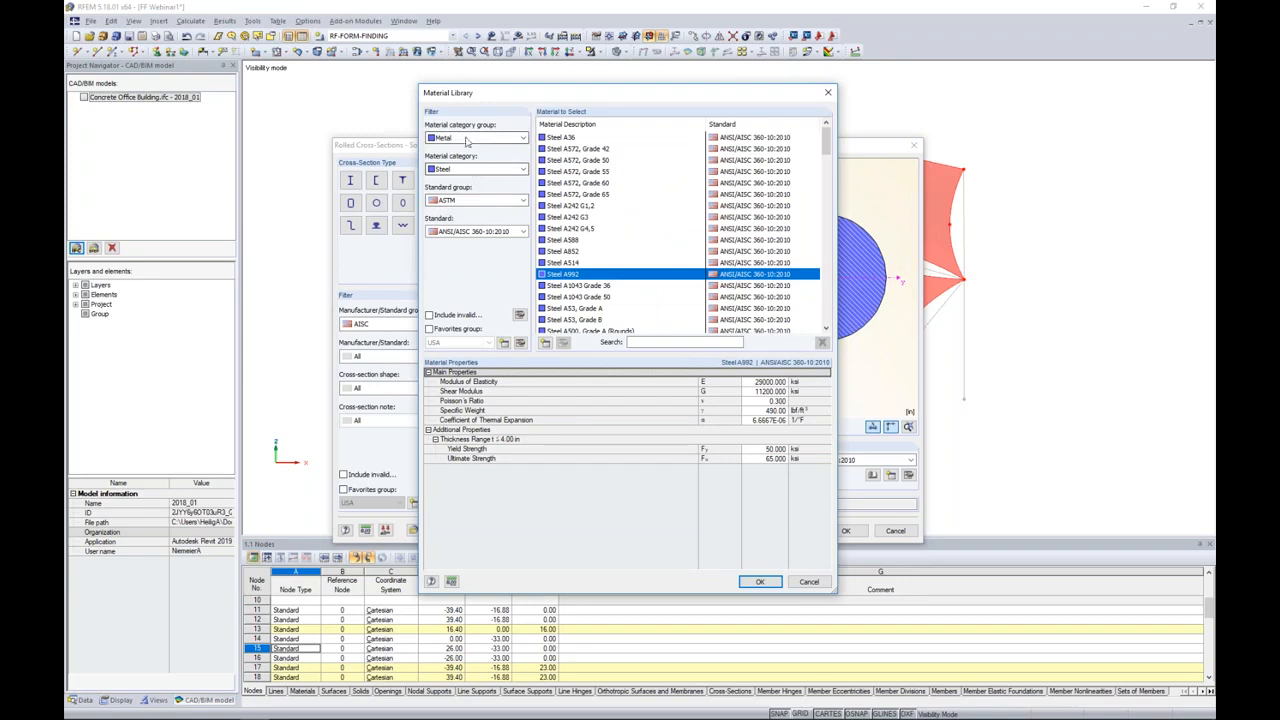
click(459, 171)
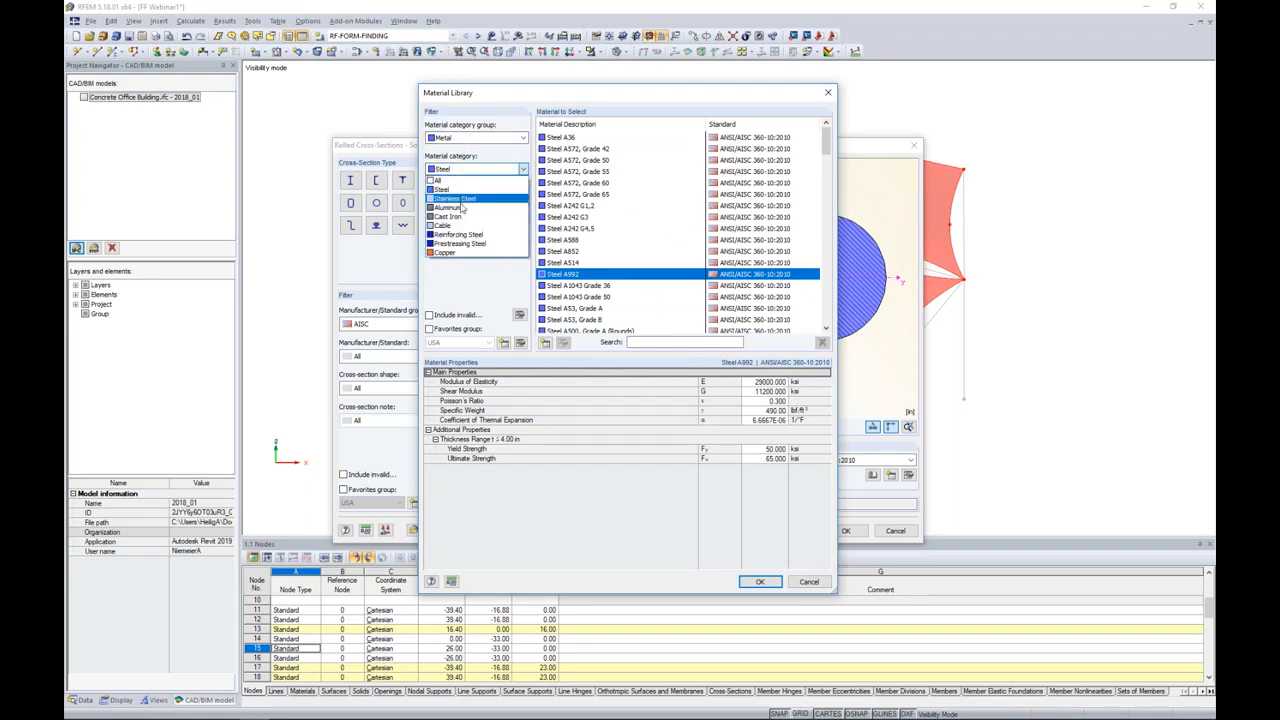
click(459, 225)
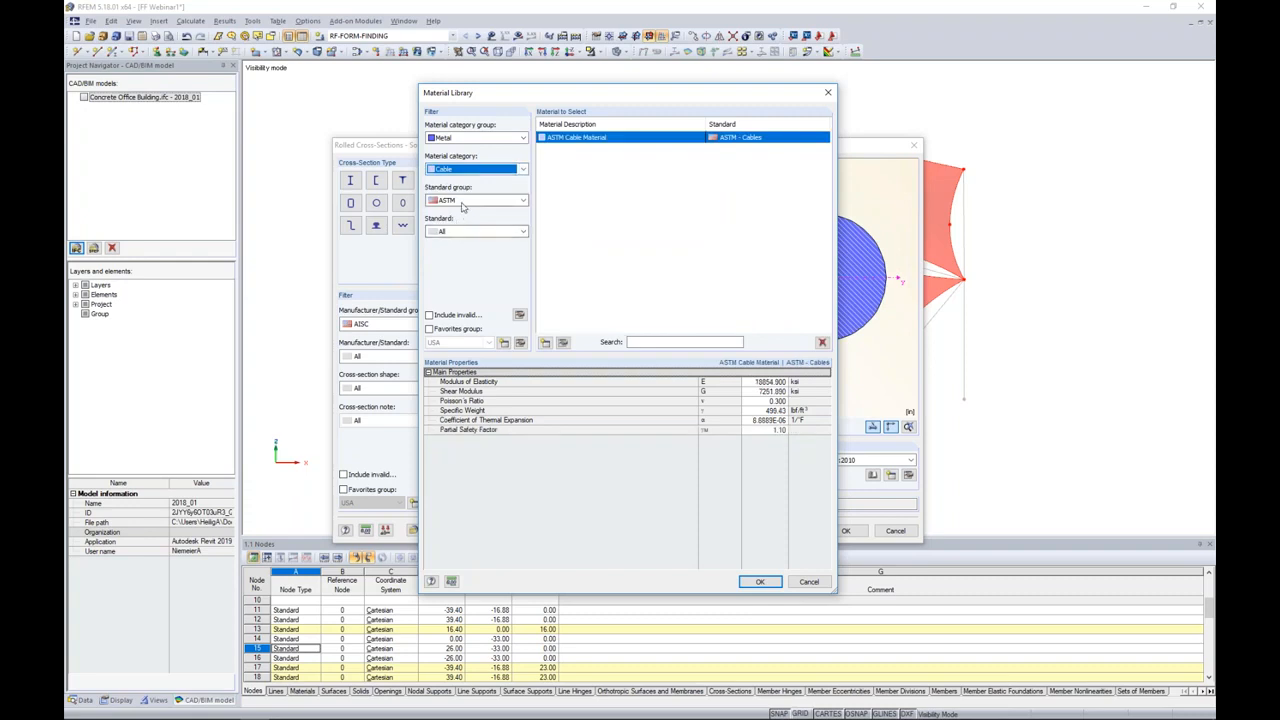
click(463, 204)
click(445, 224)
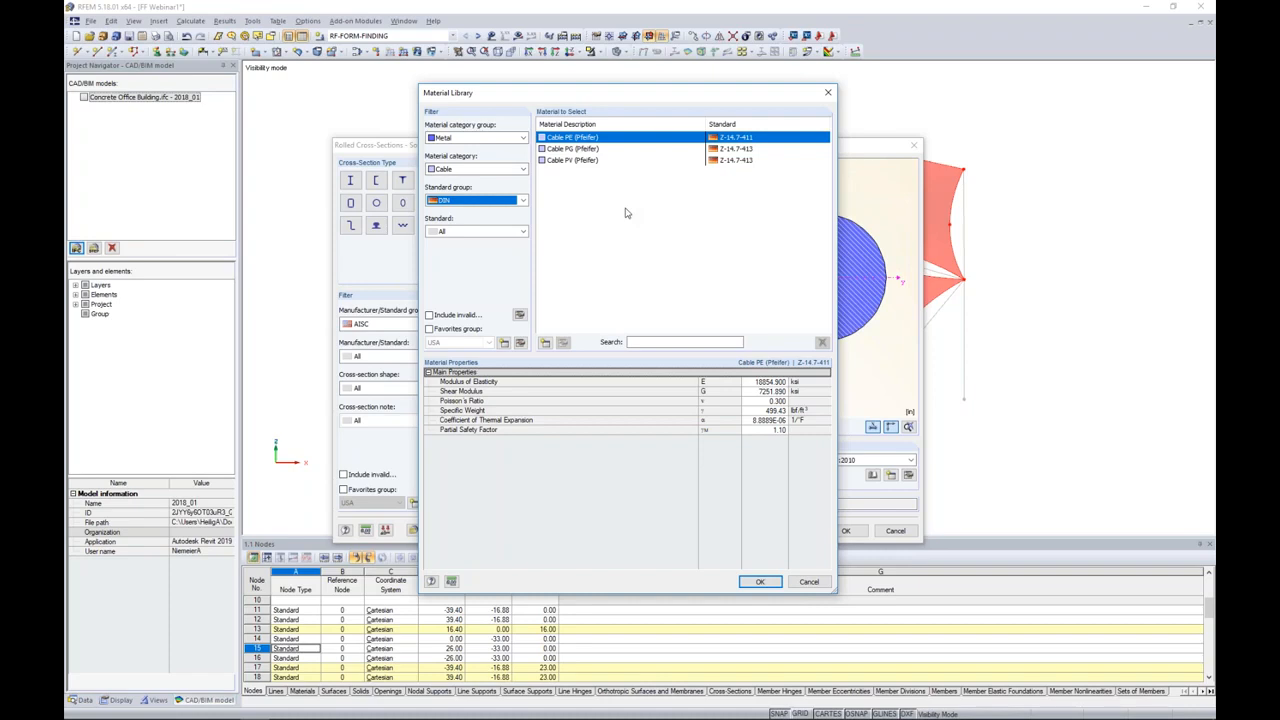
Step: Filter the cable materials for the RB 1/2 section to the ASTM standard group
click(545, 343)
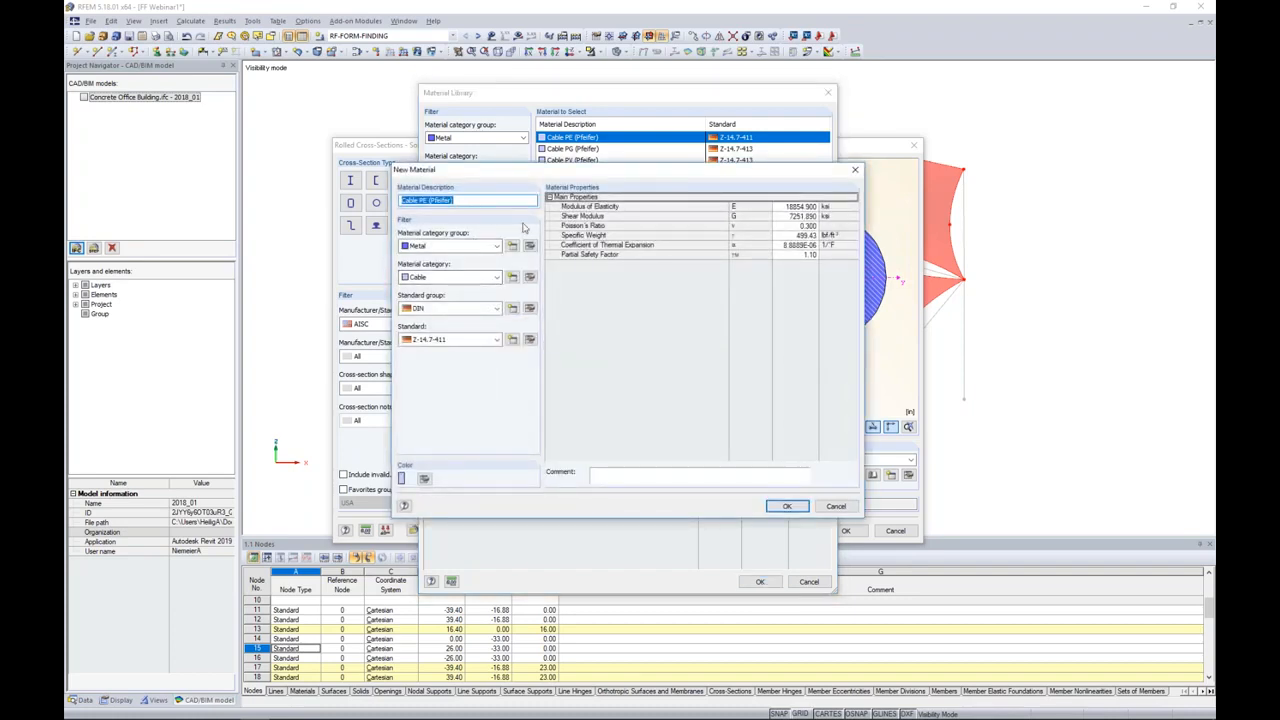
click(836, 506)
click(504, 201)
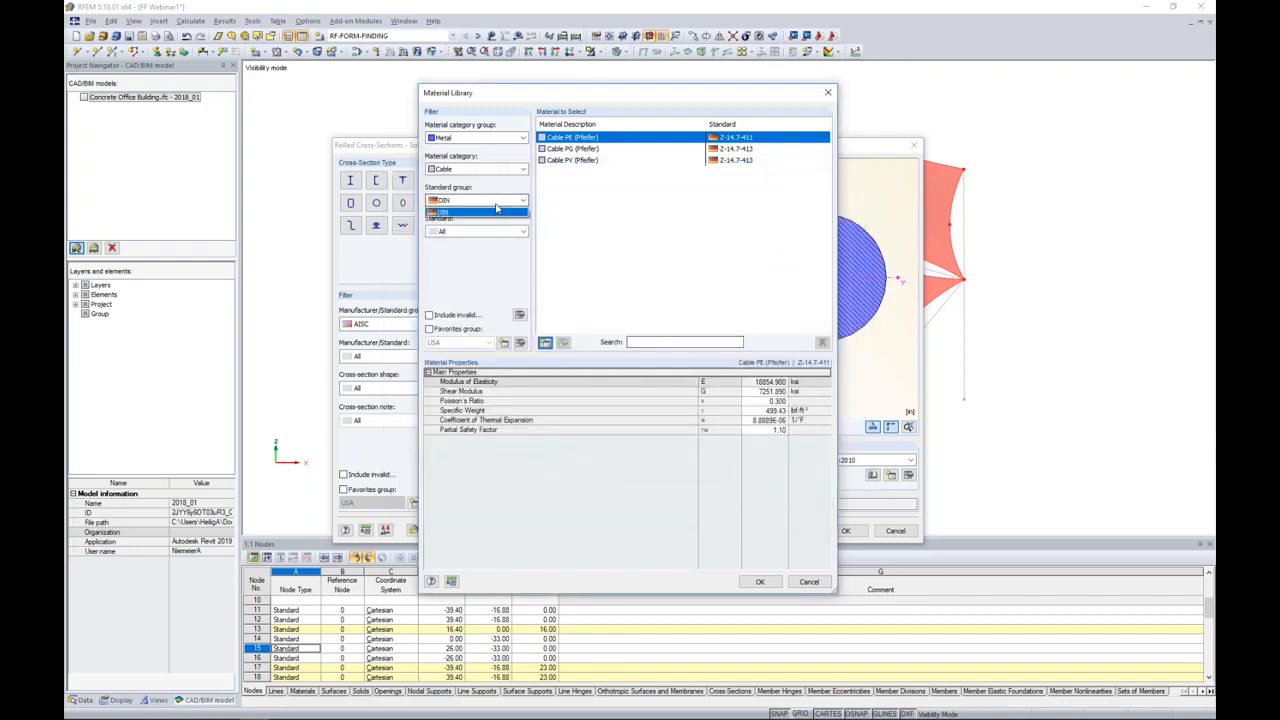
click(486, 223)
Step: Review the definition of ASTM Cable Material unchanged, assign it to the RB 1/2 section and accept the section
click(564, 342)
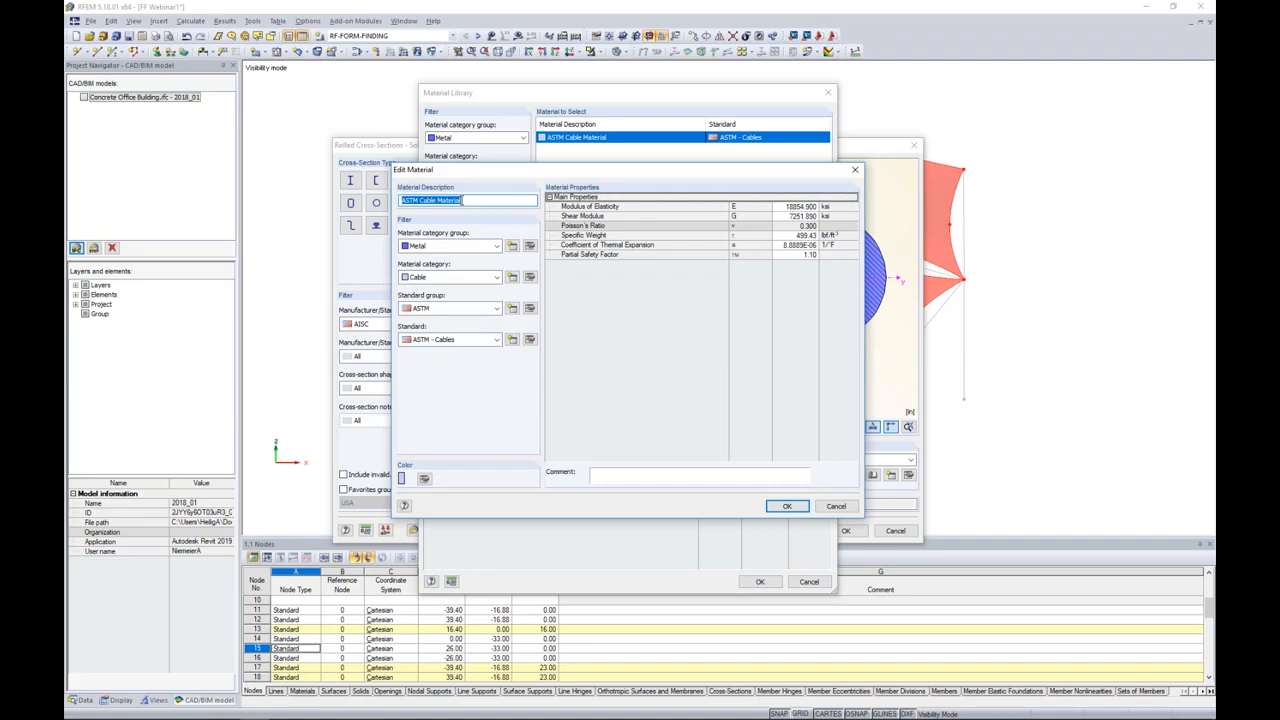
click(462, 200)
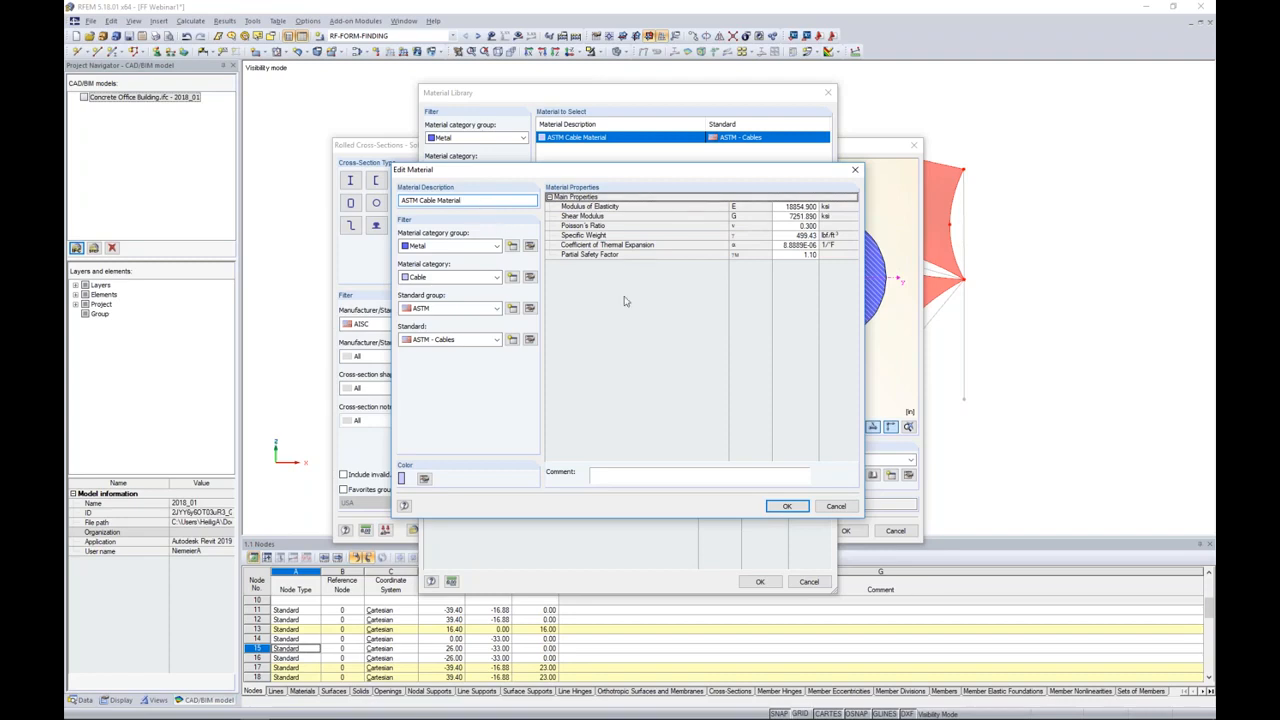
click(831, 507)
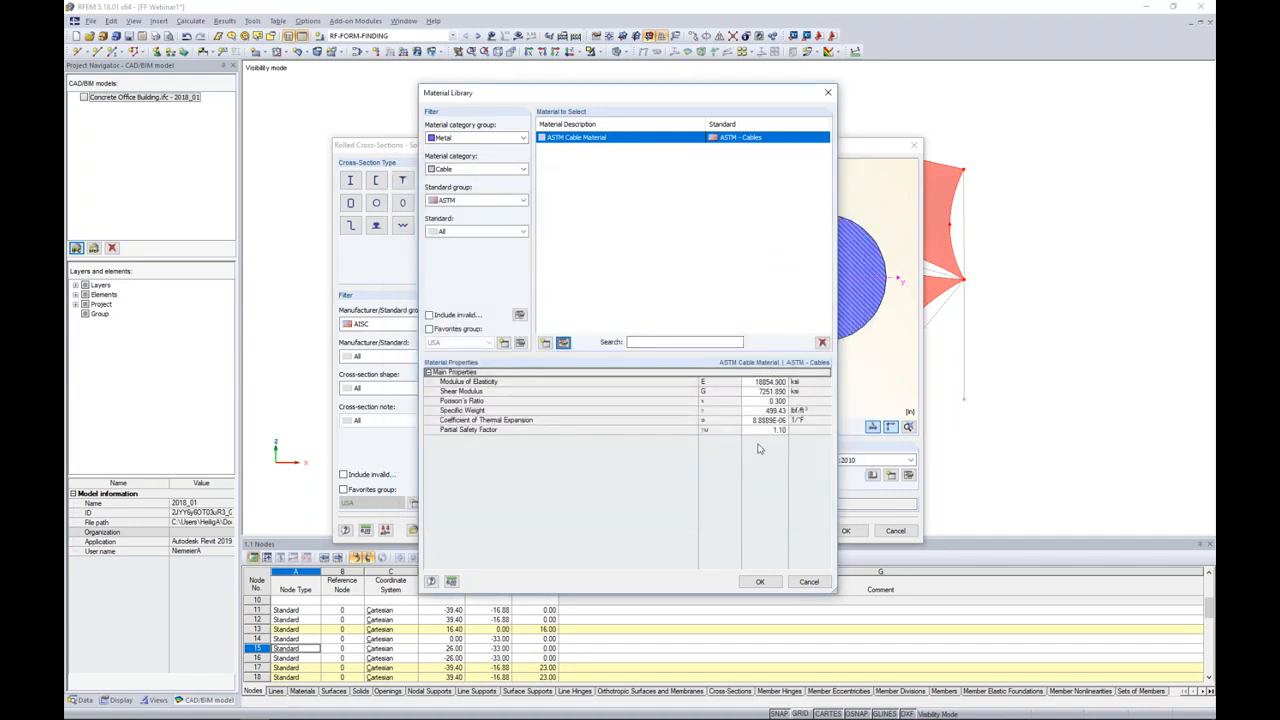
click(760, 581)
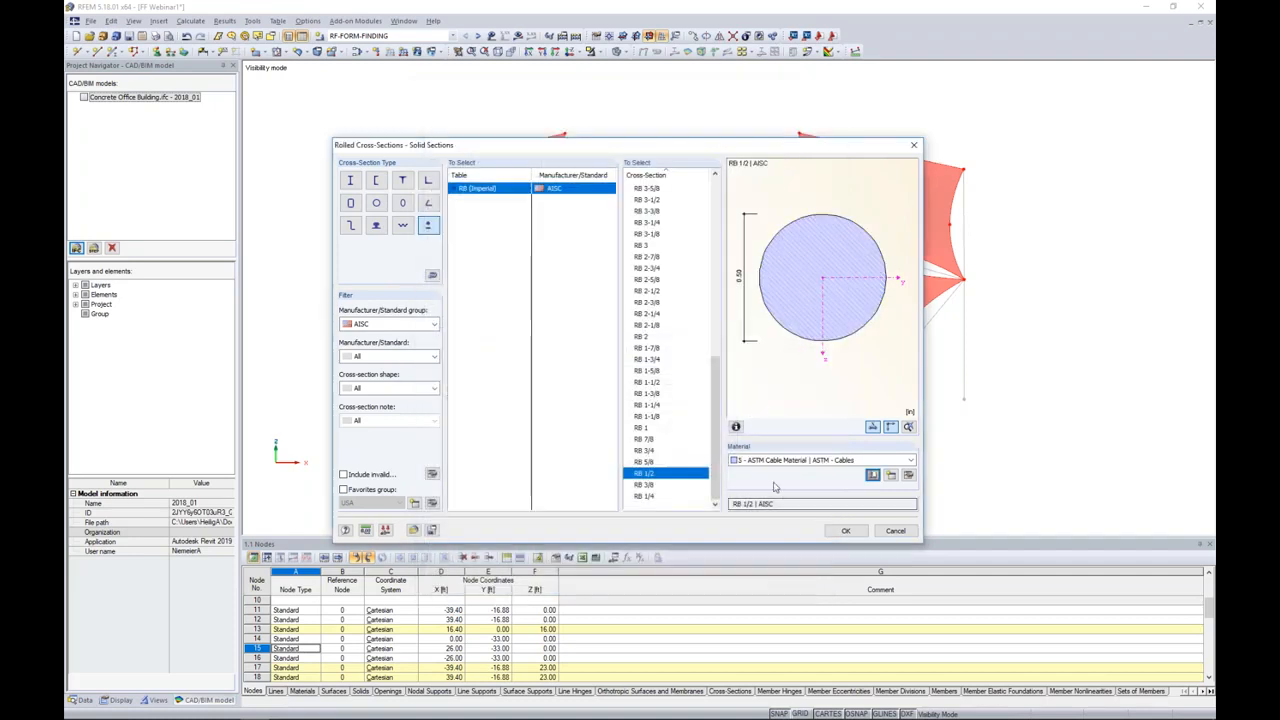
click(846, 530)
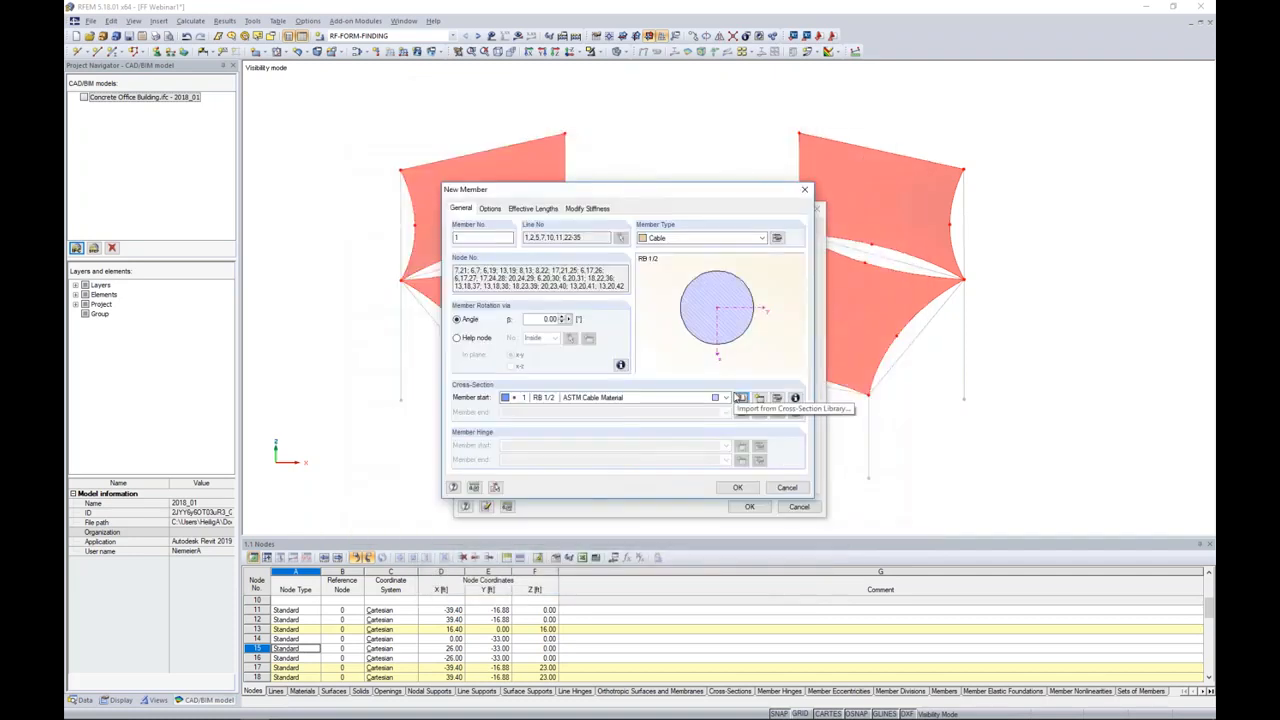
Step: Define the cables' form-finding by geometry with a target relative sag of 1% and apply the cable members to the boundary lines
click(777, 241)
drag(758, 196, 776, 273)
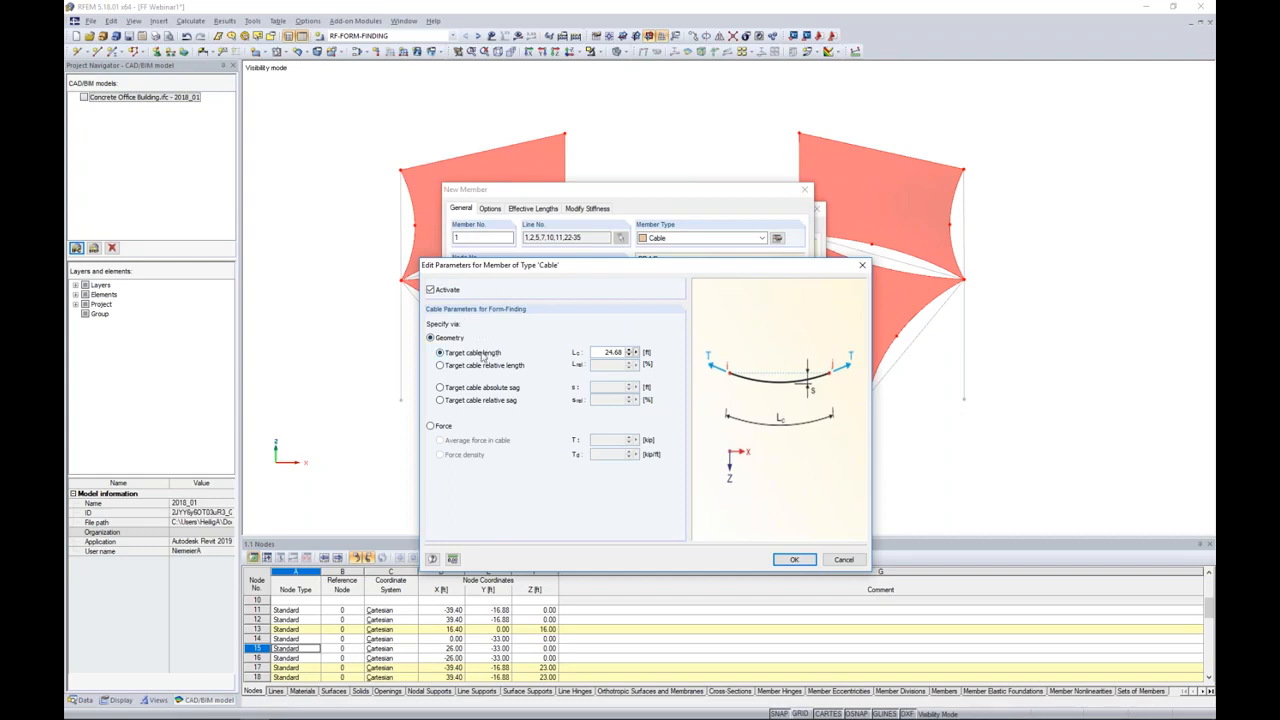
click(440, 388)
click(431, 426)
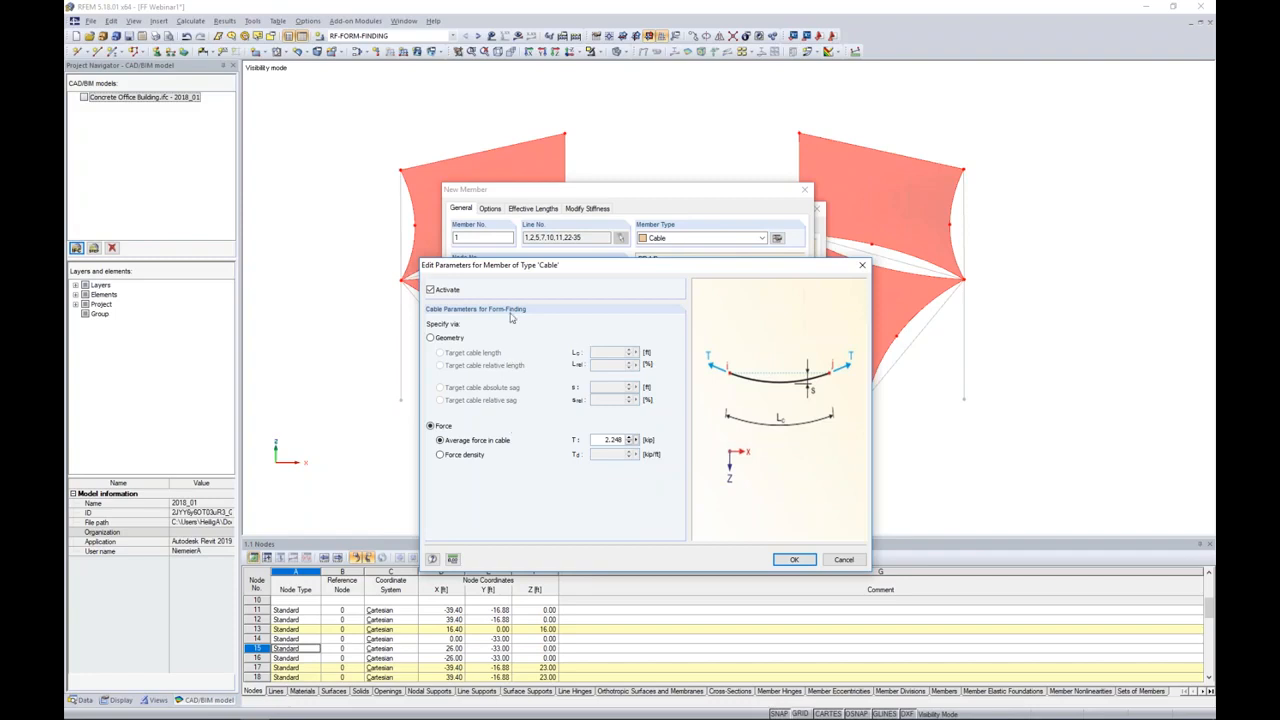
click(431, 339)
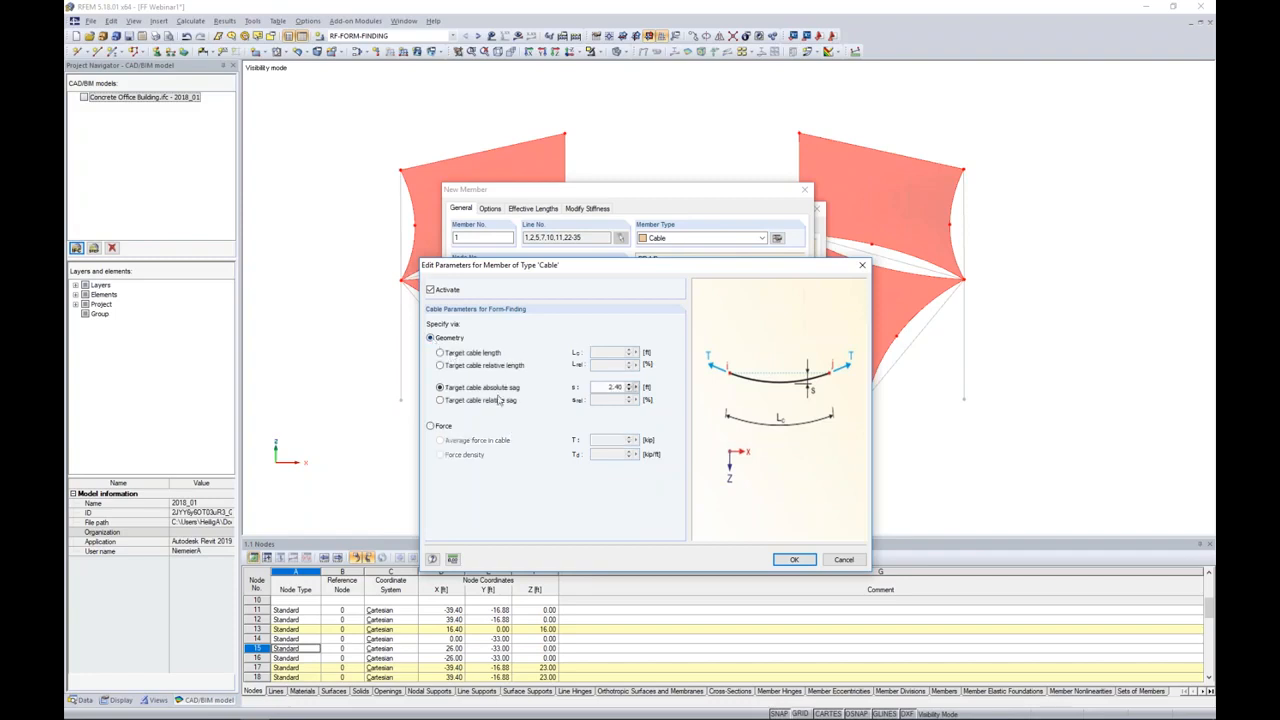
click(441, 401)
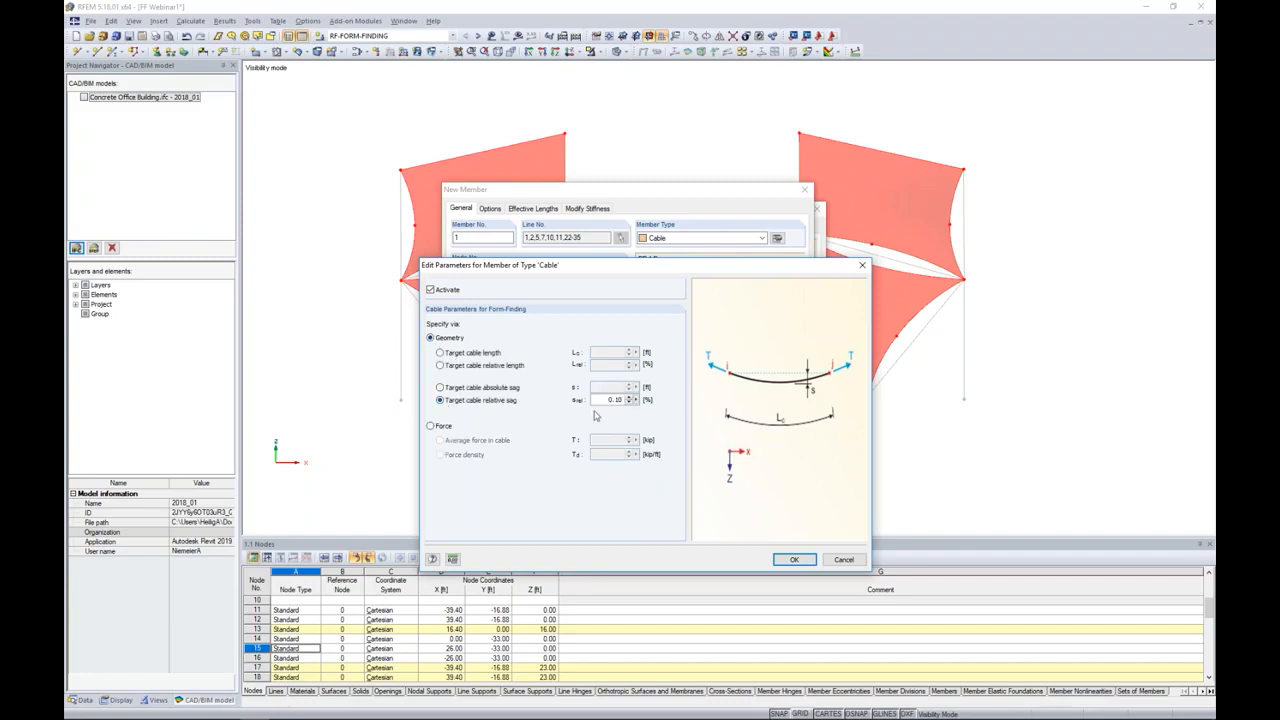
double_click(614, 399)
text(1)
click(794, 559)
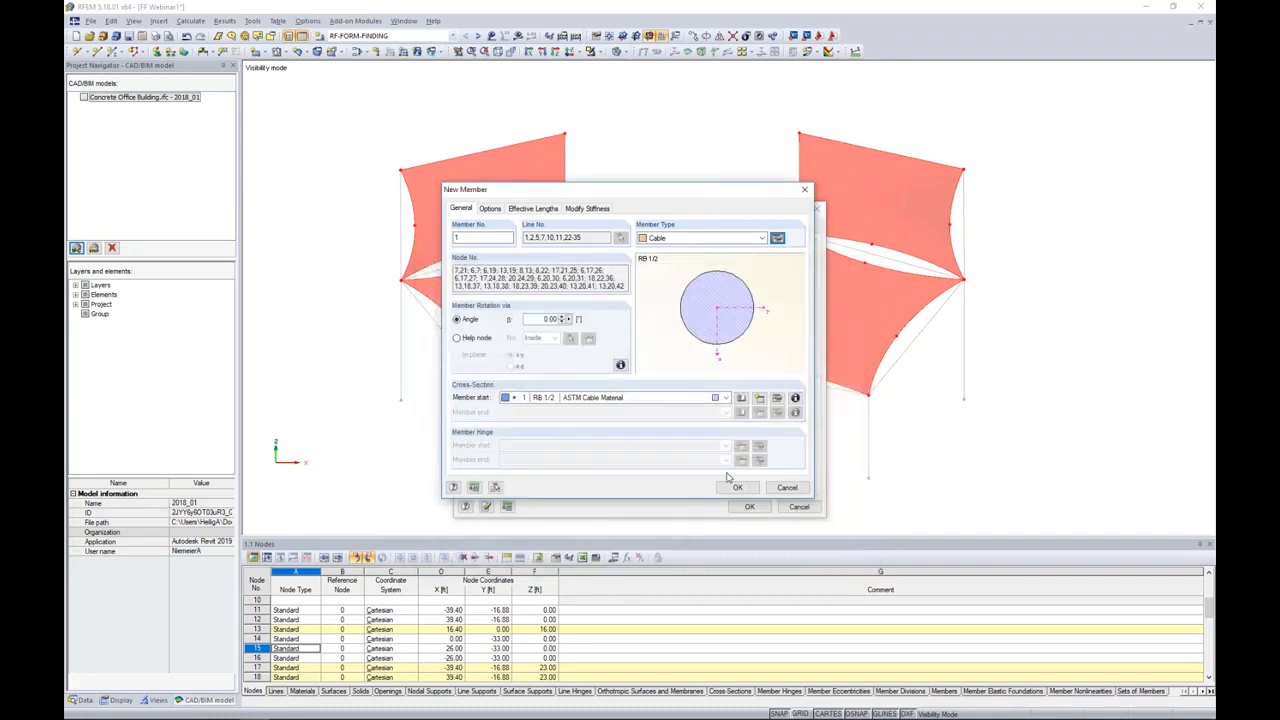
click(737, 489)
click(745, 506)
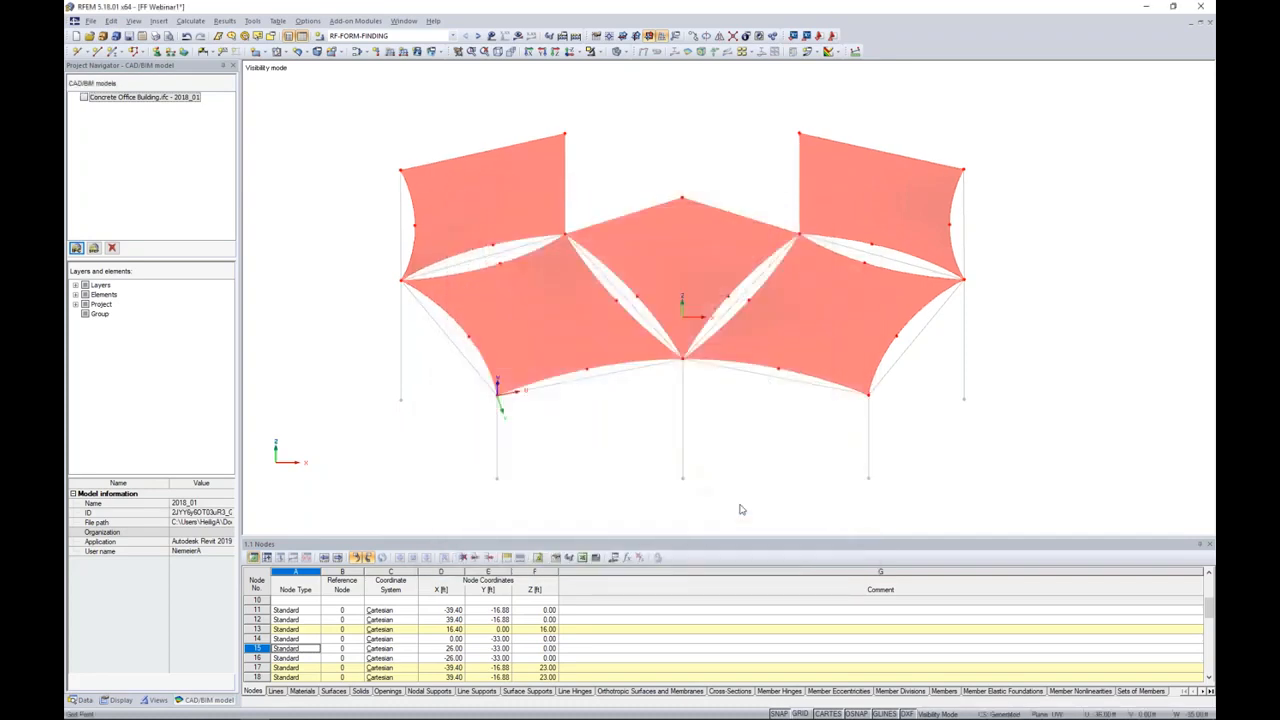
Step: Cancel the visibility mode so that the whole model can be edited again
ctrl+middle_drag(597, 420, 648, 363)
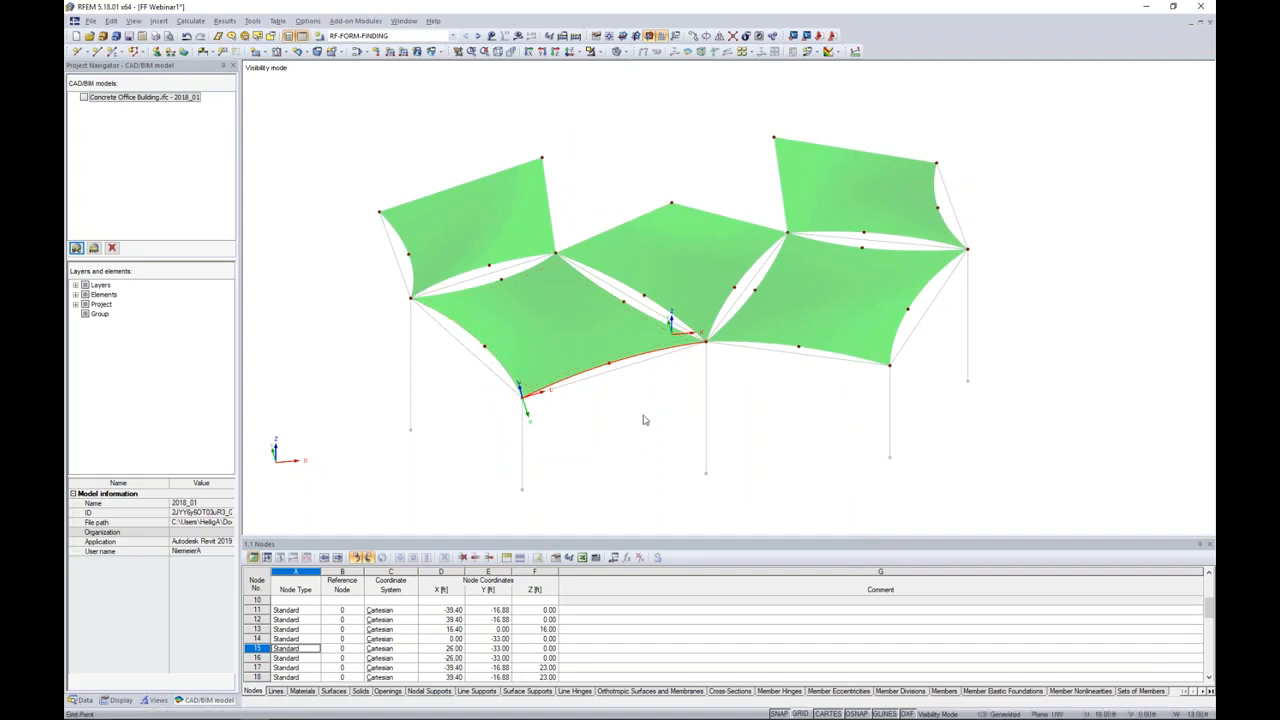
click(600, 52)
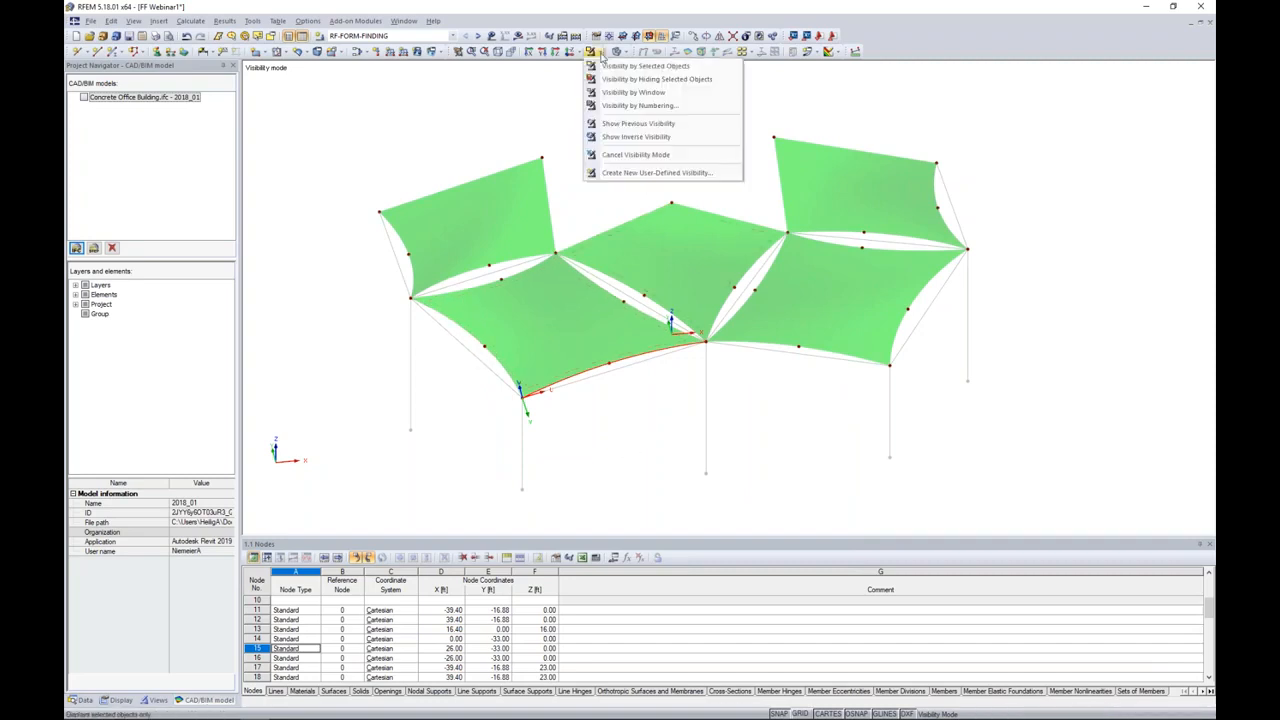
click(612, 155)
Step: Window-select the vertical column lines beneath the membranes and make a member of type Beam available on them
ctrl+middle_drag(766, 446, 728, 279)
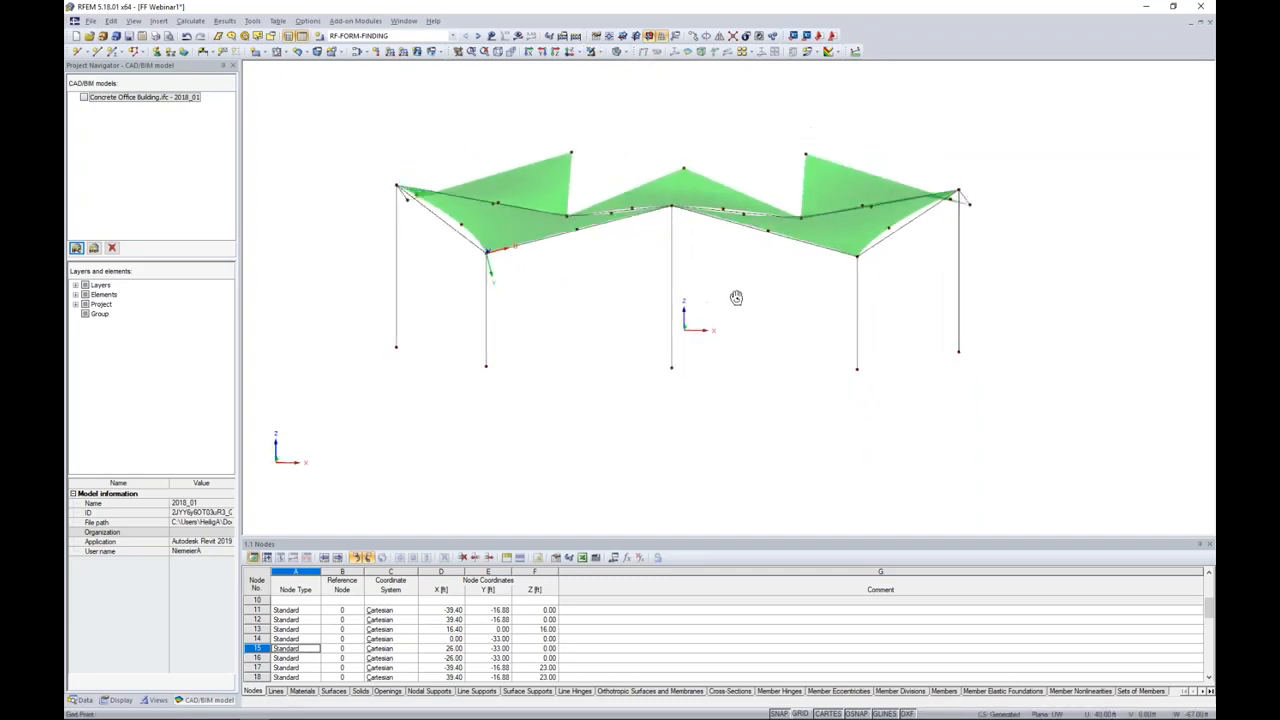
drag(1022, 456, 337, 287)
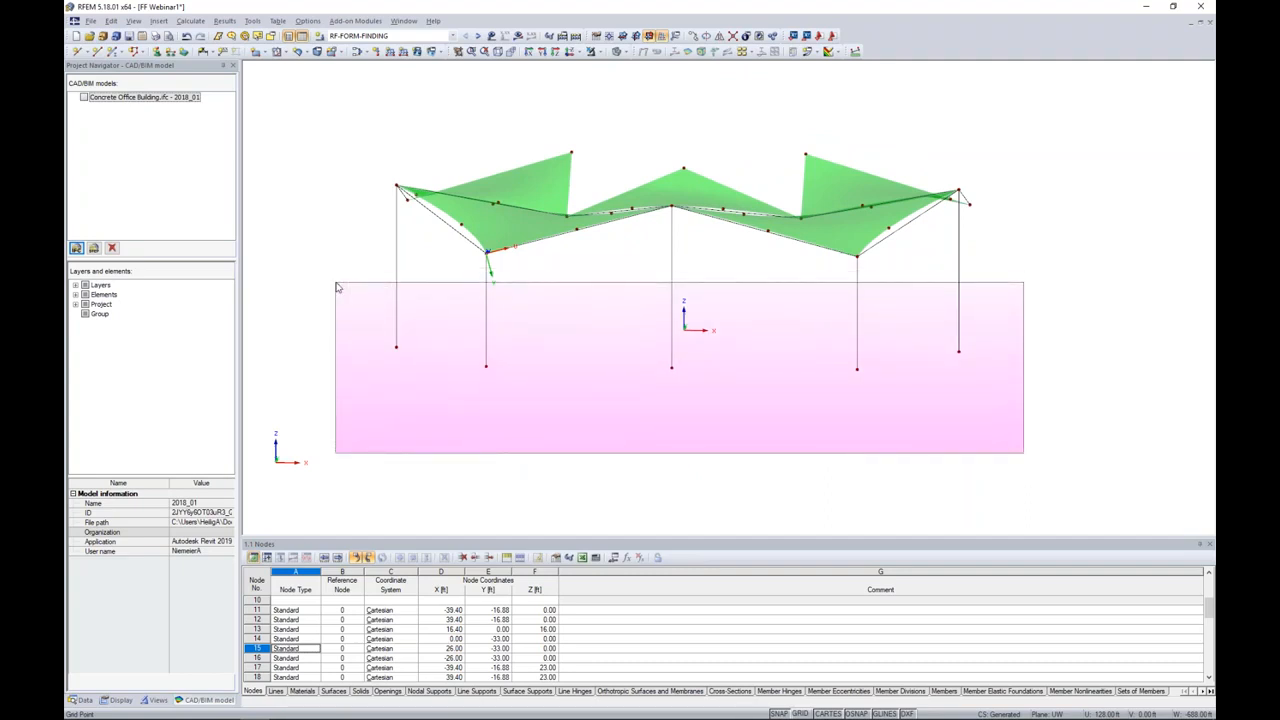
drag(337, 287, 337, 287)
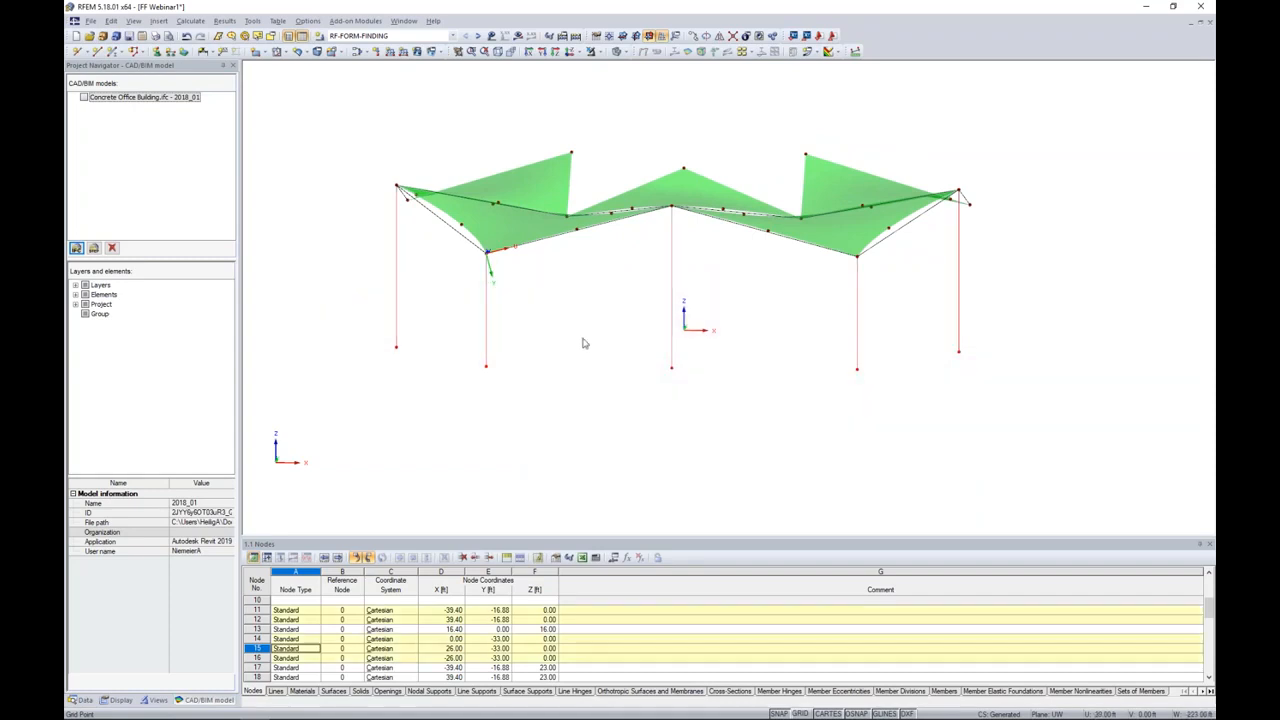
double_click(671, 282)
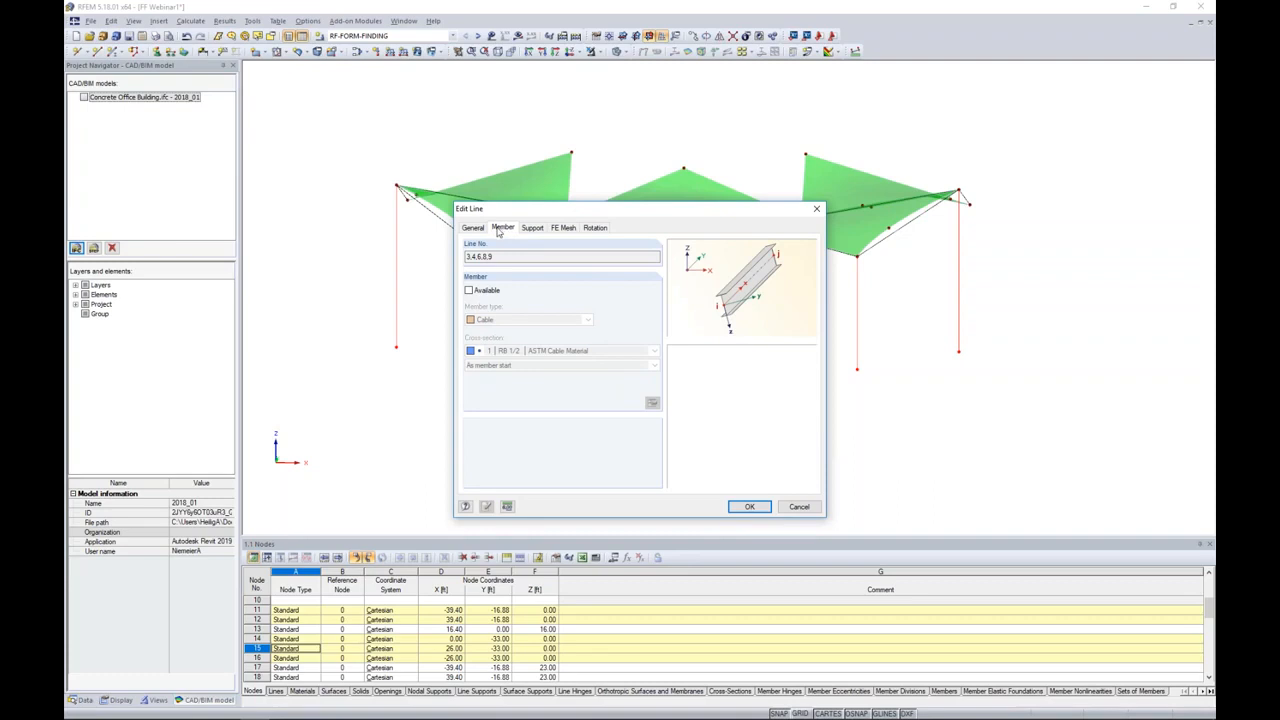
click(469, 291)
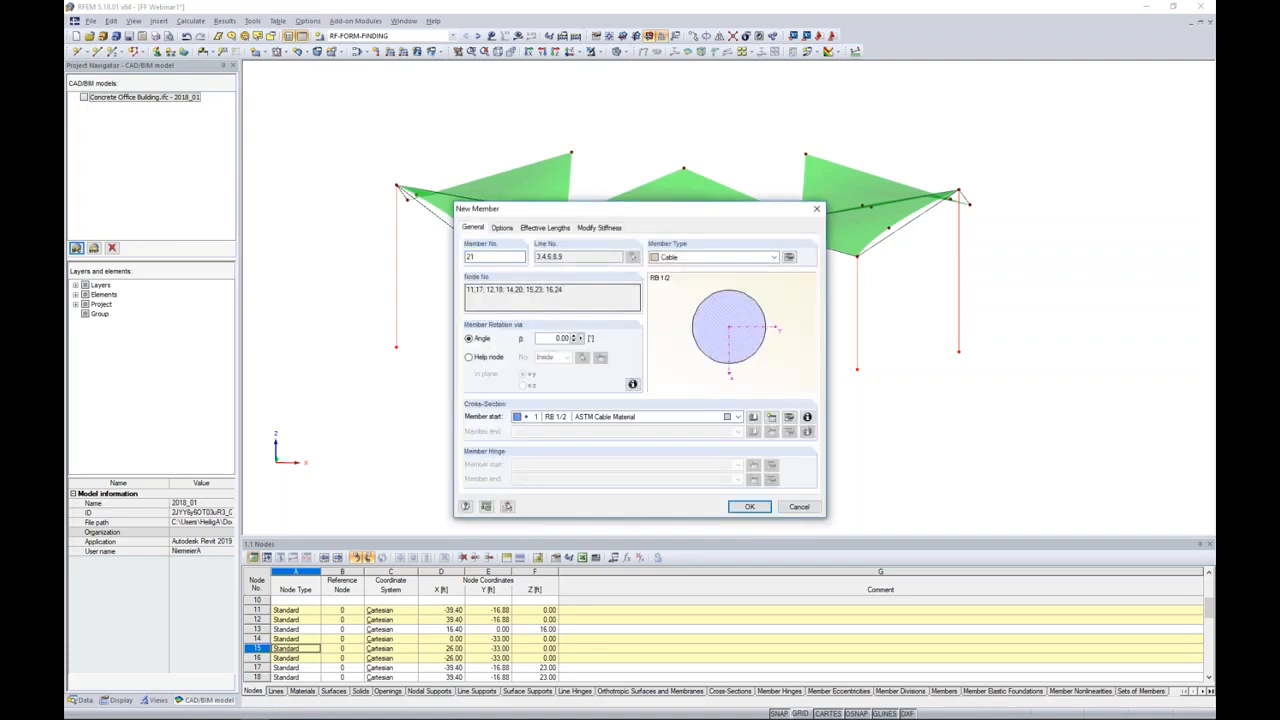
click(675, 258)
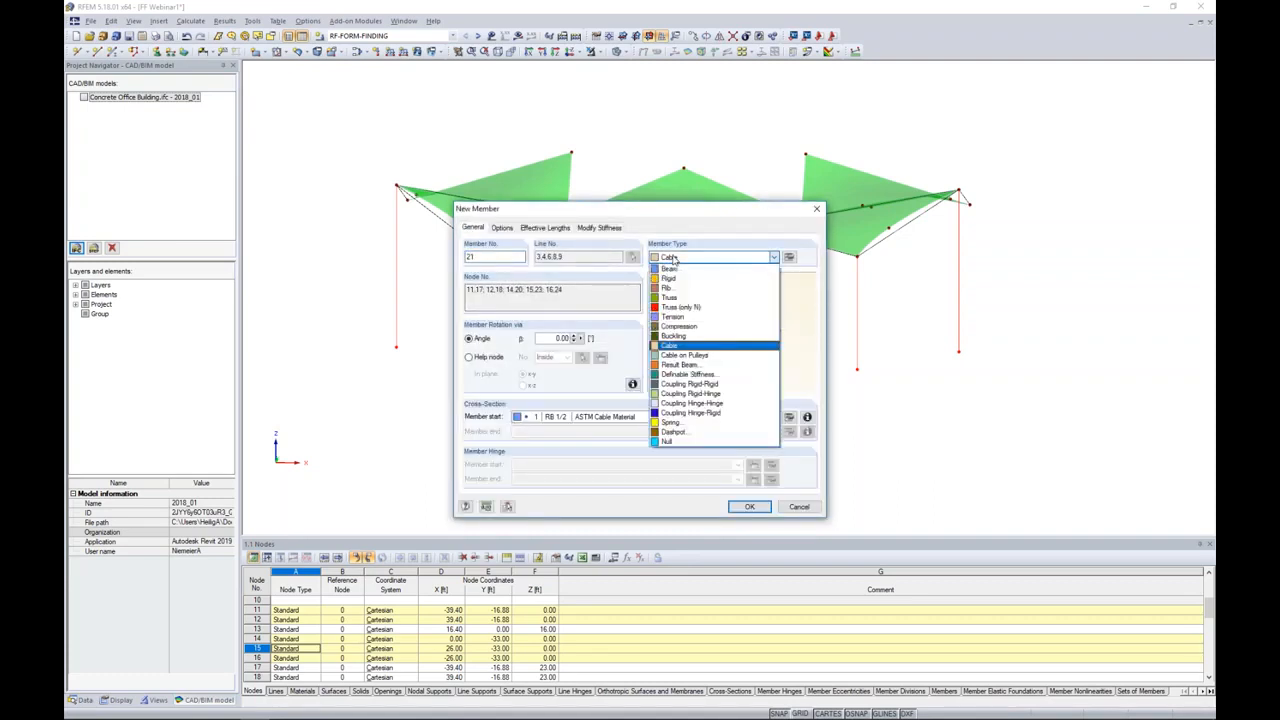
click(670, 269)
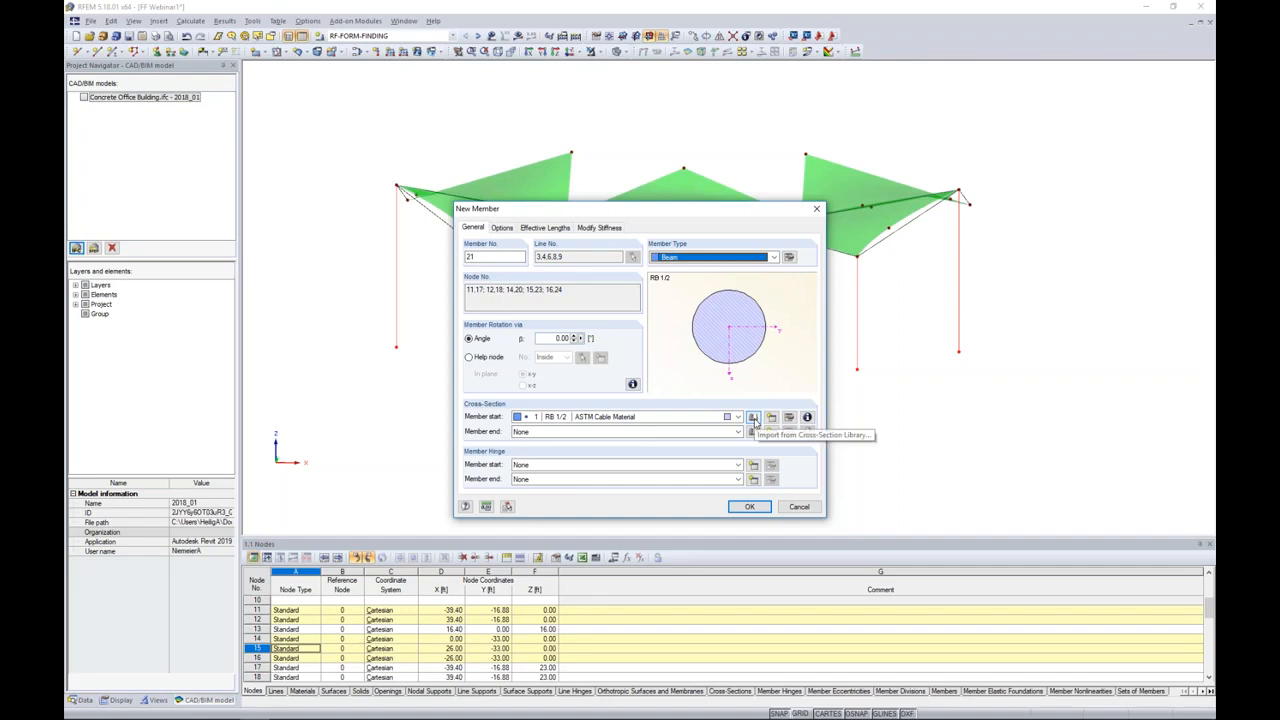
Step: Open the rolled circular hollow sections in the cross-section library for the column members, filtered to the AISC 15 standard
click(754, 418)
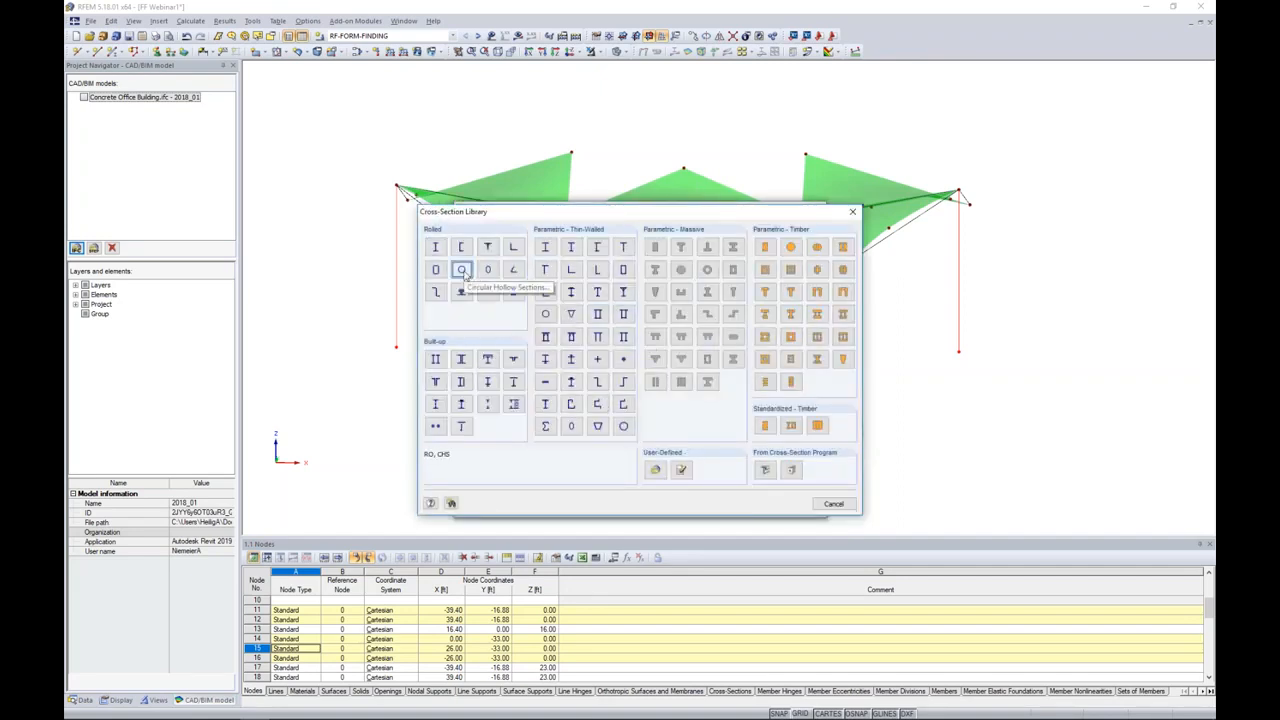
click(462, 270)
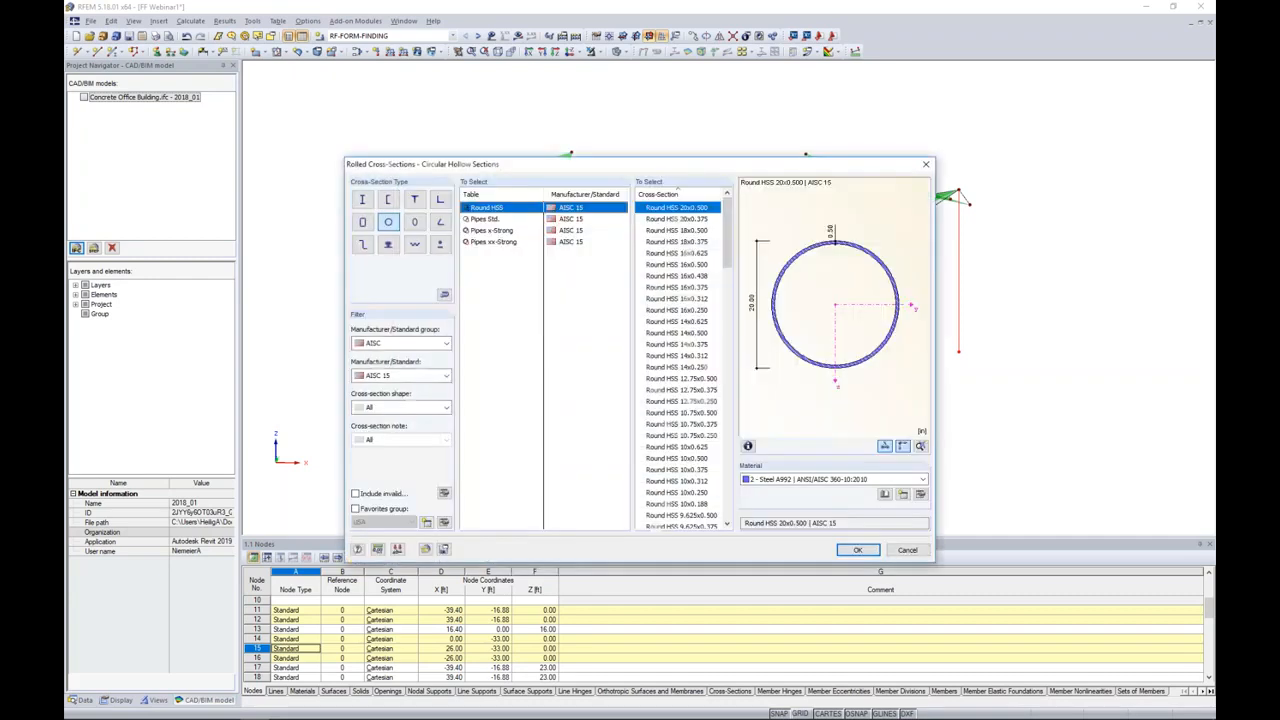
click(395, 346)
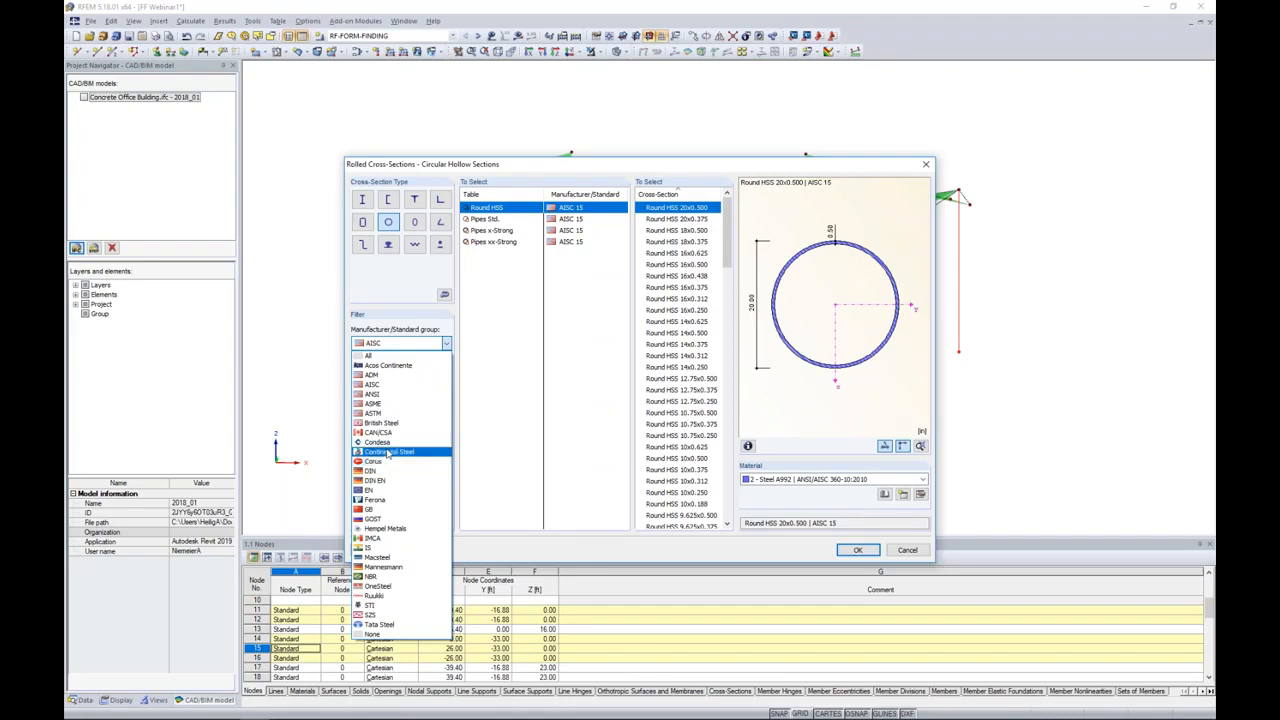
click(496, 430)
click(416, 376)
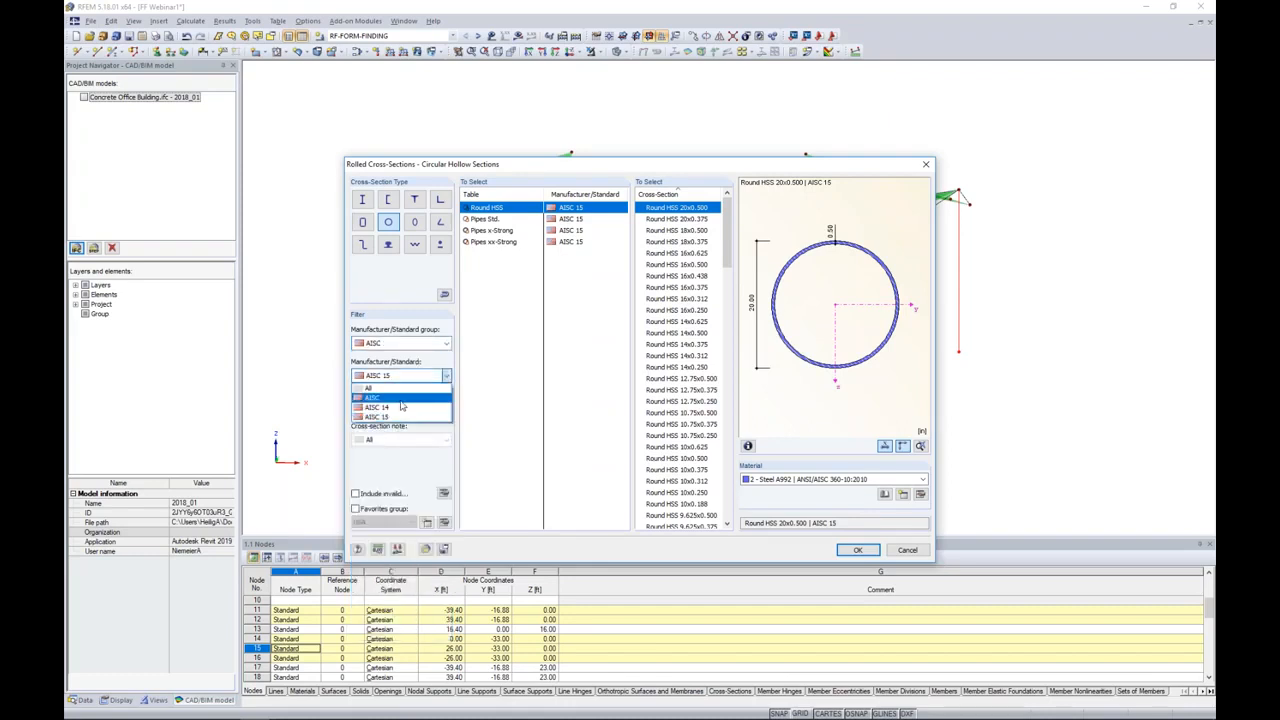
click(393, 419)
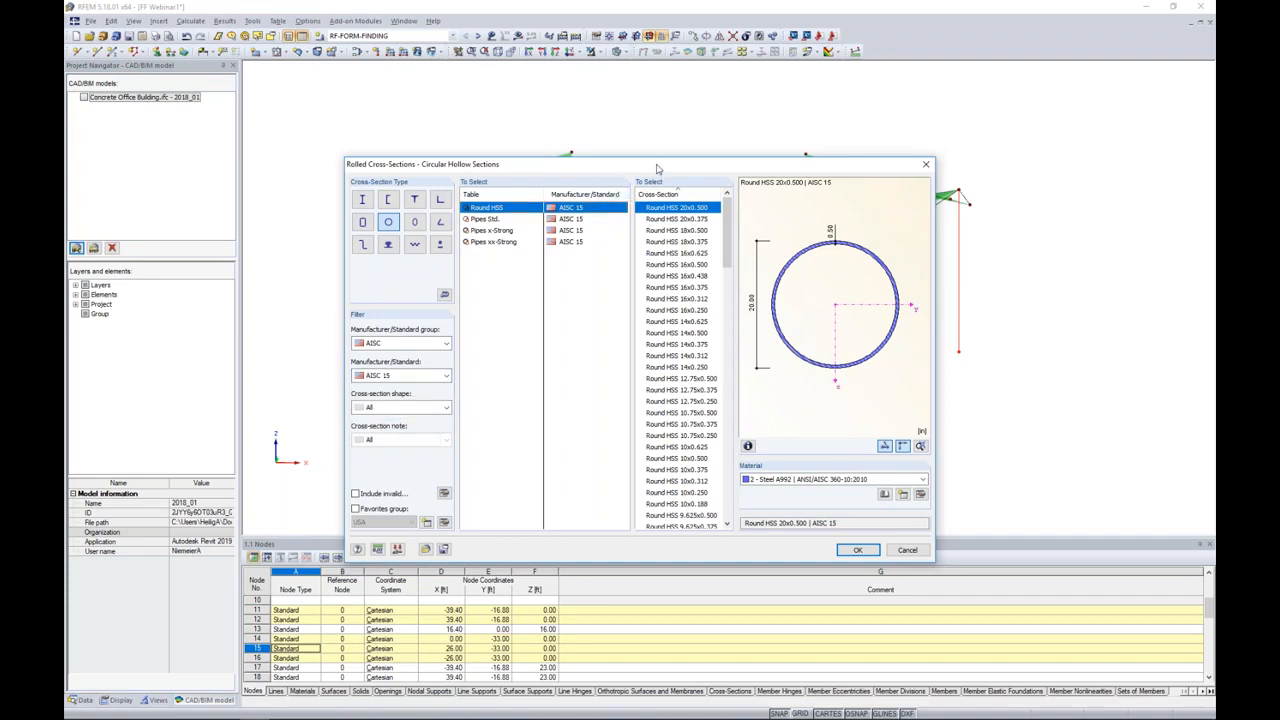
Step: Choose the Round HSS 4x0.188 section for the columns and review its cross-section properties
drag(657, 169, 577, 138)
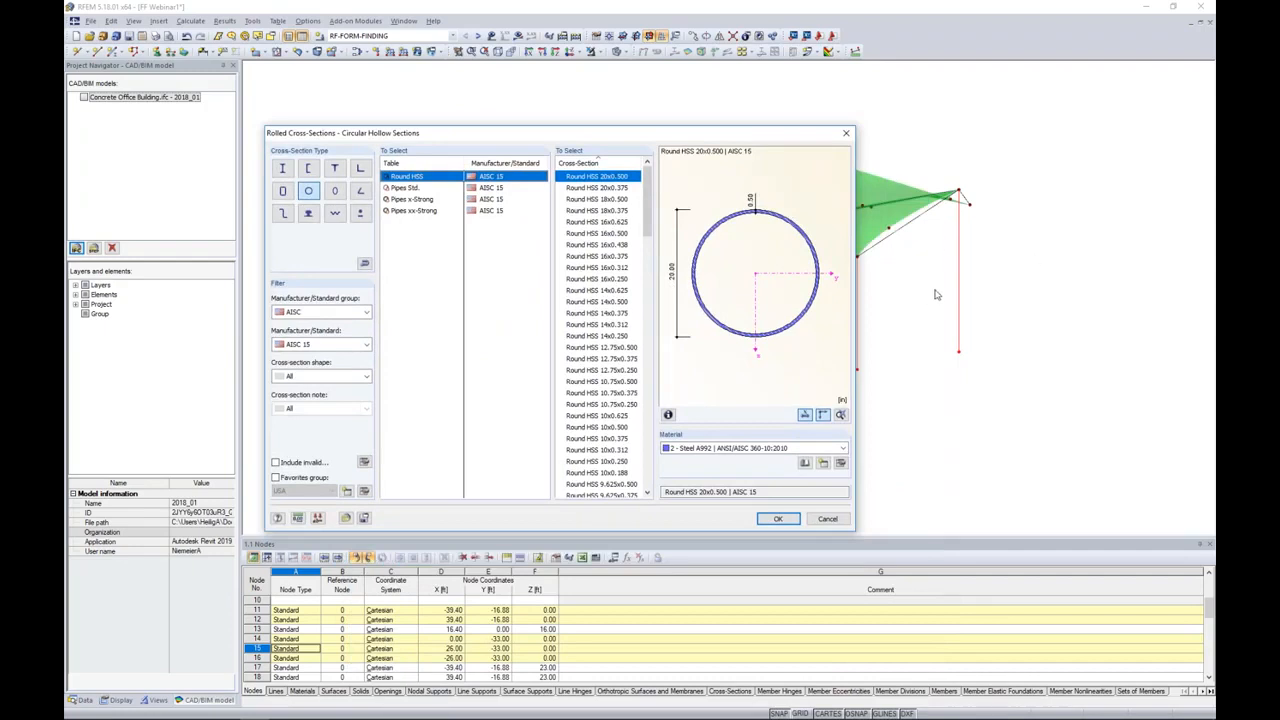
drag(614, 137, 712, 129)
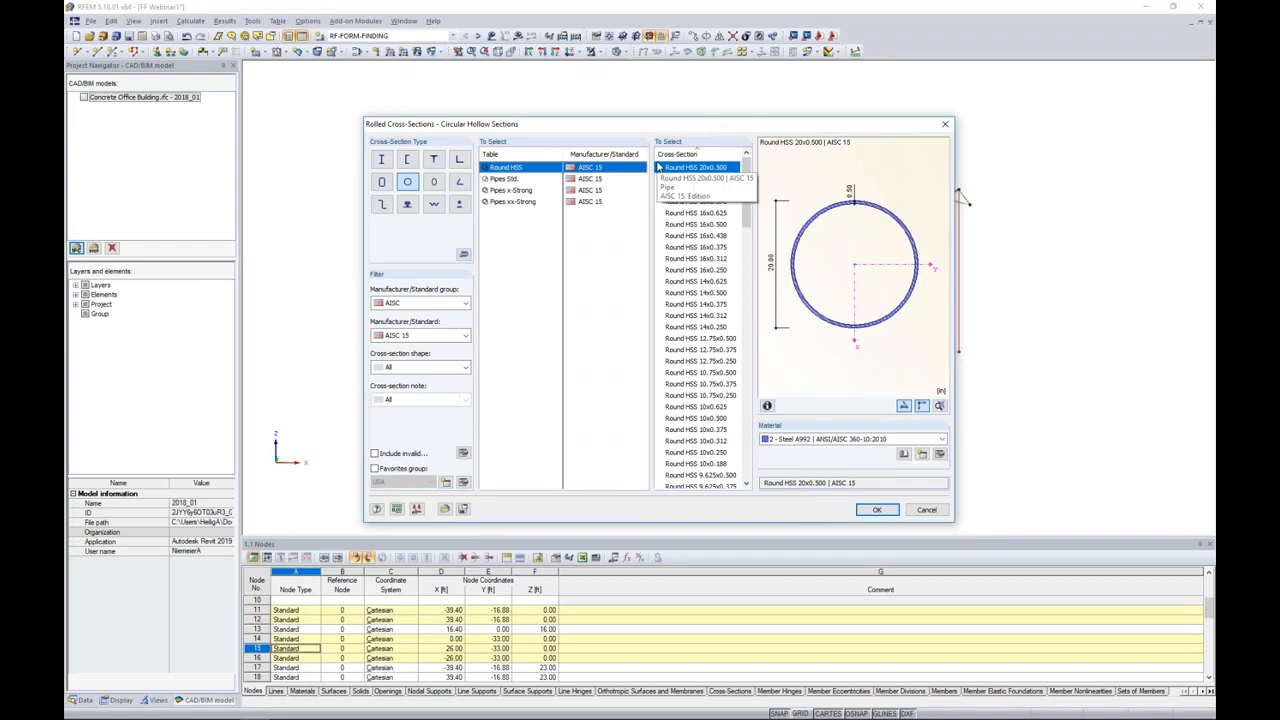
drag(744, 204, 745, 398)
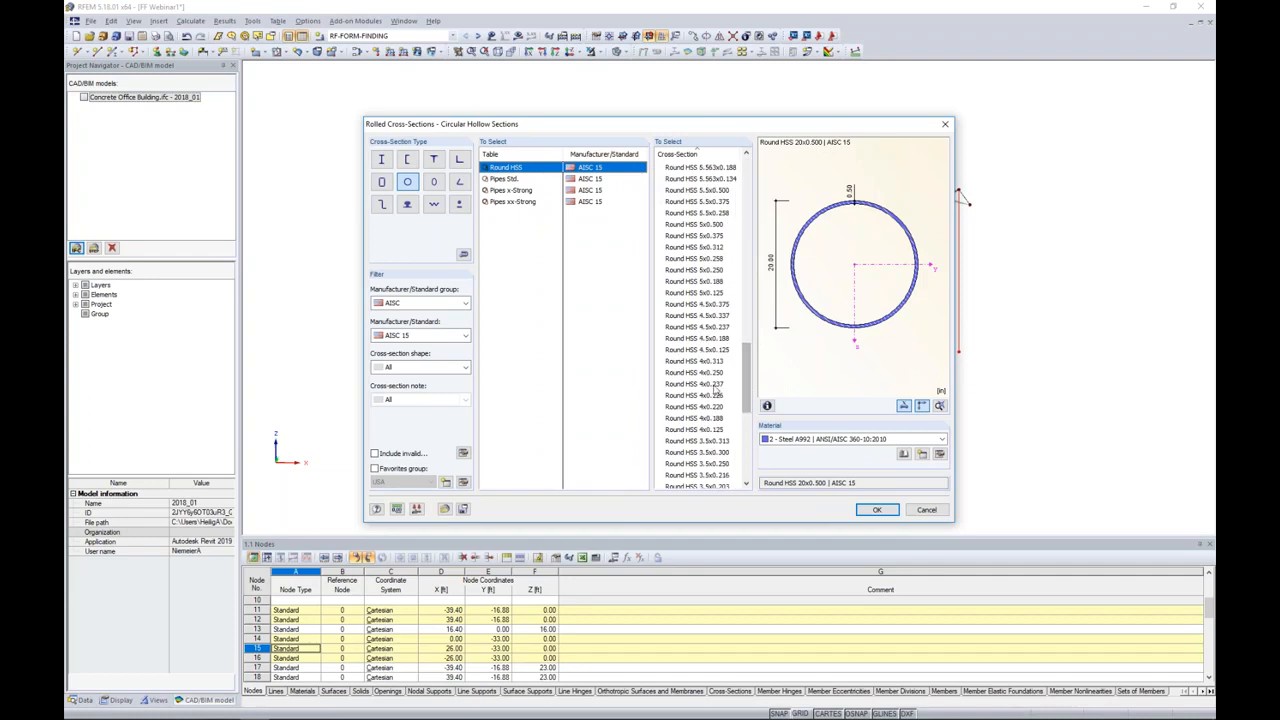
click(705, 418)
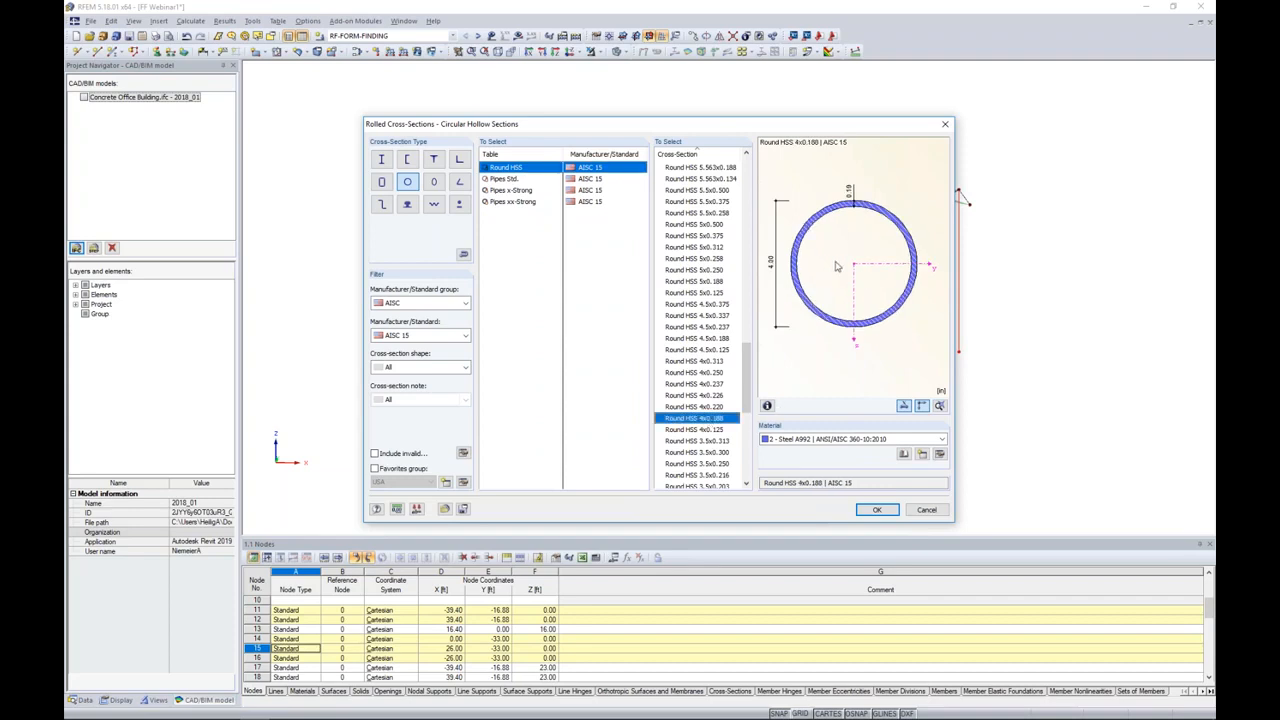
click(767, 405)
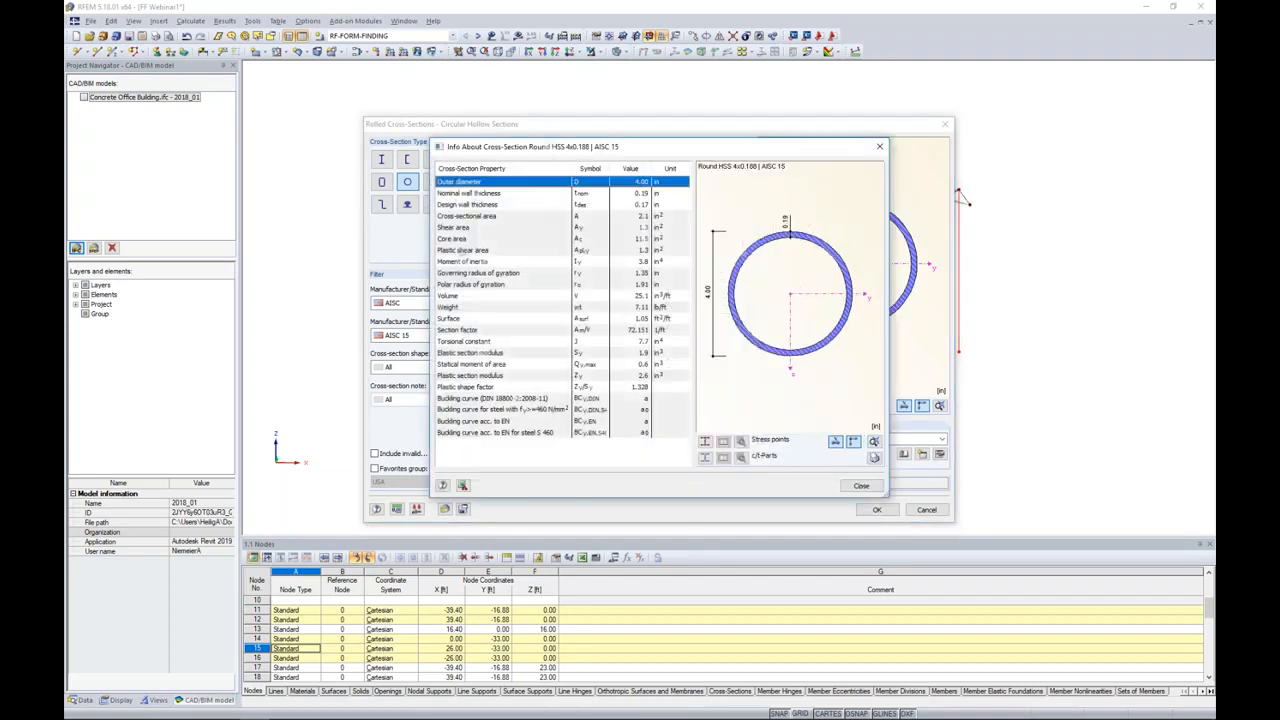
click(862, 485)
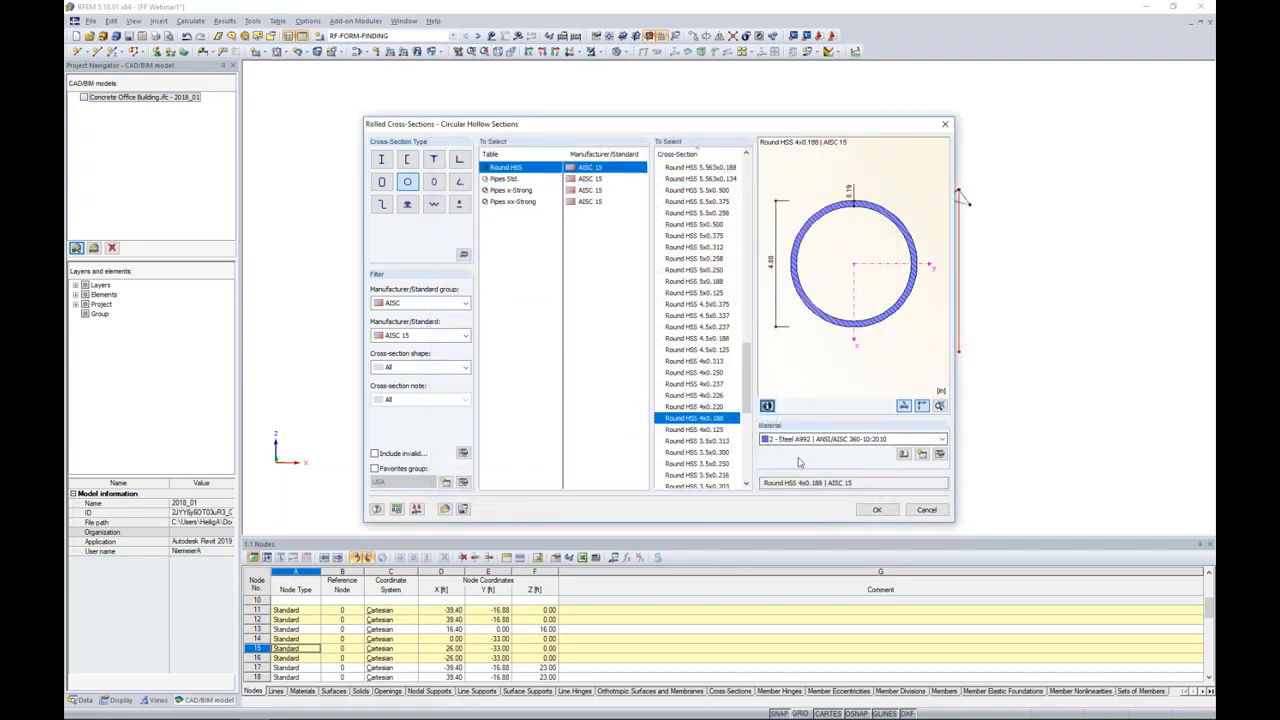
Step: Assign Steel A500, Grade B (Rounds) from the ANSI/AISC 360-16:2016 standard as the material of the column cross-section
click(903, 455)
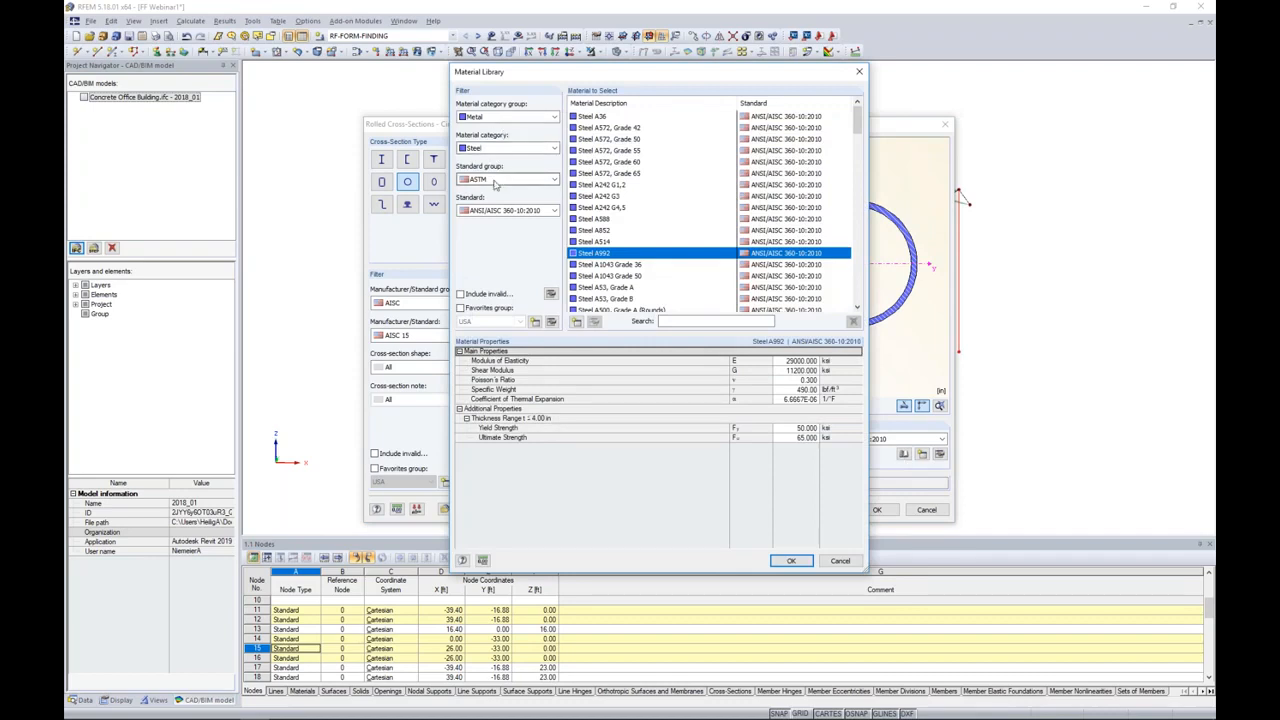
click(507, 211)
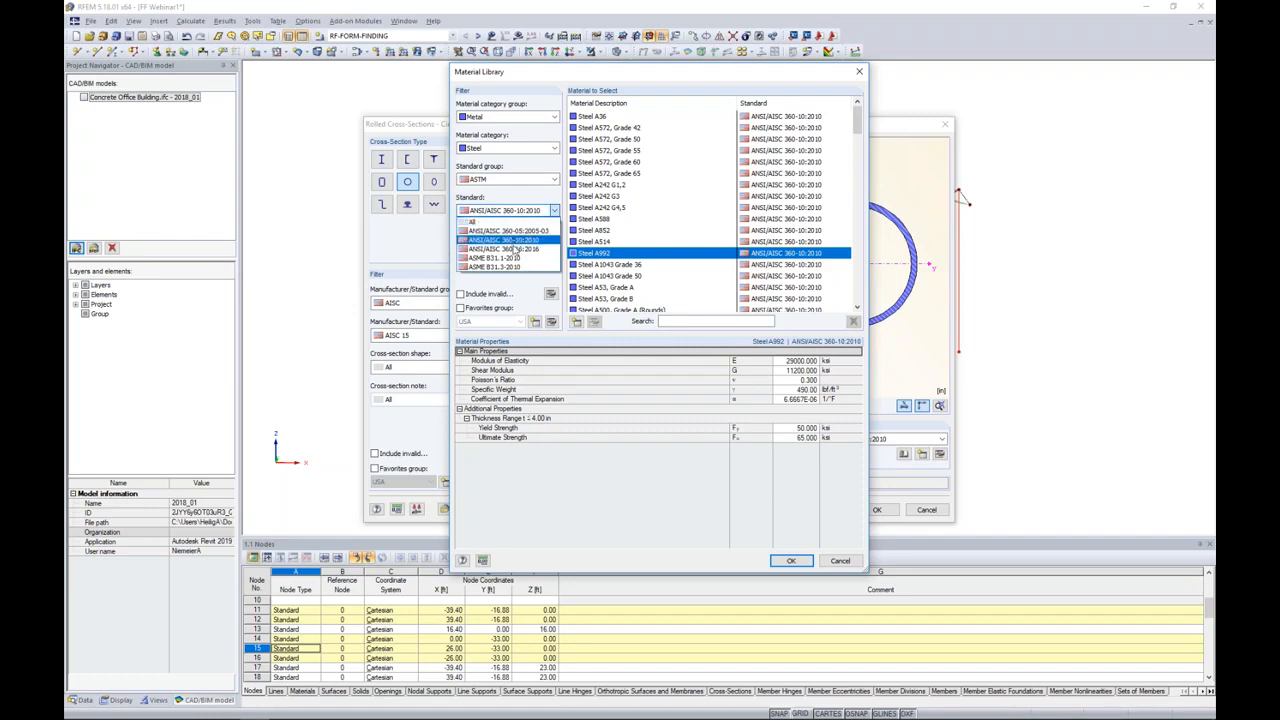
click(513, 249)
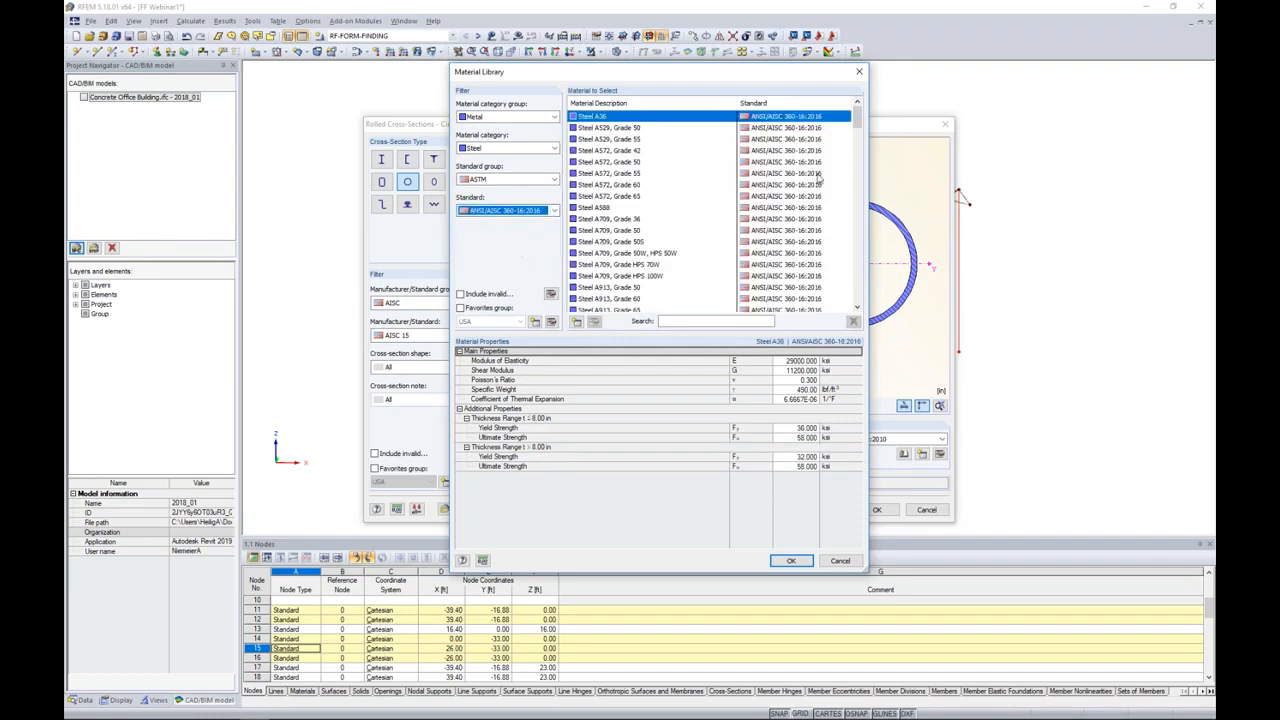
mouse_move(857, 118)
mouse_down()
mouse_move(841, 203)
mouse_move(855, 292)
mouse_move(858, 116)
mouse_up()
scroll(636, 243, down, 3)
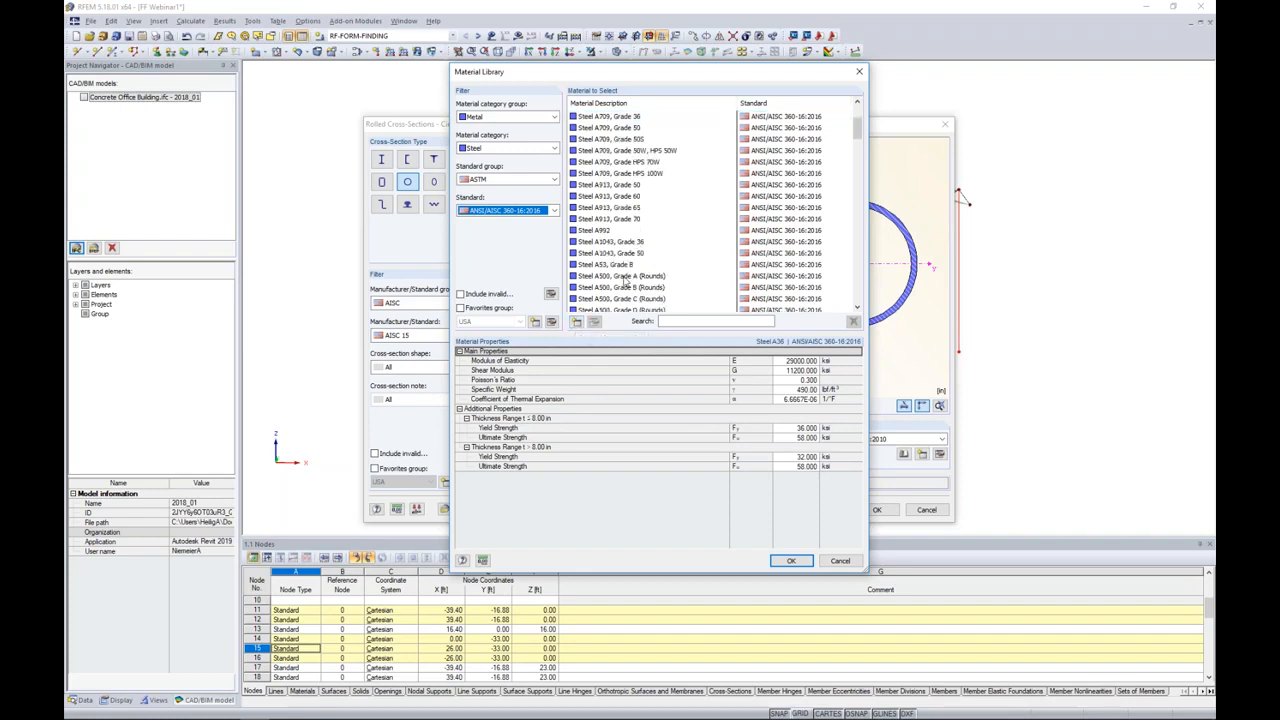
click(628, 287)
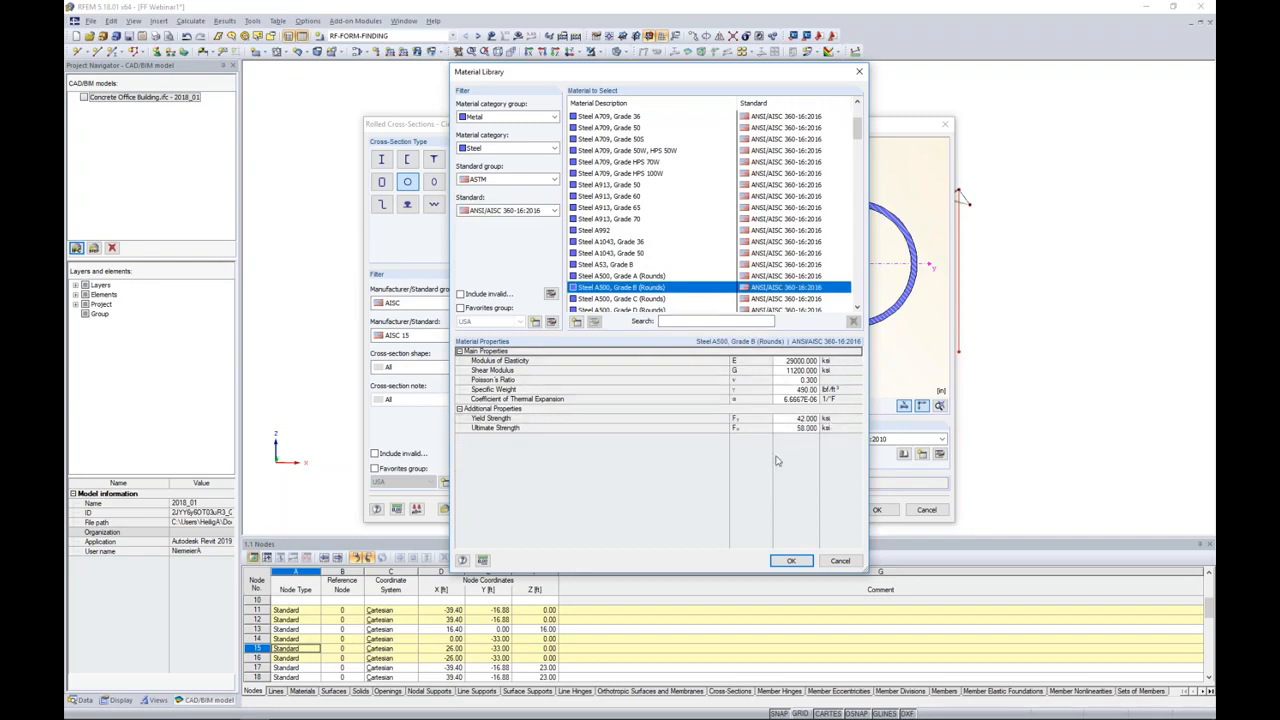
click(790, 560)
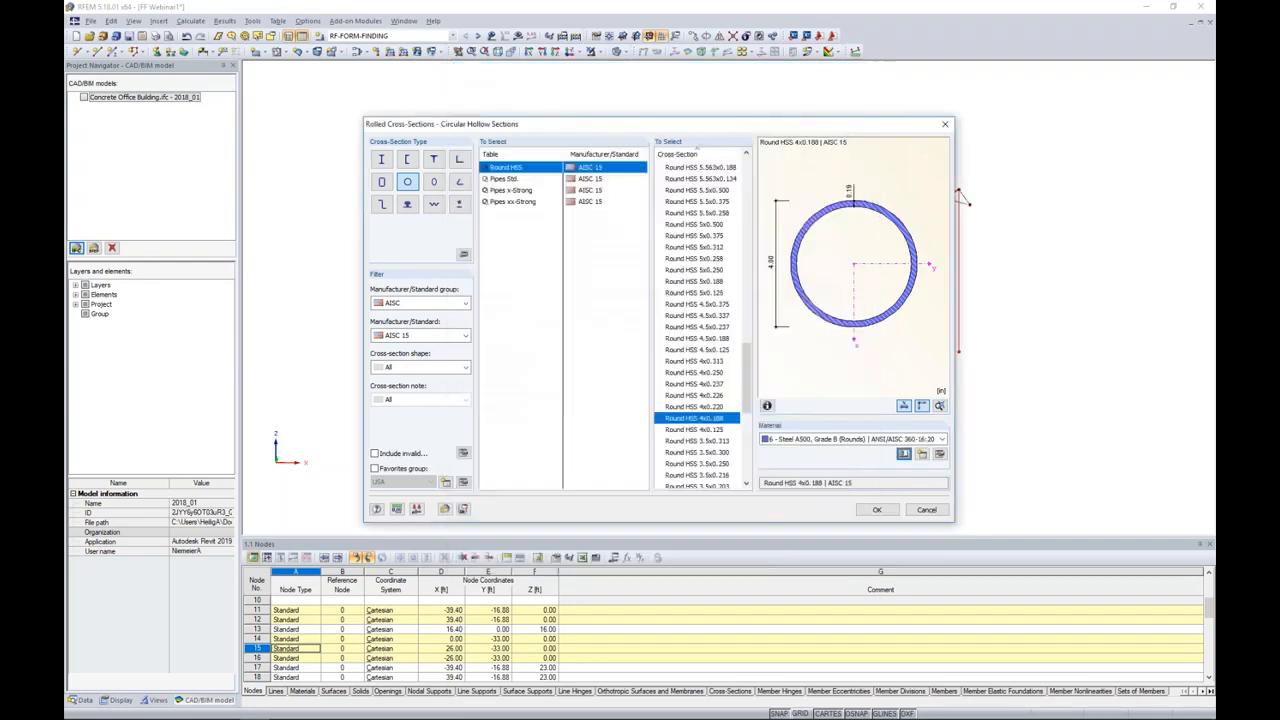
Step: Create the beam members on the selected column lines with the Round HSS 4x0.188 section
click(876, 509)
click(749, 506)
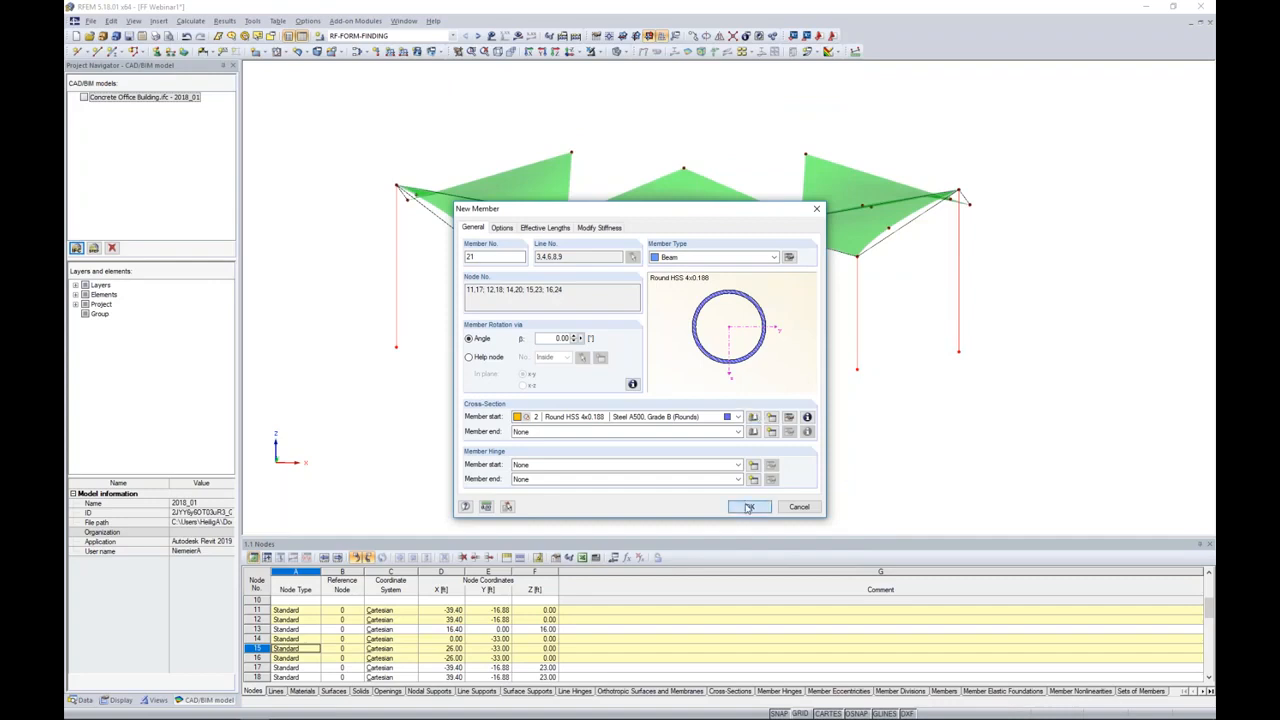
click(749, 506)
Step: Make members available on the straight lines connecting the column tops and membrane corners, and set their member type to Truss
scroll(719, 297, up, 8)
scroll(690, 246, up, 6)
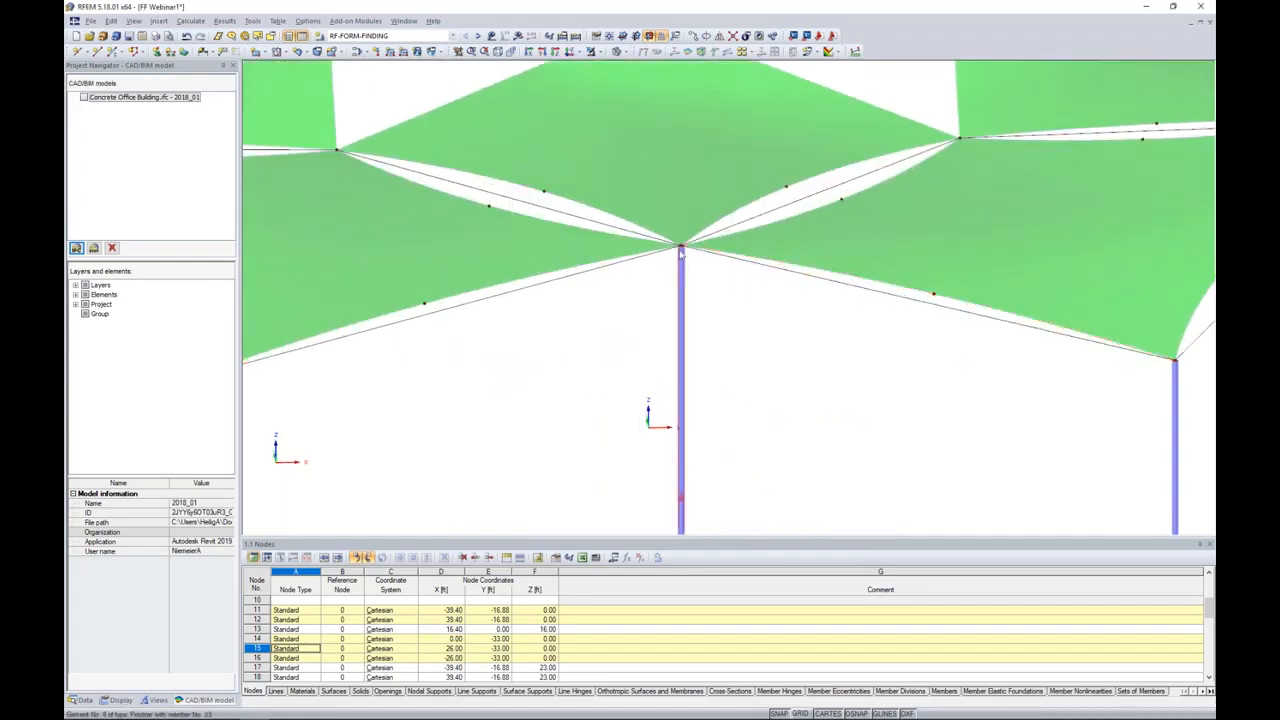
scroll(690, 260, up, 4)
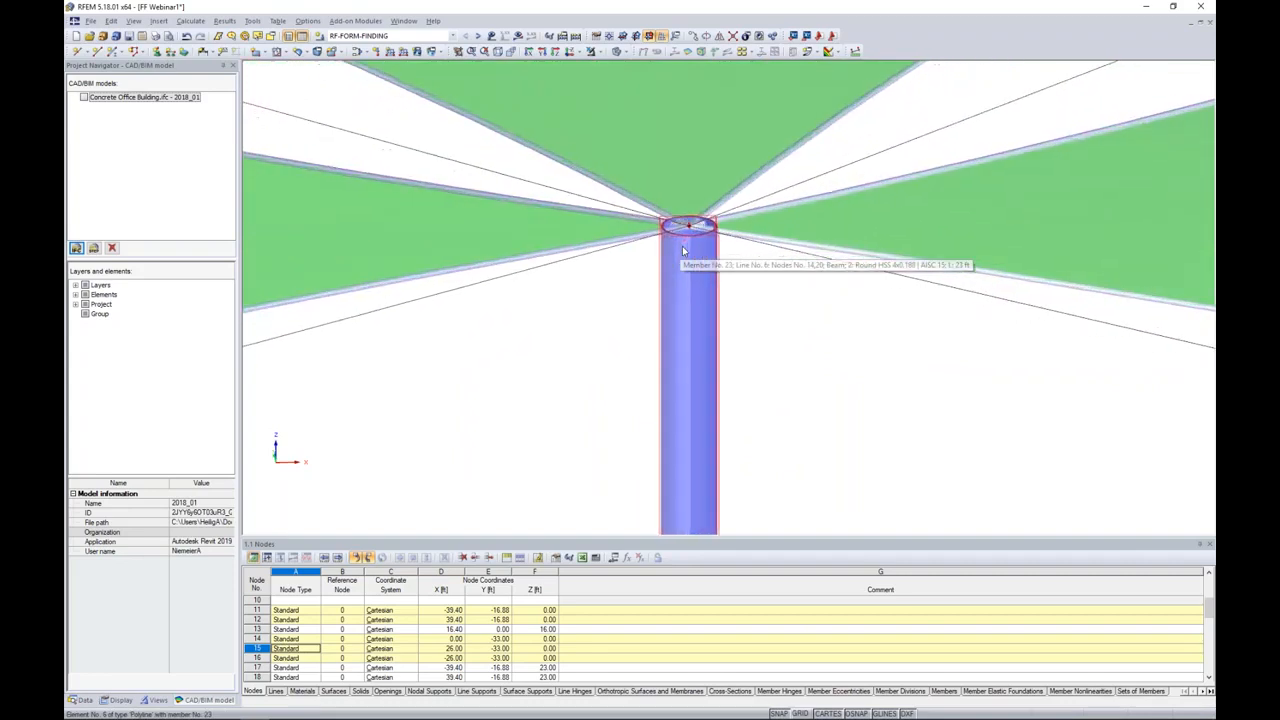
scroll(703, 285, down, 12)
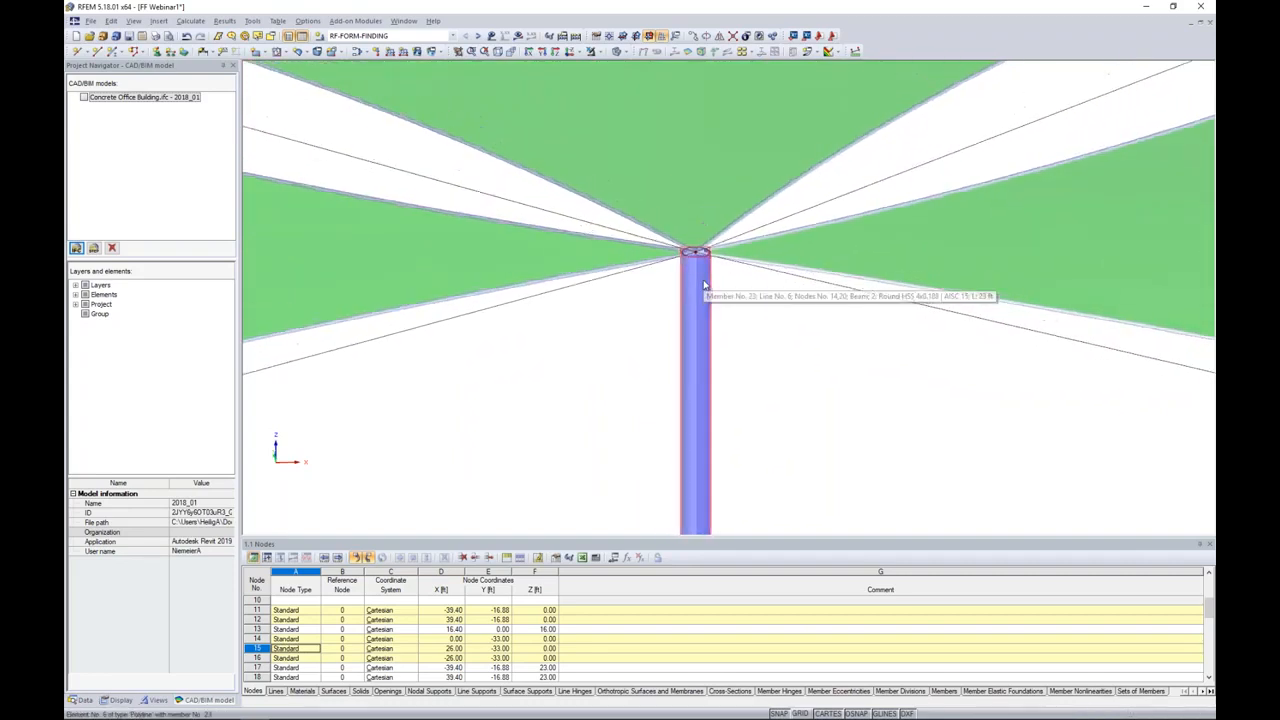
ctrl+middle_drag(768, 343, 800, 445)
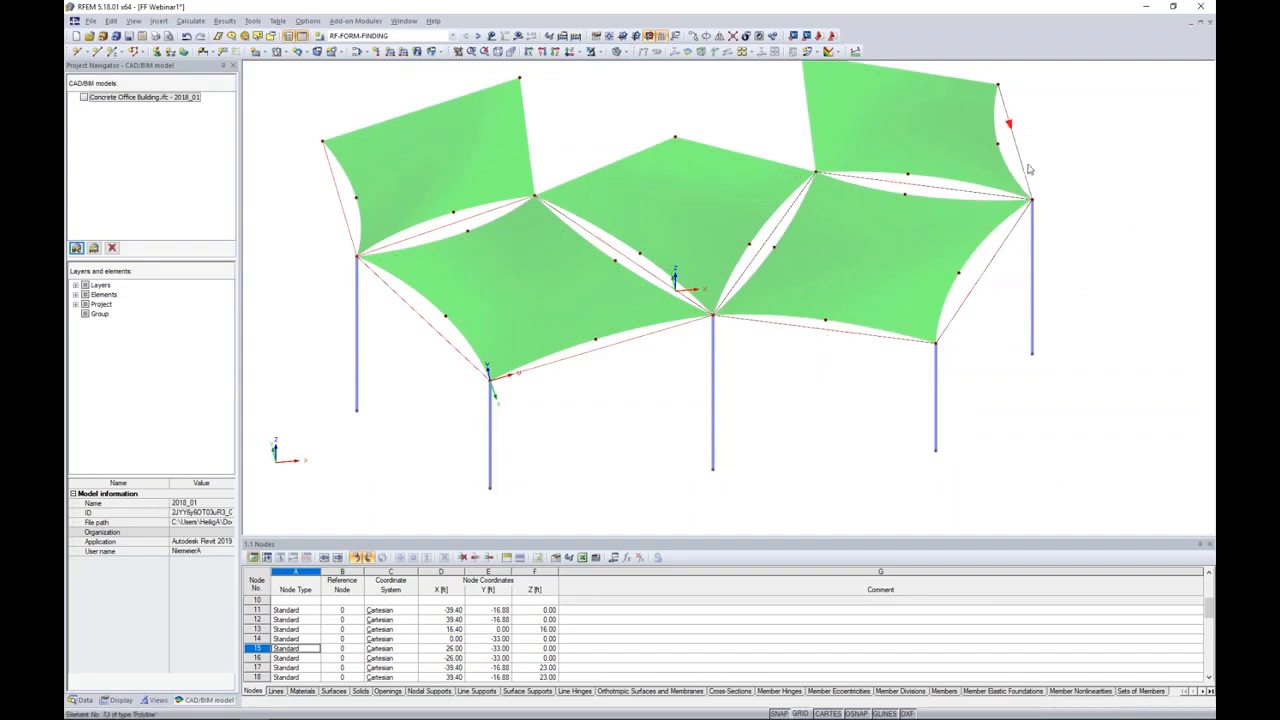
double_click(598, 354)
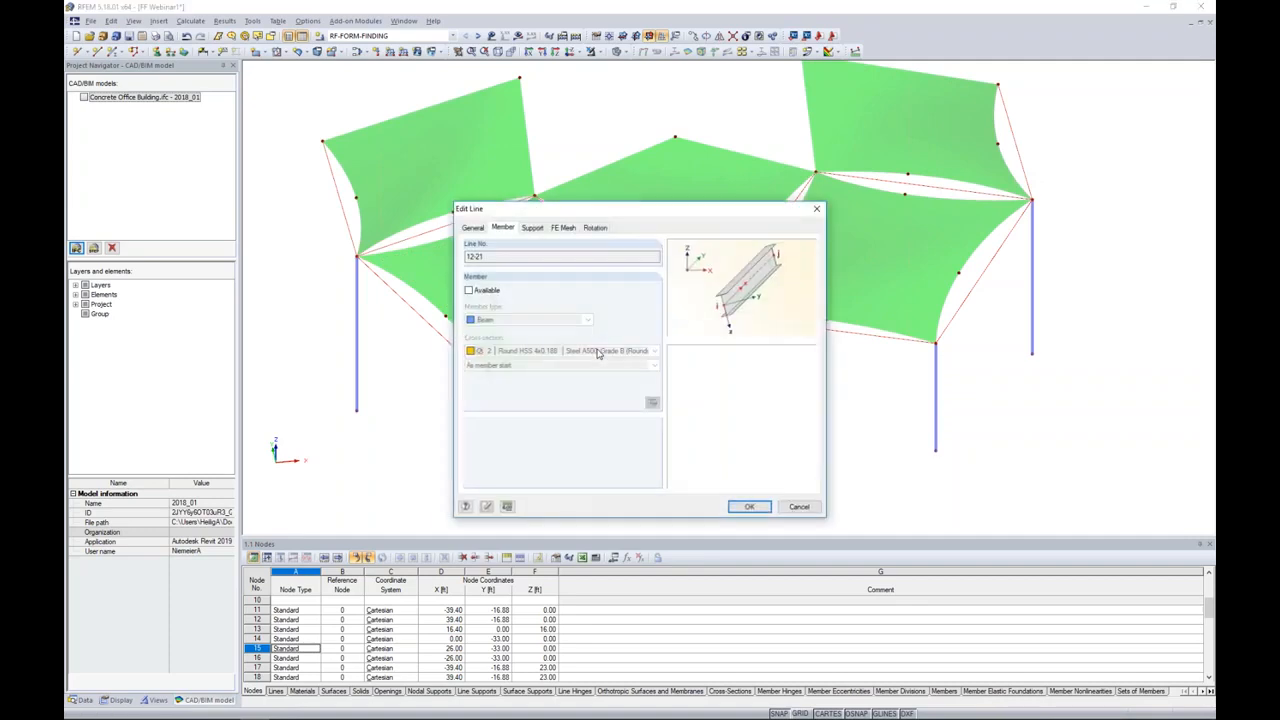
click(468, 290)
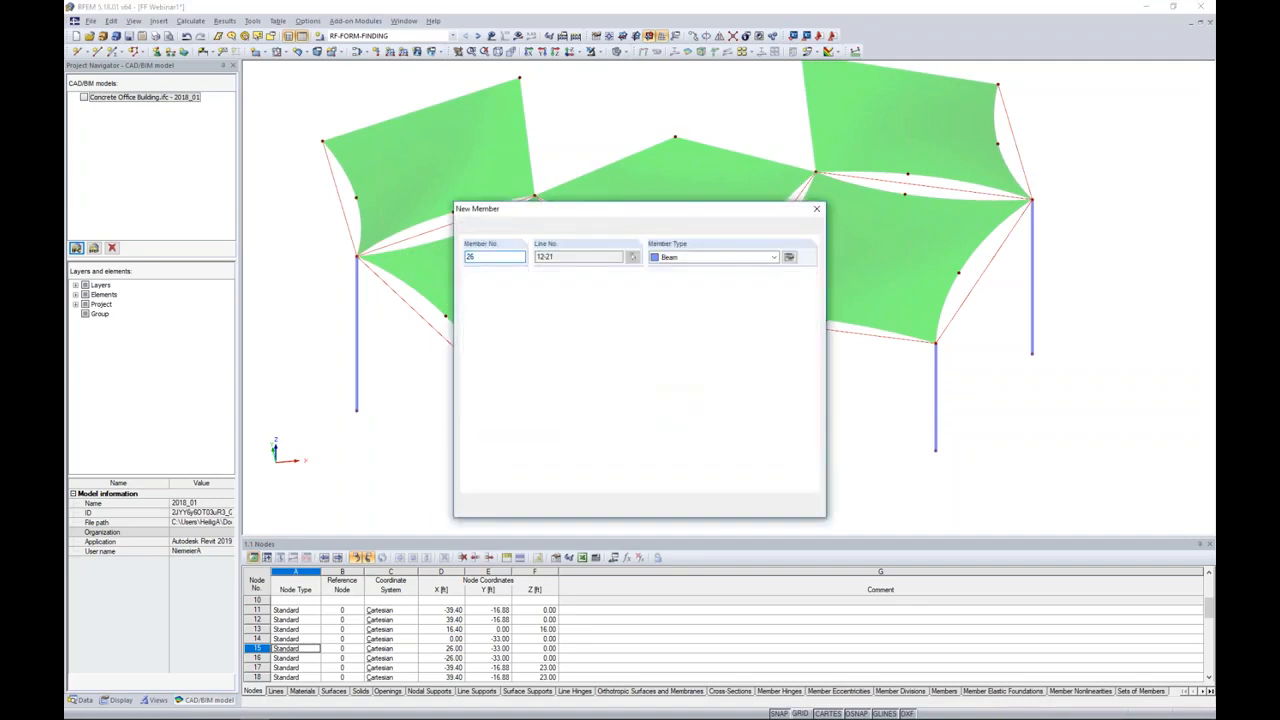
click(700, 257)
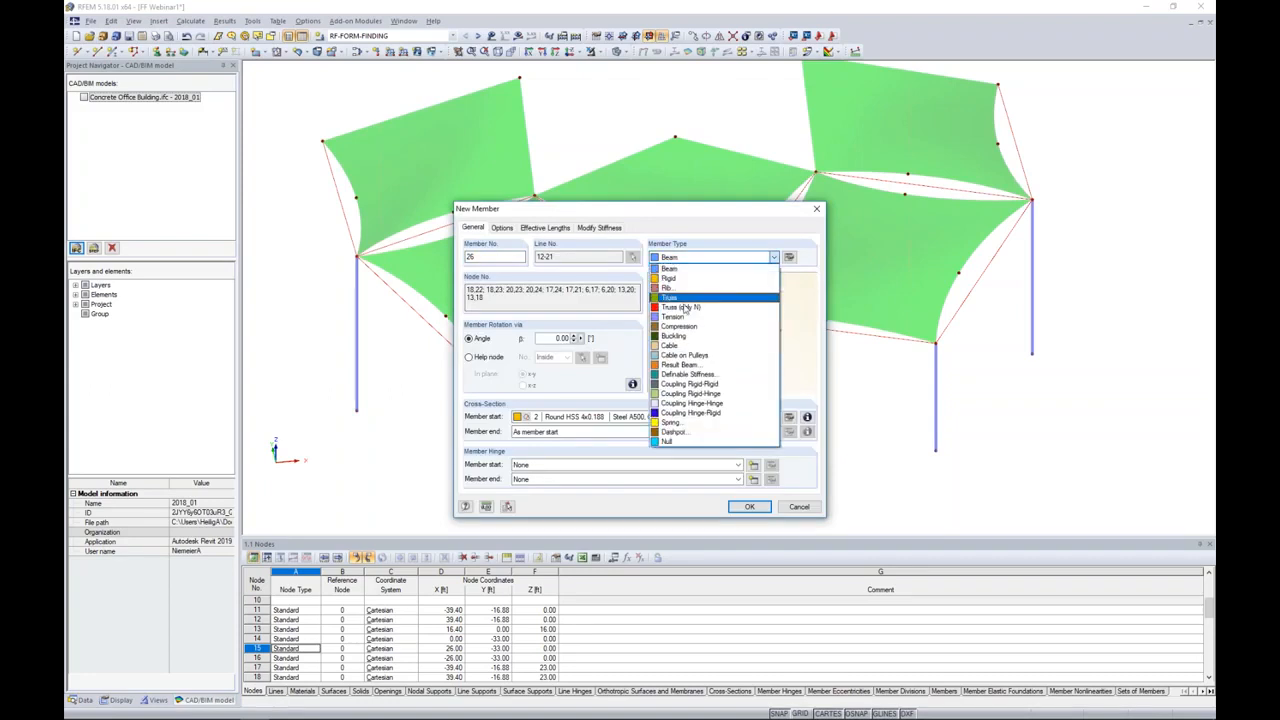
click(679, 298)
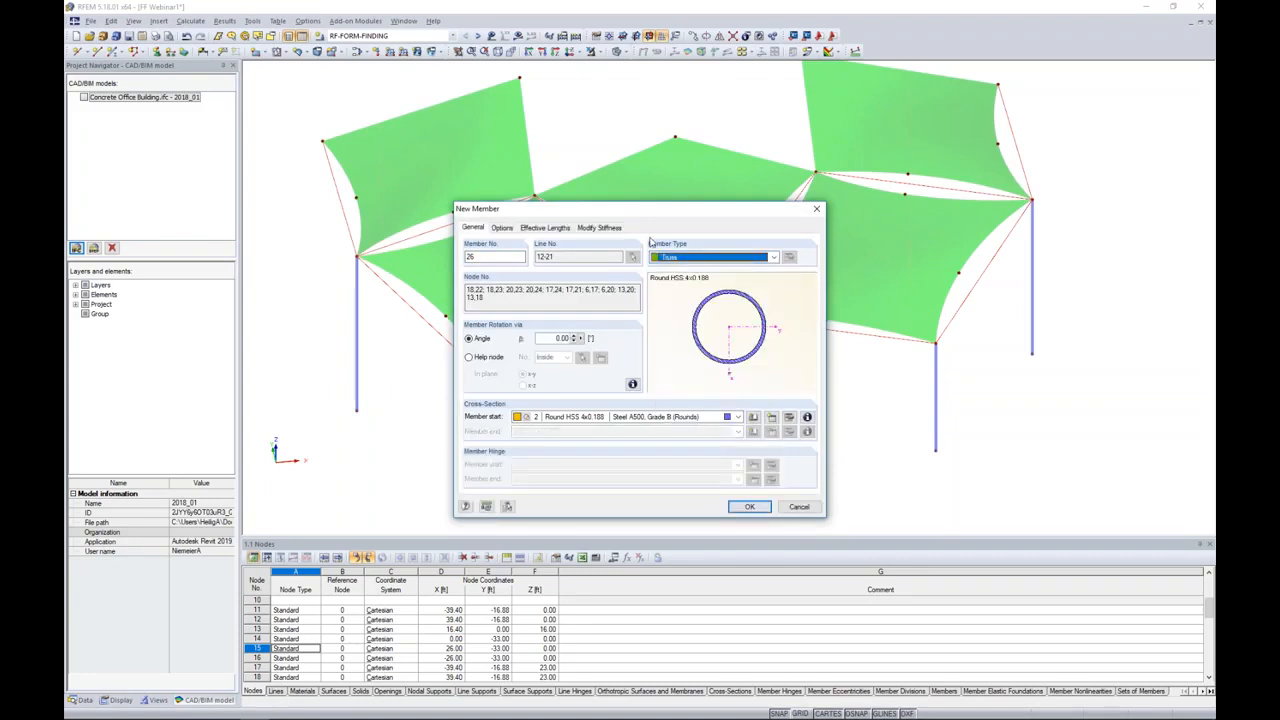
click(704, 258)
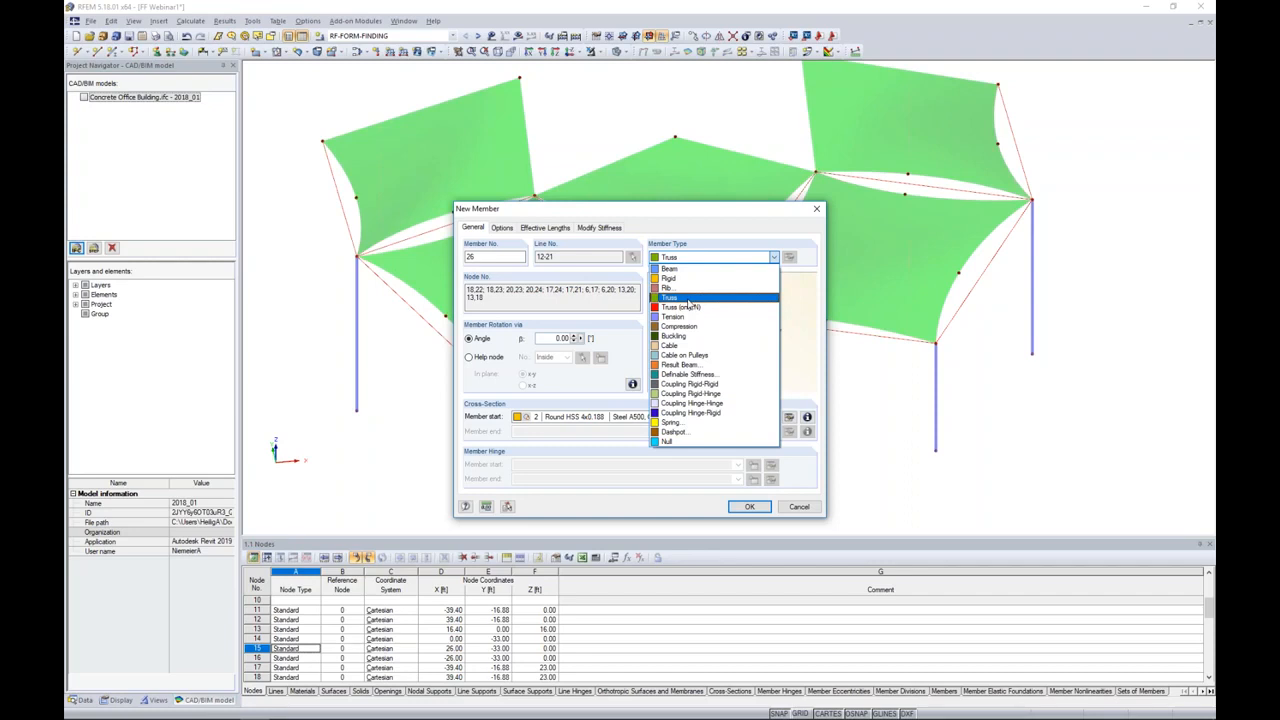
click(688, 299)
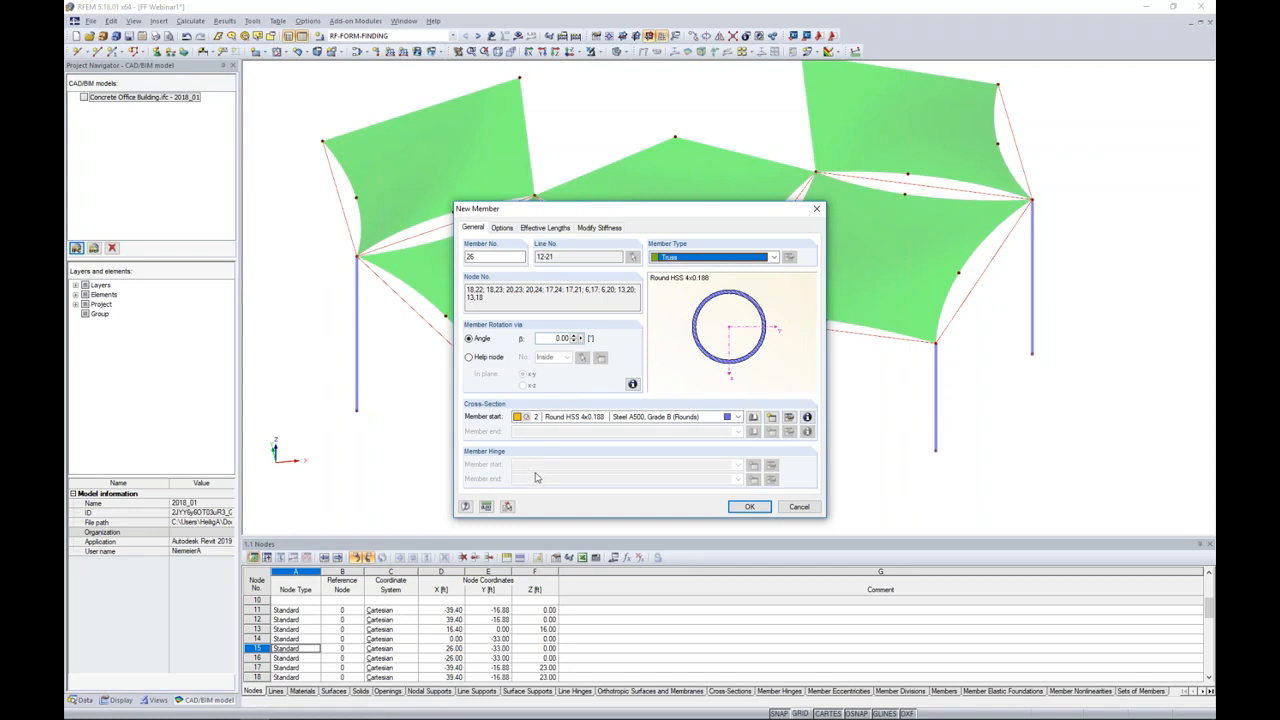
Step: Create the truss members with the Round HSS 7.5x0.500 section in the existing Steel A500, Grade B (Rounds) material
click(753, 418)
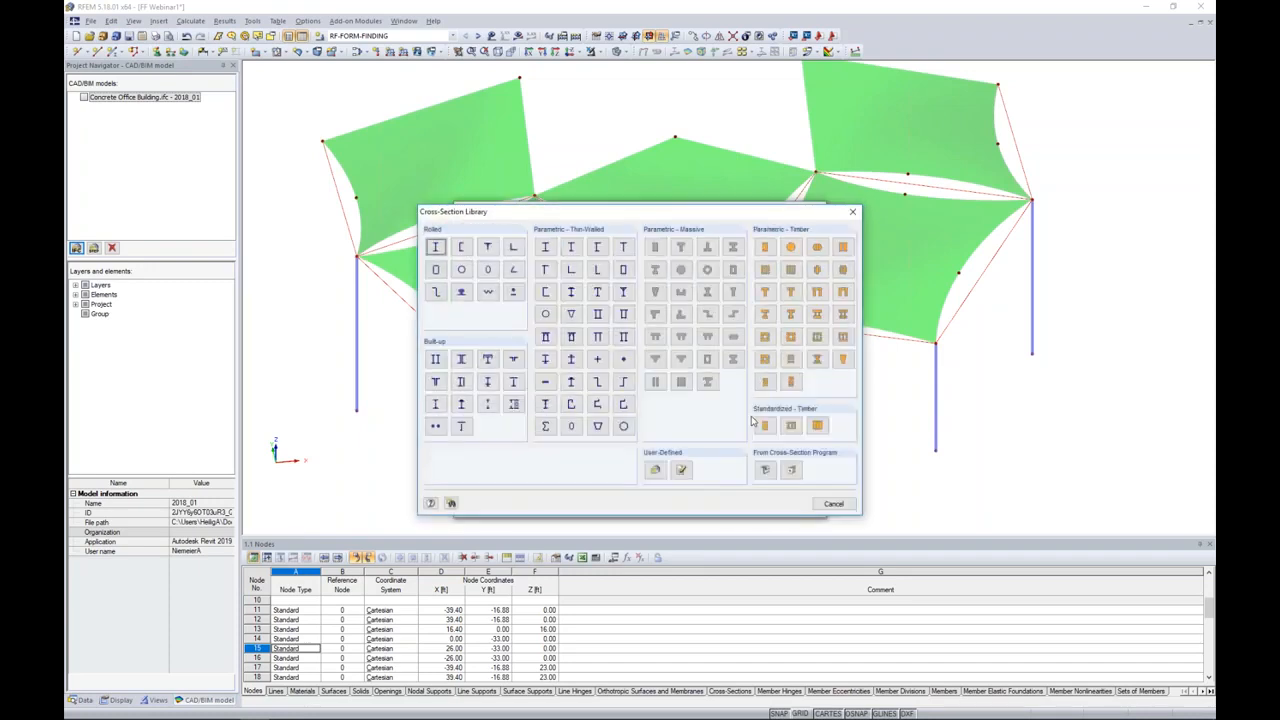
click(461, 270)
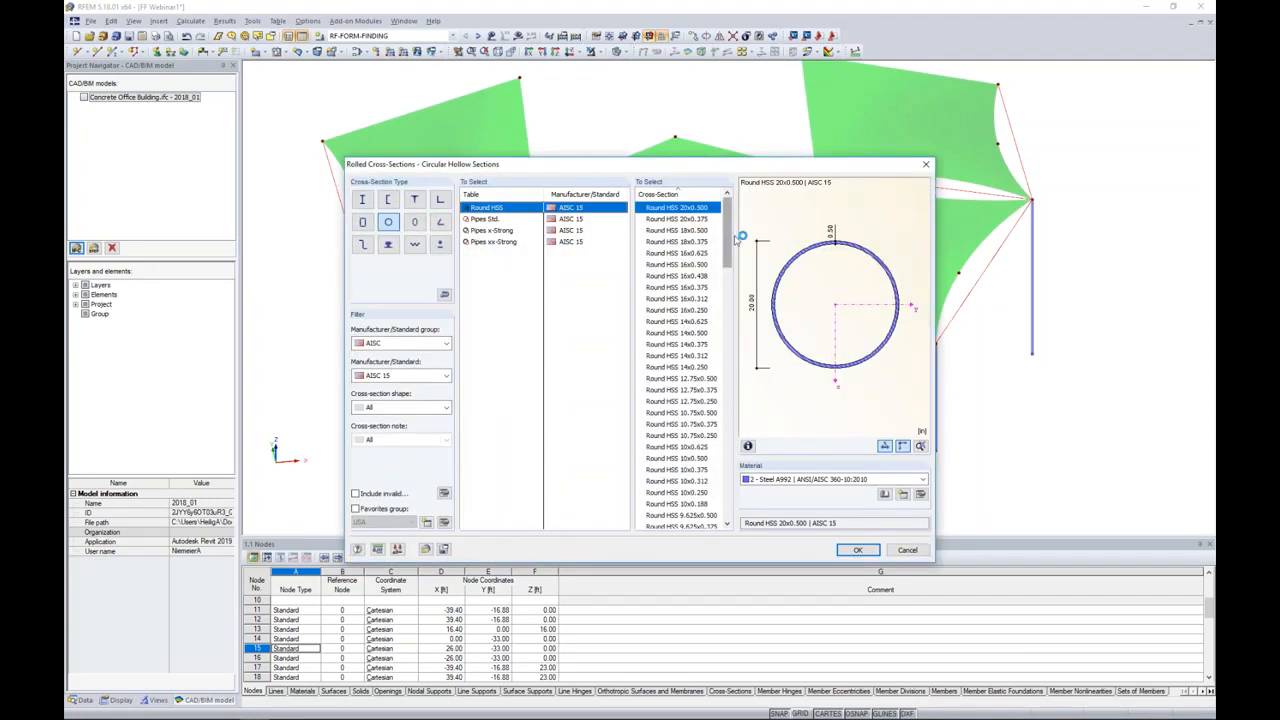
drag(735, 232, 717, 295)
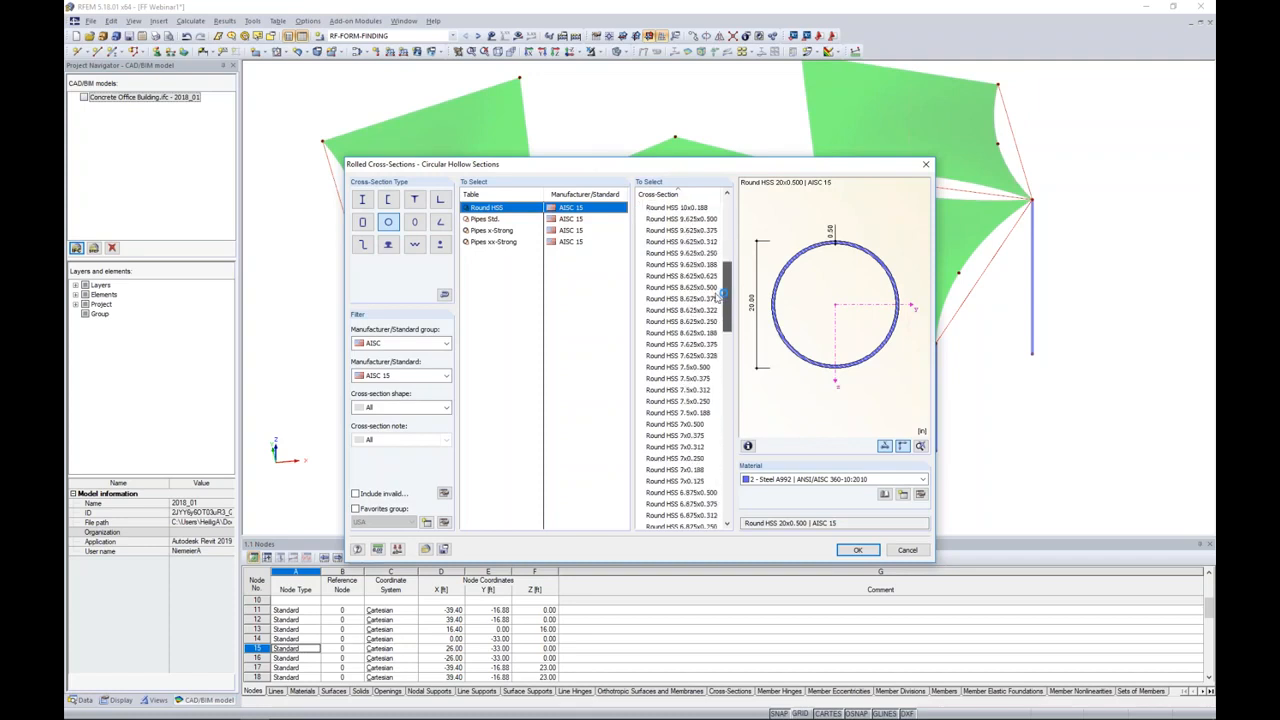
click(700, 367)
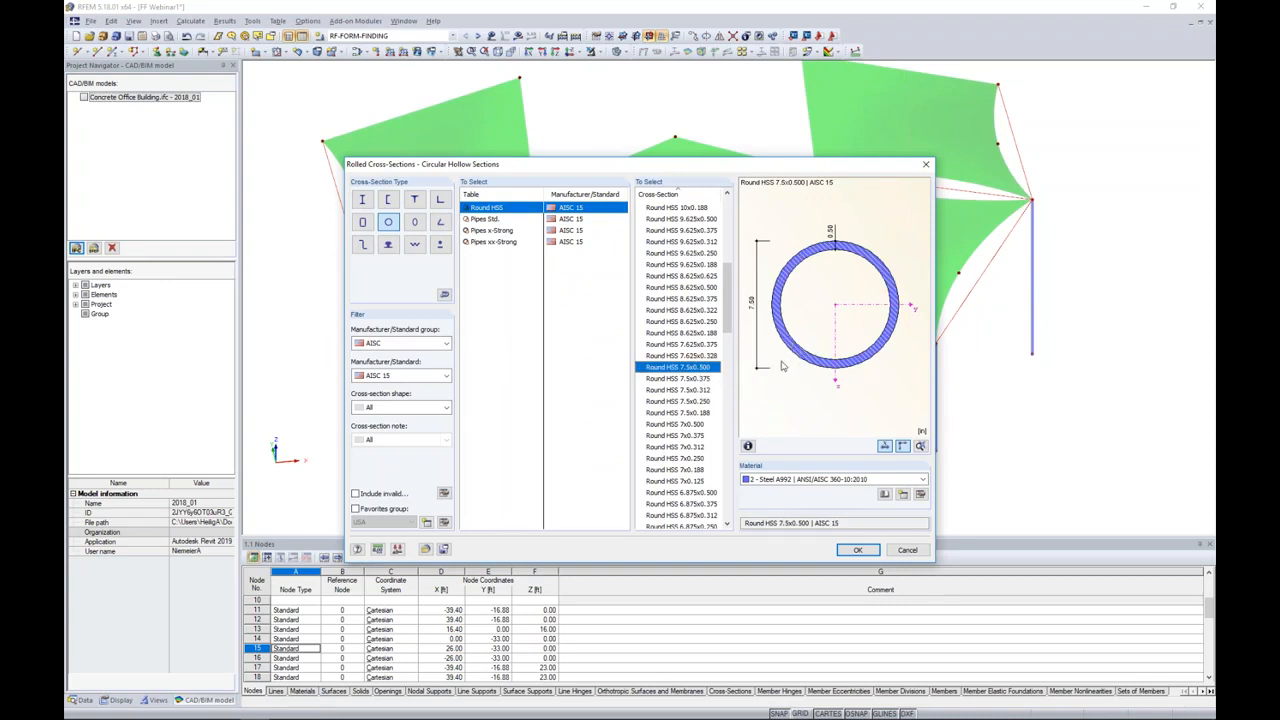
click(786, 480)
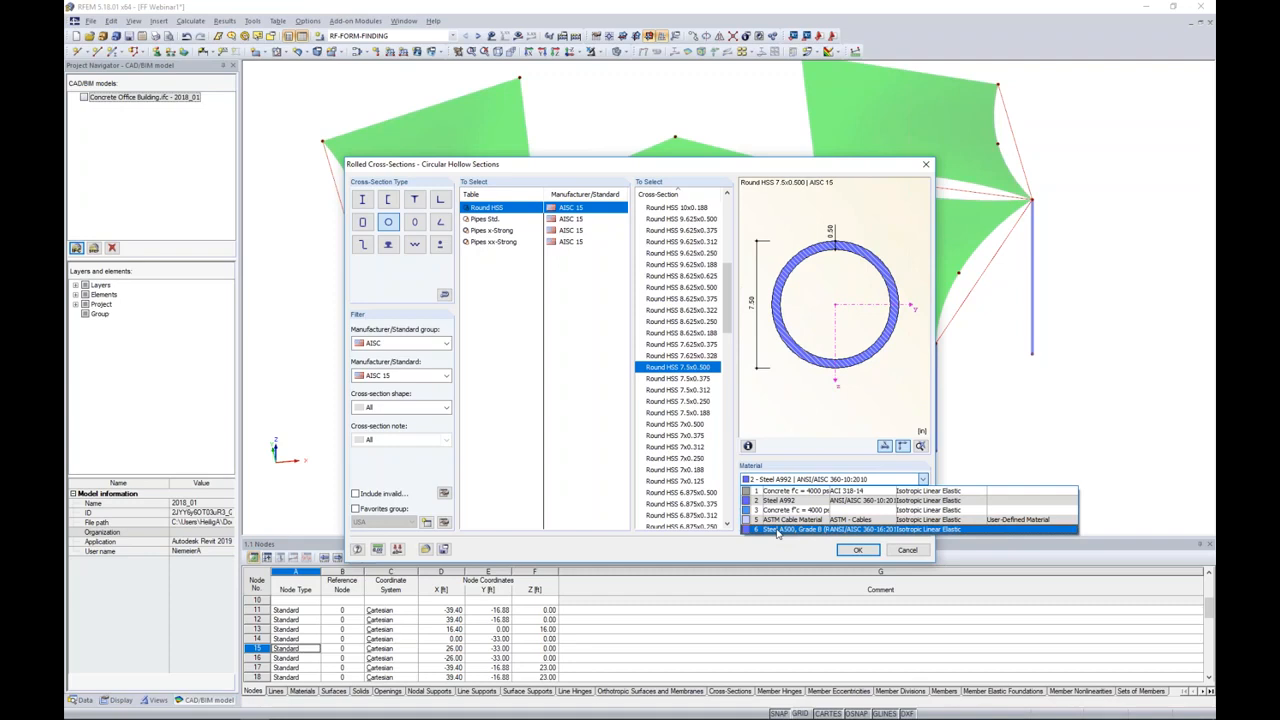
click(777, 530)
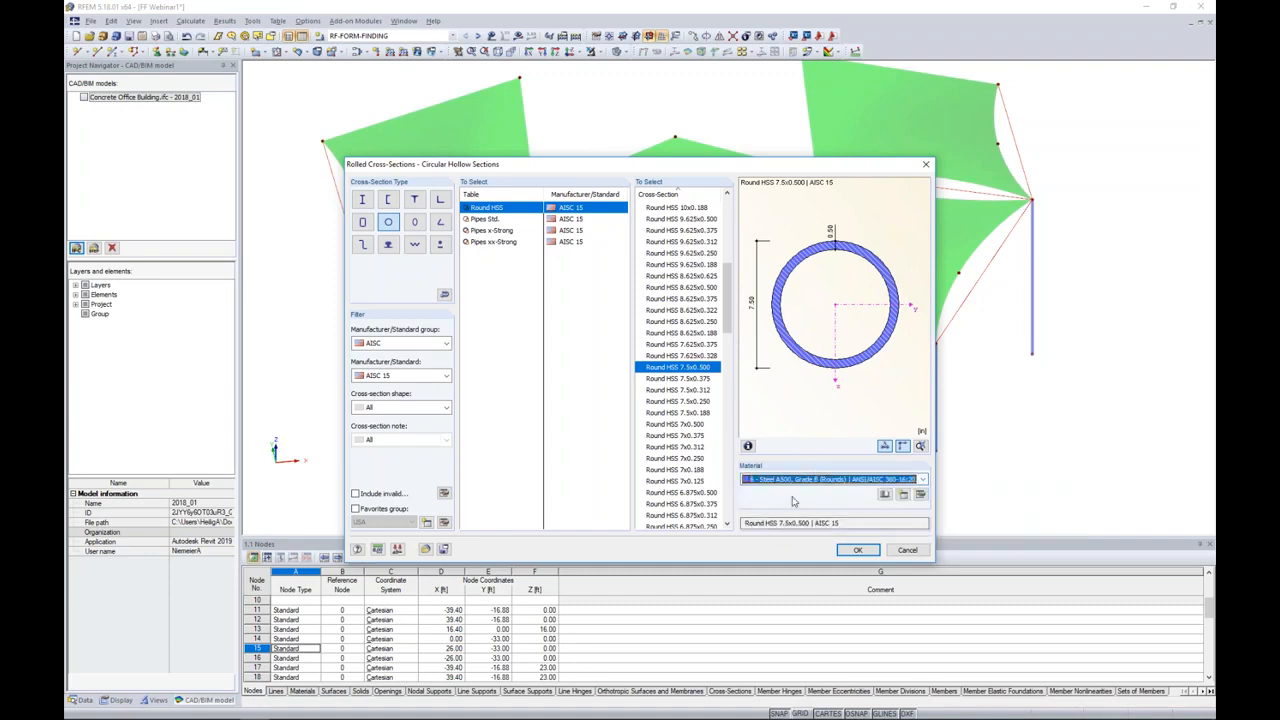
click(864, 550)
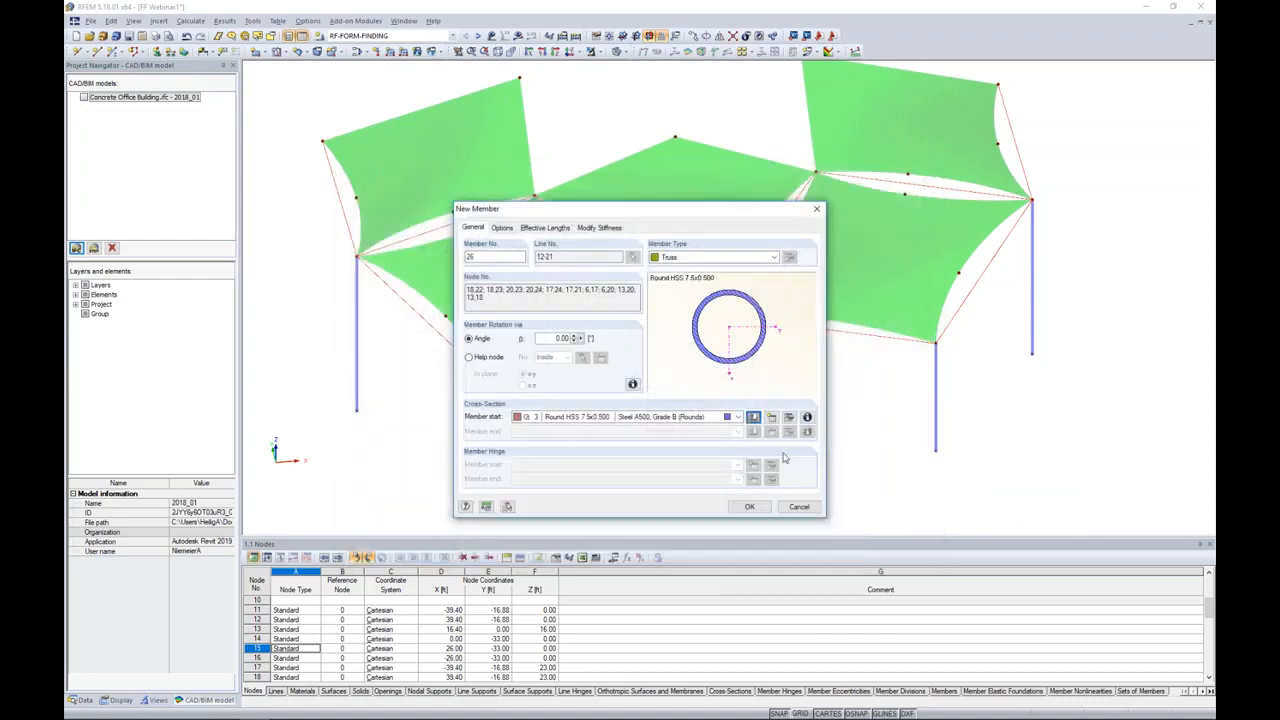
click(750, 506)
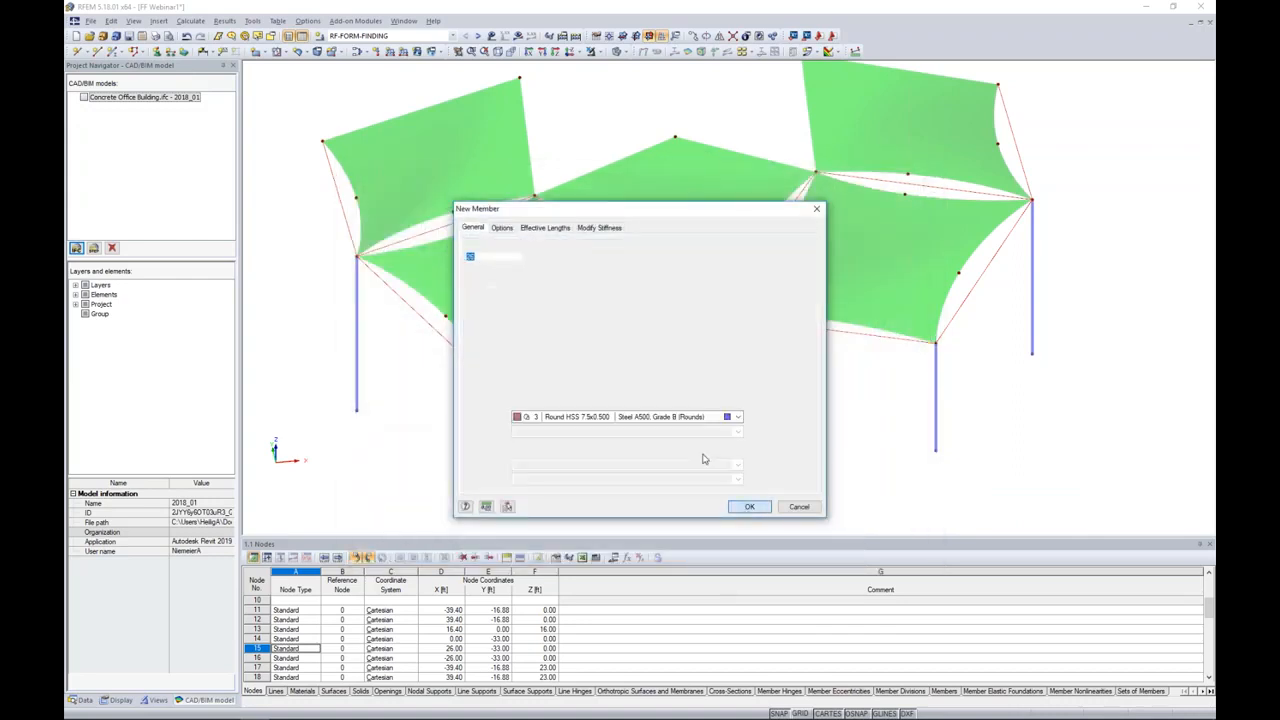
click(750, 506)
Step: Define a new nodal support type in the global axis system, with the X-direction support's nonlinearity set to Form-finding stage only
ctrl+middle_drag(803, 409, 720, 300)
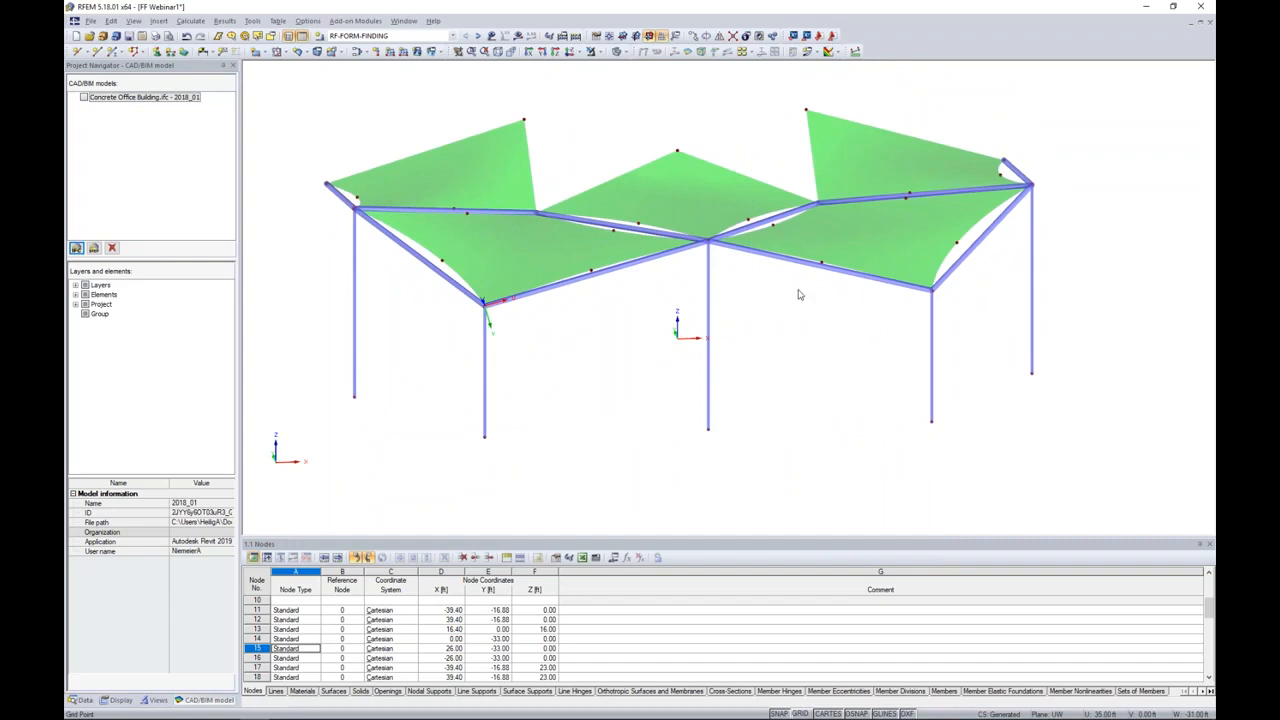
ctrl+middle_drag(794, 329, 752, 333)
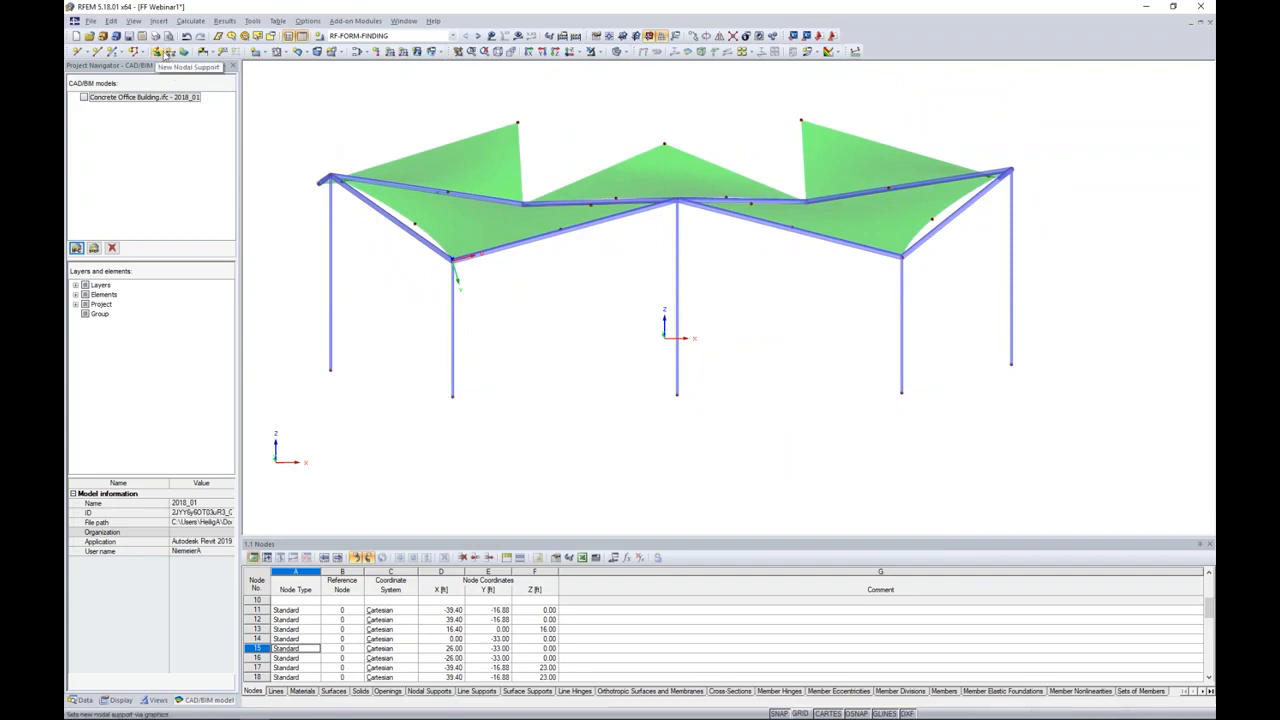
click(159, 53)
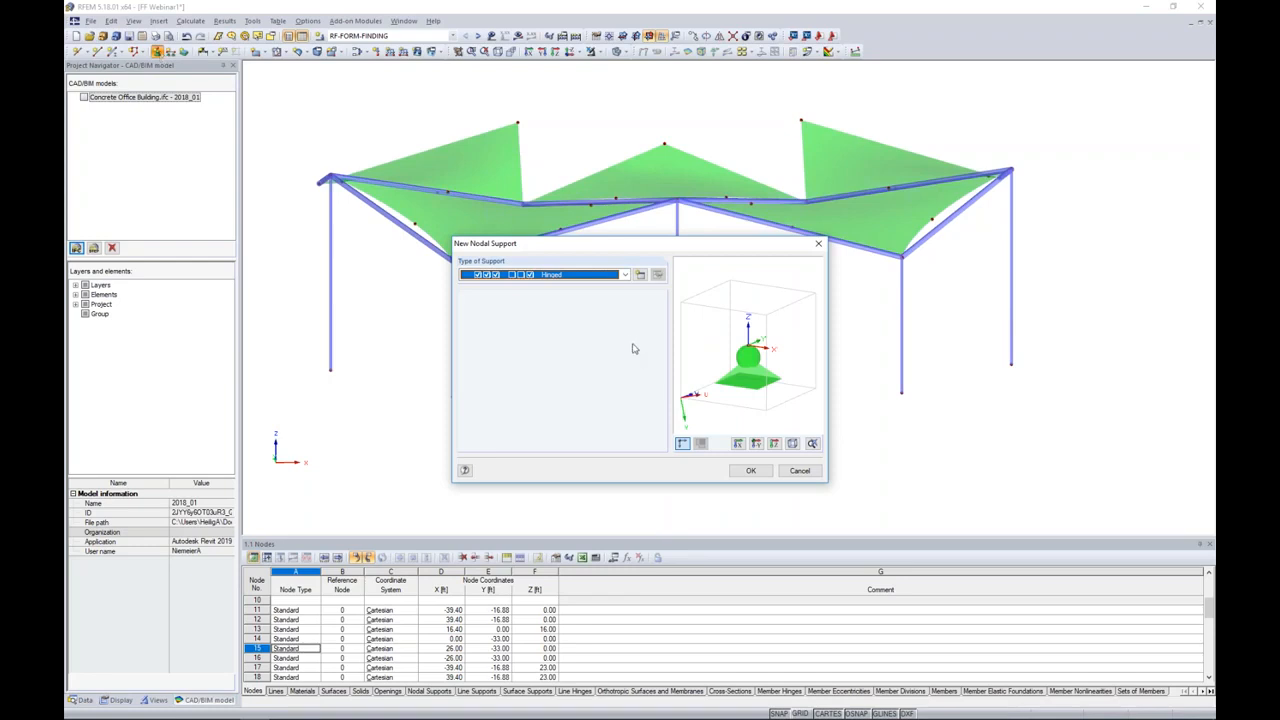
click(624, 276)
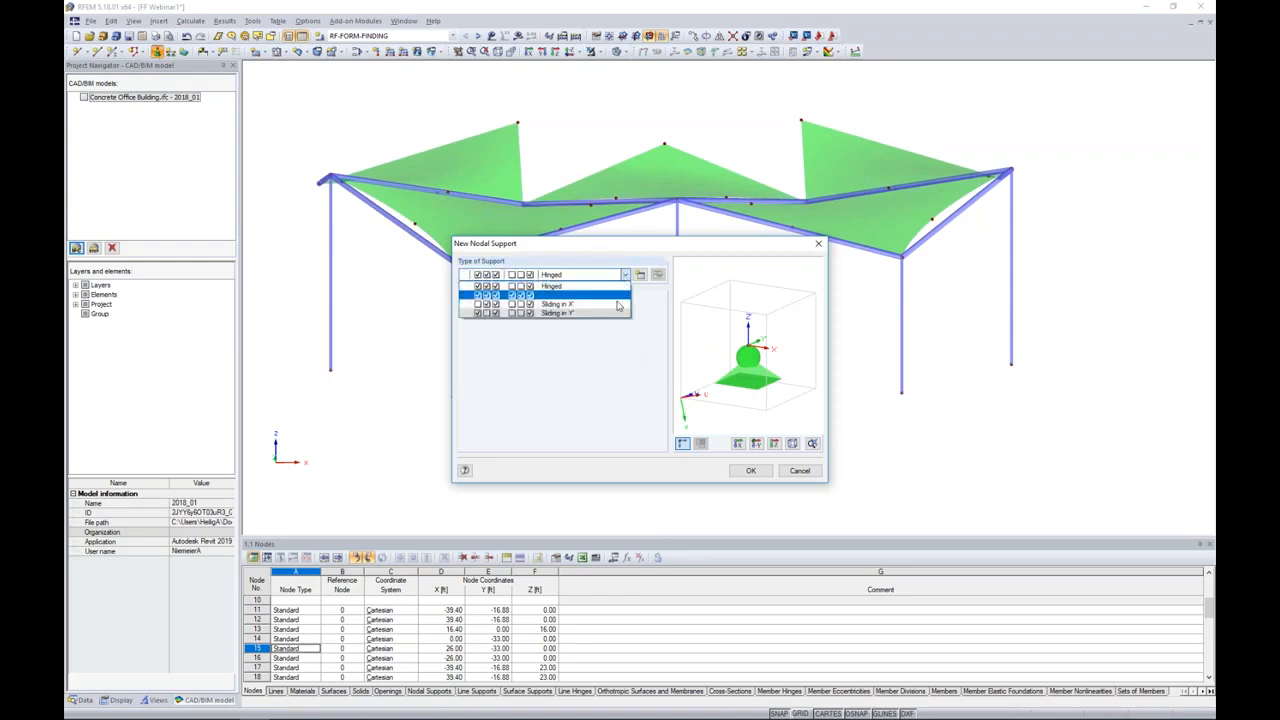
click(605, 344)
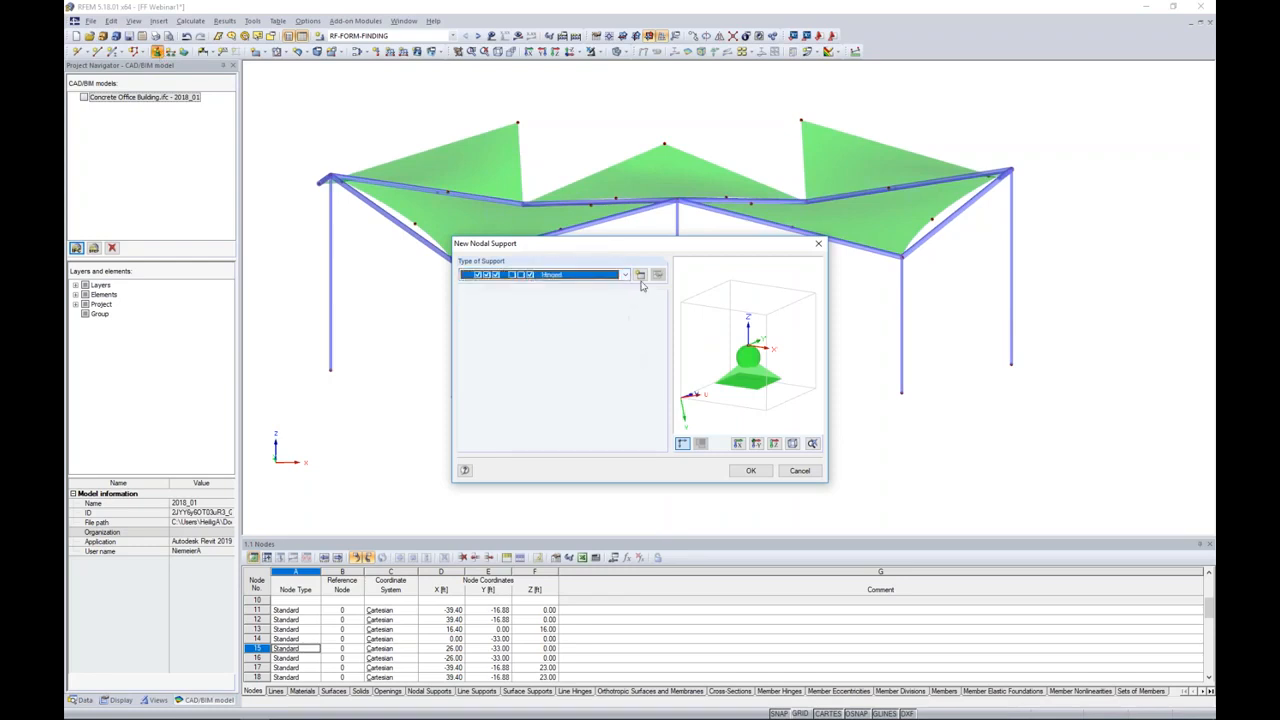
click(641, 277)
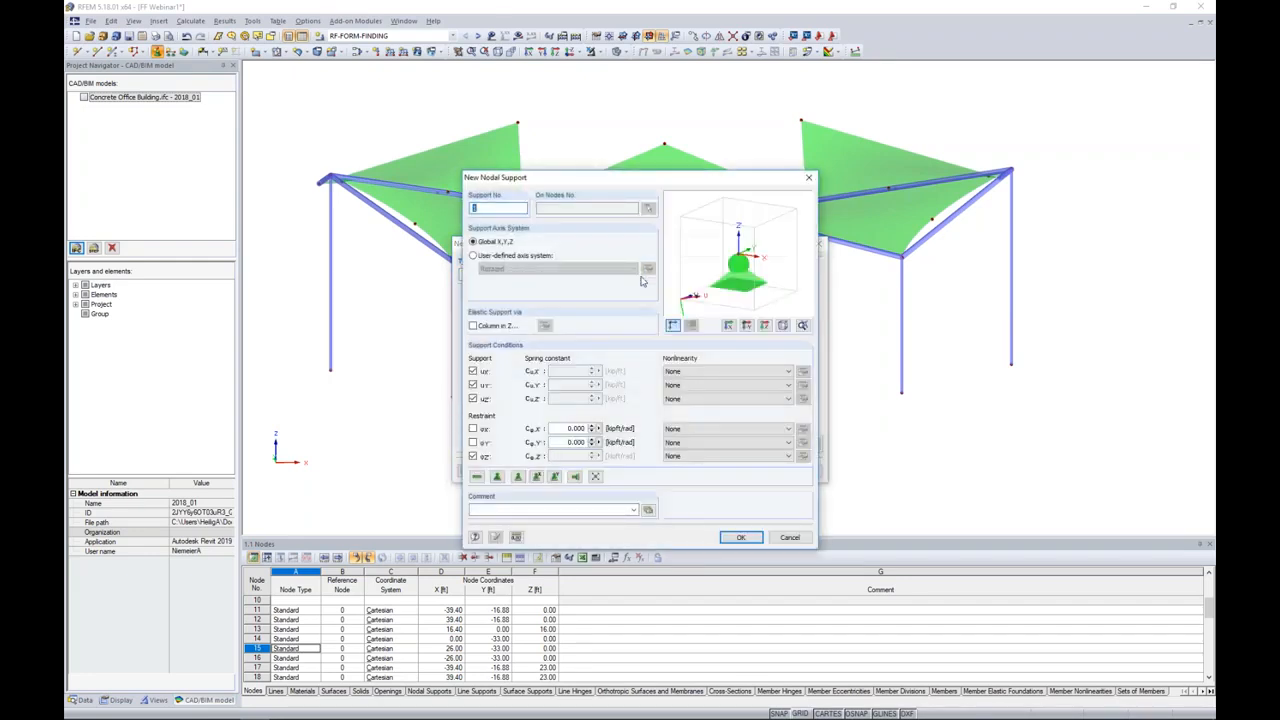
drag(667, 175, 691, 123)
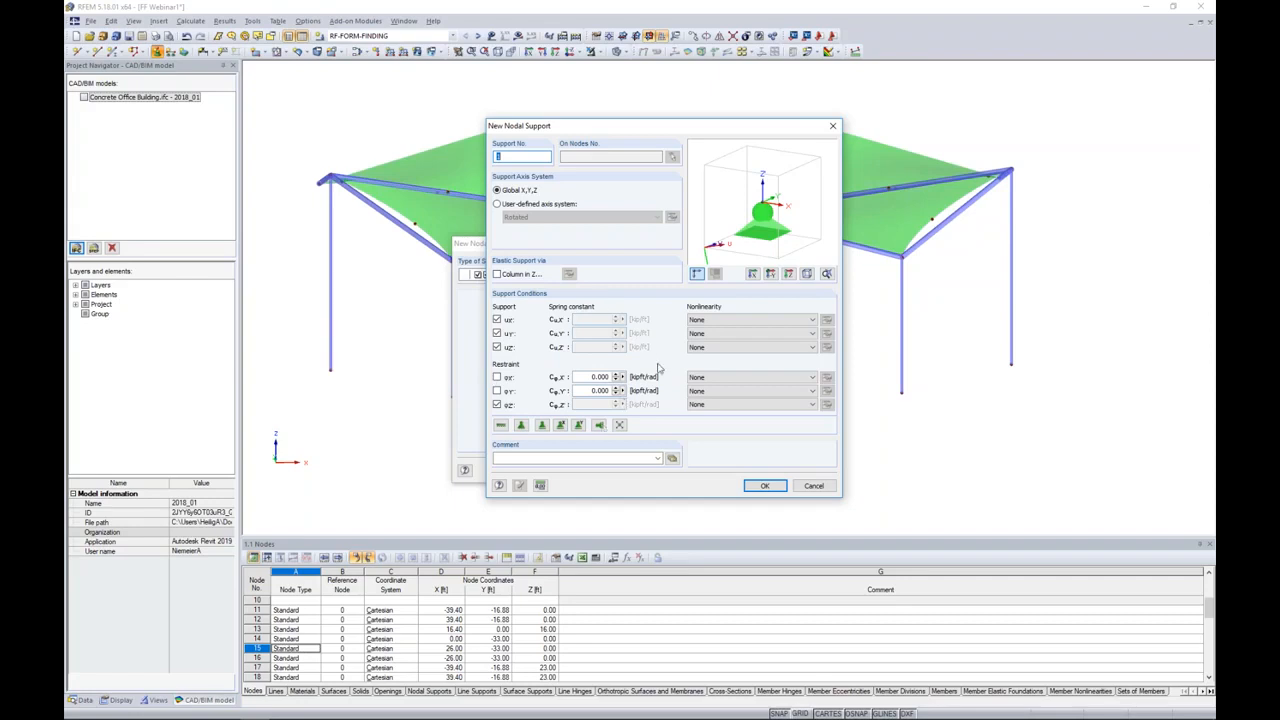
click(723, 320)
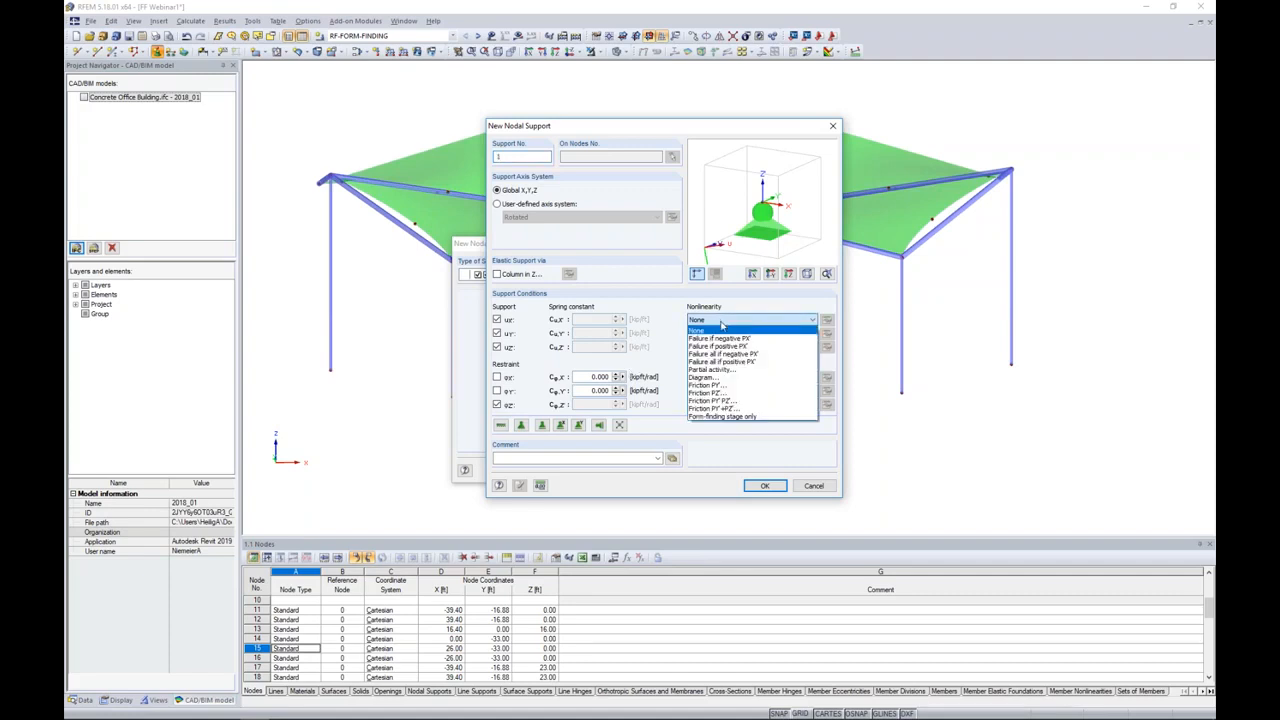
click(764, 418)
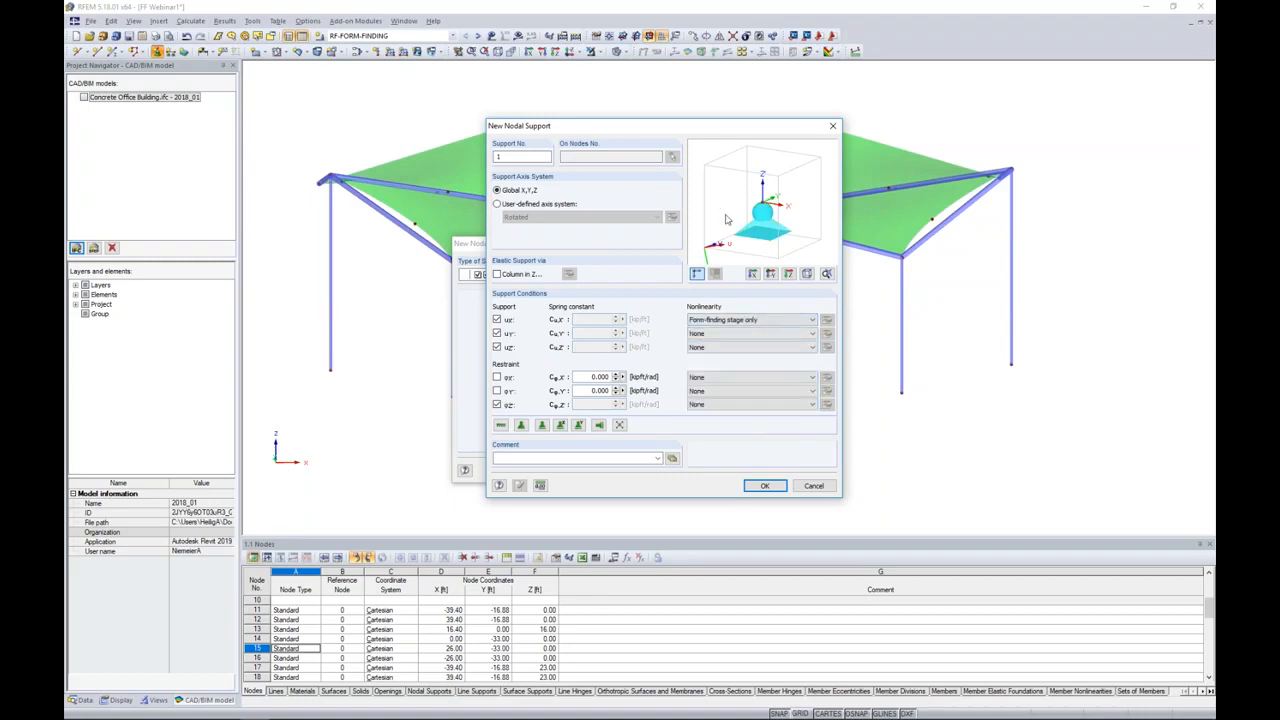
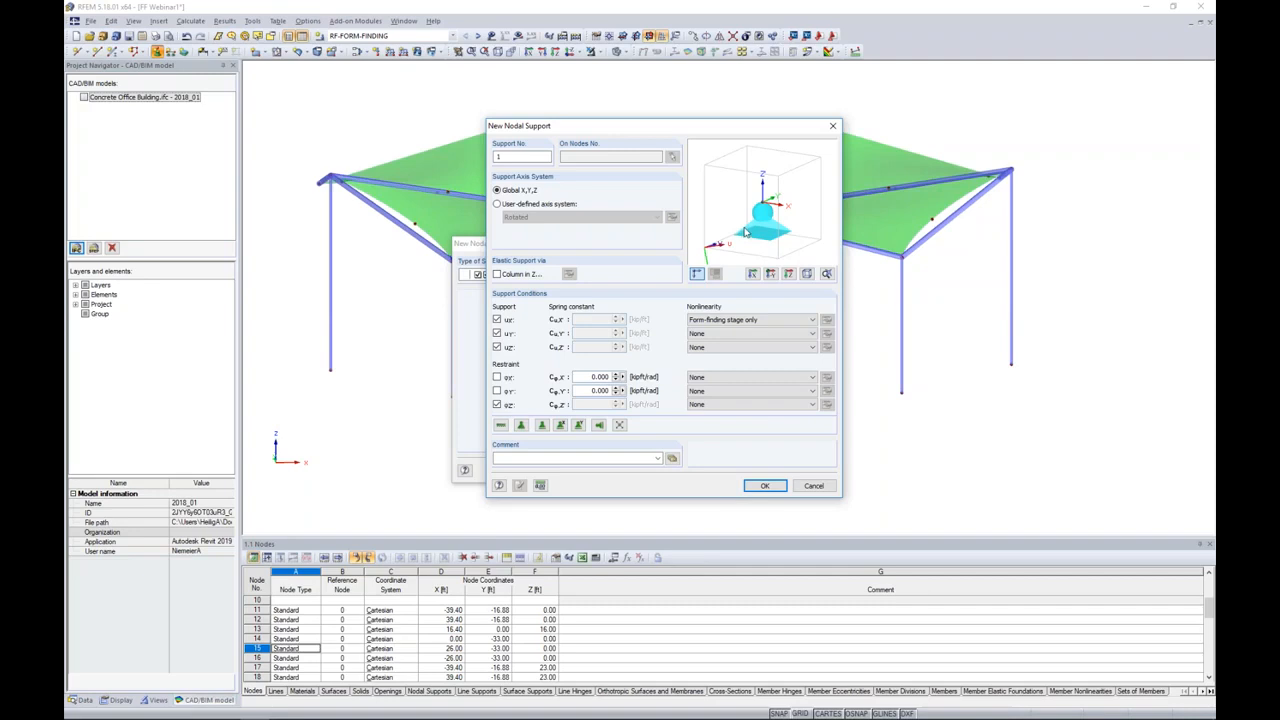
Step: Reset the X-direction support's nonlinearity to None and discard the new nodal support type
click(726, 320)
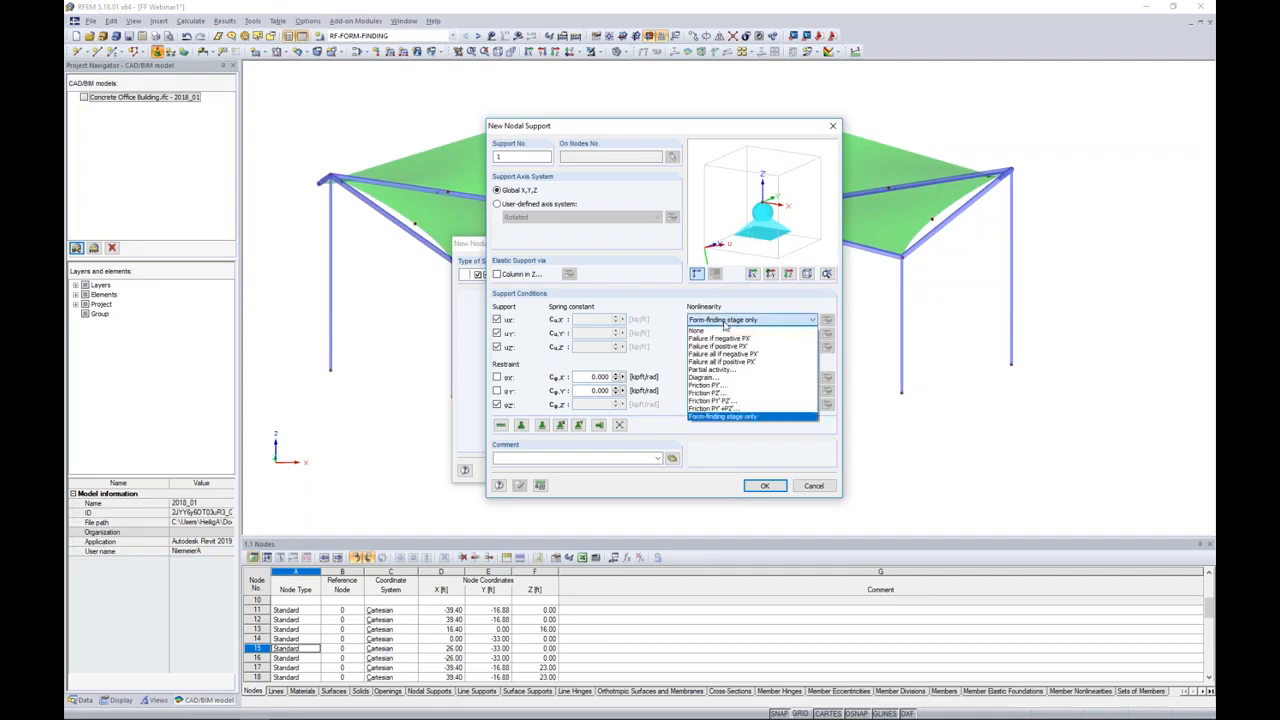
click(720, 334)
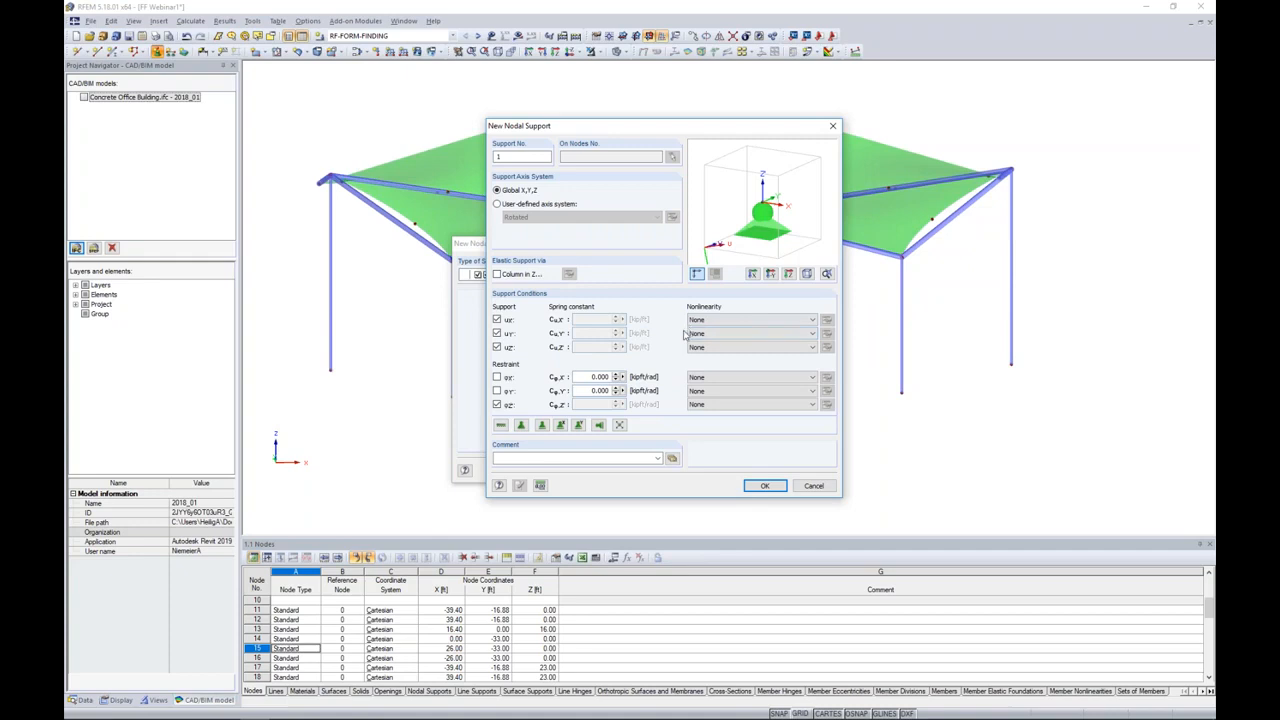
click(812, 486)
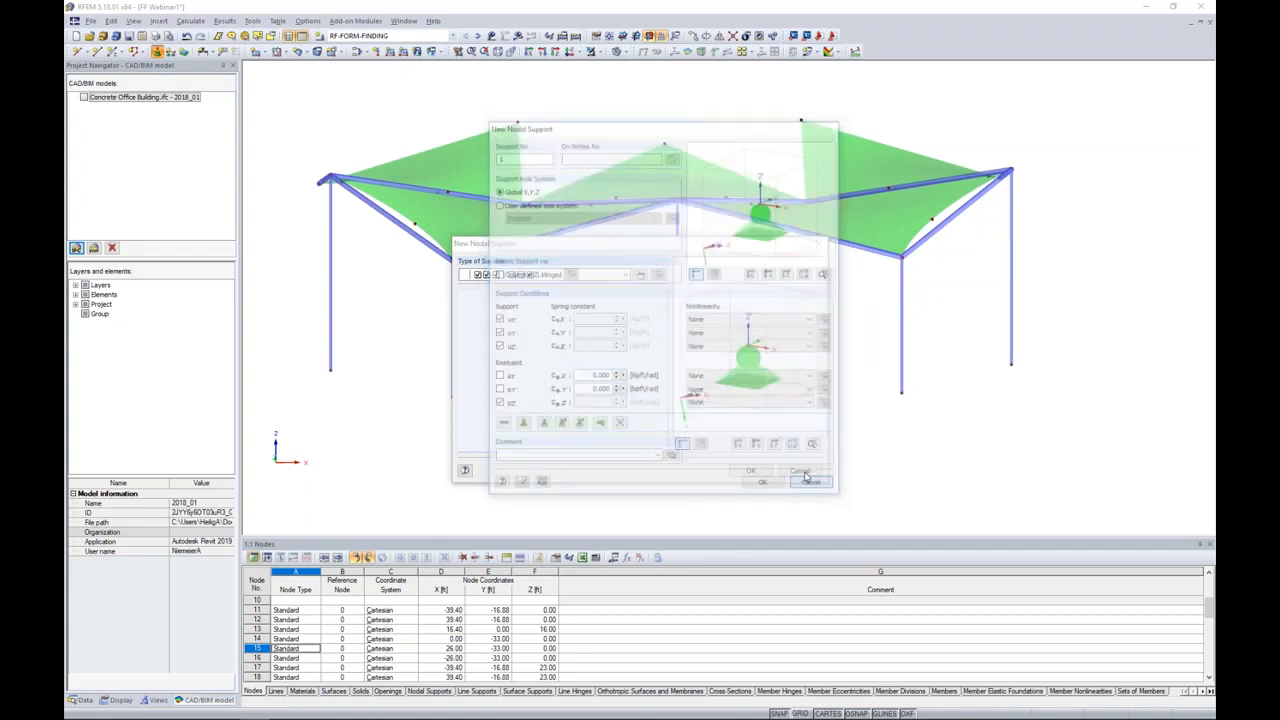
Step: Place Hinged nodal supports on the base nodes of the five columns
click(580, 275)
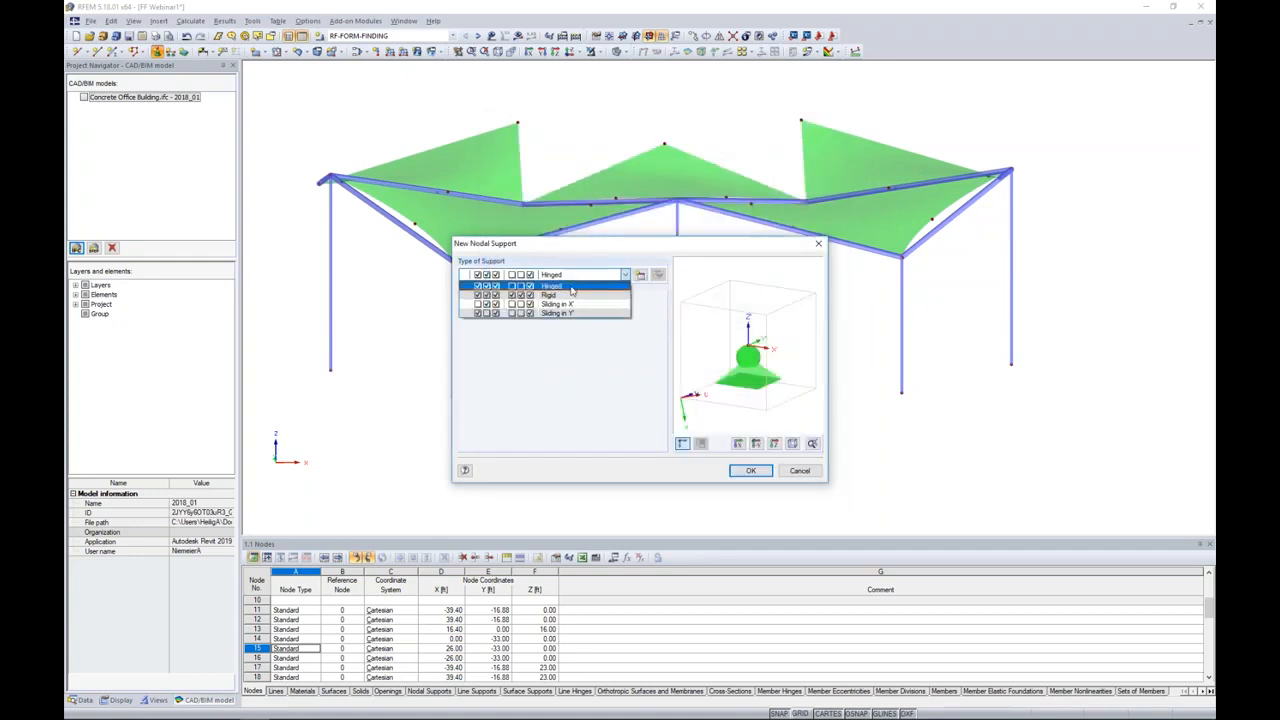
click(556, 287)
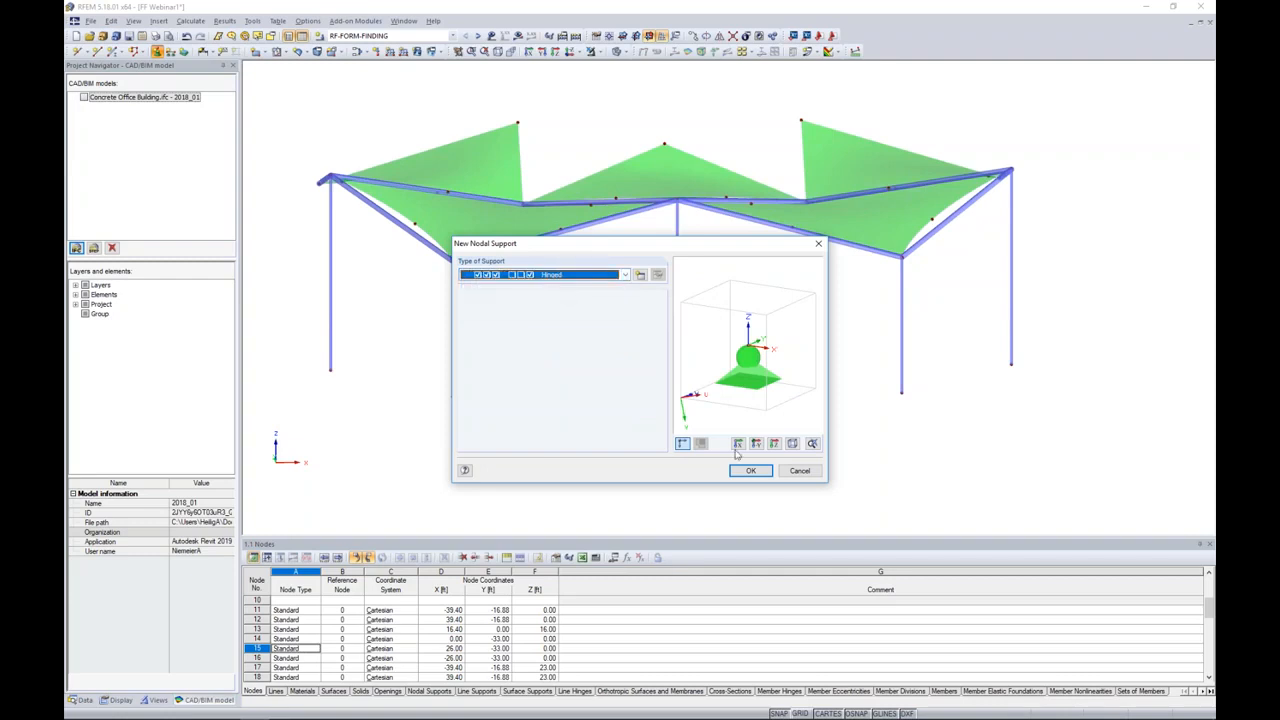
click(750, 470)
drag(304, 350, 1060, 450)
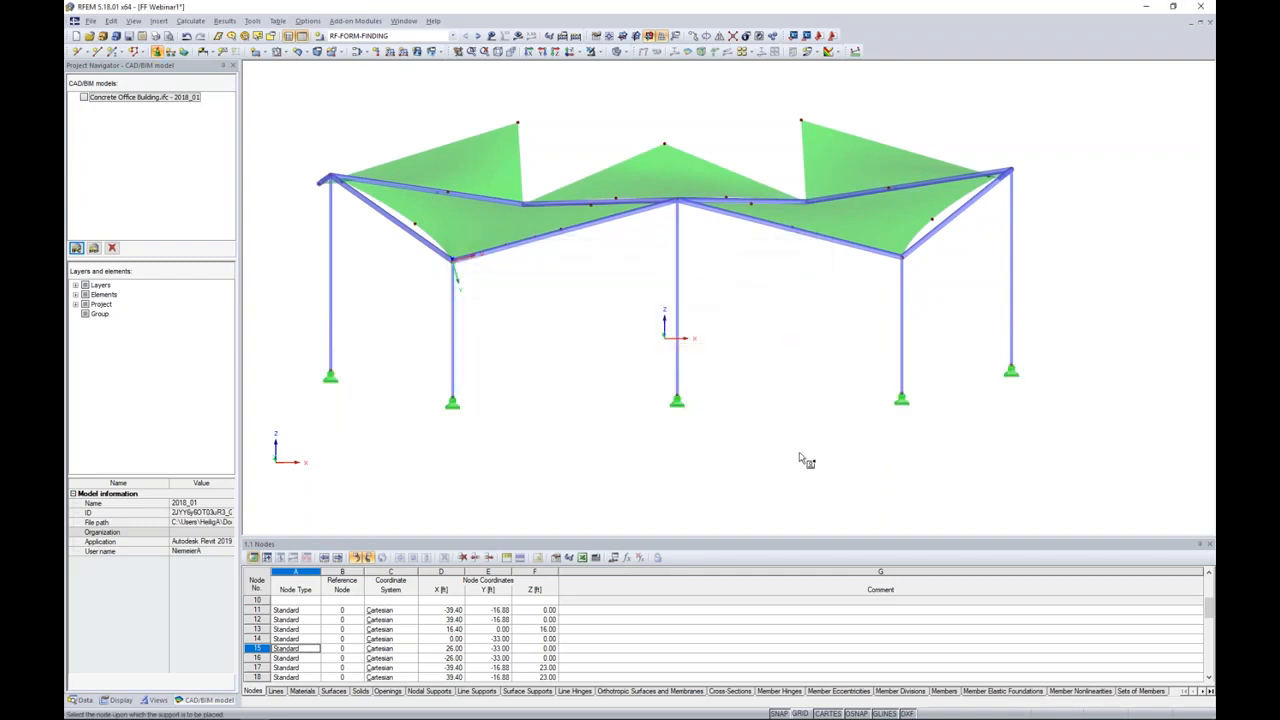
Step: Define a new nodal support type fixed in X, Y and Z with the rotational restraint about Z released, and accept it for placement
ctrl+middle_drag(534, 326, 637, 370)
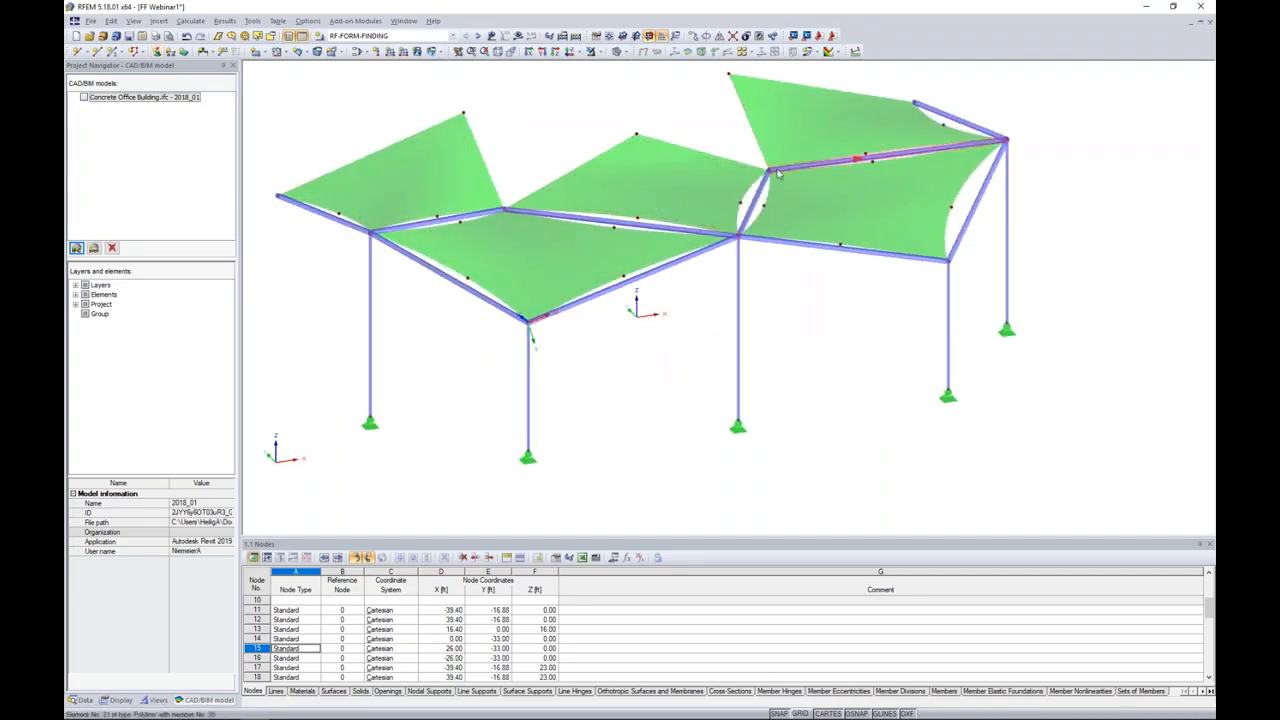
middle_drag(720, 150, 761, 186)
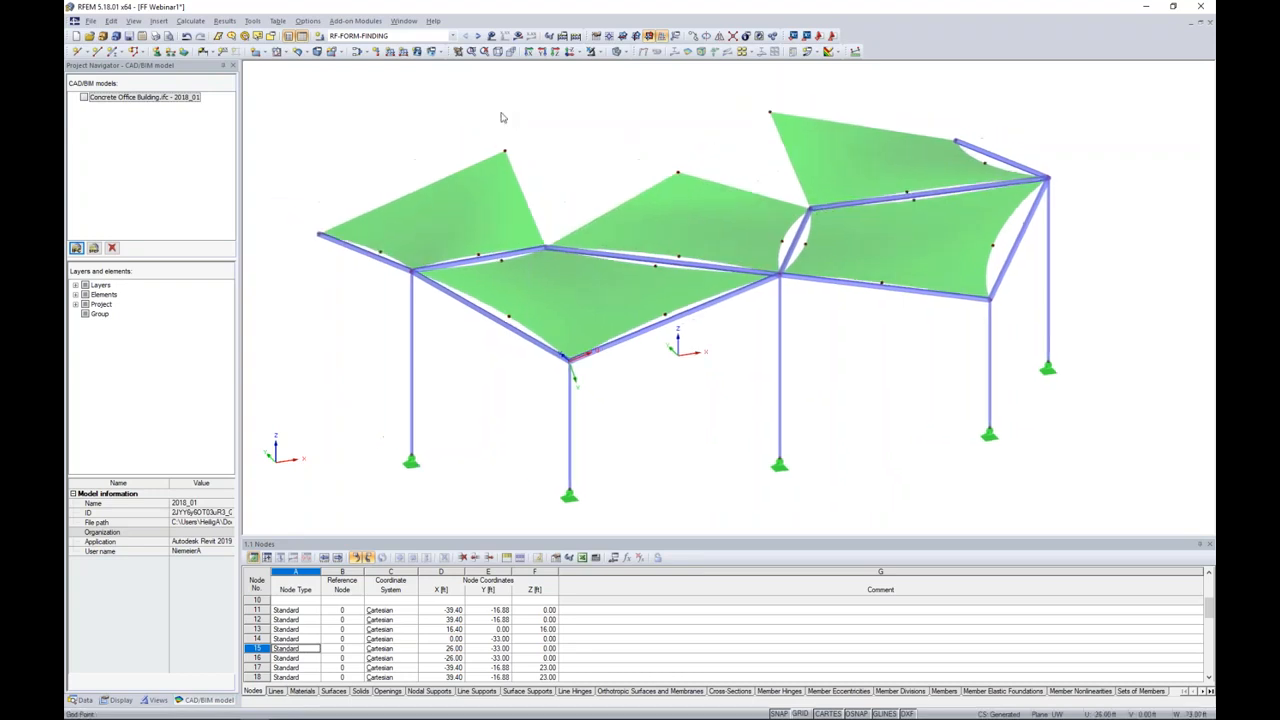
click(158, 54)
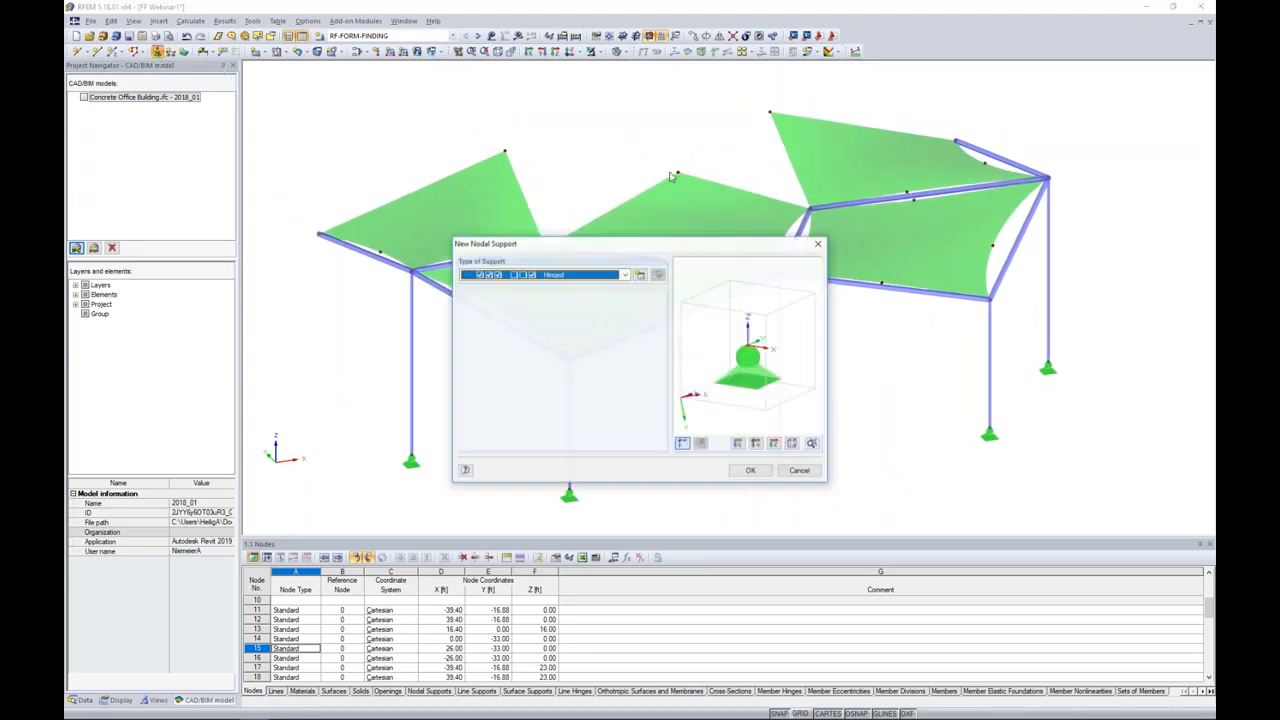
click(640, 275)
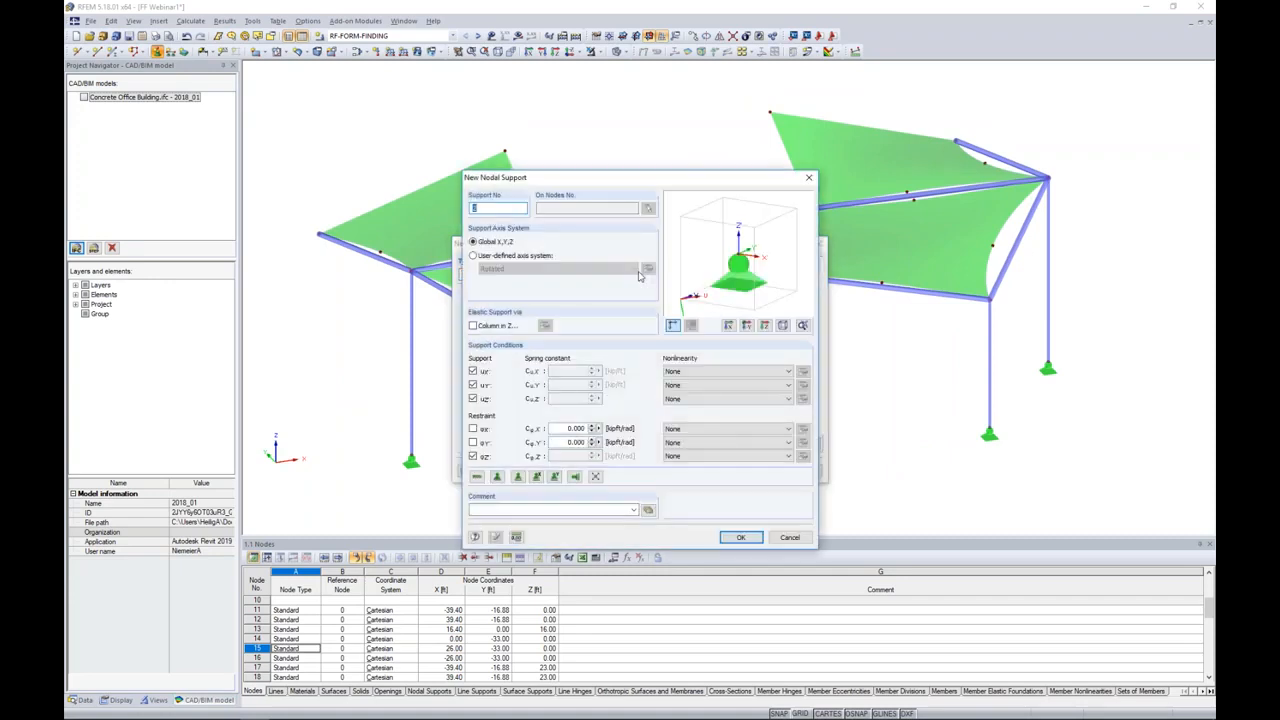
click(474, 456)
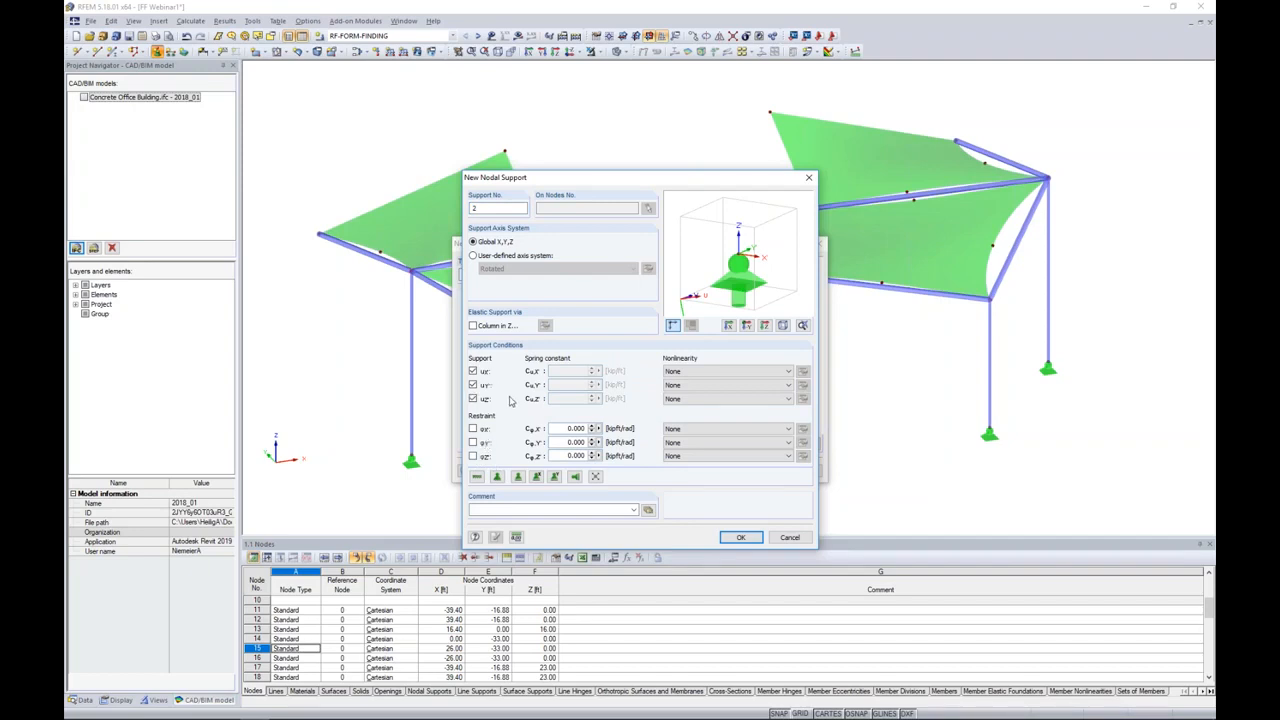
click(737, 537)
click(749, 472)
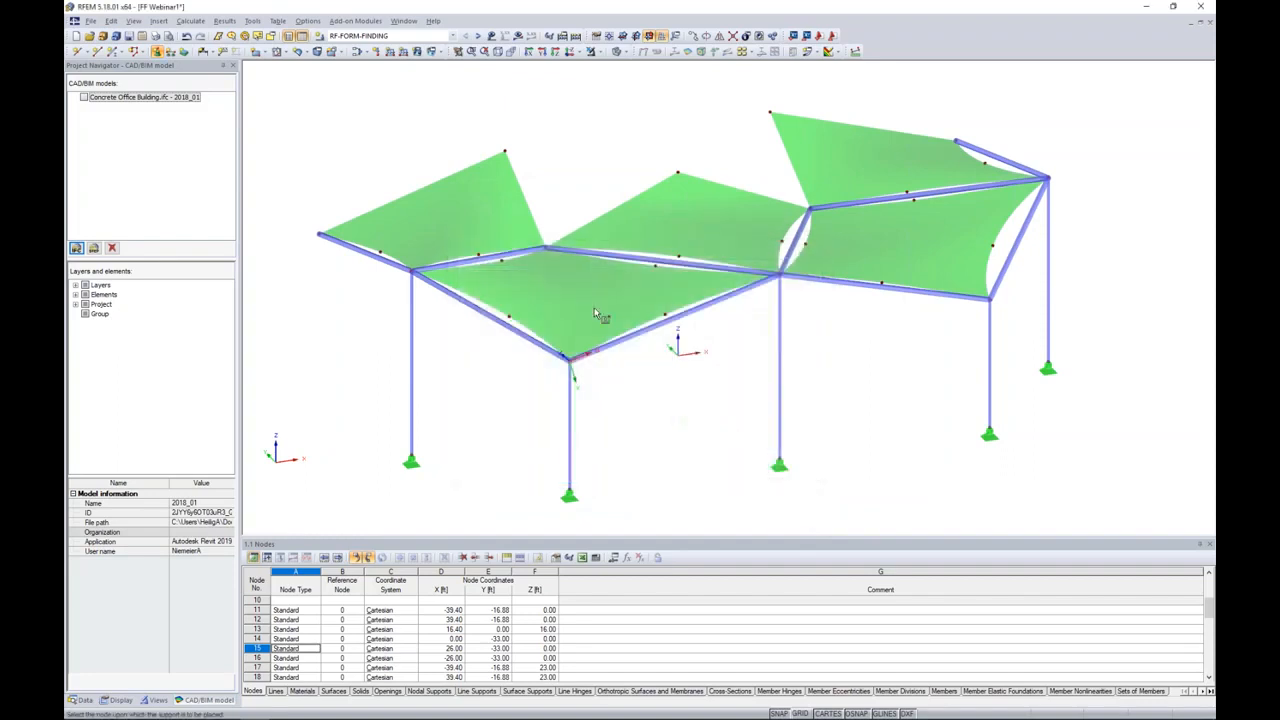
Step: Place the new support type on the seven outer and rear membrane corner nodes that have no column beneath
click(320, 237)
click(505, 154)
click(546, 251)
click(677, 174)
click(808, 209)
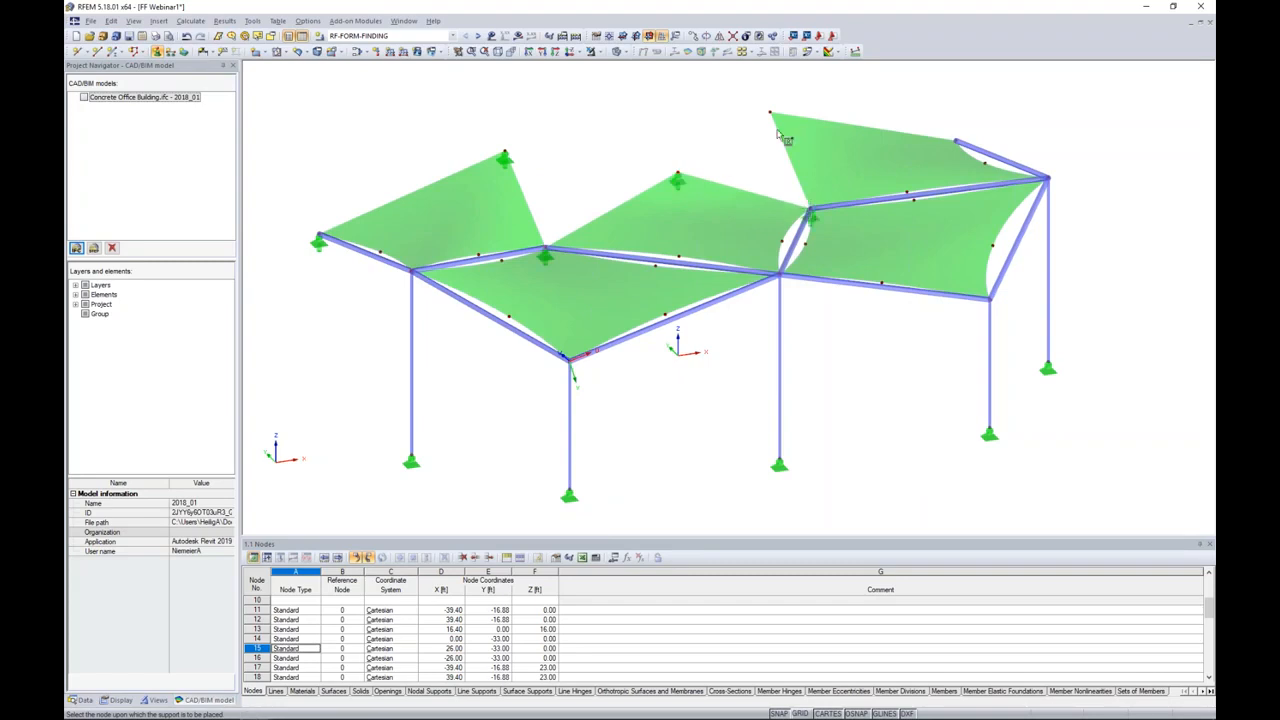
click(771, 114)
click(955, 148)
Step: Review the model's materials and cross-sections, checking where the two Round HSS sections and Steel A500, Grade B (Rounds) are used
ctrl+middle_drag(1156, 290, 1043, 277)
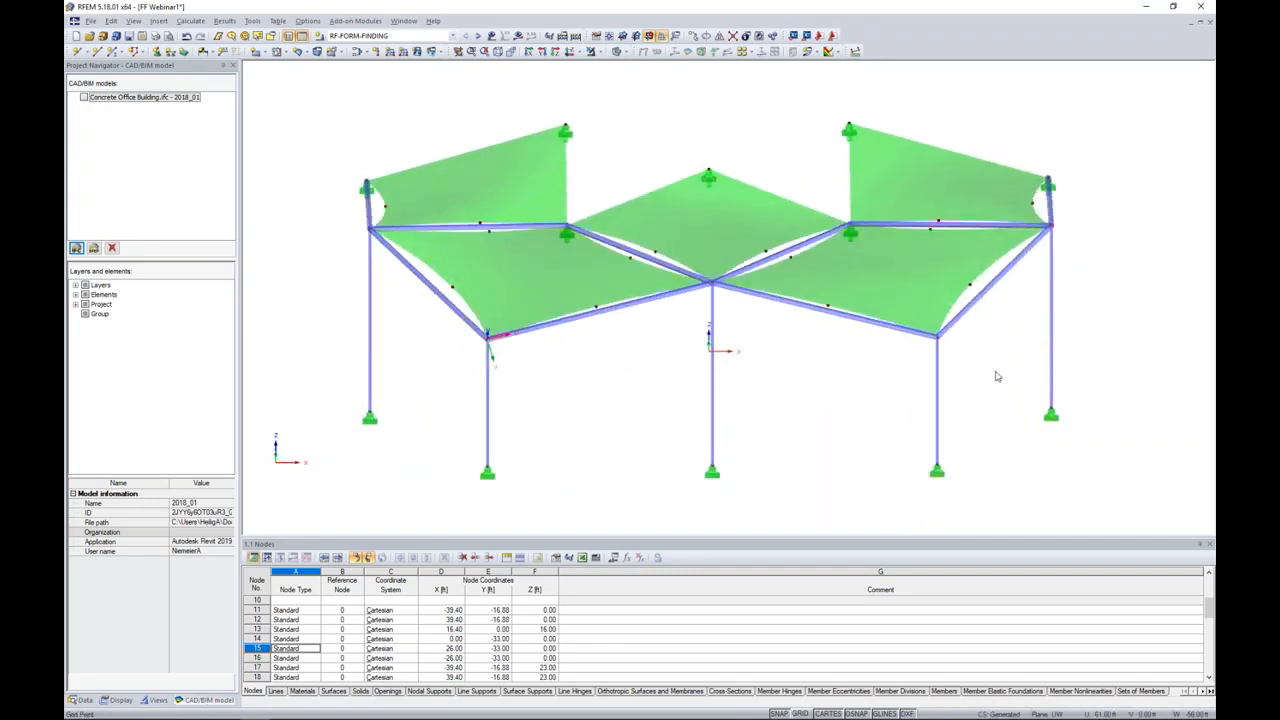
click(84, 700)
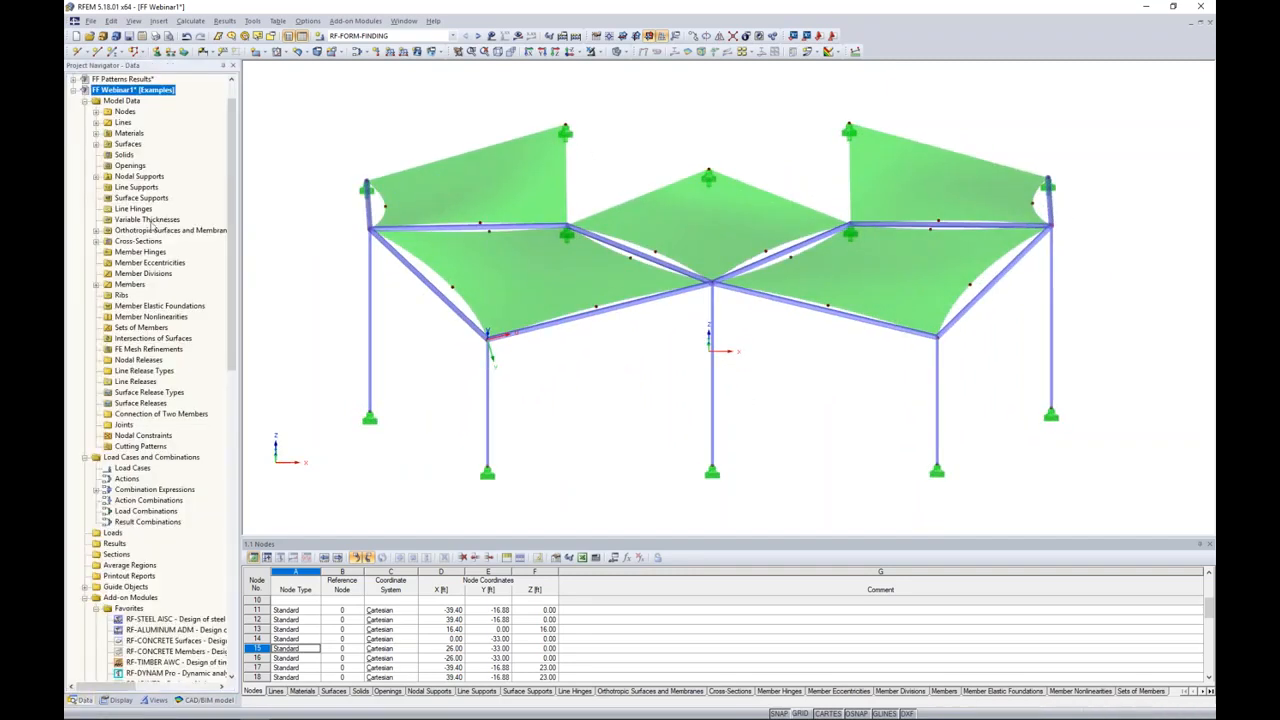
click(97, 243)
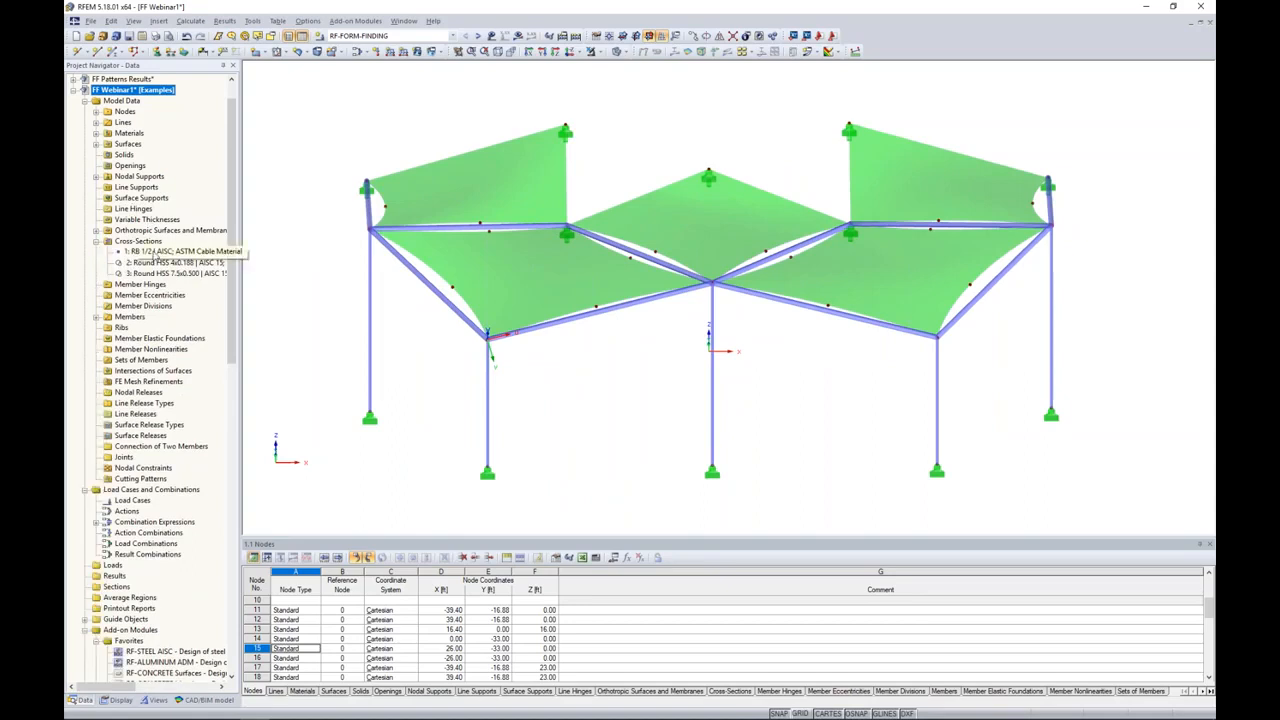
click(97, 134)
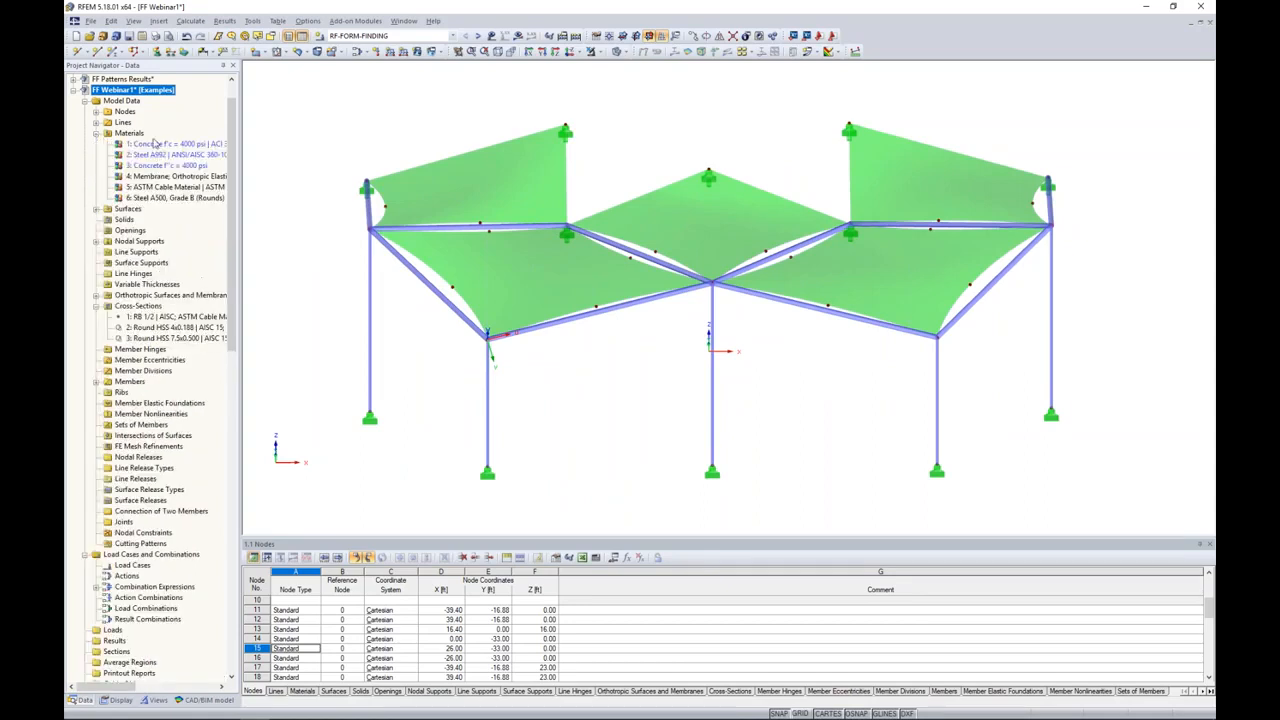
click(159, 327)
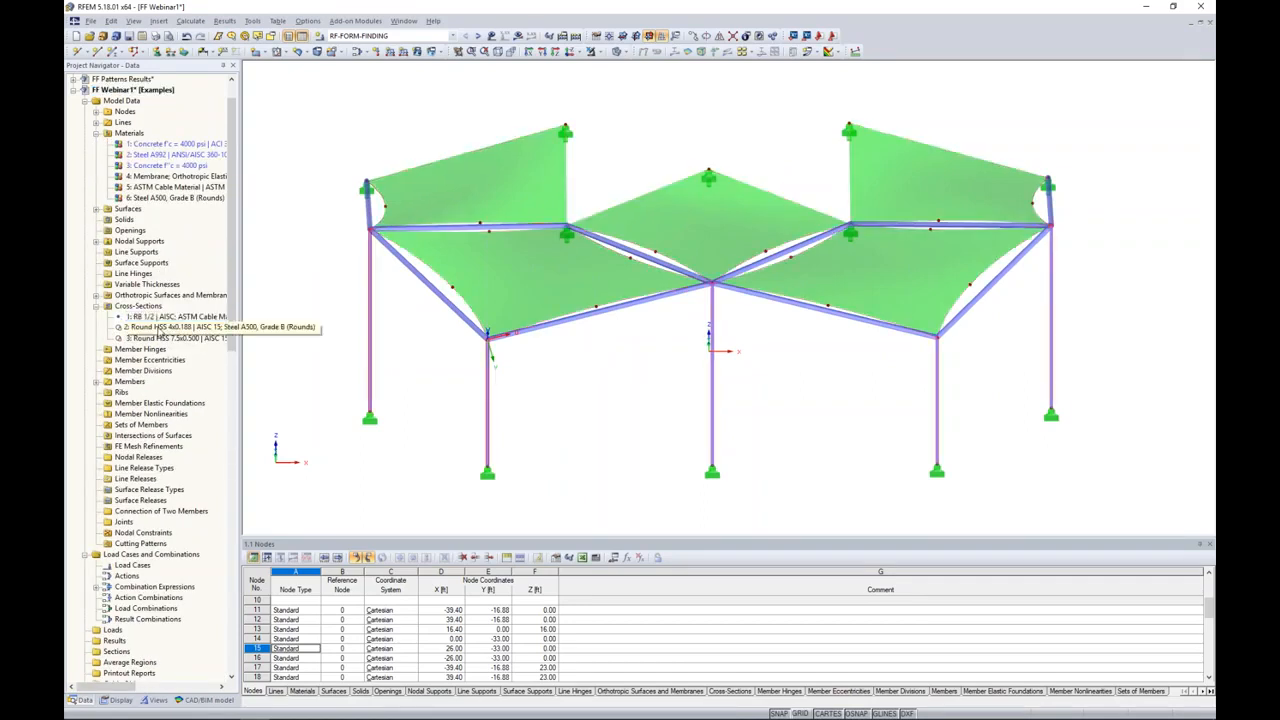
click(160, 338)
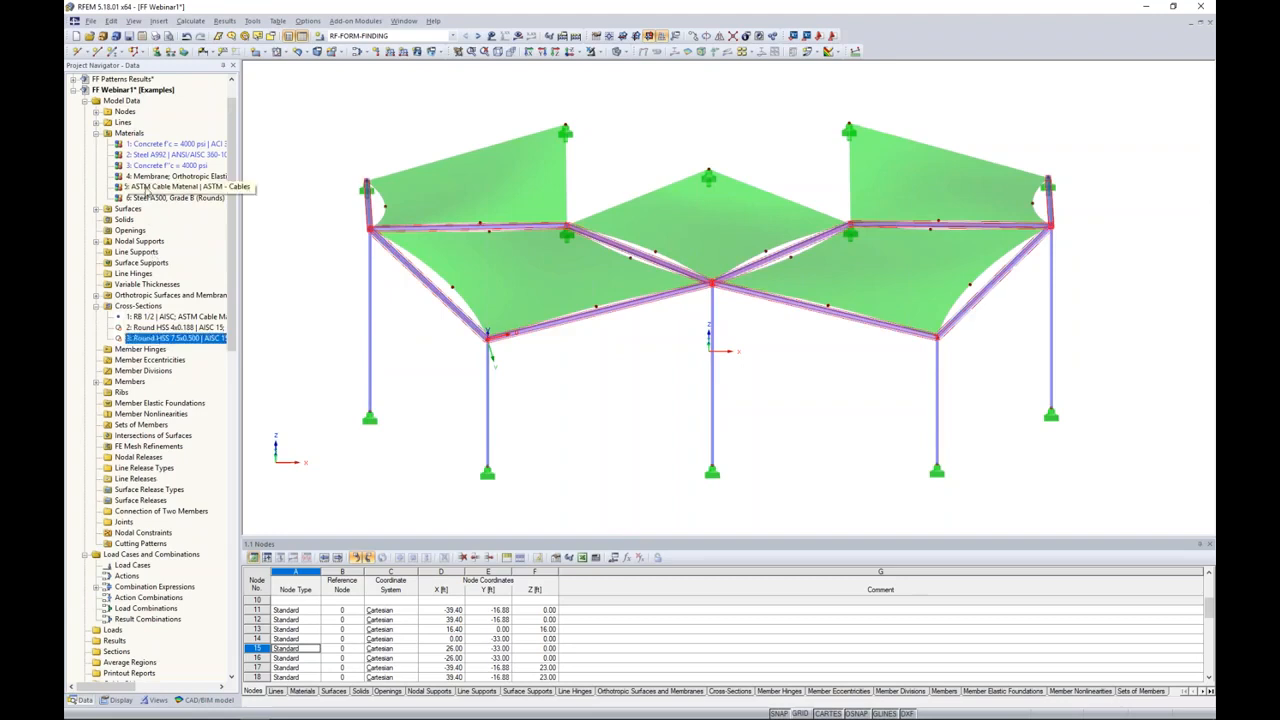
click(147, 198)
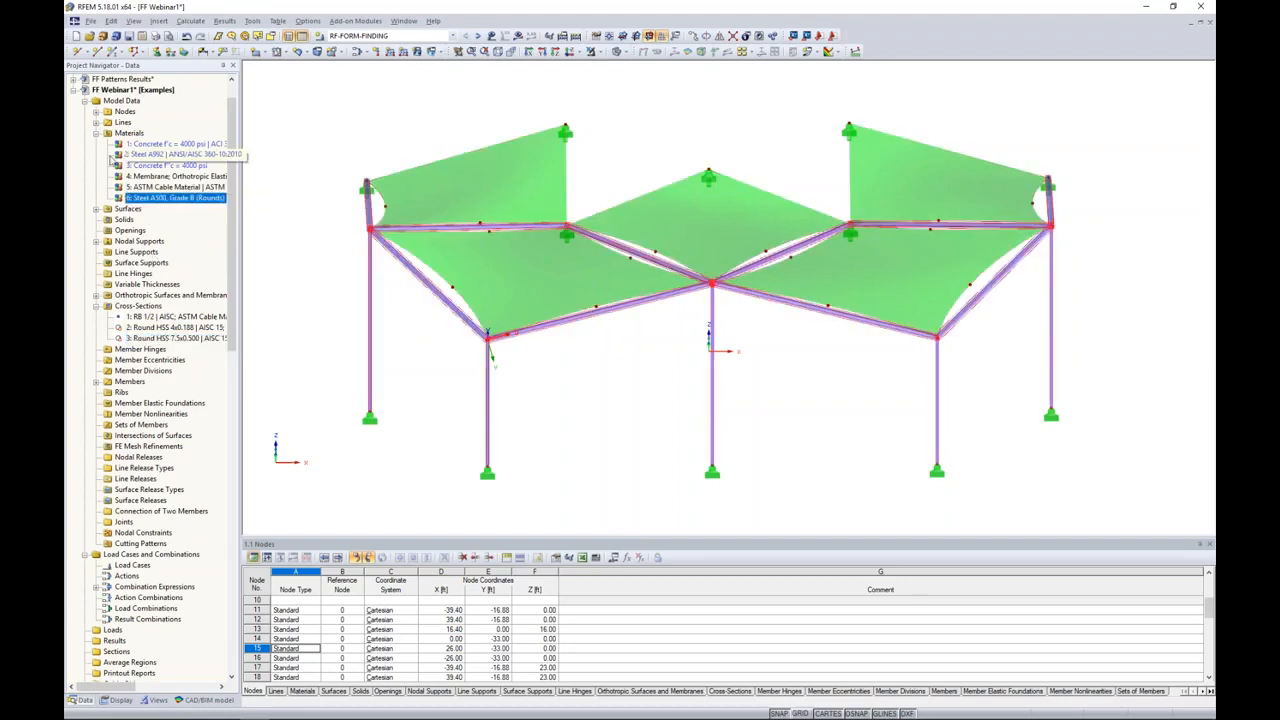
click(96, 133)
click(97, 241)
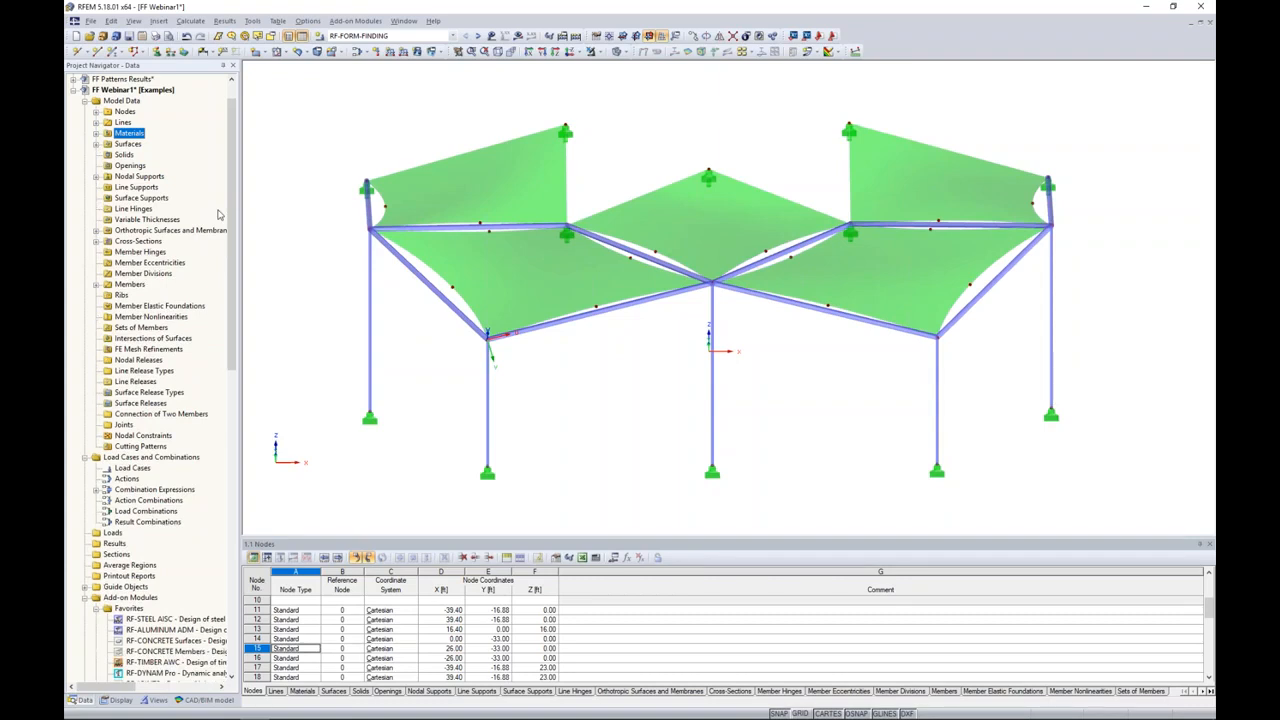
Step: Calculate the RF-FORM-FINDING case and show its results
click(452, 36)
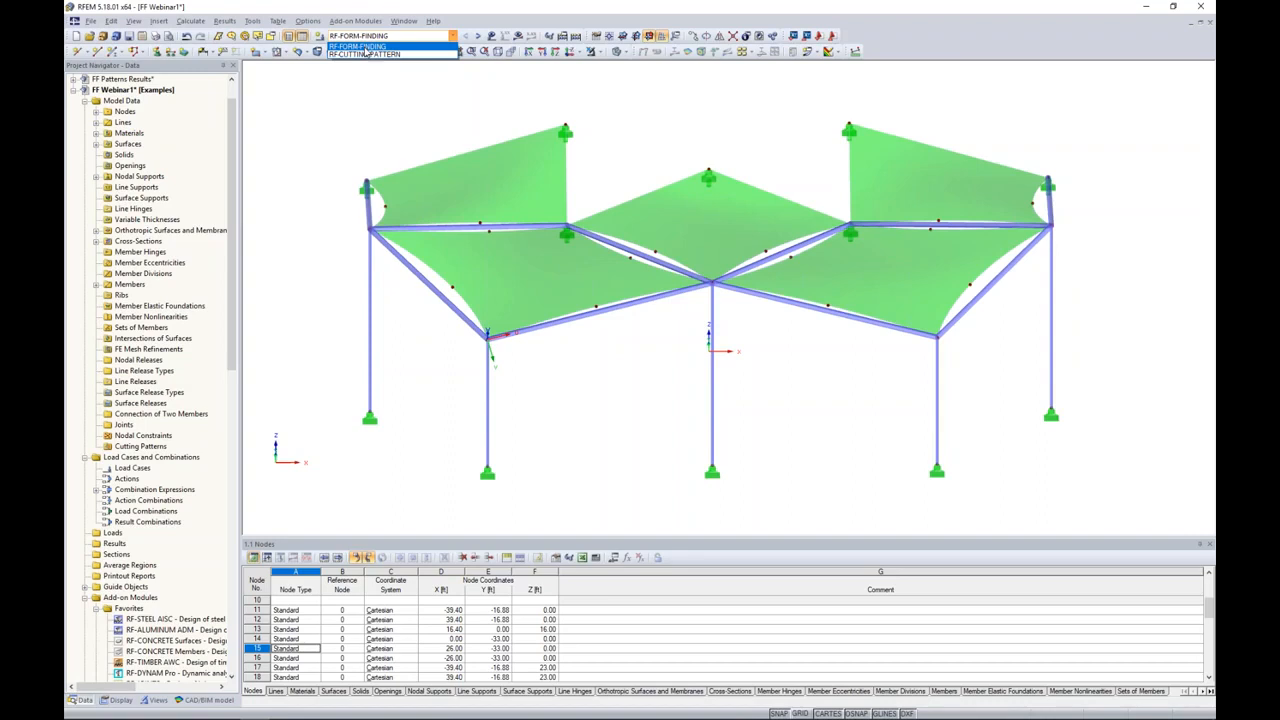
click(403, 38)
click(518, 36)
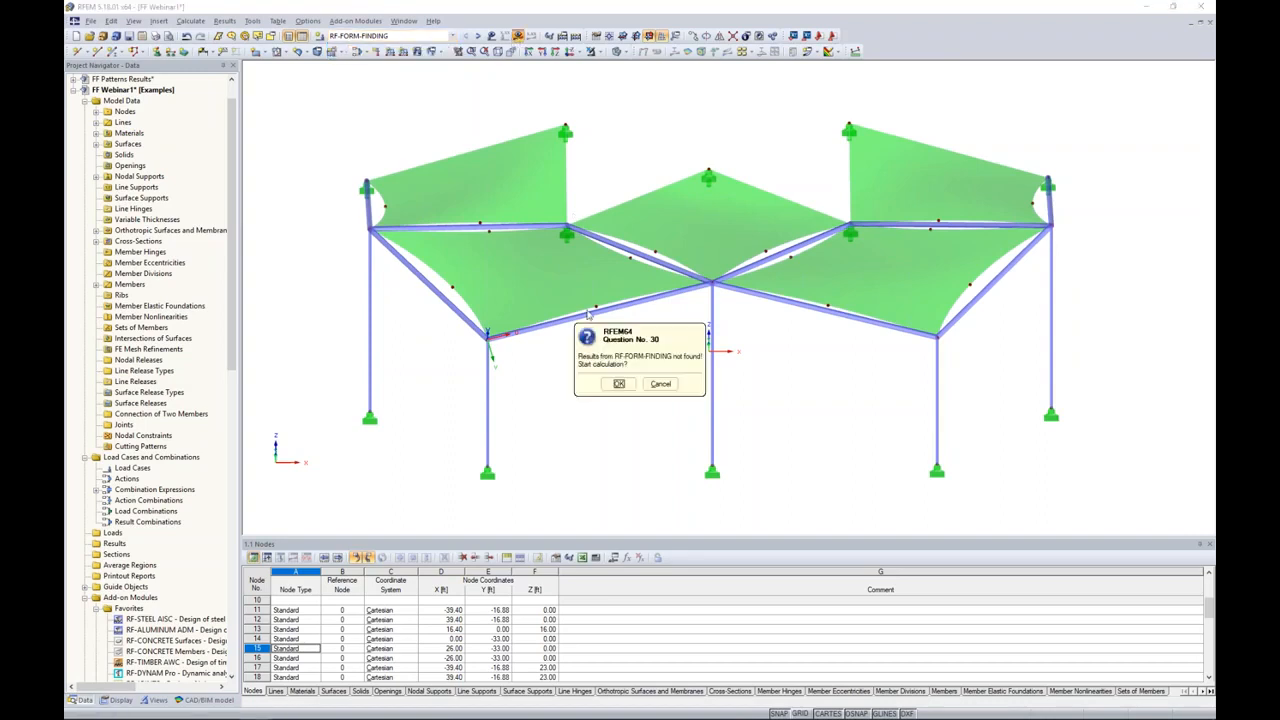
click(618, 384)
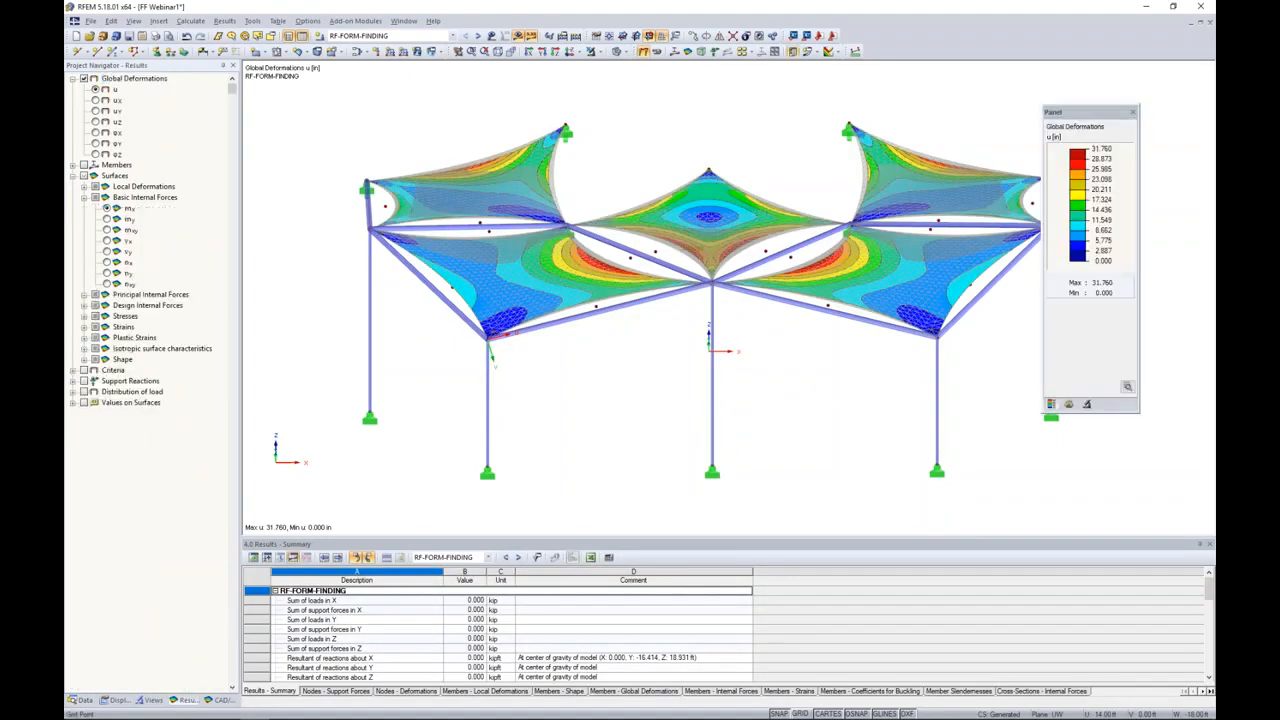
Step: Turn on smooth color transition for the global deformations u and examine the form-found shape of the membranes
middle_drag(780, 352, 736, 340)
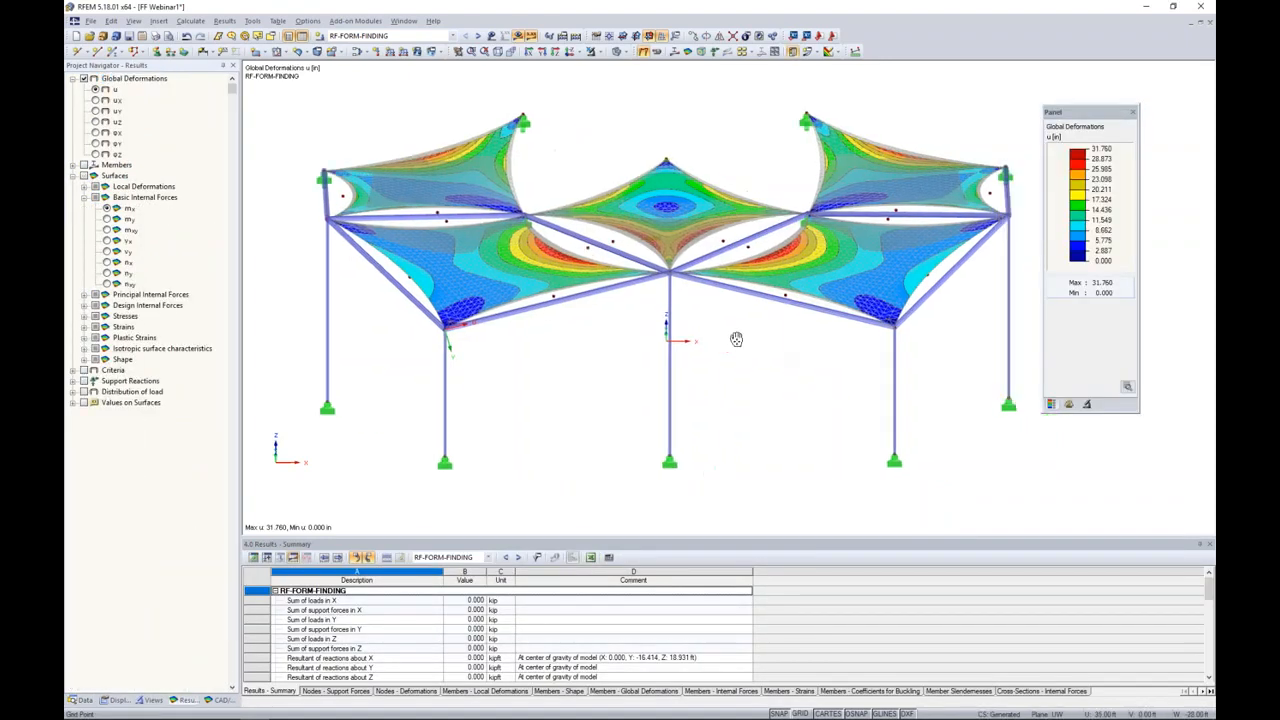
click(1127, 388)
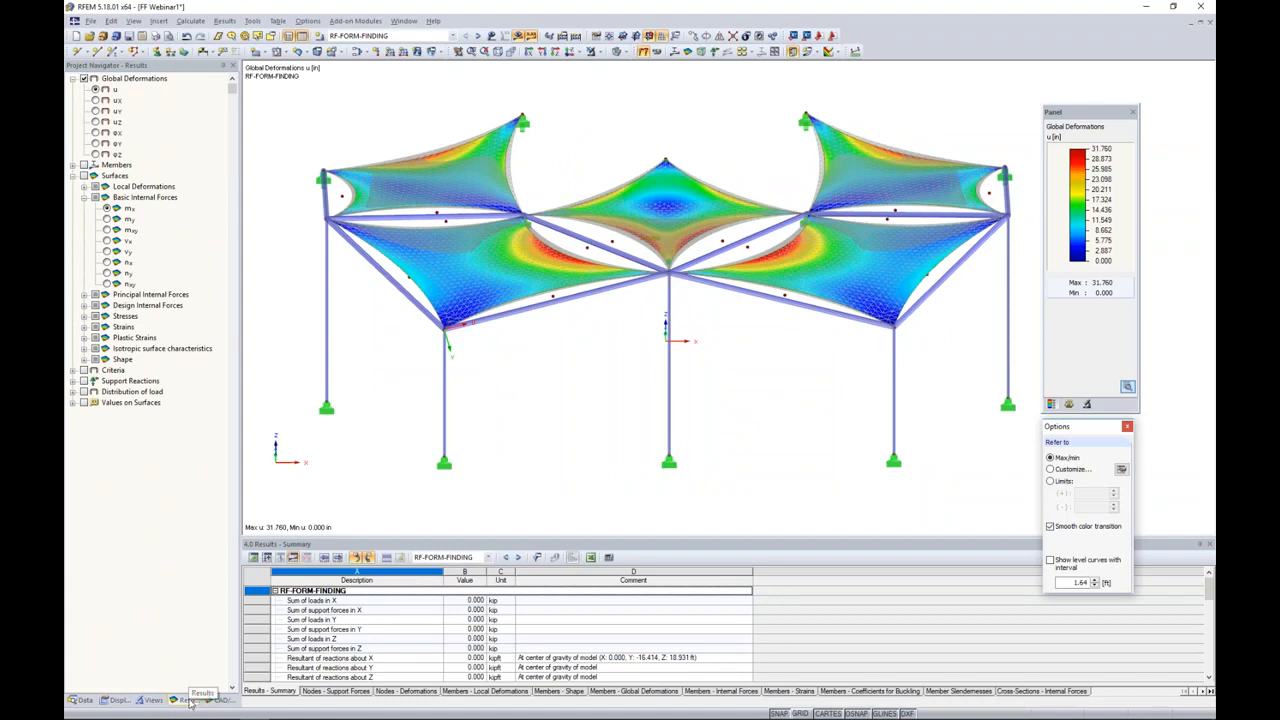
click(1127, 427)
ctrl+middle_drag(734, 334, 771, 376)
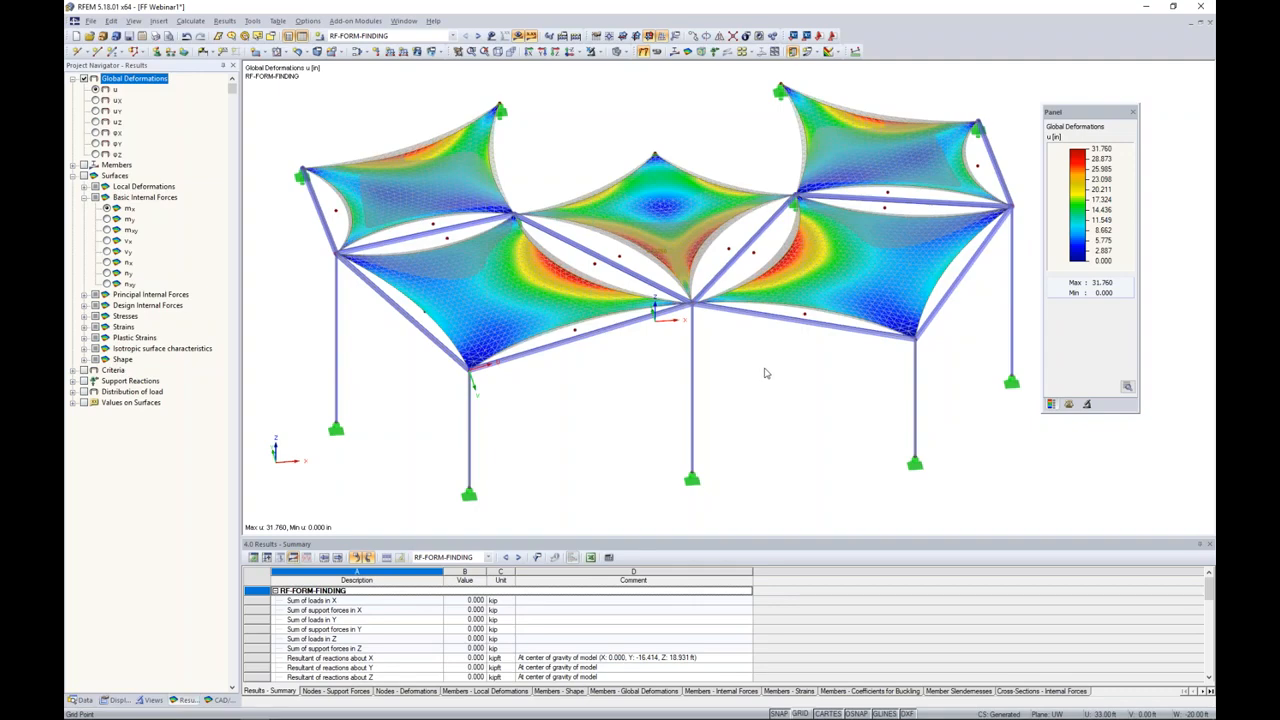
ctrl+middle_drag(784, 396, 829, 369)
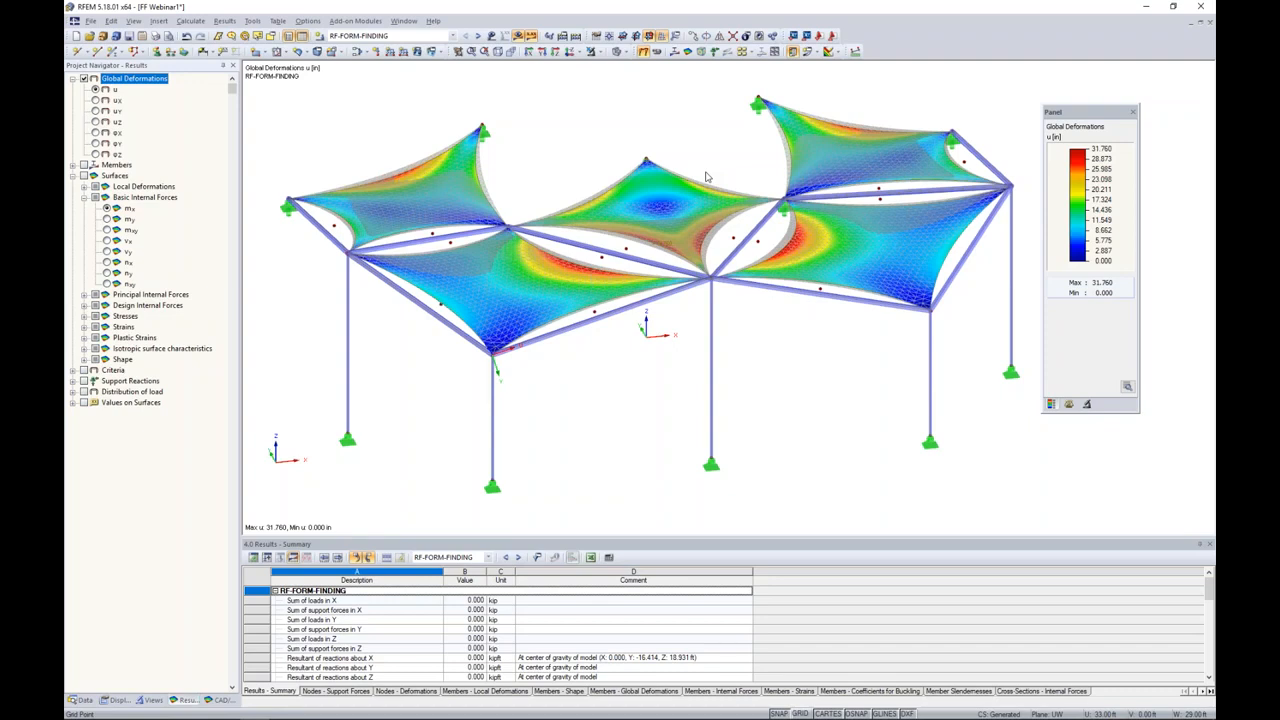
mouse_move(820, 360)
ctrl+middle_down()
mouse_move(834, 363)
mouse_move(797, 349)
ctrl+middle_up()
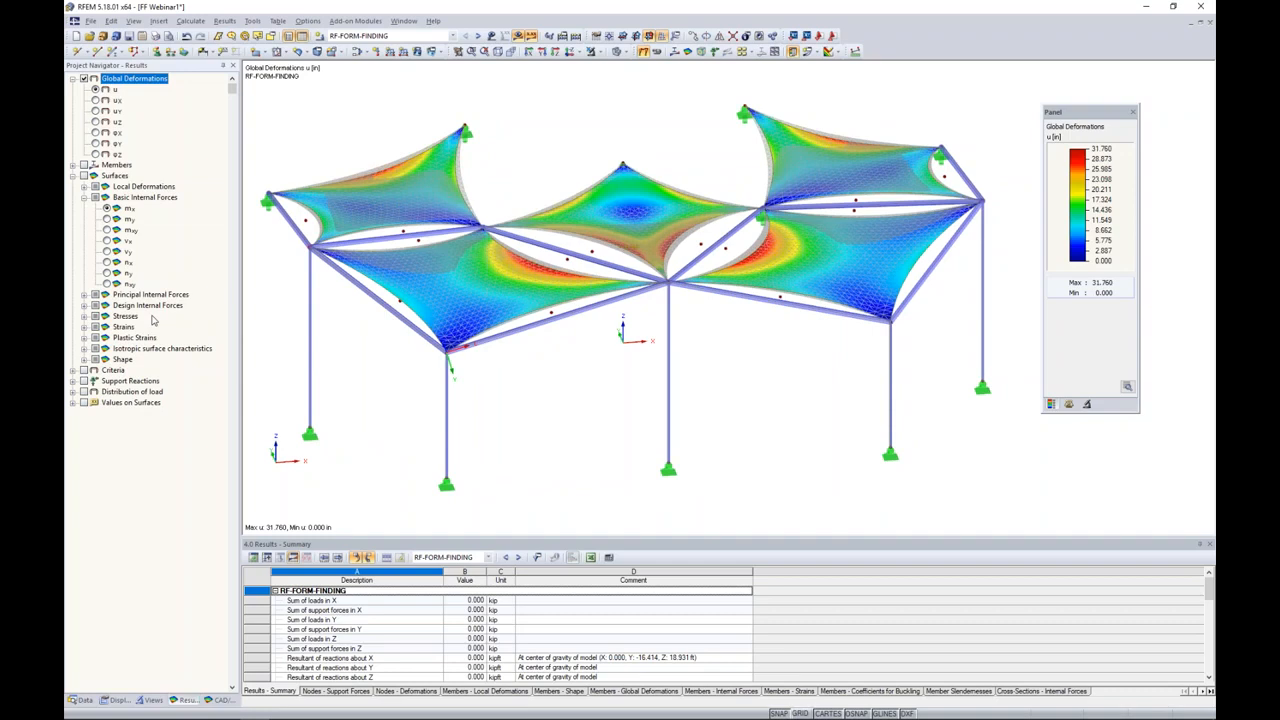
Step: Display the surfaces' basic internal force n-x with smooth color transition
click(84, 176)
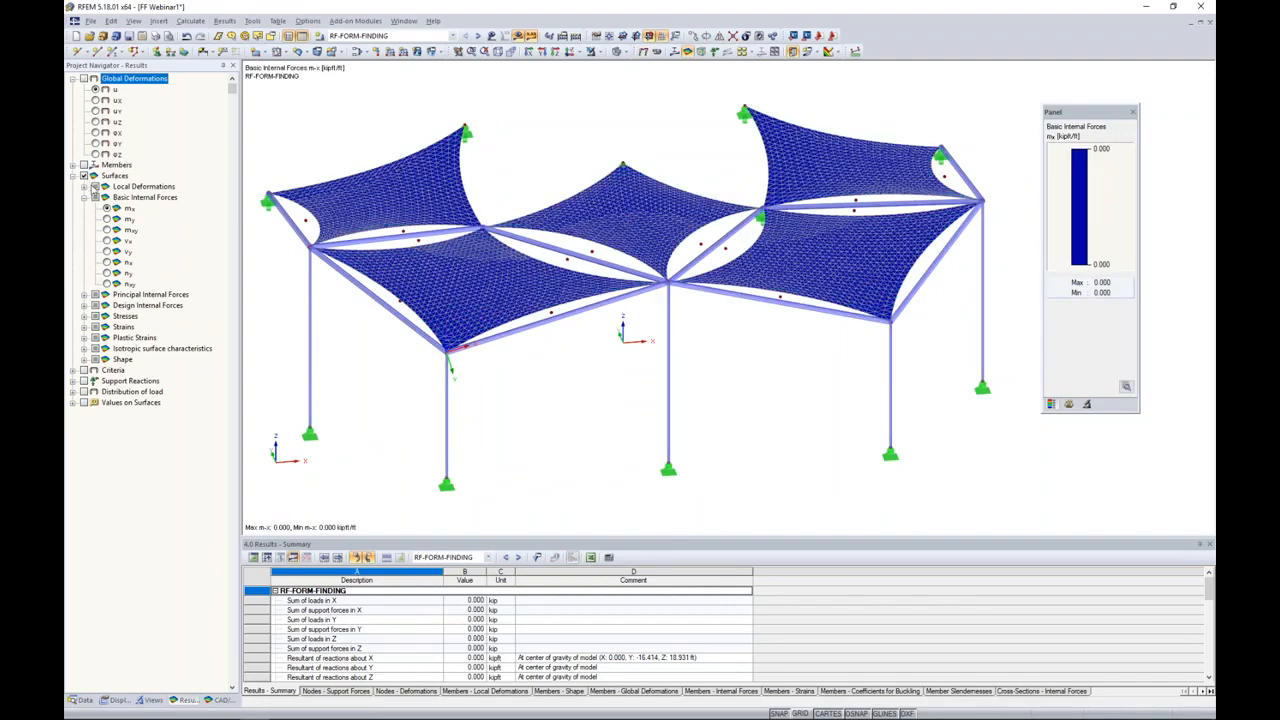
click(107, 262)
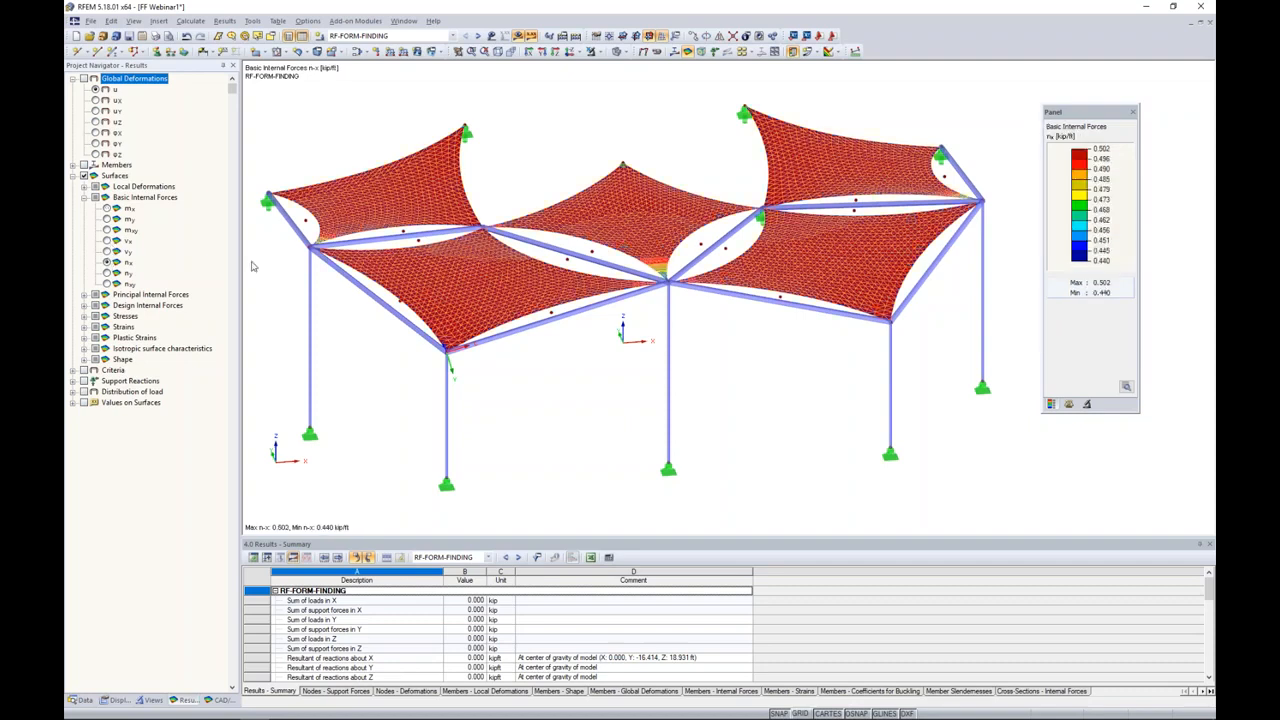
click(1126, 386)
click(1050, 527)
ctrl+middle_drag(807, 362, 857, 424)
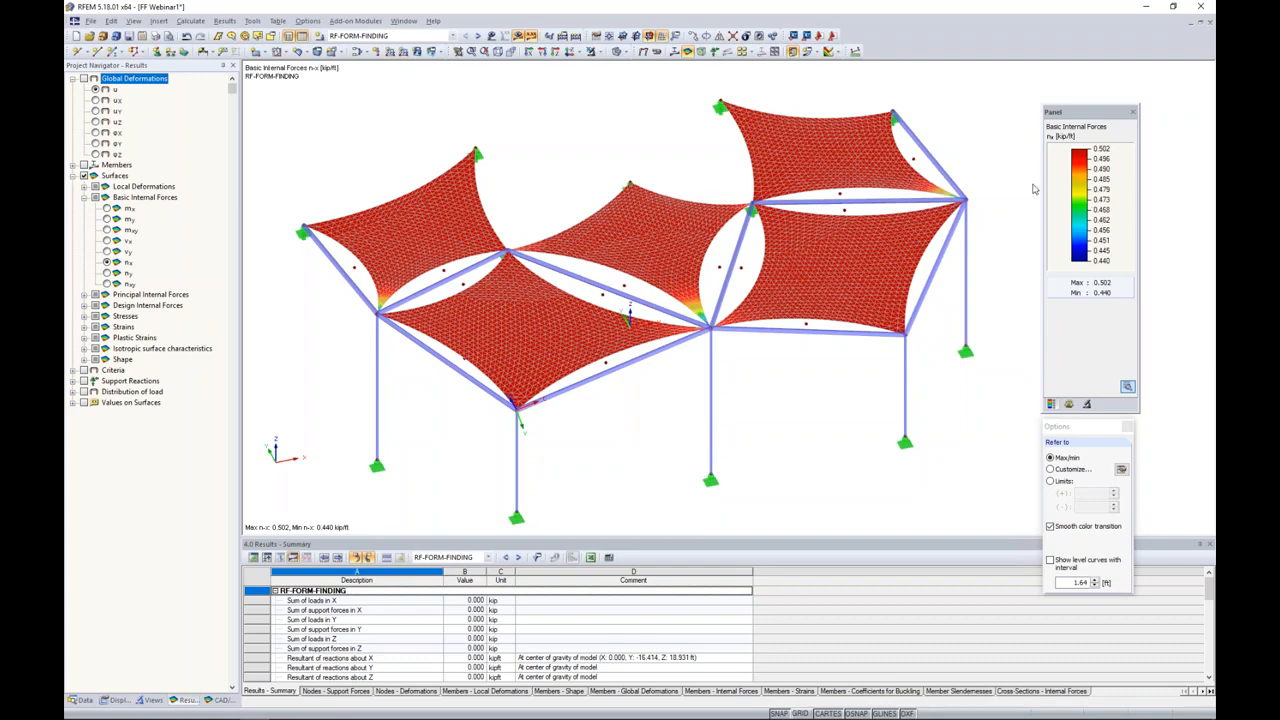
Step: Display the surfaces' basic internal force n-y, and show the shape Contour Lines of the form-found membranes
click(107, 273)
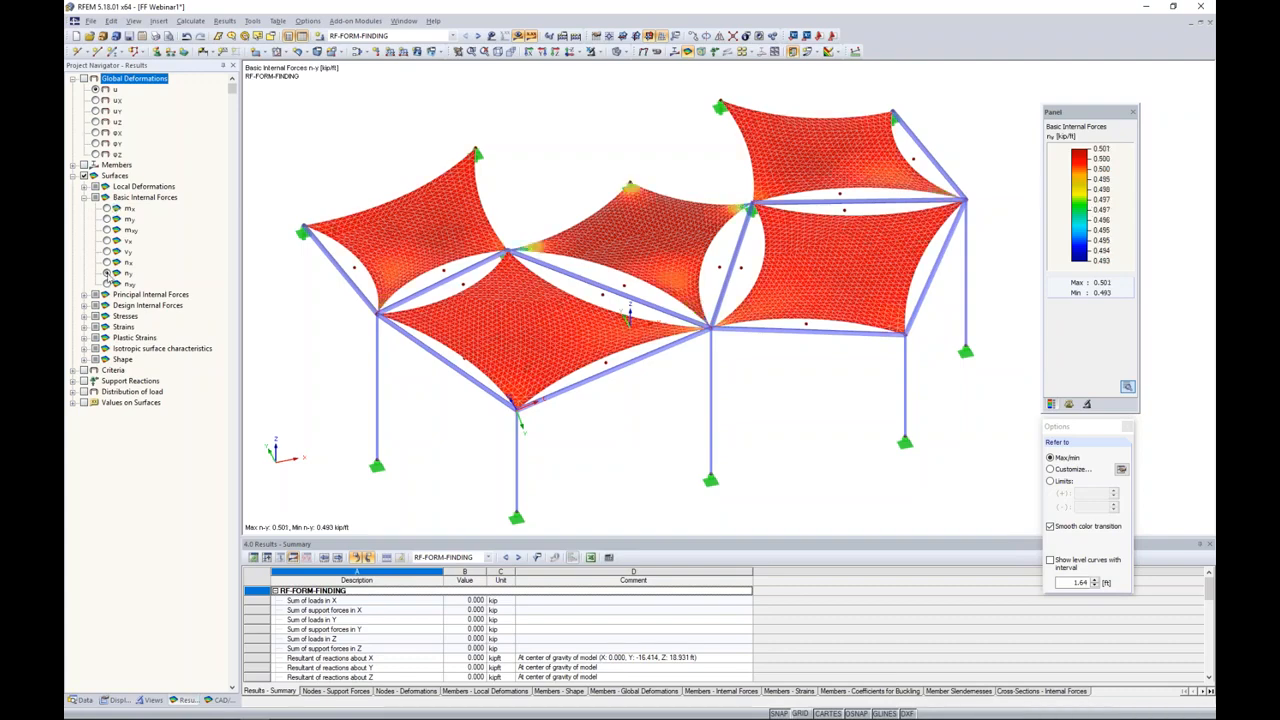
ctrl+middle_drag(818, 449, 755, 407)
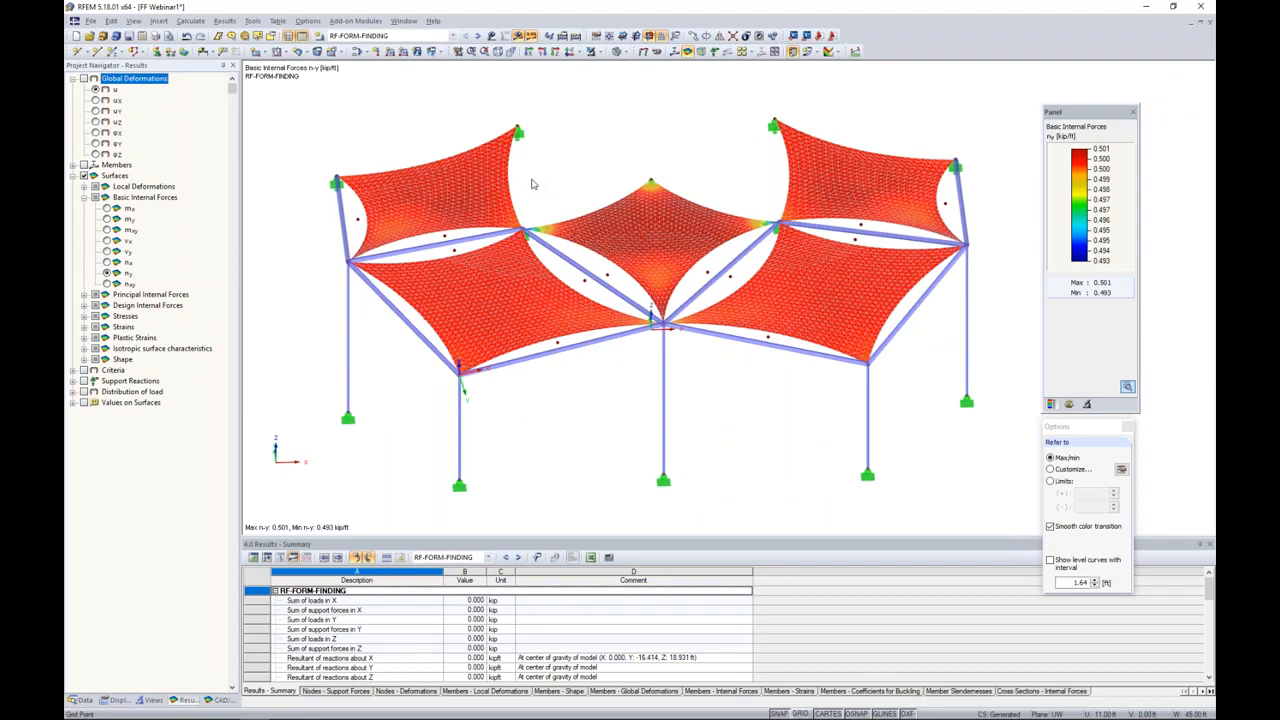
click(84, 359)
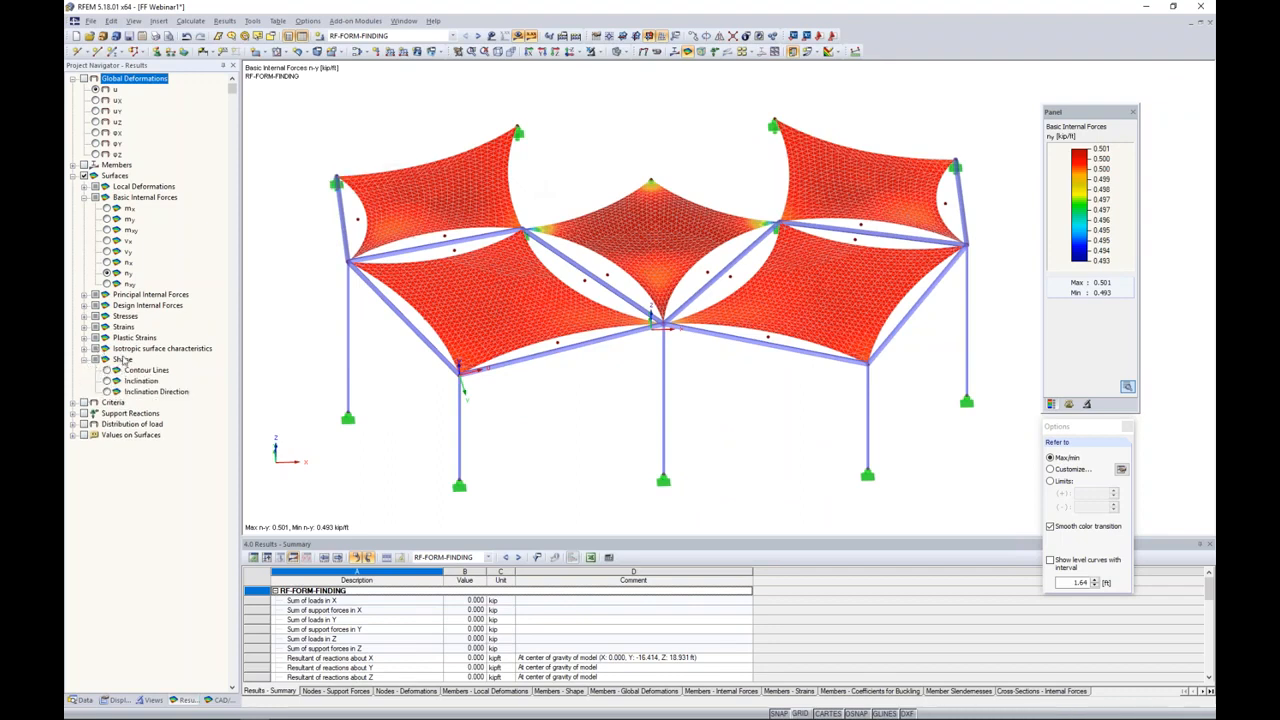
click(107, 370)
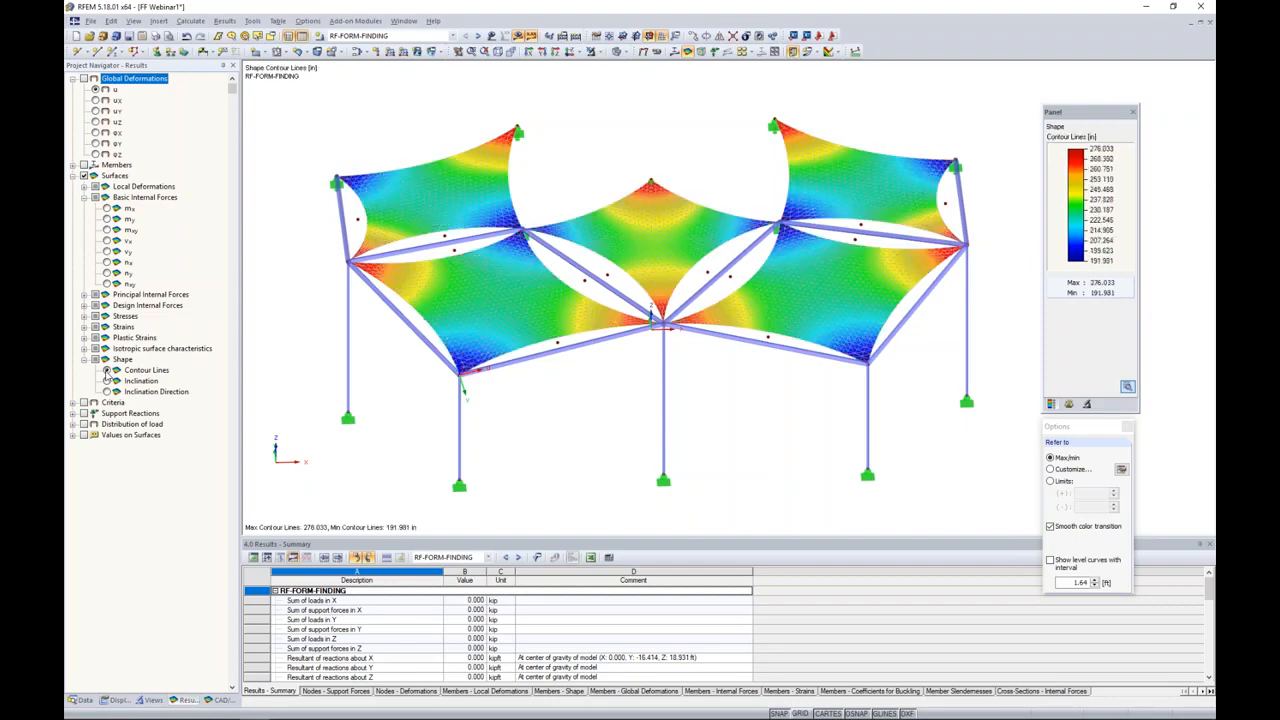
ctrl+middle_drag(619, 394, 642, 342)
scroll(636, 364, up, 1)
scroll(634, 366, up, 2)
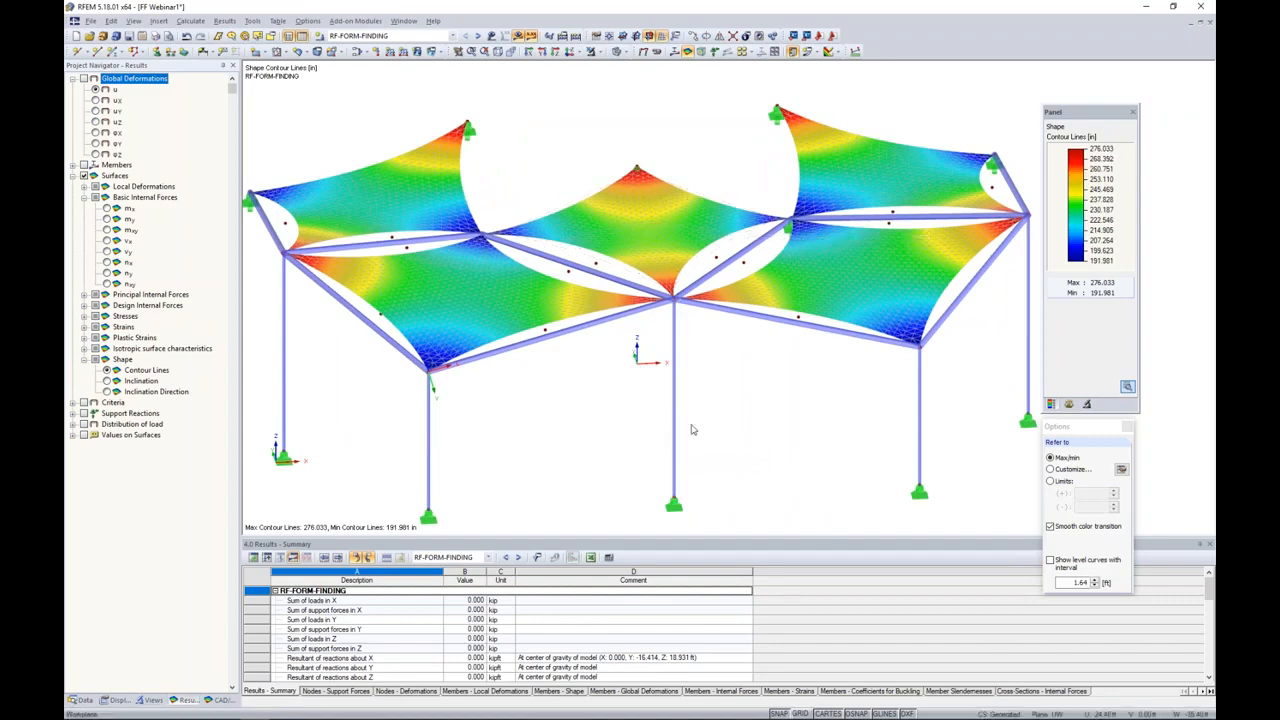
ctrl+middle_drag(760, 361, 735, 343)
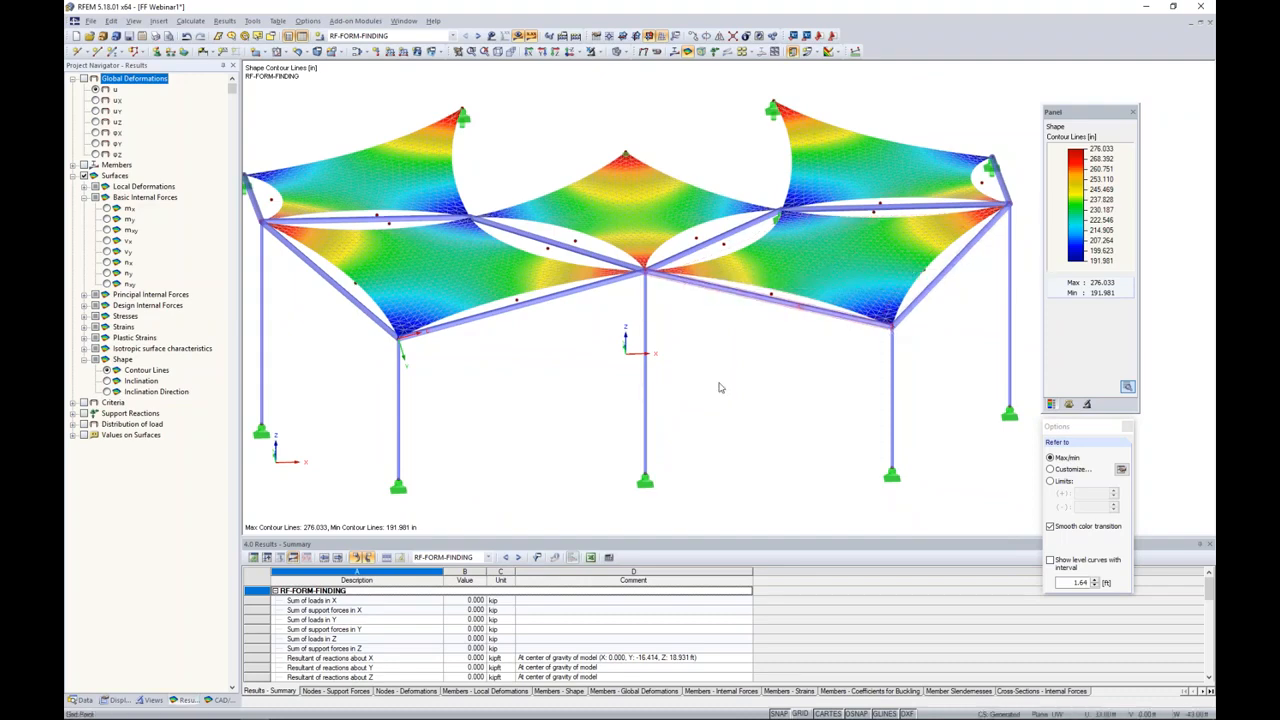
Step: Show the shape Inclination of the membrane surfaces and inspect the central membrane and the one beside it up close
click(107, 381)
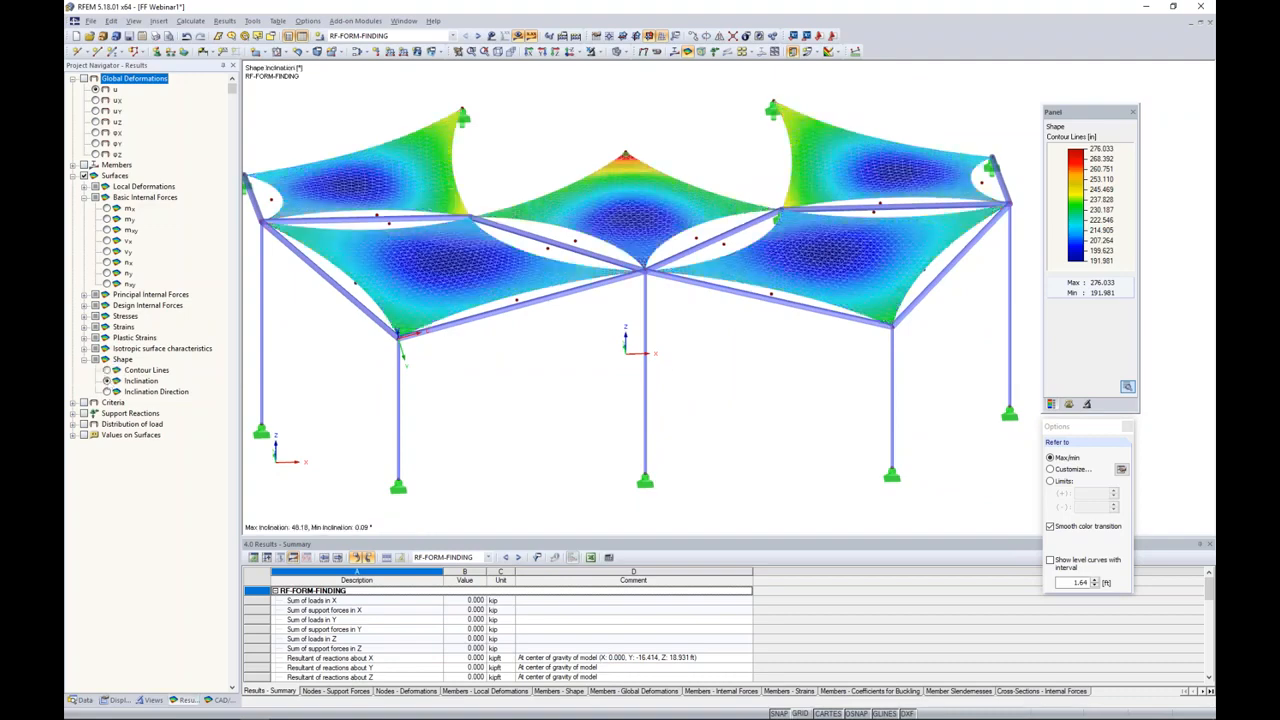
shift+middle_drag(720, 360, 709, 381)
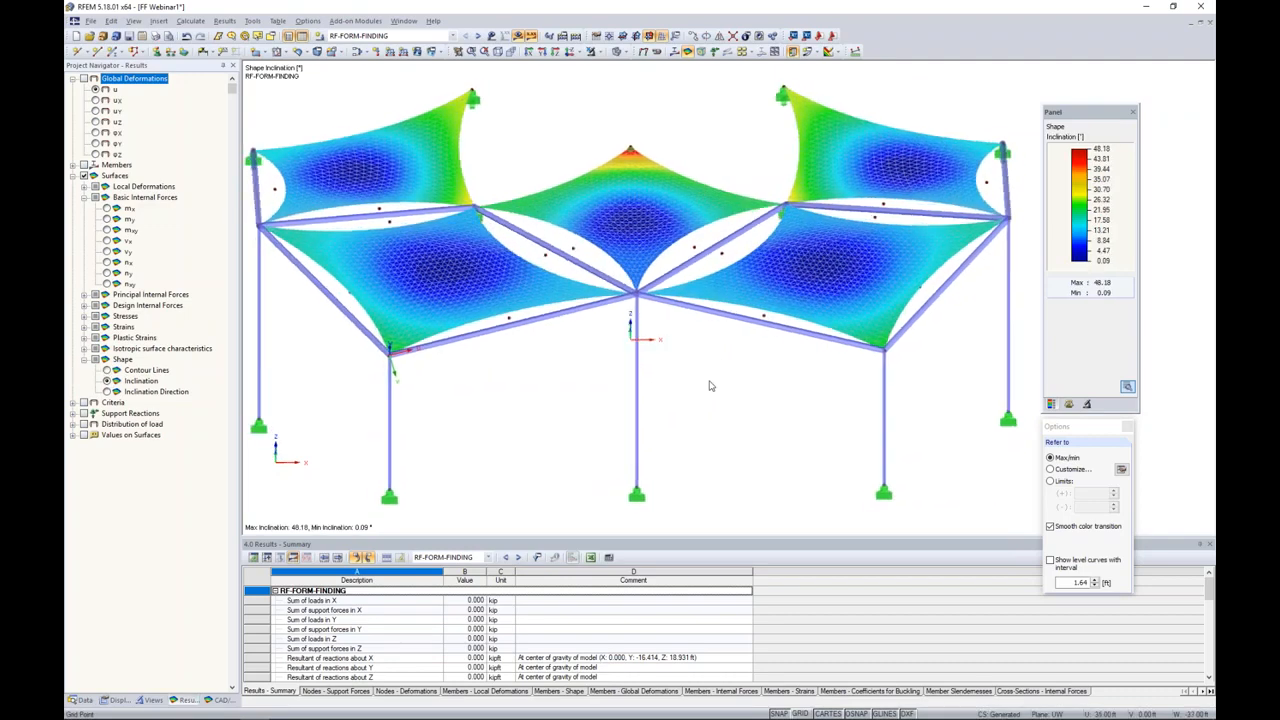
scroll(630, 124, up, 3)
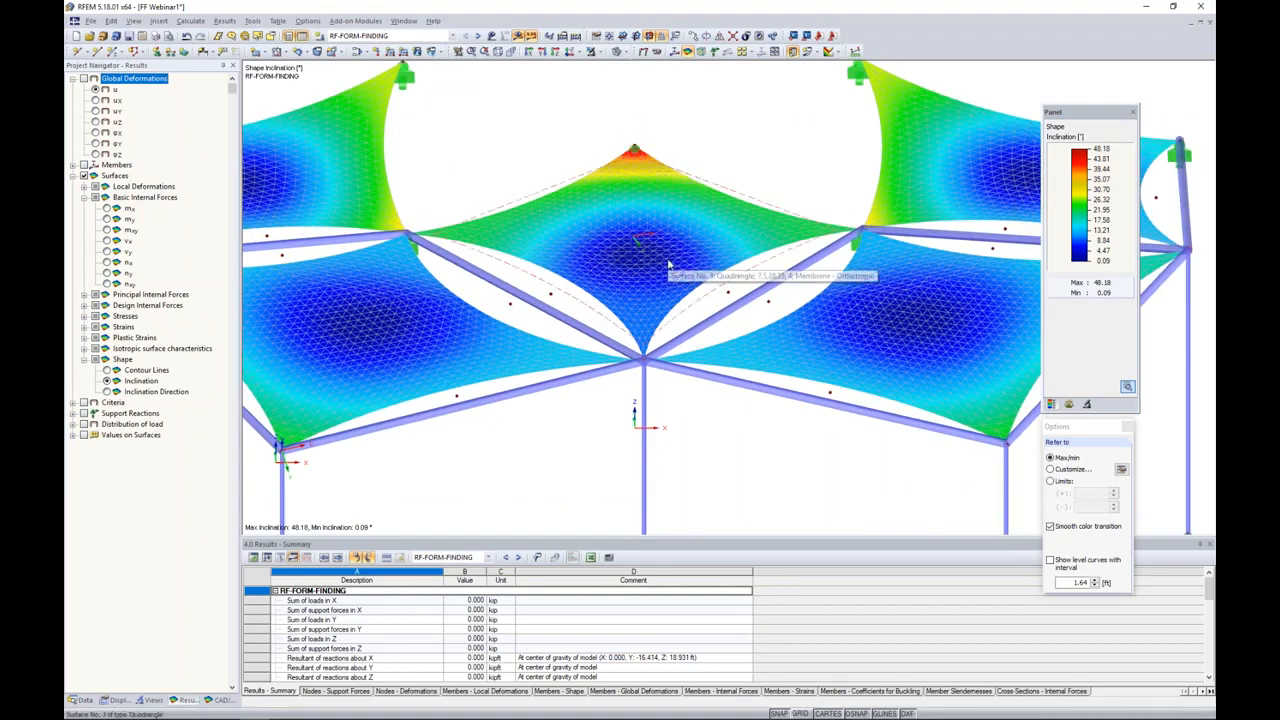
mouse_move(726, 428)
ctrl+middle_down()
mouse_move(747, 367)
mouse_move(800, 330)
mouse_move(825, 260)
ctrl+middle_up()
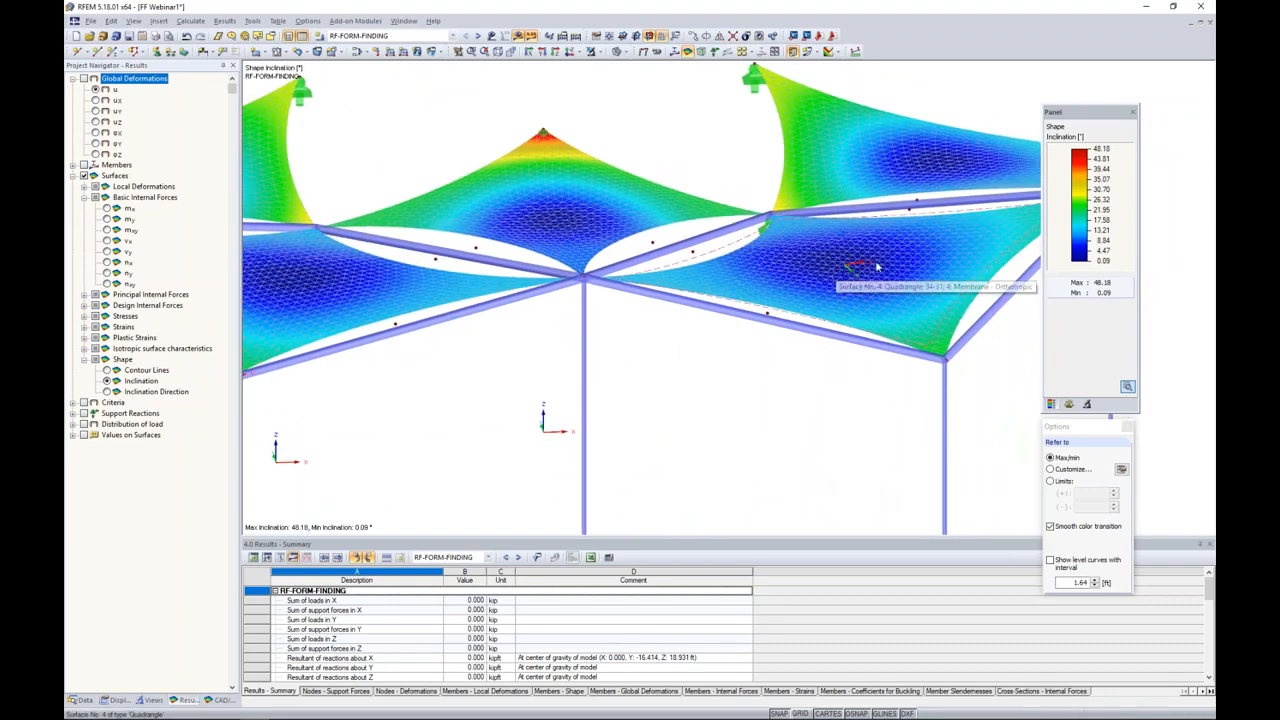
ctrl+middle_drag(769, 380, 781, 384)
scroll(781, 384, down, 3)
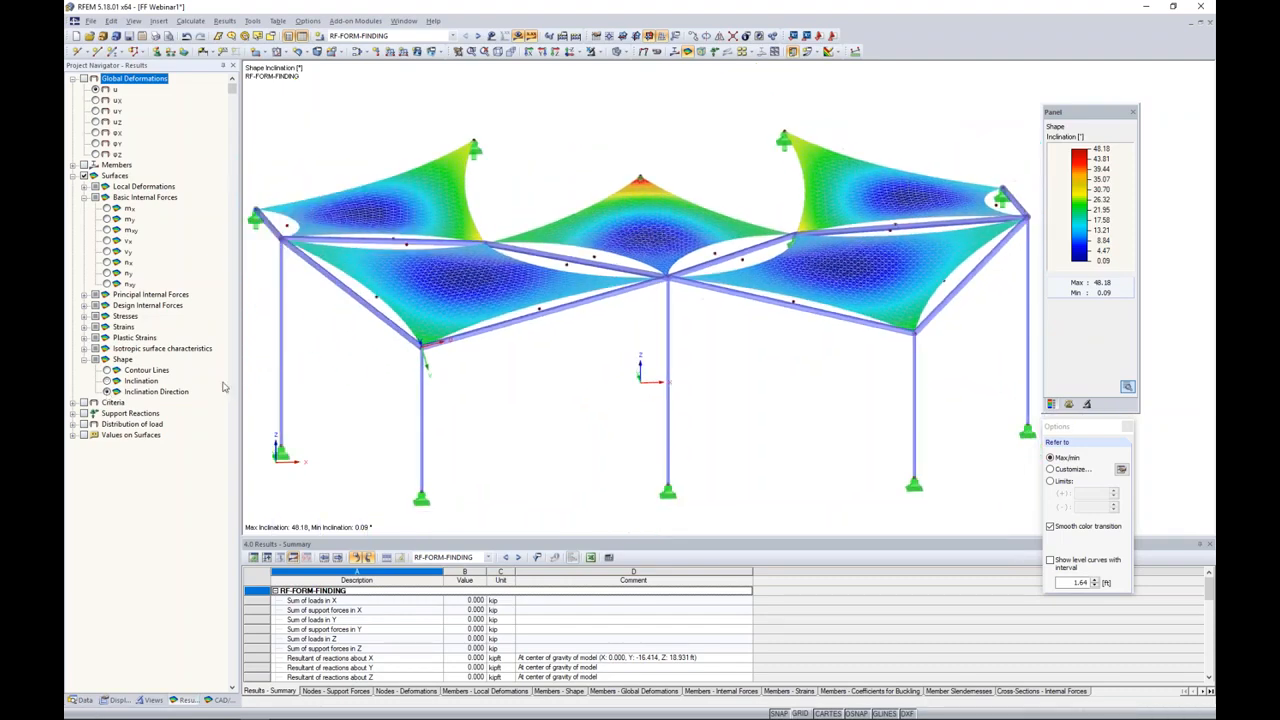
Step: Show the shape Inclination Direction of the membranes and examine the direction vectors on the central membrane
click(107, 392)
ctrl+middle_drag(686, 371, 673, 248)
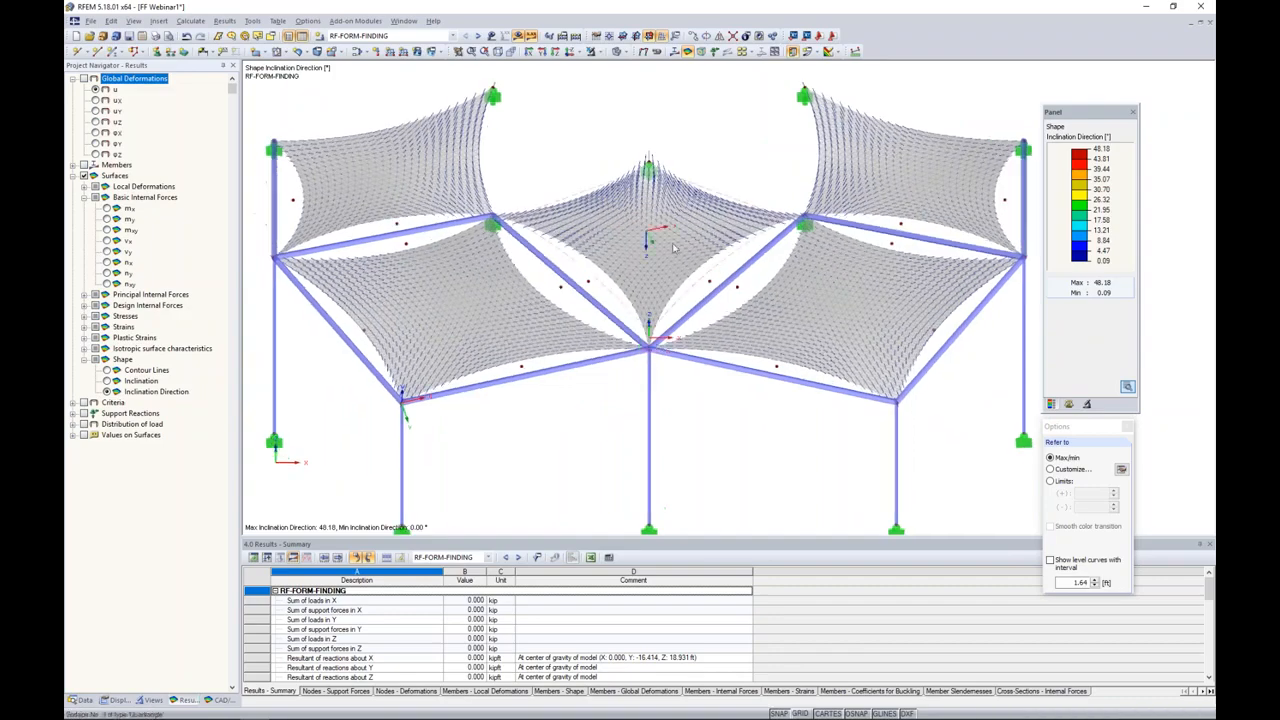
scroll(673, 248, up, 2)
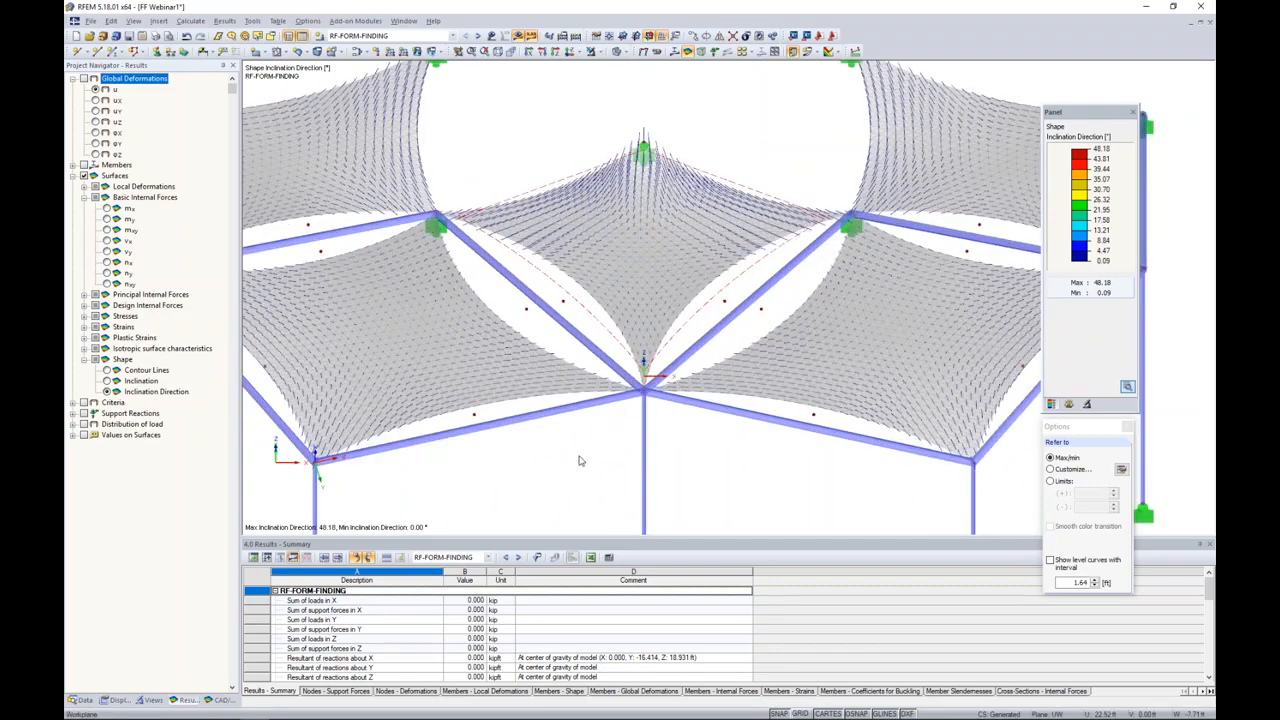
scroll(569, 469, down, 1)
ctrl+middle_drag(569, 471, 597, 361)
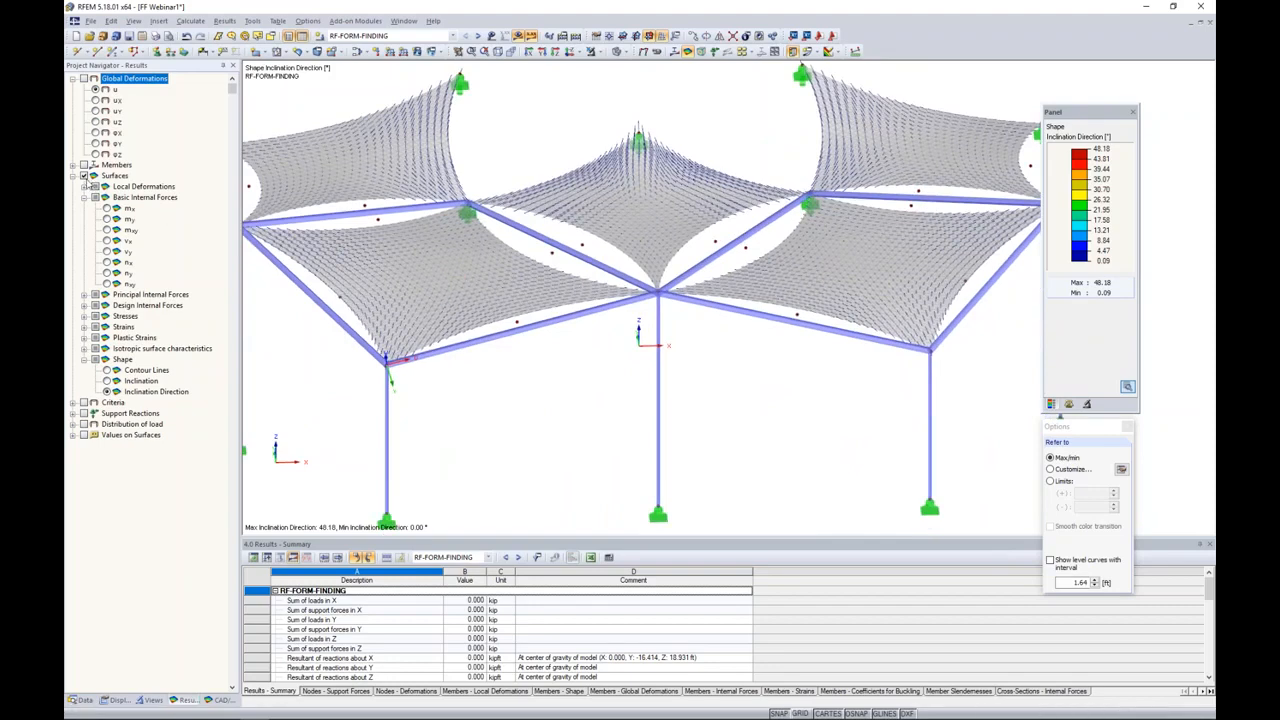
Step: Turn off the surface results and display the axial internal force N on the members
click(84, 176)
click(73, 165)
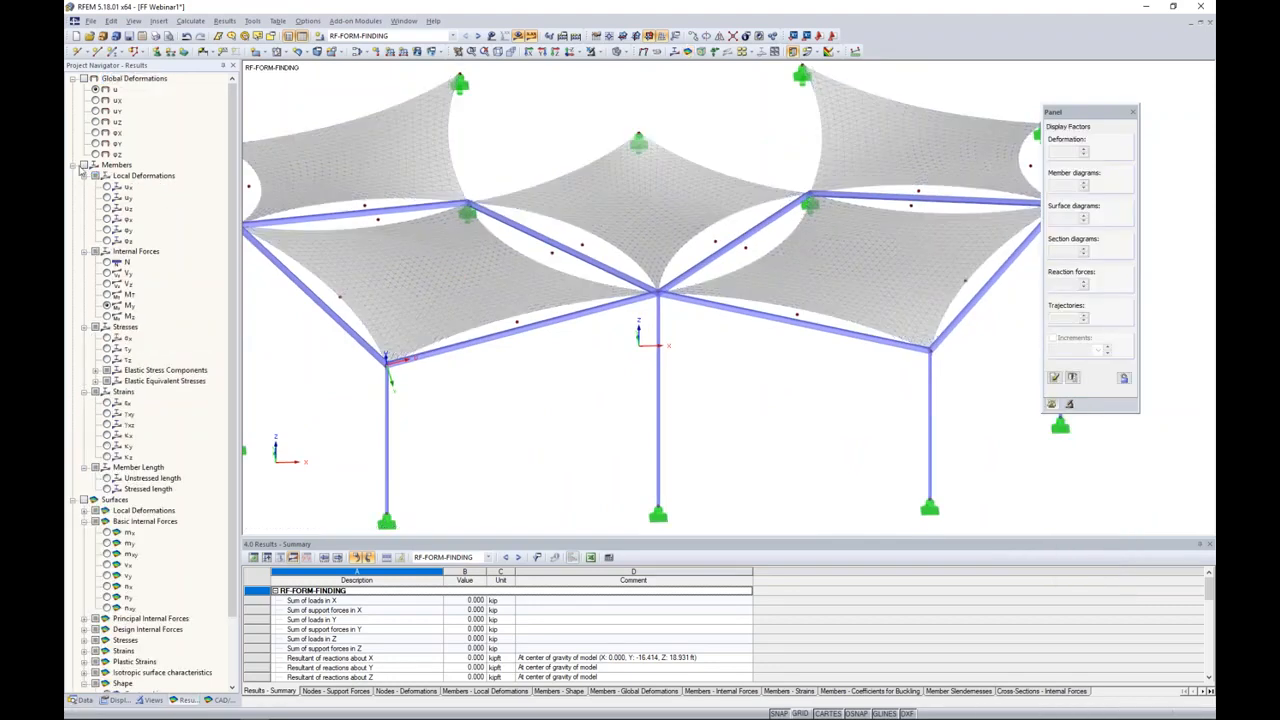
click(84, 166)
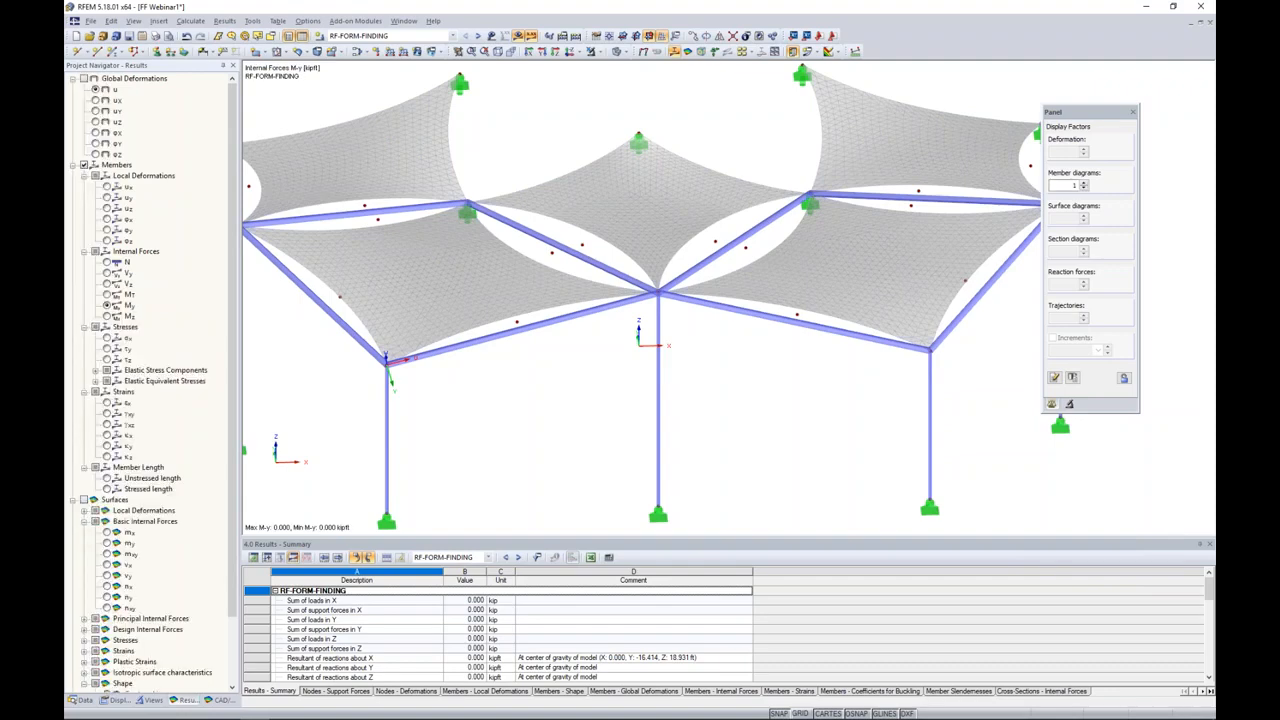
click(107, 262)
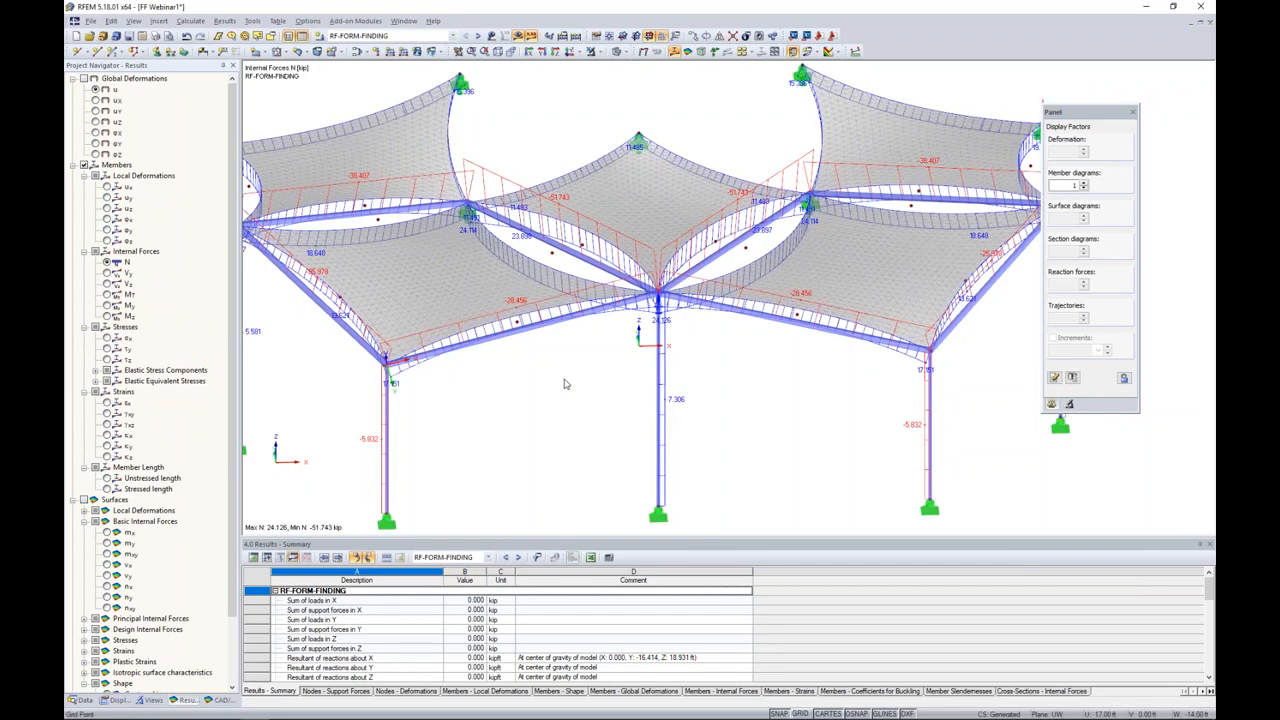
scroll(564, 384, down, 1)
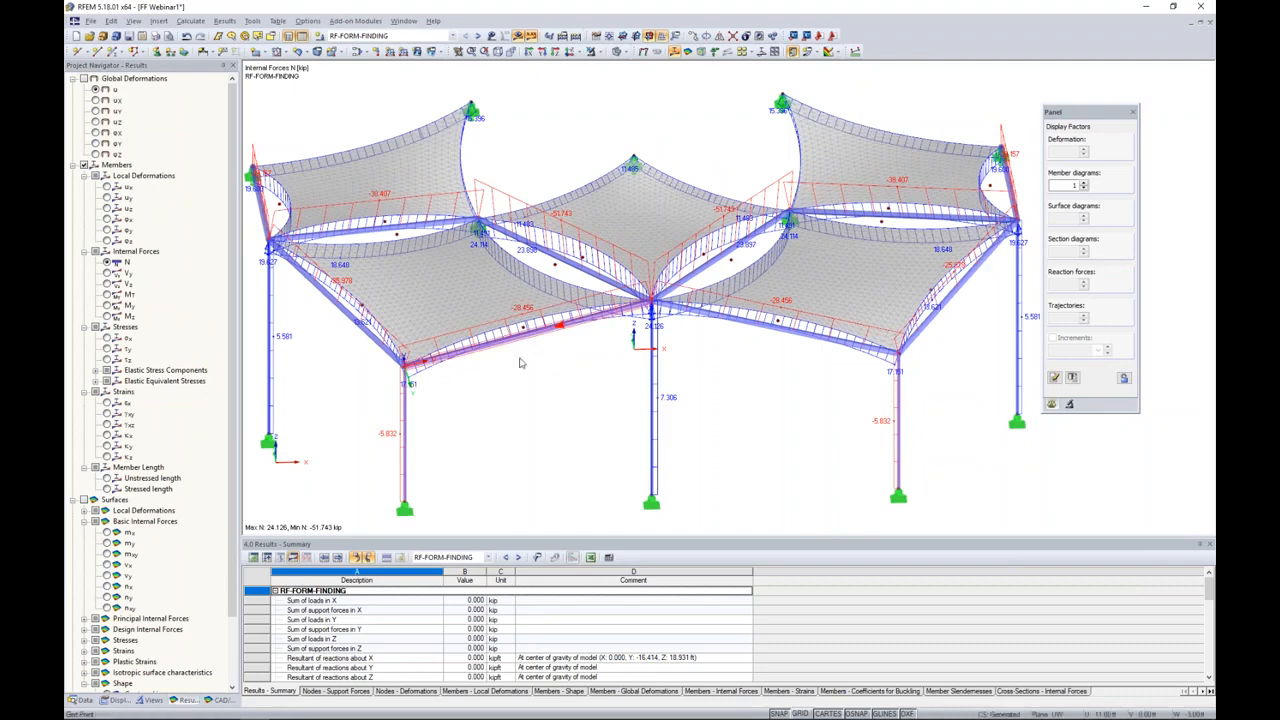
Step: Isolate the front-left horizontal member running to the central column, using Visibility by Selected Objects
click(599, 53)
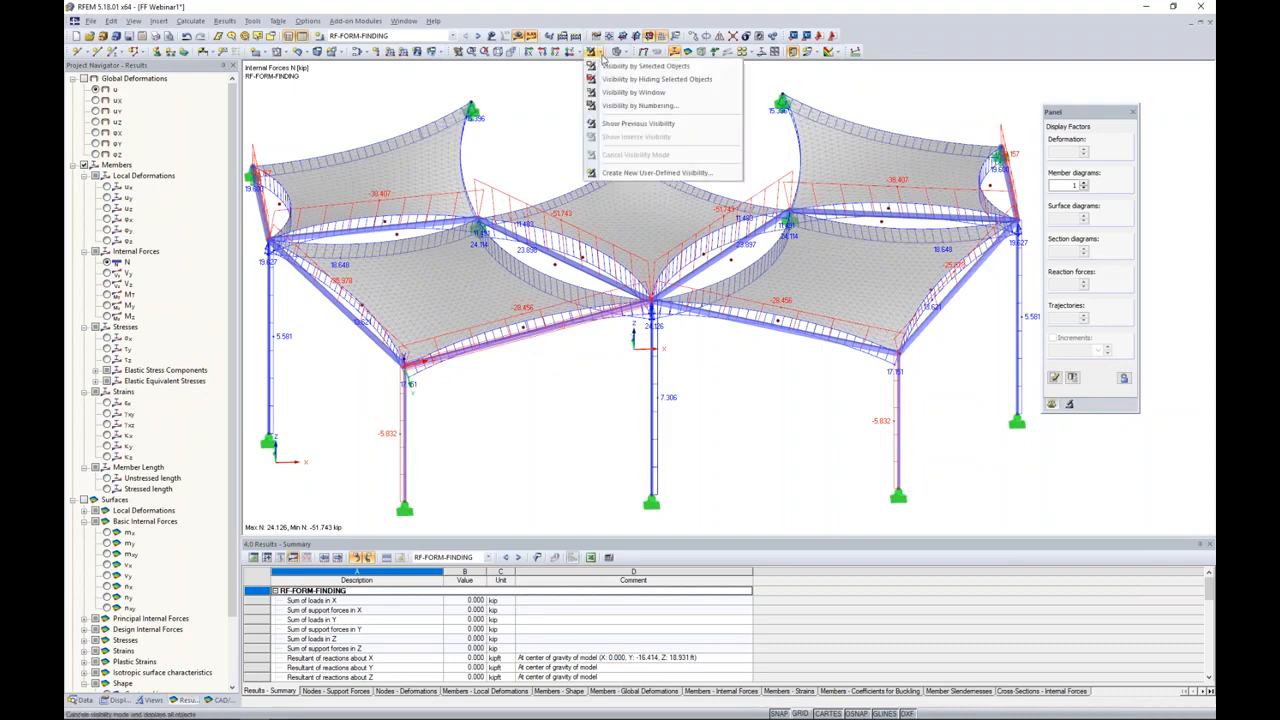
click(608, 66)
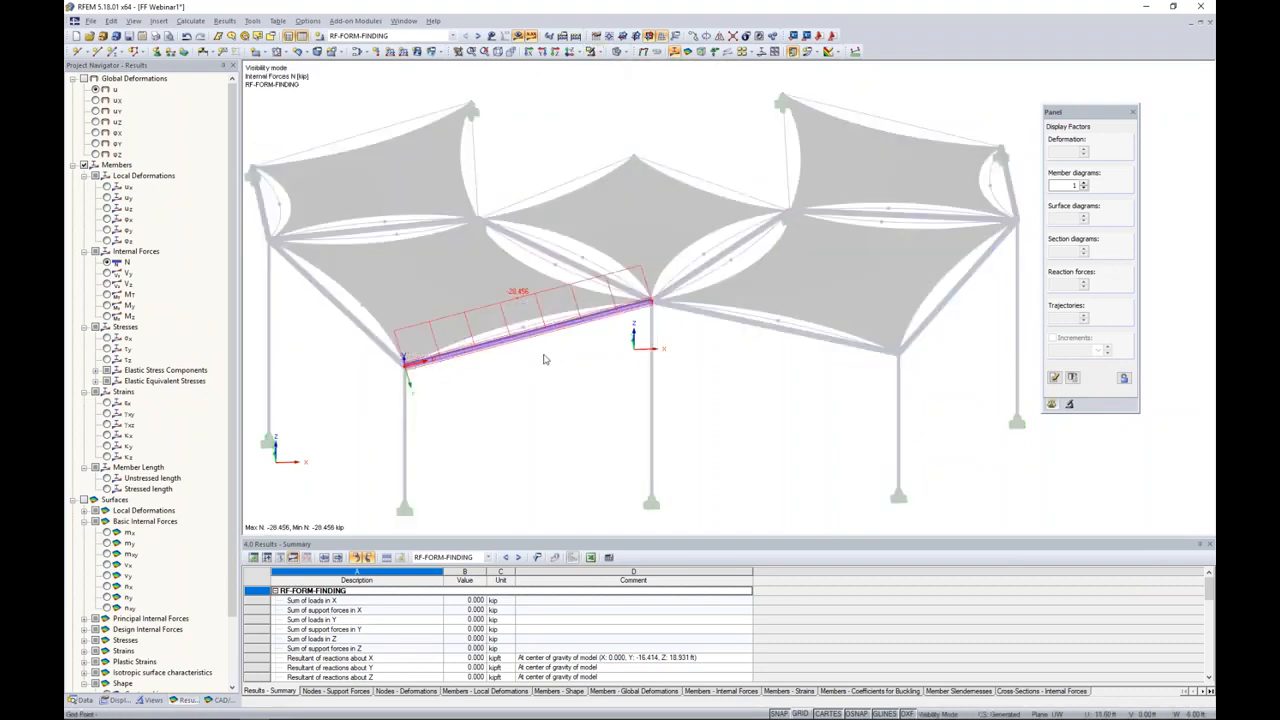
ctrl+middle_drag(536, 373, 571, 375)
scroll(529, 323, up, 3)
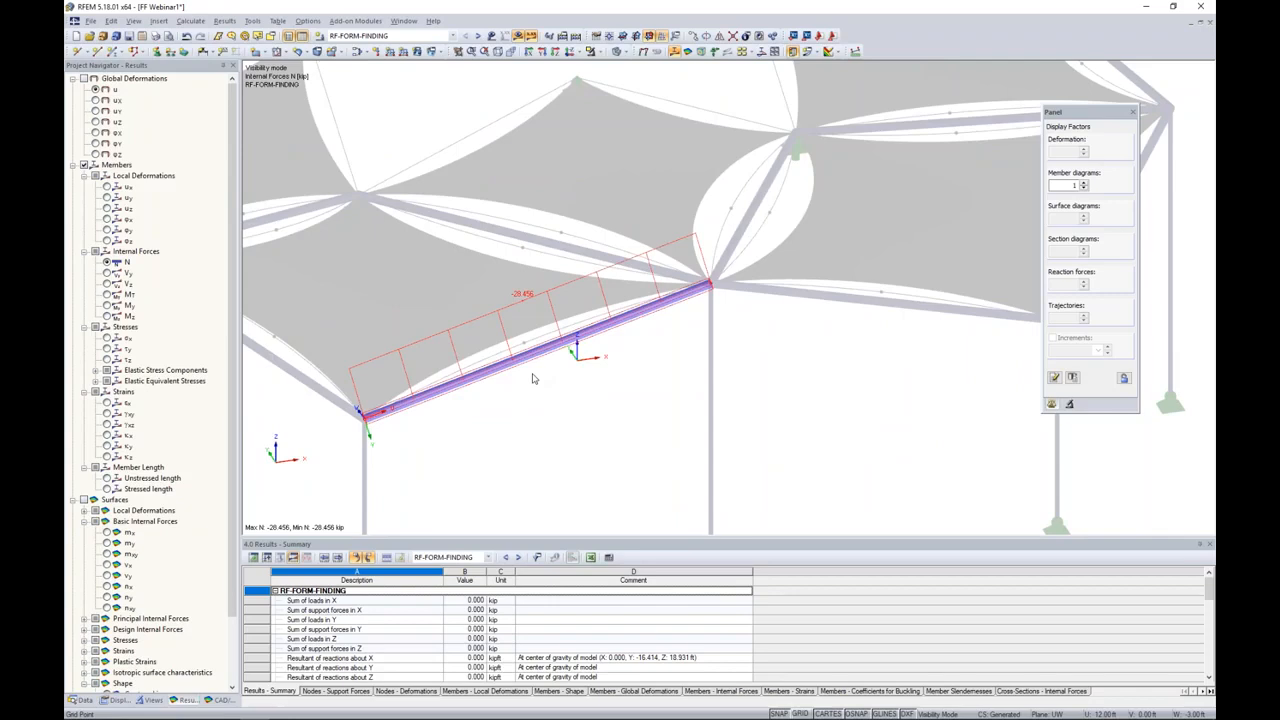
Step: Open the isolated member's result diagrams and add global deformations u-Y and u-Z to review alongside u and N
right_click(533, 357)
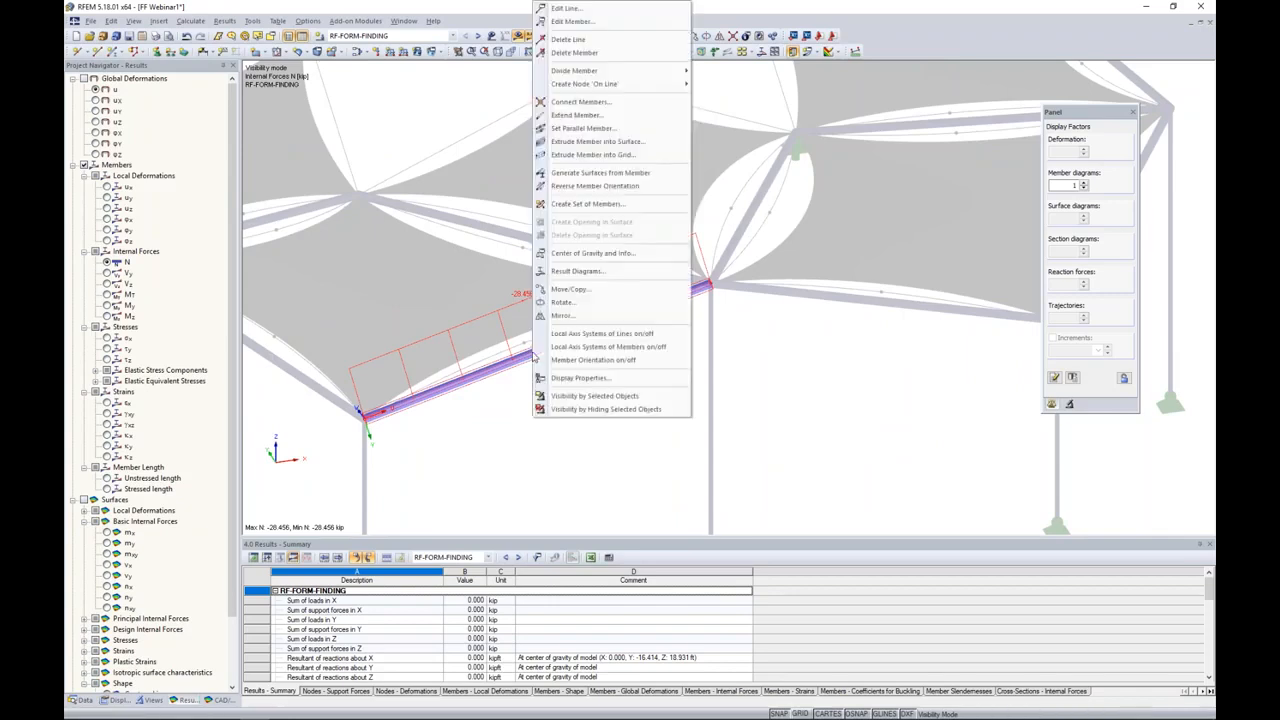
click(575, 271)
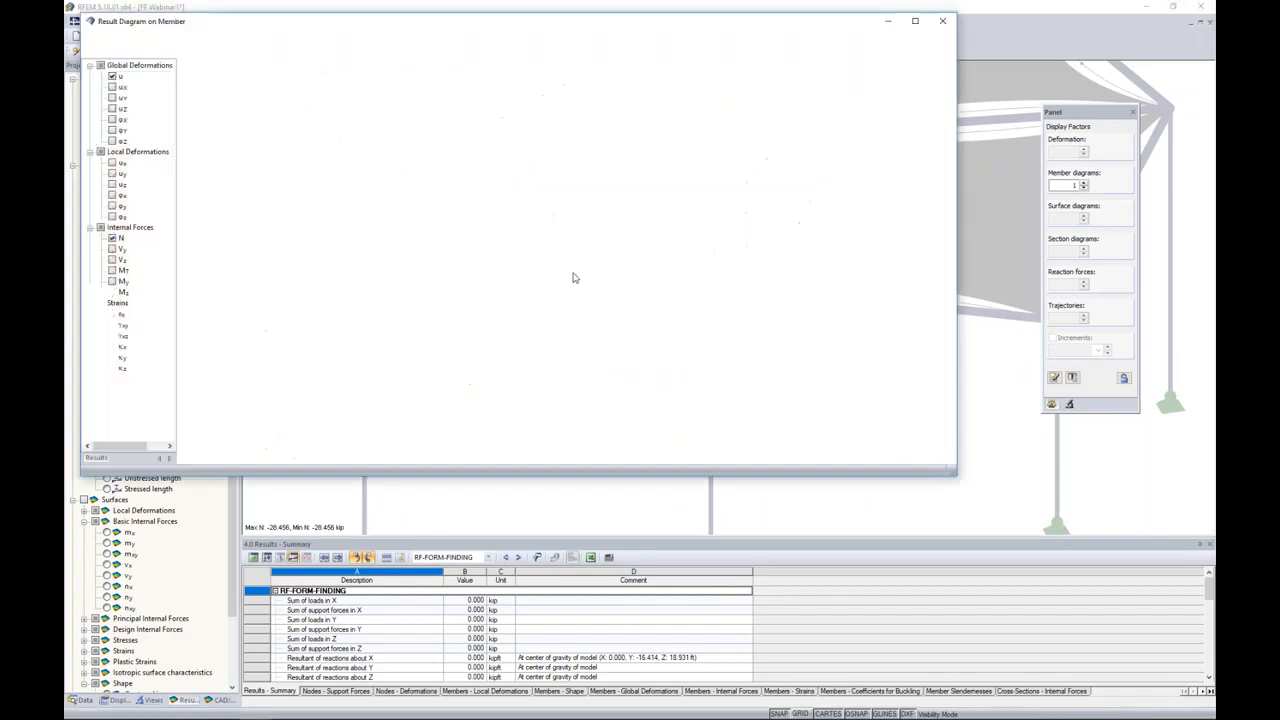
click(112, 98)
click(113, 109)
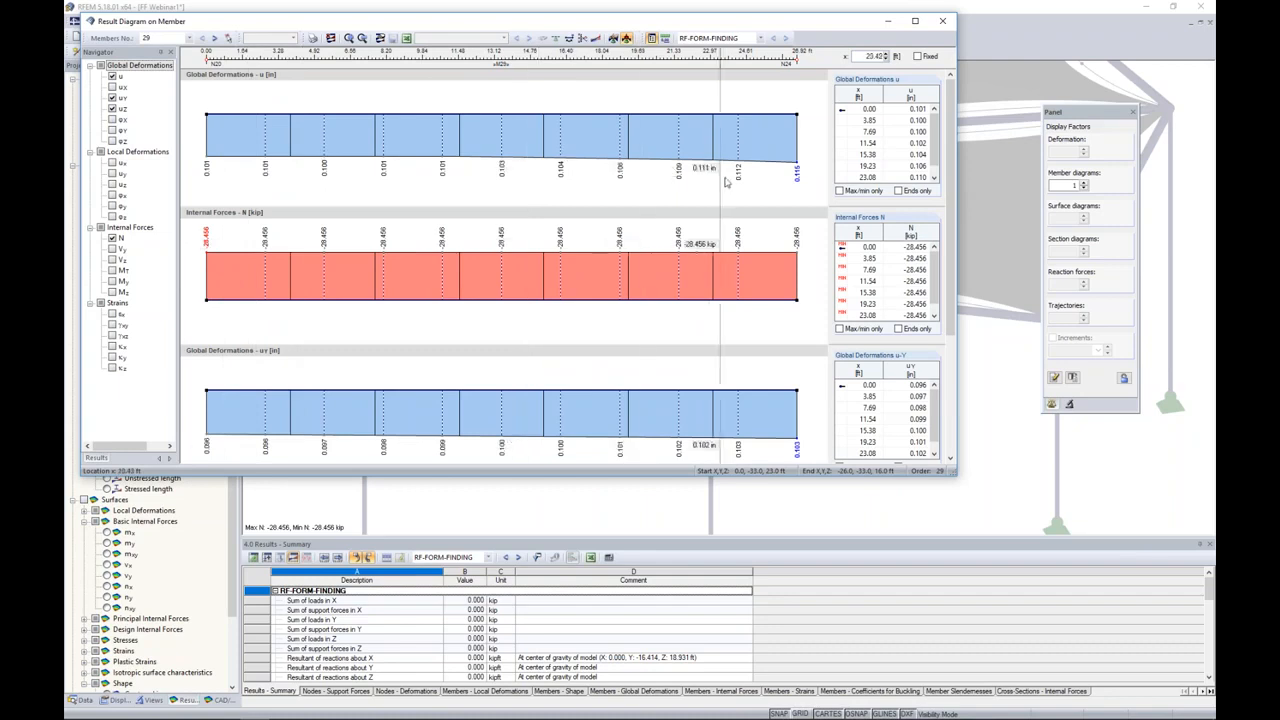
click(942, 20)
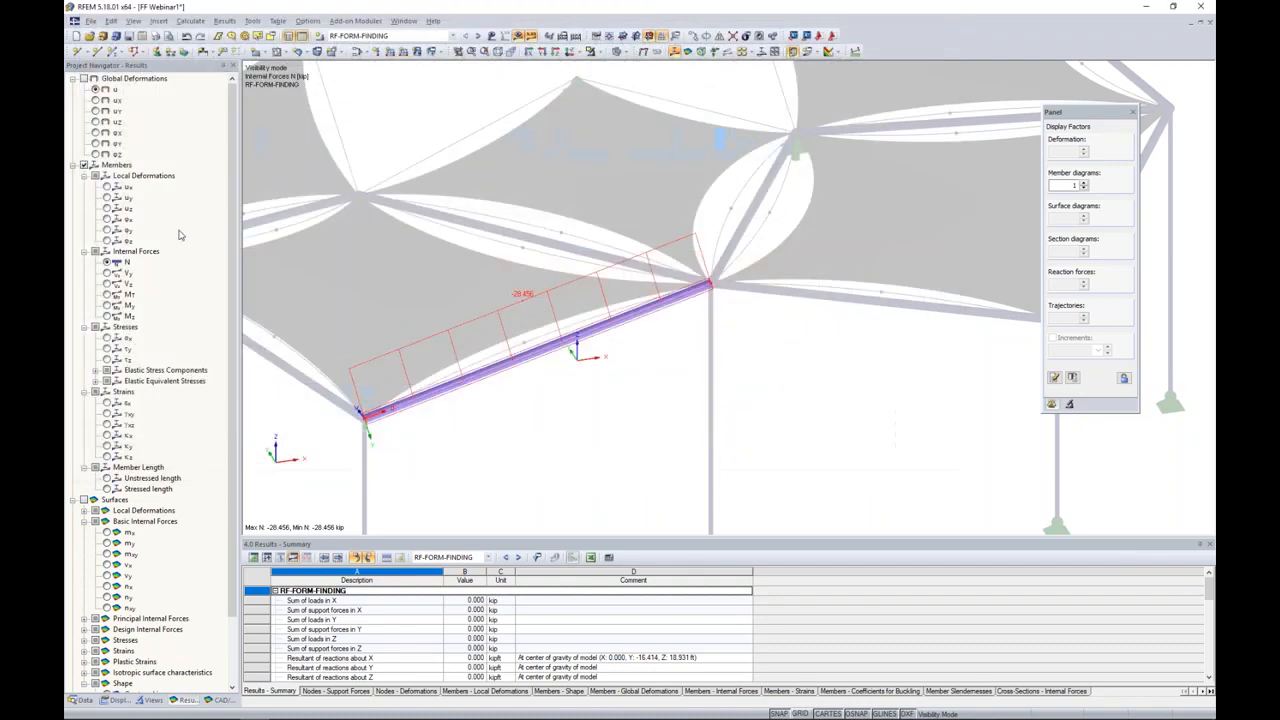
Step: Cancel the visibility mode and view the axial force diagrams across the whole structure
click(597, 52)
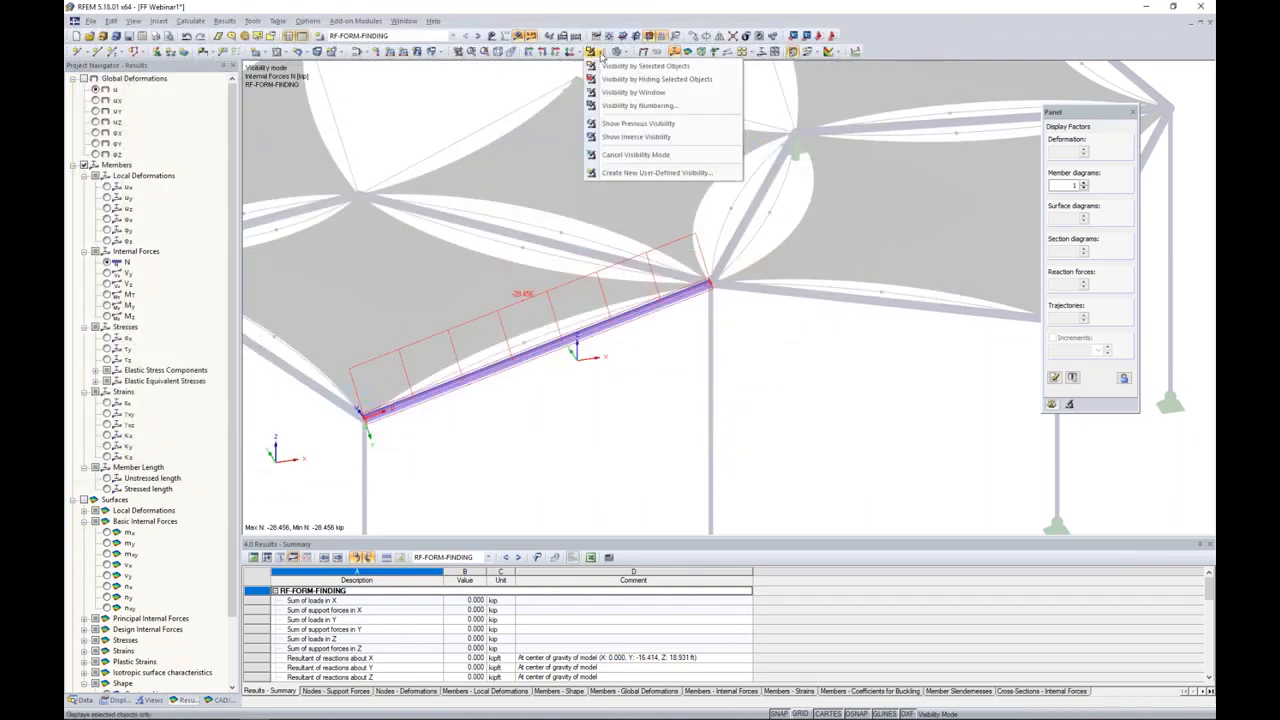
click(614, 156)
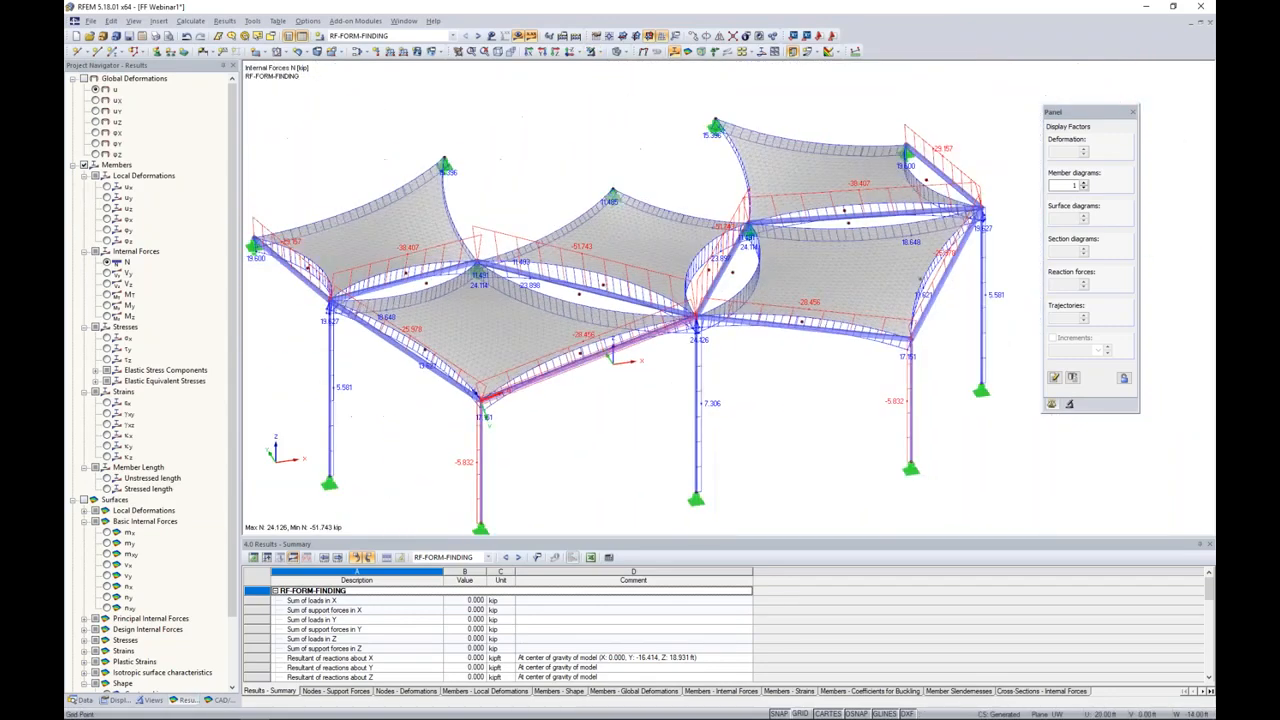
ctrl+middle_drag(681, 369, 630, 341)
scroll(620, 371, down, 1)
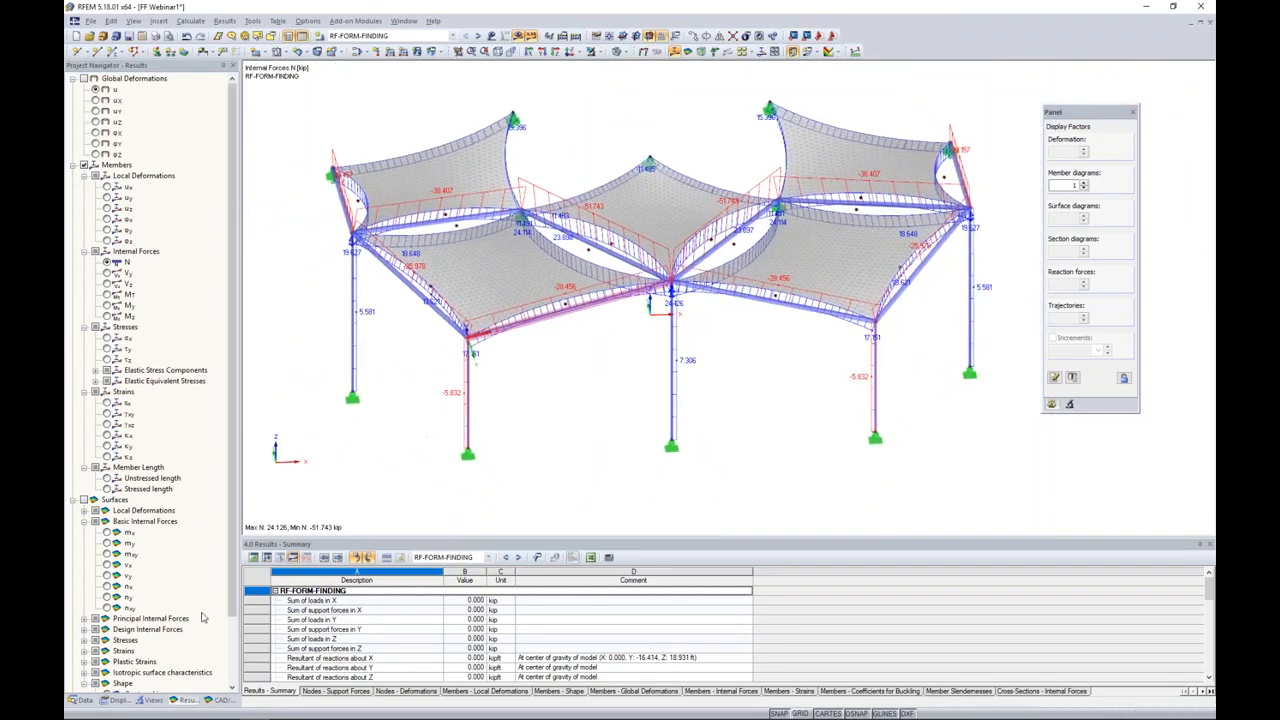
Step: Limit the visible objects to the Cable member type using the generated visibilities
click(150, 699)
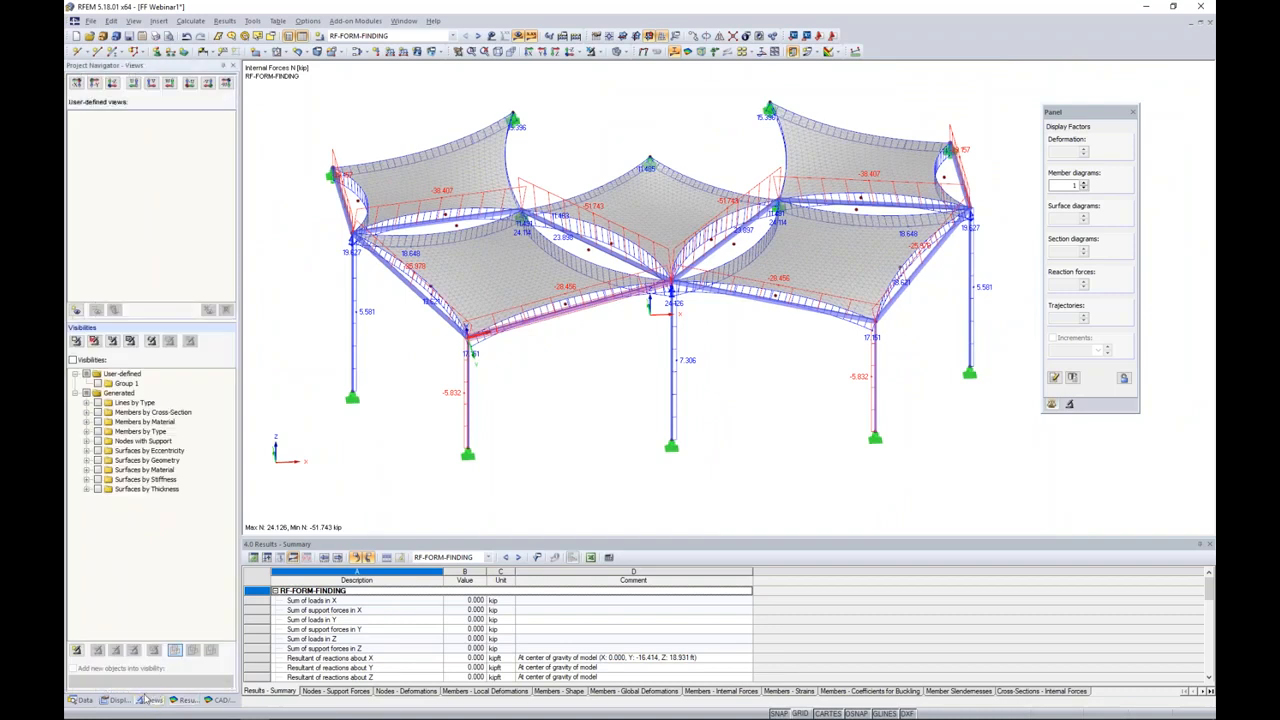
click(86, 431)
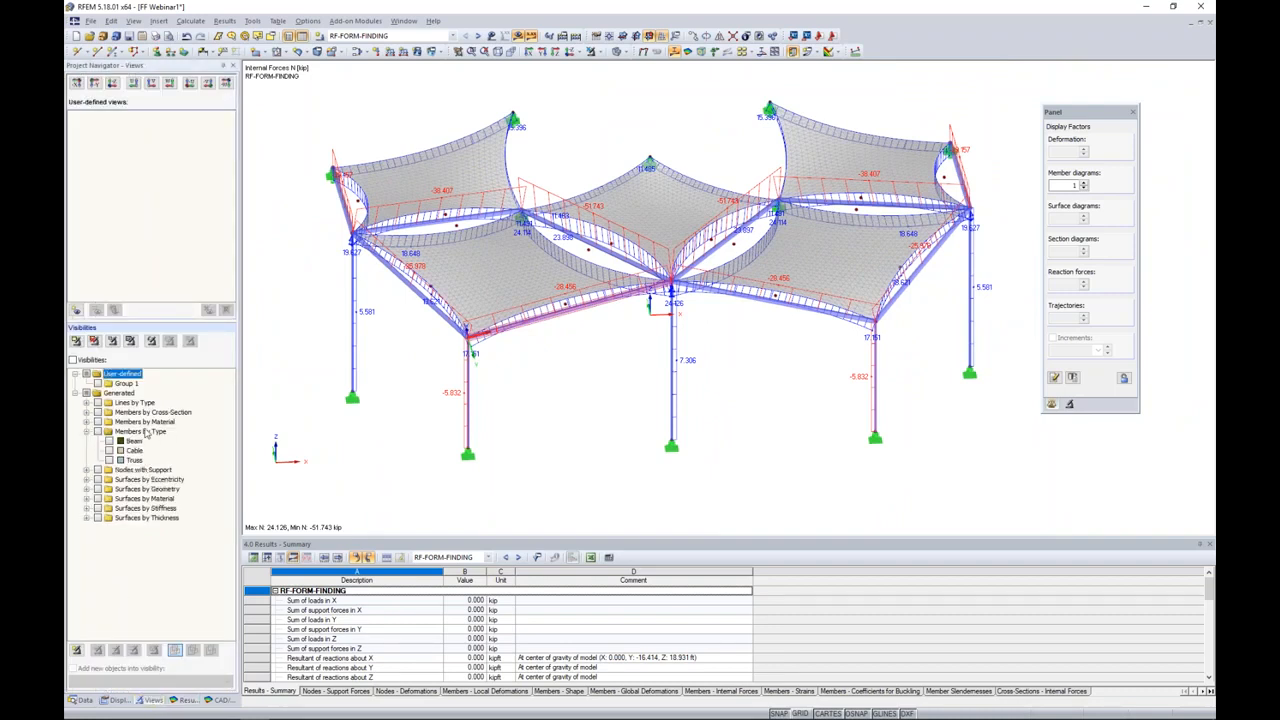
click(109, 450)
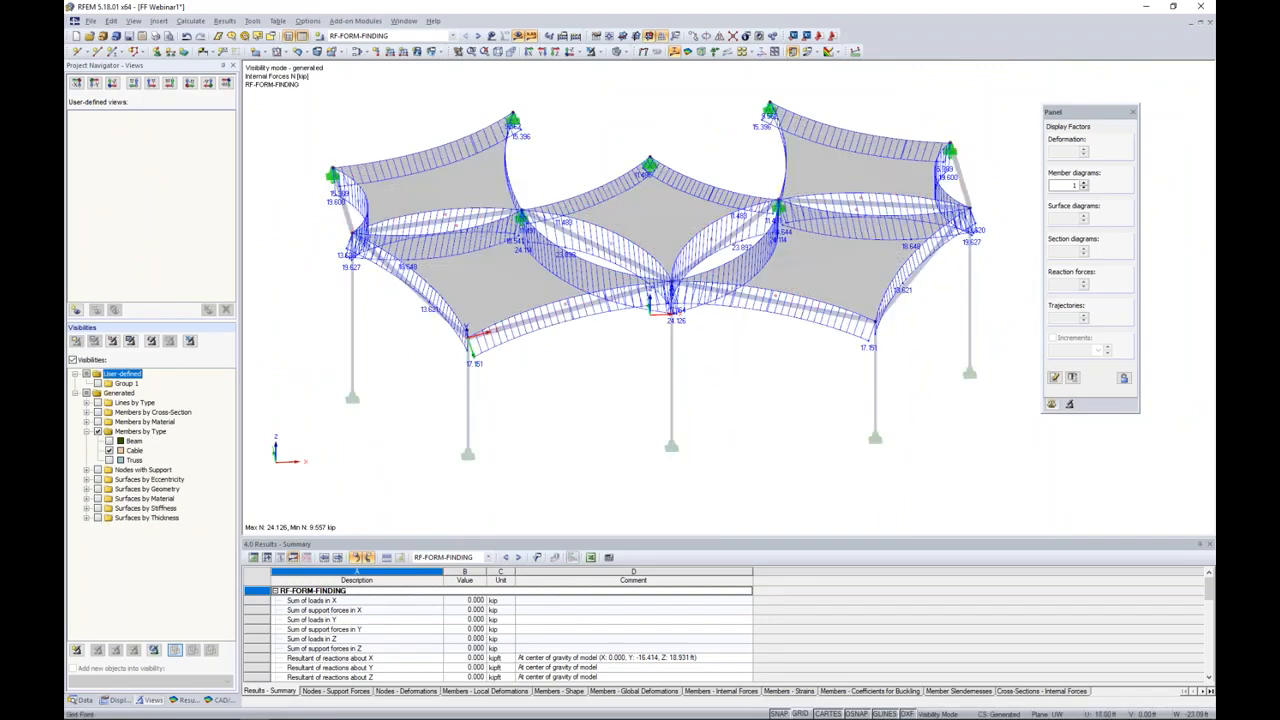
ctrl+middle_drag(613, 375, 597, 365)
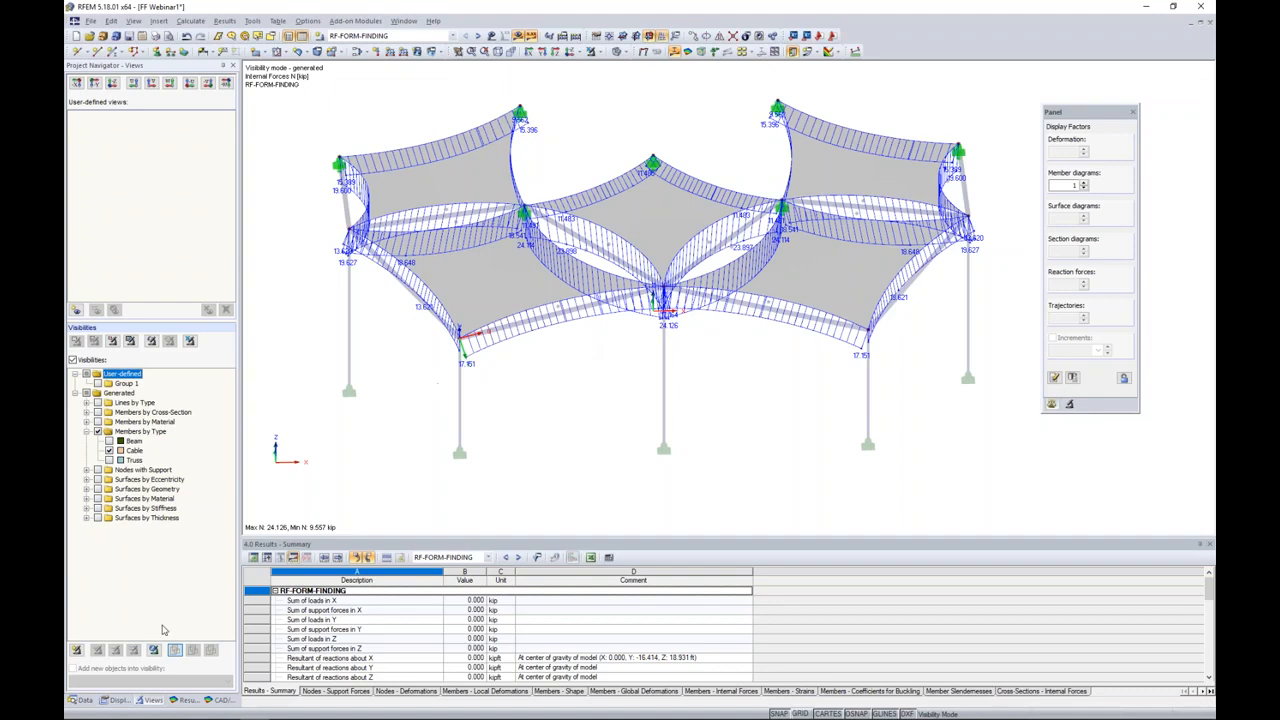
Step: Display the Stressed length results of the cables
click(177, 701)
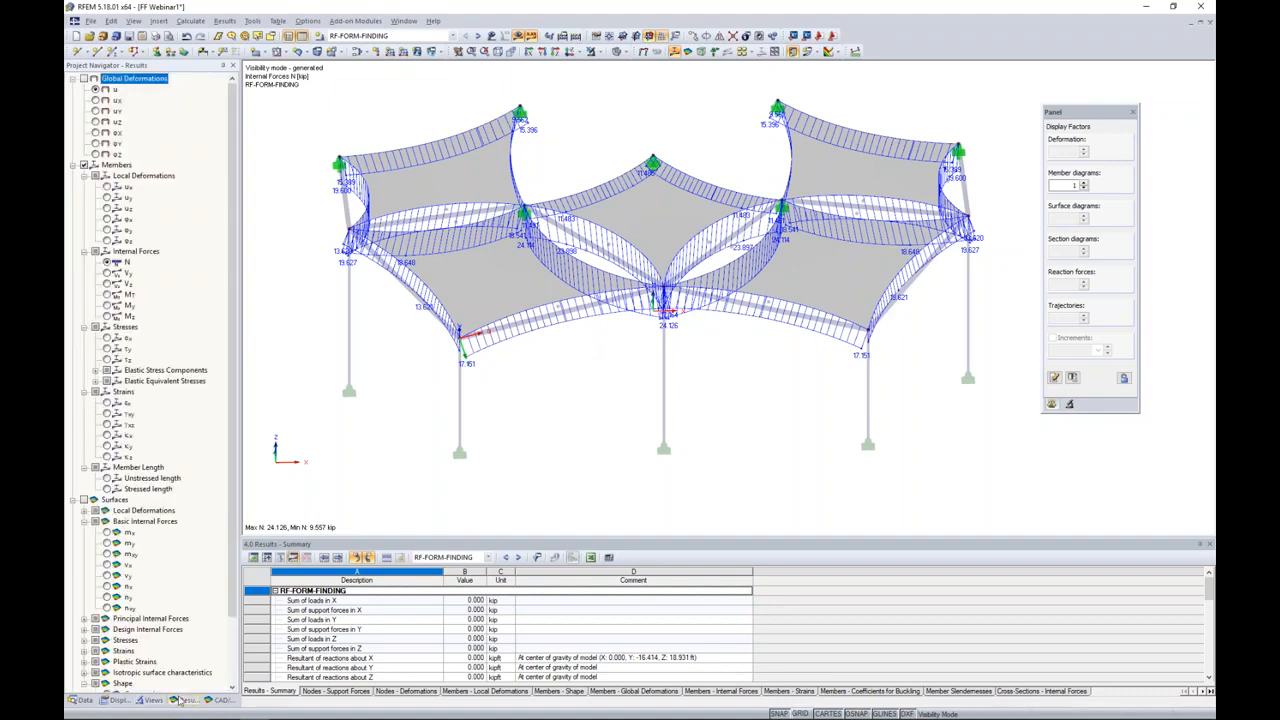
scroll(550, 326, up, 2)
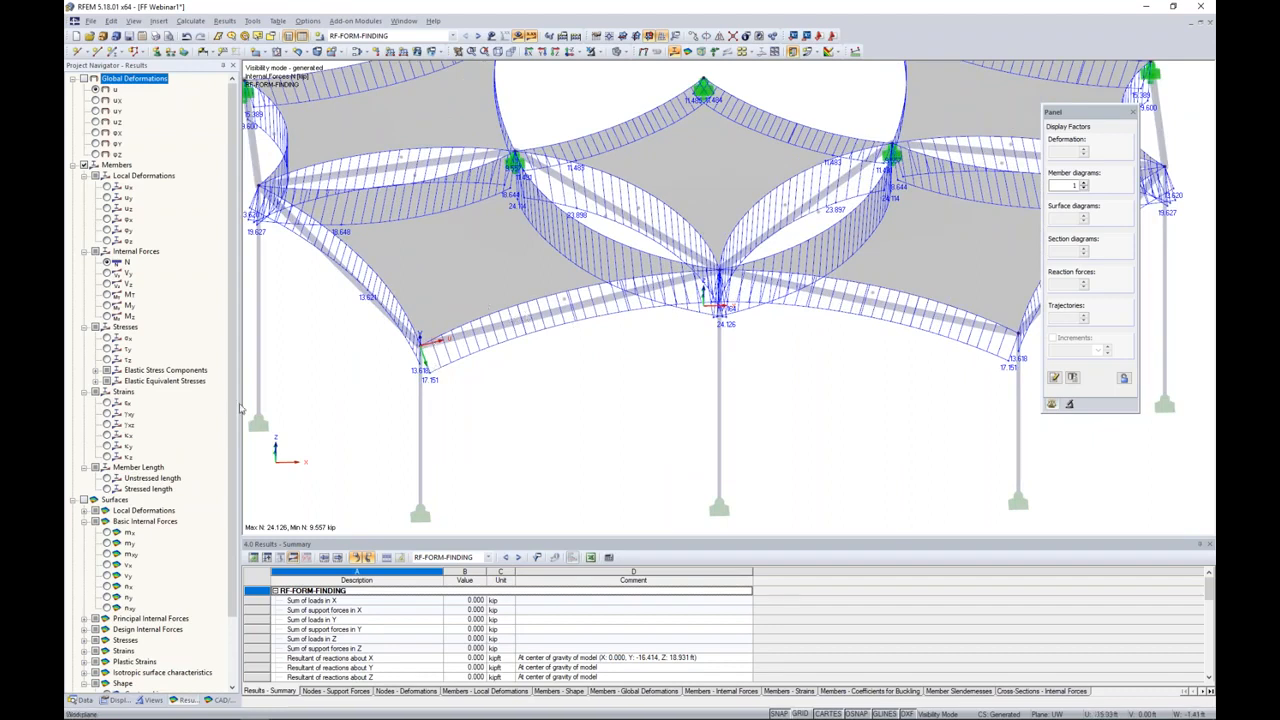
click(147, 488)
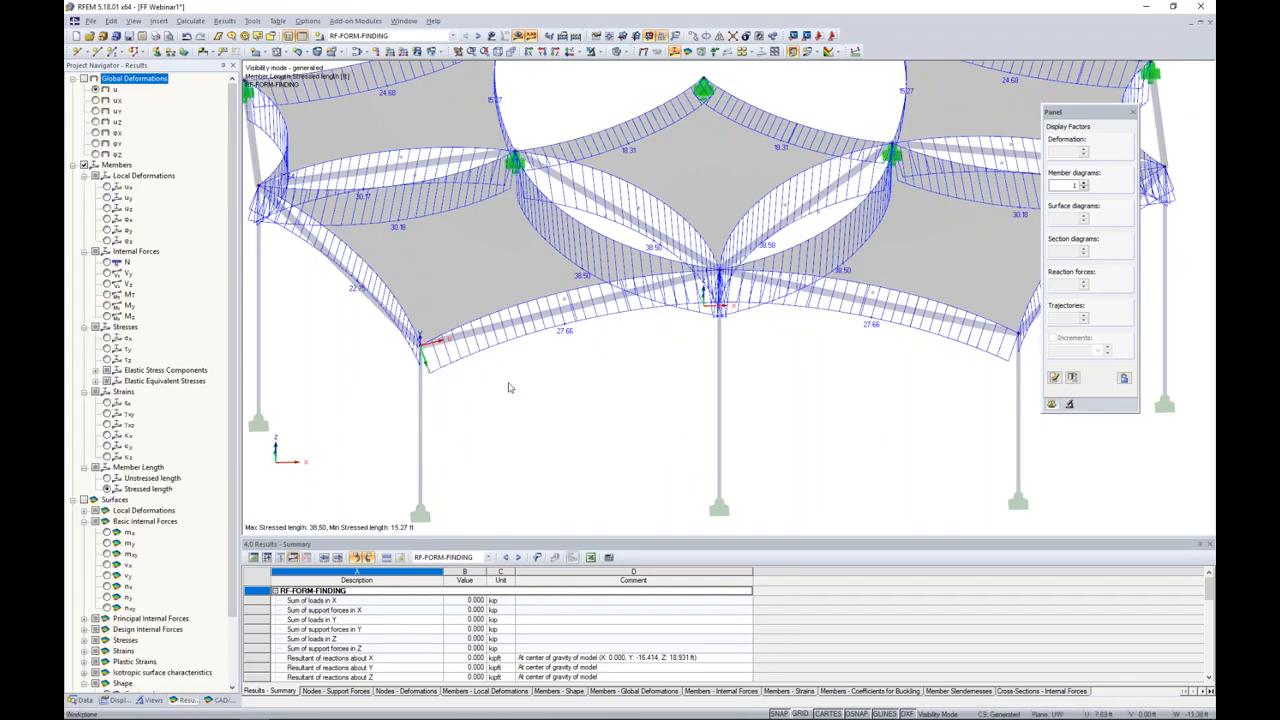
Step: Compare the unstressed lengths of the cables with their stressed lengths
middle_drag(557, 371, 586, 423)
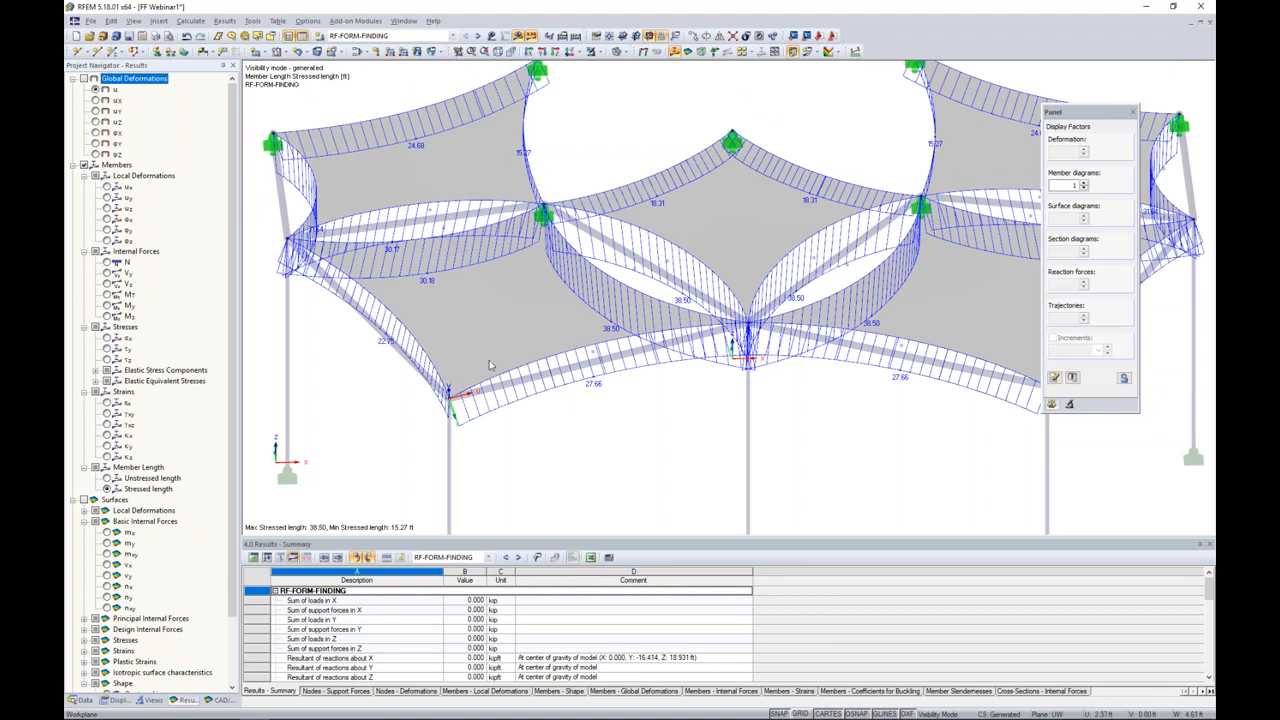
click(107, 478)
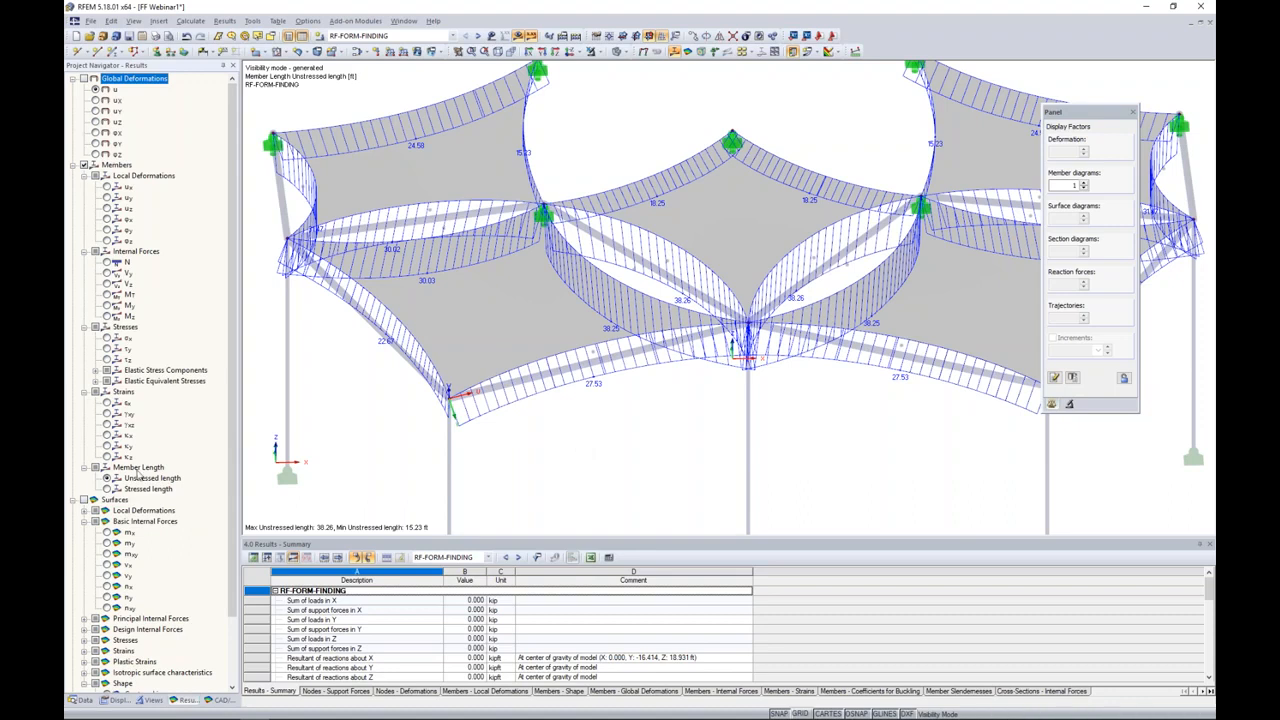
click(107, 489)
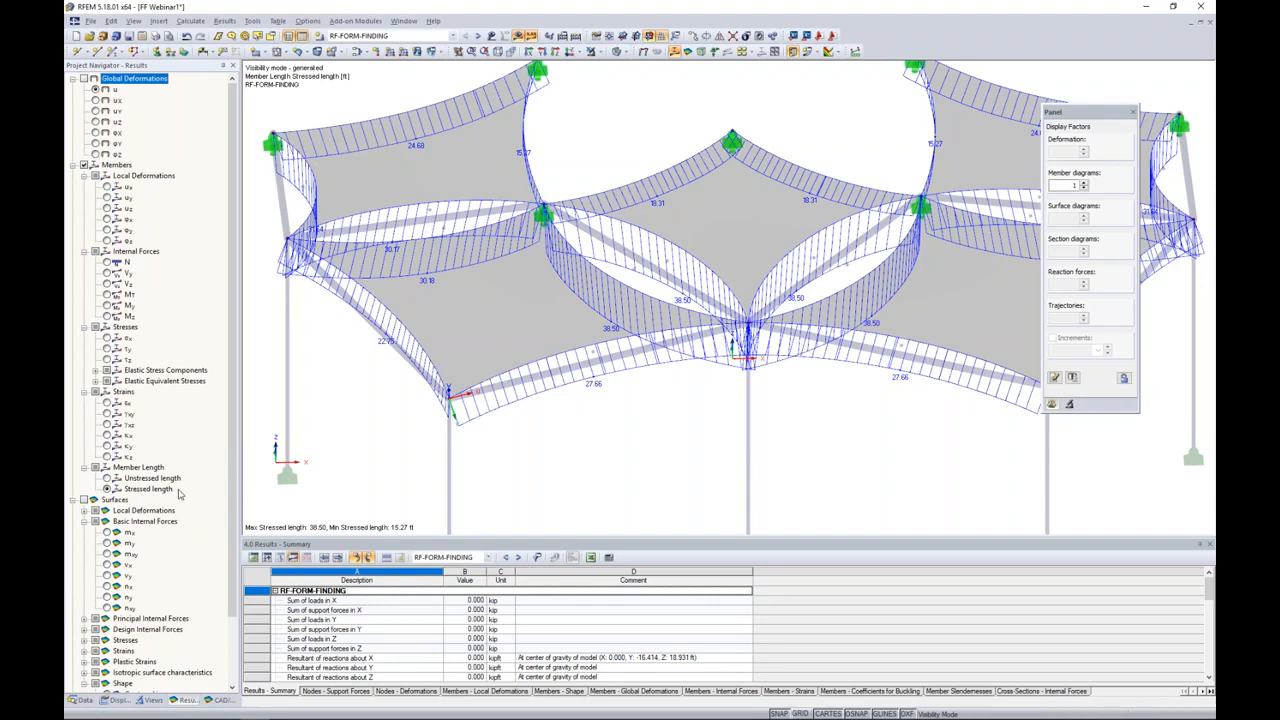
Step: Turn off the member results and cancel the visibility mode to show the whole structure
click(84, 165)
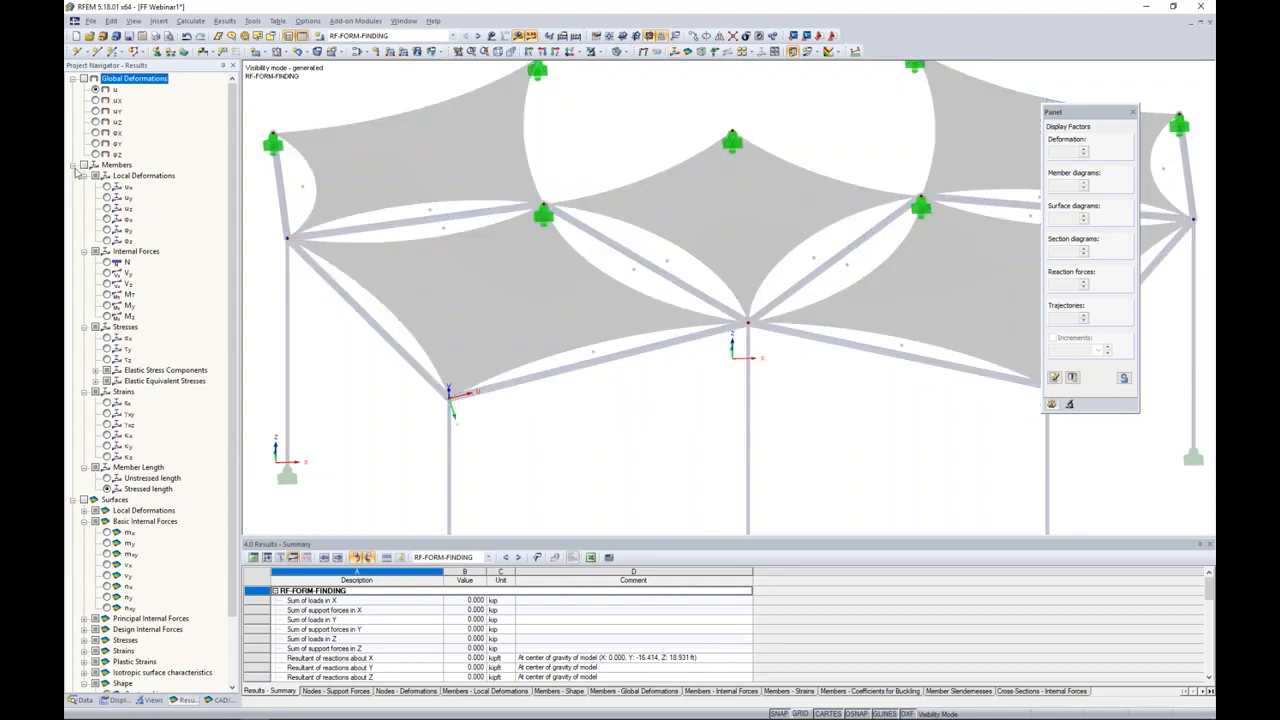
click(73, 165)
click(583, 54)
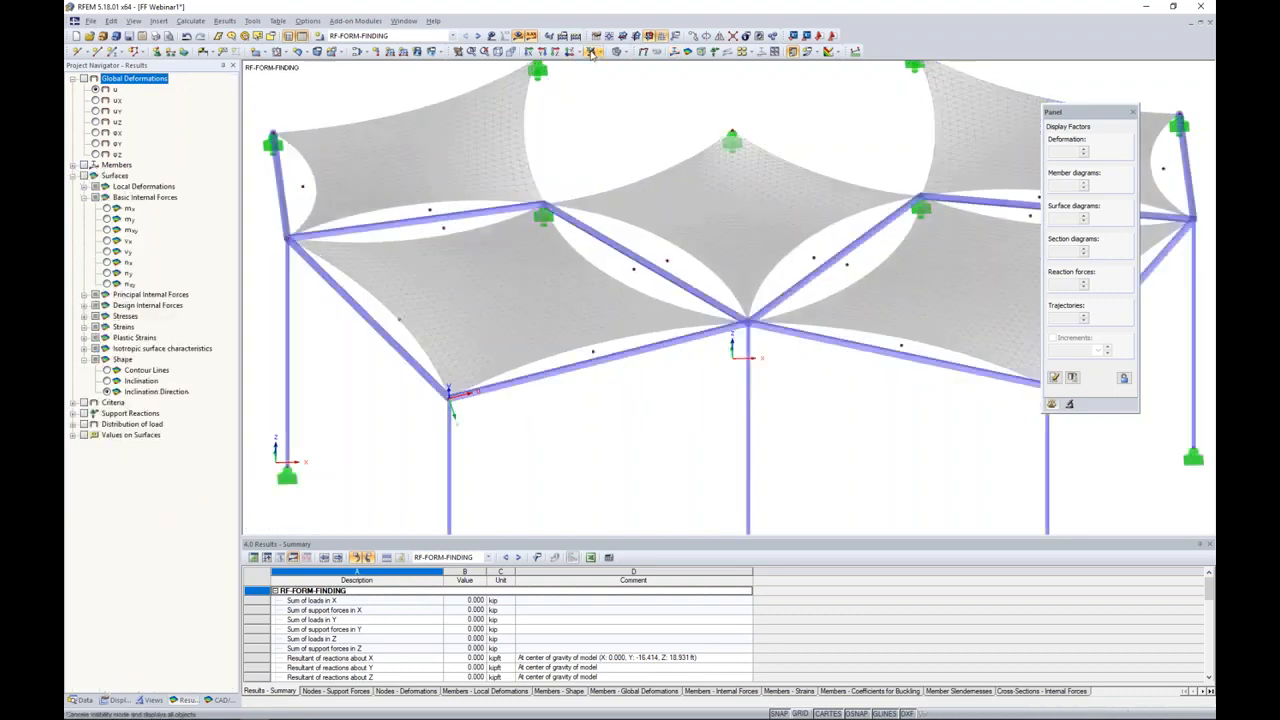
Step: Display the nodal support reactions and examine them around the whole structure
click(73, 413)
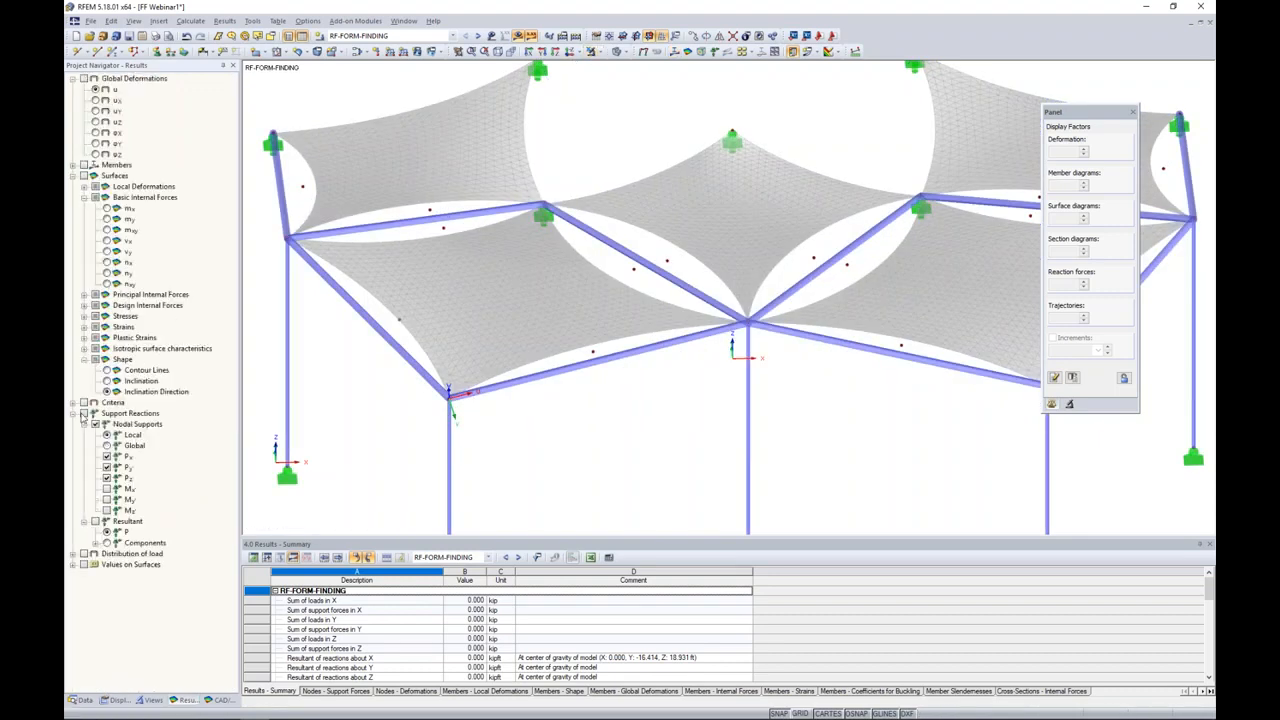
click(84, 413)
scroll(591, 242, down, 1)
scroll(591, 242, down, 2)
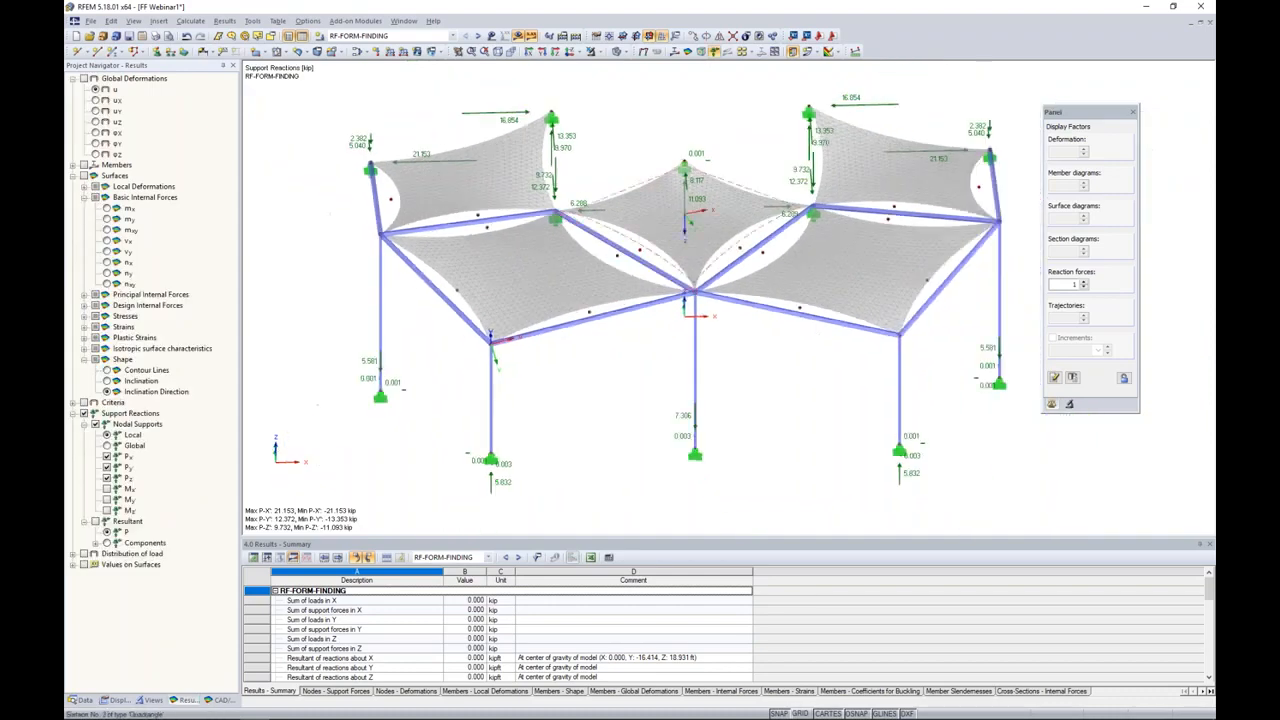
ctrl+middle_drag(690, 186, 614, 234)
middle_drag(871, 238, 757, 284)
scroll(757, 270, down, 1)
scroll(757, 190, up, 2)
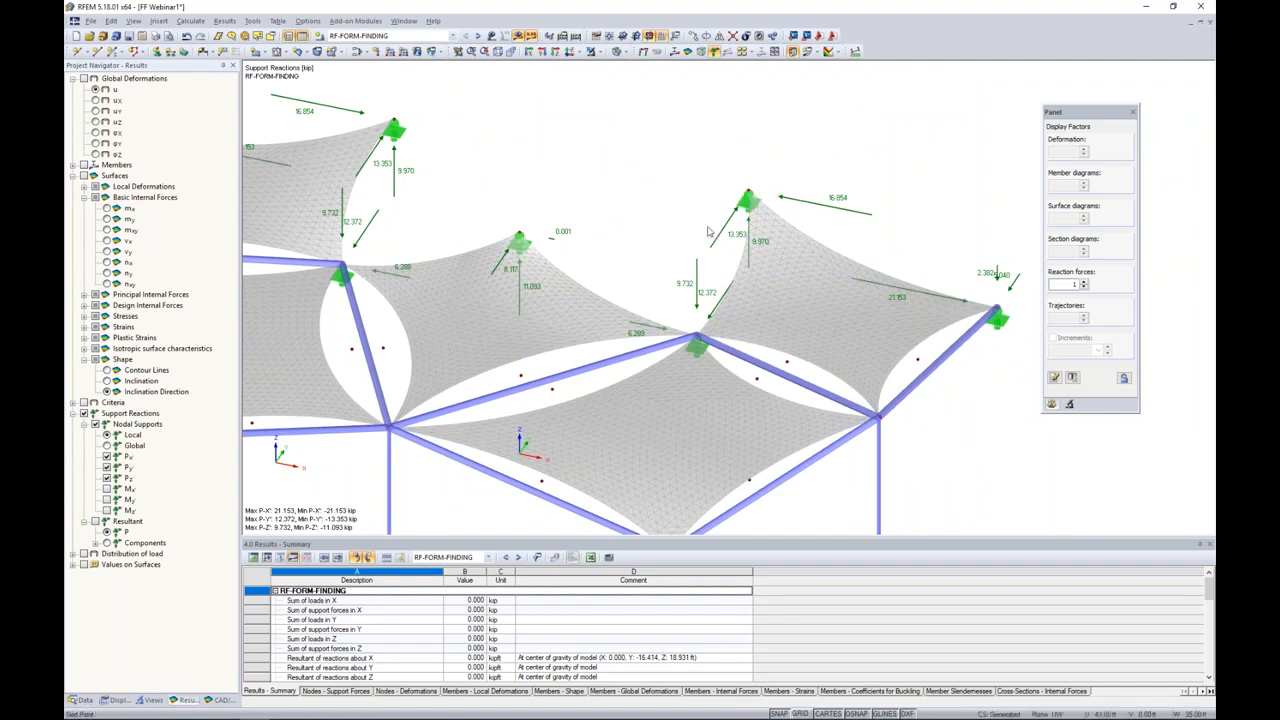
ctrl+middle_drag(538, 396, 705, 347)
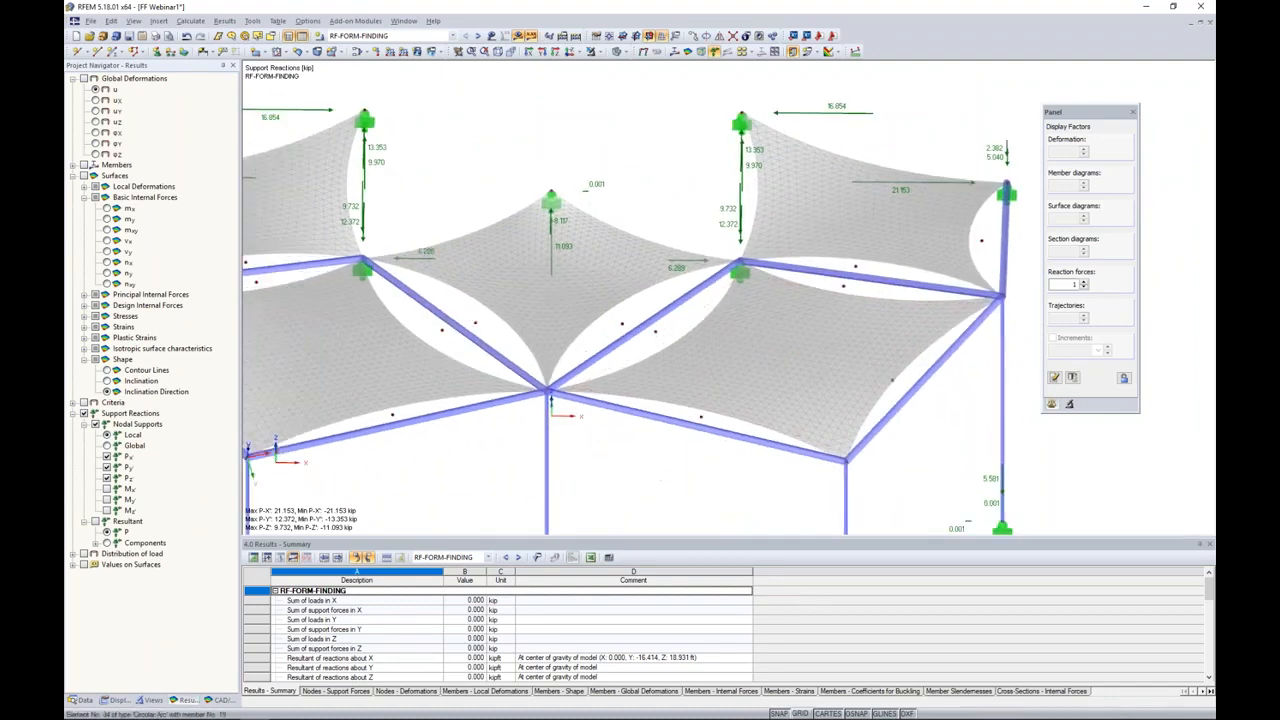
middle_drag(609, 366, 680, 343)
scroll(680, 343, down, 2)
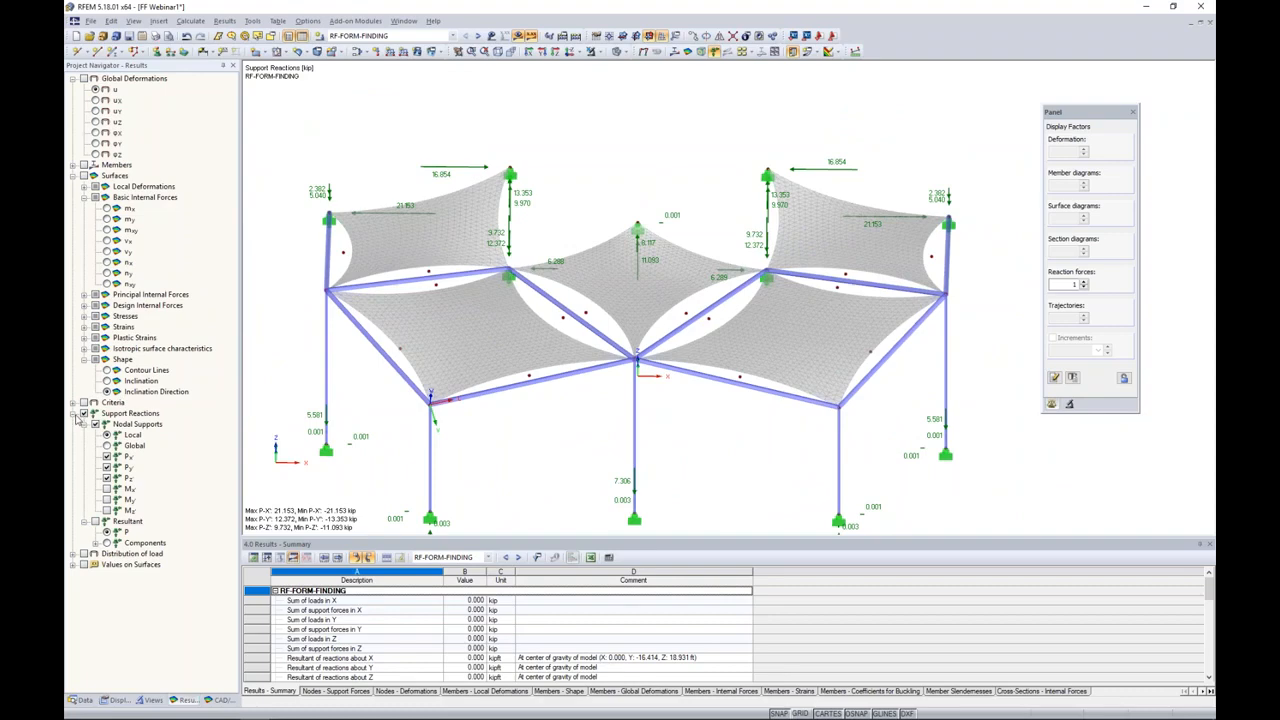
Step: Turn off the support reactions display
click(73, 414)
click(84, 414)
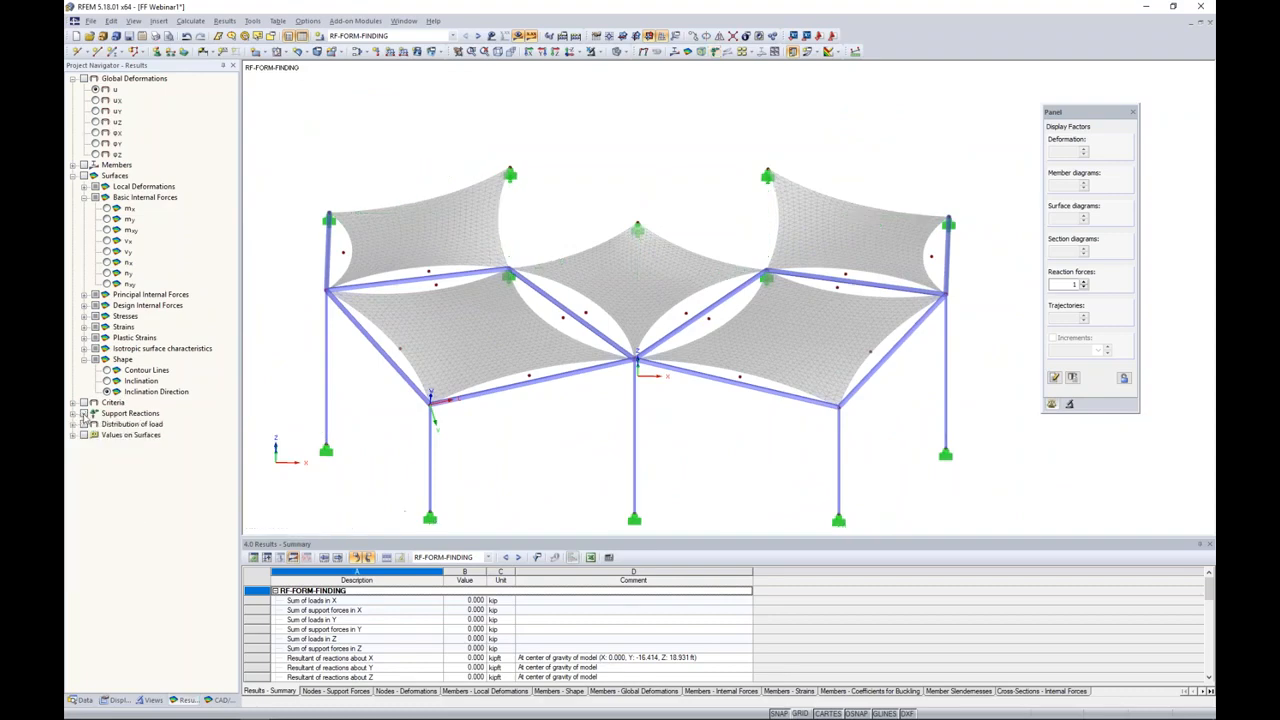
ctrl+middle_drag(600, 400, 640, 371)
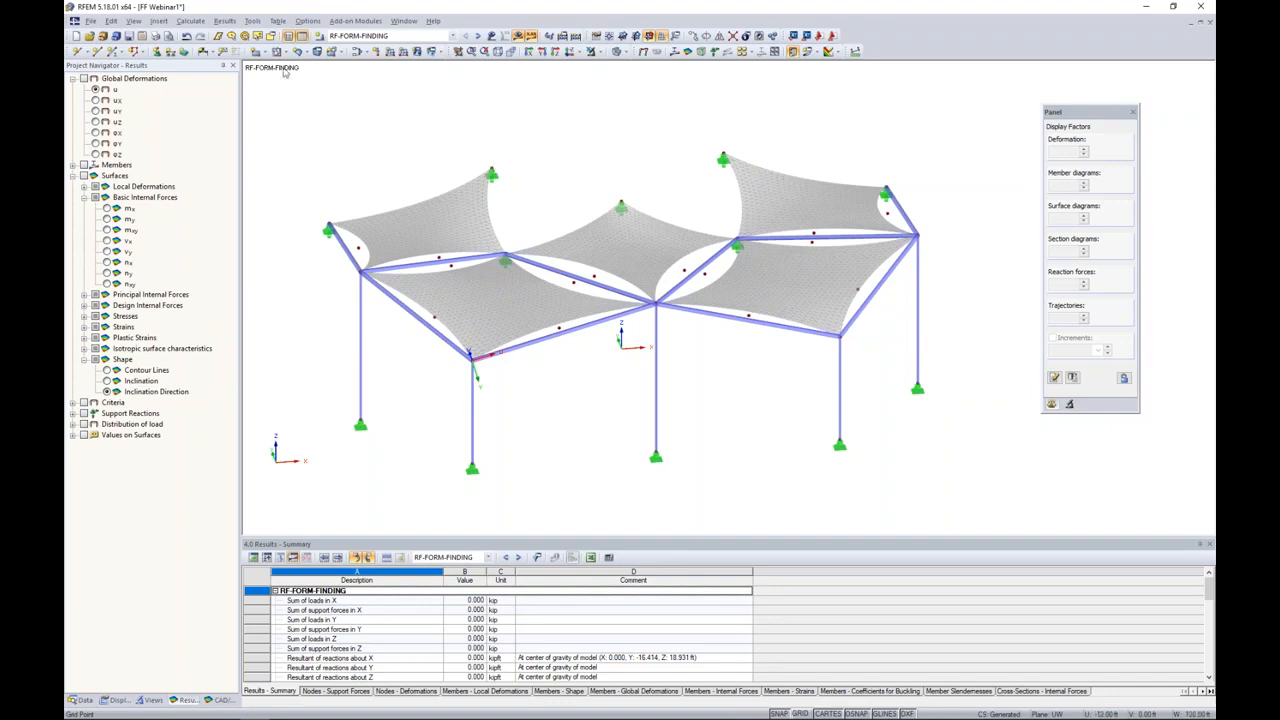
Step: Open the load cases and combinations settings and describe load case LC1 as Self-Weight
click(320, 36)
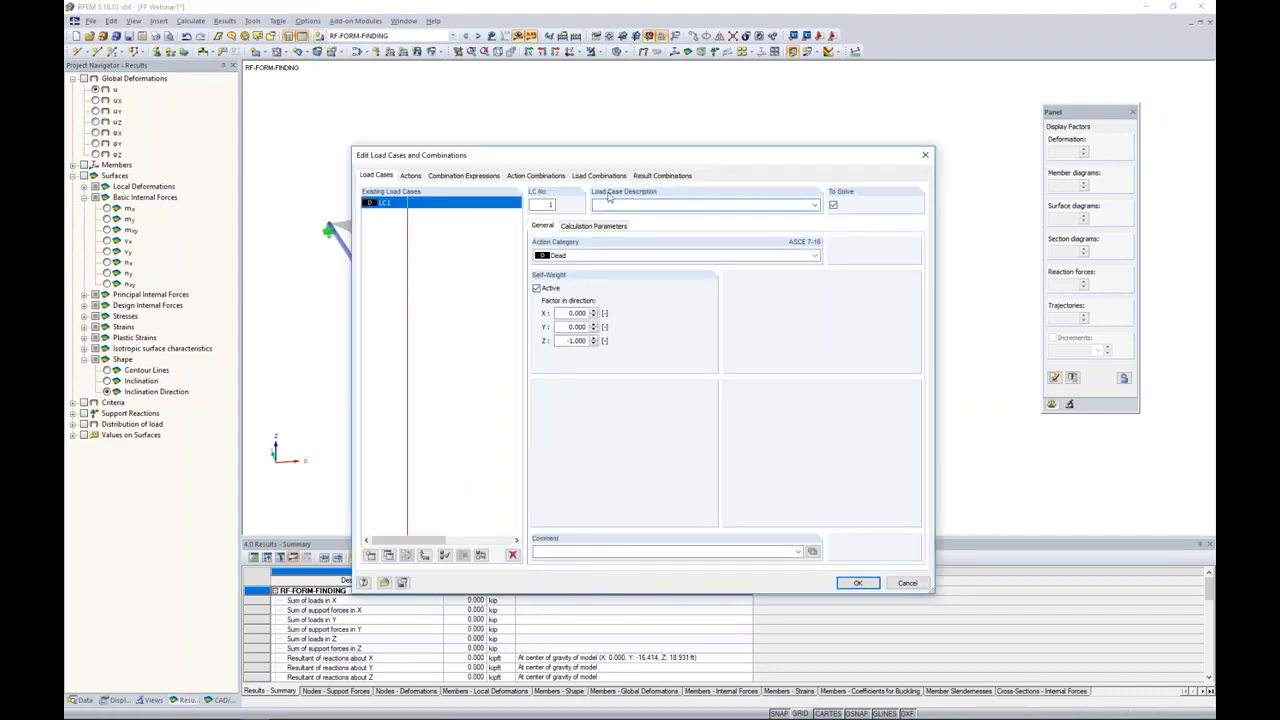
drag(603, 160, 606, 139)
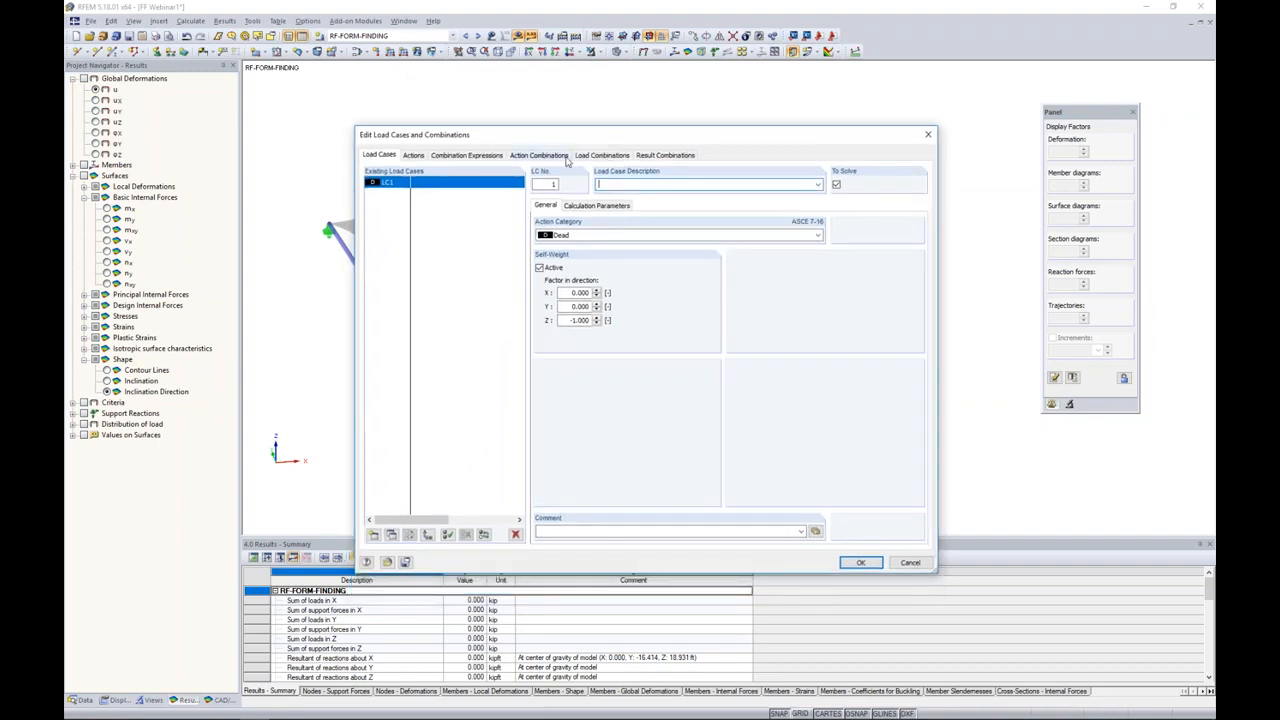
text(elf-Weight)
Step: Set the Self-Weight load case's action category to Form-Finding with a self-weight factor of -1 in Z
click(561, 237)
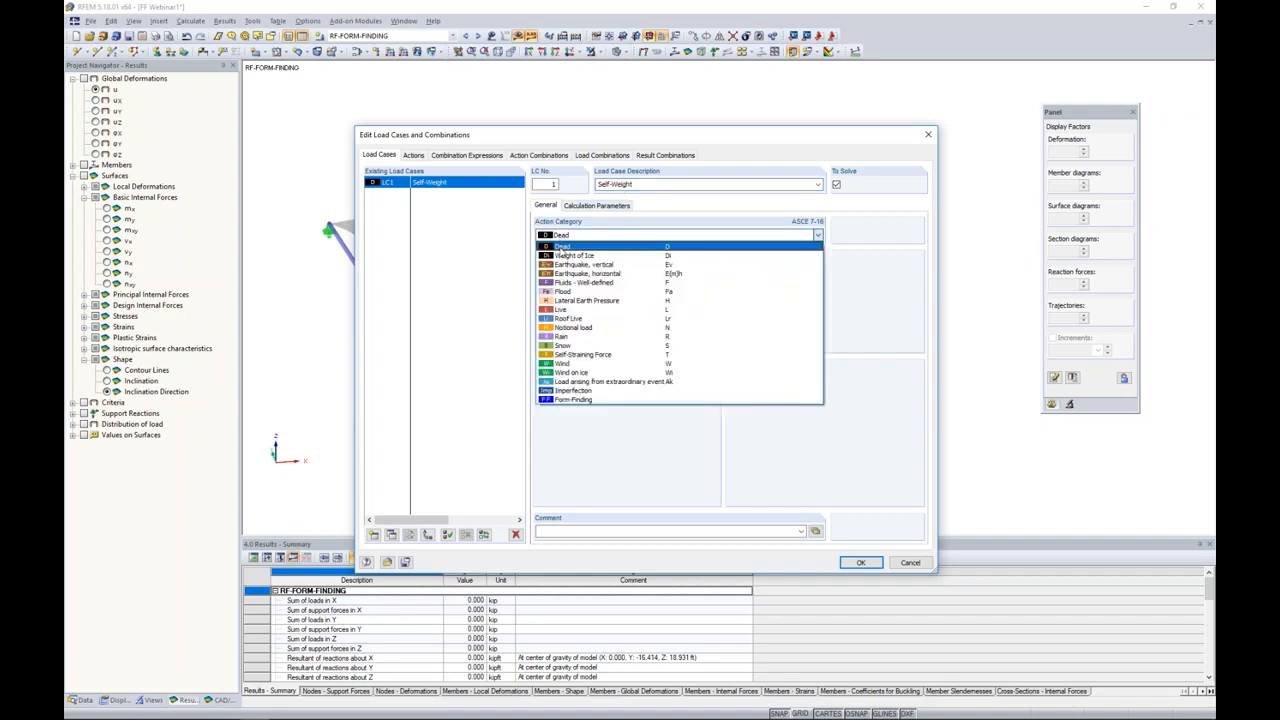
click(575, 400)
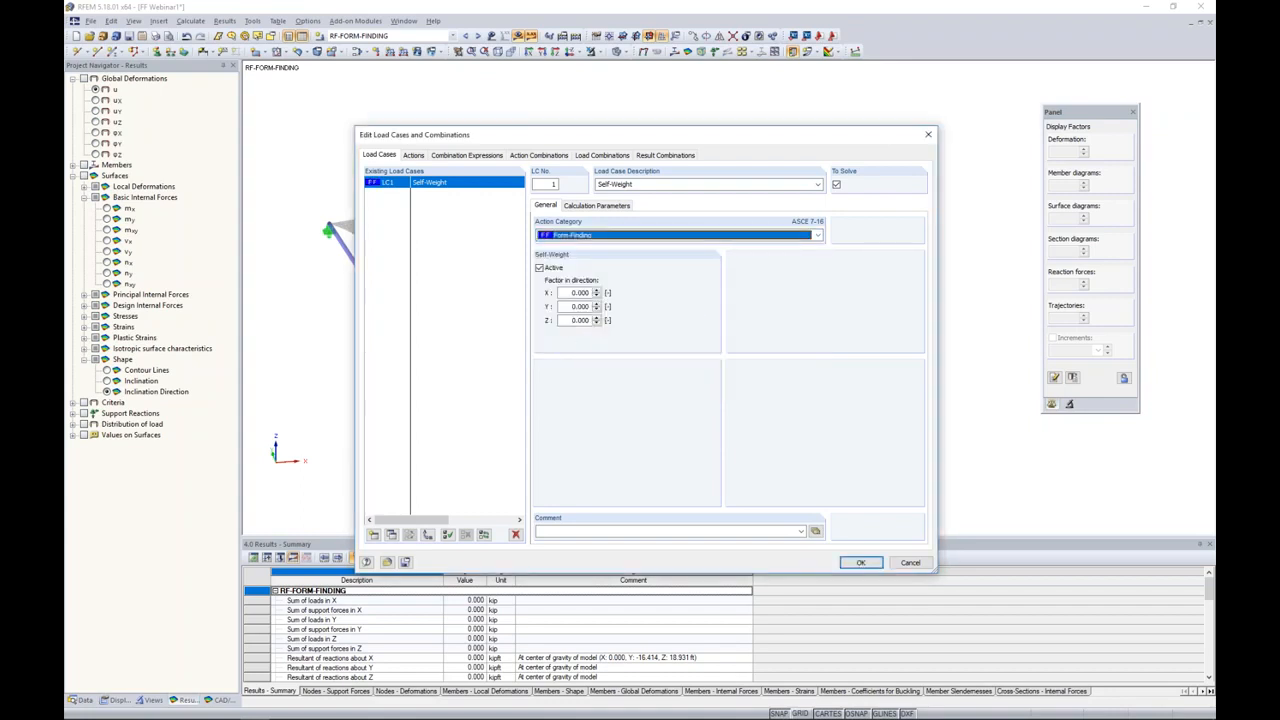
double_click(579, 320)
text(-1)
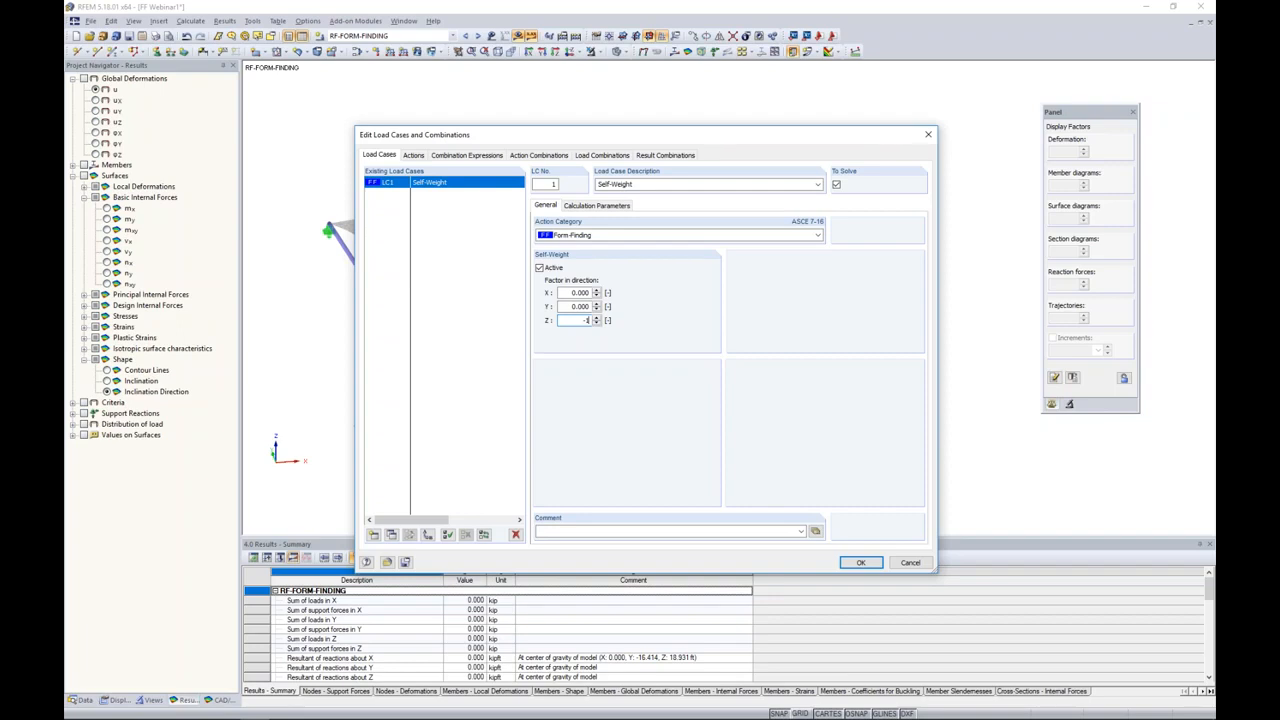
click(574, 292)
Step: Add a load case described as Live with action category Live, accepting deletion of the existing results
click(374, 535)
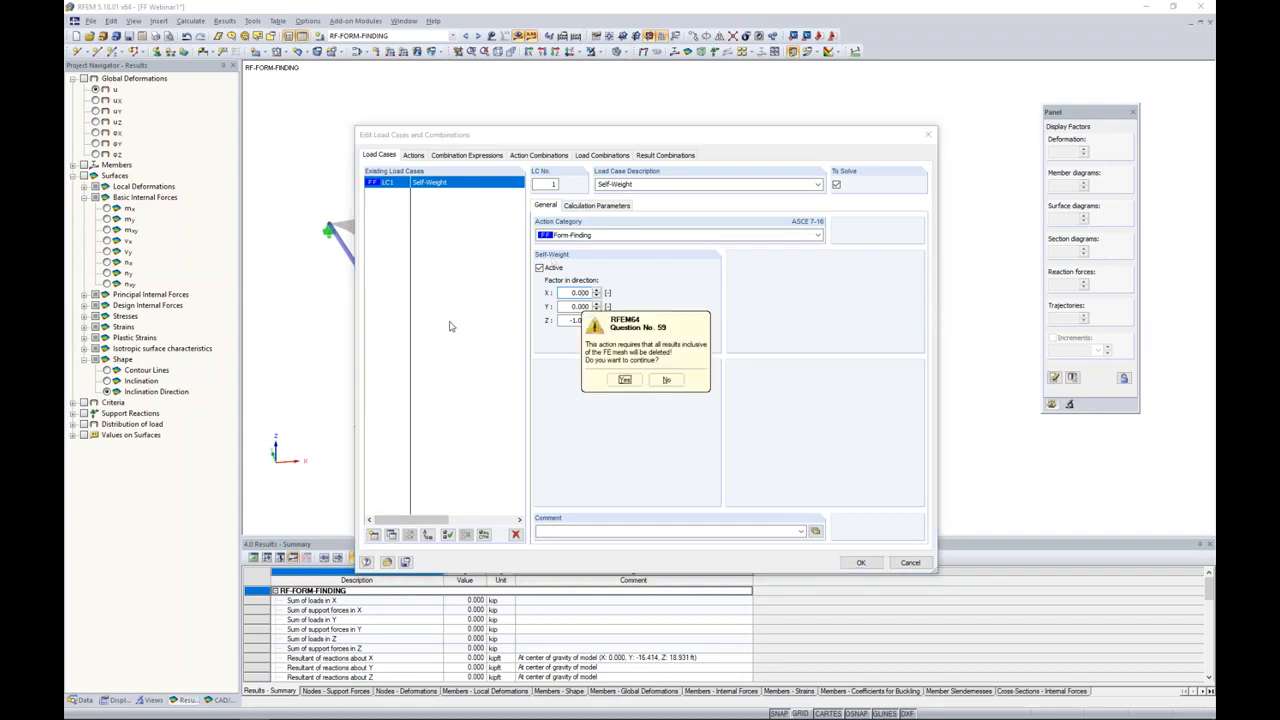
click(624, 381)
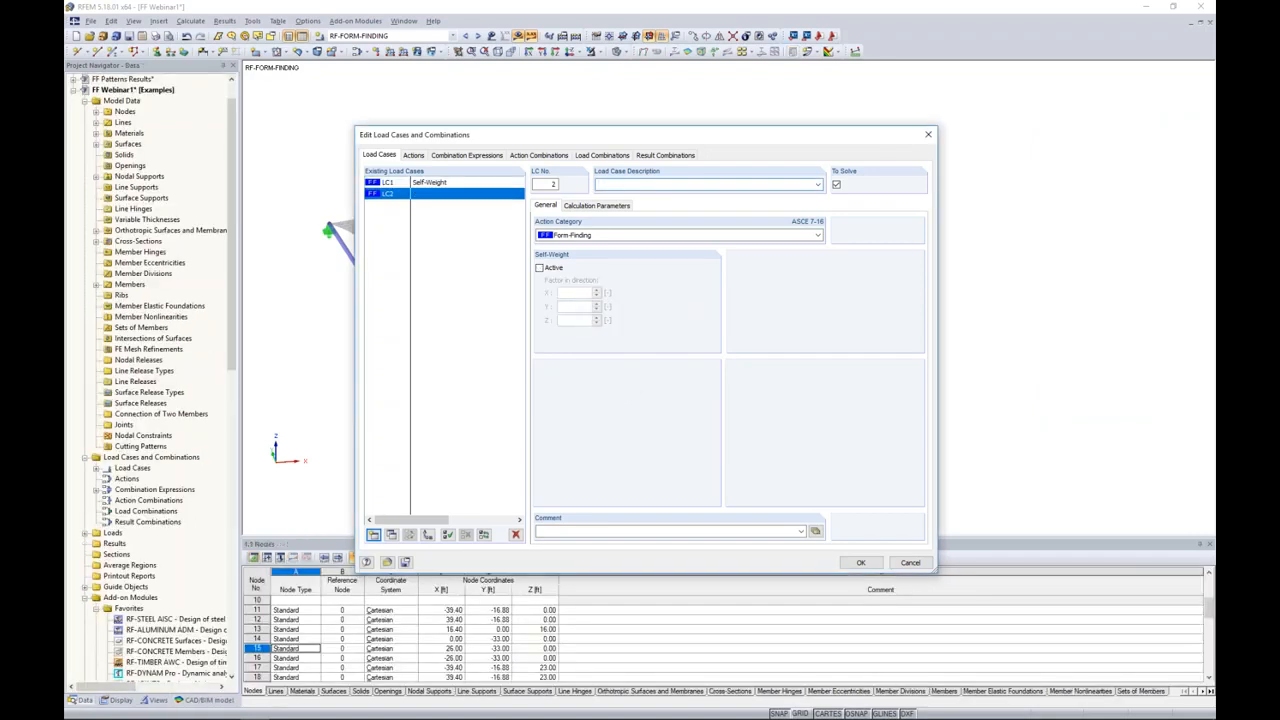
click(574, 236)
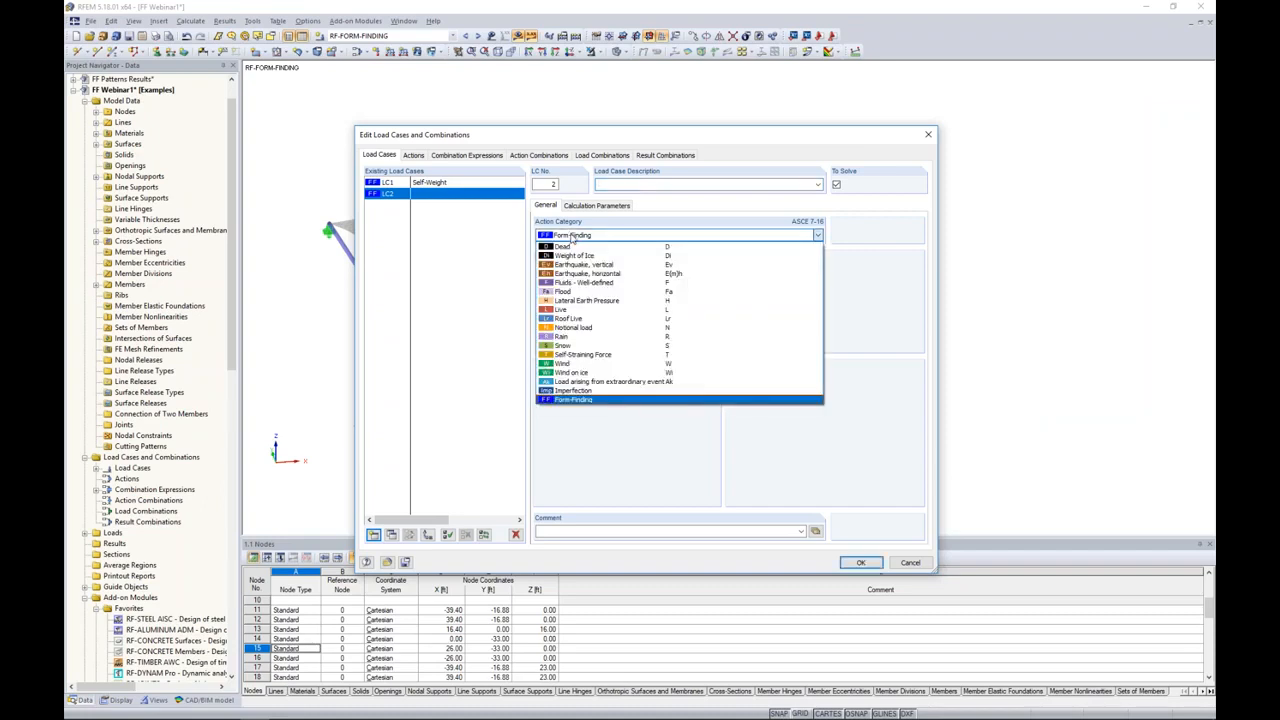
click(574, 311)
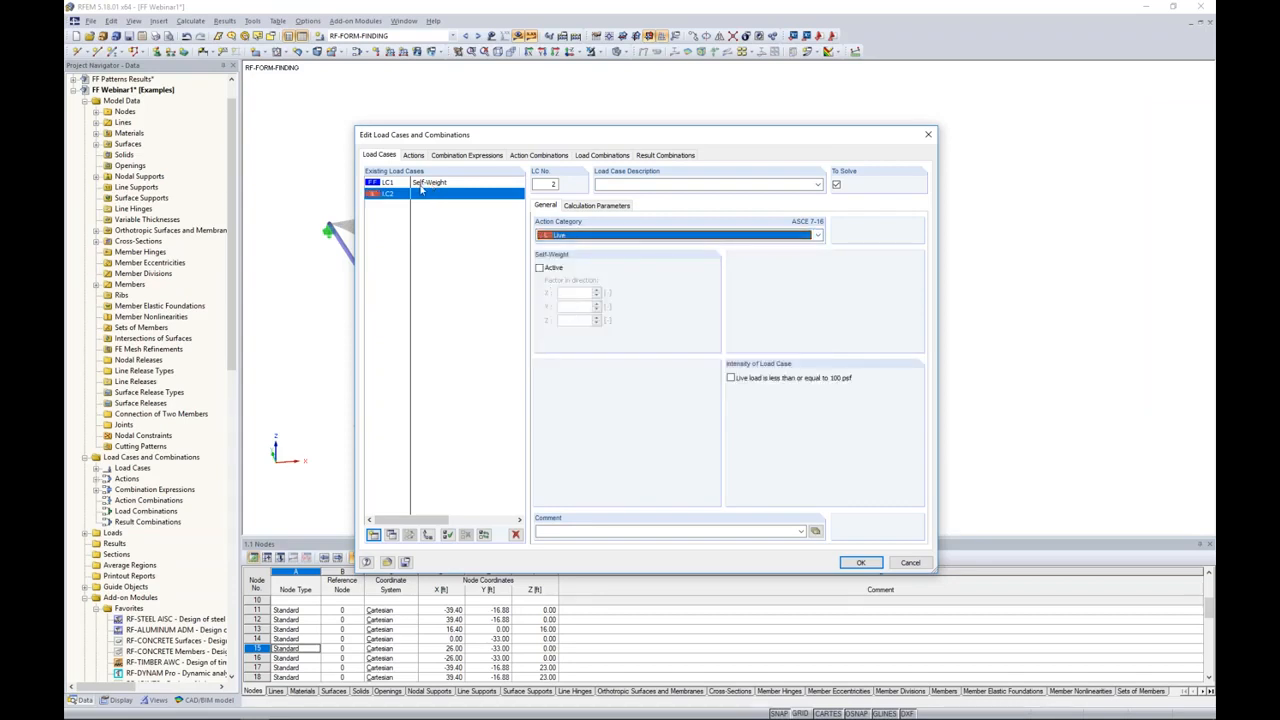
click(626, 183)
text(Live)
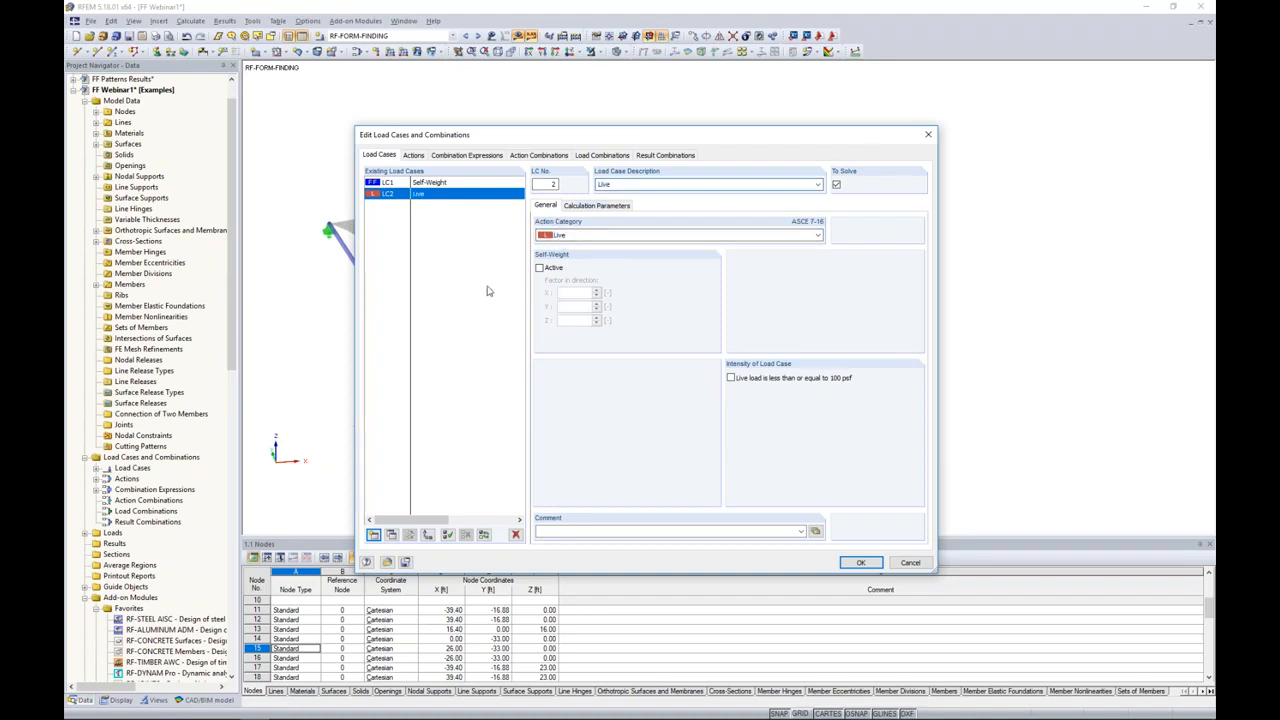
Step: Add a load case described as Snow with action category Snow
click(374, 535)
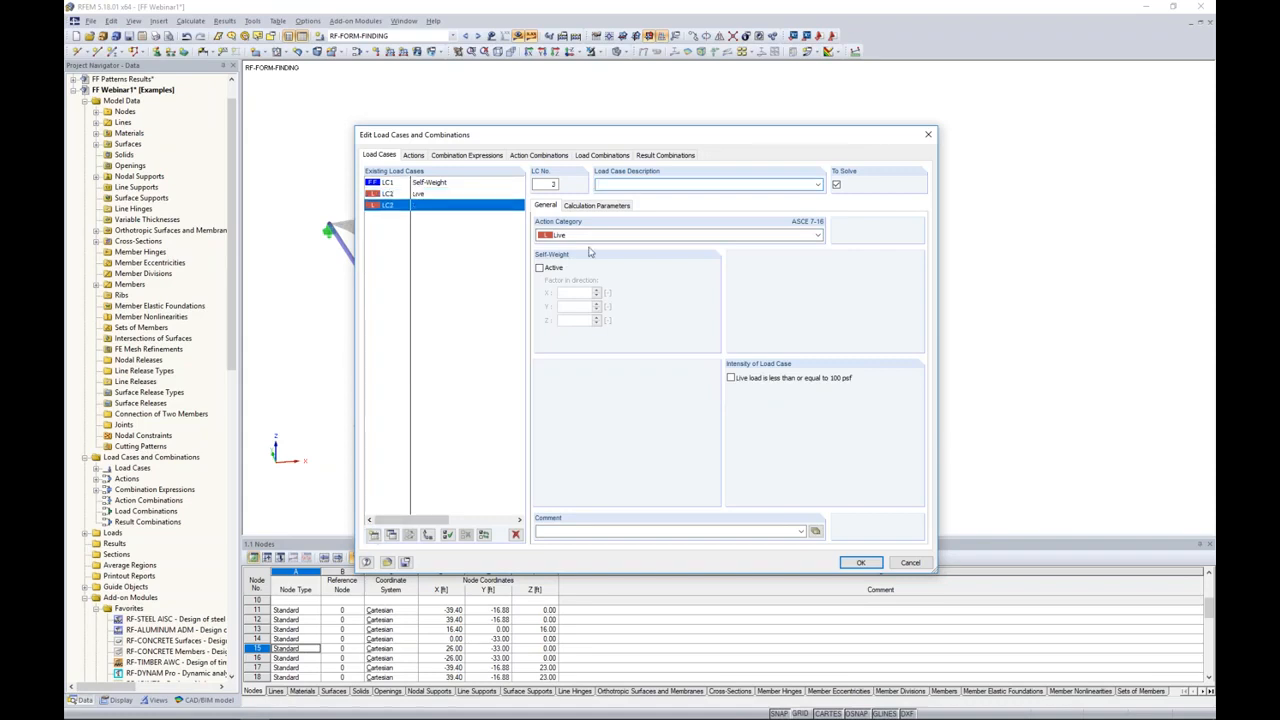
text(Snow)
click(567, 236)
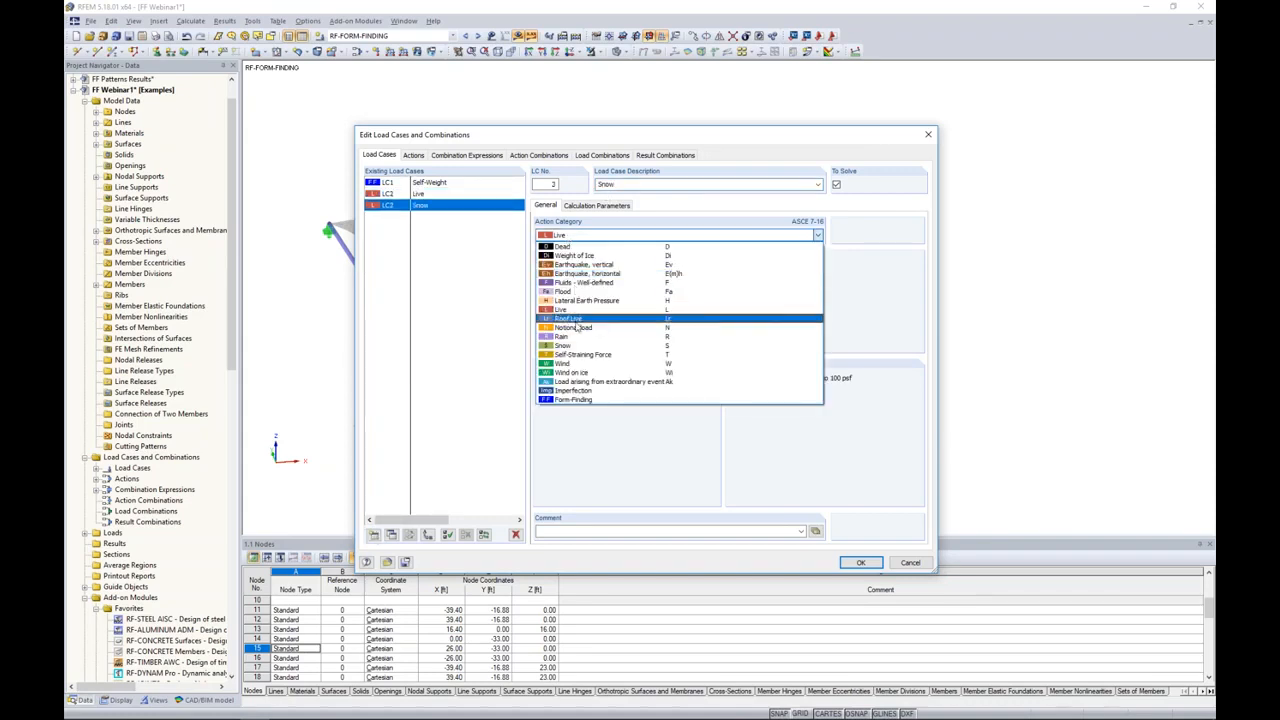
click(577, 348)
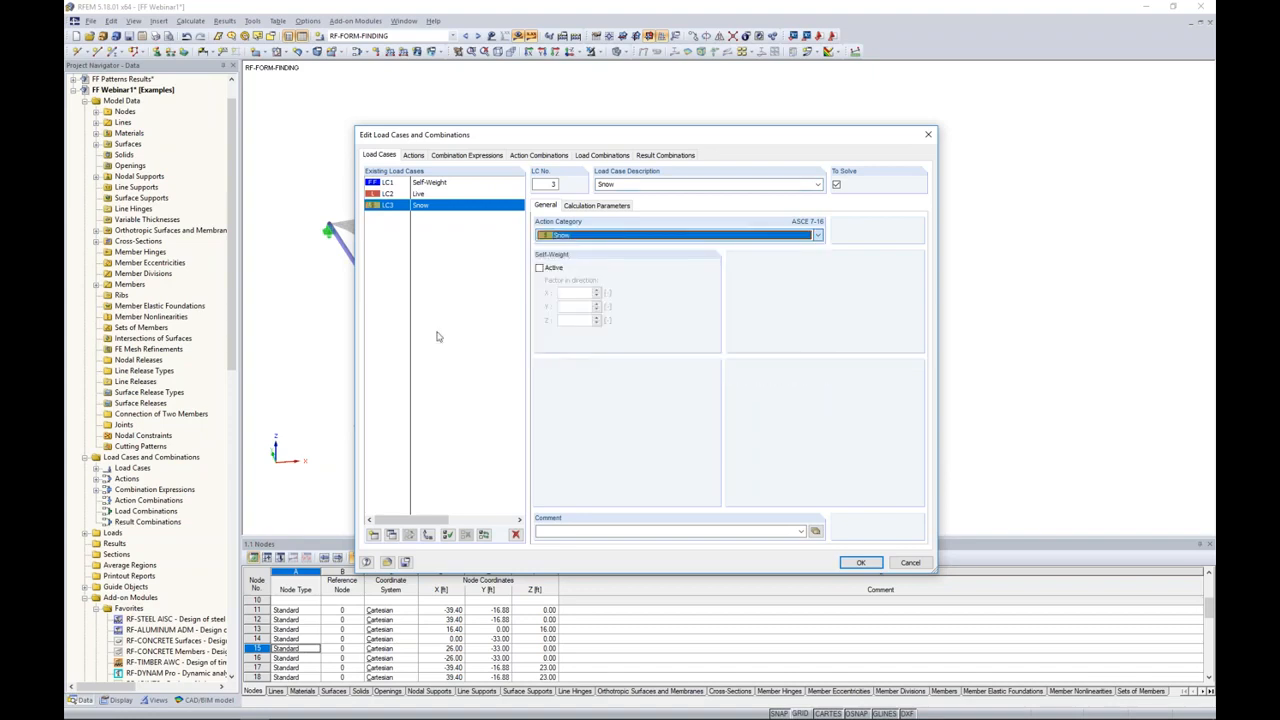
Step: Add a load case described as Wind X Pressure with action category Wind
click(373, 534)
text(Wind X Pressure)
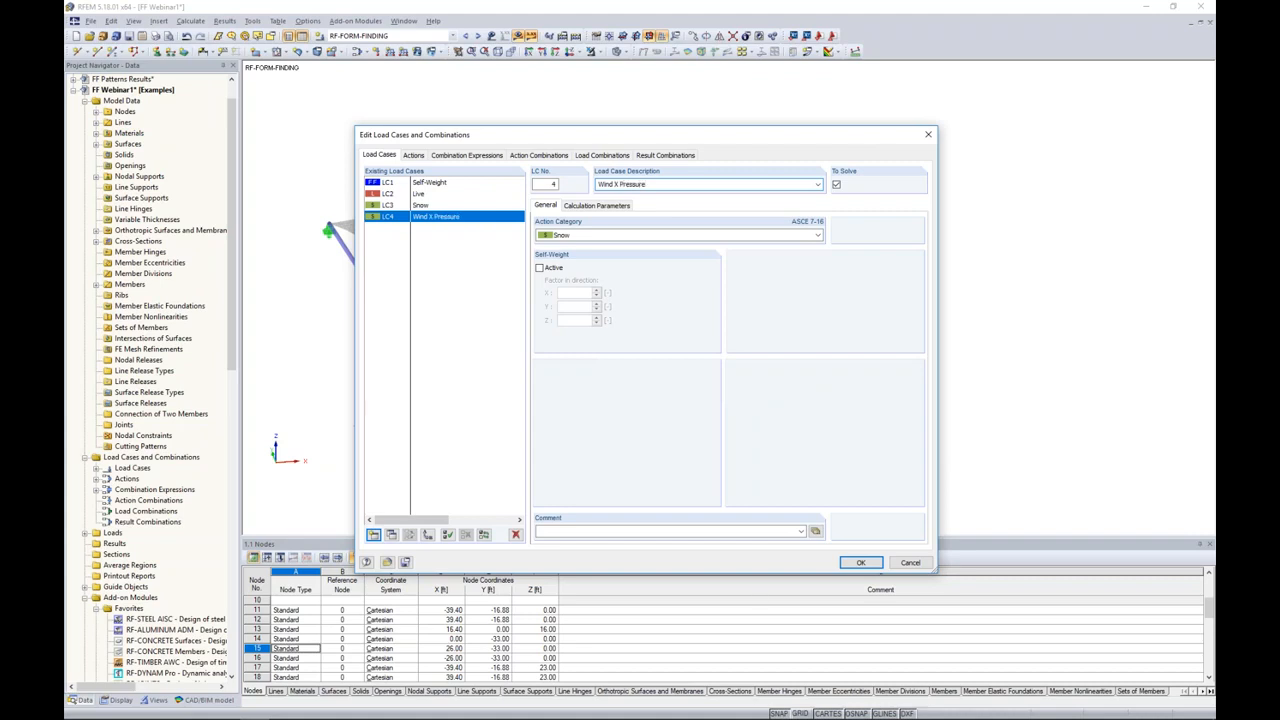
click(569, 235)
click(565, 366)
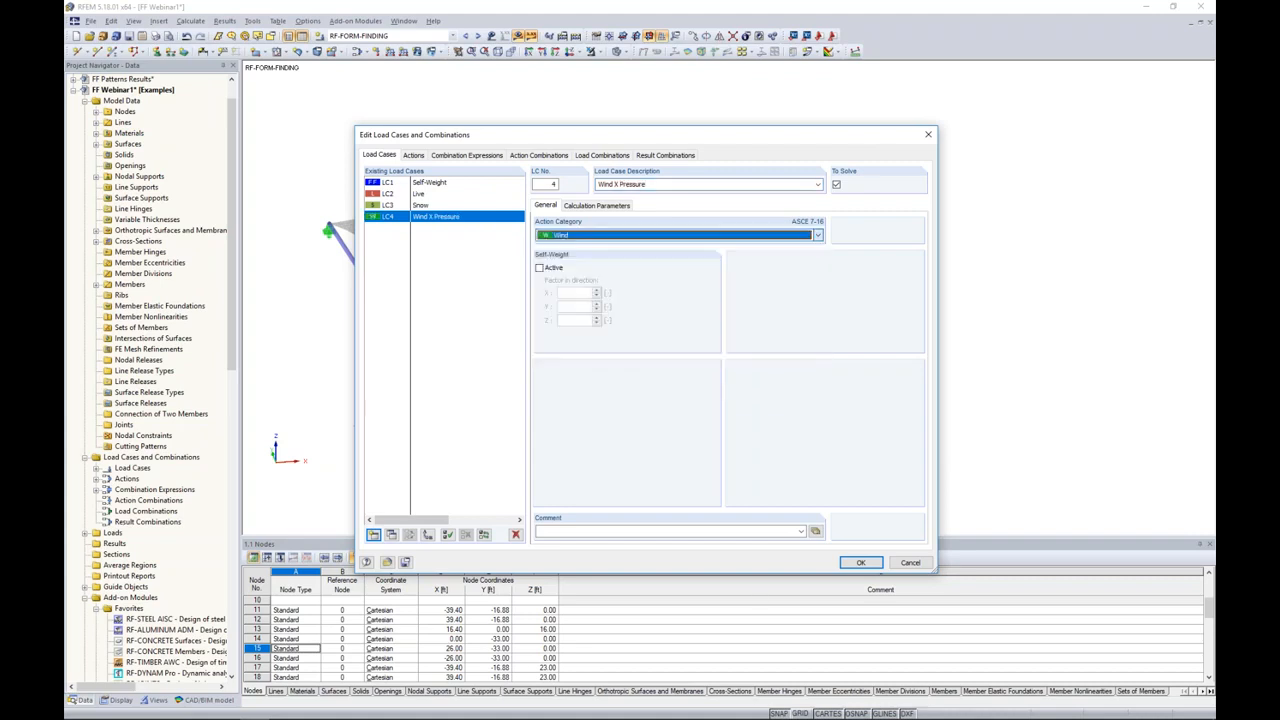
Step: Copy the Wind X Pressure load case and describe the copy as Wind X Uplift
click(392, 536)
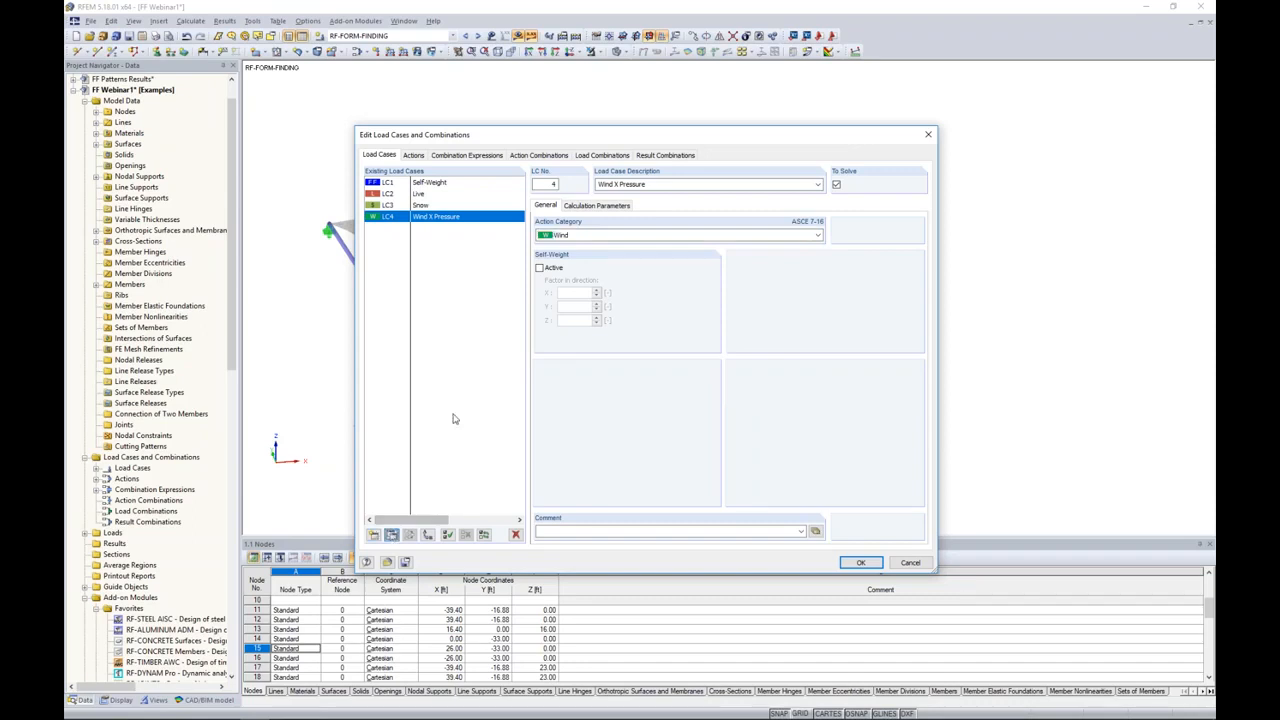
double_click(633, 185)
text(Uplift)
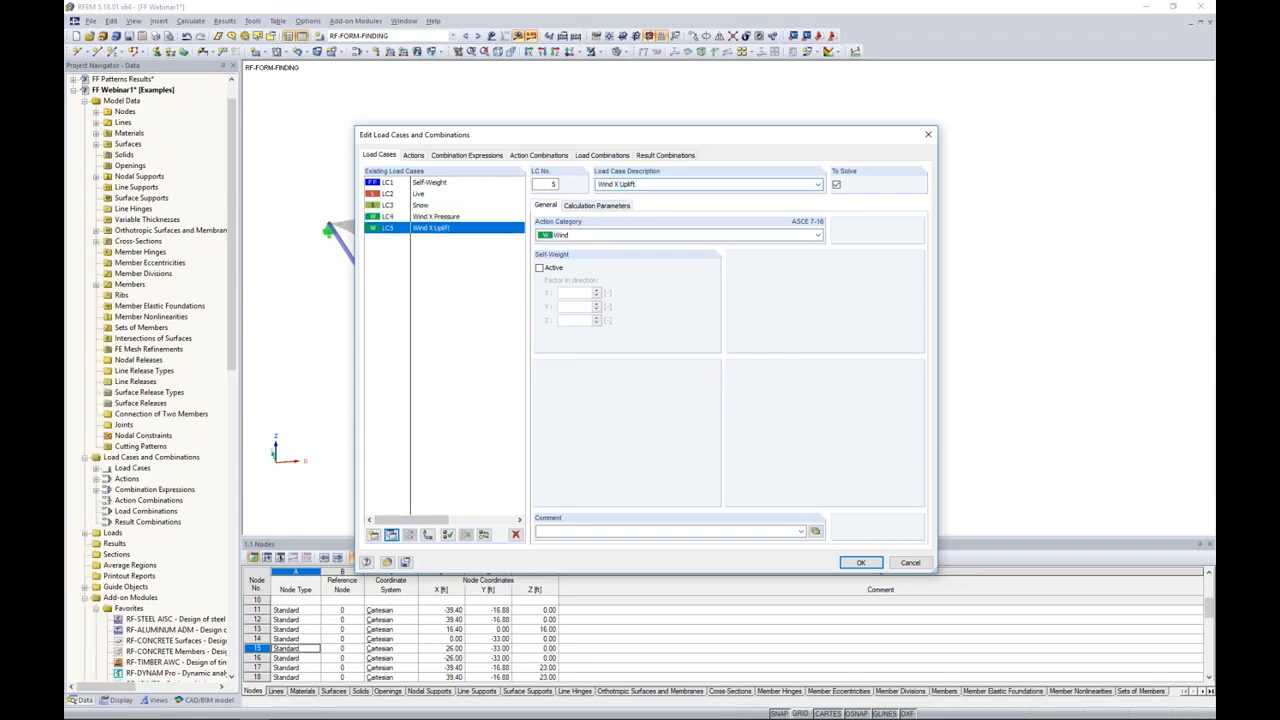
Step: Review the load cases assigned to the Live, Snow and Wind actions and open the combination expressions
click(438, 218)
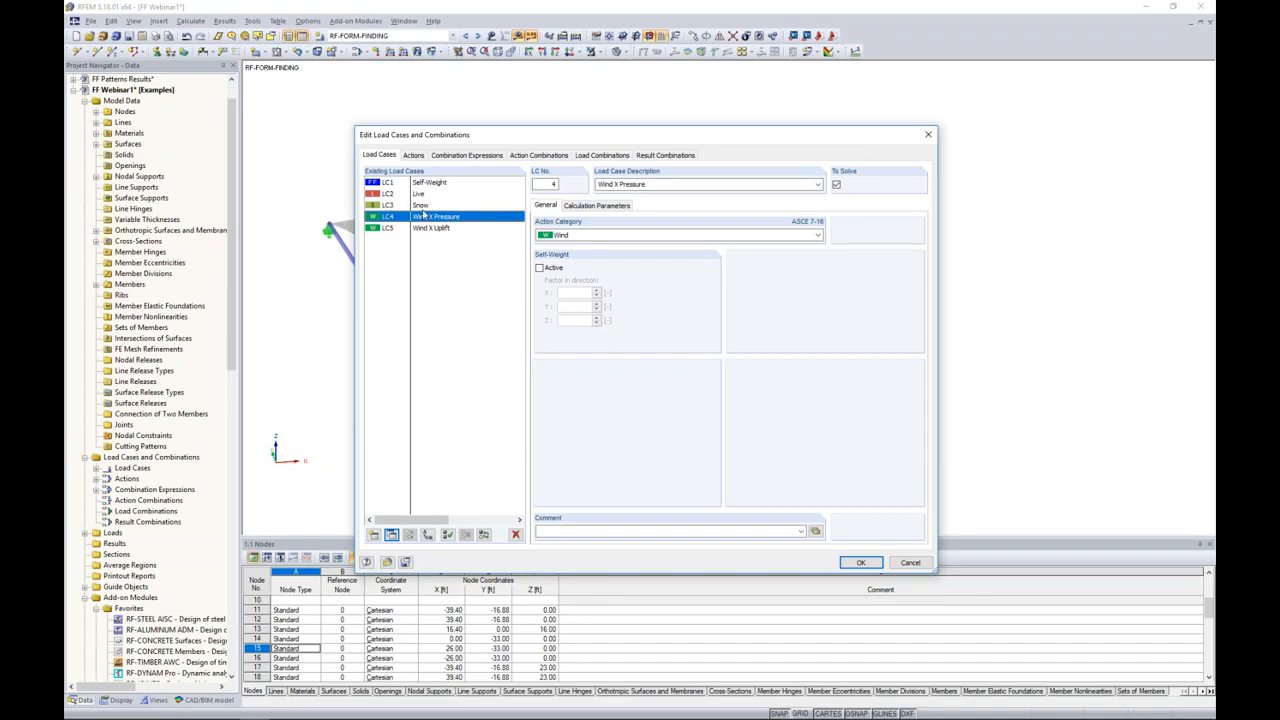
click(414, 156)
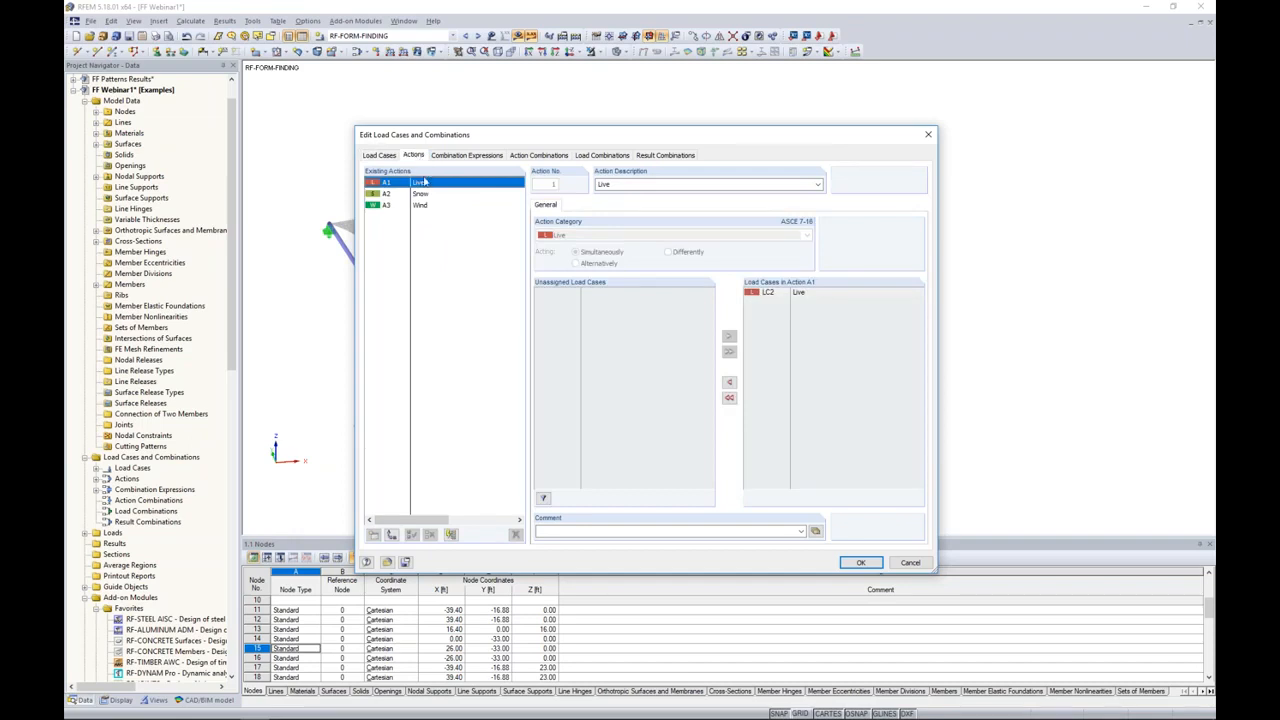
click(421, 195)
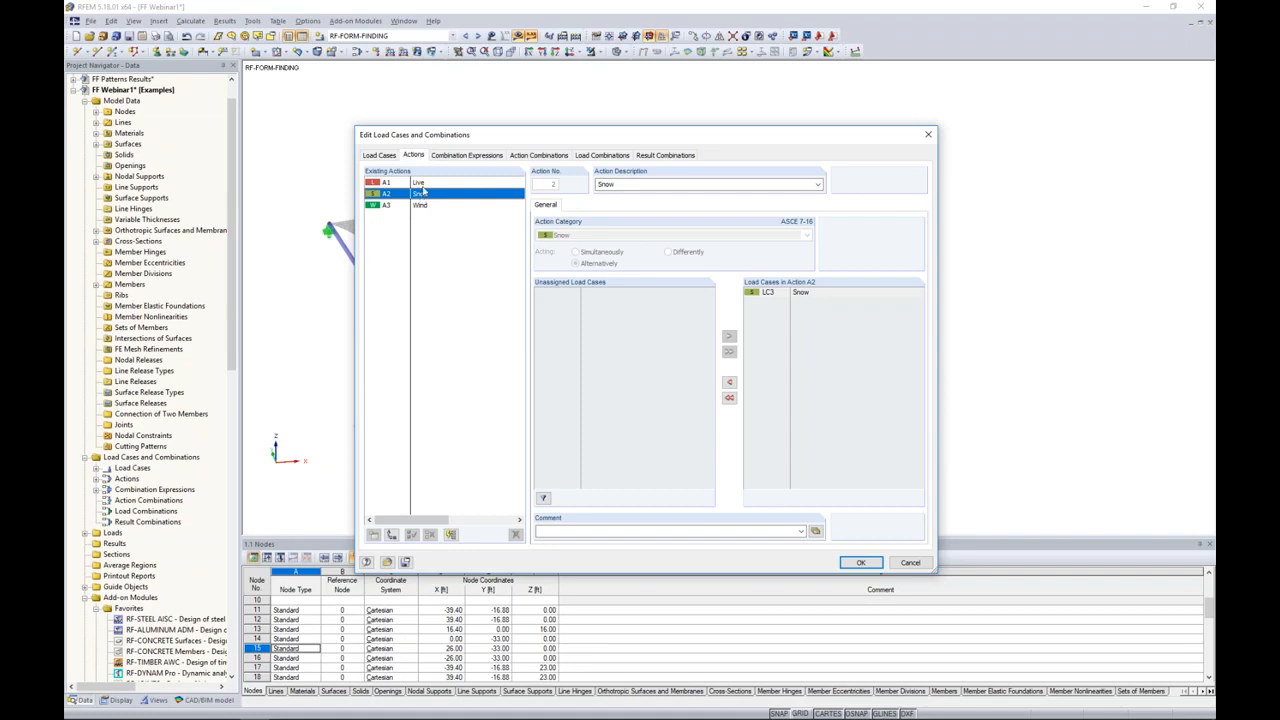
click(425, 205)
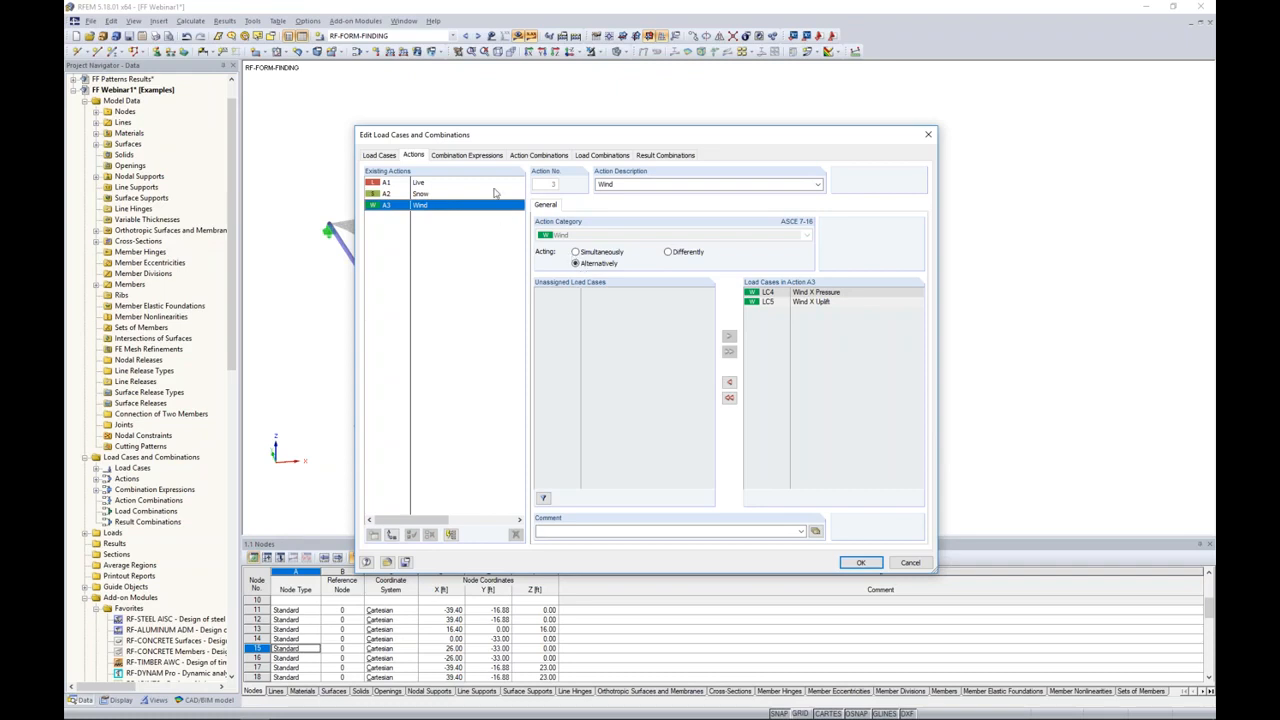
click(487, 157)
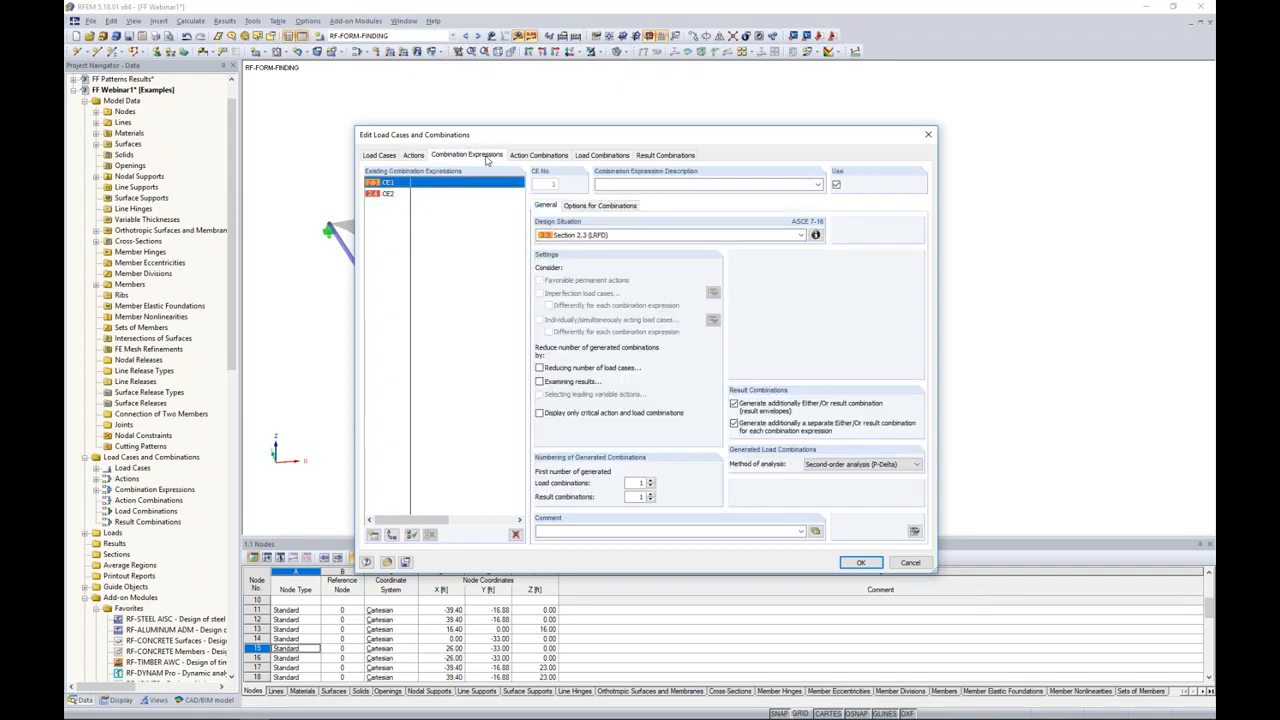
Step: Exclude the Section 2.4 (ASD) combination expression from use, then review the generated load and result combinations and accept them
click(436, 196)
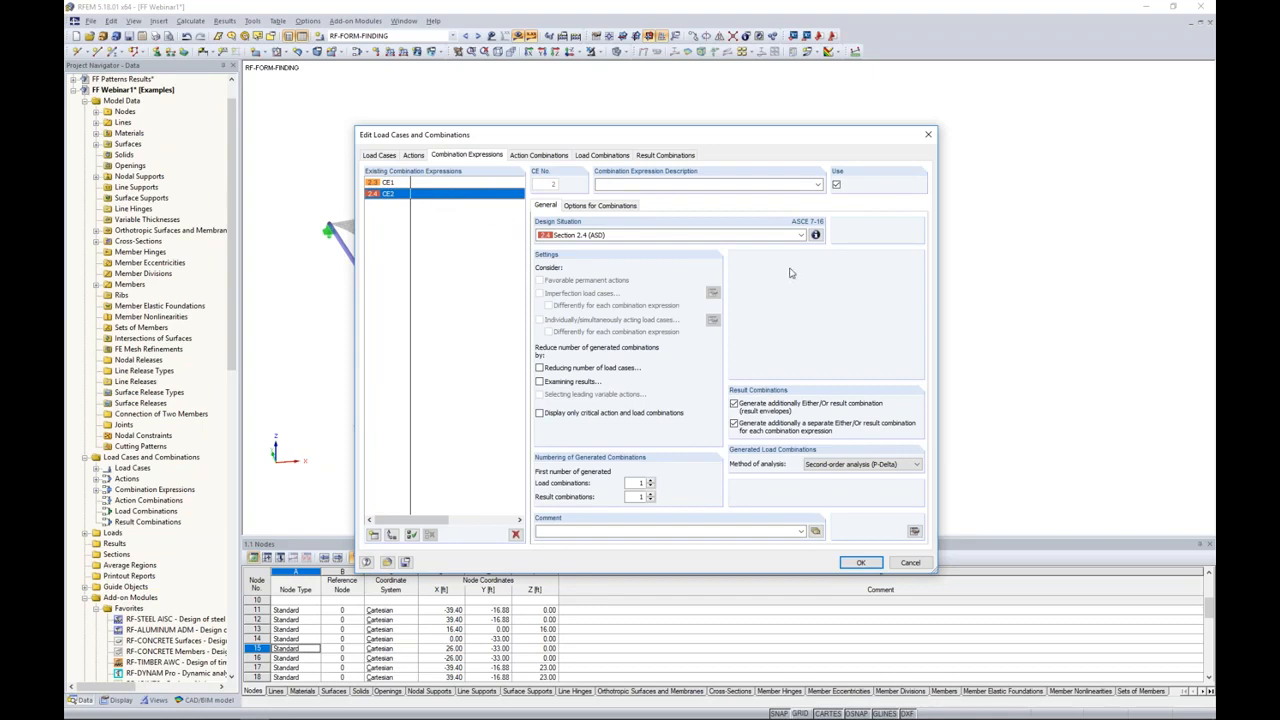
click(836, 186)
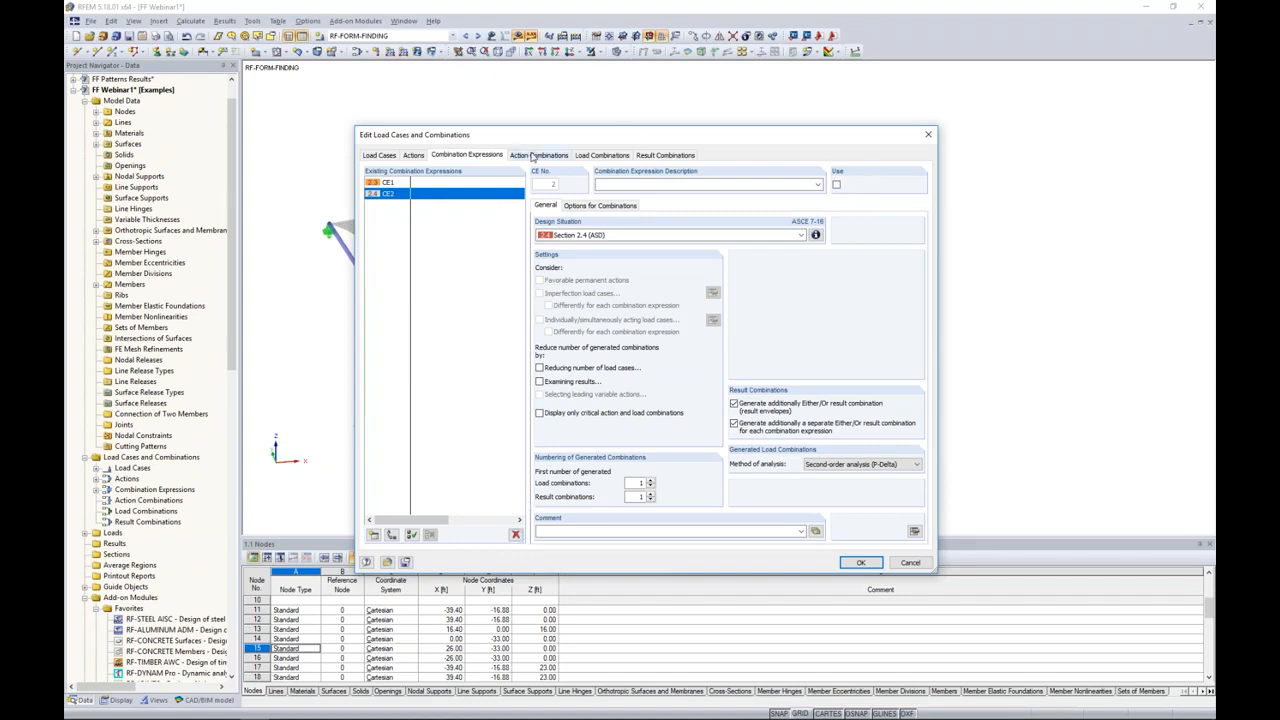
click(592, 158)
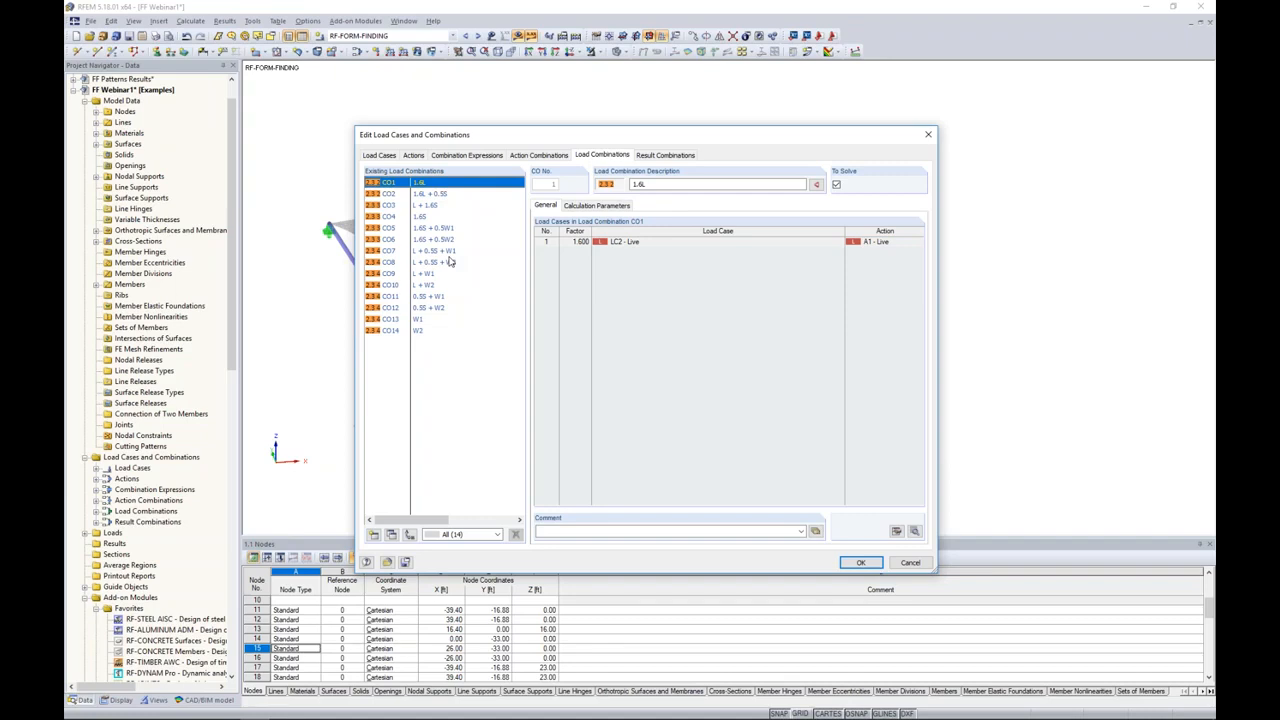
click(655, 158)
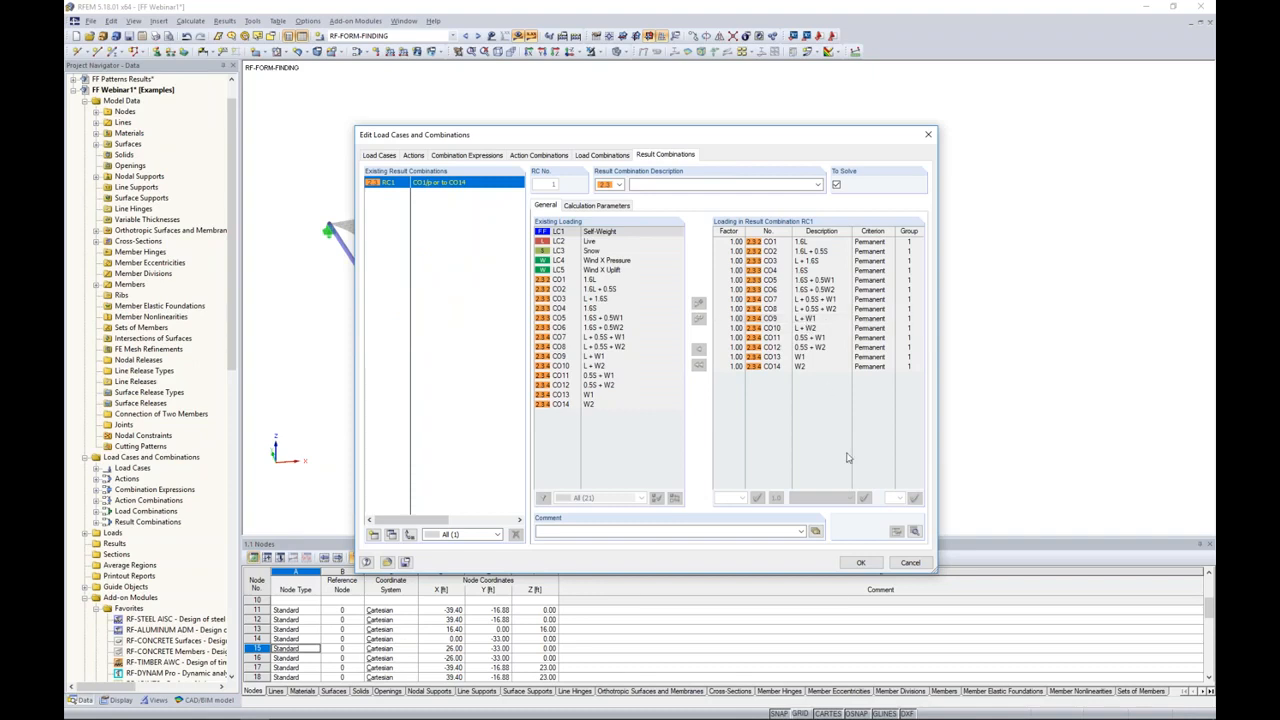
click(862, 563)
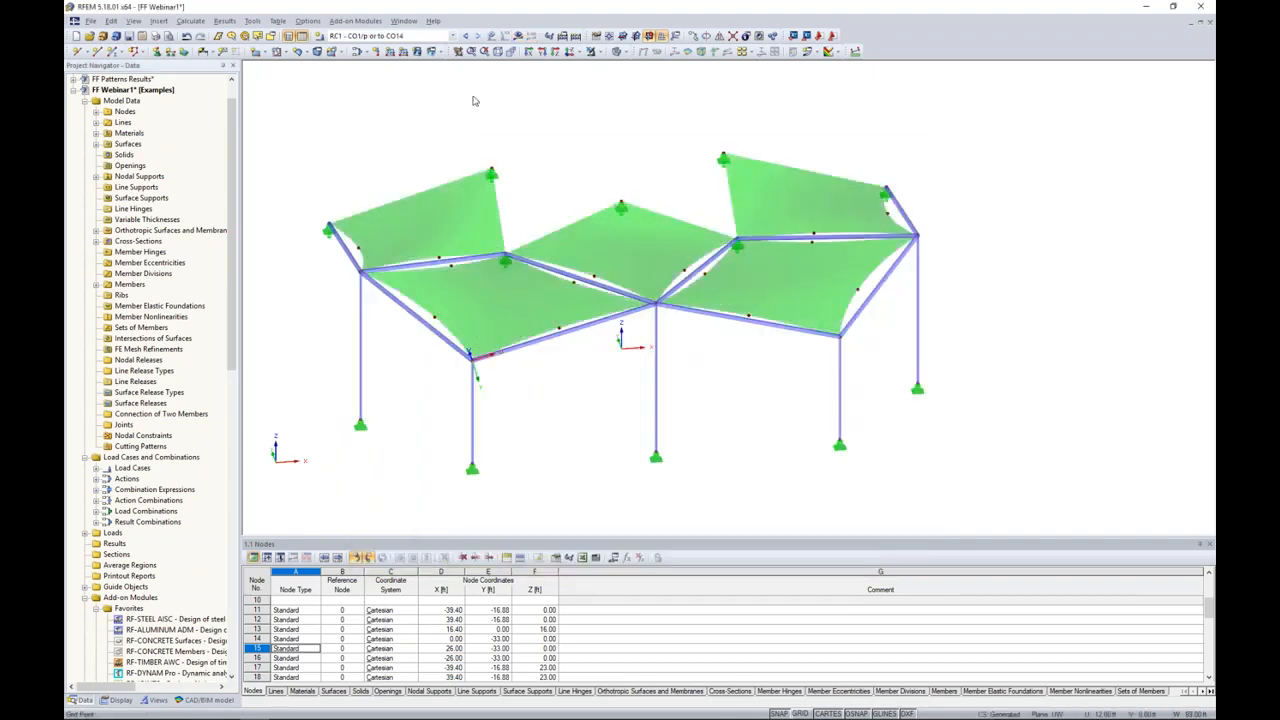
Step: Apply a uniform surface load of -0.005 ksf in global direction ZL to all membrane surfaces in load case LC2 - Live
click(452, 36)
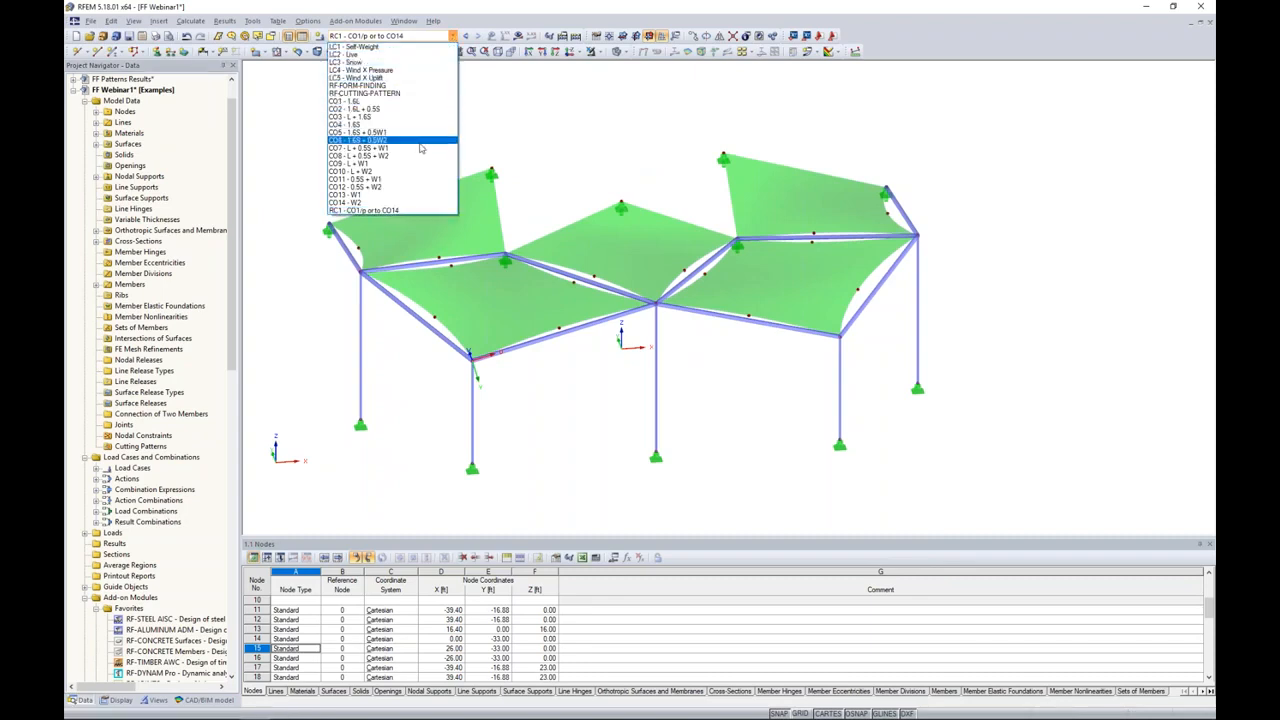
click(397, 55)
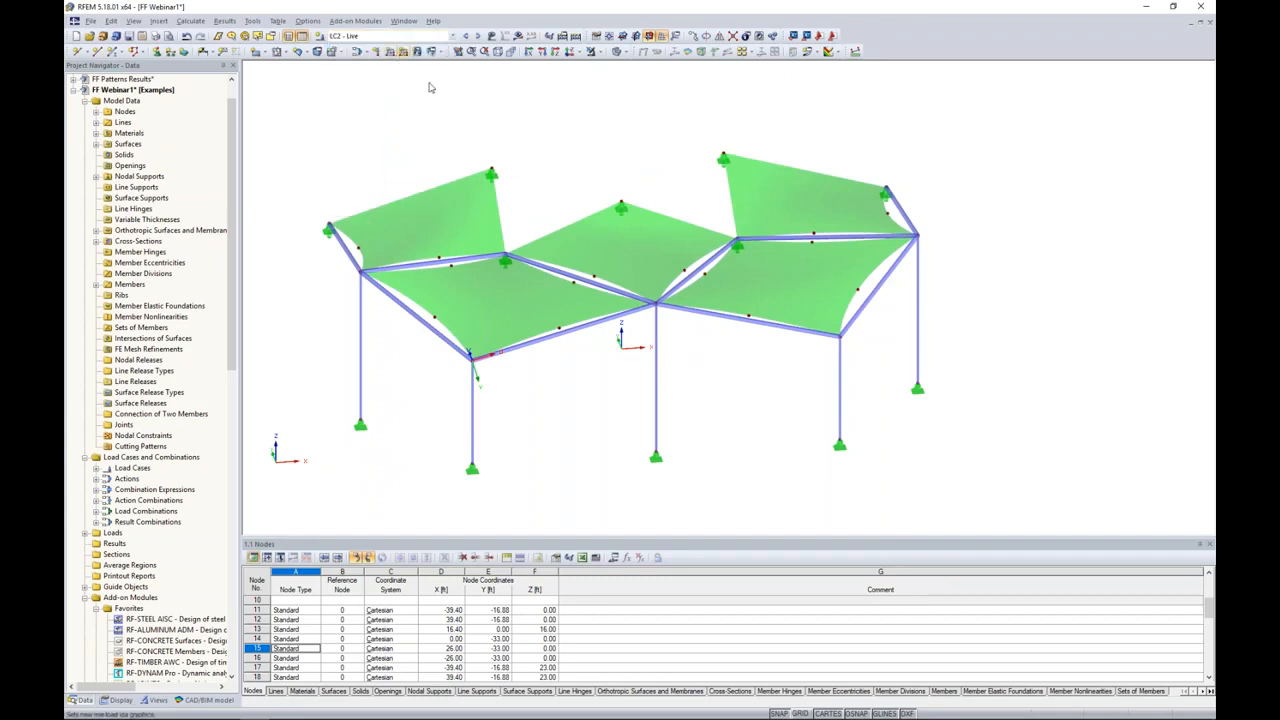
ctrl+middle_drag(676, 193, 661, 172)
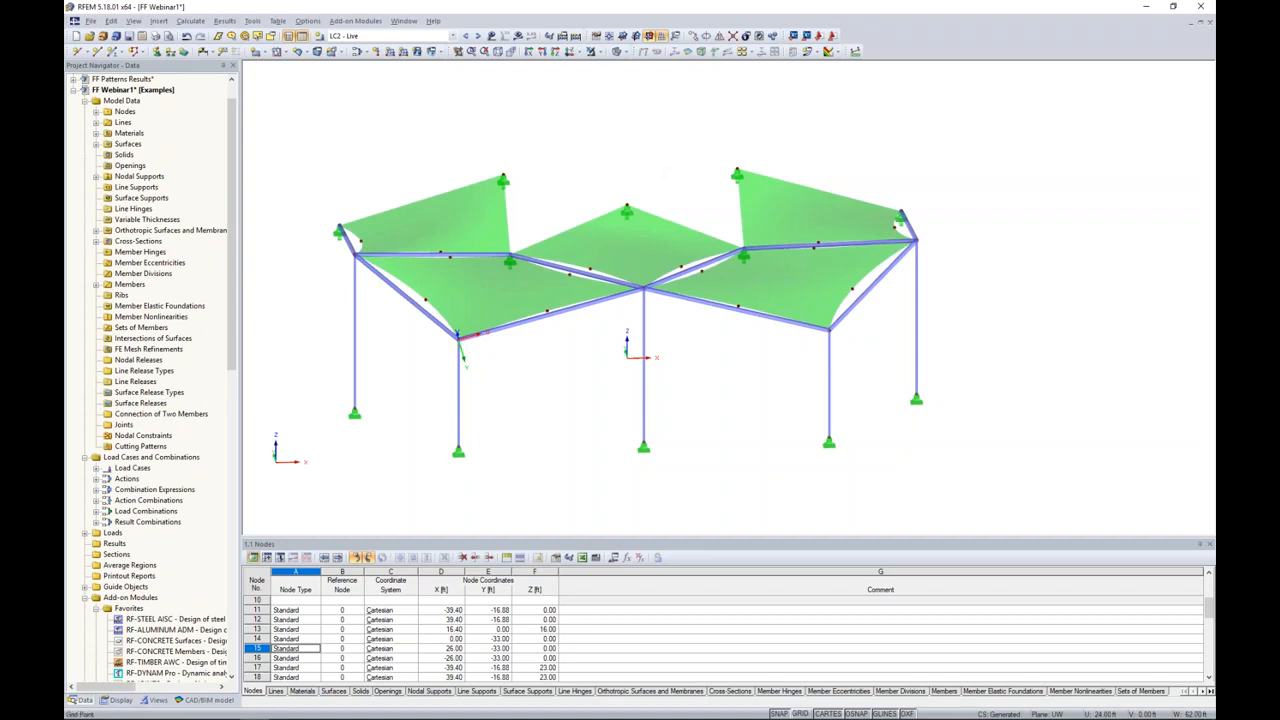
ctrl+middle_drag(603, 161, 612, 162)
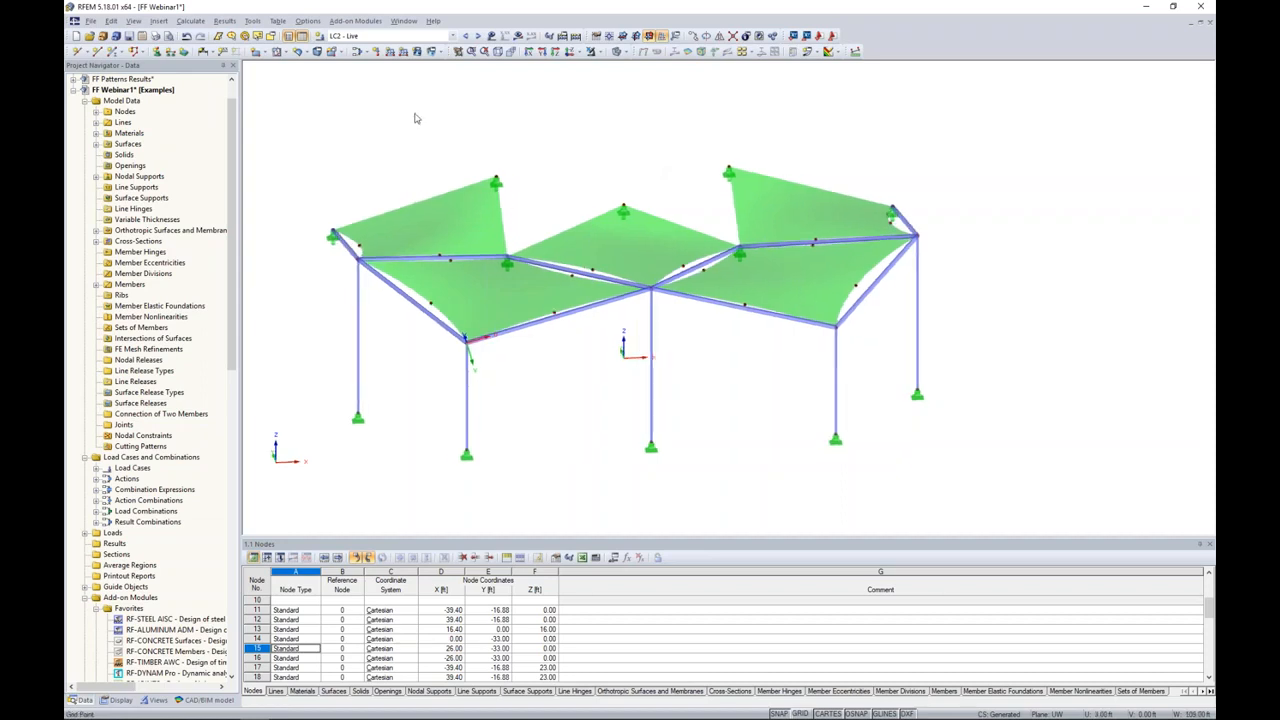
click(417, 53)
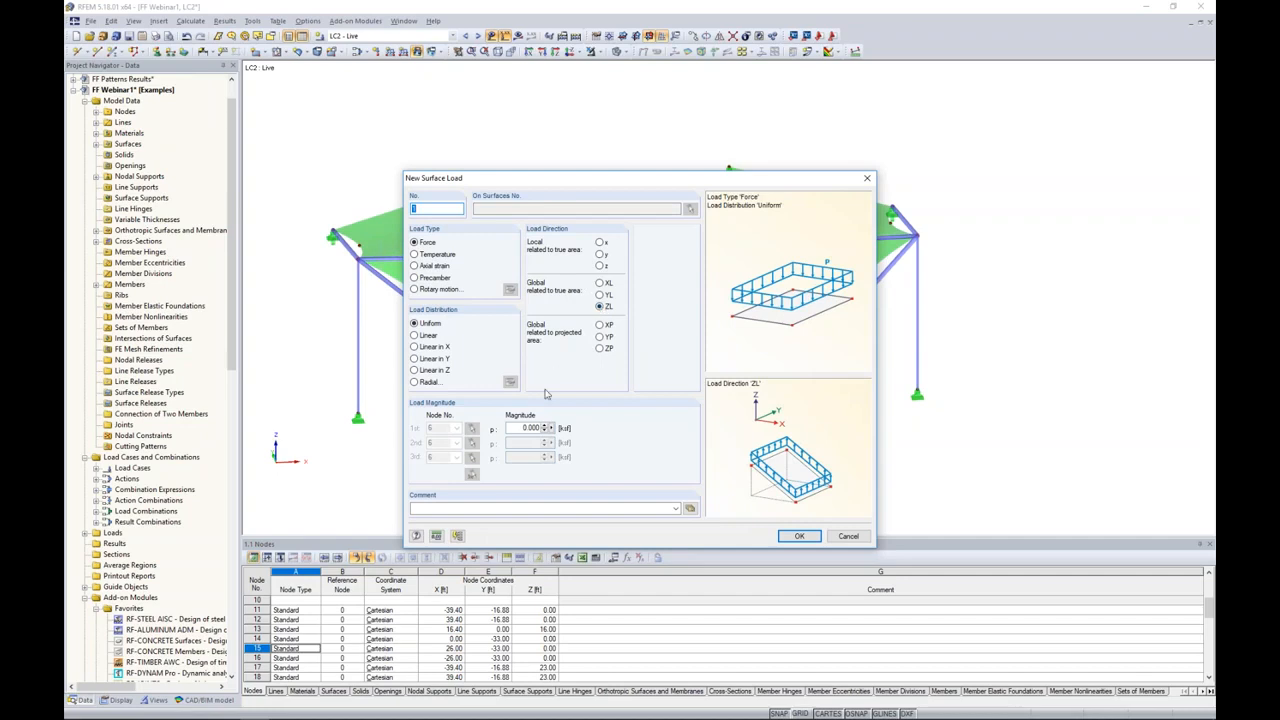
drag(521, 428, 706, 442)
key(BackSpace)
text(-0.005)
click(799, 536)
drag(294, 103, 1001, 385)
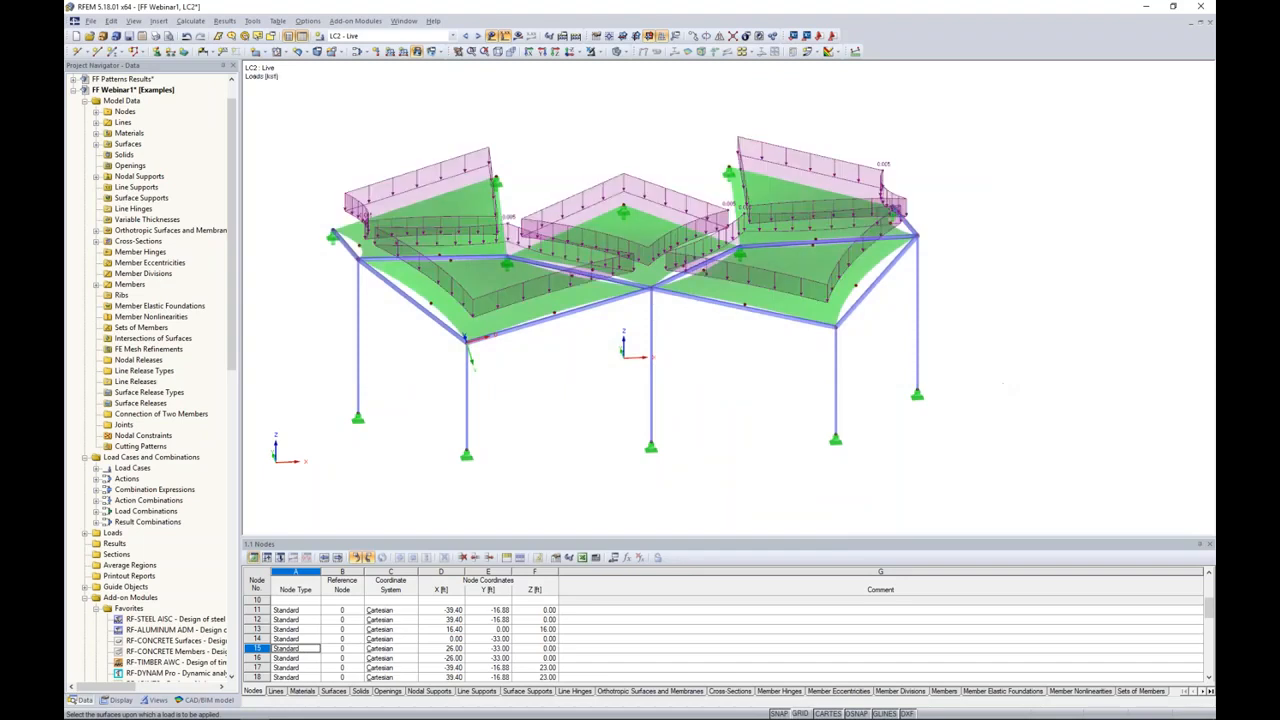
key(Escape)
Step: Apply a uniform surface load of -0.006 ksf in projected direction ZP to all membranes in load case LC3 - Snow and inspect it
click(478, 36)
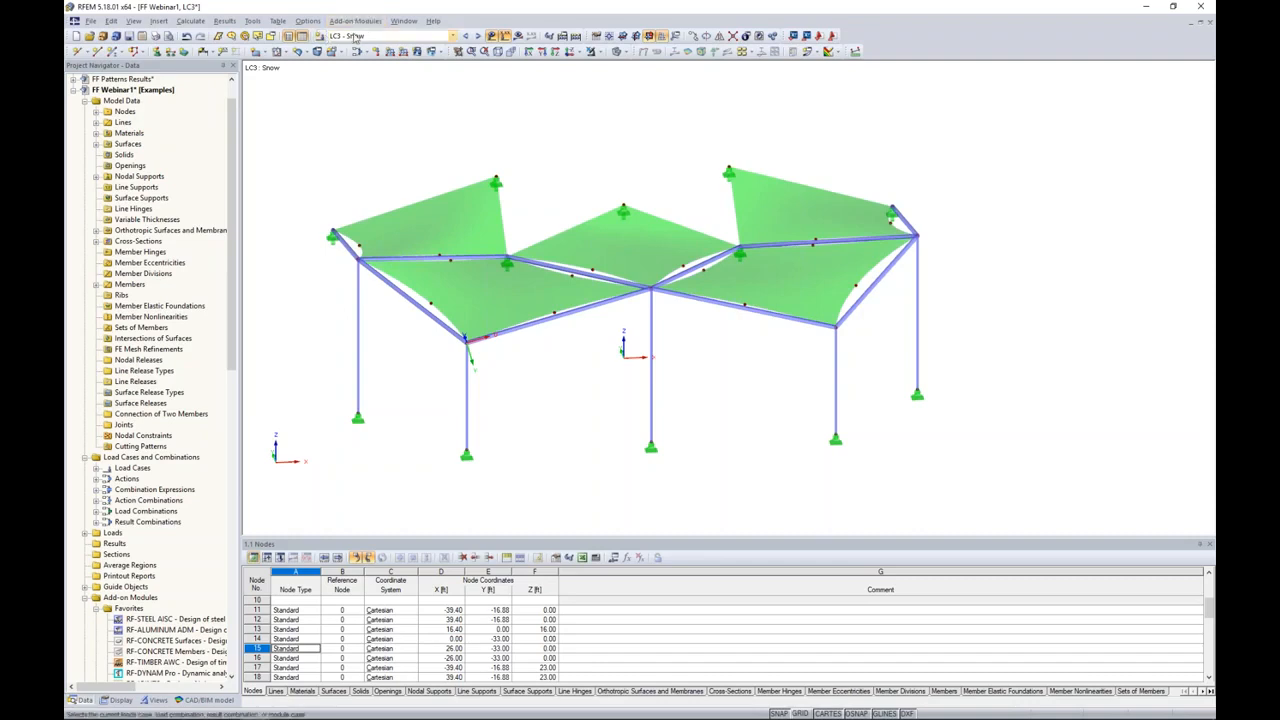
click(417, 52)
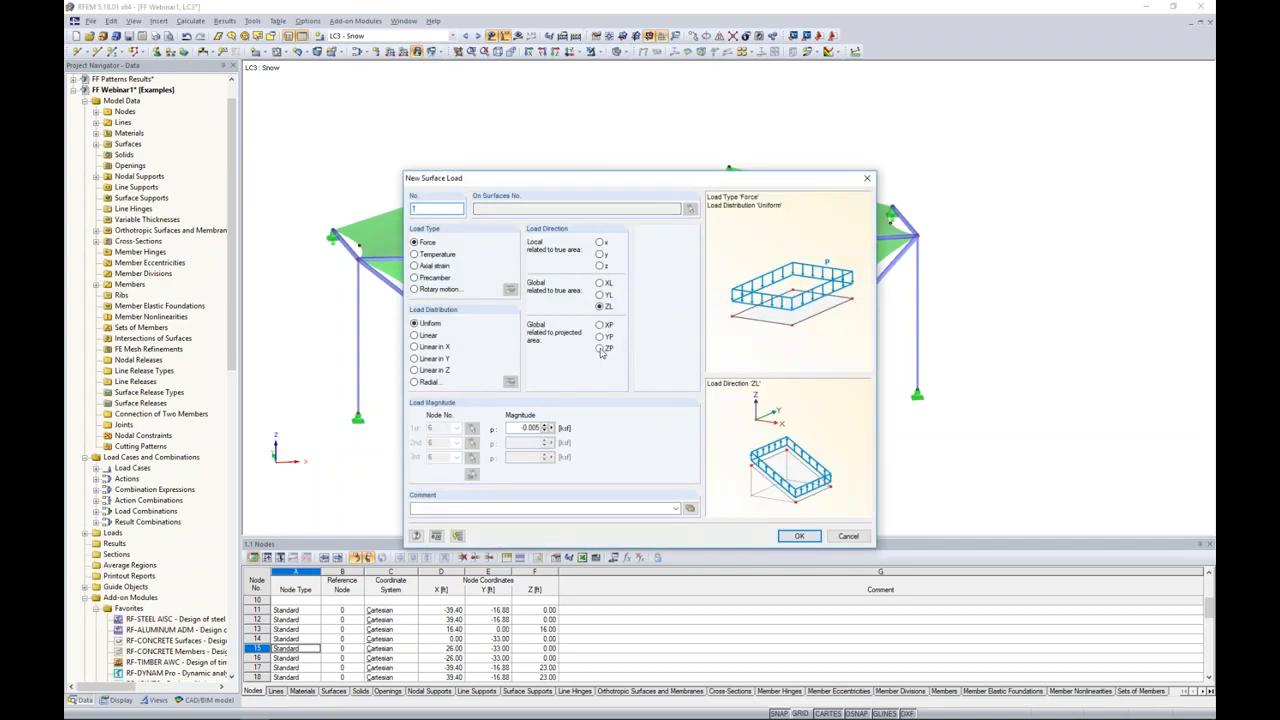
click(600, 349)
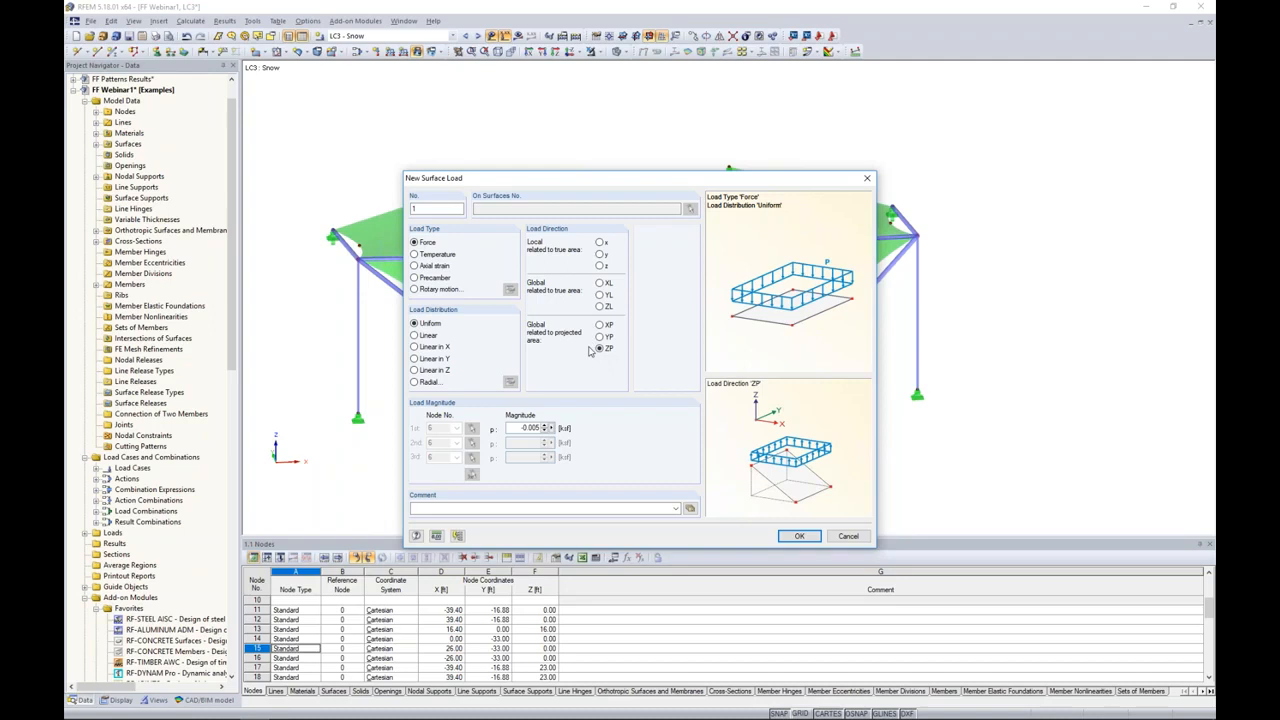
drag(517, 427, 610, 427)
text(-0.1)
text(05)
click(799, 536)
drag(298, 100, 1014, 354)
key(Escape)
ctrl+middle_drag(1010, 386, 978, 362)
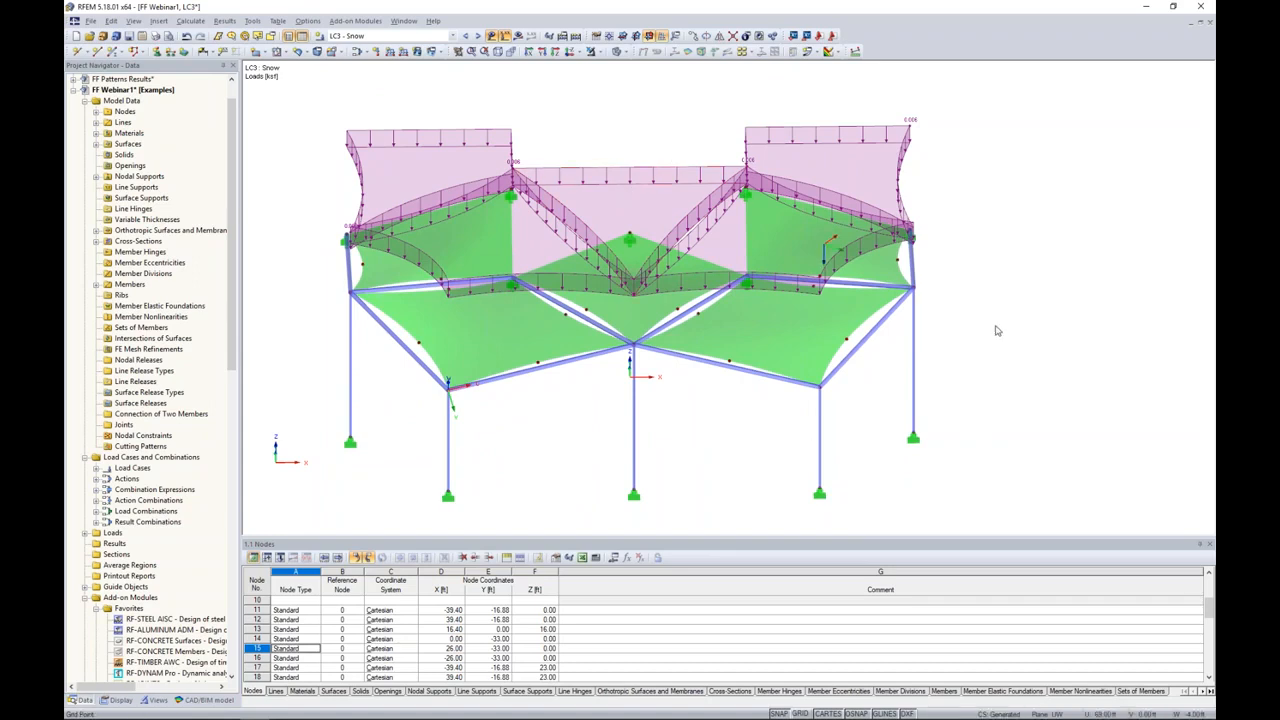
ctrl+middle_drag(1000, 331, 1014, 258)
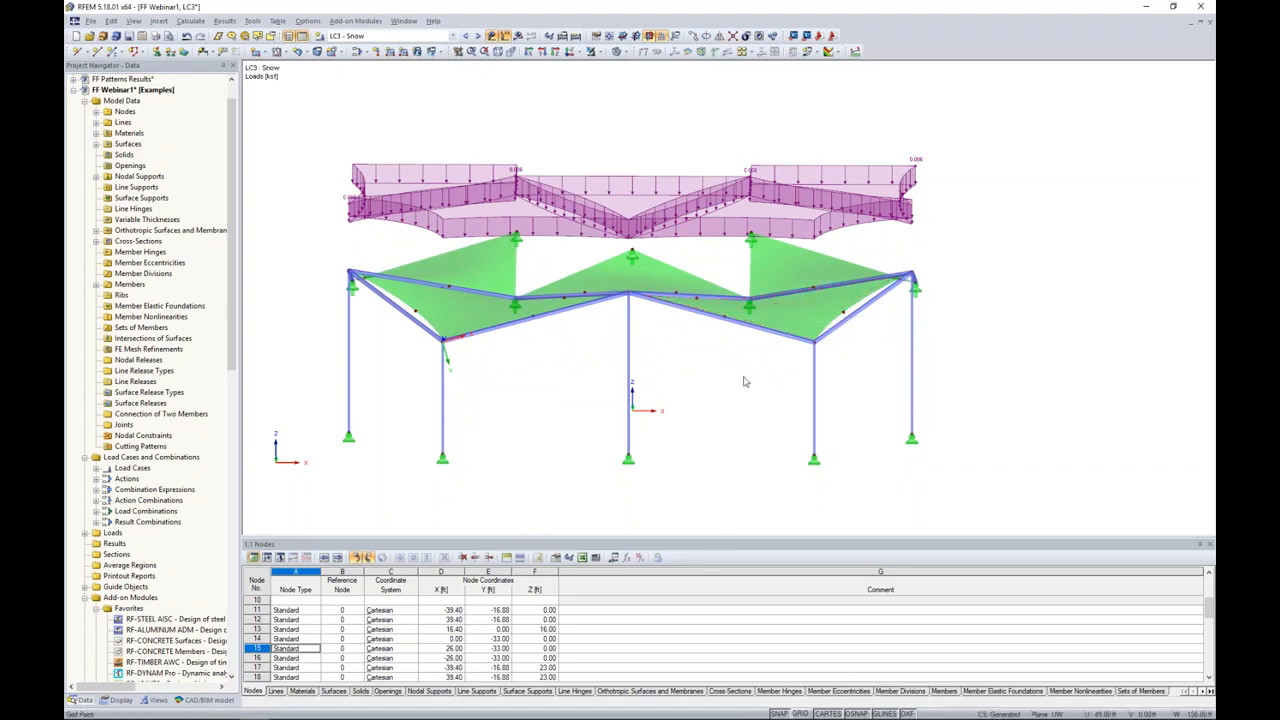
mouse_move(744, 381)
ctrl+middle_down()
mouse_move(743, 349)
mouse_move(752, 392)
ctrl+middle_up()
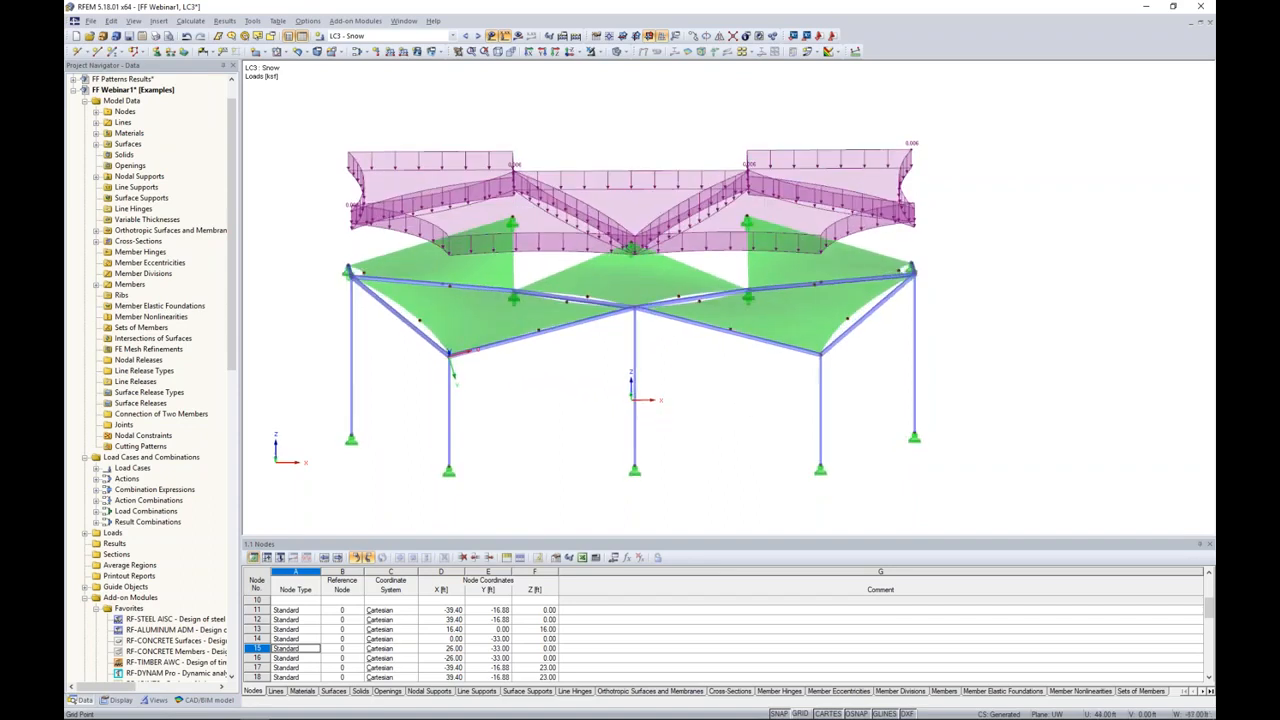
Step: Display load case LC4 - Wind X Pressure and view the membrane roof from the front
click(478, 37)
ctrl+middle_drag(606, 183, 610, 165)
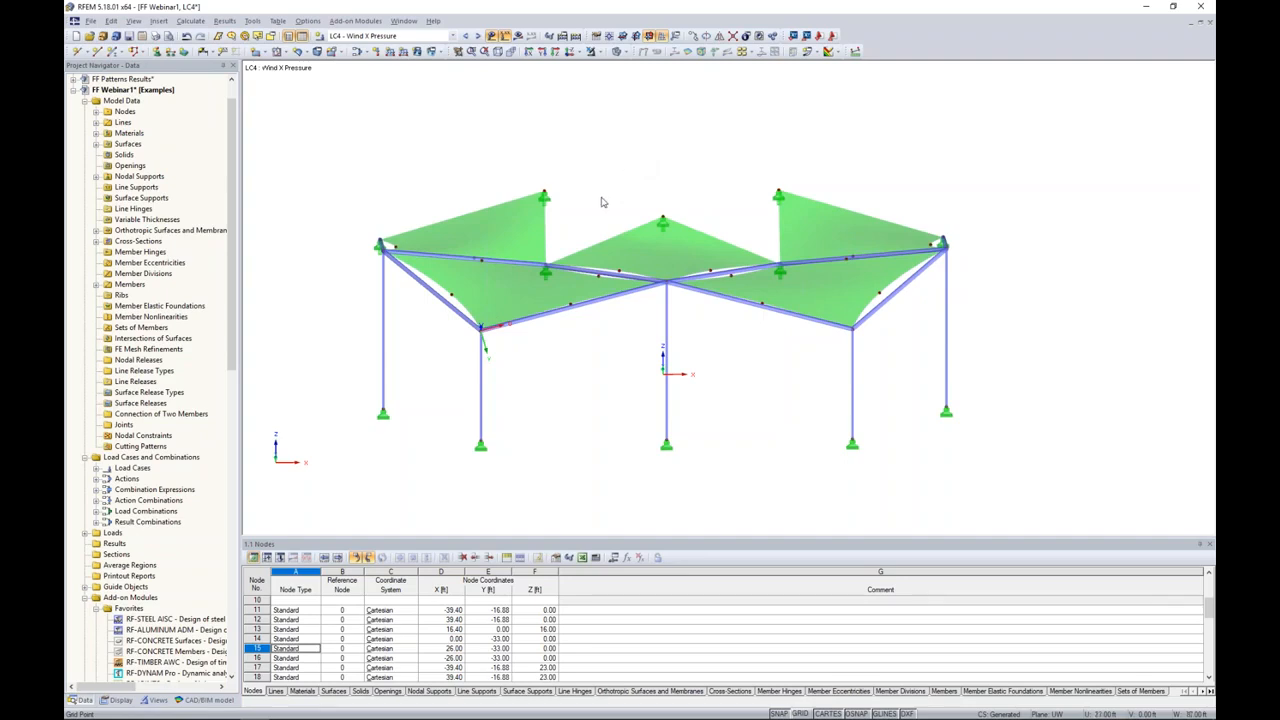
ctrl+middle_drag(608, 204, 631, 214)
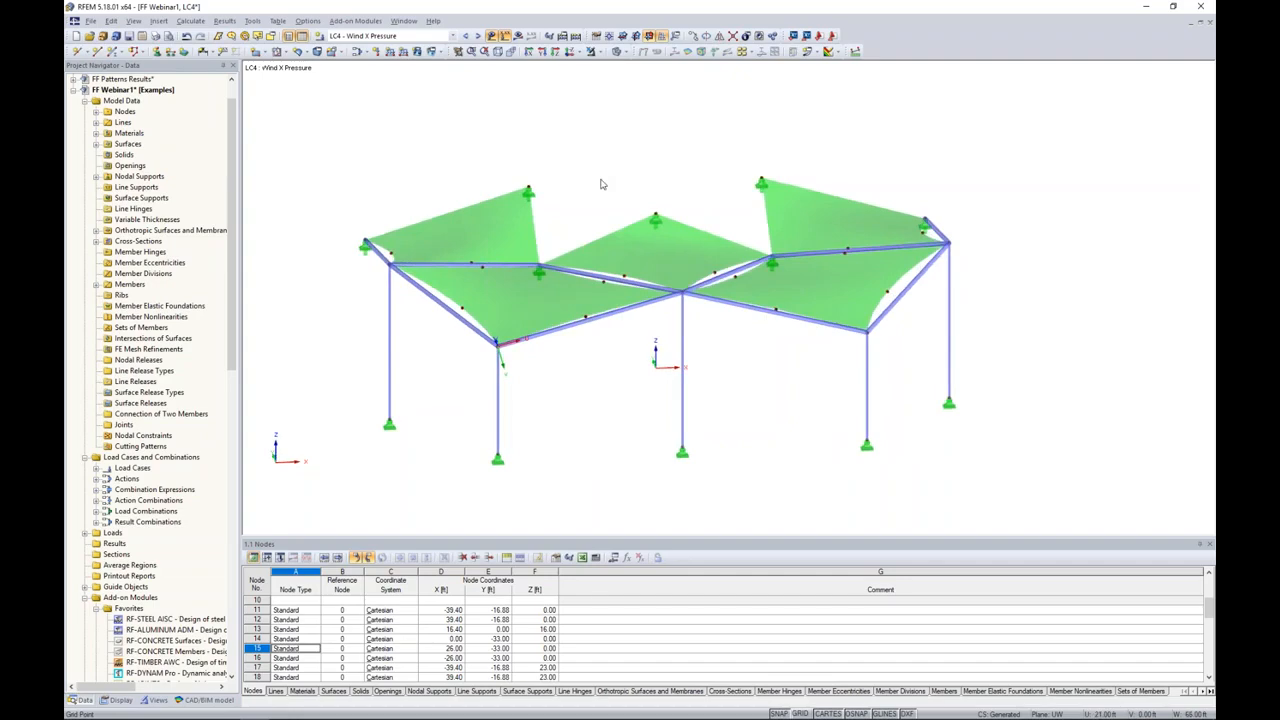
Step: Switch to the PowerPoint slide show and advance to the RFLOW - Wind Flow on Structures slide
key(super+Tab)
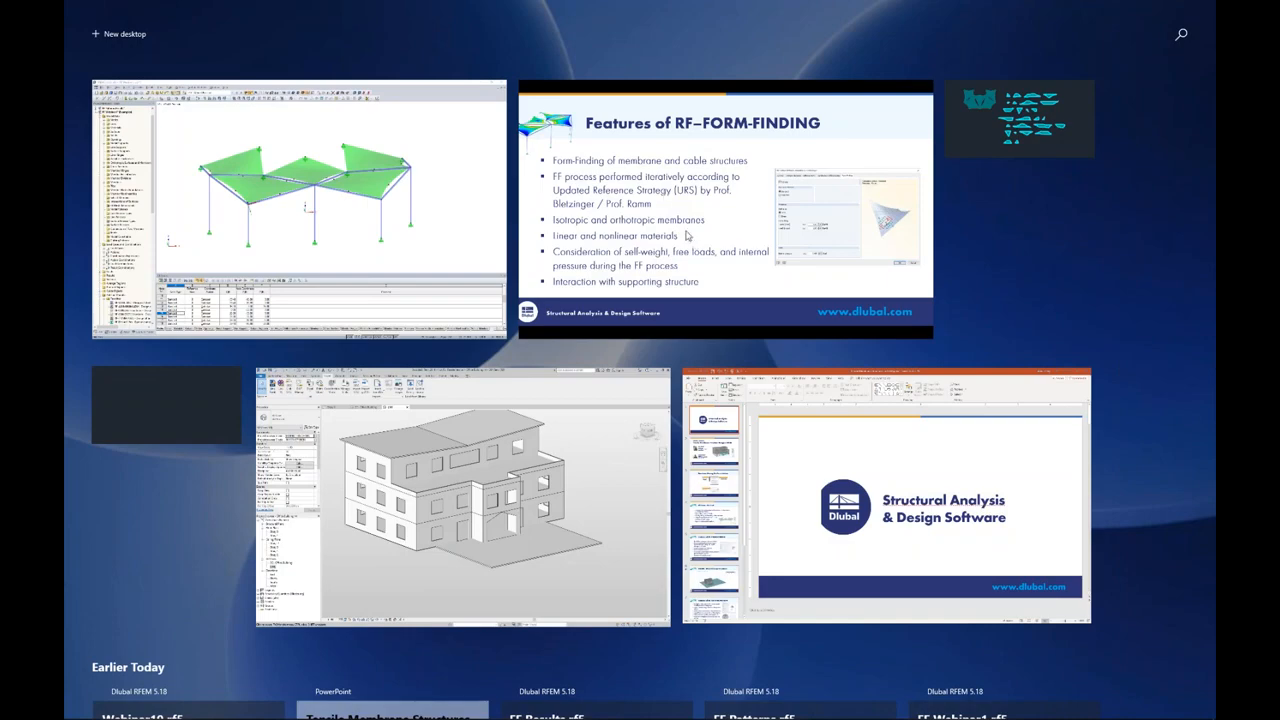
click(686, 234)
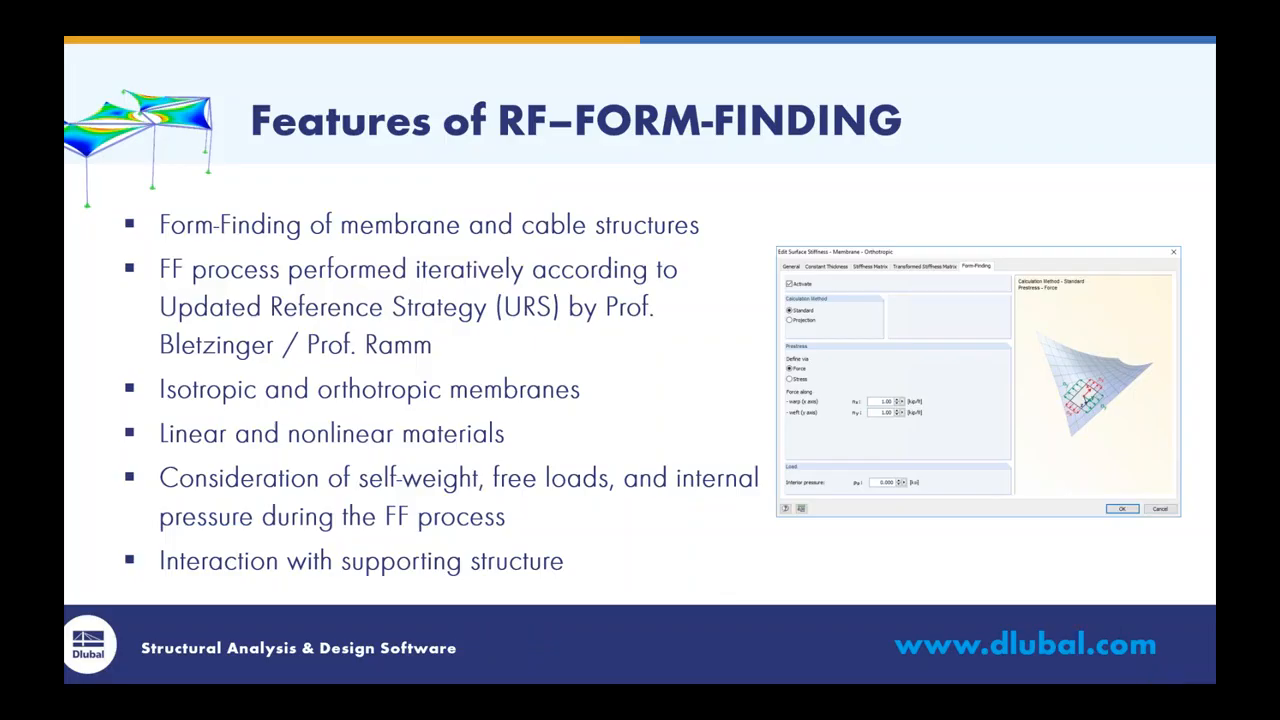
key(Right)
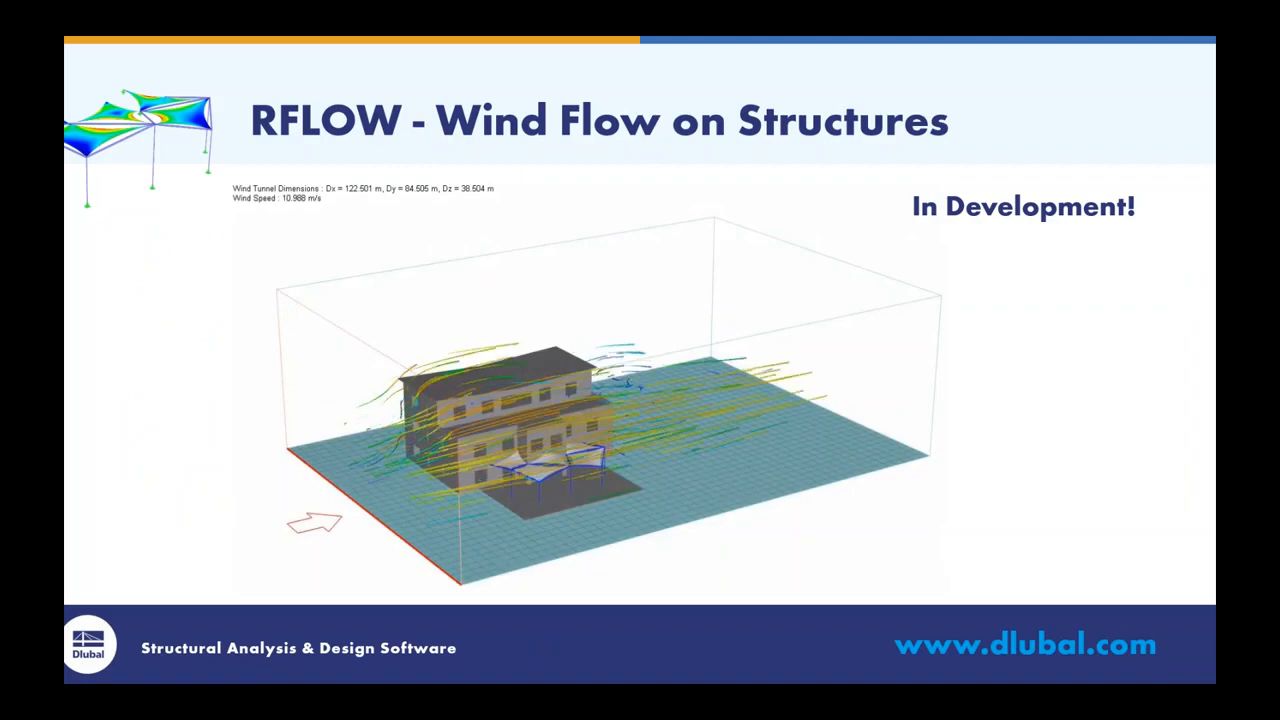
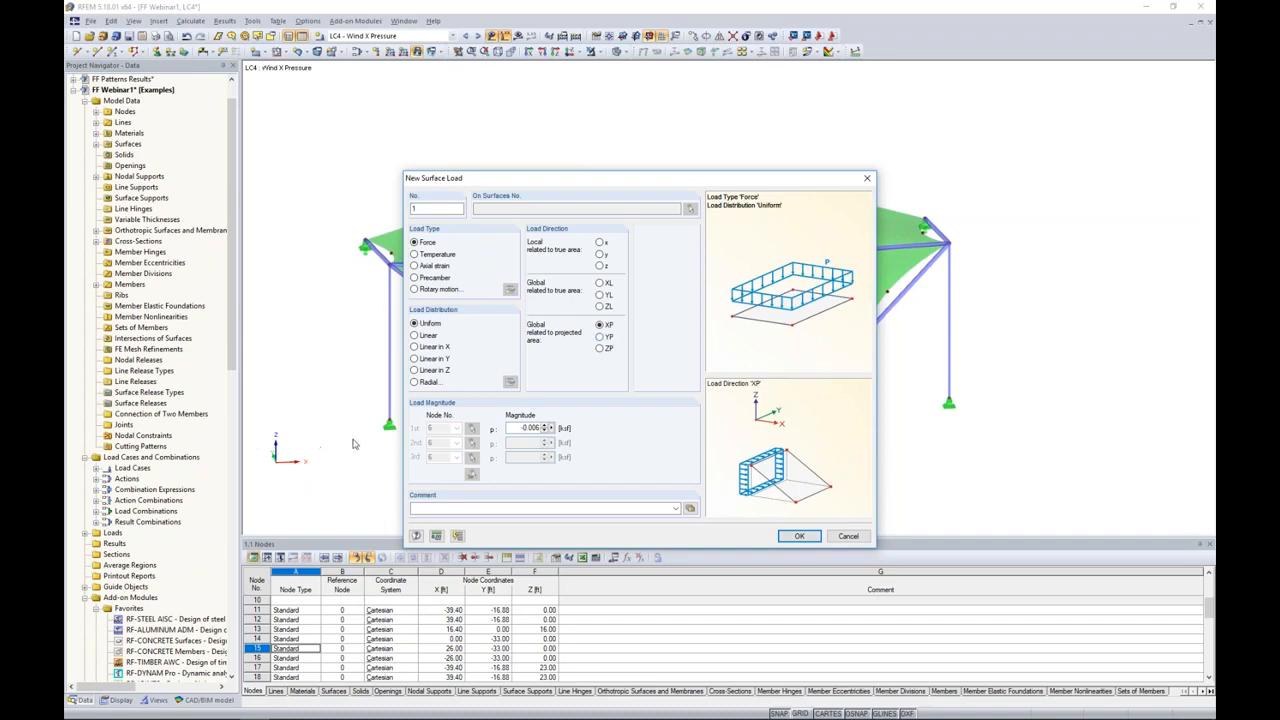
Step: Apply a uniform surface load of 0.015 ksf in projected direction XP to all membrane surfaces in load case LC4 - Wind X Pressure
double_click(518, 427)
text(0.0)
click(800, 536)
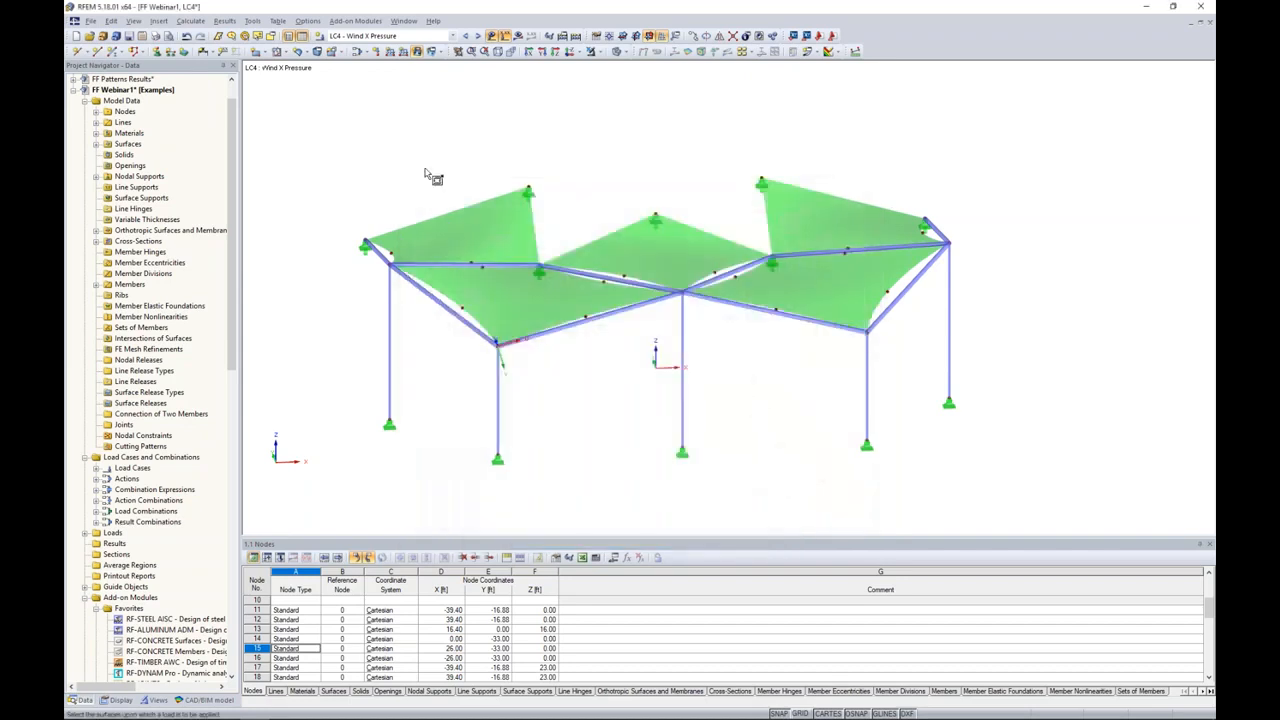
drag(333, 120, 1008, 382)
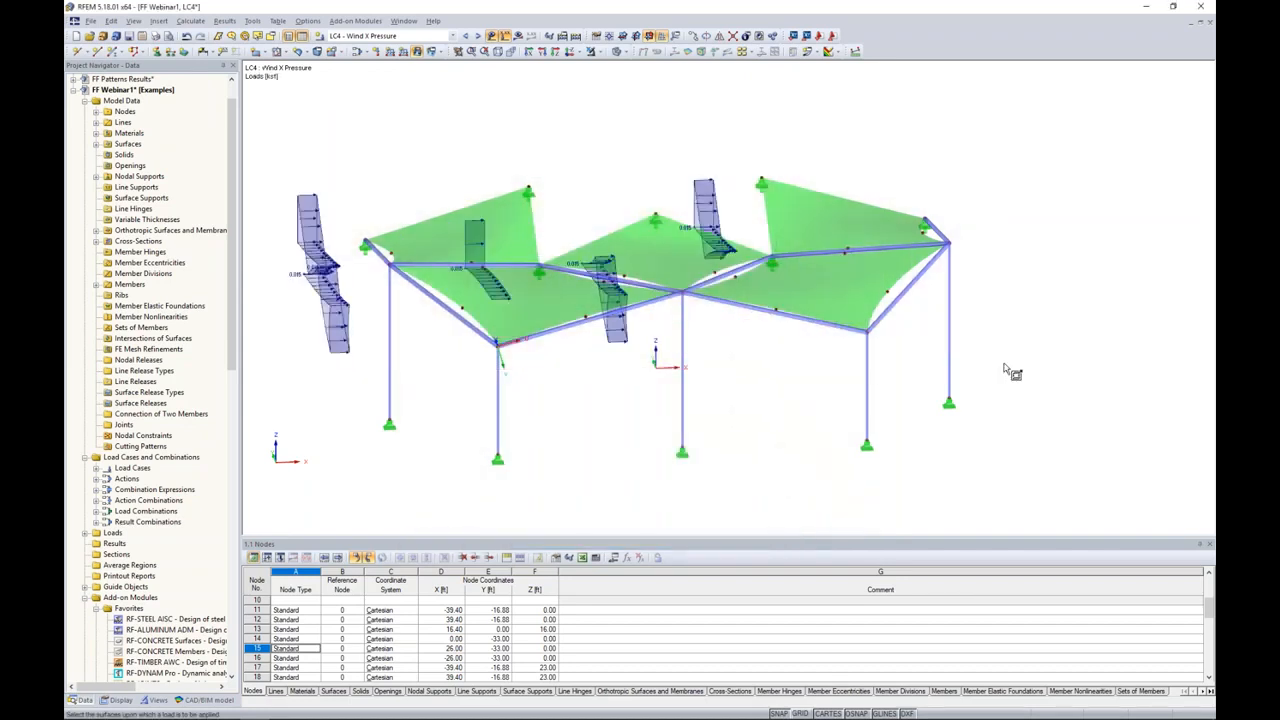
key(Escape)
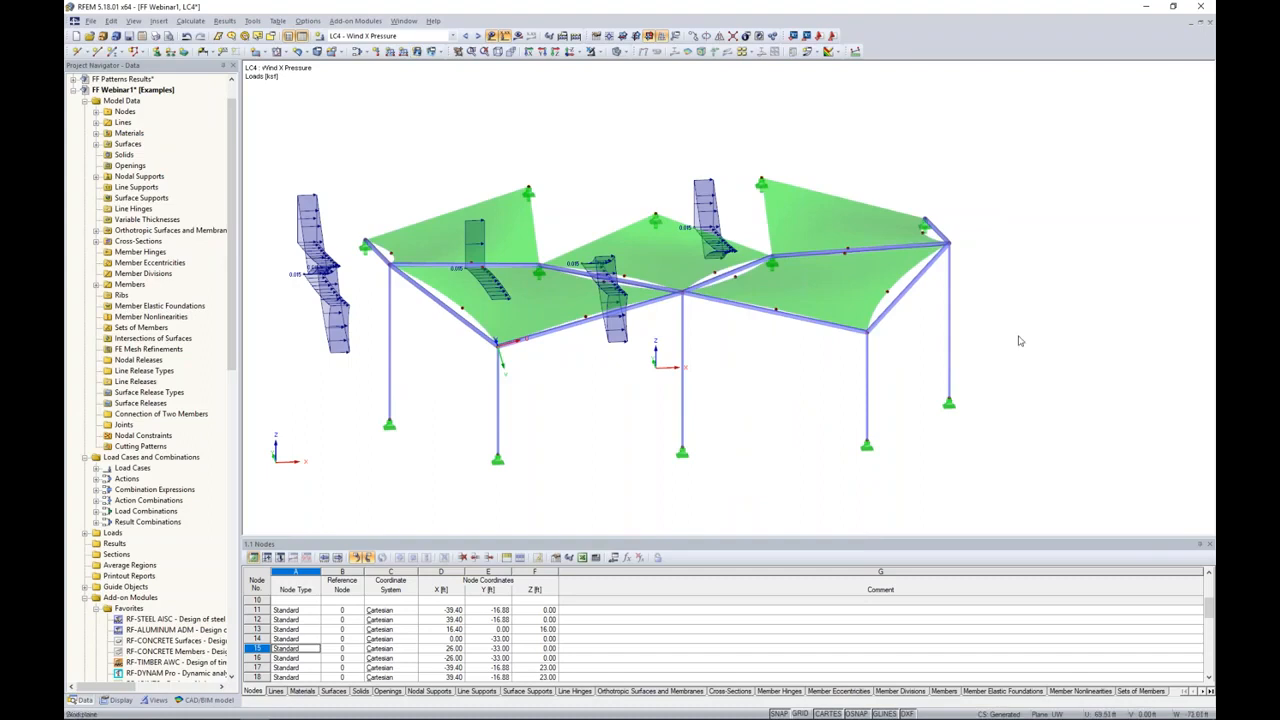
Step: Add a uniform surface load of 0.020 ksf in local direction z to all membrane surfaces in load case LC4 - Wind X Pressure
click(418, 54)
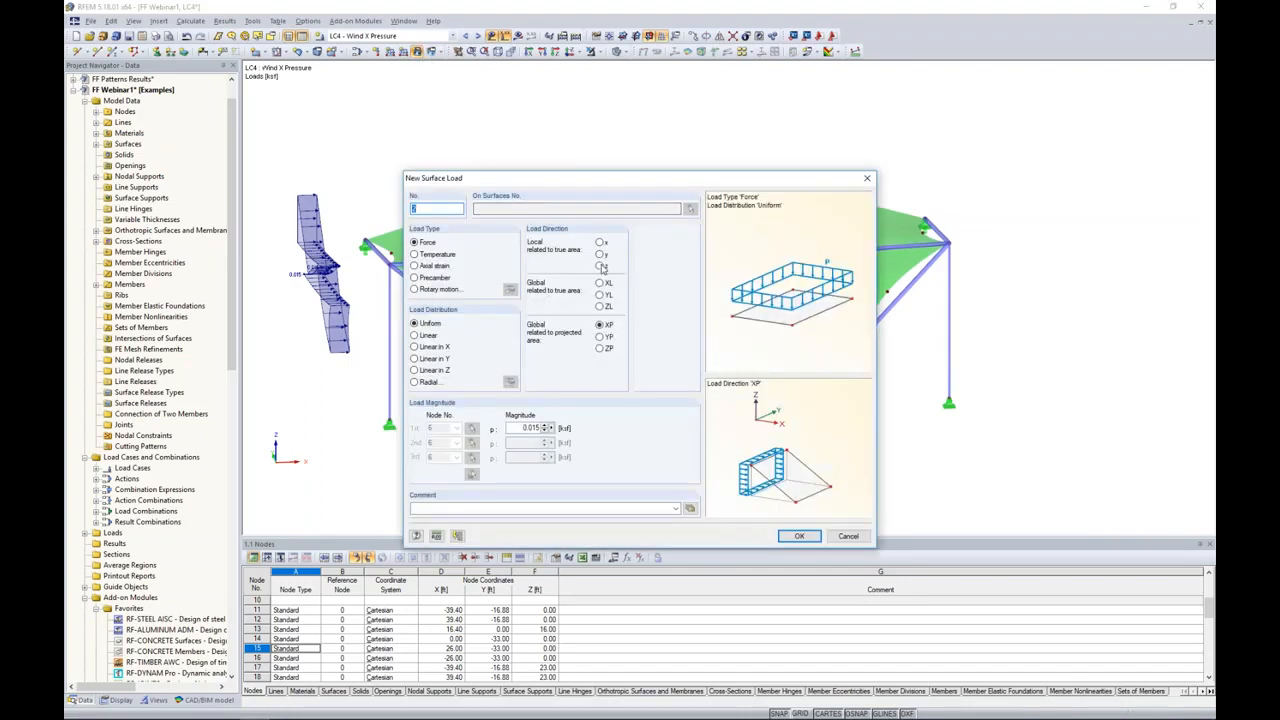
click(600, 266)
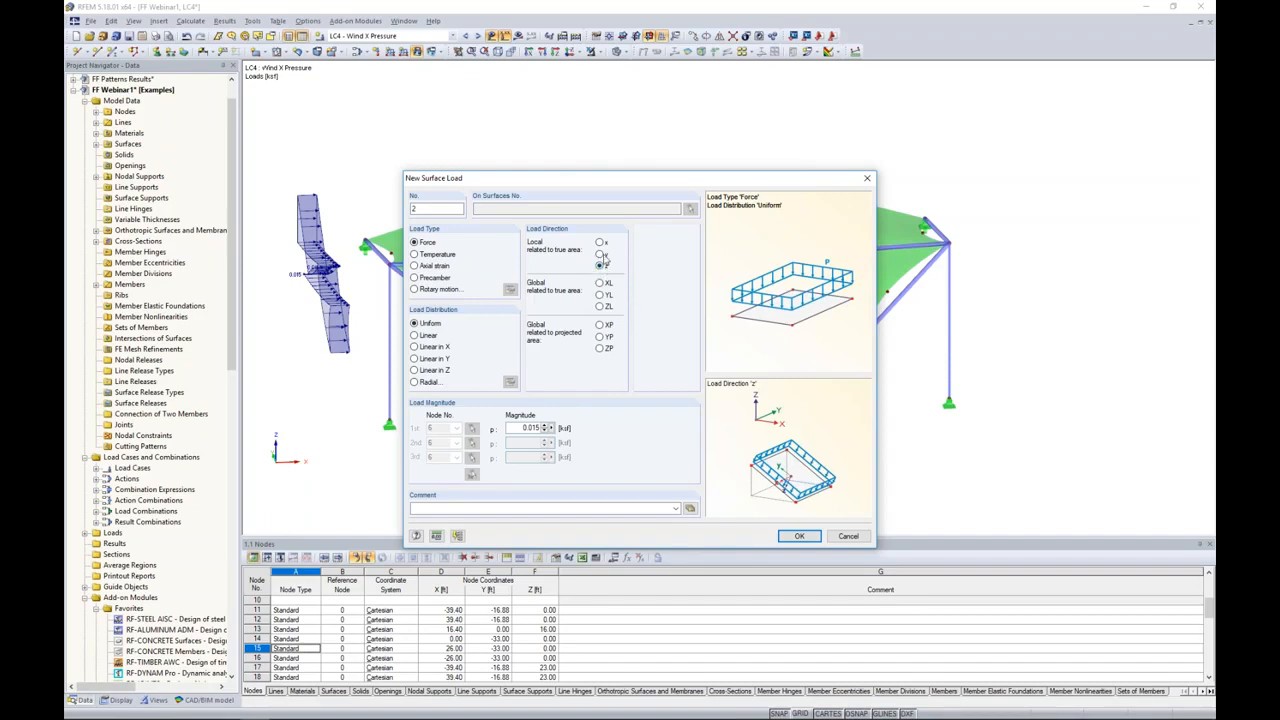
double_click(530, 427)
text(0)
click(799, 536)
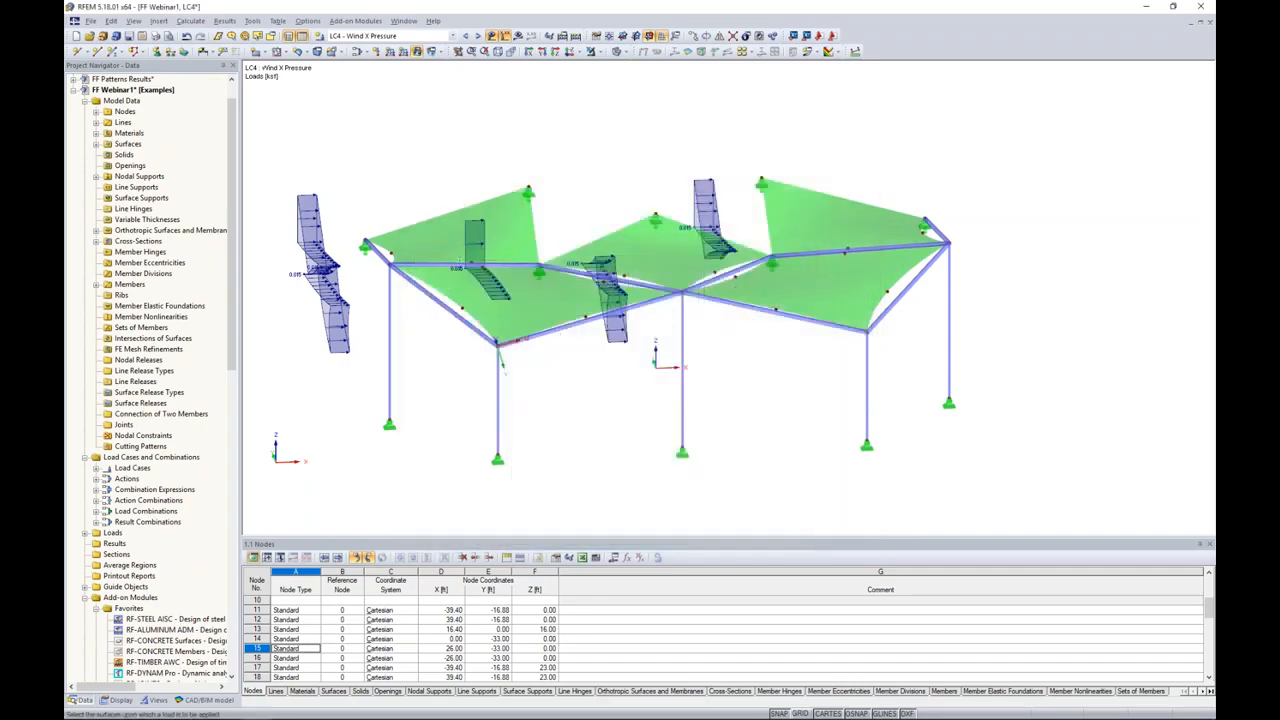
drag(525, 272, 975, 368)
ctrl+middle_drag(963, 405, 922, 395)
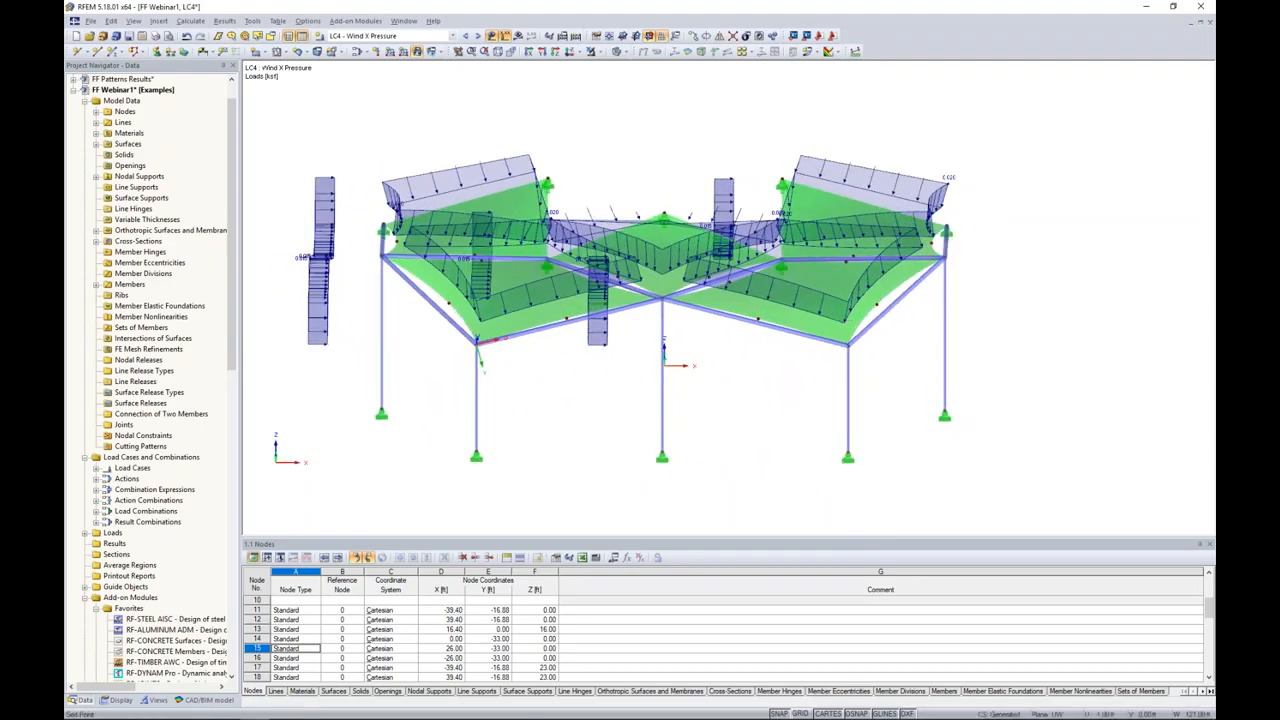
Step: Apply a uniform surface load of -0.020 ksf in local direction z to all membranes in load case LC5 - Wind X Uplift
click(479, 36)
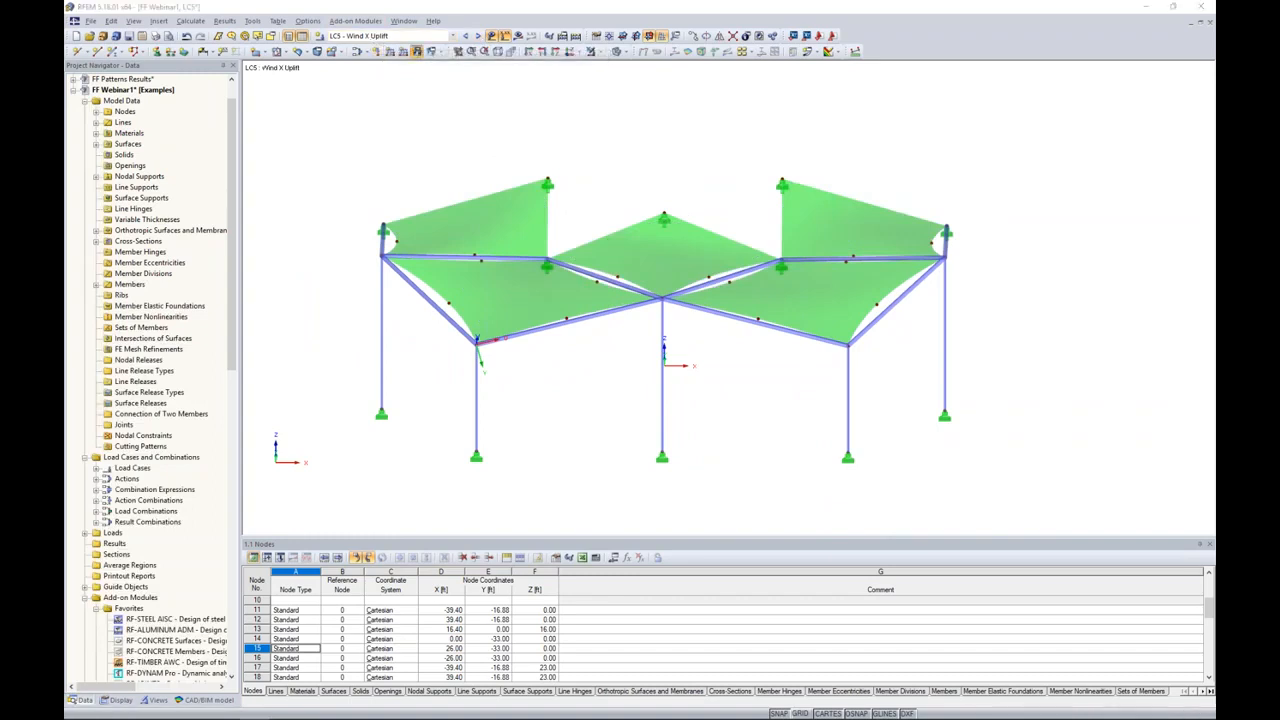
click(417, 51)
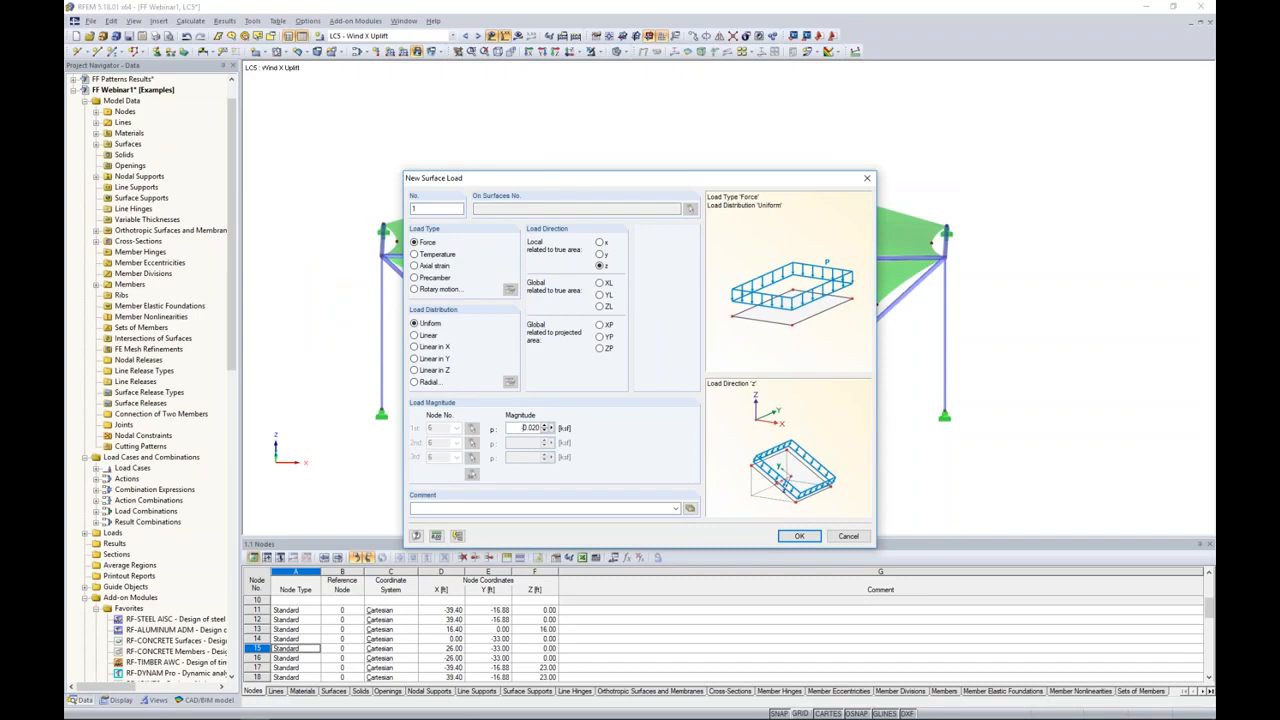
click(796, 537)
mouse_move(296, 90)
mouse_down()
mouse_move(804, 330)
mouse_move(1016, 393)
mouse_up()
ctrl+middle_drag(957, 362, 1025, 393)
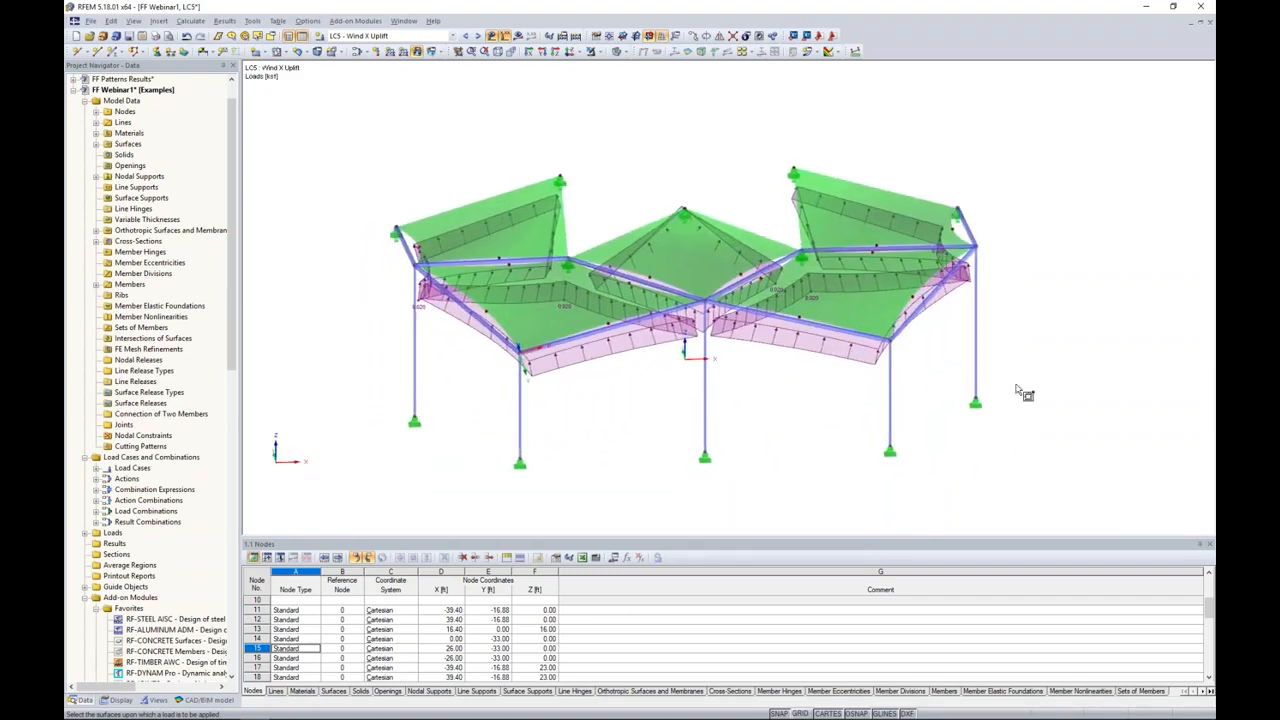
Step: Add a uniform surface load of 0.020 ksf in projected direction XP to all membranes in load case LC5 - Wind X Uplift
click(418, 52)
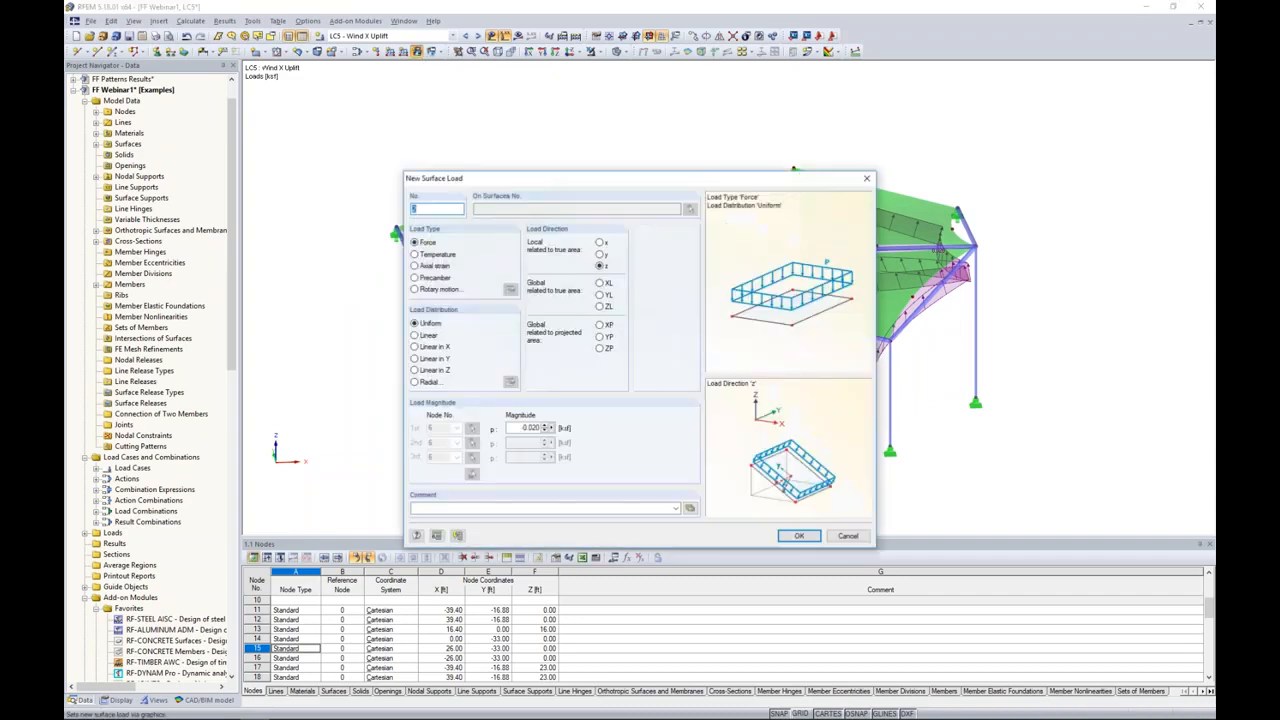
click(601, 326)
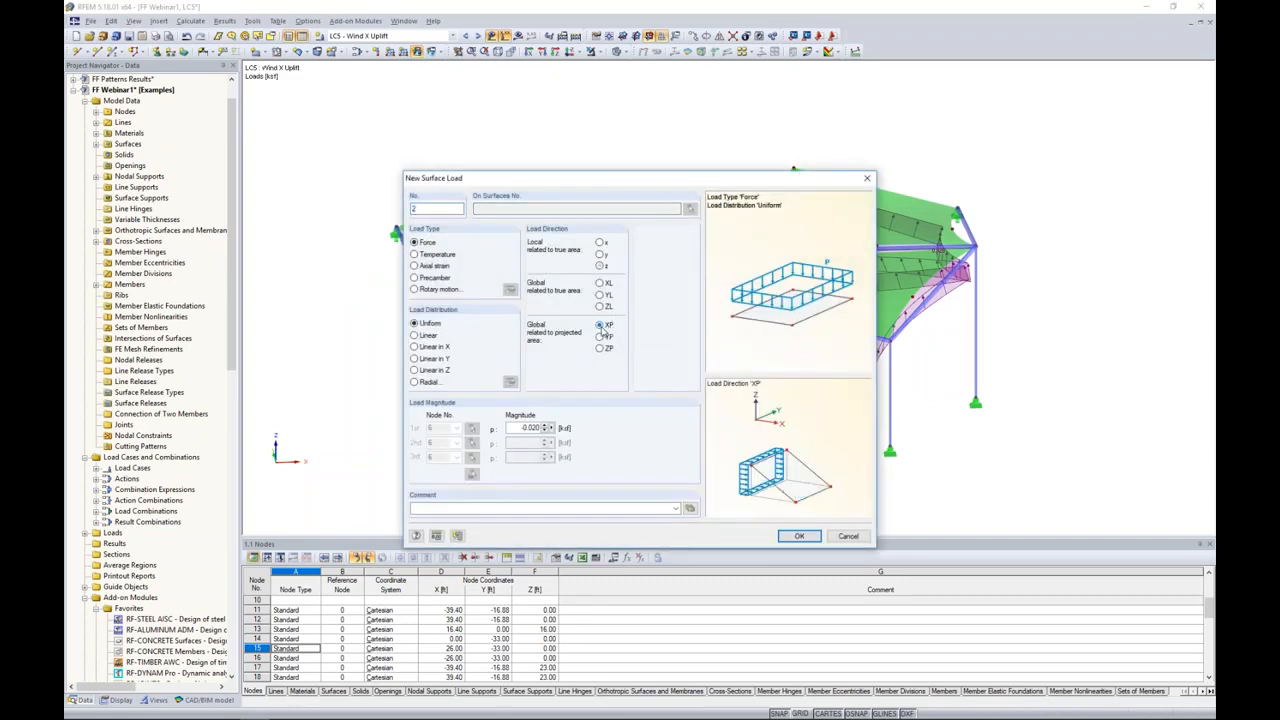
double_click(519, 427)
text(0)
click(799, 536)
drag(693, 281, 1016, 404)
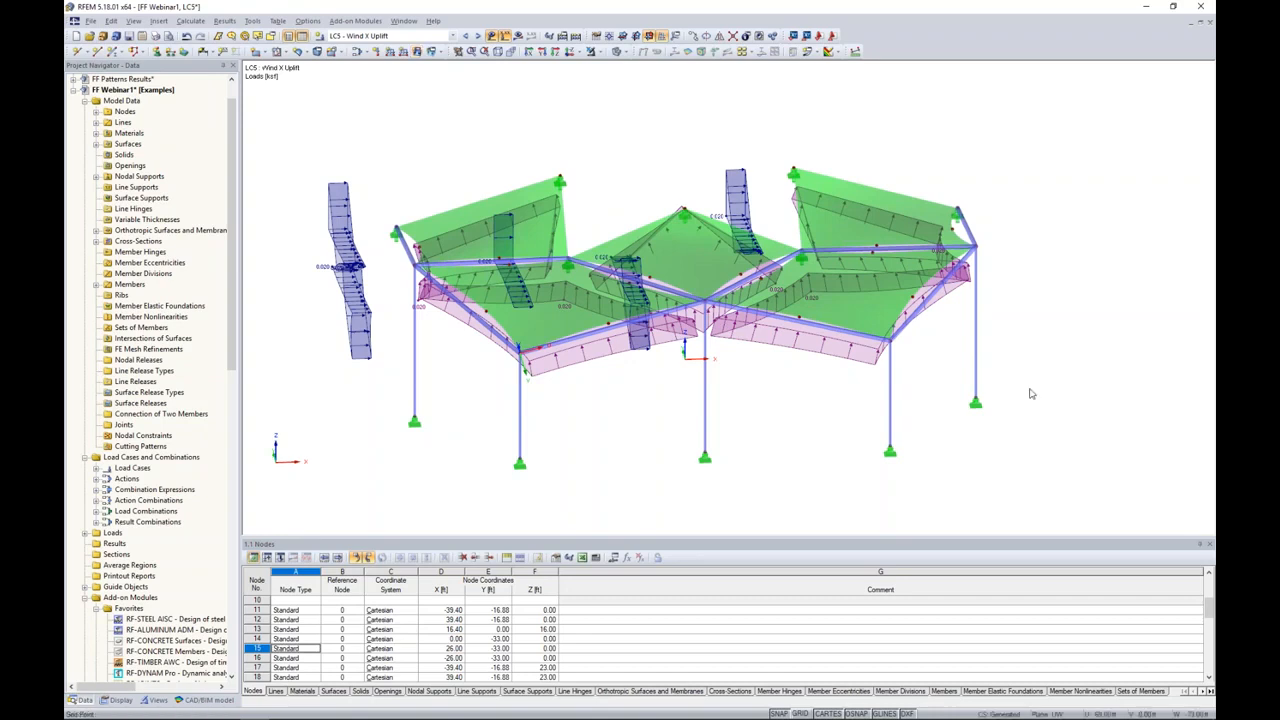
Step: Review the loads in the load combinations up to CO5 - 1.6S + 0.5W1 and hide the load display
click(477, 36)
click(477, 36)
click(477, 36)
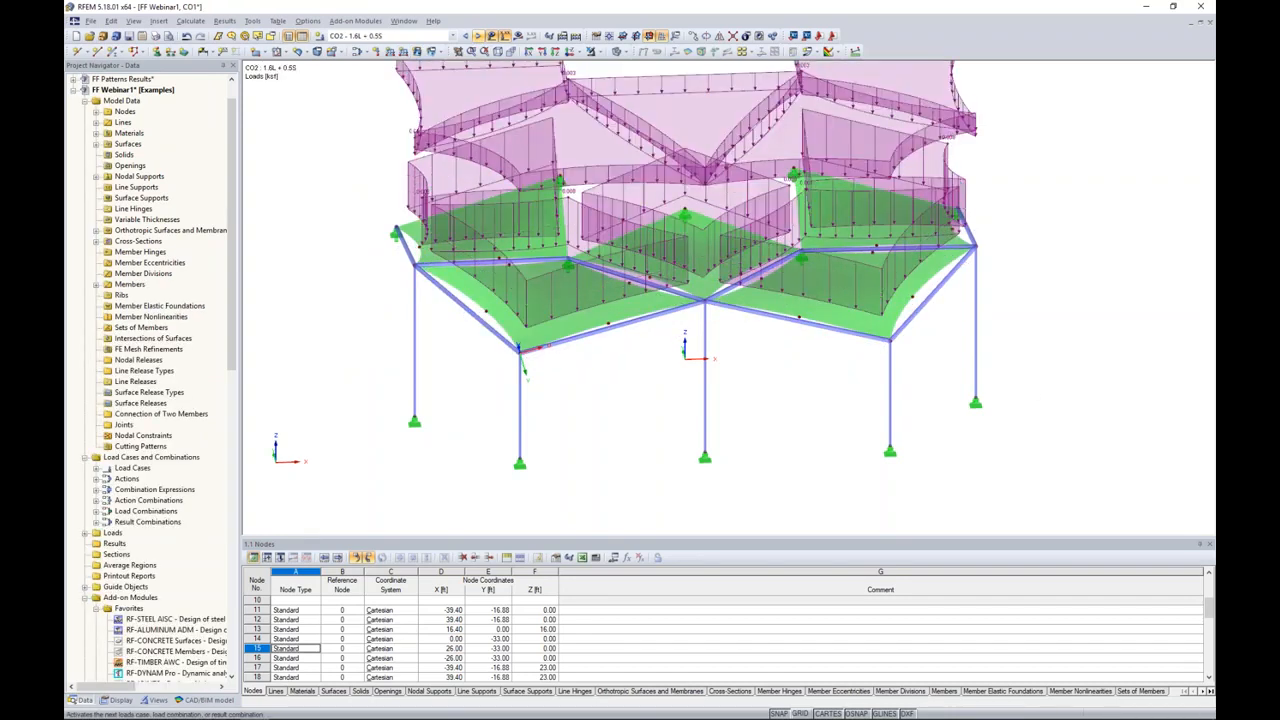
click(477, 36)
click(477, 36)
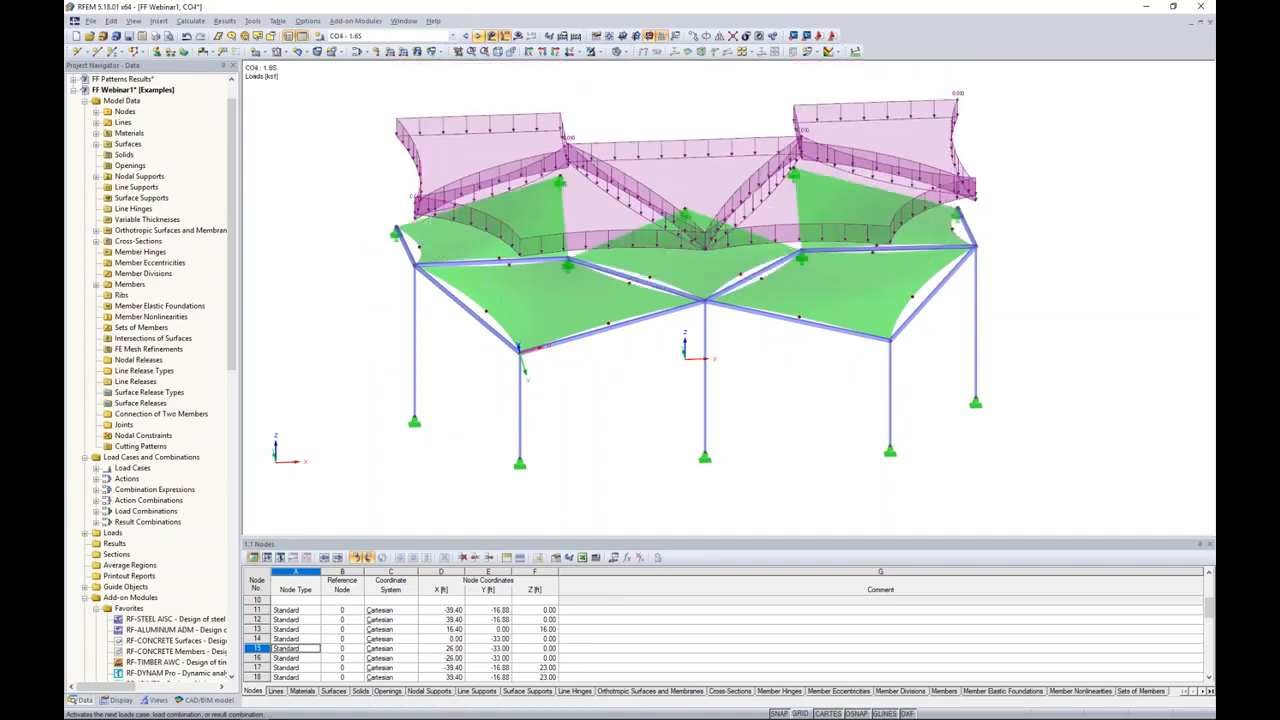
click(477, 36)
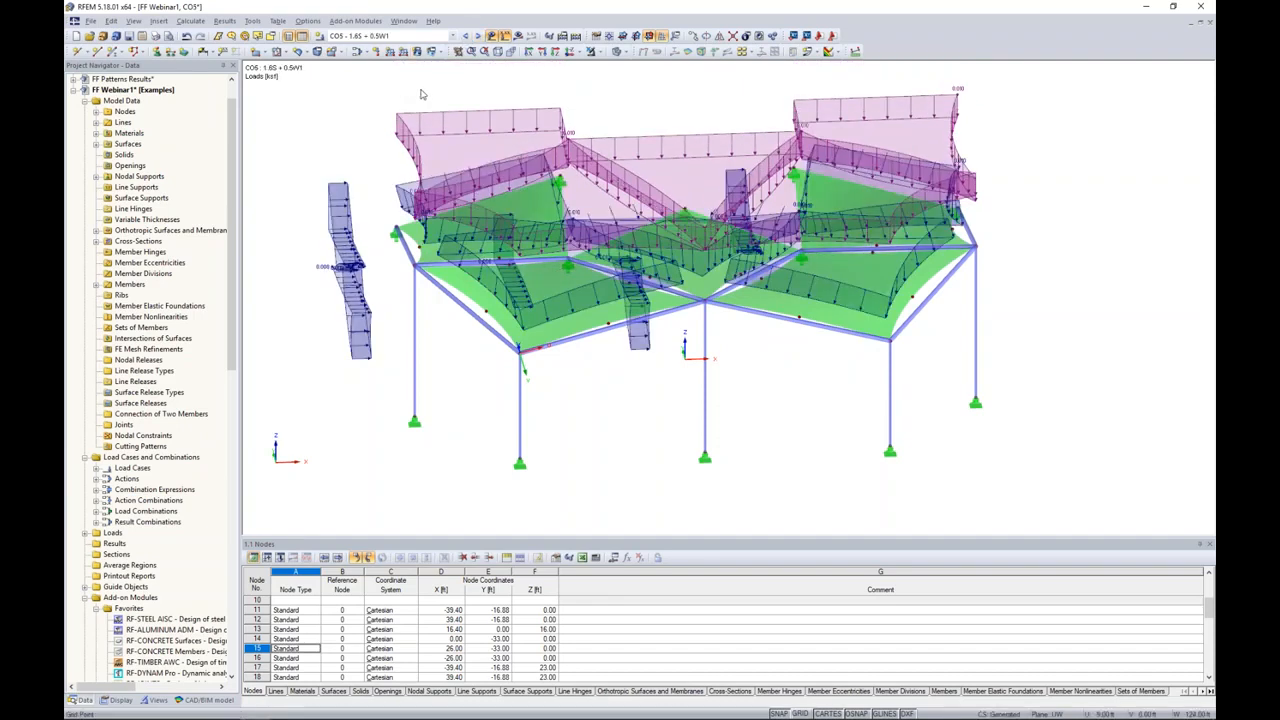
click(492, 37)
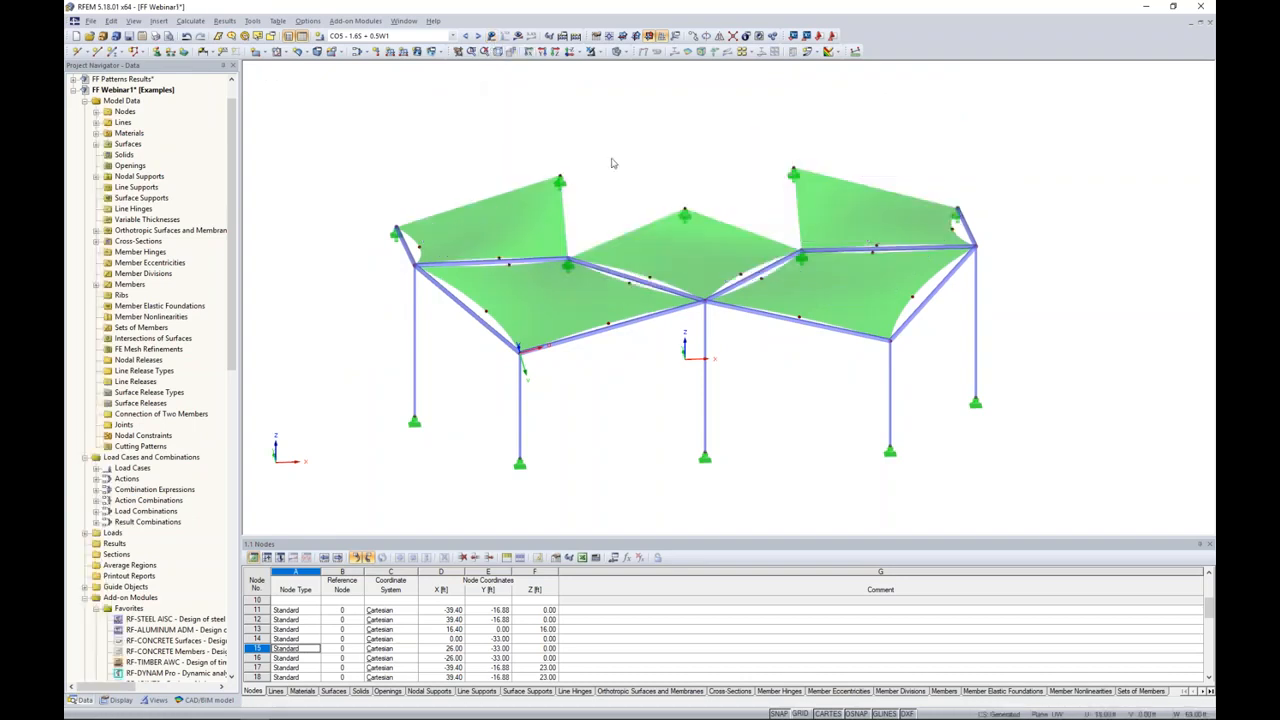
ctrl+middle_drag(640, 183, 612, 187)
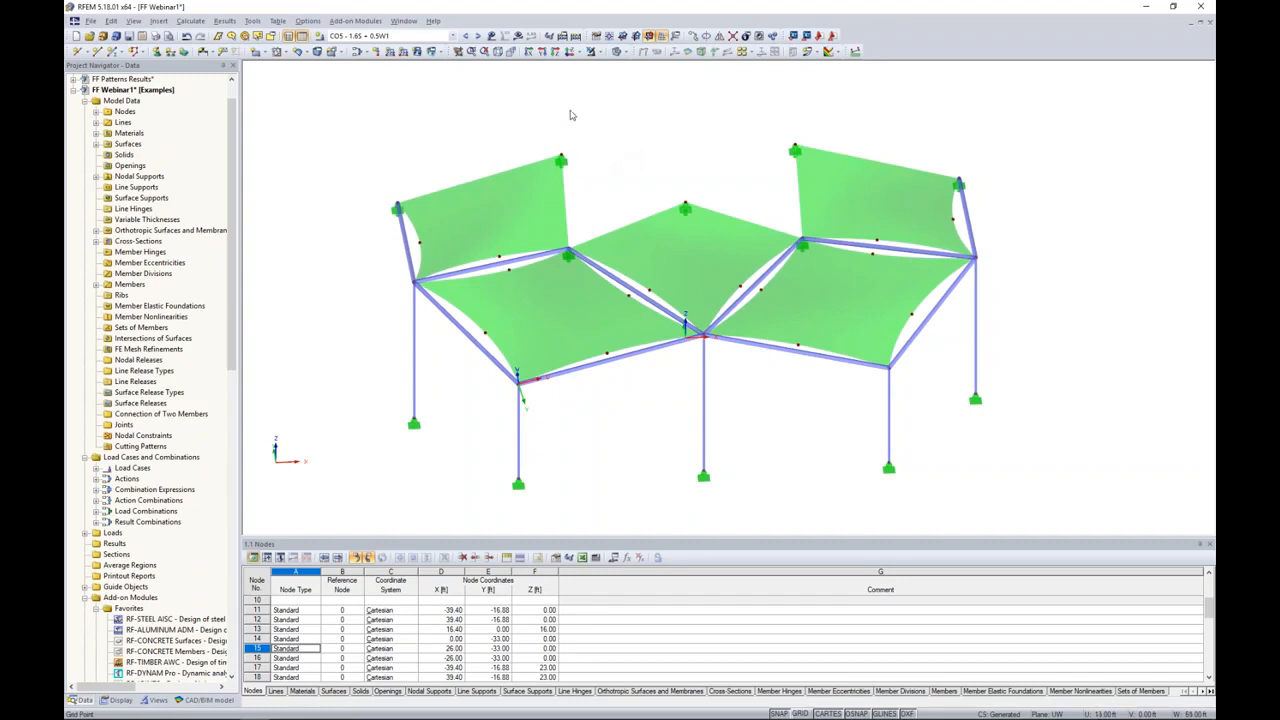
Step: Calculate load case LC2 - Live and display its surface results
click(390, 36)
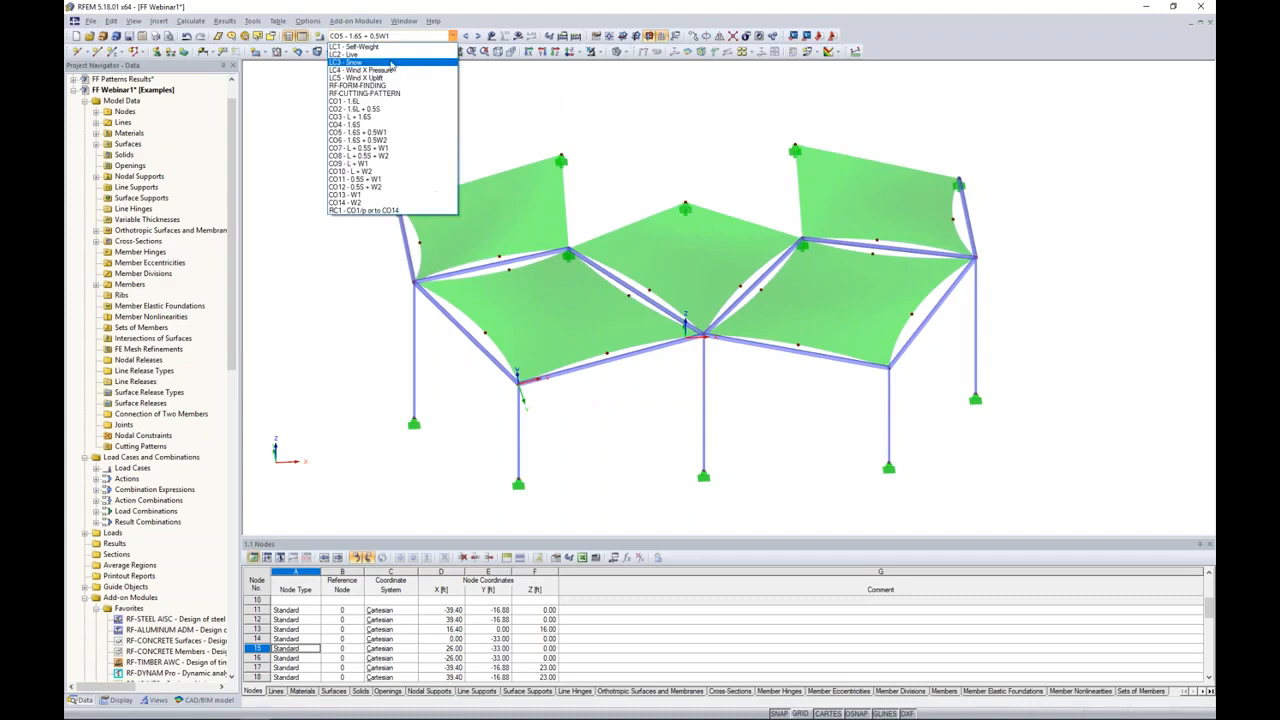
click(389, 55)
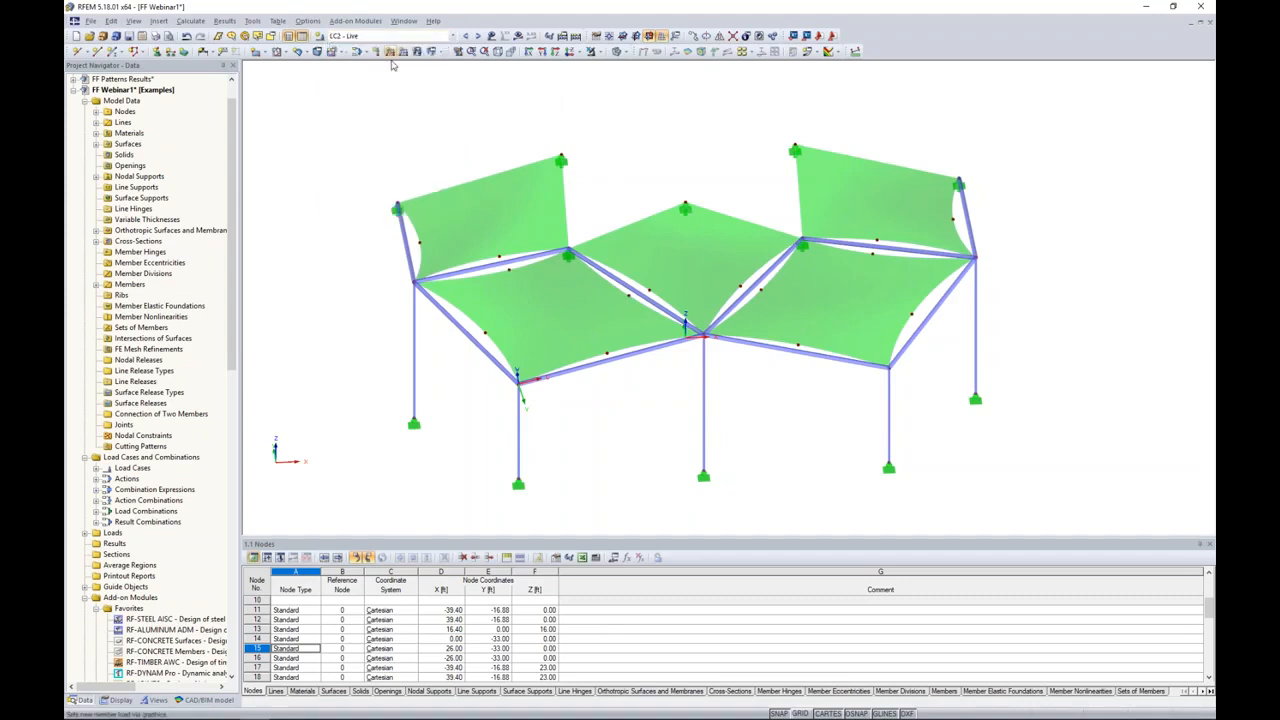
click(518, 36)
click(619, 384)
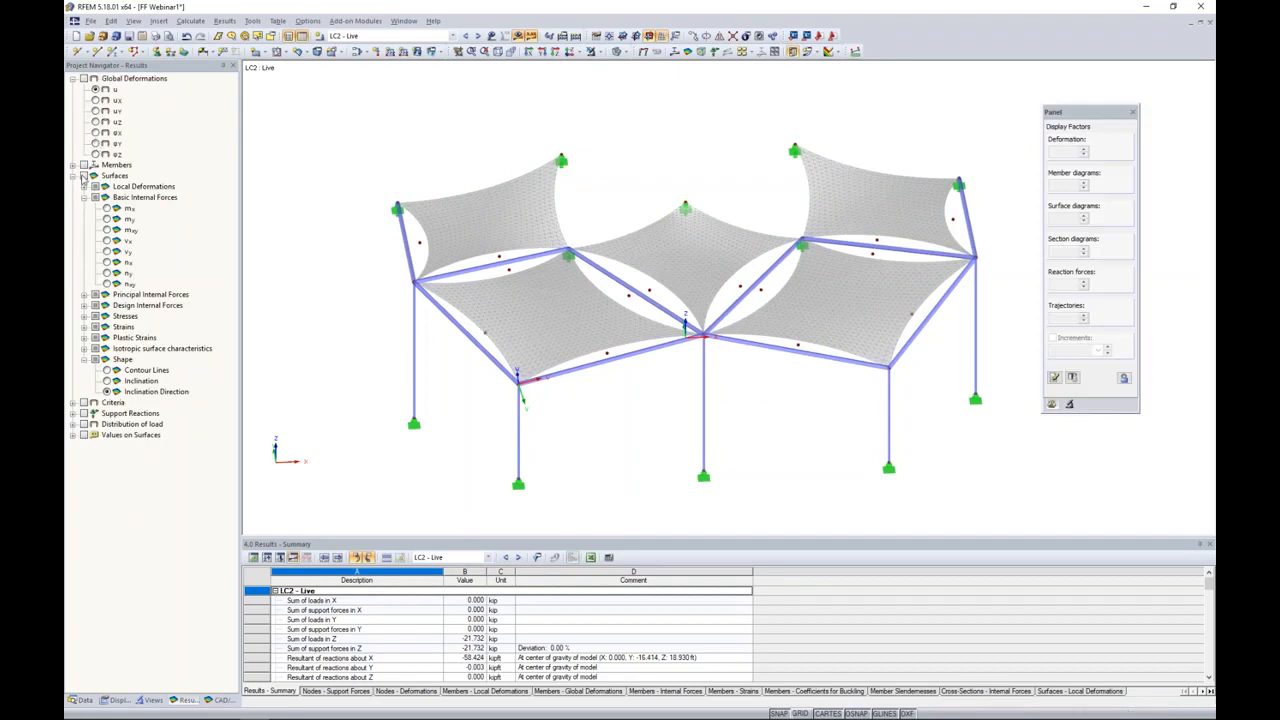
click(84, 175)
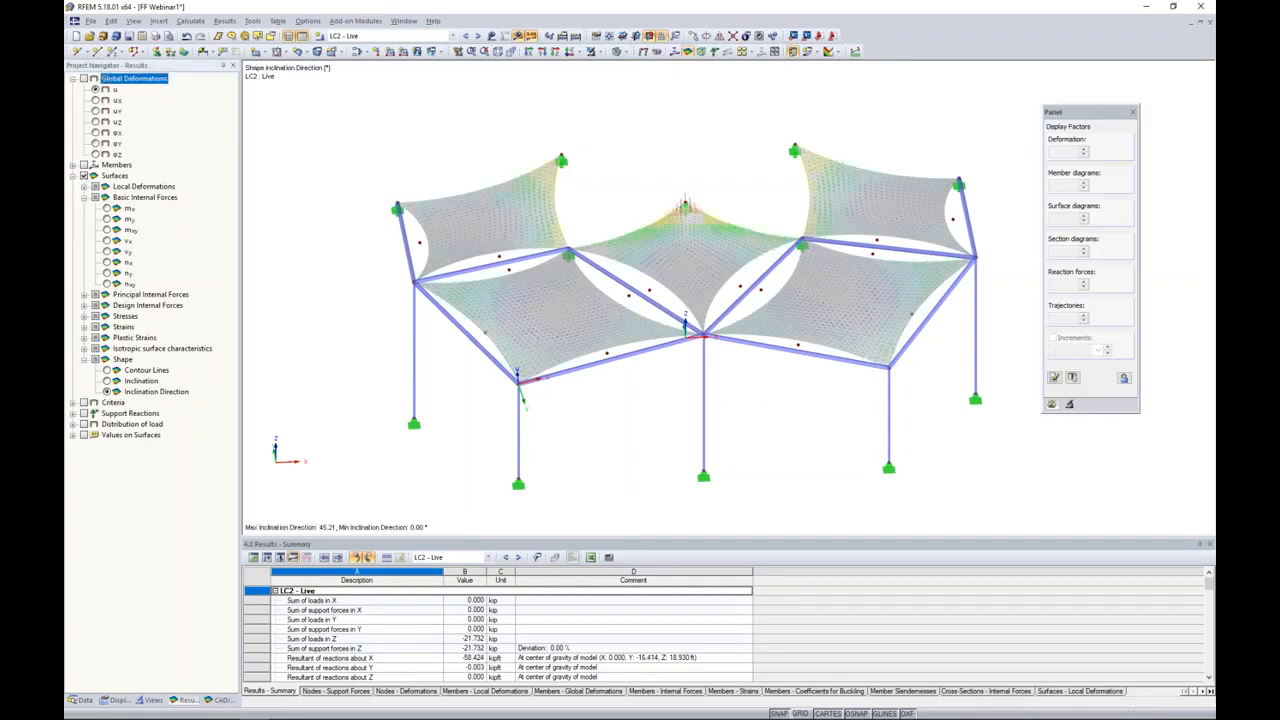
Step: Turn on the local axis systems of the membrane surfaces
click(491, 36)
click(491, 36)
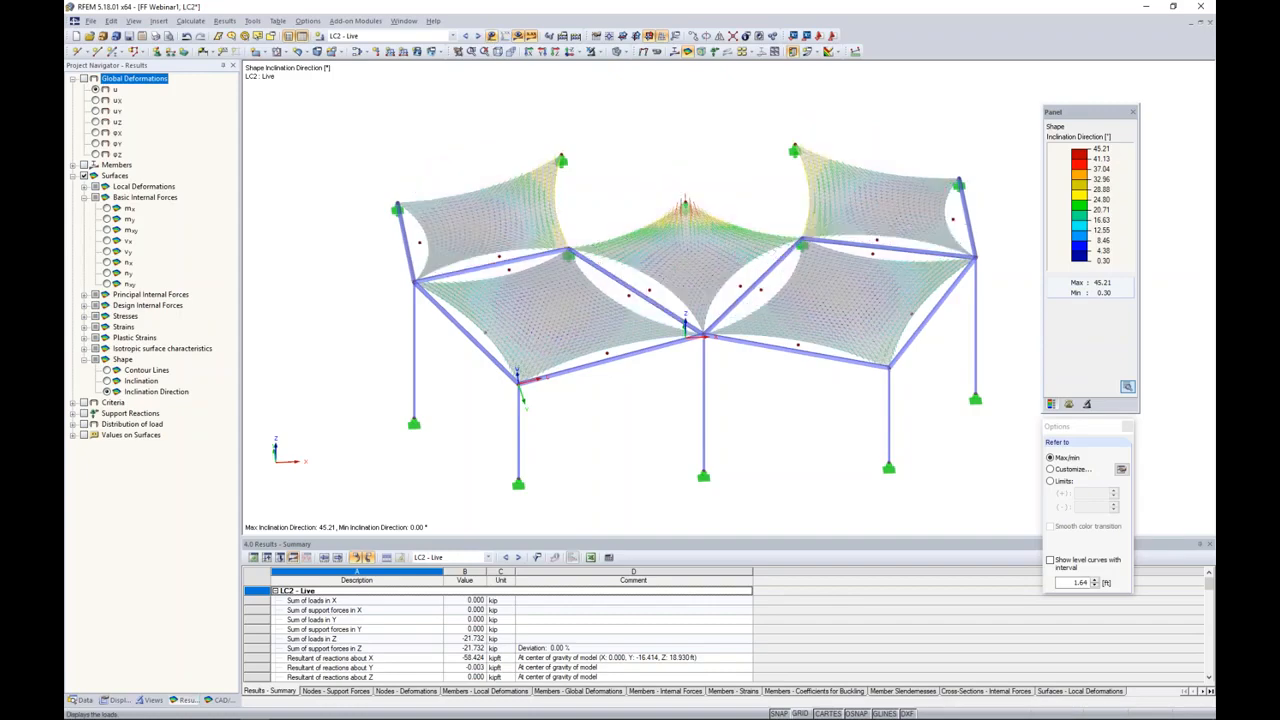
right_click(513, 215)
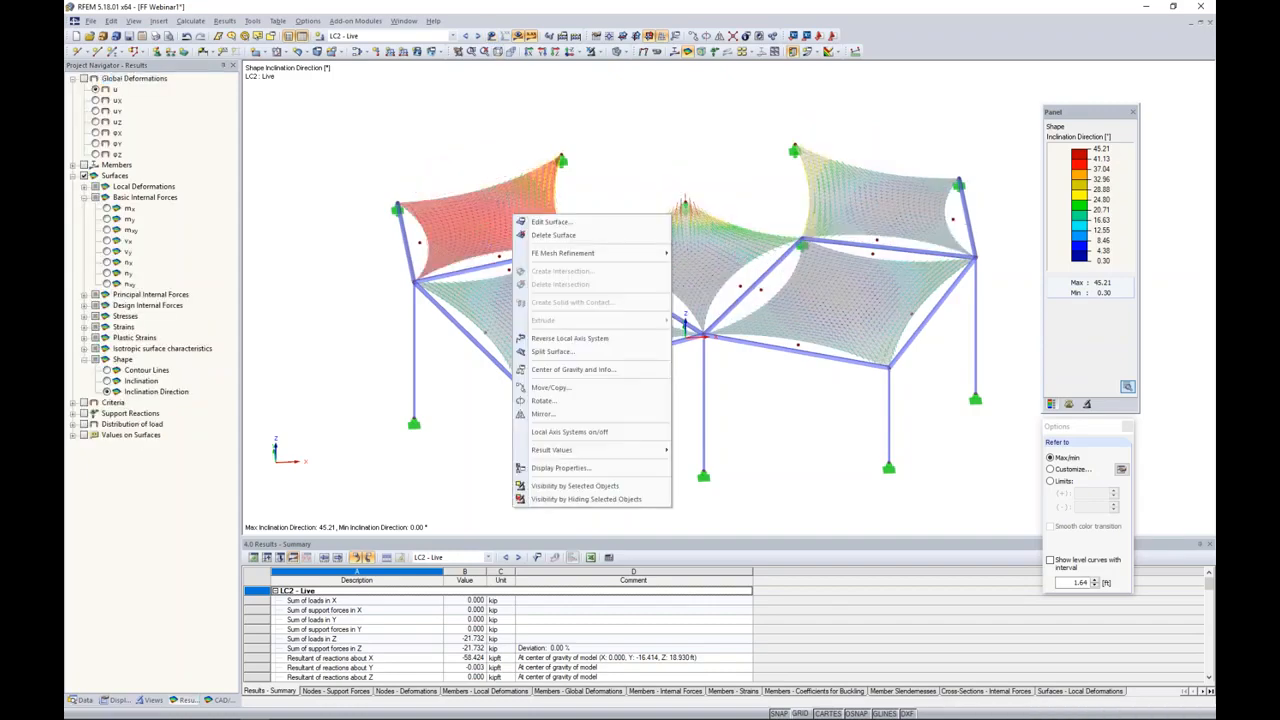
click(560, 431)
ctrl+middle_drag(600, 283, 611, 292)
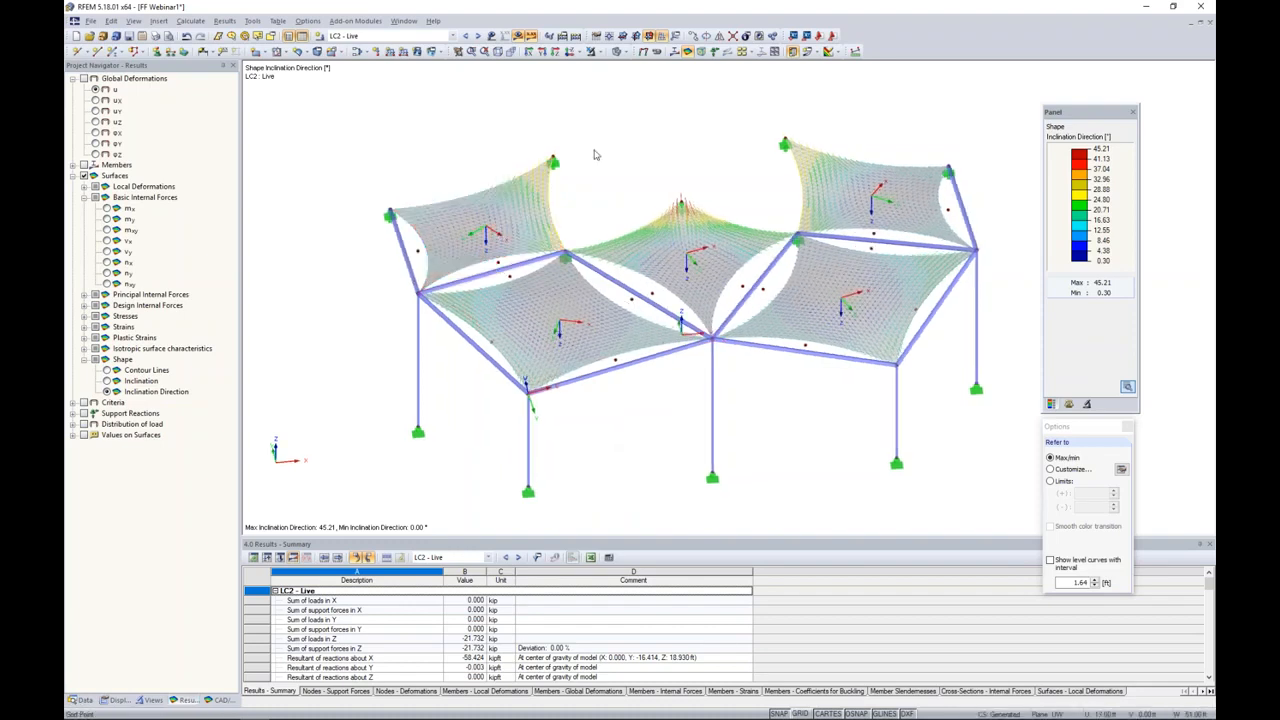
Step: Display the alpha-m directions of the principal internal forces on the membranes in plan view for LC2 - Live
click(569, 53)
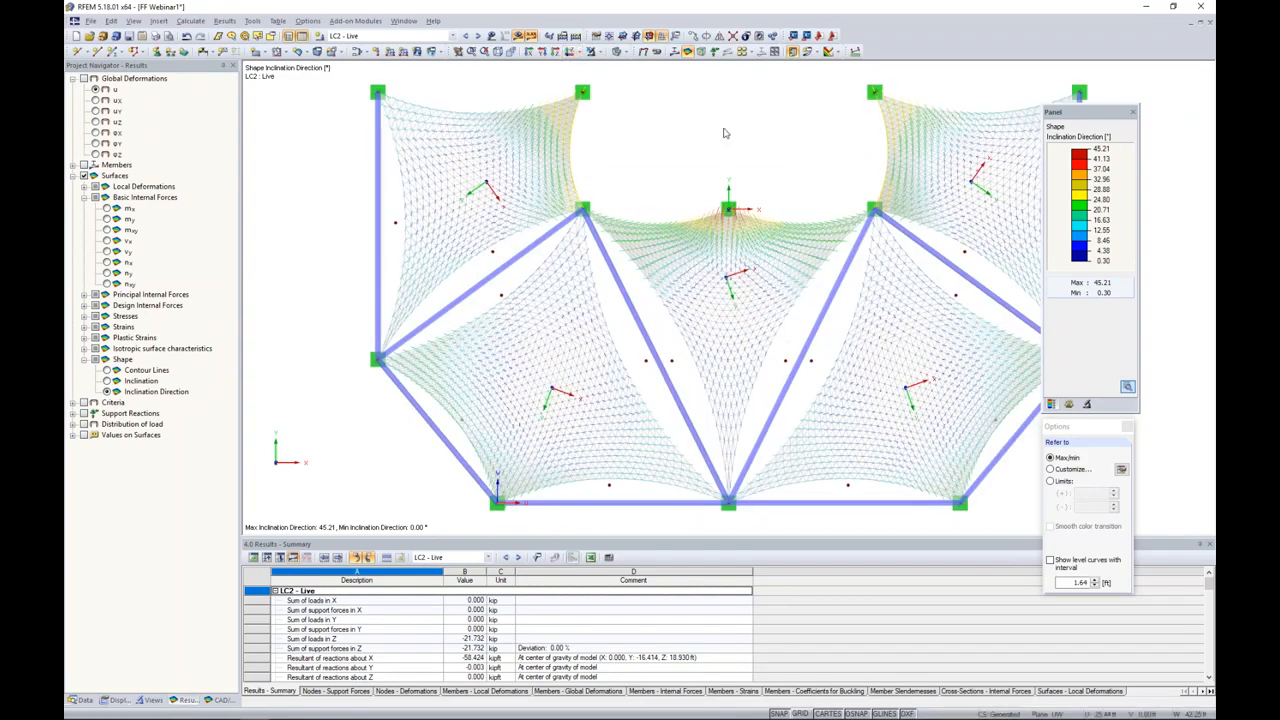
middle_drag(726, 133, 693, 141)
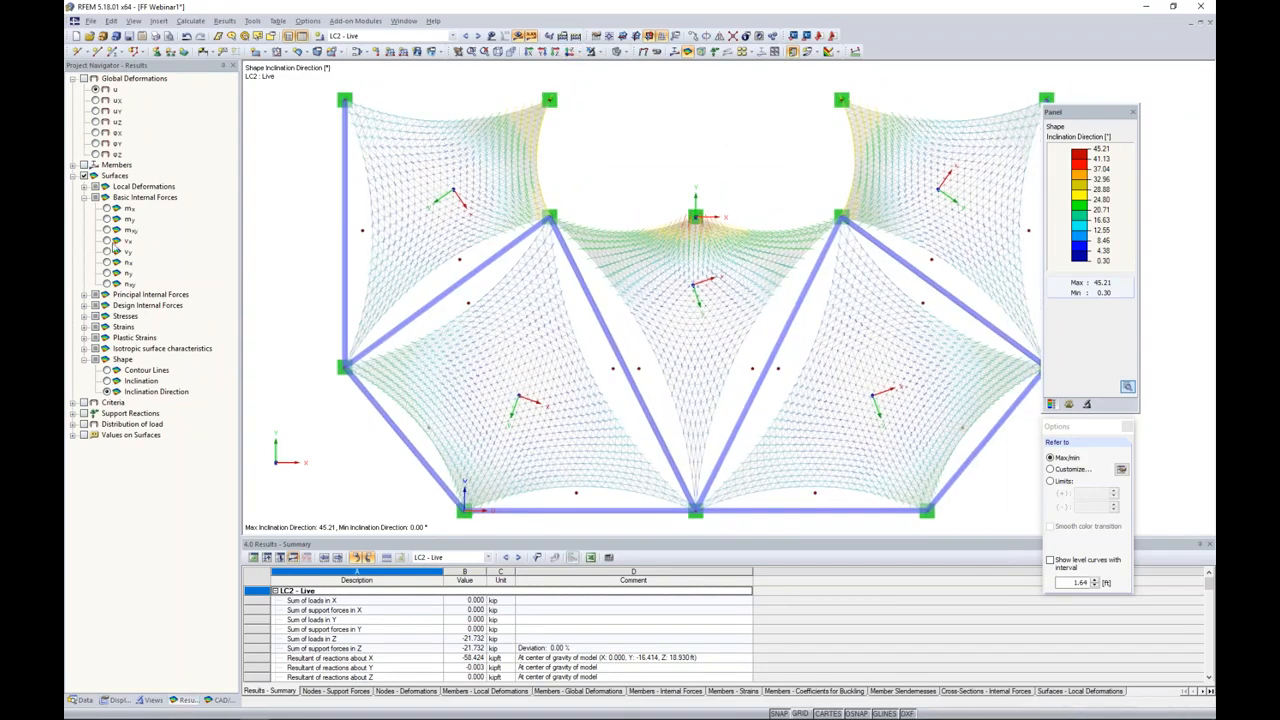
click(84, 295)
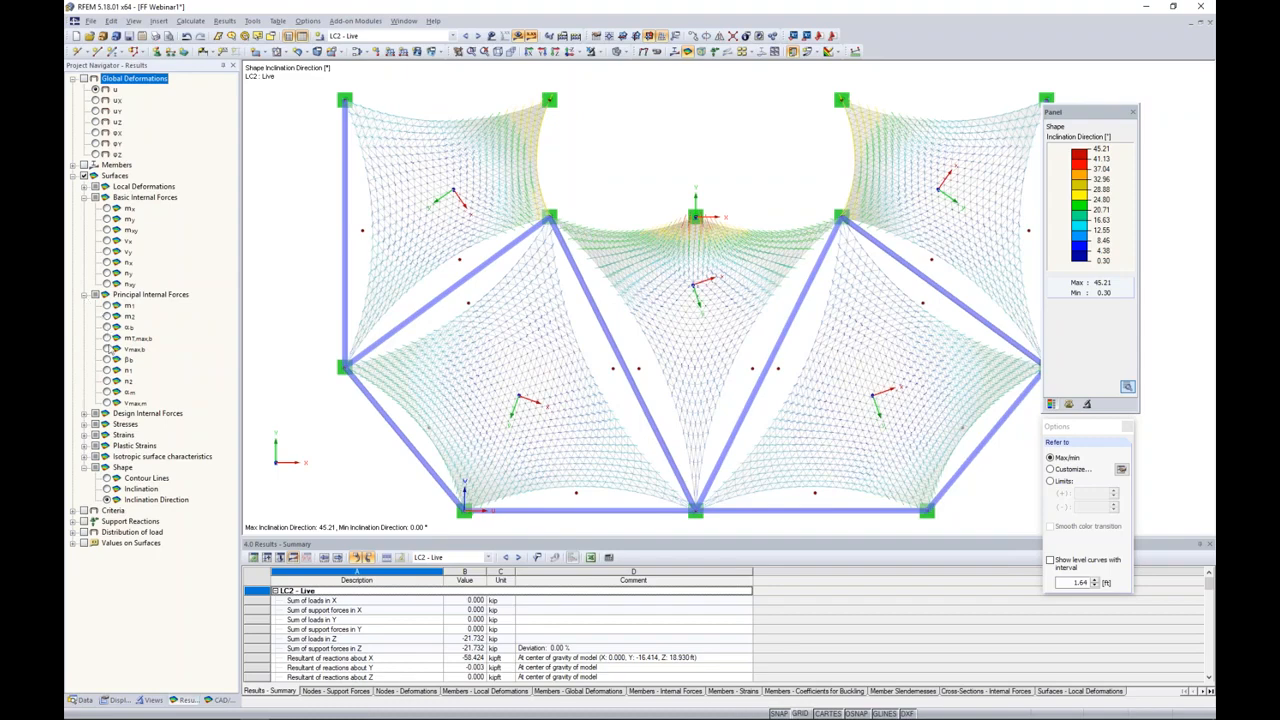
click(106, 392)
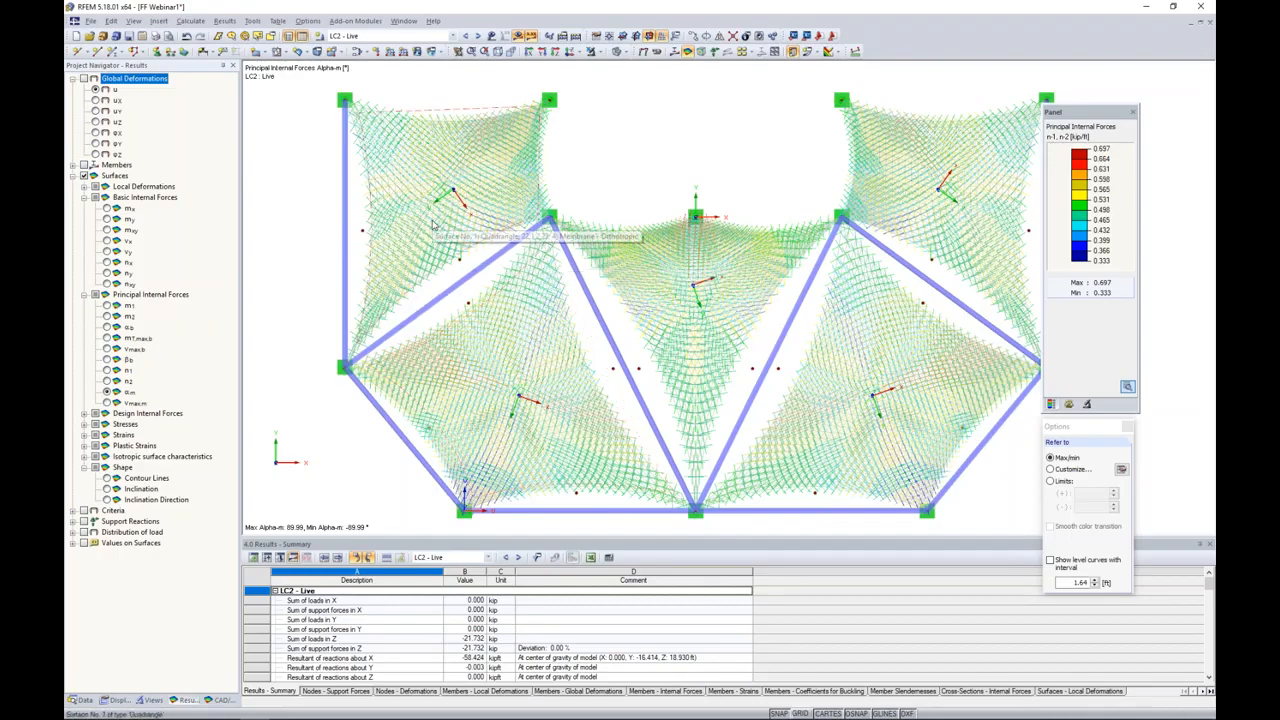
Step: Examine the alpha-m principal force directions against the local axes across the membrane surfaces, including their corners
scroll(433, 226, up, 2)
middle_drag(435, 222, 437, 293)
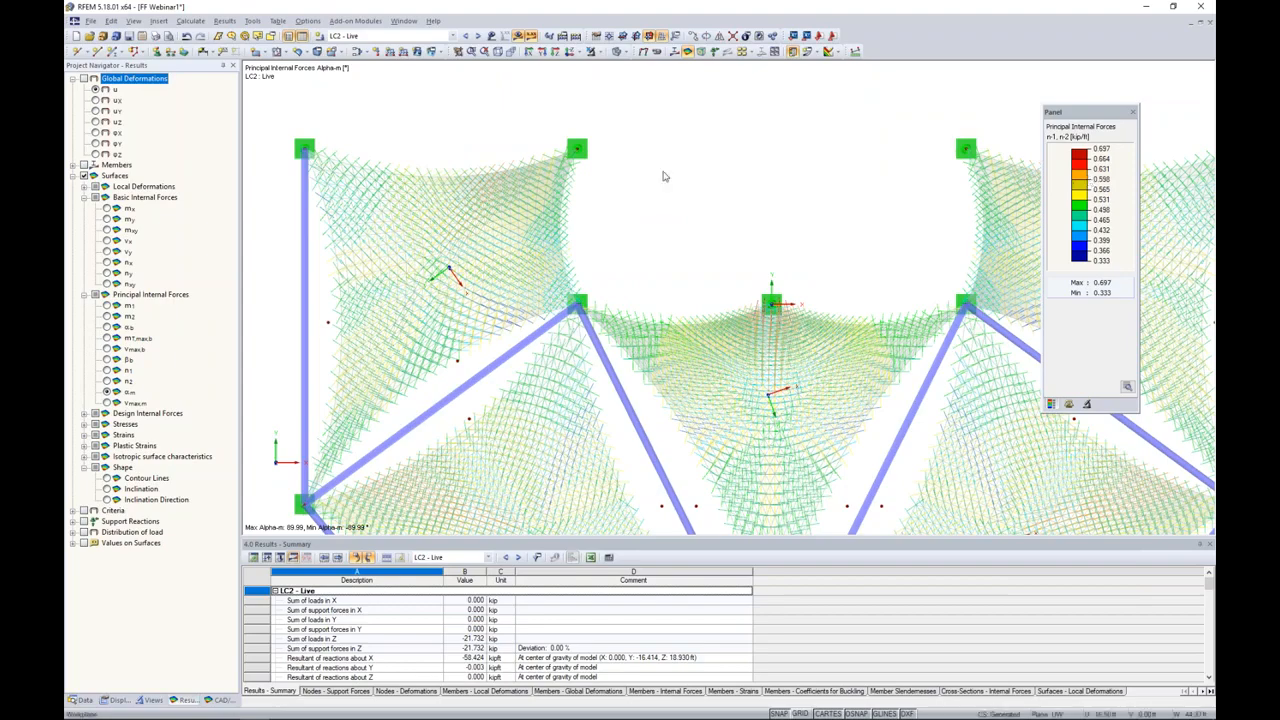
scroll(480, 197, down, 2)
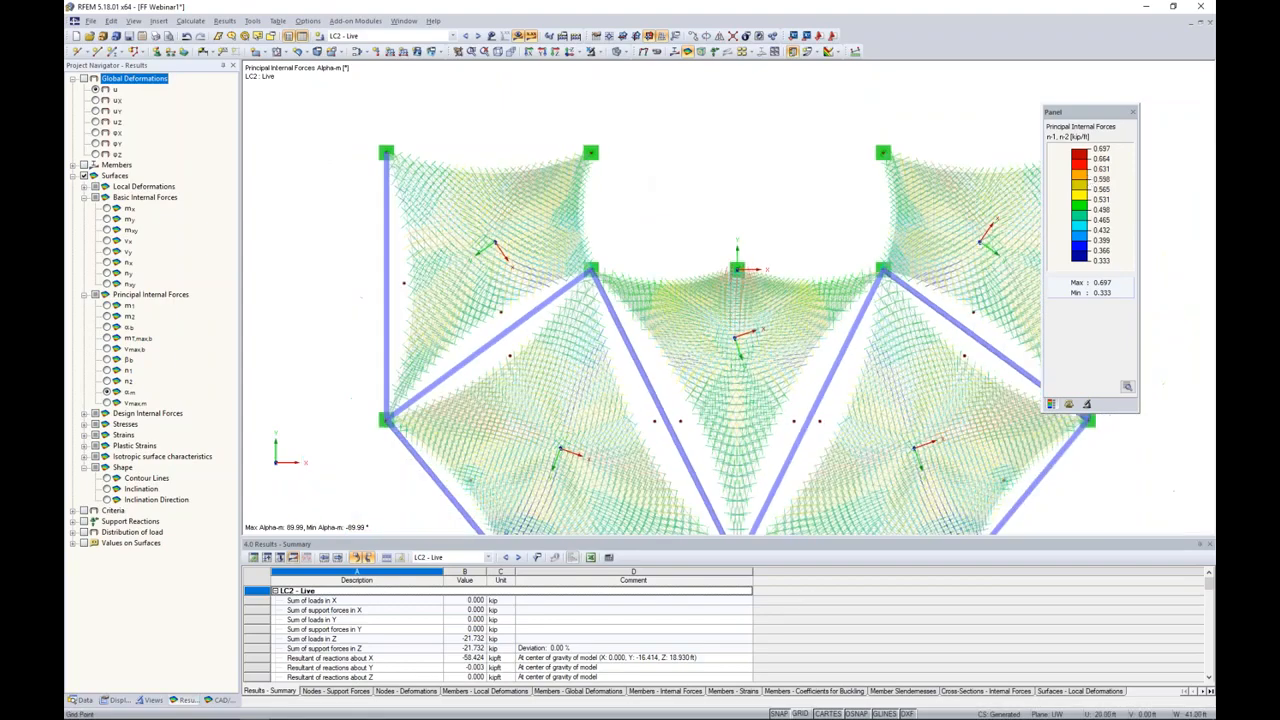
scroll(465, 208, up, 2)
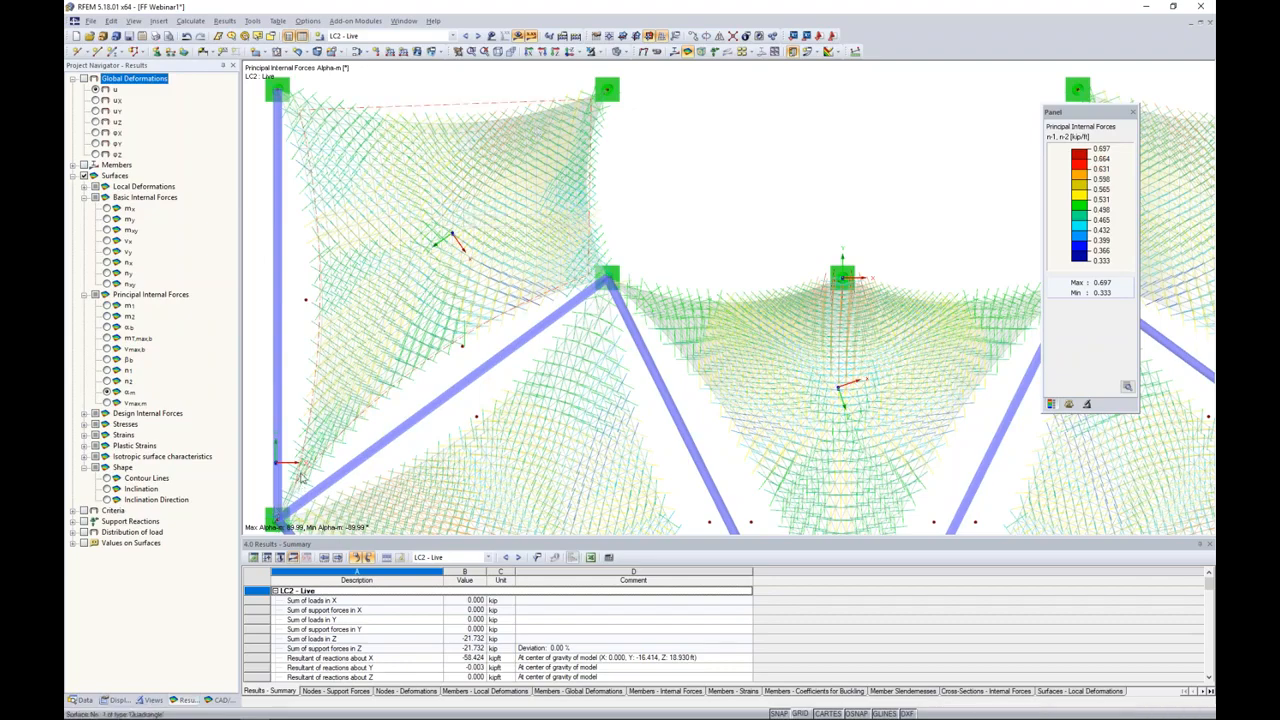
middle_drag(625, 371, 568, 99)
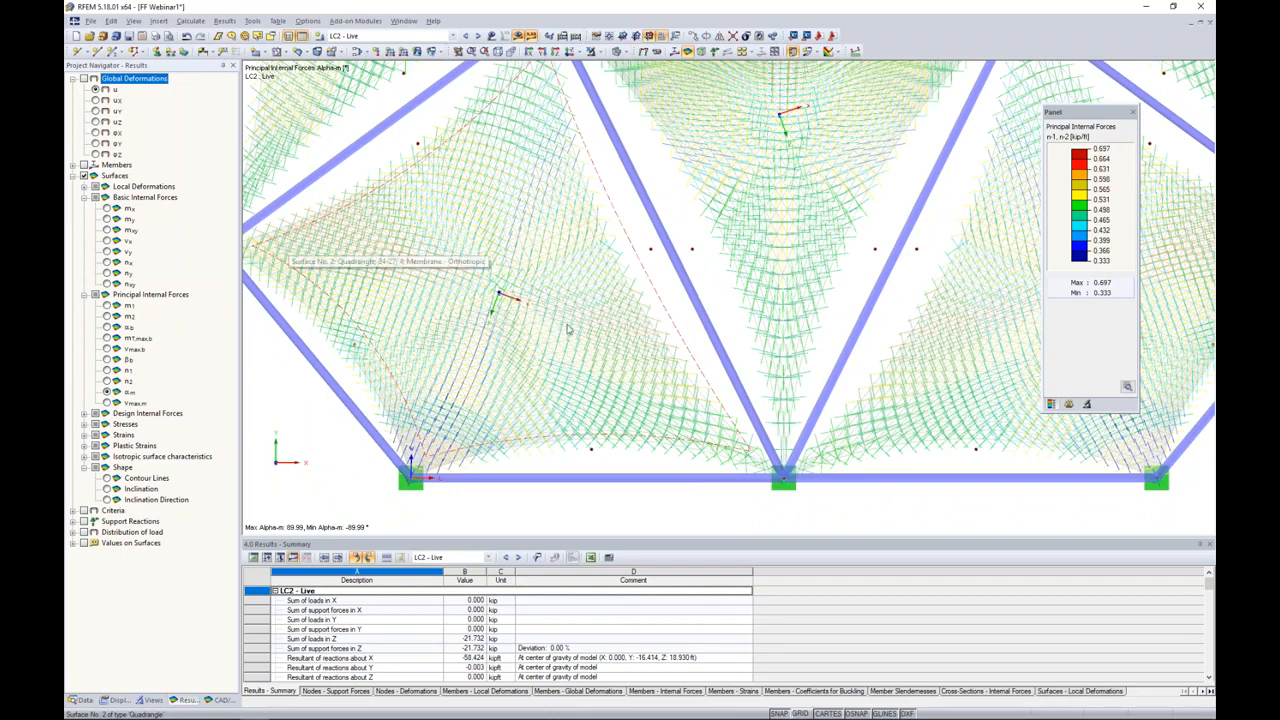
scroll(663, 310, down, 3)
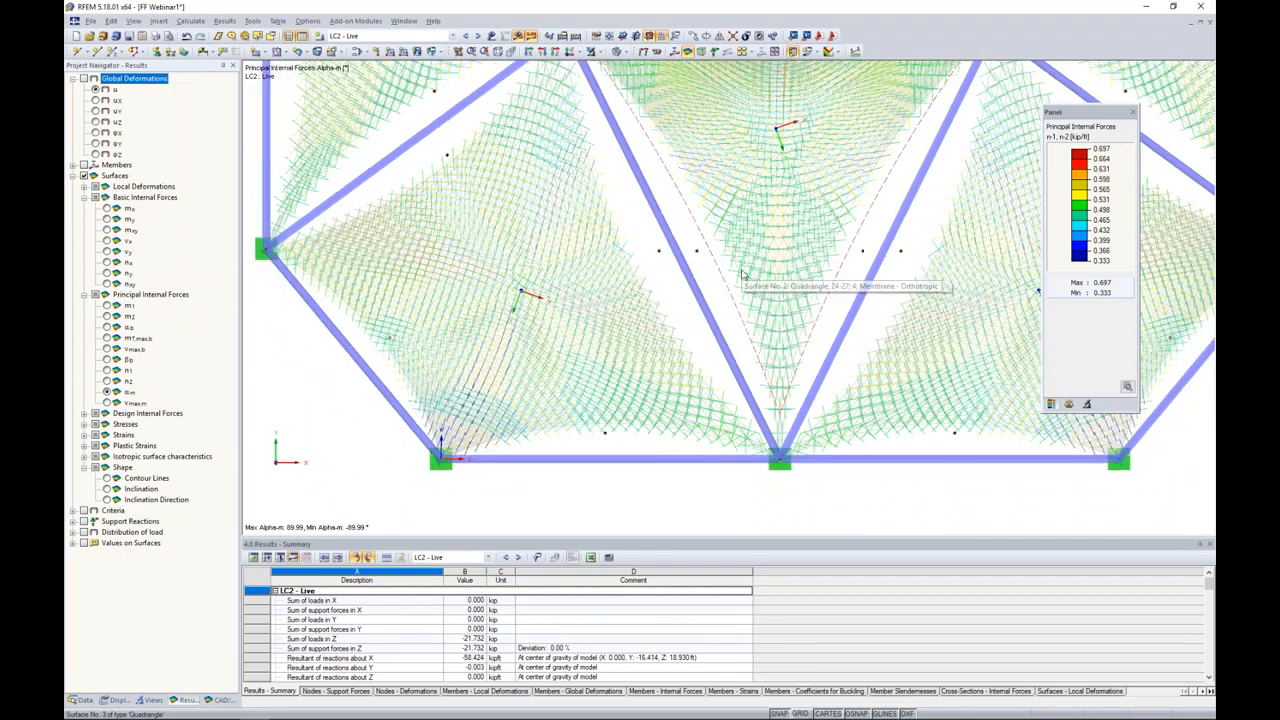
middle_drag(717, 295, 669, 357)
scroll(669, 357, up, 1)
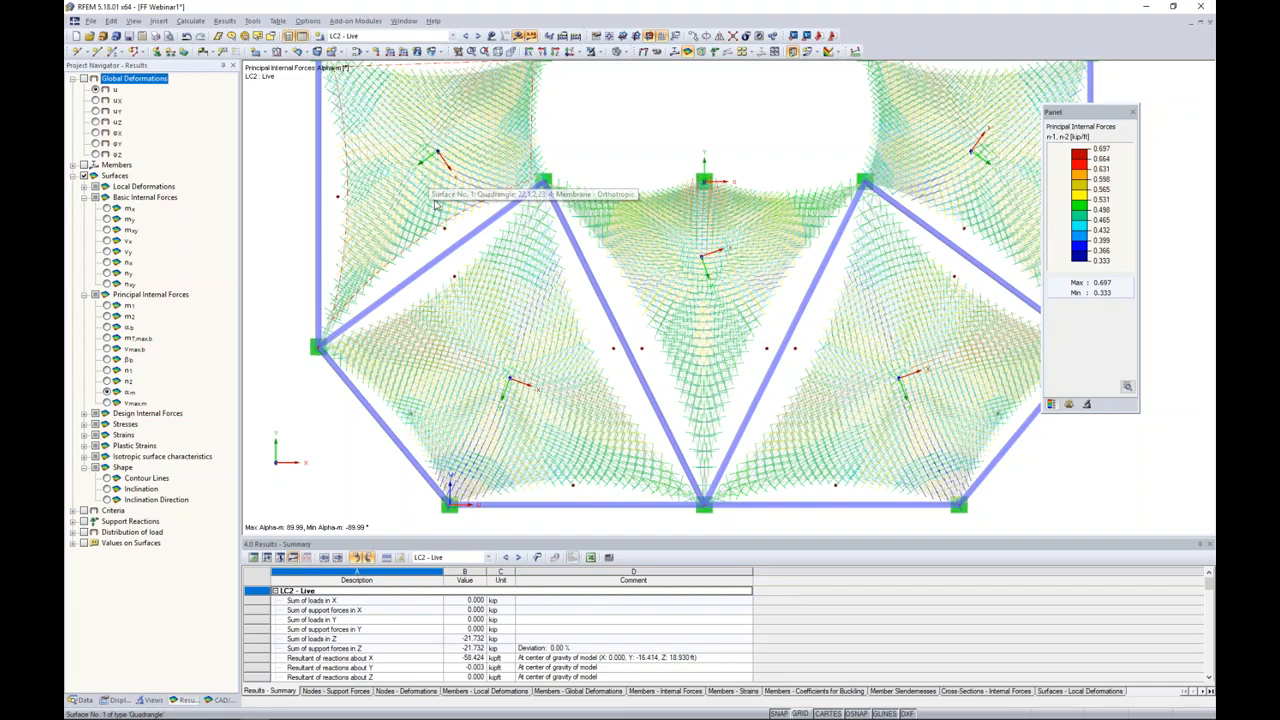
scroll(583, 171, down, 1)
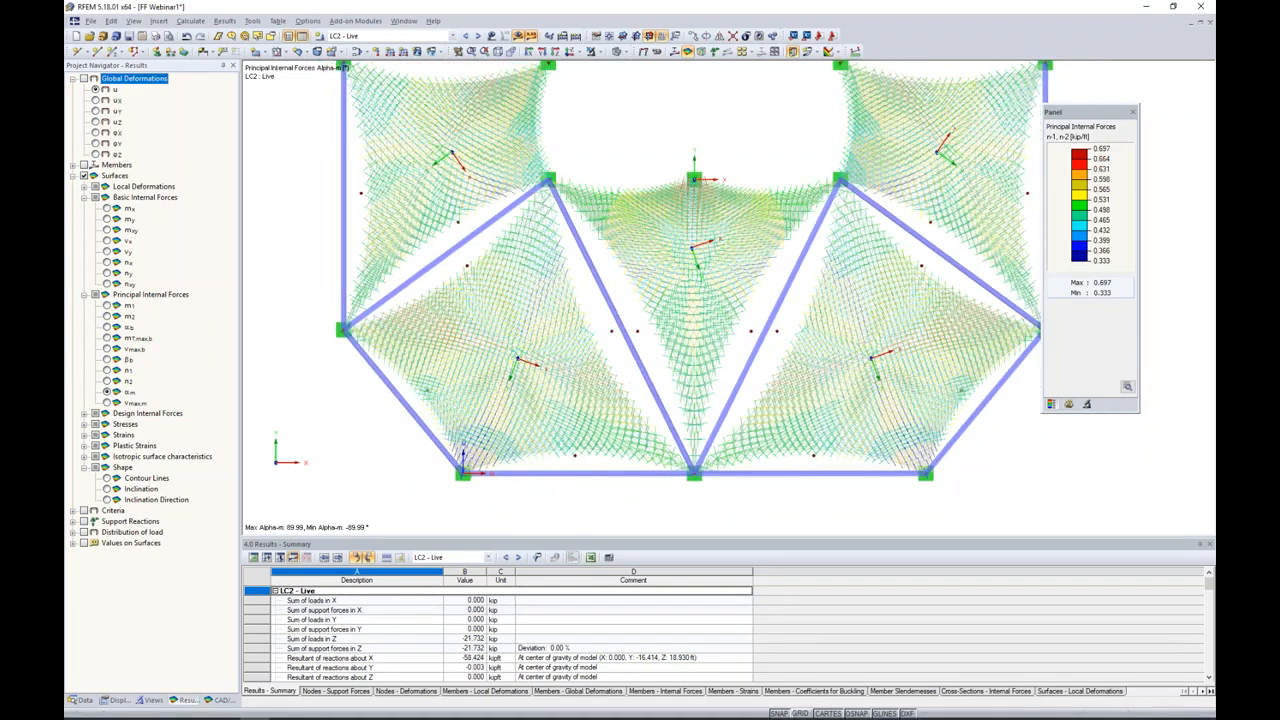
Step: Turn on the work plane grid and set the XY plane as the current work plane, with the membrane roof in plan view
click(800, 713)
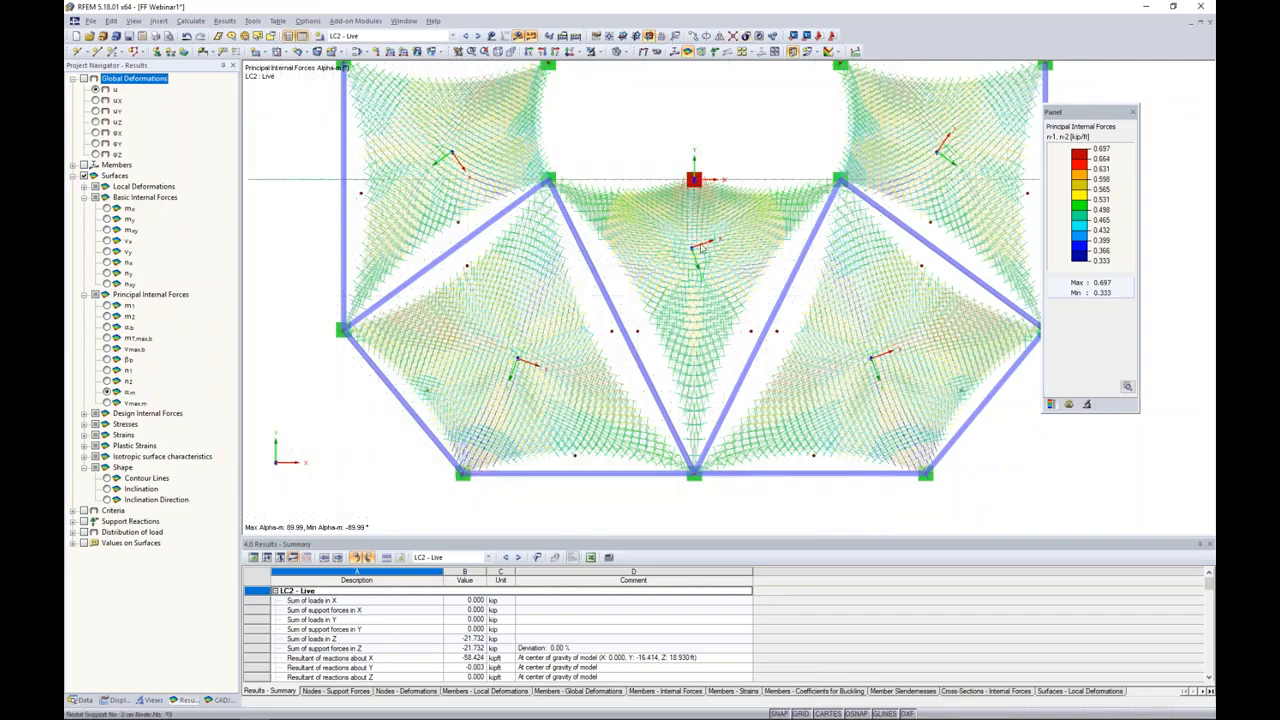
click(648, 36)
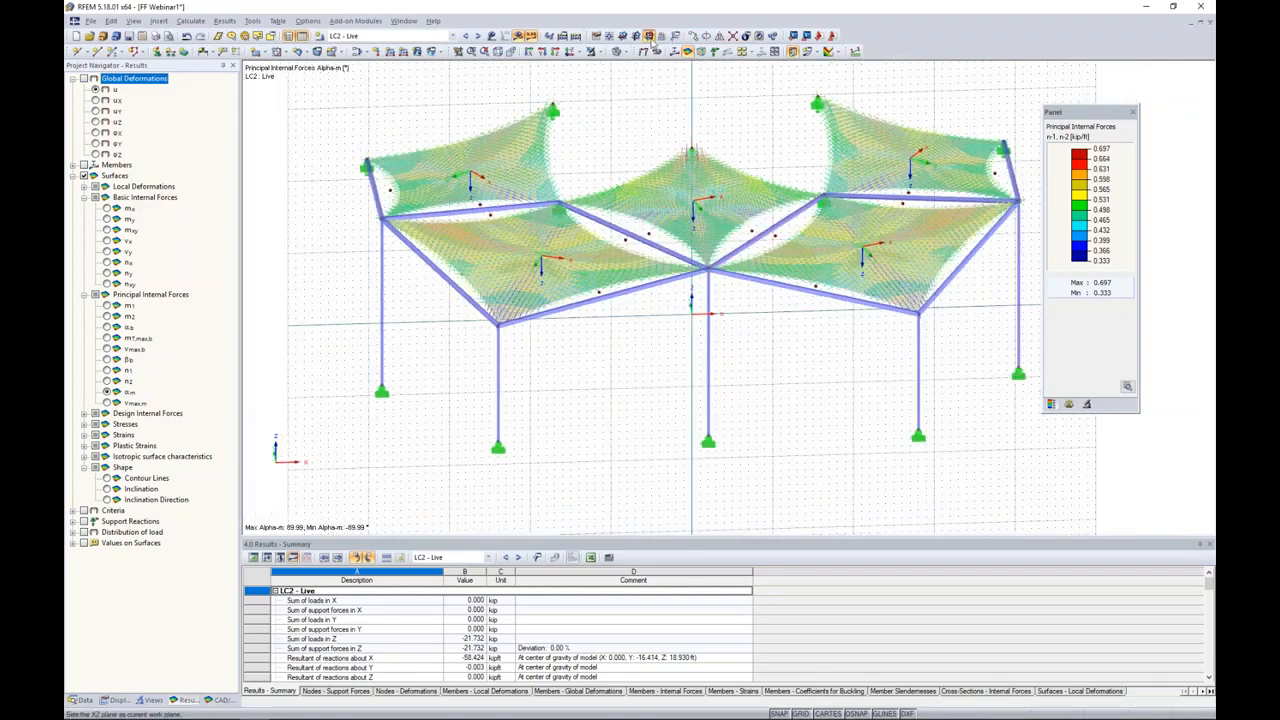
click(622, 37)
ctrl+middle_drag(686, 466, 680, 371)
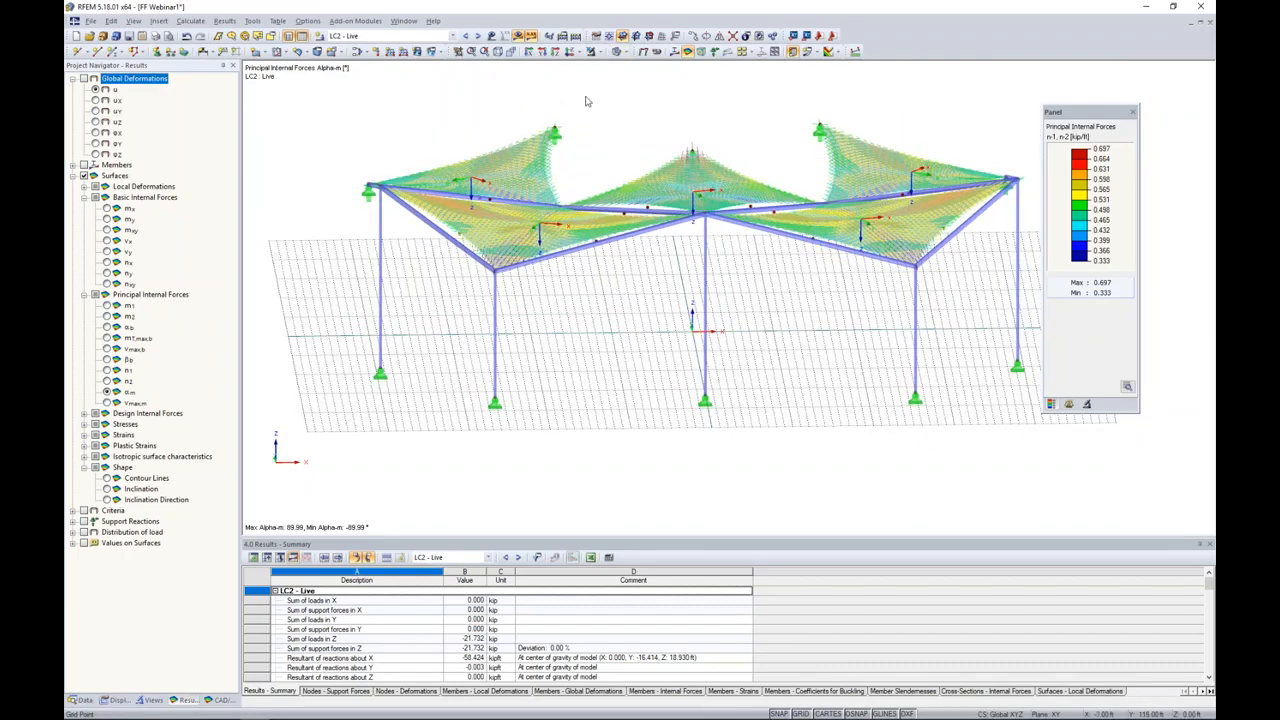
click(573, 51)
middle_drag(737, 182, 703, 180)
drag(1064, 113, 1084, 112)
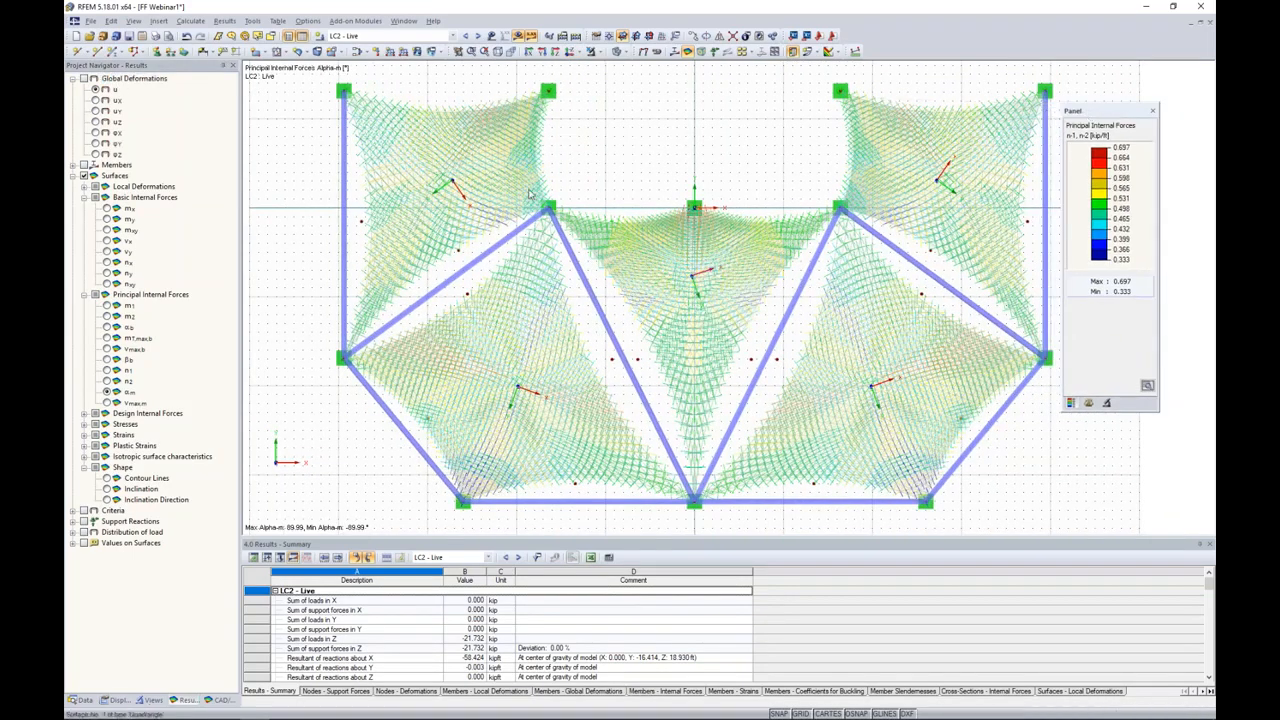
scroll(531, 195, up, 2)
scroll(645, 214, down, 2)
middle_drag(646, 214, 605, 213)
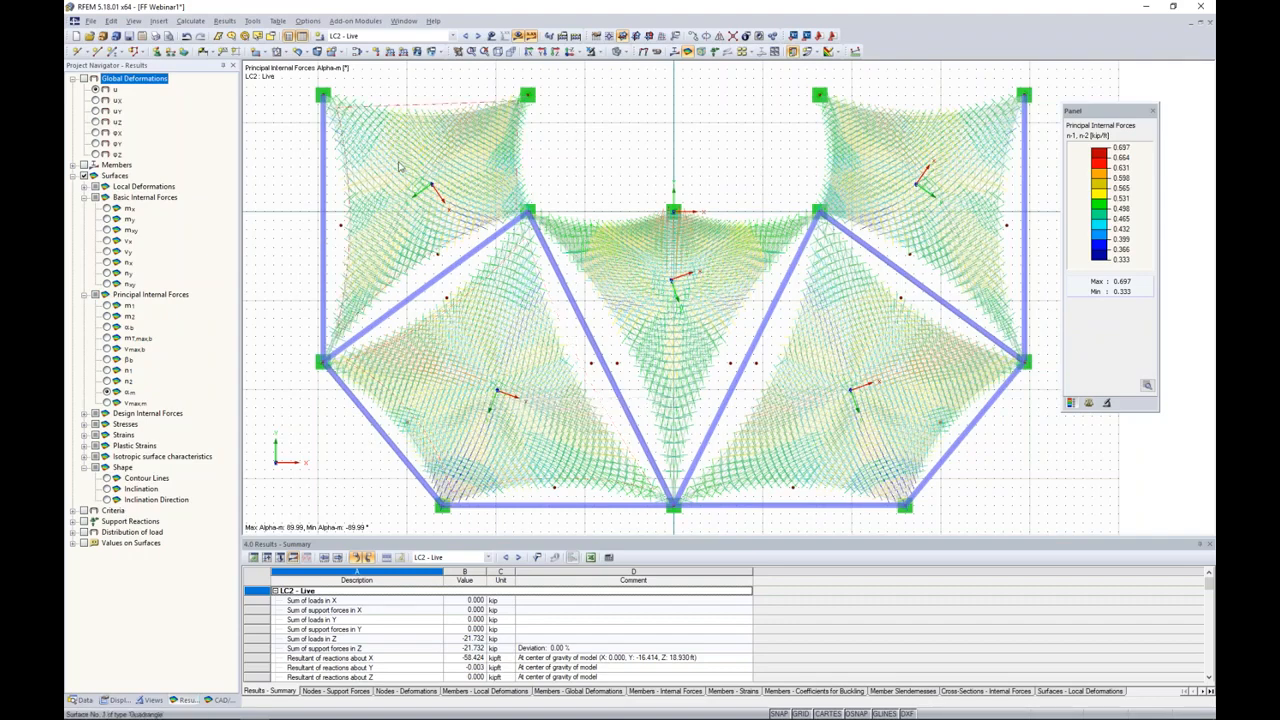
Step: Draw a line from (-24, 9, 0) to (-34, -5, 0) ft beneath surface 1, accepting the deletion of all results
click(97, 51)
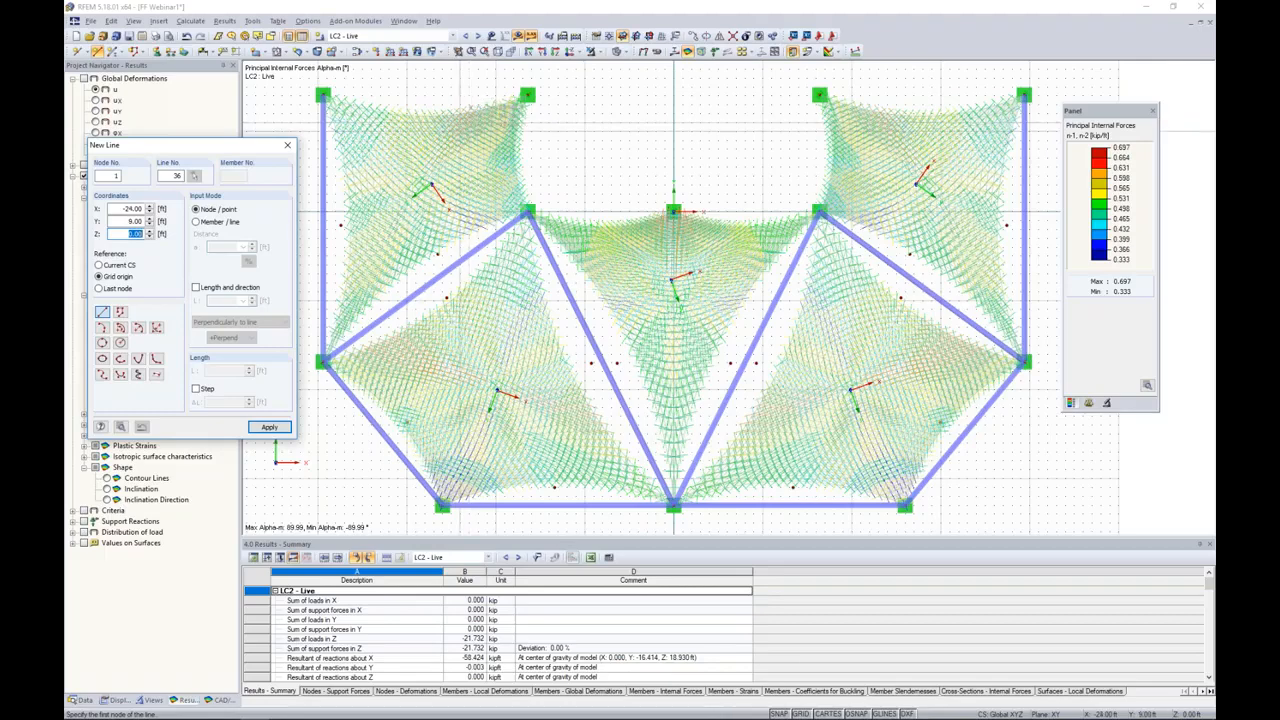
click(460, 131)
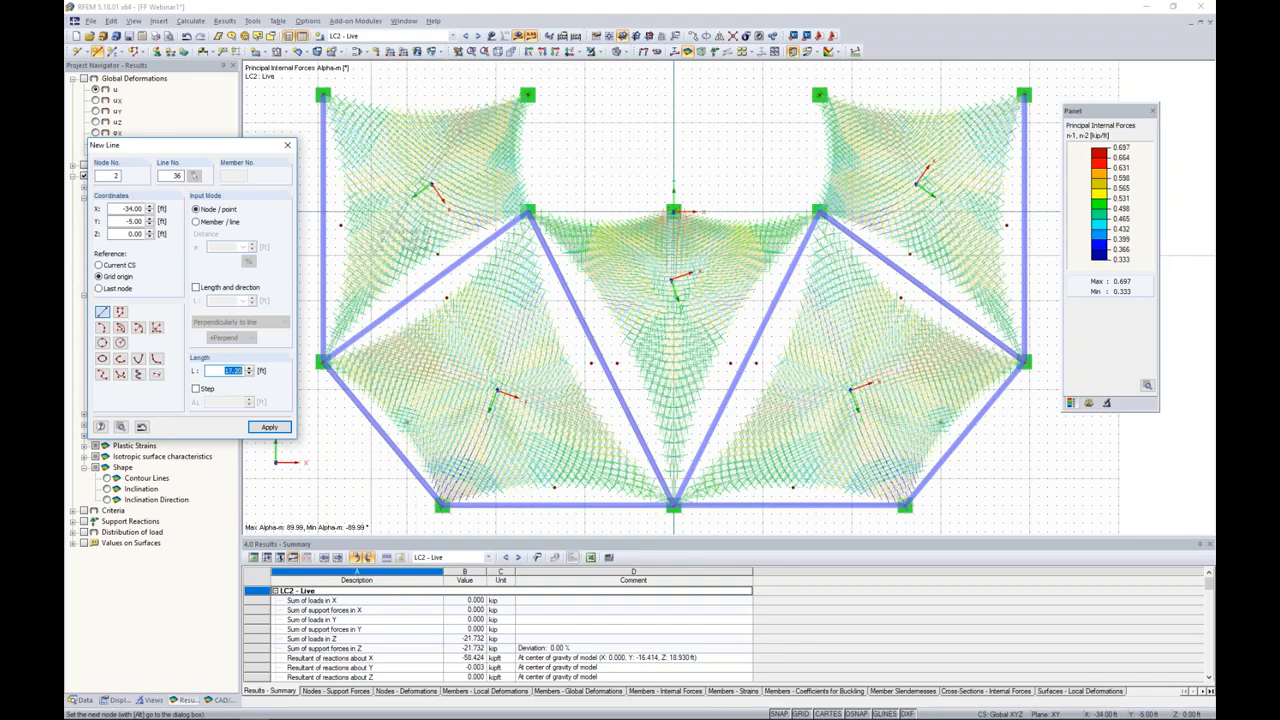
click(371, 256)
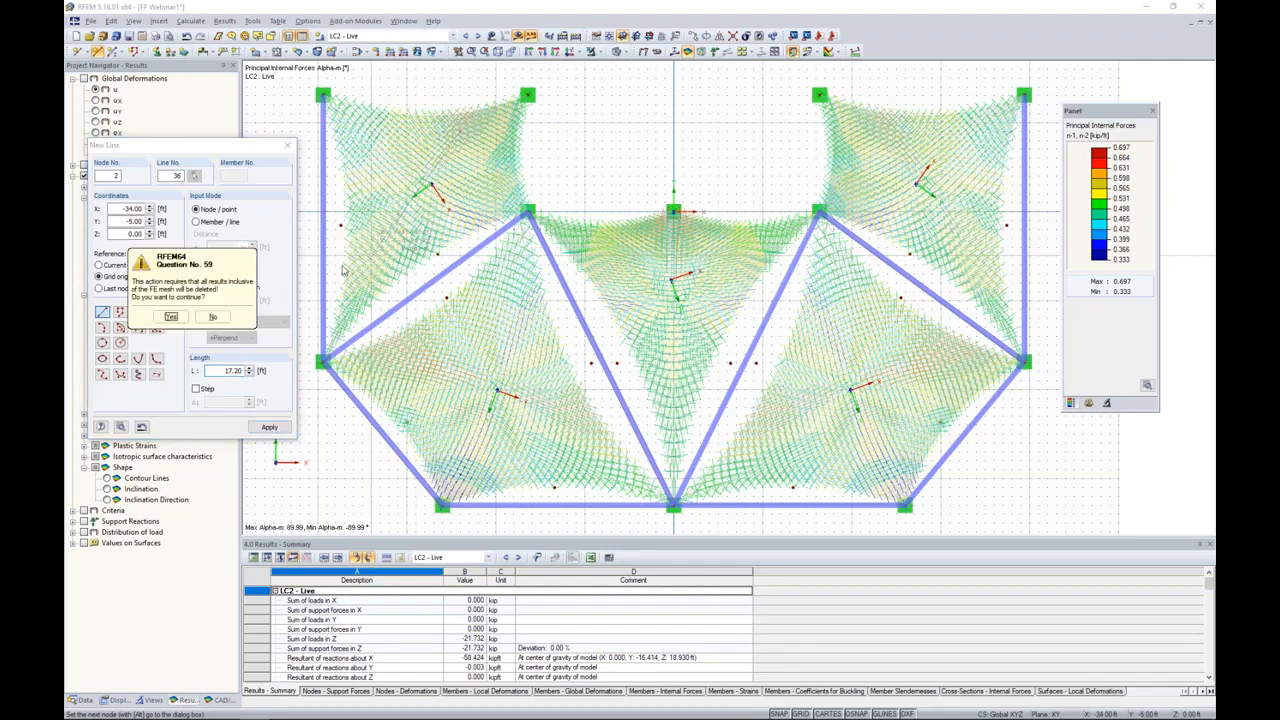
click(171, 316)
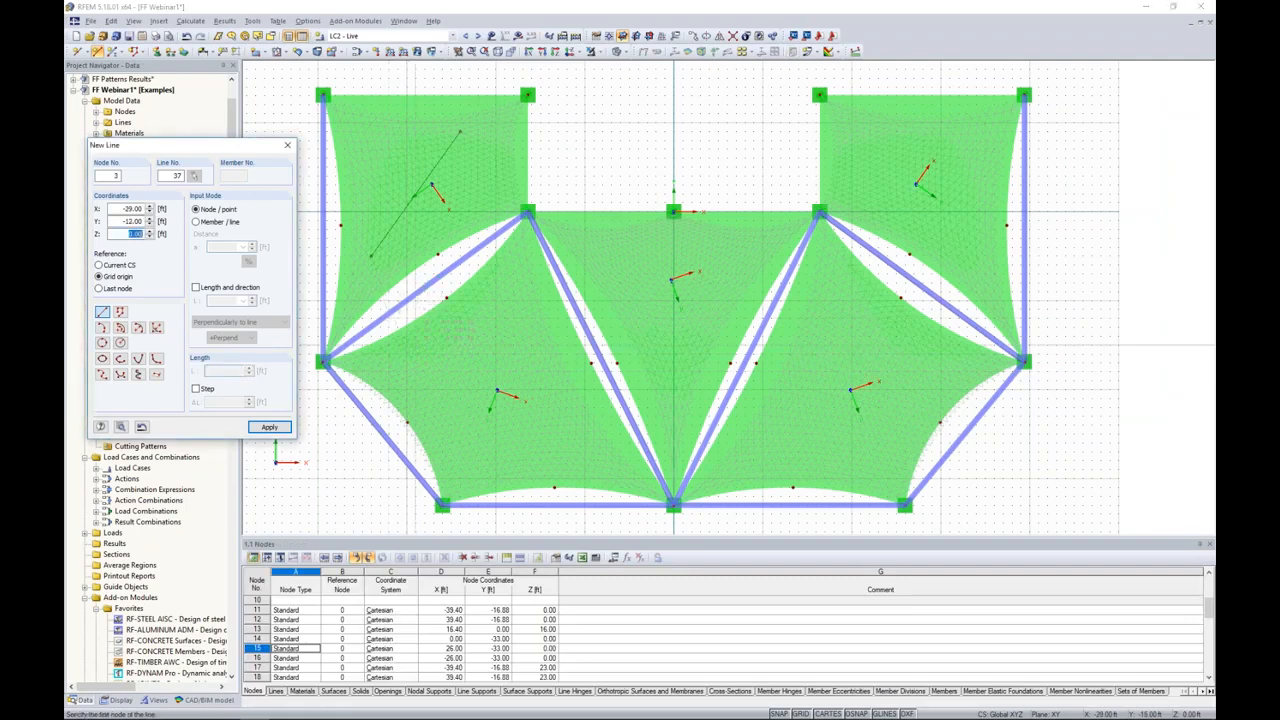
Step: Draw a slanted line across surface 2 in plan and a line along the roof's symmetry axis within surface 3
click(411, 371)
click(567, 425)
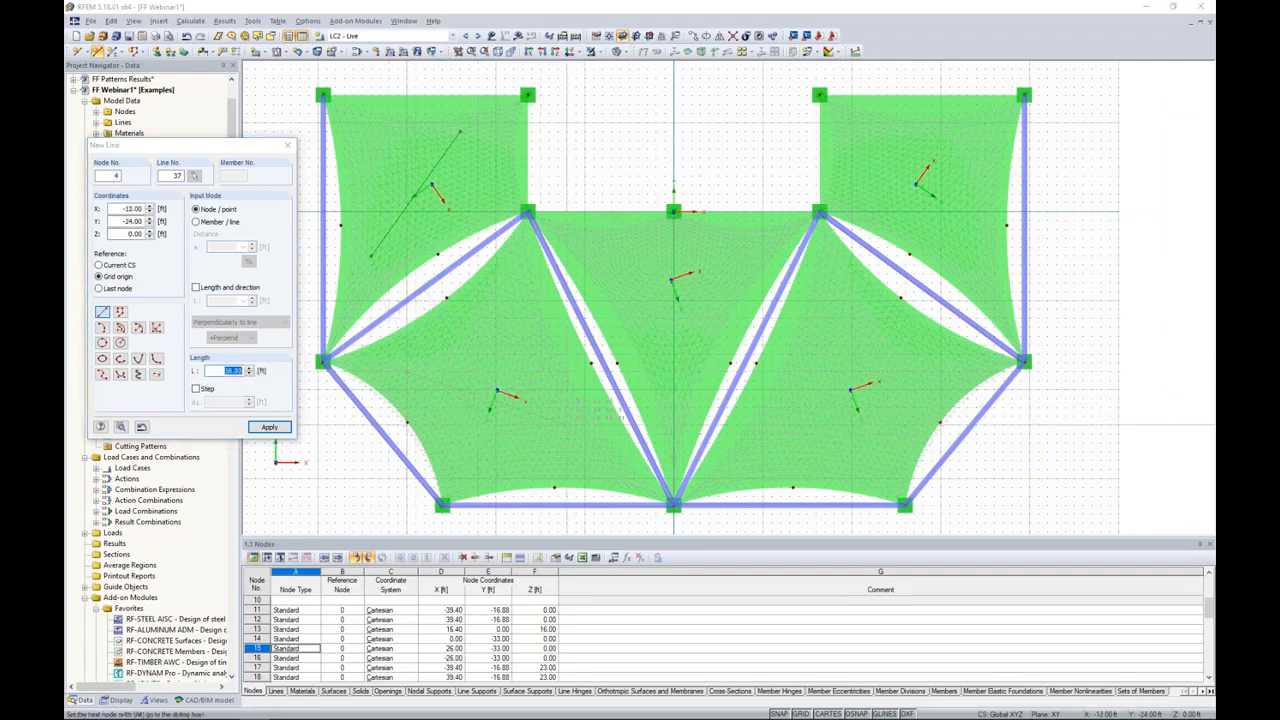
click(674, 273)
click(674, 389)
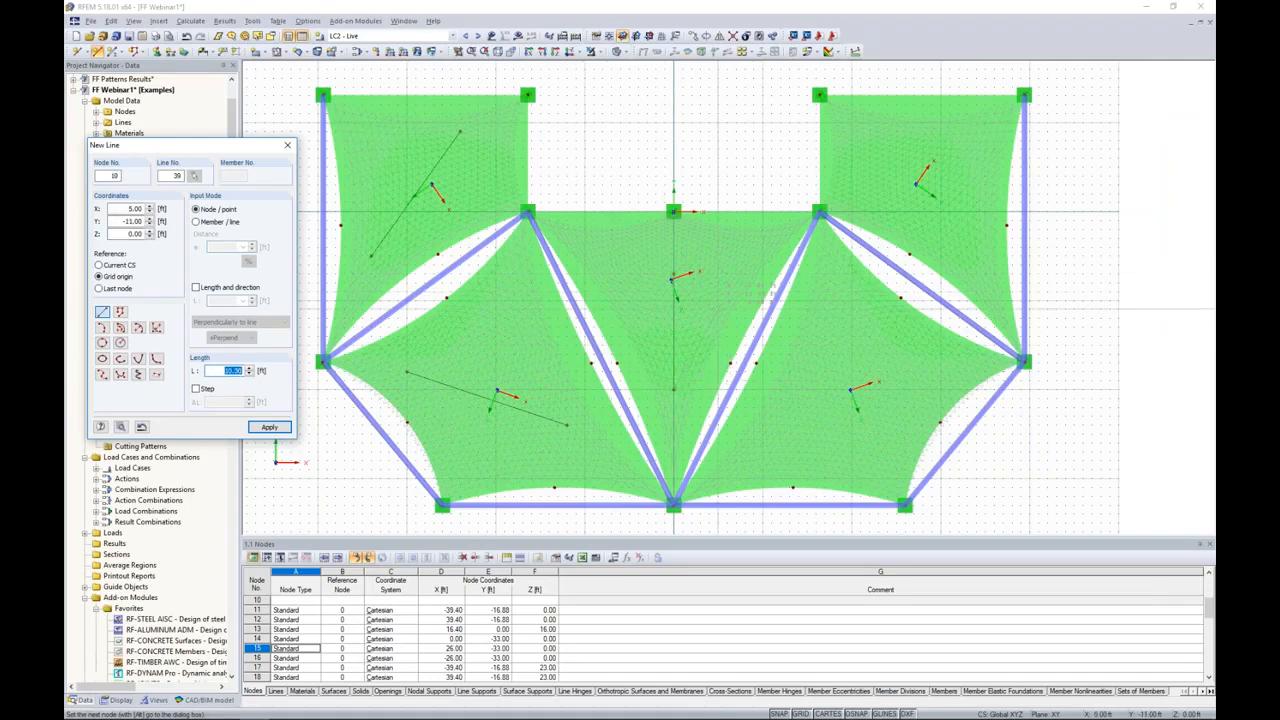
key(Escape)
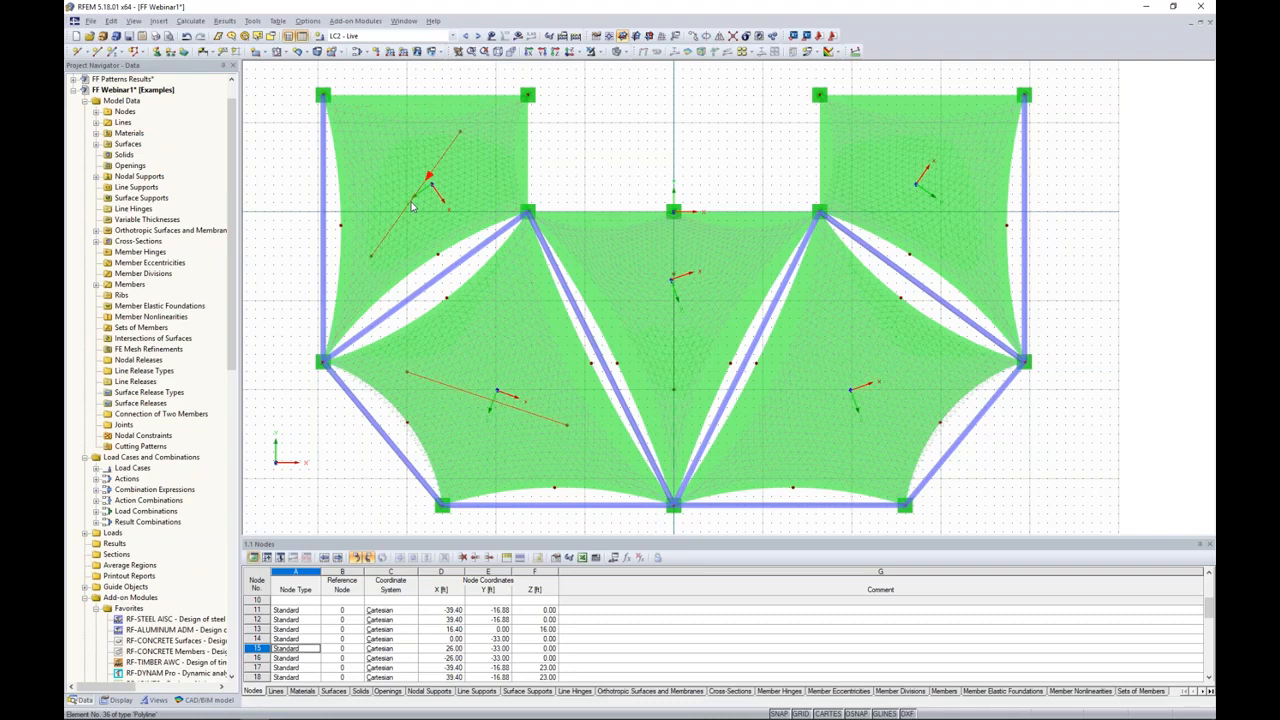
Step: Mirror copies of the lines under surfaces 1 and 2 about the global Y-Z plane through the roof's centre
click(719, 37)
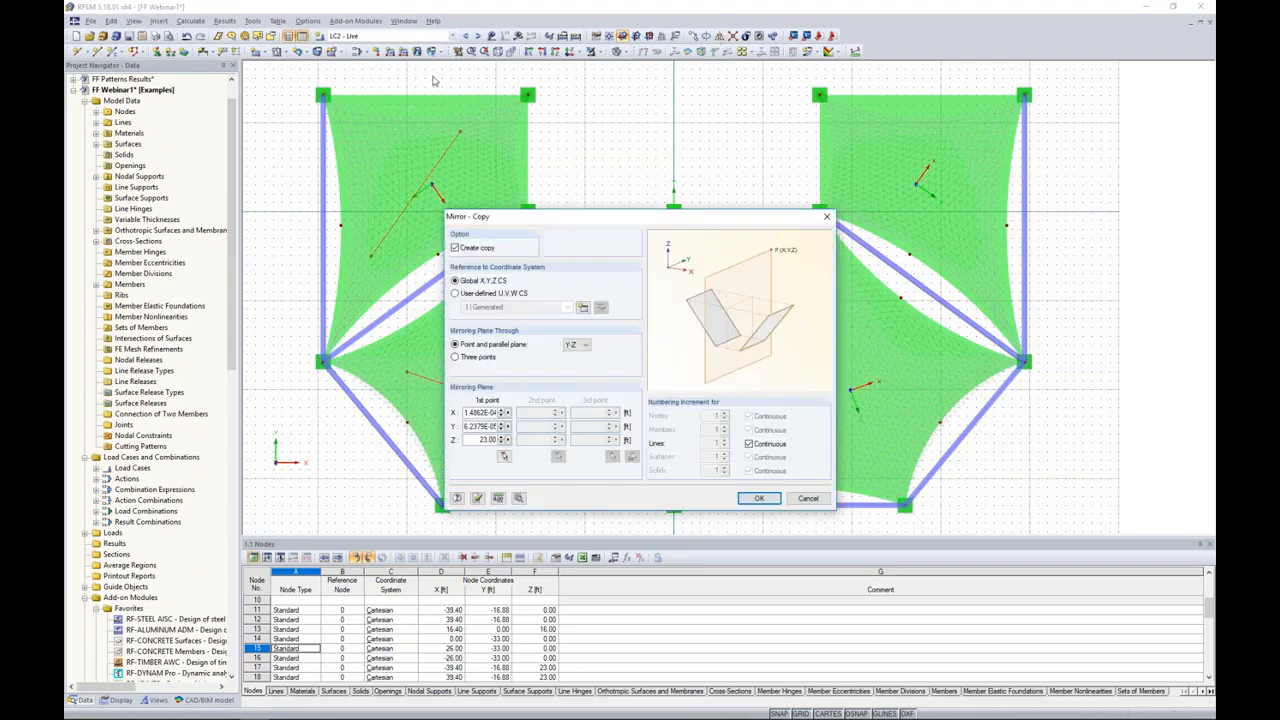
click(756, 498)
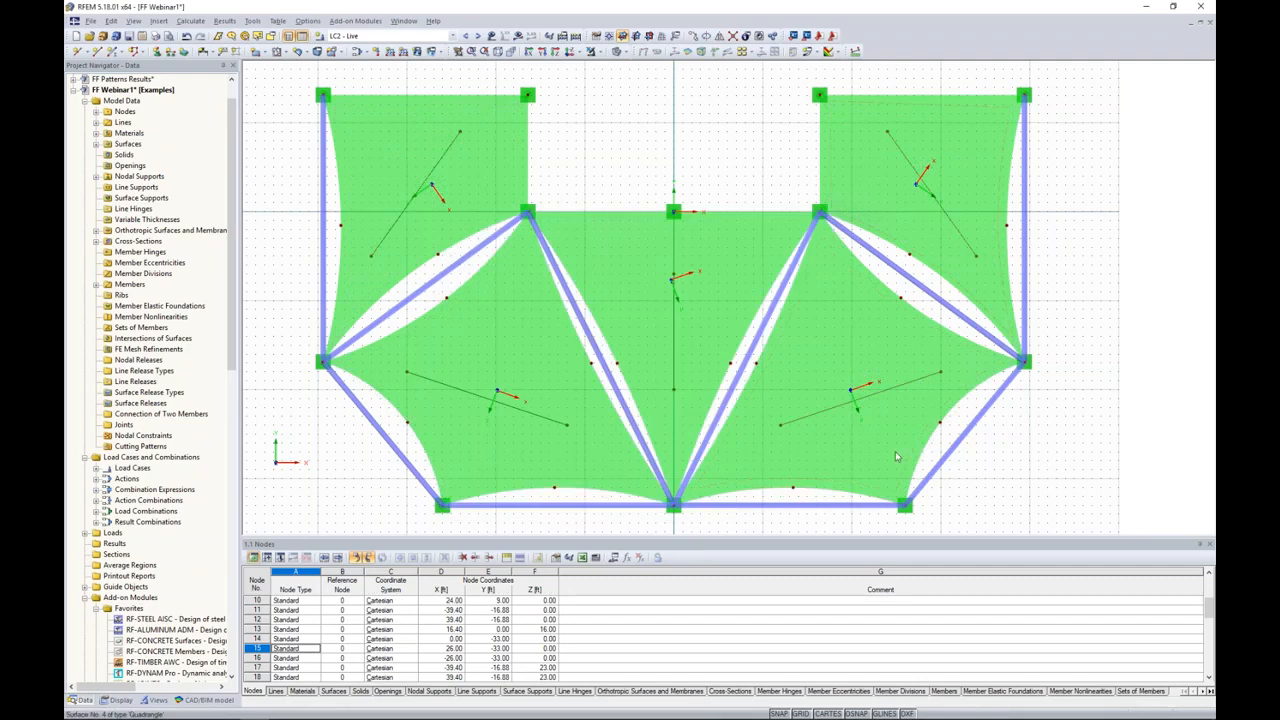
ctrl+middle_drag(706, 460, 785, 125)
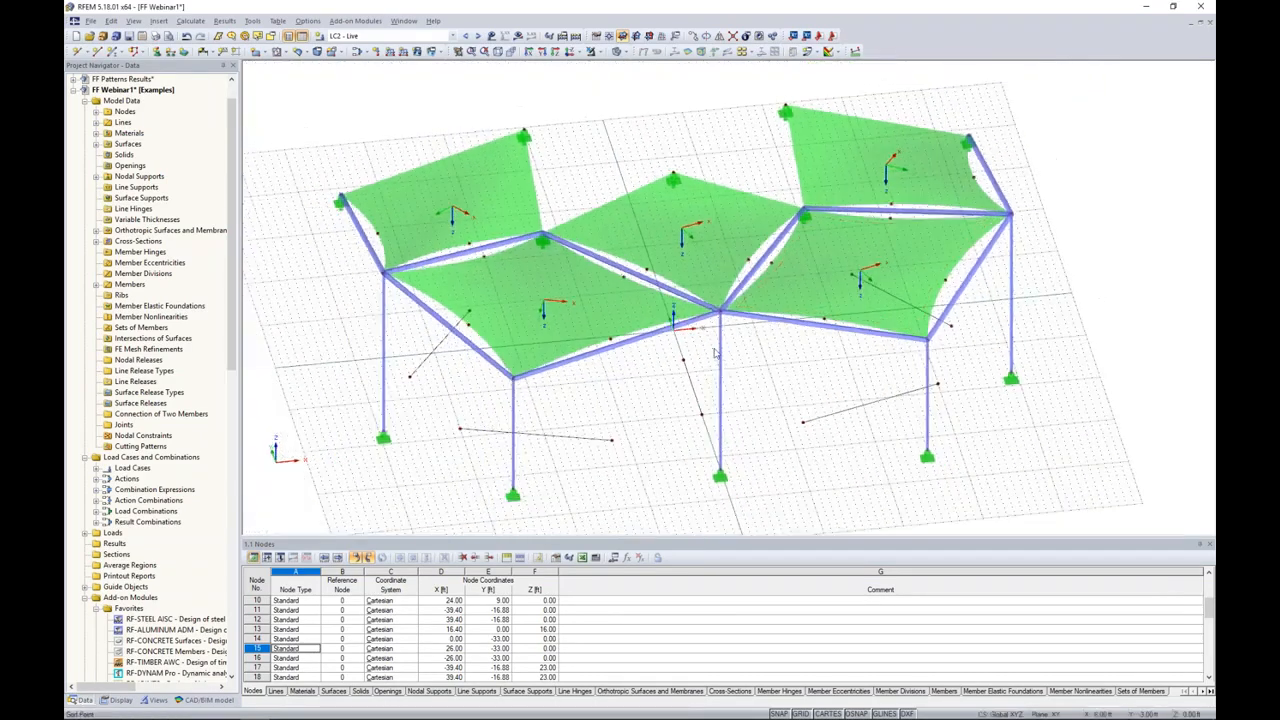
ctrl+middle_drag(714, 354, 775, 270)
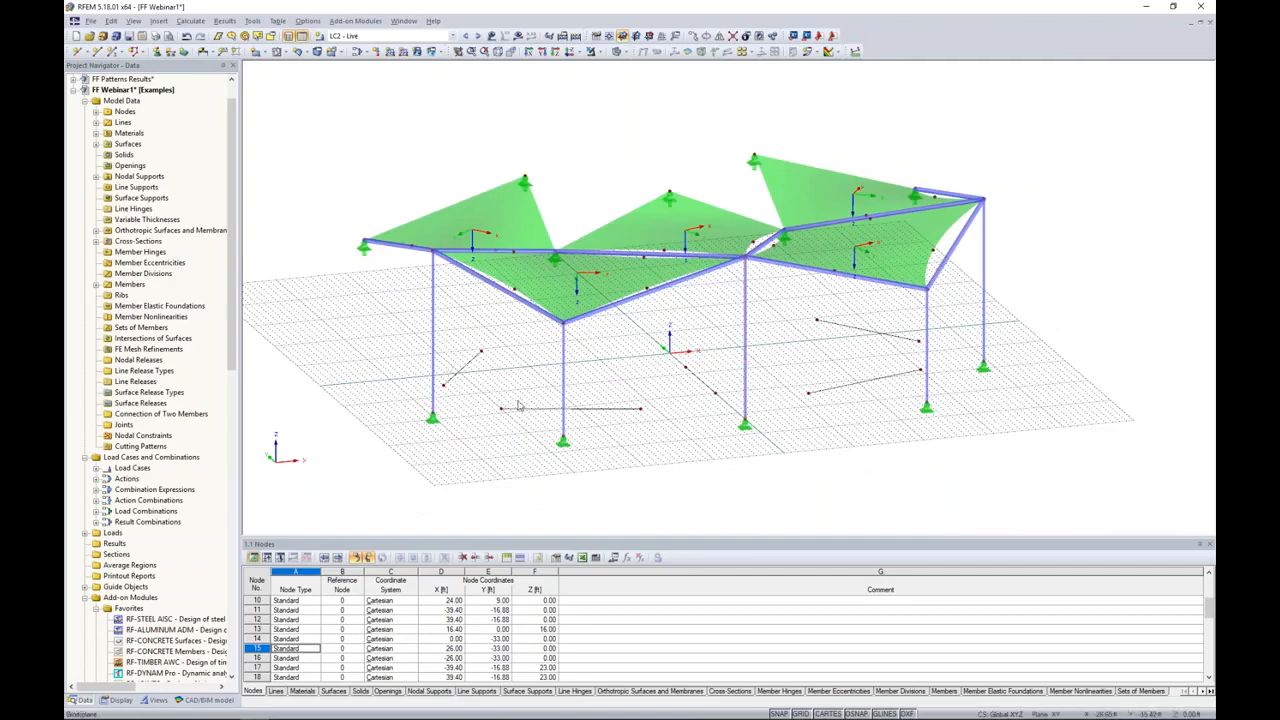
Step: Set the input axes of surface 1 so that its x-axis runs parallel to line 36
click(567, 52)
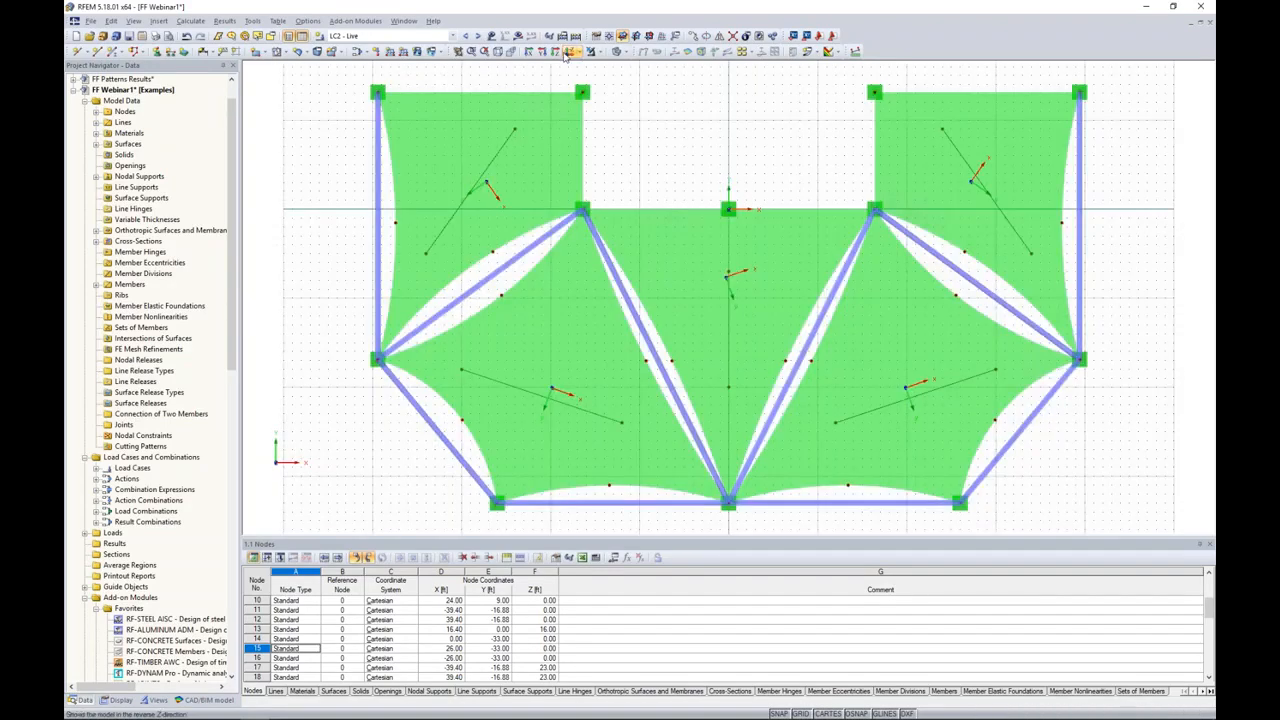
double_click(527, 165)
drag(548, 211, 707, 164)
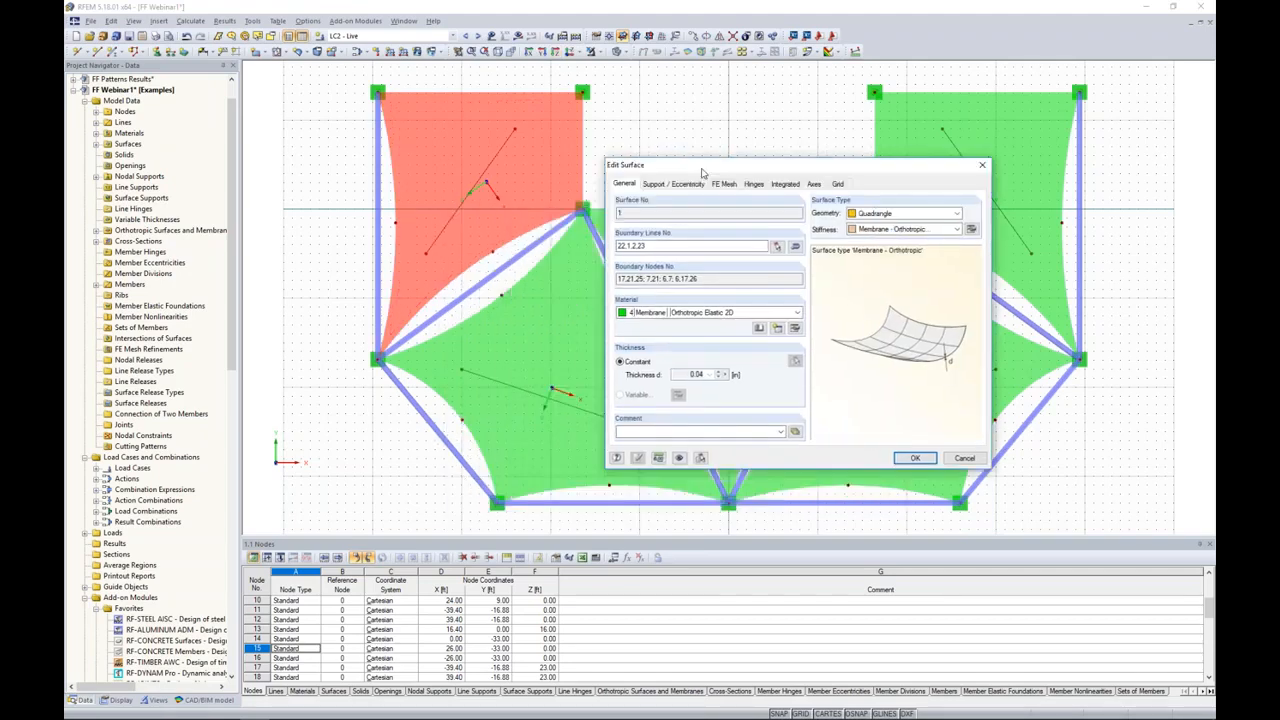
click(815, 184)
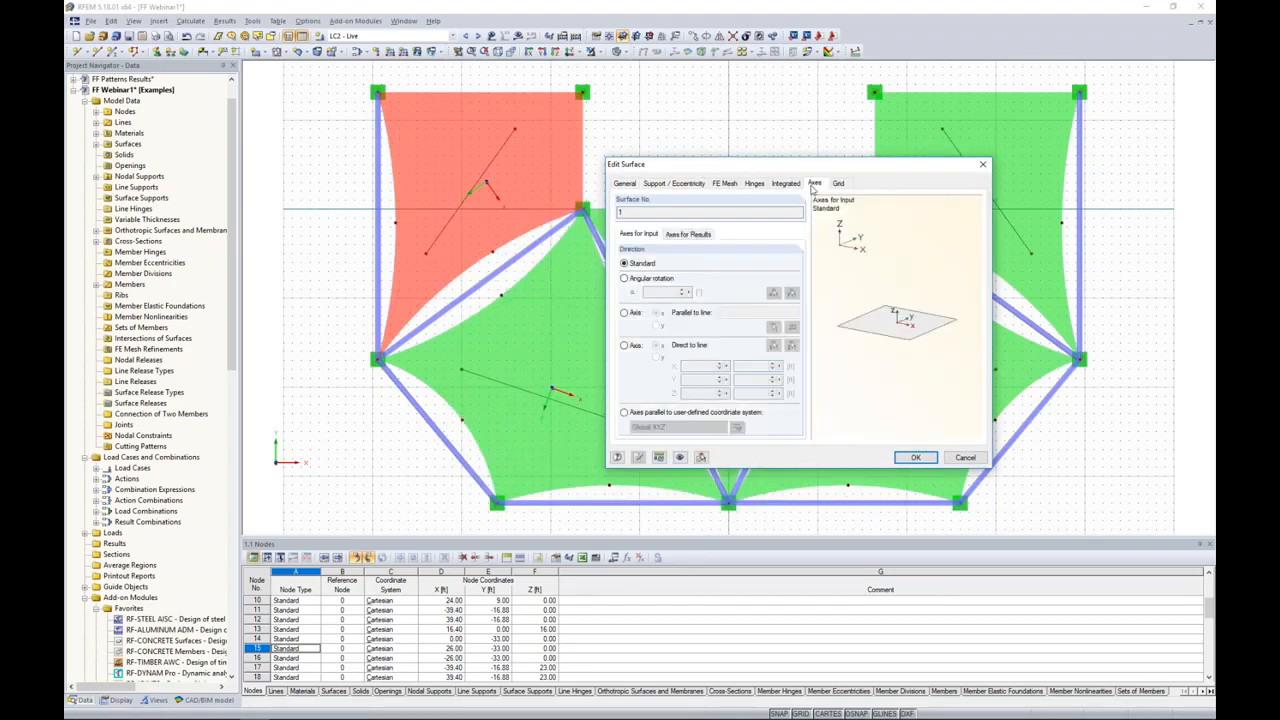
click(624, 312)
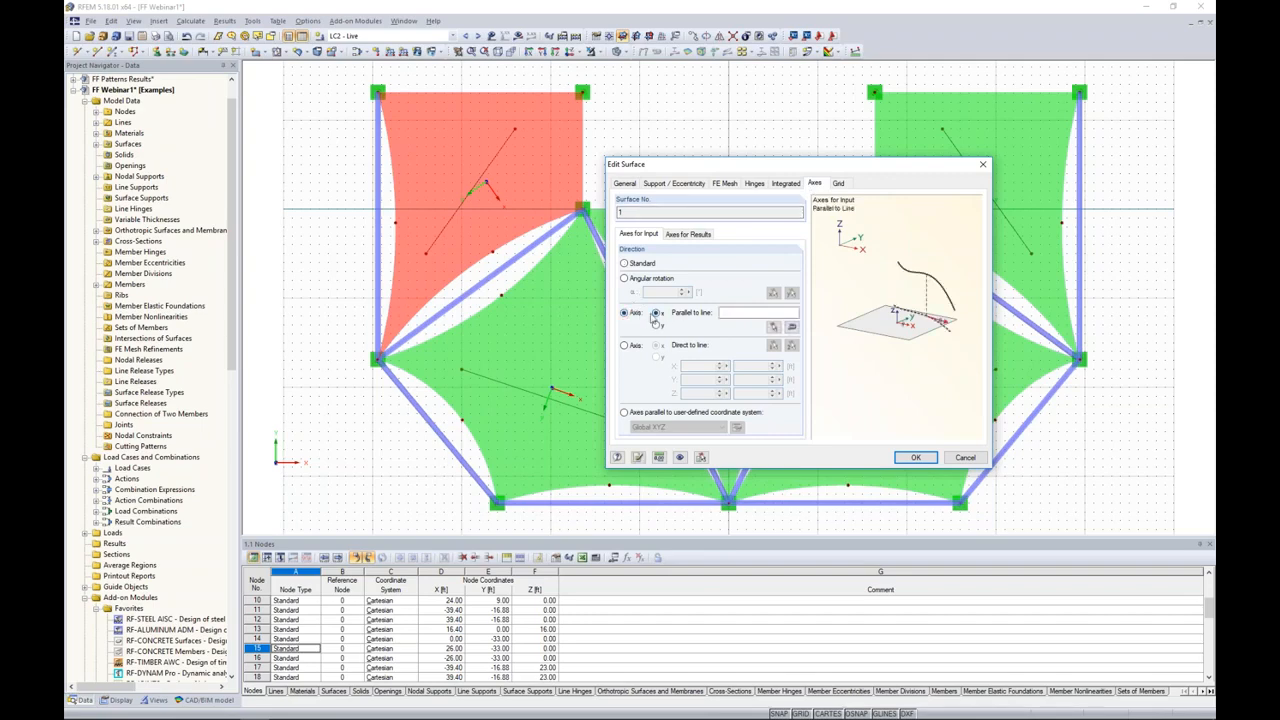
click(747, 313)
click(773, 327)
click(486, 167)
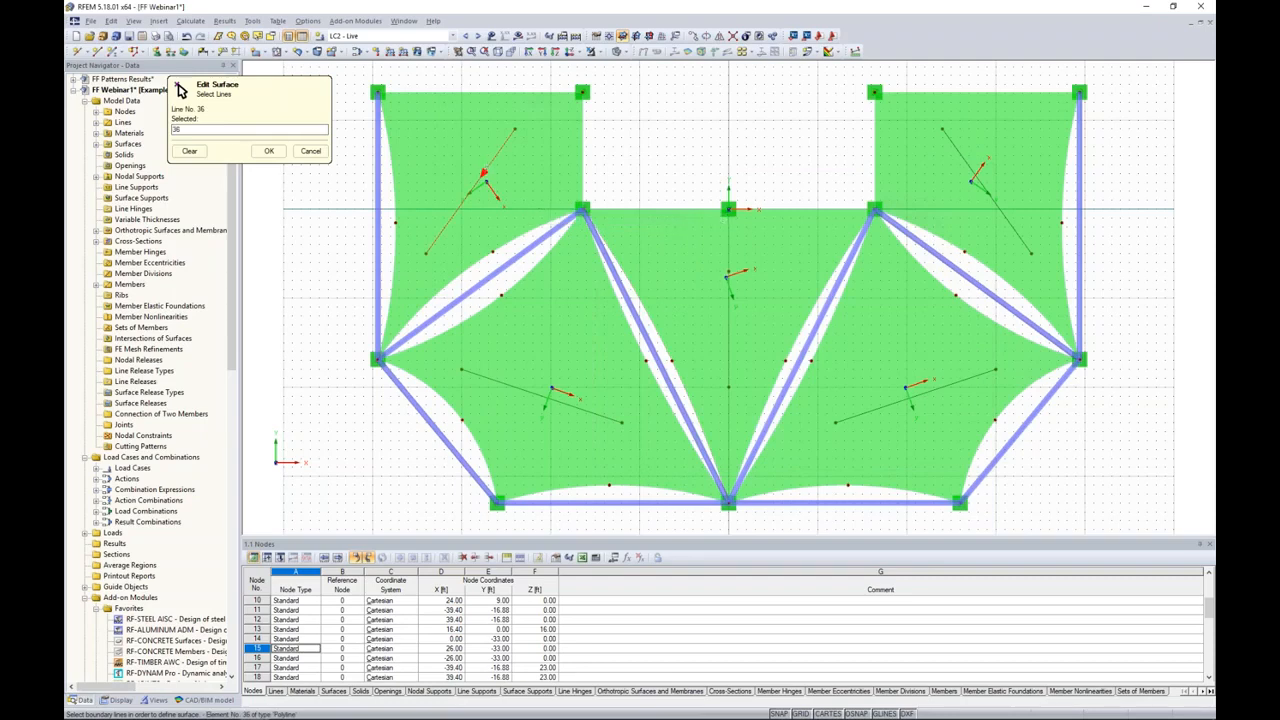
click(269, 151)
click(914, 457)
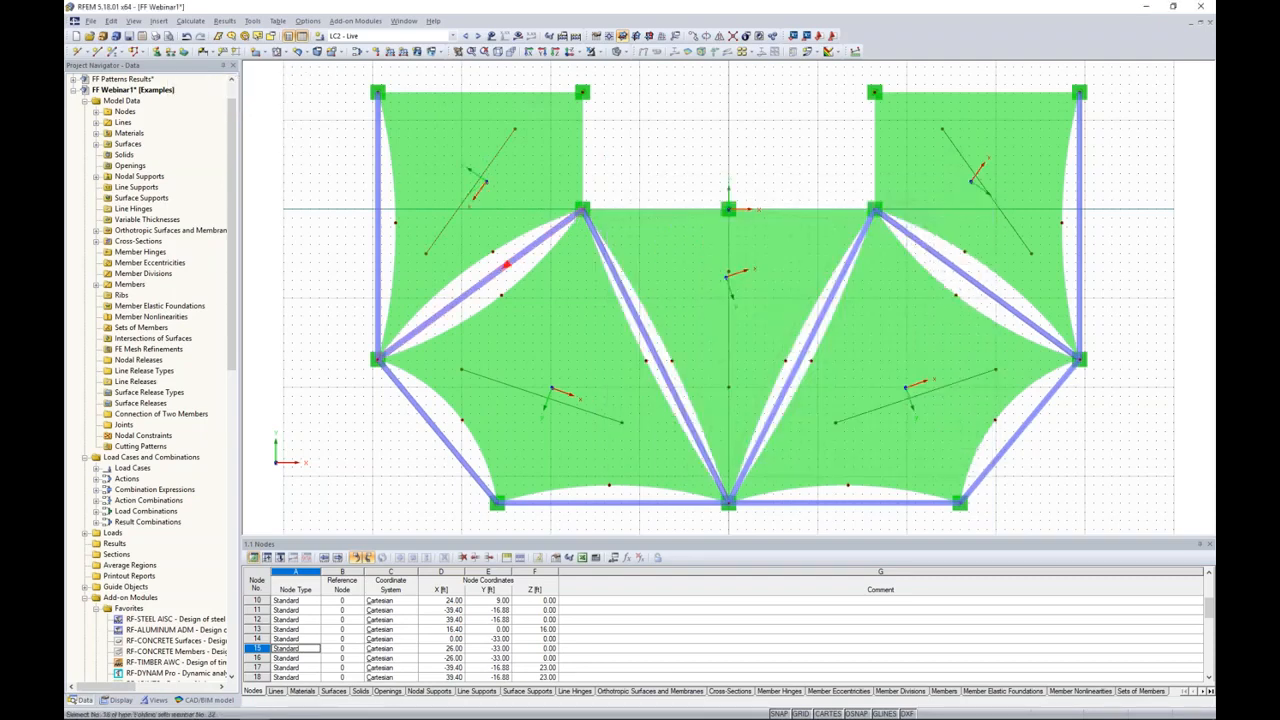
Step: Set the input axes of surface 2 so that its x-axis runs parallel to line 37
scroll(482, 180, up, 3)
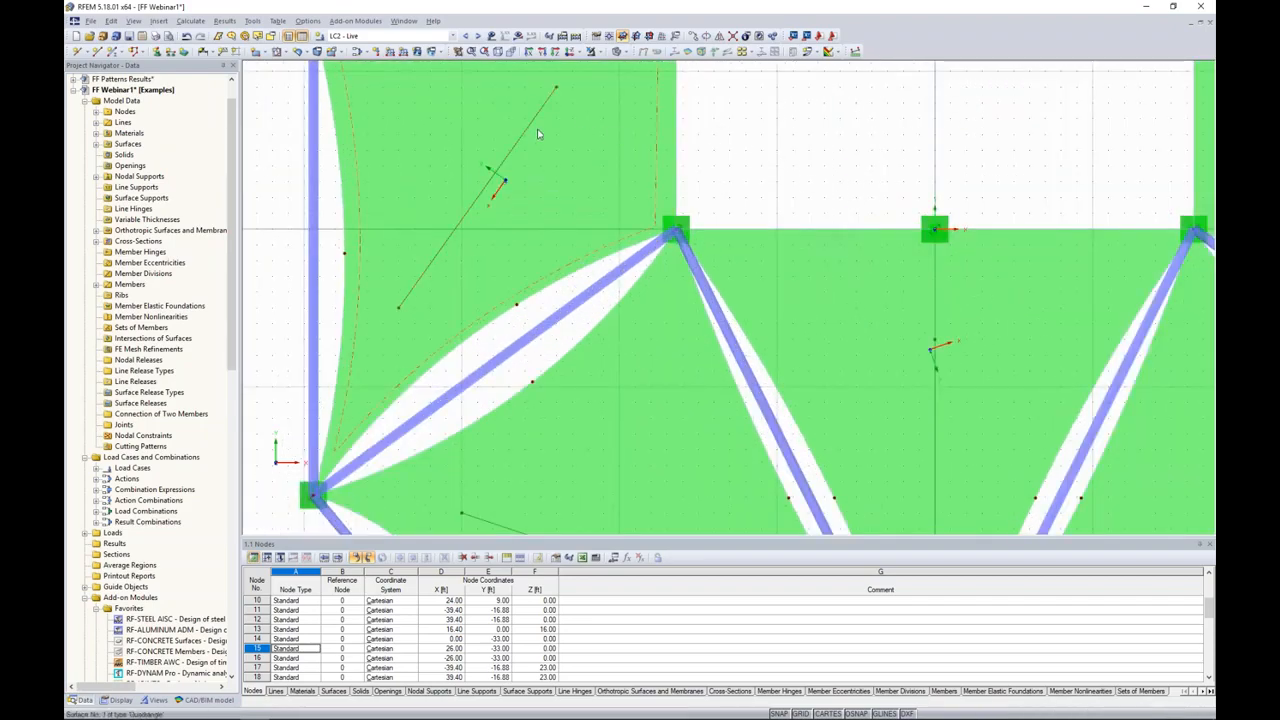
scroll(529, 130, down, 3)
middle_drag(697, 157, 642, 180)
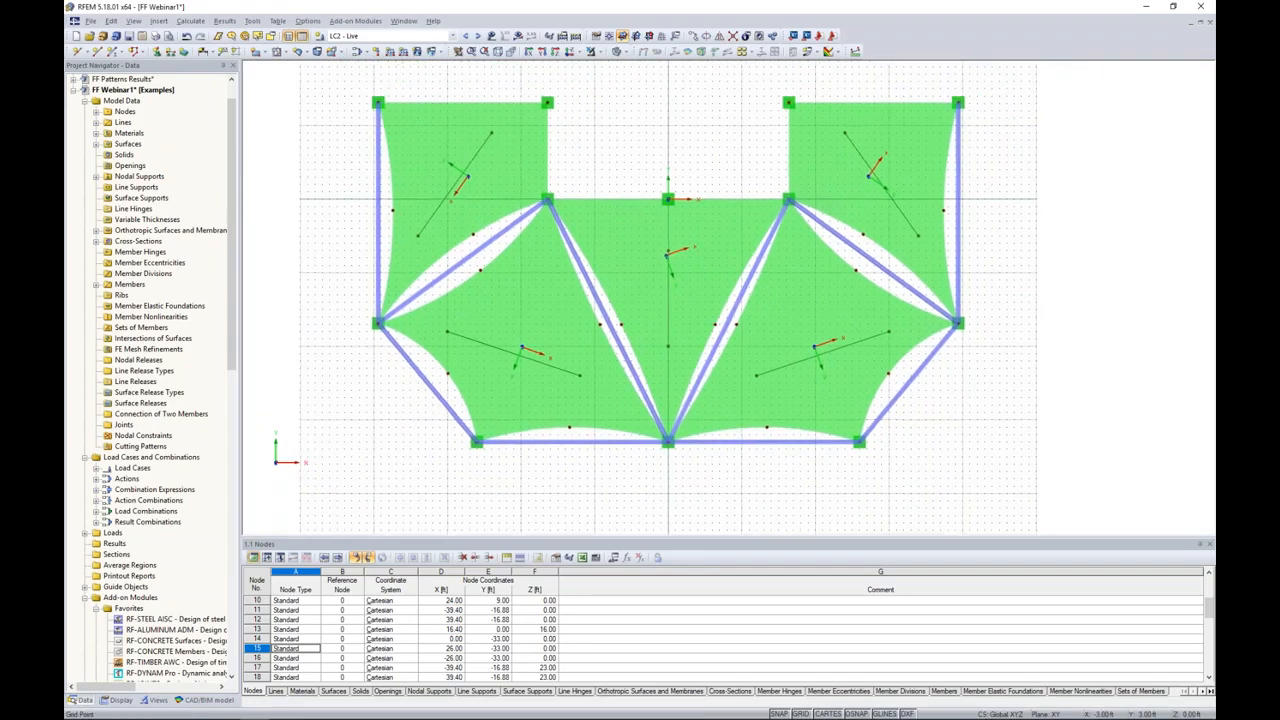
double_click(498, 317)
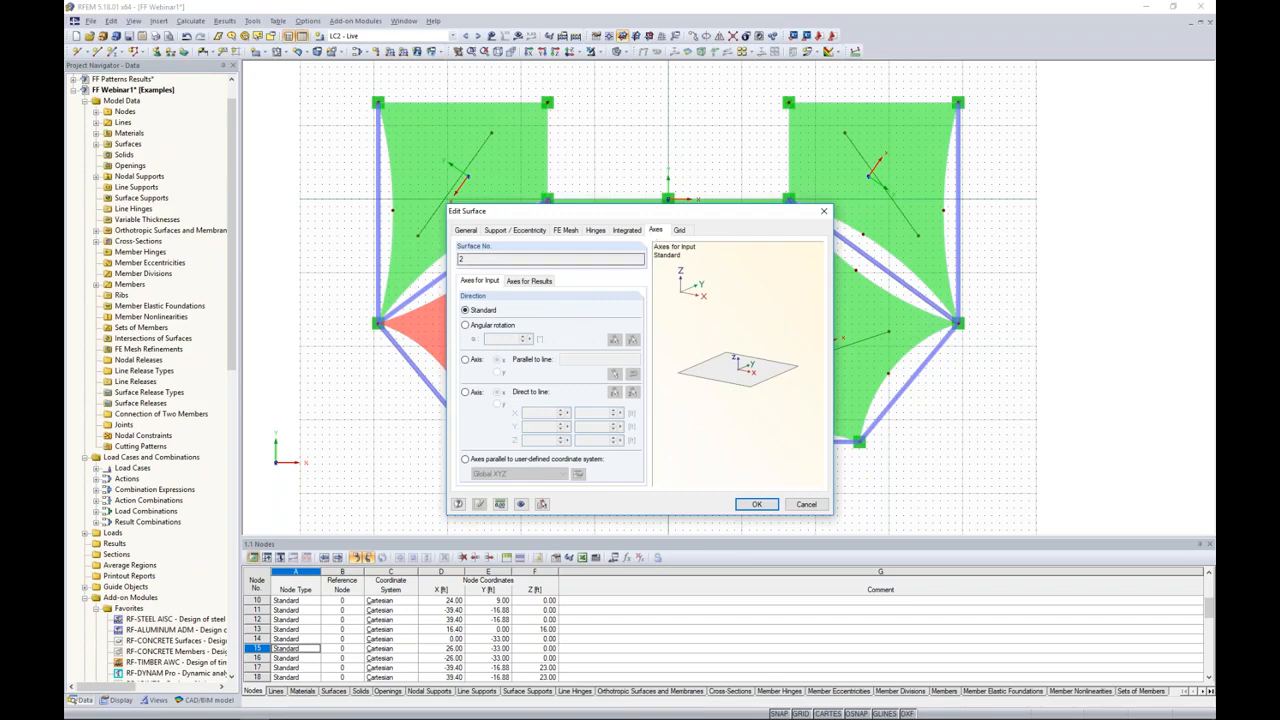
click(465, 359)
click(613, 372)
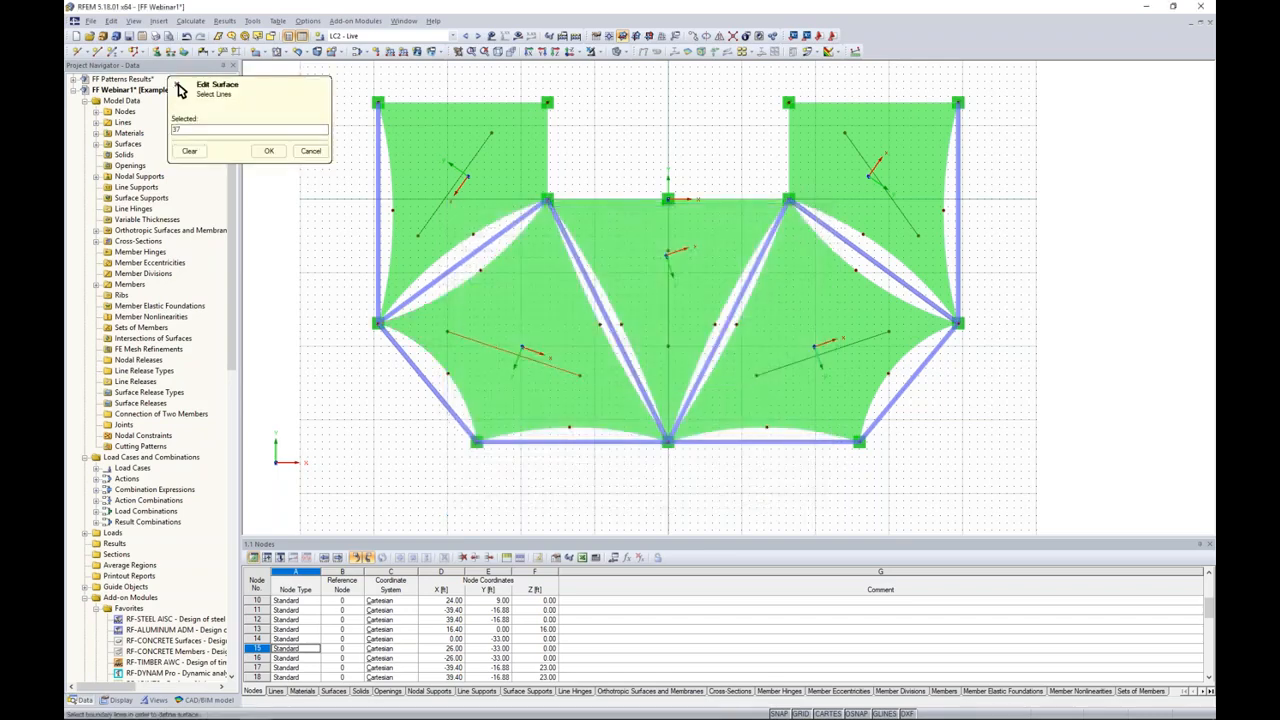
click(268, 150)
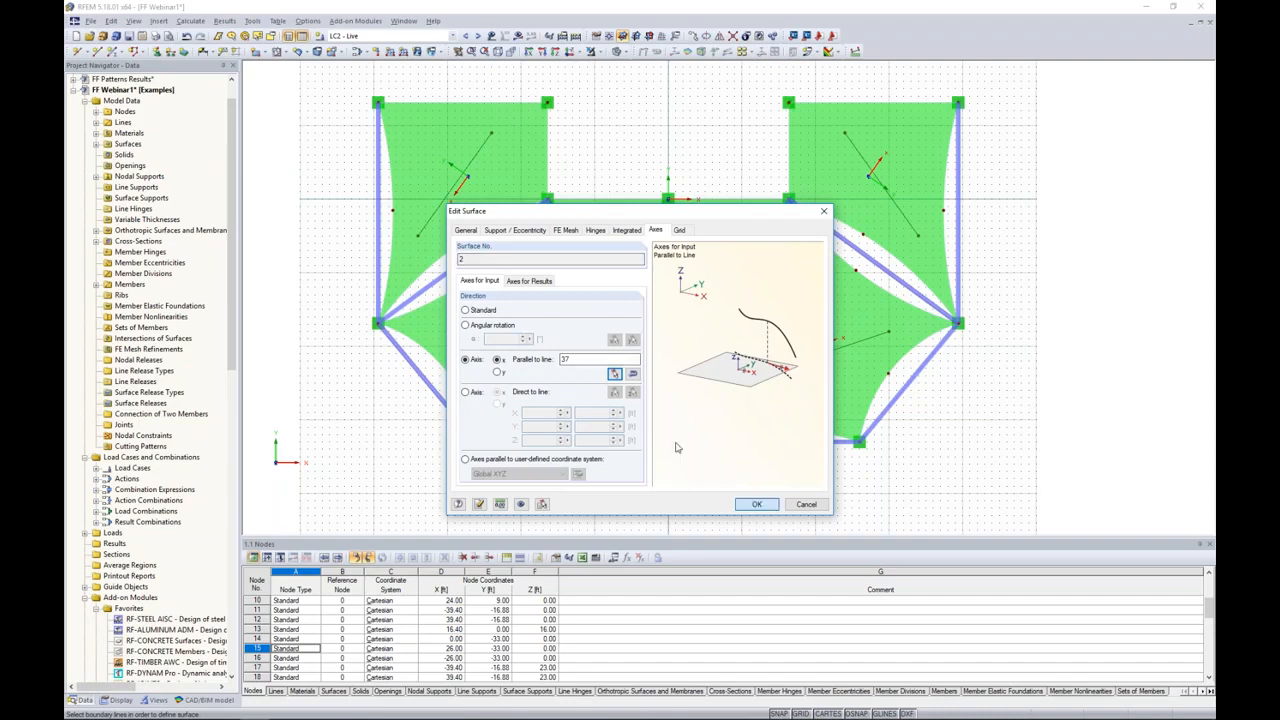
click(756, 504)
Step: Set the input axes of surface 3 so that its x-axis runs parallel to the line on the roof's symmetry axis
scroll(530, 378, up, 3)
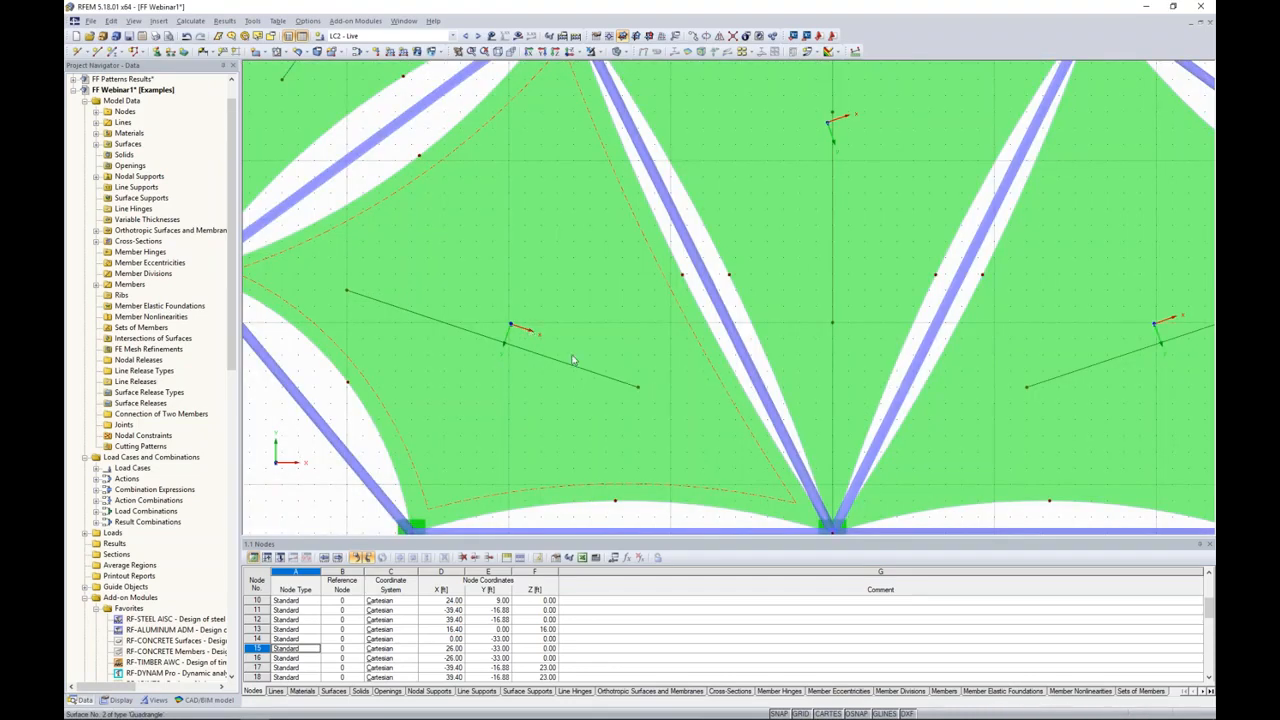
scroll(565, 358, down, 2)
click(725, 222)
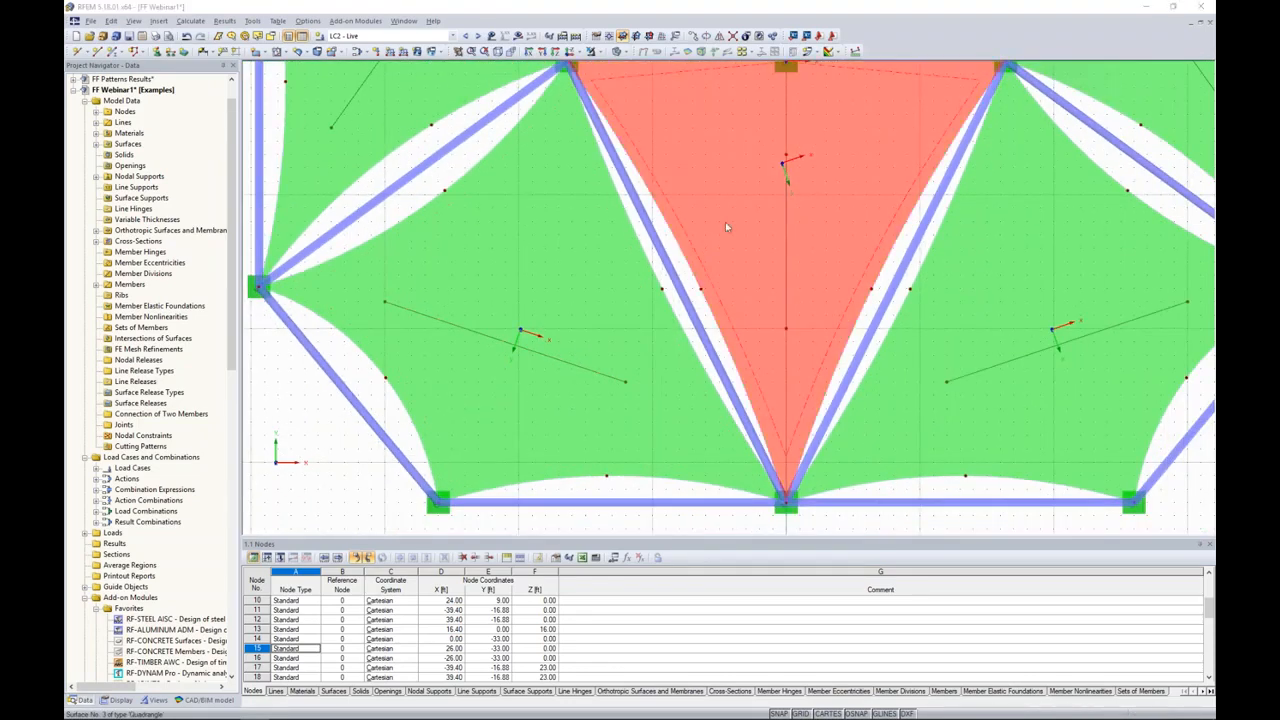
double_click(725, 222)
click(465, 360)
click(615, 374)
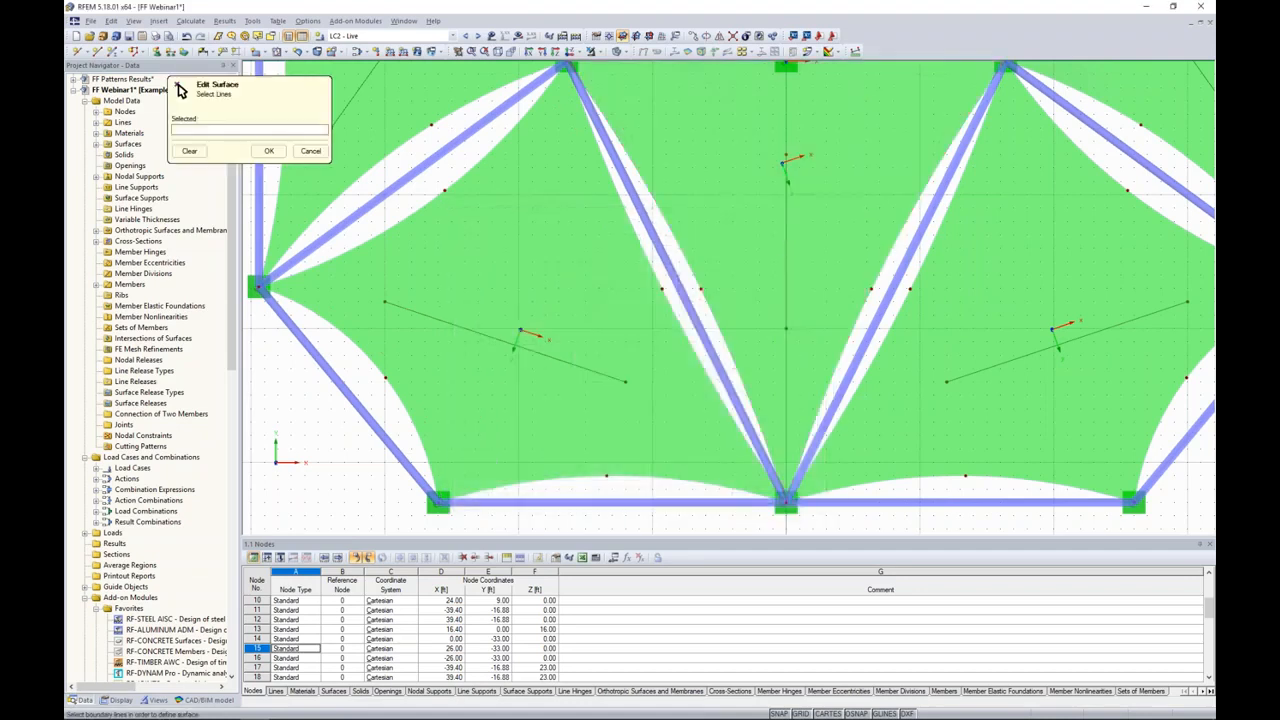
click(786, 238)
click(271, 153)
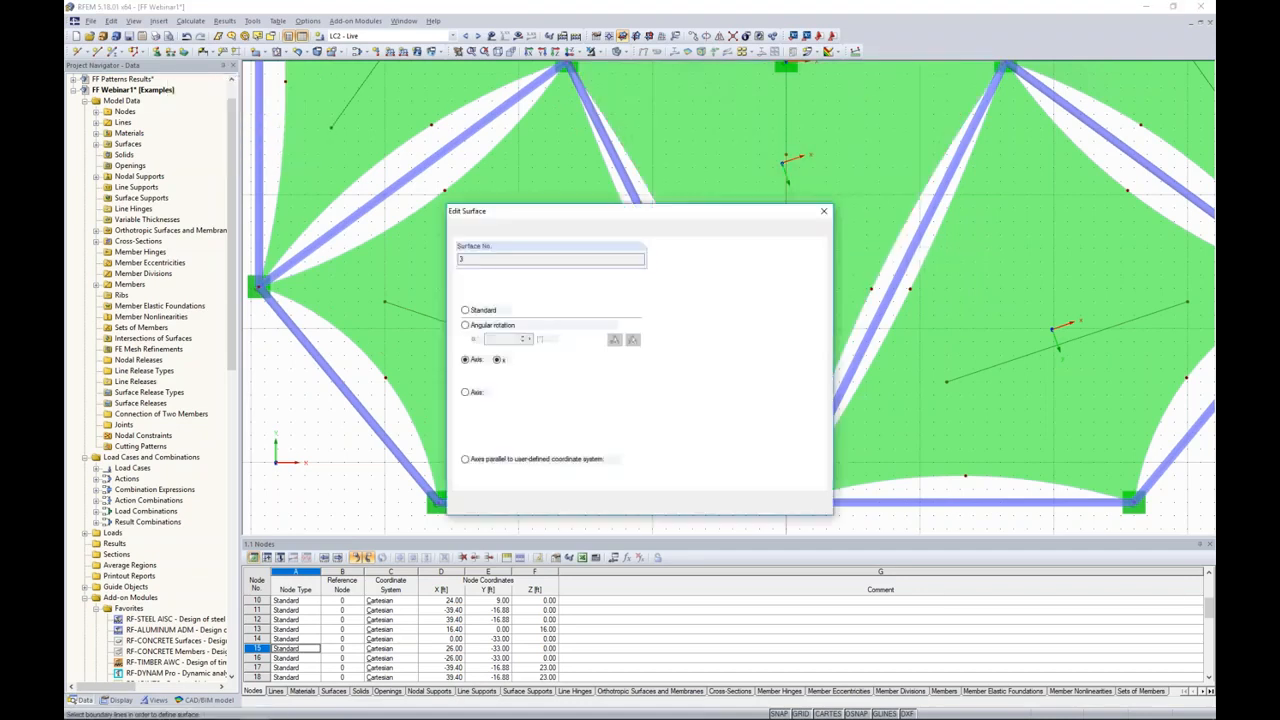
click(755, 505)
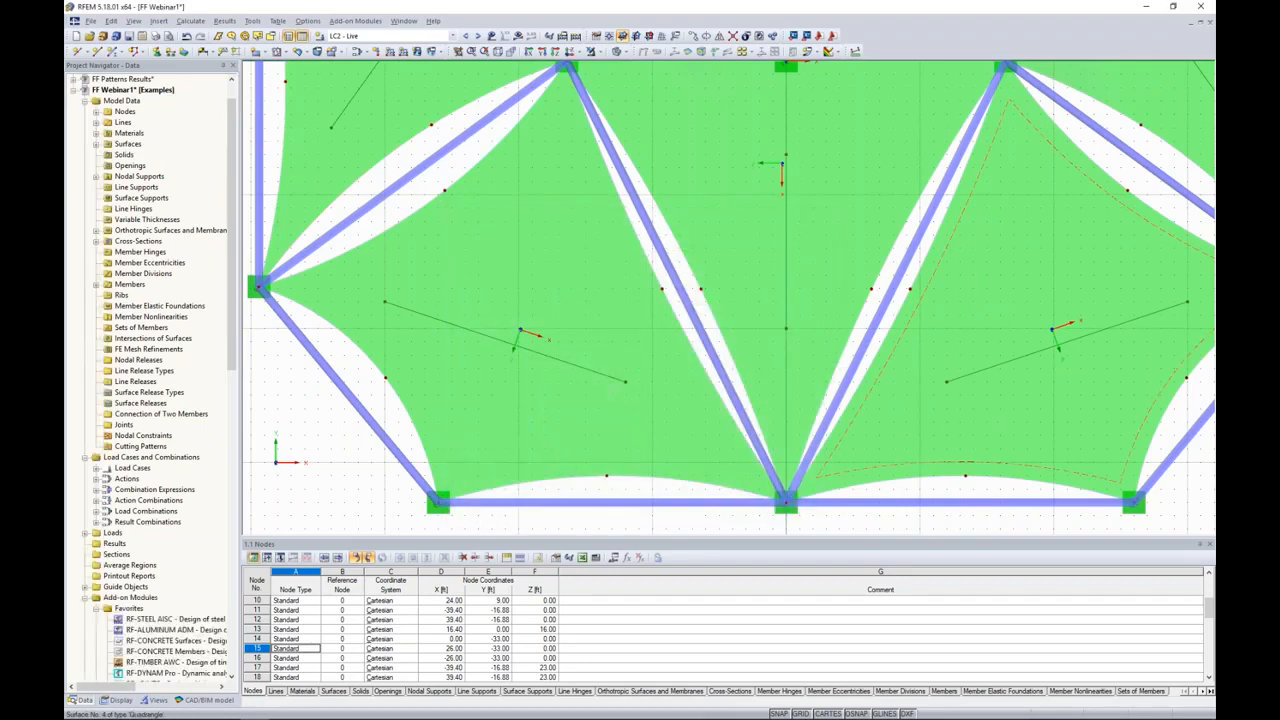
Step: Set the input axes of surface 4 so that its x-axis runs parallel to the reference line beneath it
middle_drag(1004, 399, 878, 428)
double_click(886, 421)
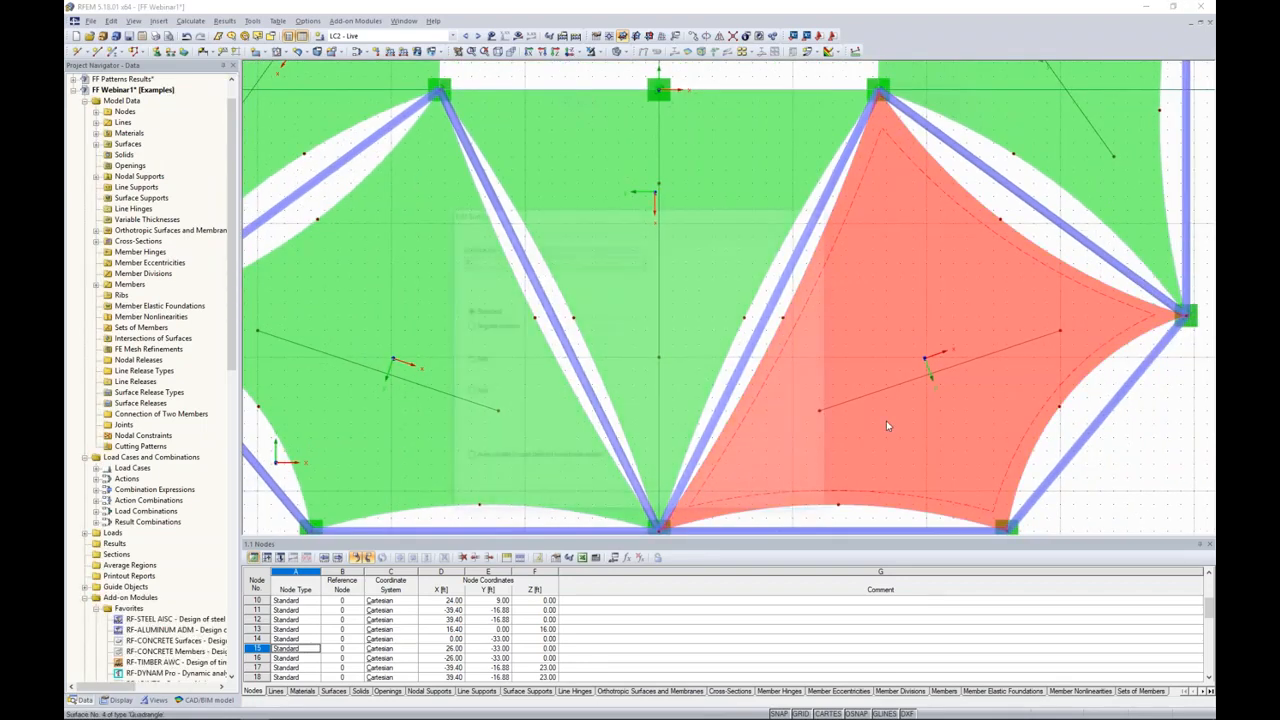
click(465, 359)
click(614, 375)
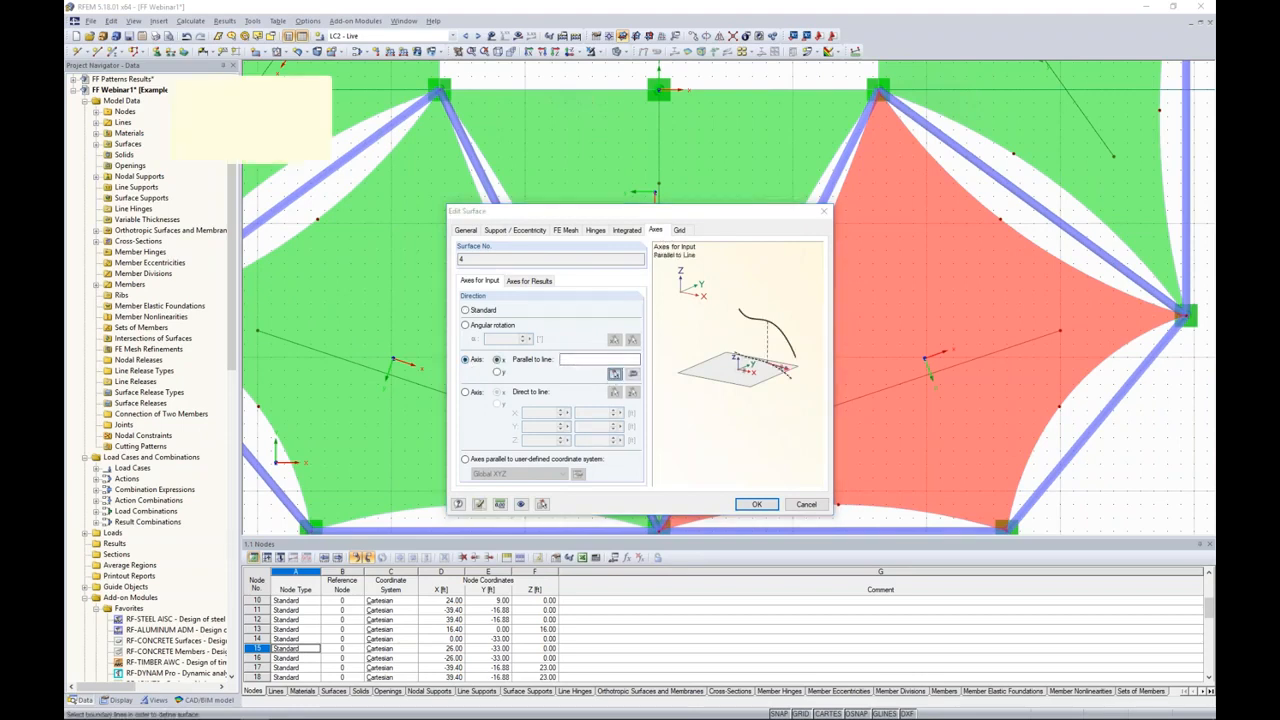
click(860, 396)
click(269, 151)
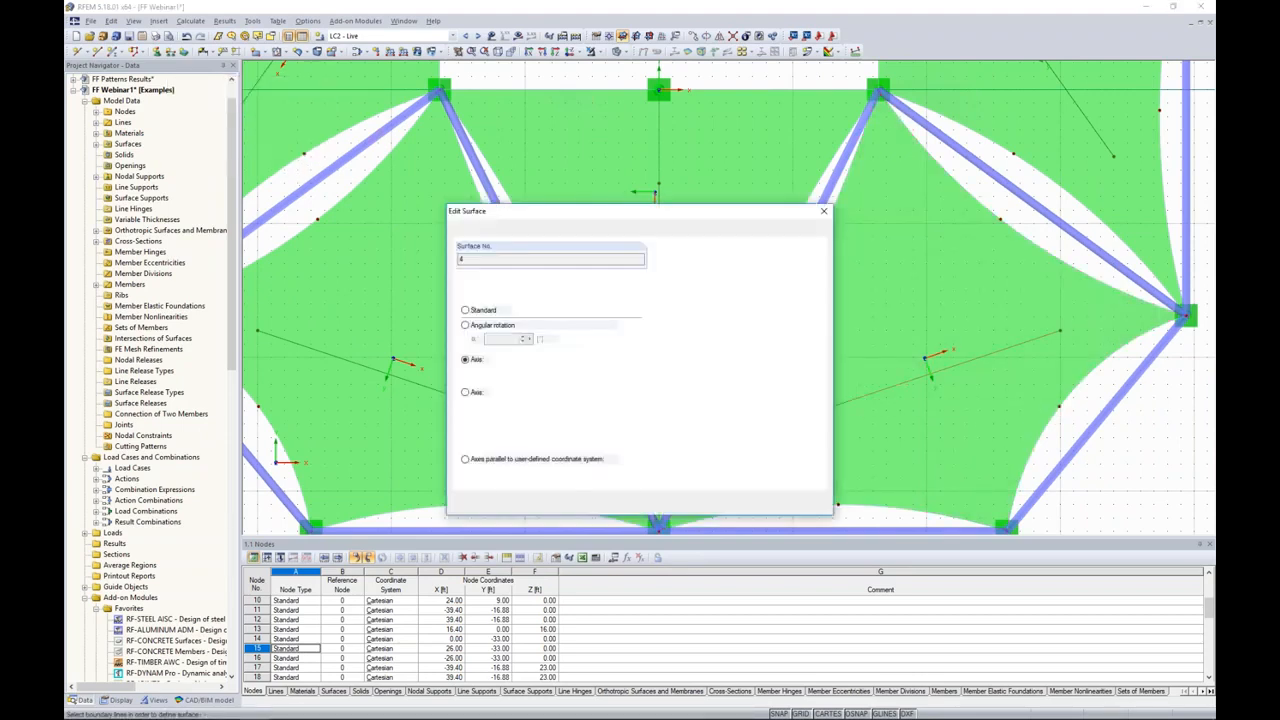
click(757, 504)
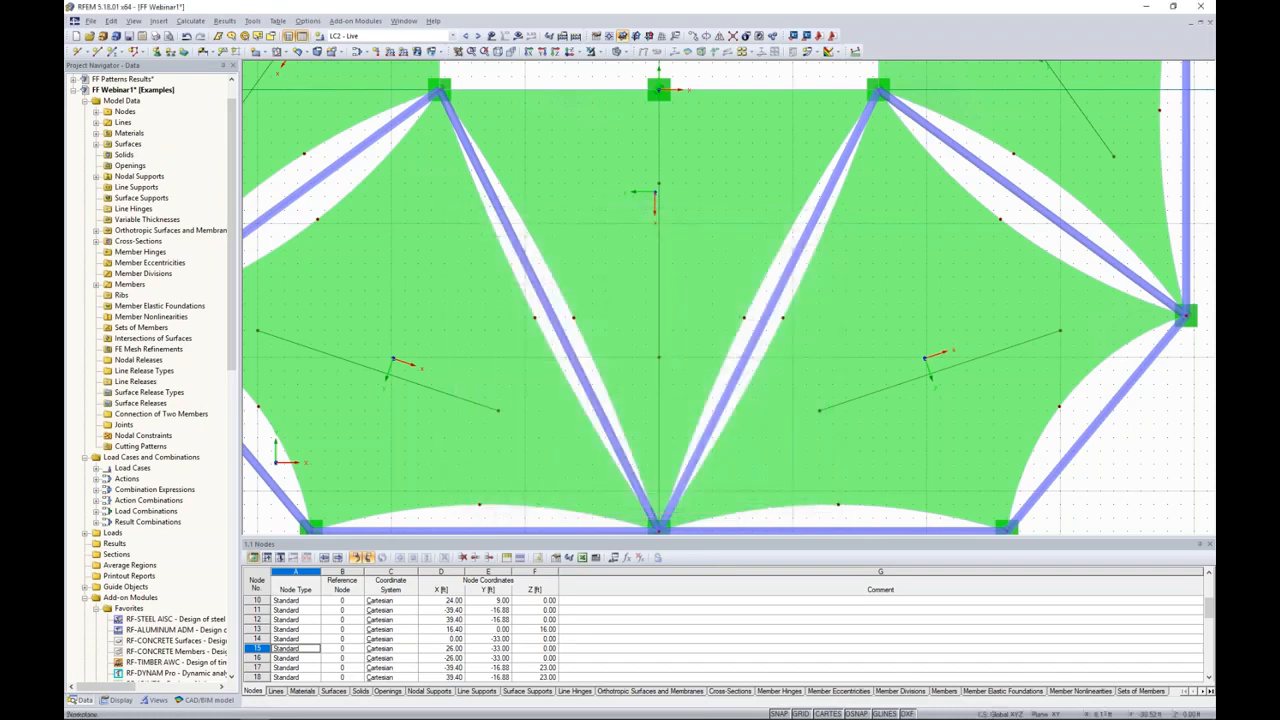
Step: Set the input axes of surface 5 so that its x-axis runs parallel to line 39
middle_drag(1012, 253, 936, 375)
double_click(928, 238)
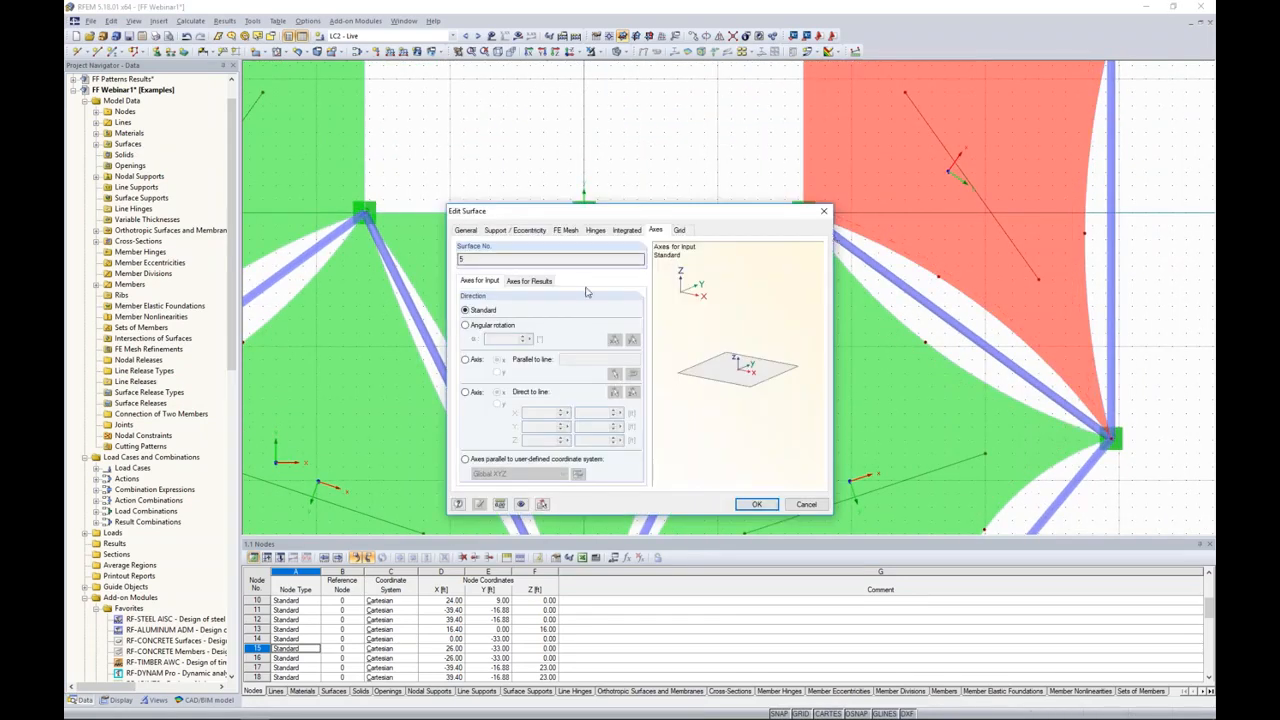
click(465, 360)
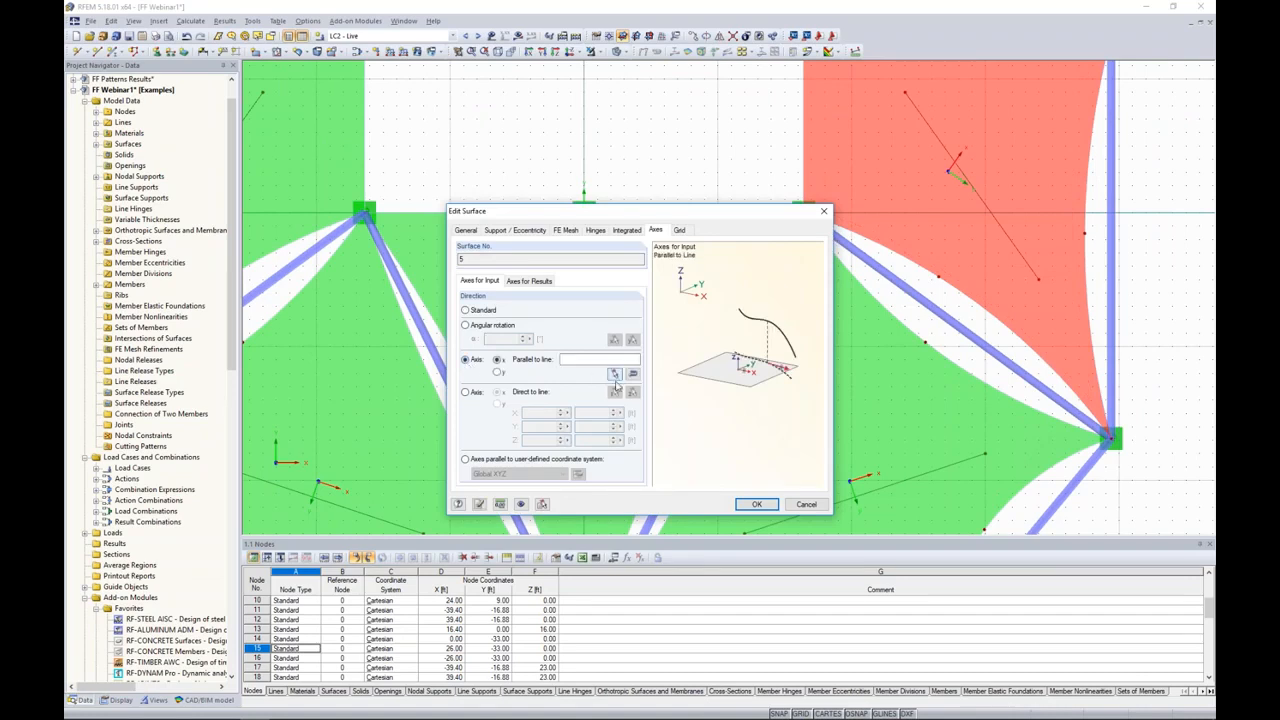
click(615, 374)
text(39)
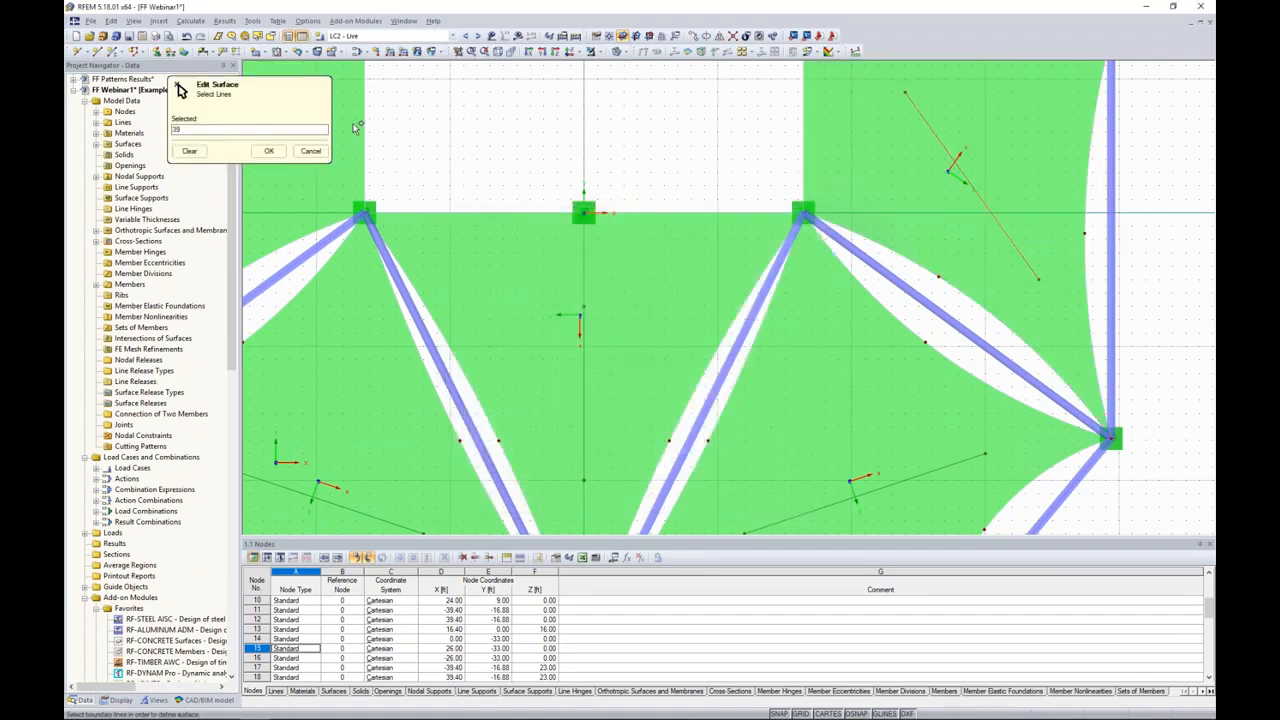
click(269, 150)
click(745, 505)
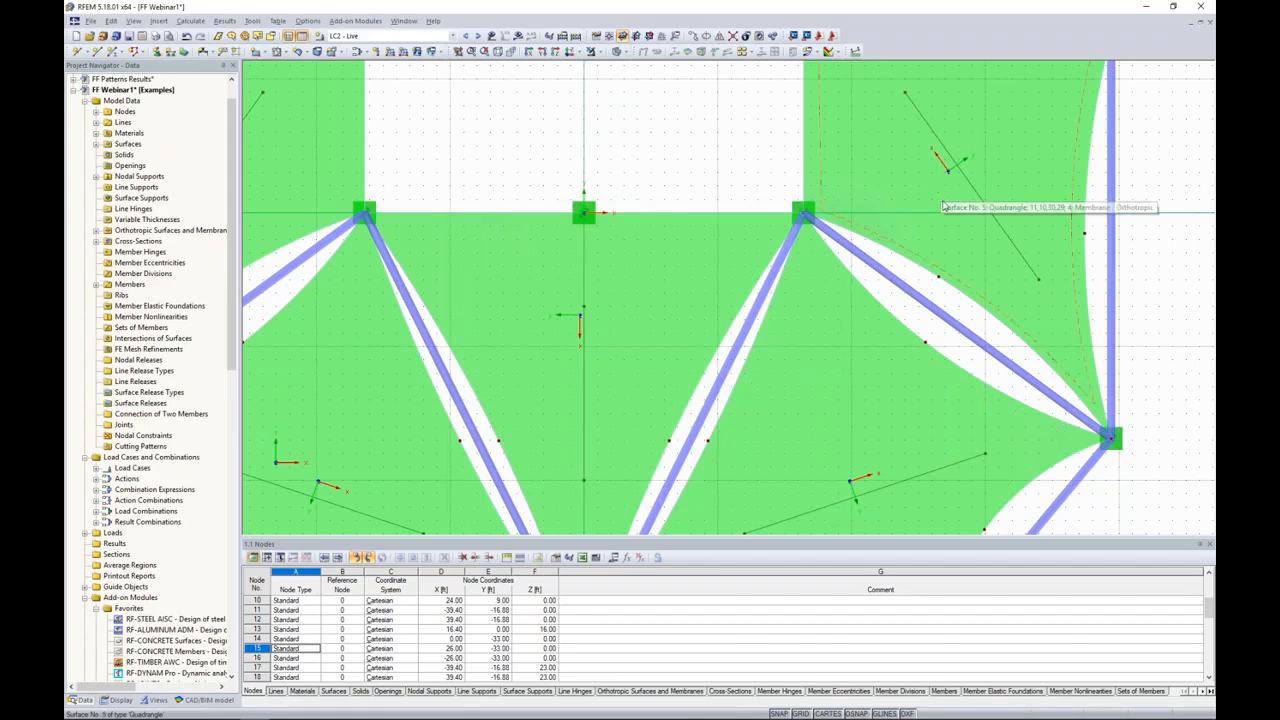
Step: Set the modulus of elasticity Ey to 44 ksi in the Orthotropic Elastic 2D model of the Membrane material
scroll(943, 206, down, 3)
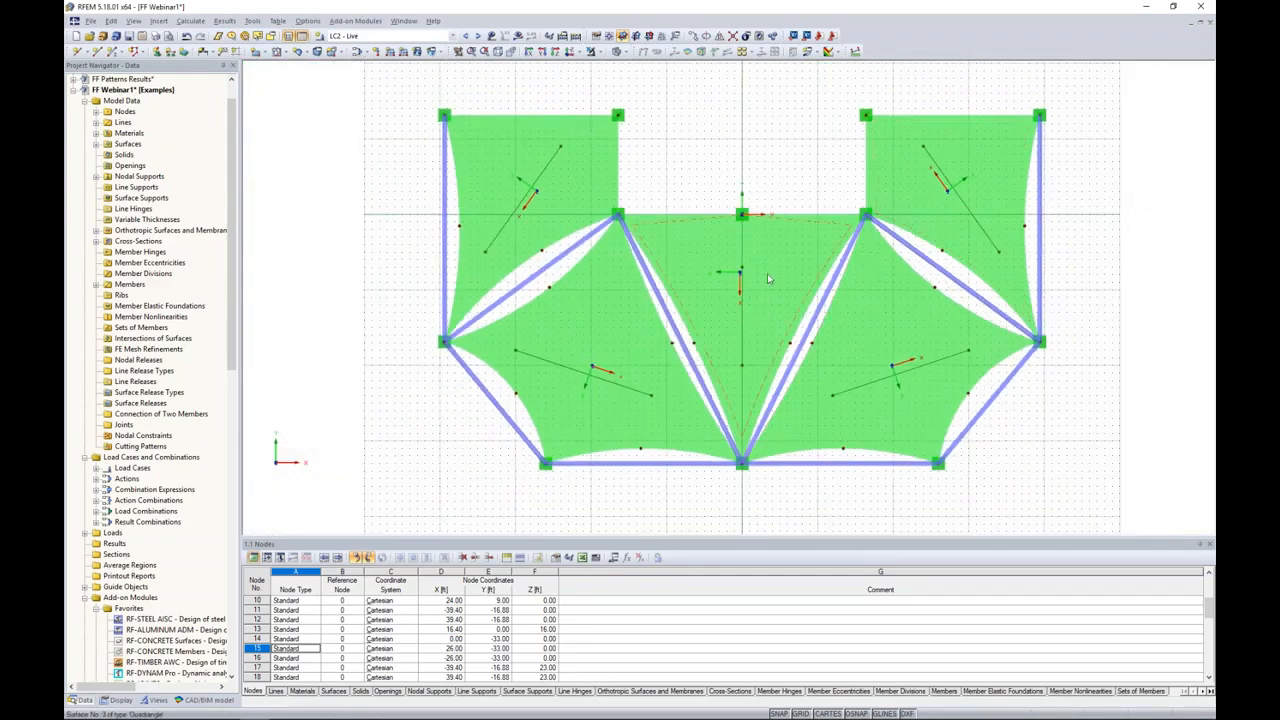
ctrl+middle_drag(786, 500, 808, 153)
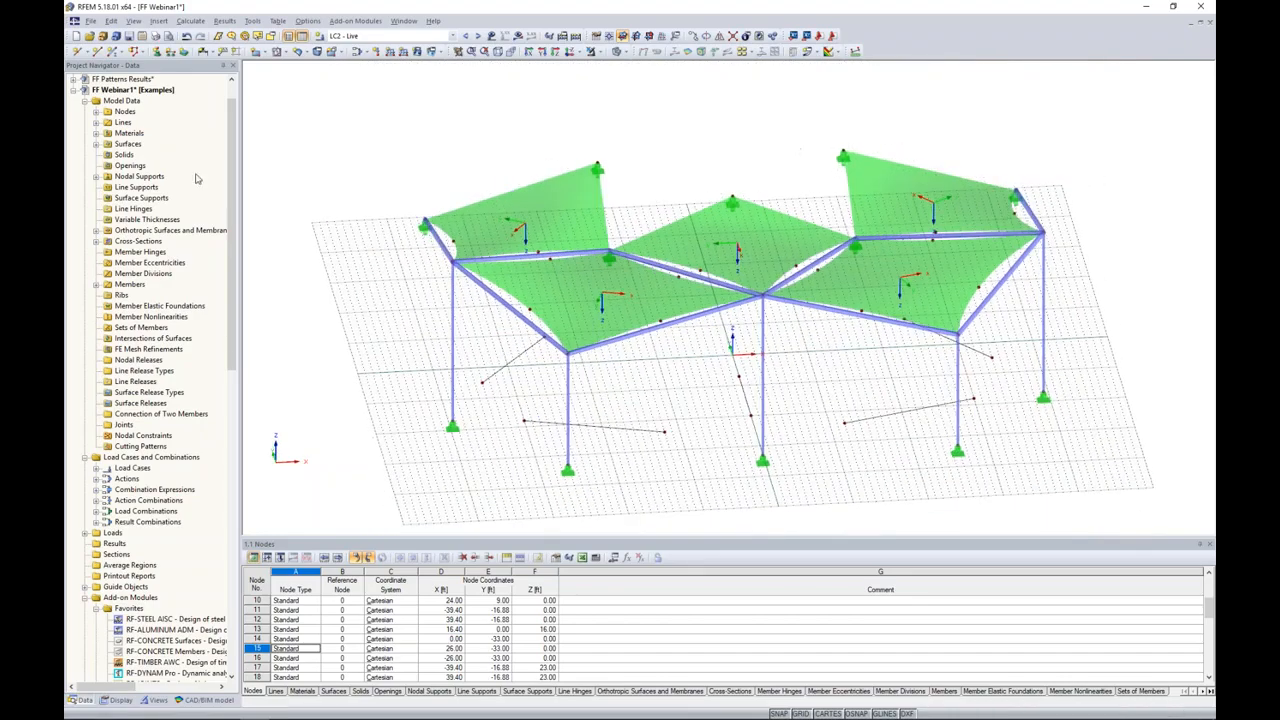
click(96, 134)
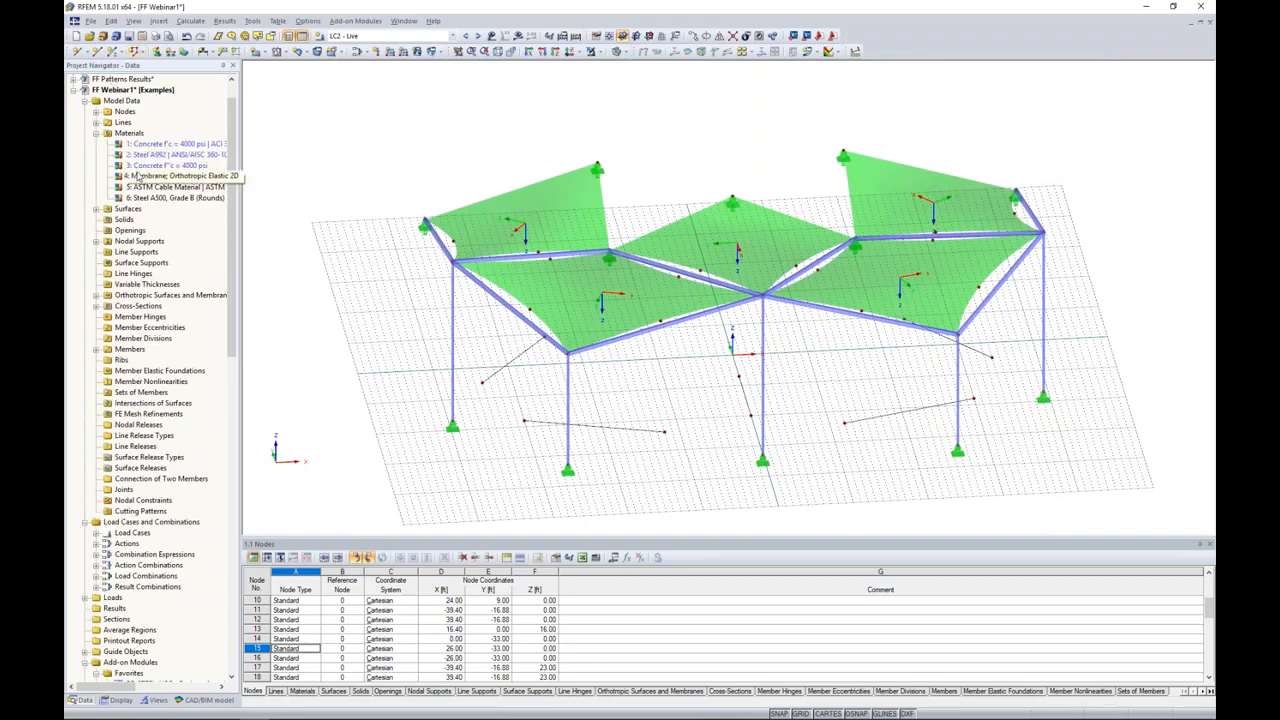
click(136, 175)
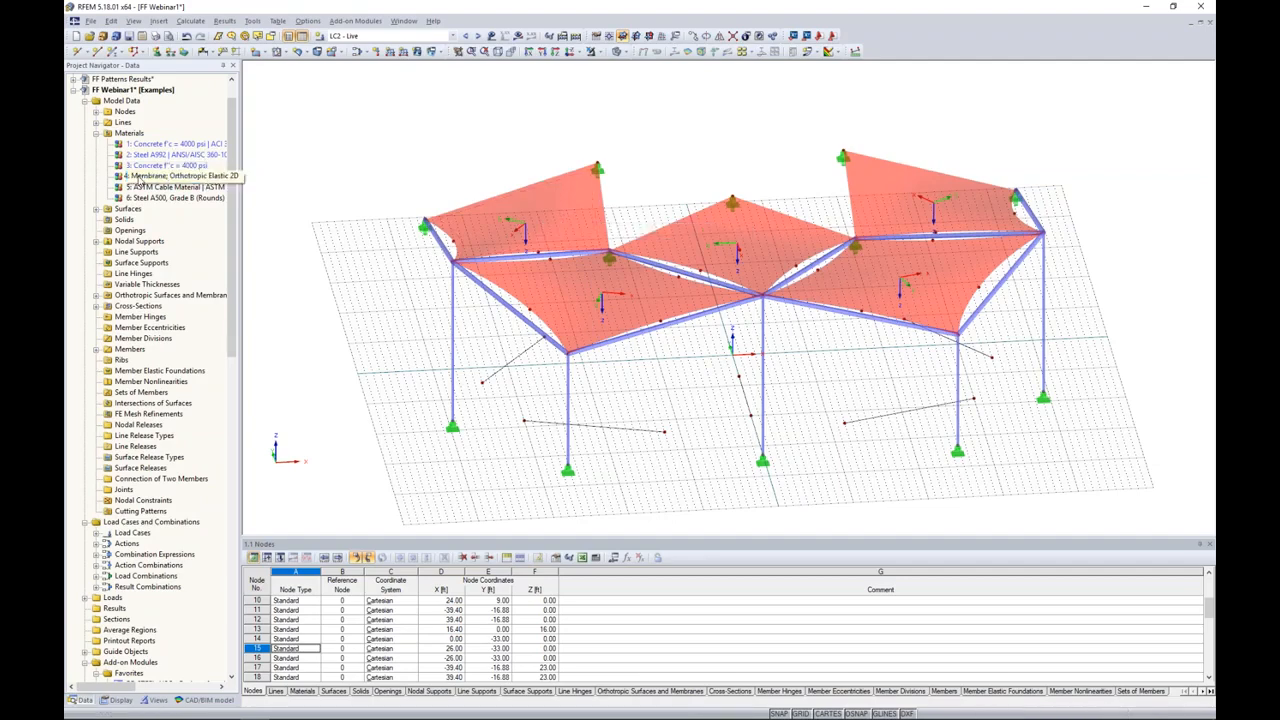
click(140, 176)
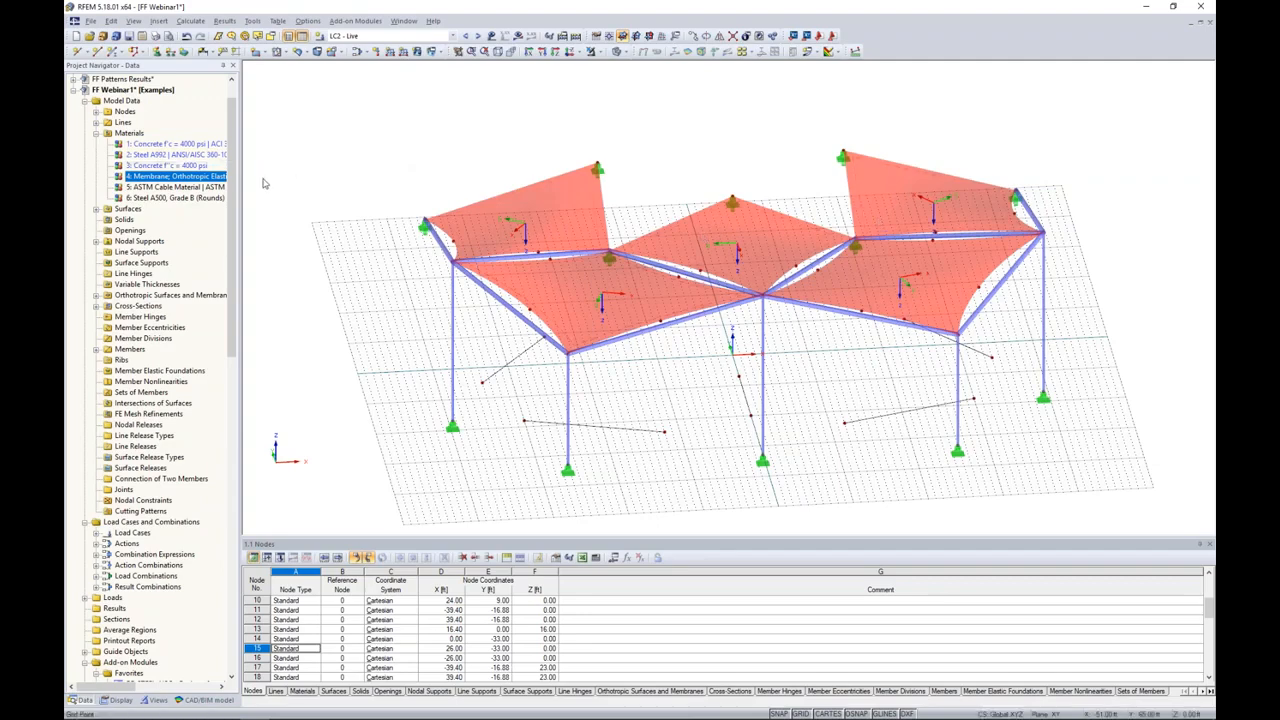
double_click(153, 178)
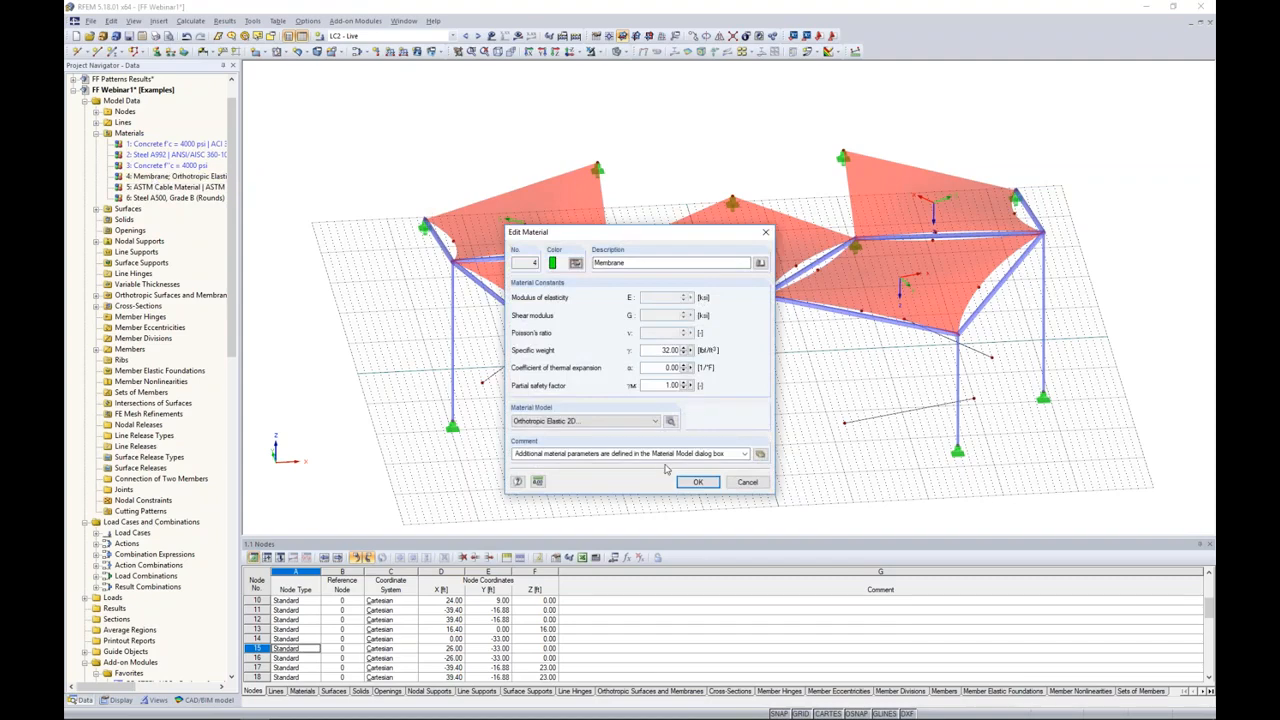
click(670, 421)
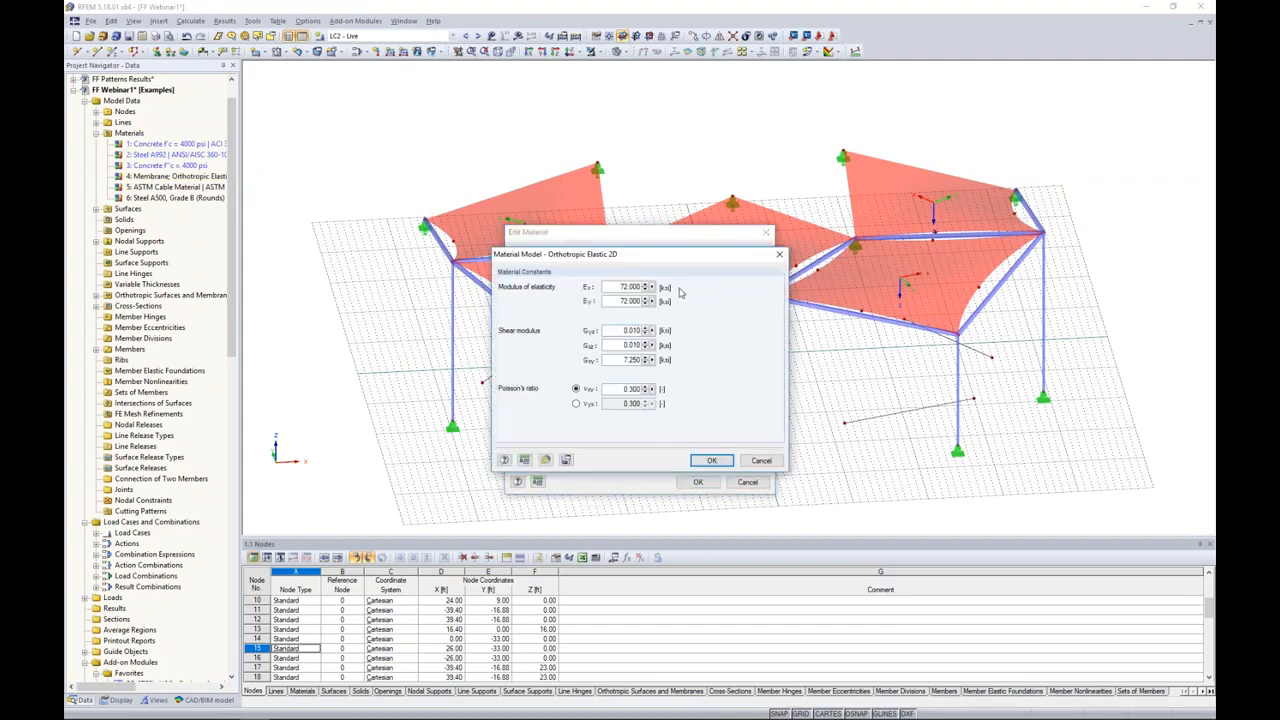
drag(617, 301, 672, 299)
text(44)
click(714, 462)
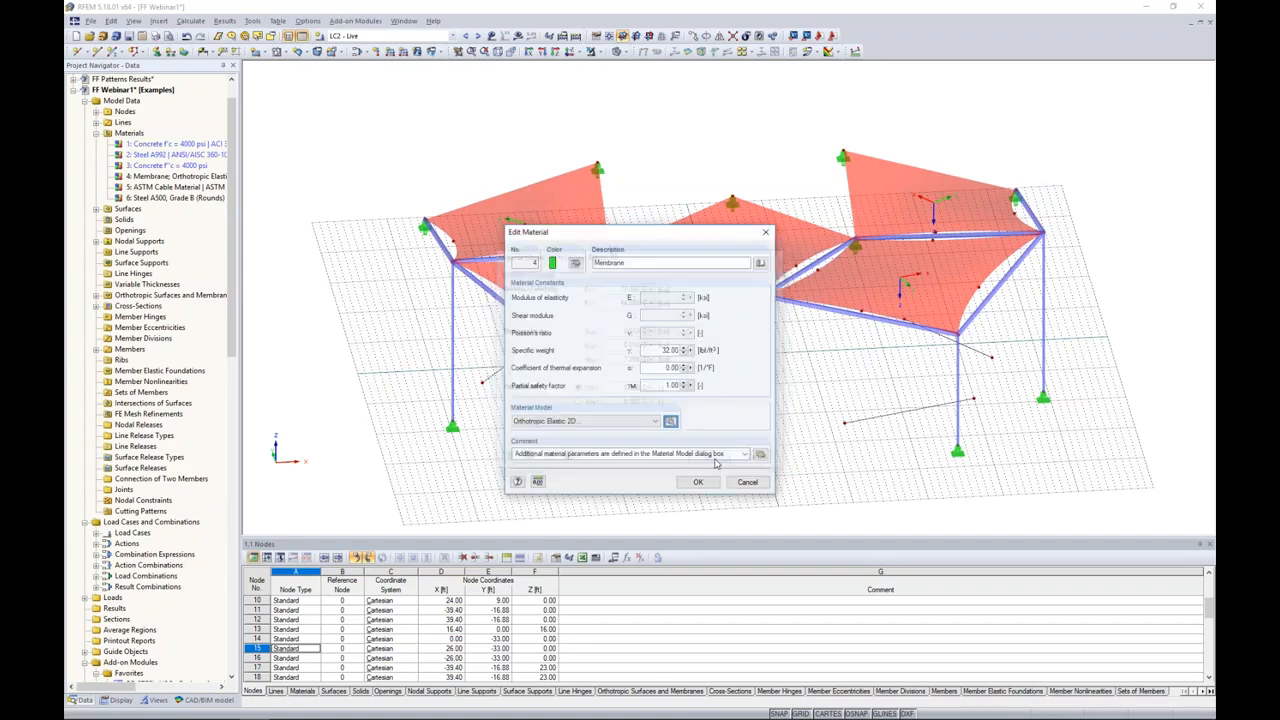
click(700, 482)
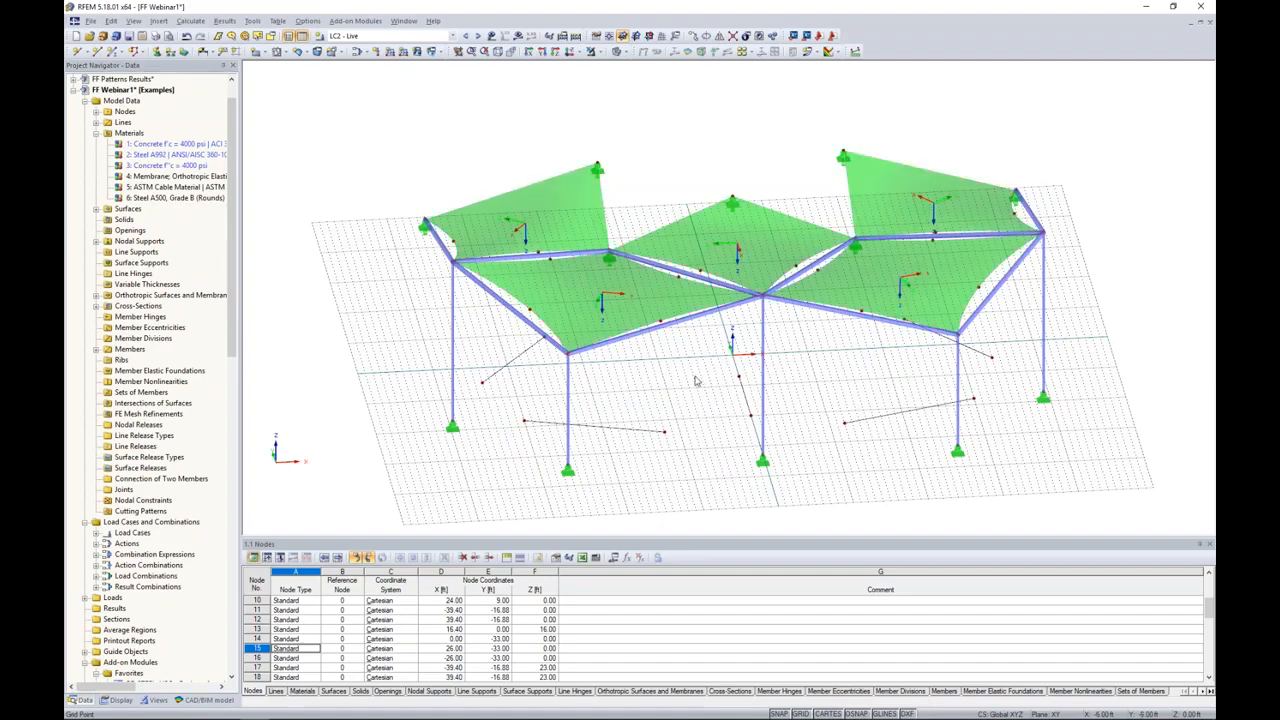
scroll(696, 381, down, 1)
ctrl+middle_drag(696, 381, 671, 384)
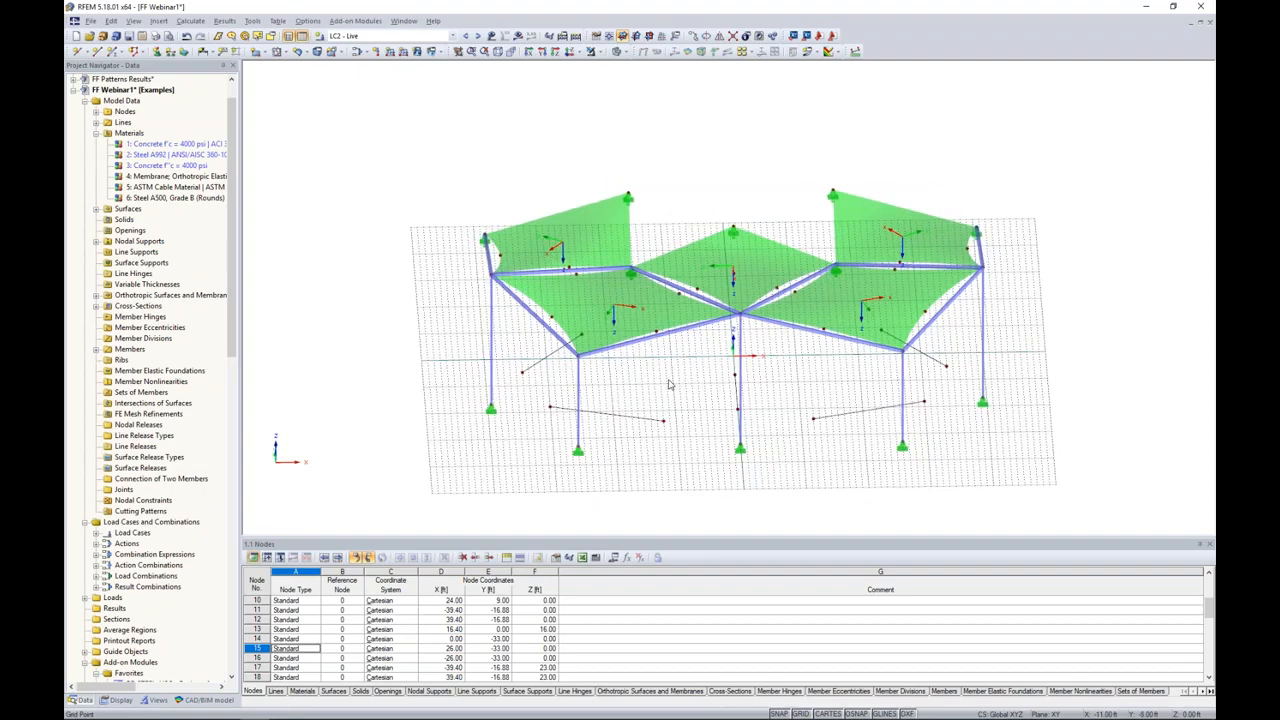
right_click(643, 320)
click(705, 191)
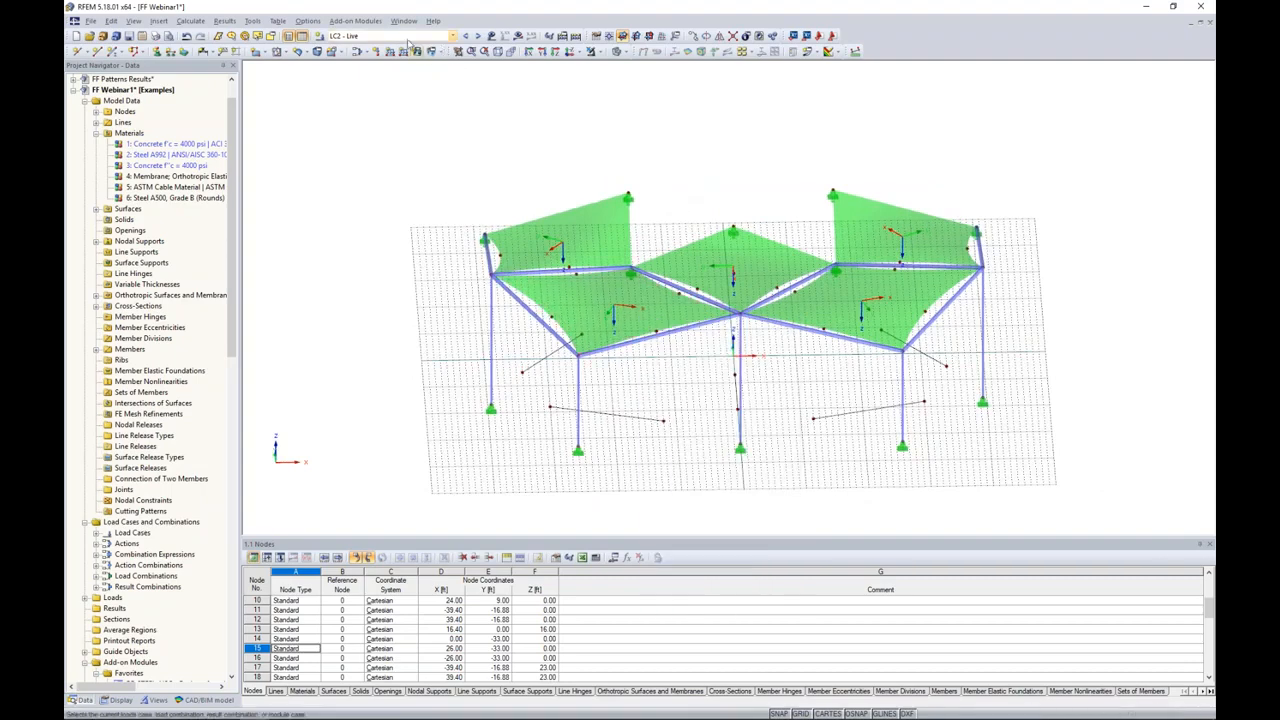
Step: Switch to the FF Results model and show its list of result types
click(385, 36)
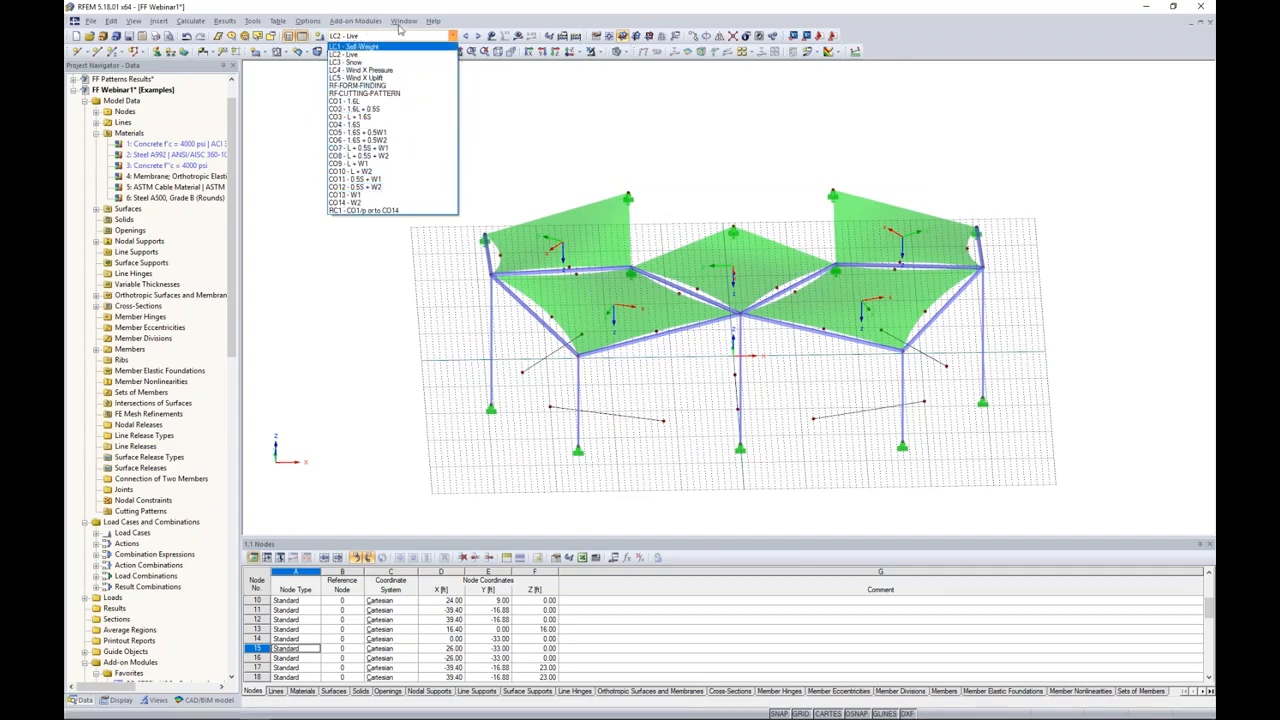
click(400, 28)
click(400, 22)
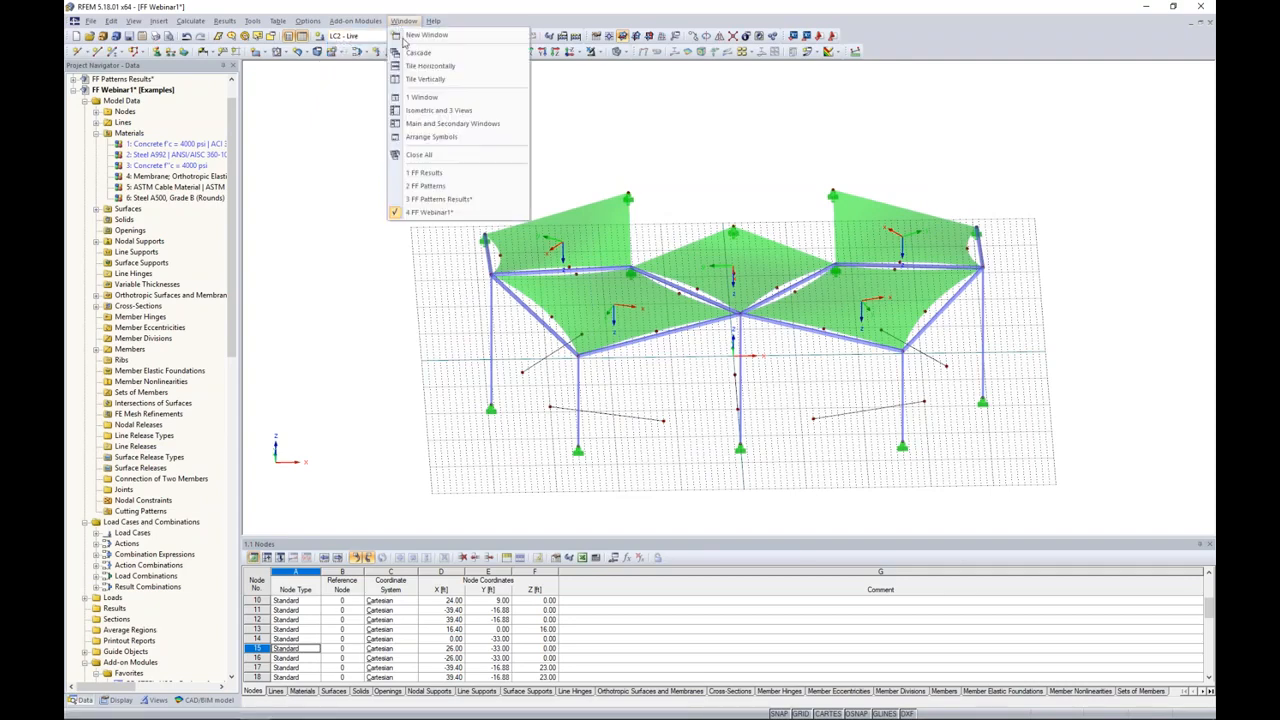
click(440, 175)
drag(232, 422, 229, 102)
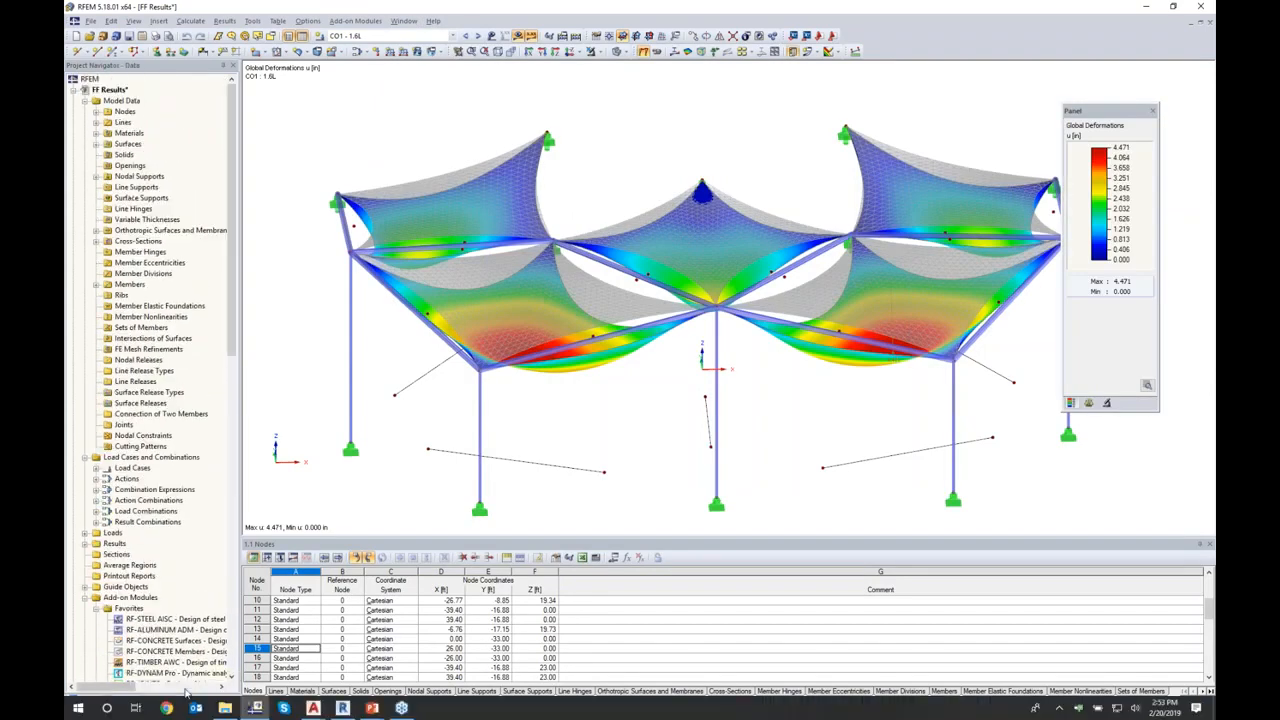
click(188, 700)
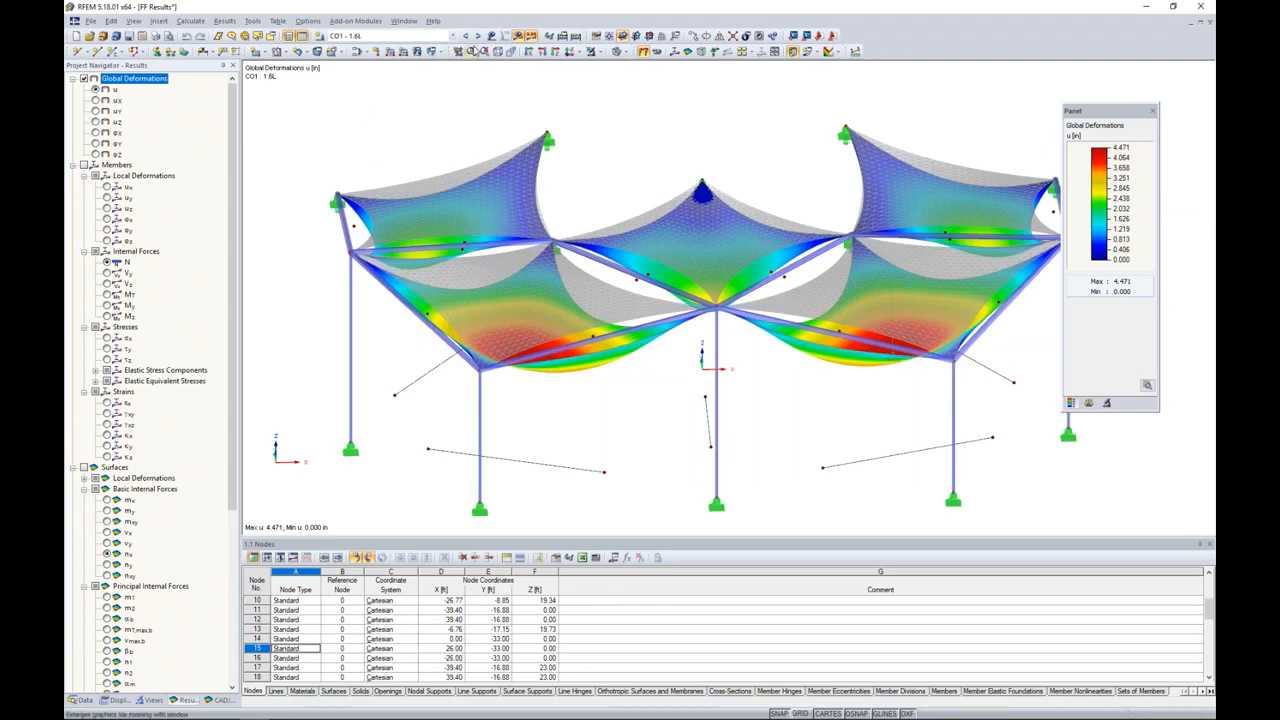
Step: Step through the global deformations of load combinations CO1 to CO8
click(478, 35)
click(478, 35)
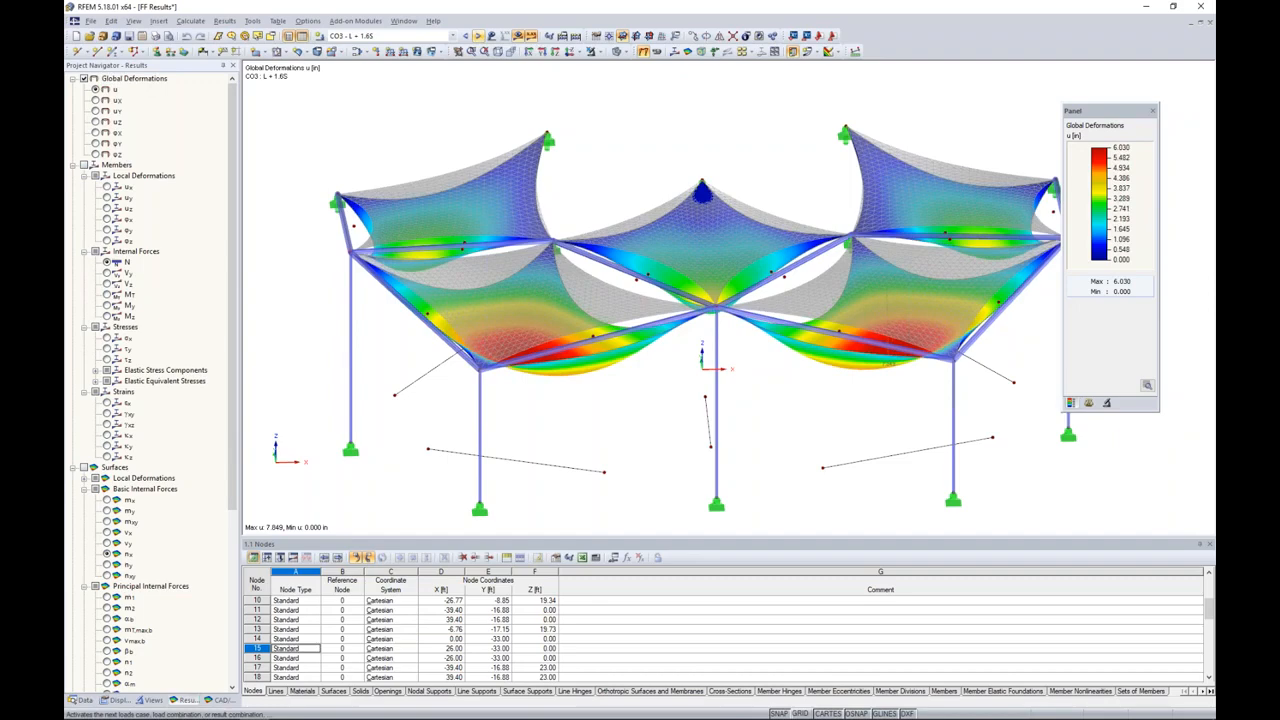
click(478, 35)
click(478, 35)
click(478, 35)
middle_drag(863, 400, 880, 360)
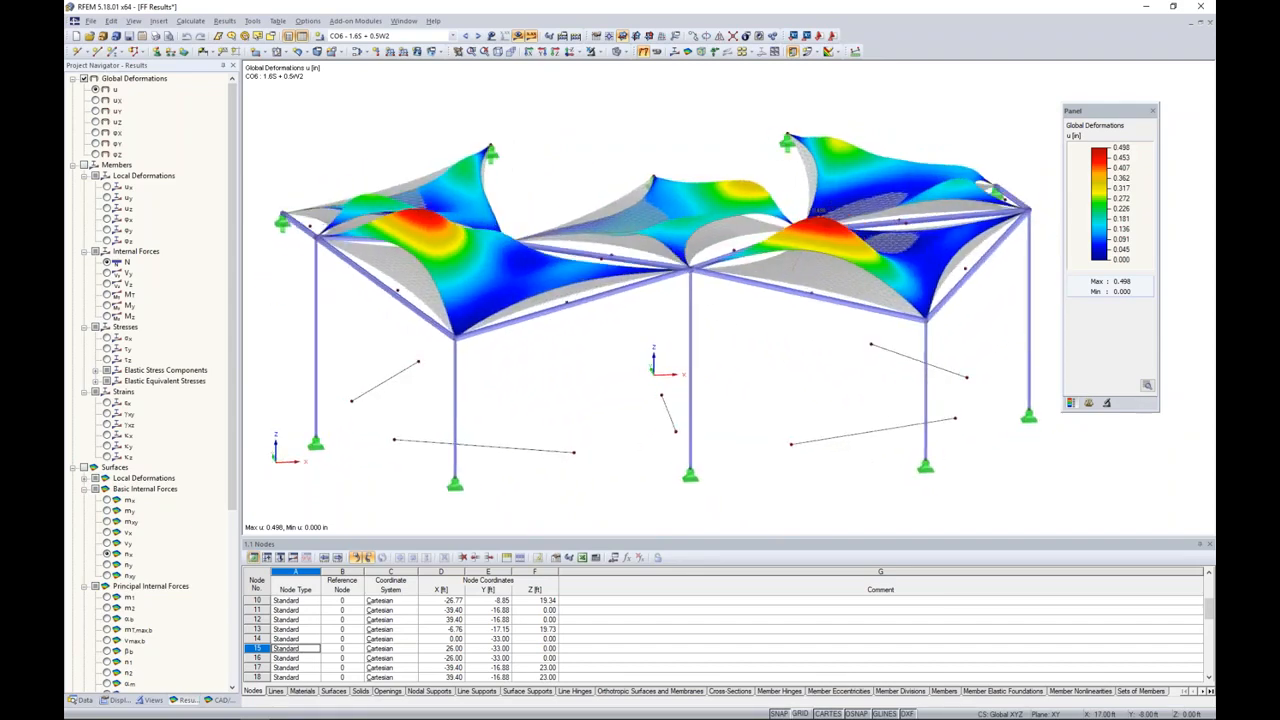
click(478, 36)
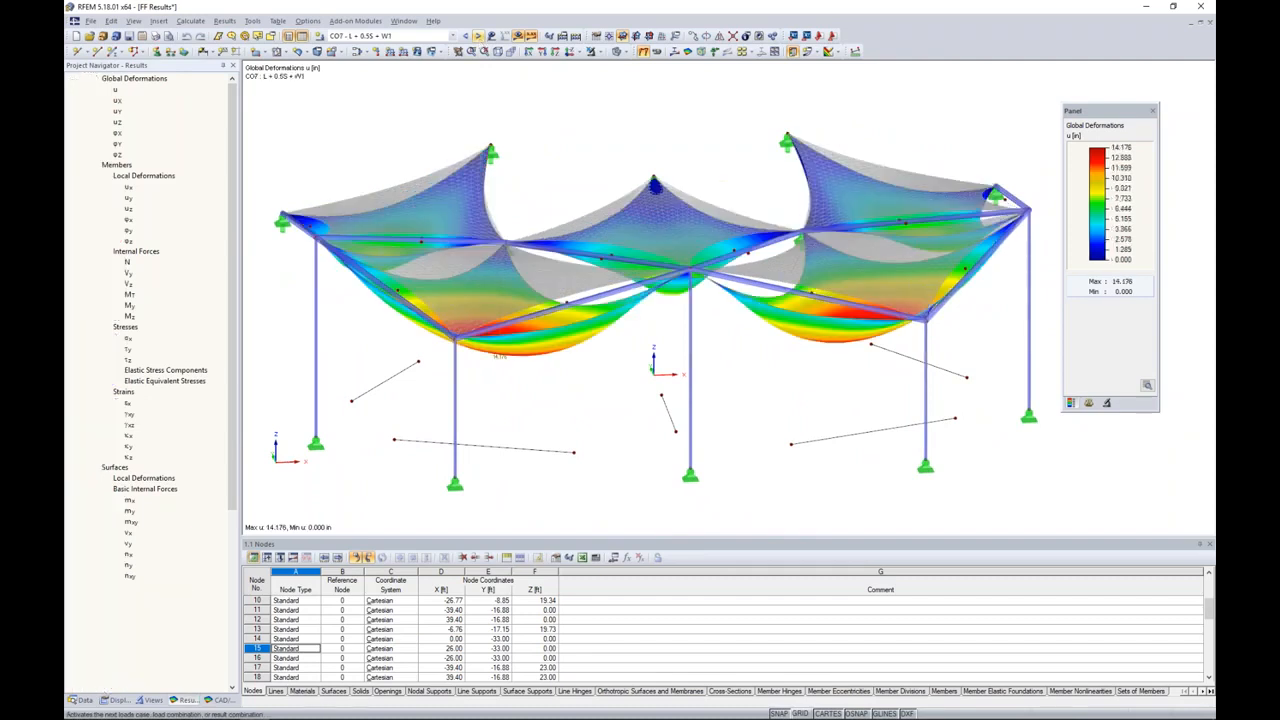
click(478, 36)
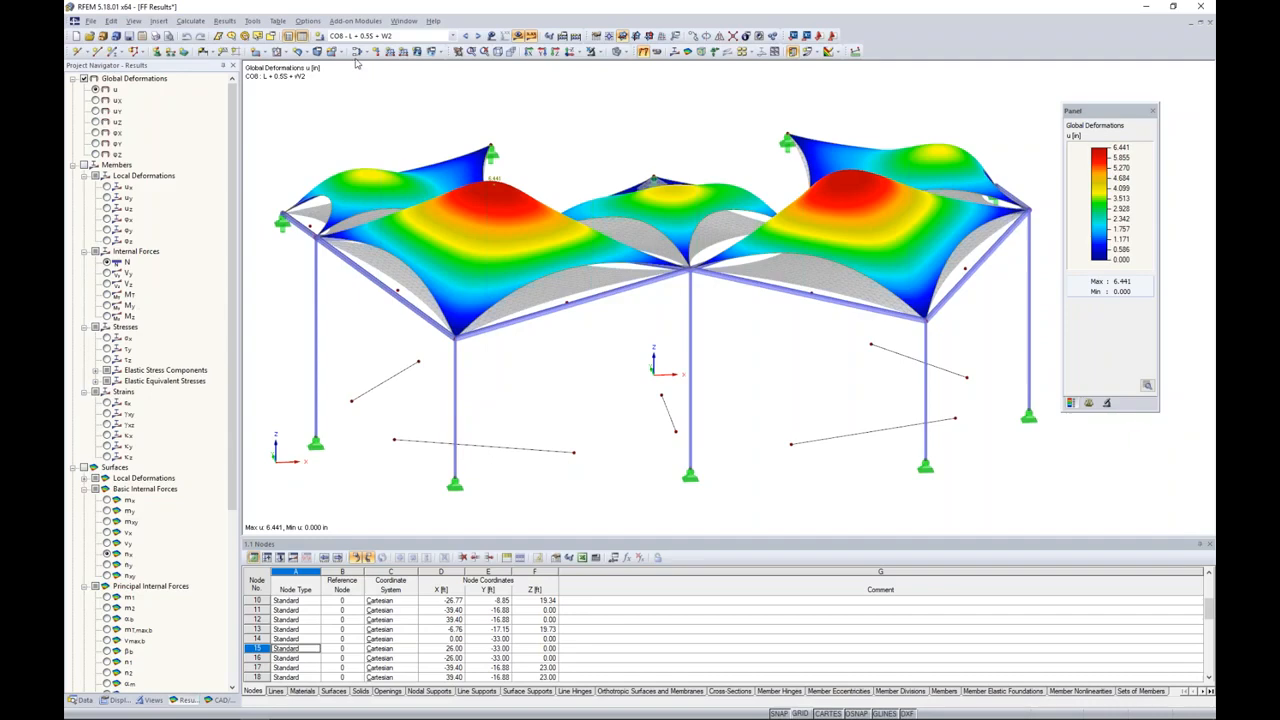
click(316, 378)
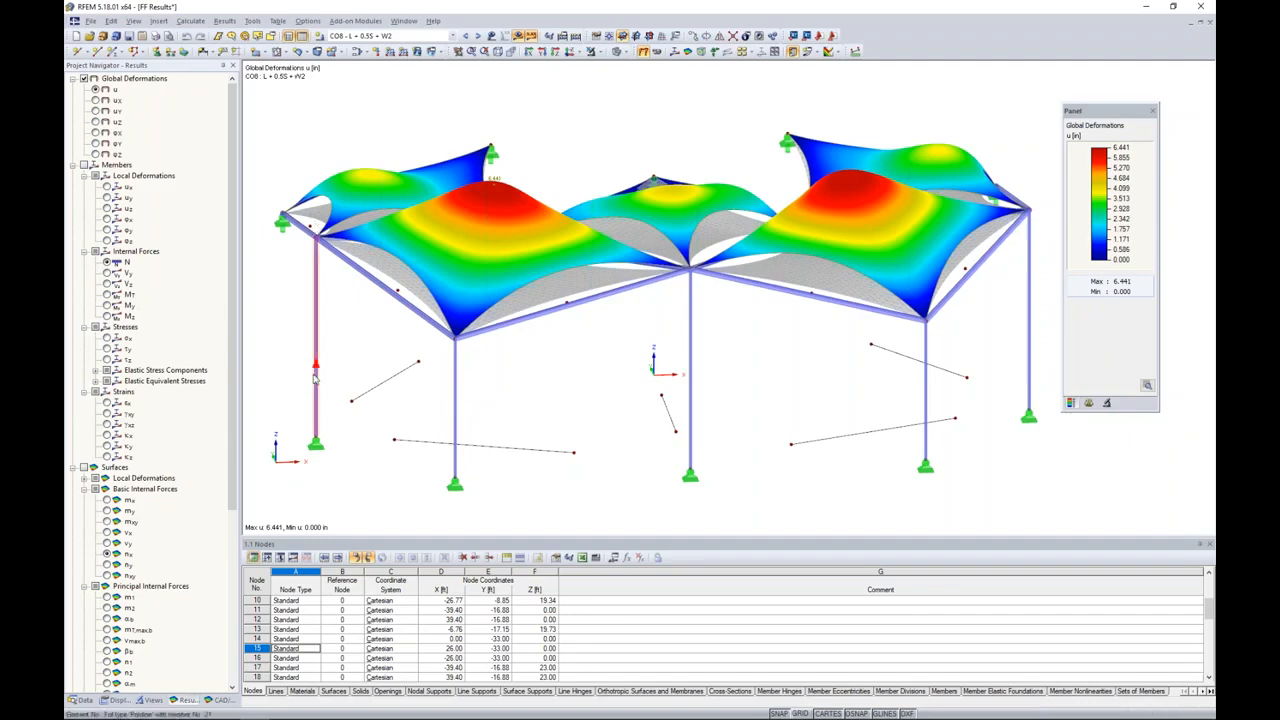
Step: Display the surfaces' basic internal forces nx and ny for load combination CO8
ctrl+middle_drag(634, 377, 588, 372)
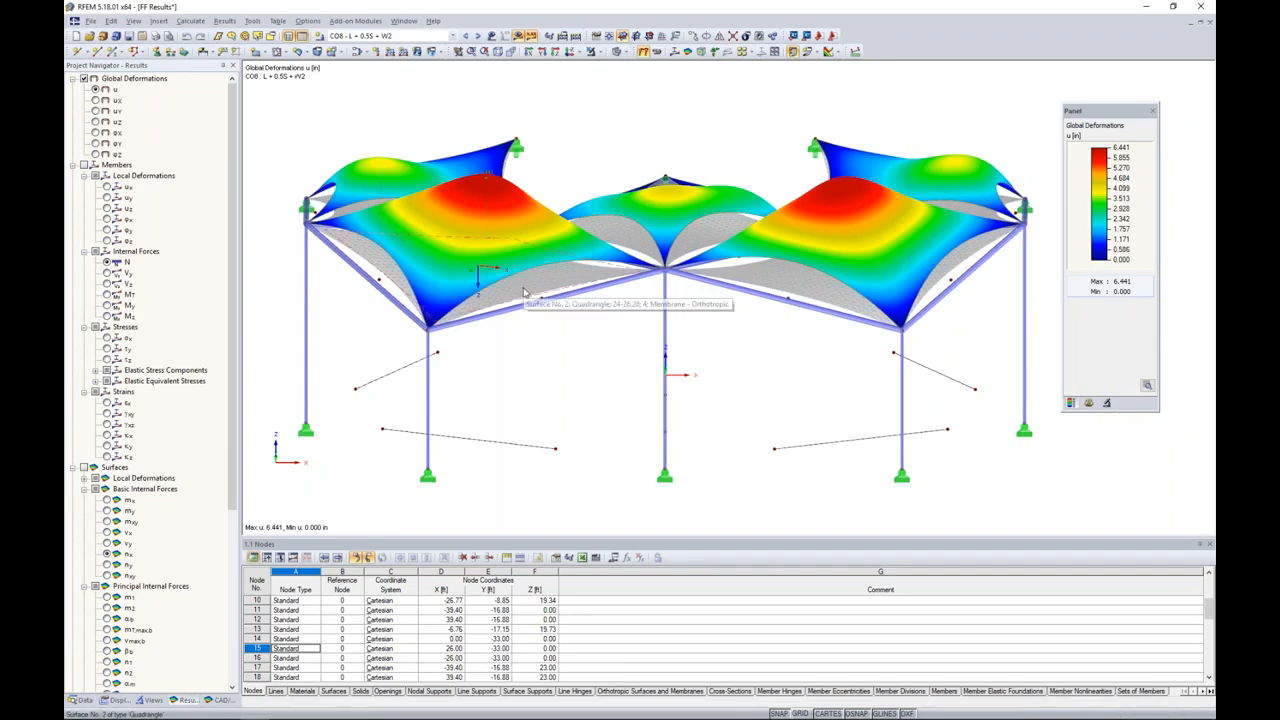
click(107, 553)
click(107, 565)
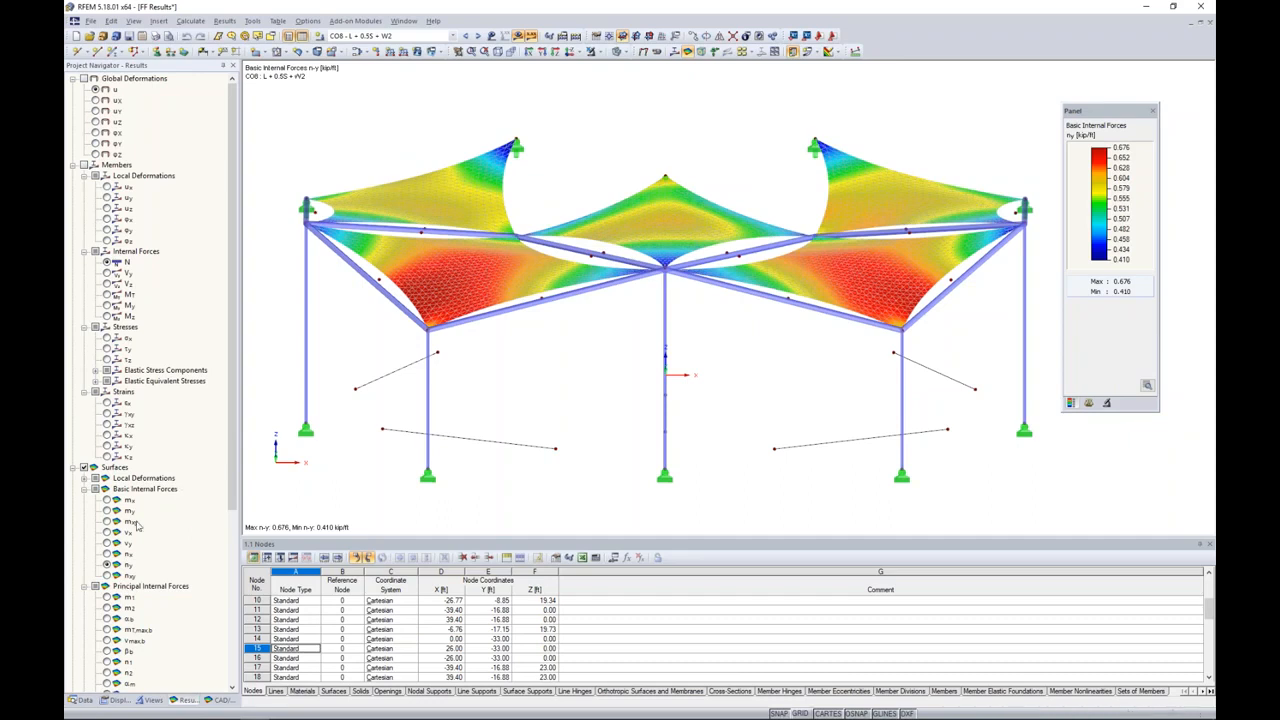
click(107, 553)
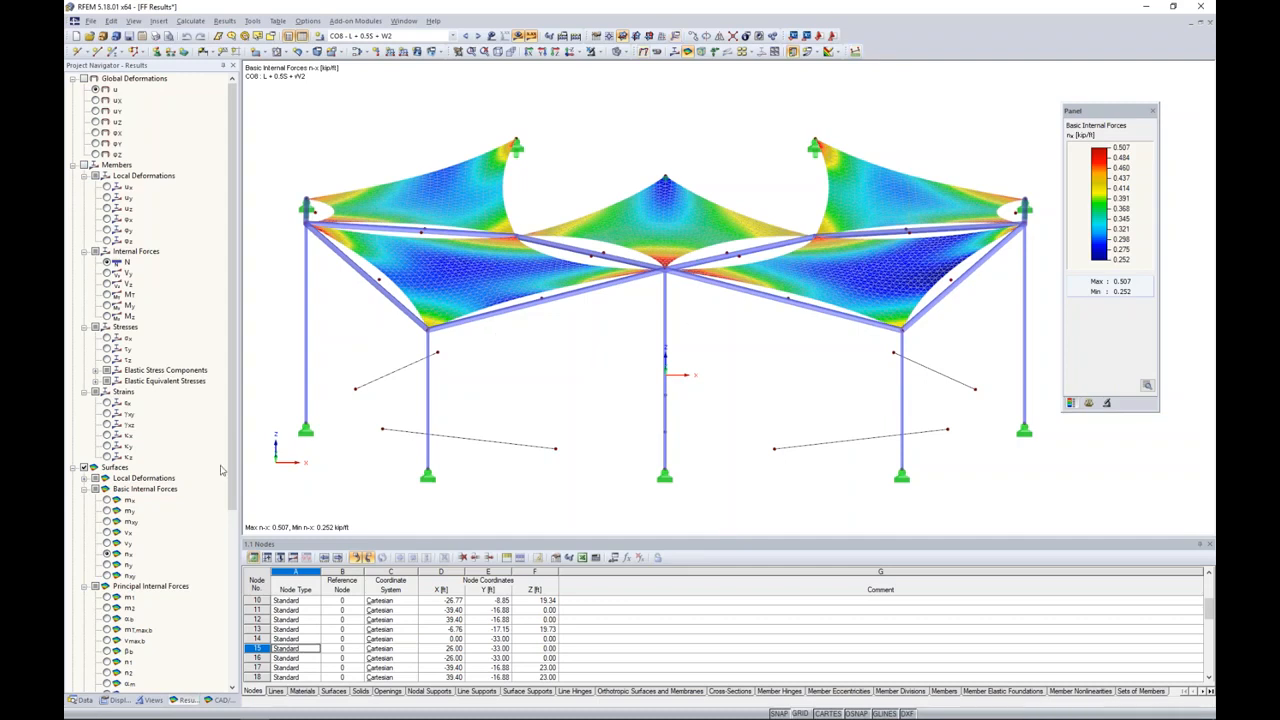
Step: Open the RF-STEEL AISC add-on module for the design of steel members
click(80, 700)
scroll(145, 600, down, 8)
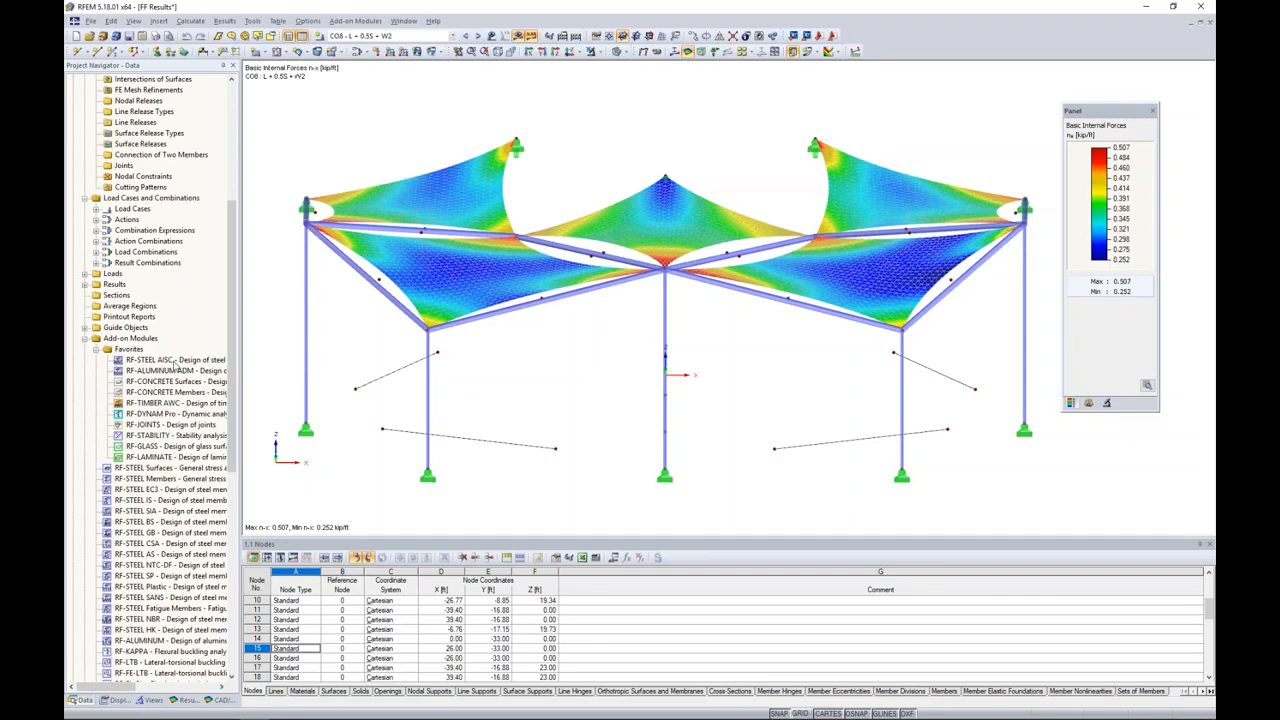
double_click(172, 361)
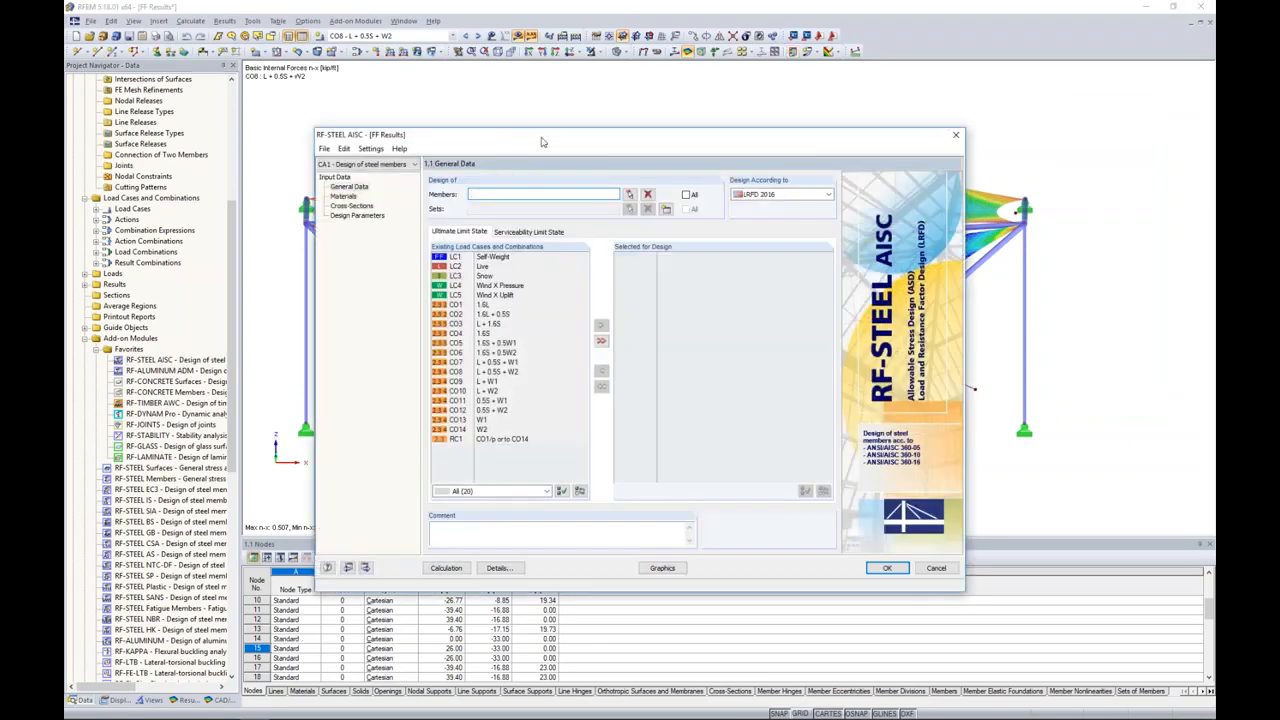
drag(560, 132, 601, 101)
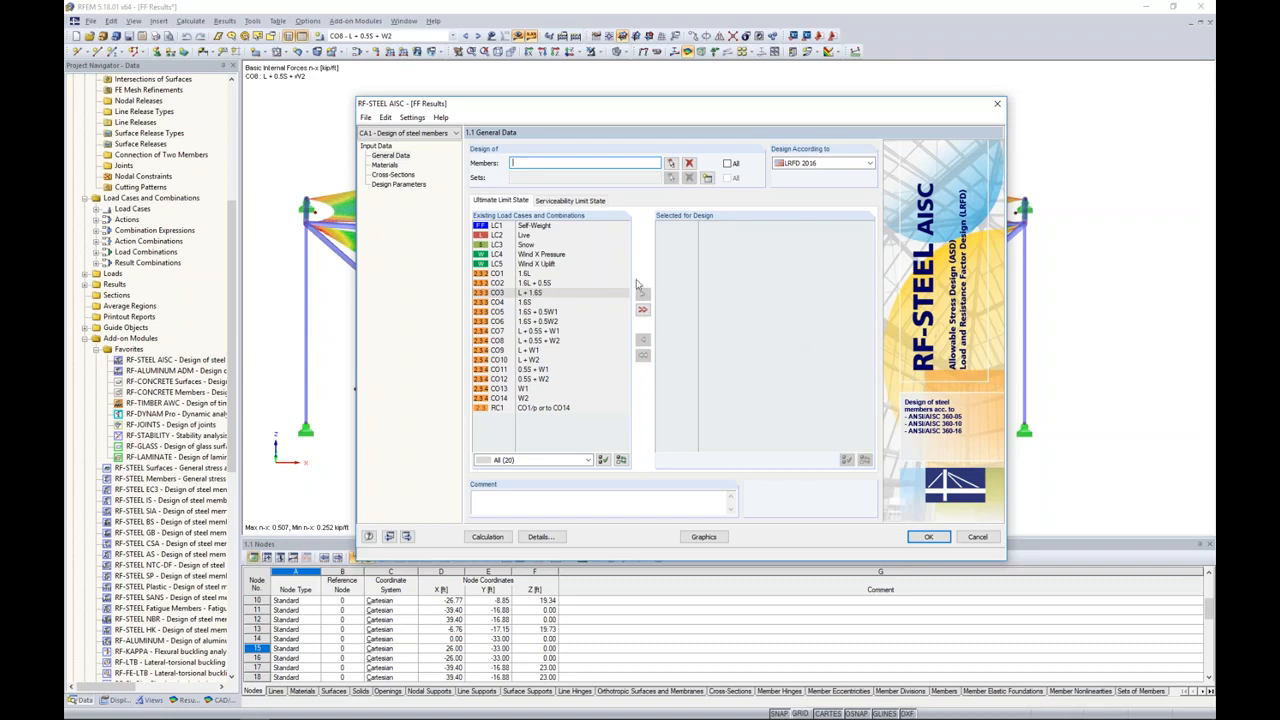
Step: Isolate the members made of Steel A500, Grade B (Rounds) and pick all of them, members 21-35, for design
click(671, 163)
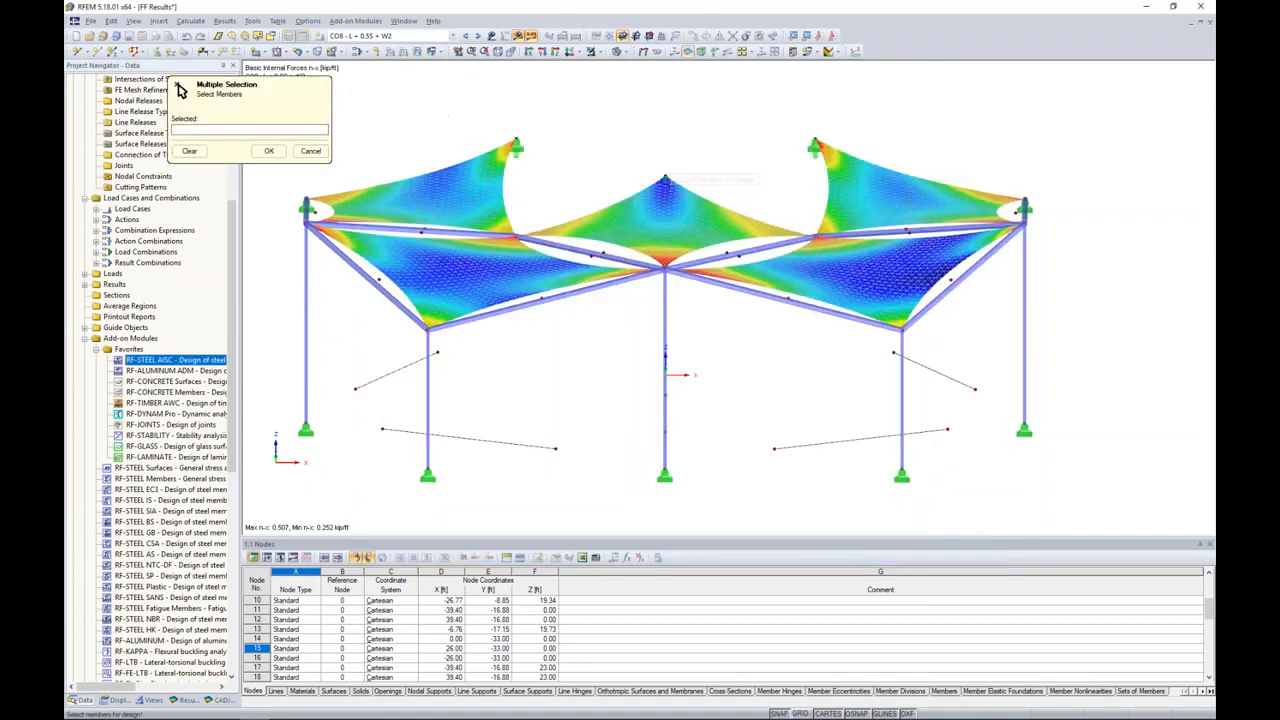
click(152, 699)
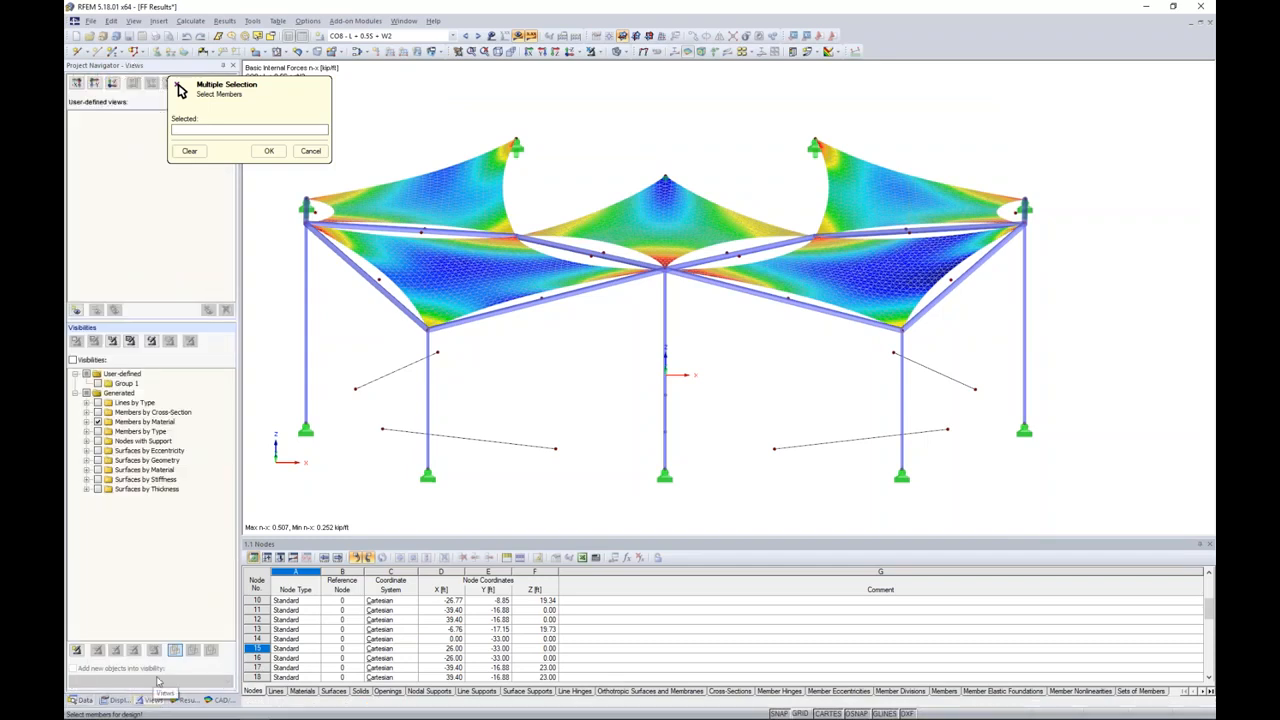
click(87, 422)
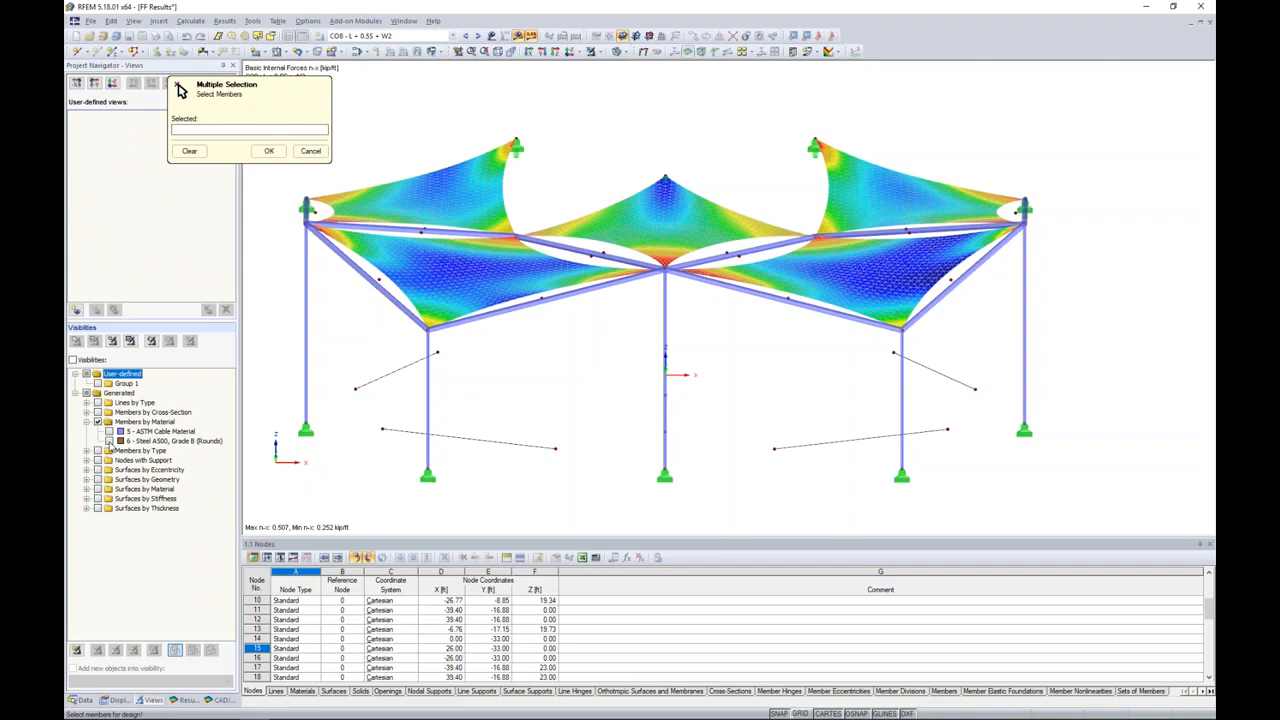
click(109, 441)
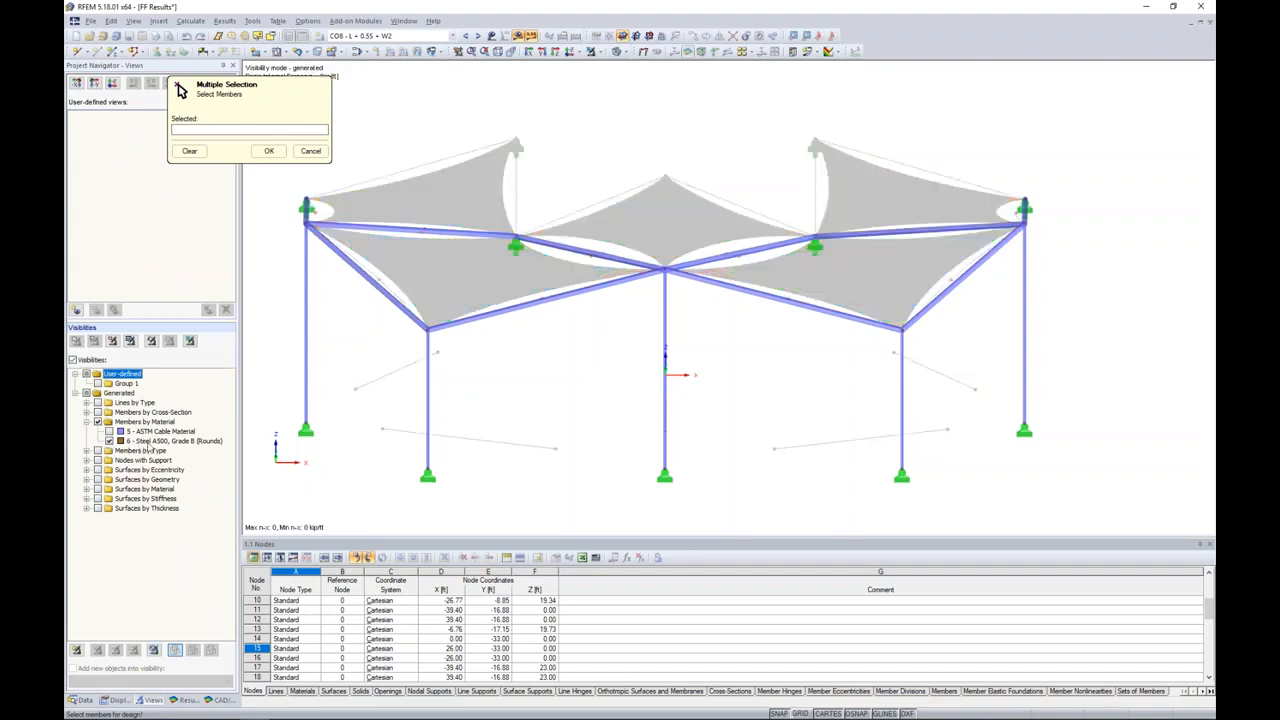
scroll(851, 360, down, 2)
drag(1058, 488, 378, 124)
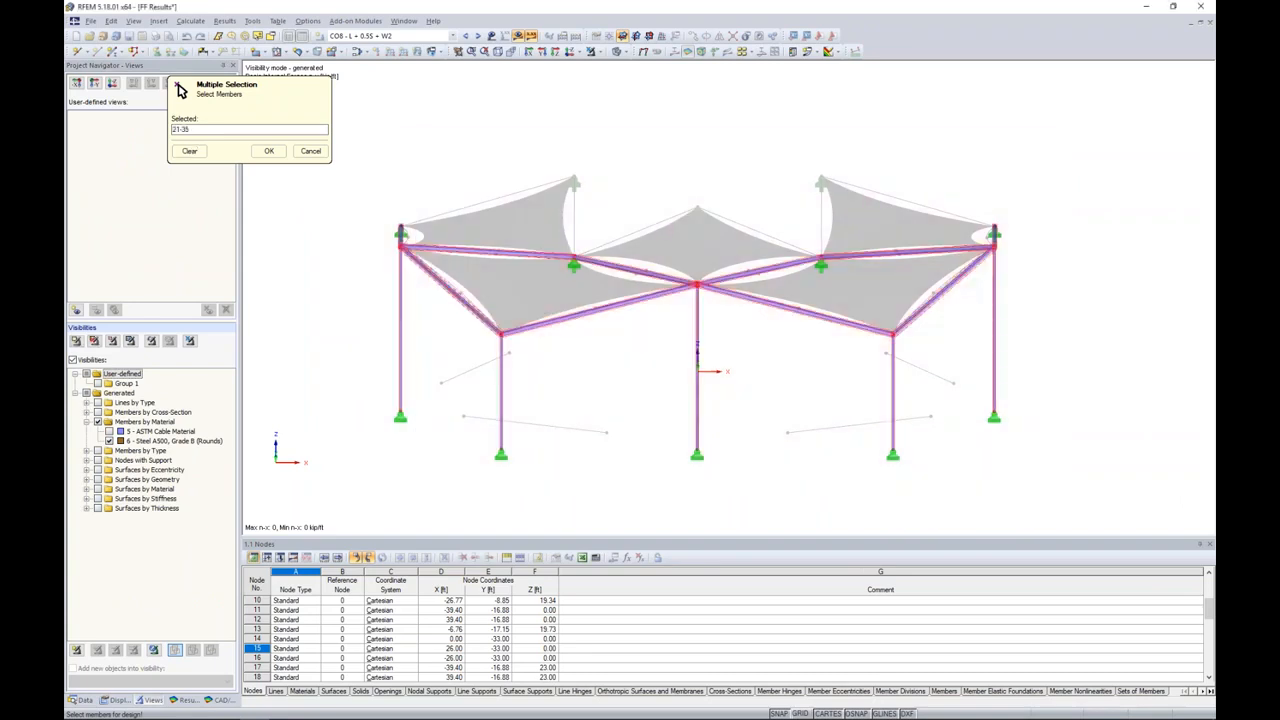
click(269, 150)
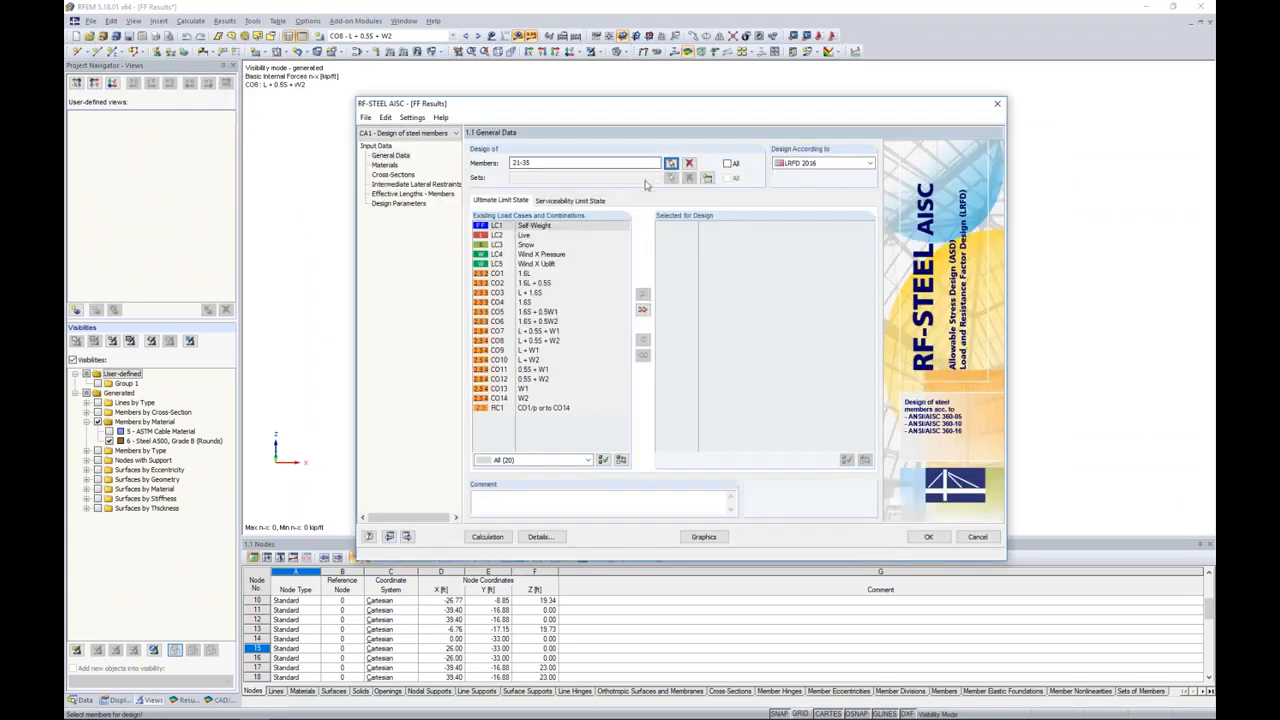
Step: Add load combinations CO1 to CO14 to the ultimate limit state design and choose LRFD 2016 as the design standard
click(524, 273)
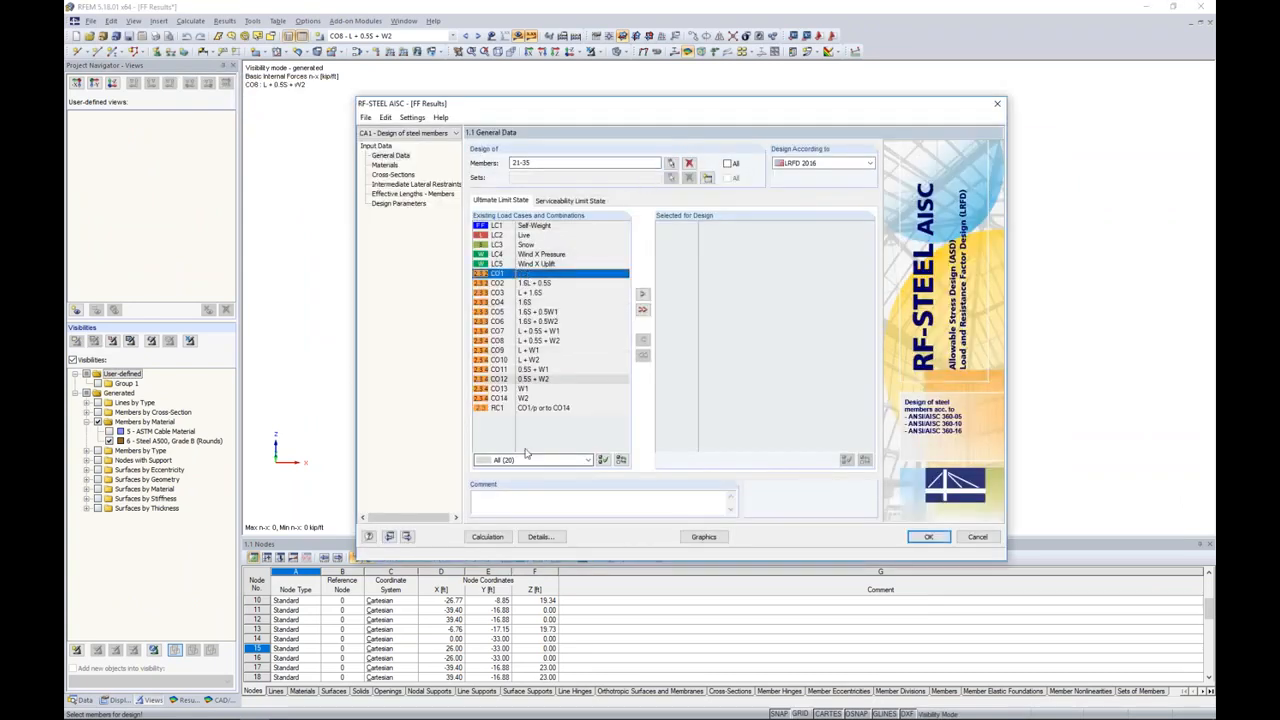
click(531, 399)
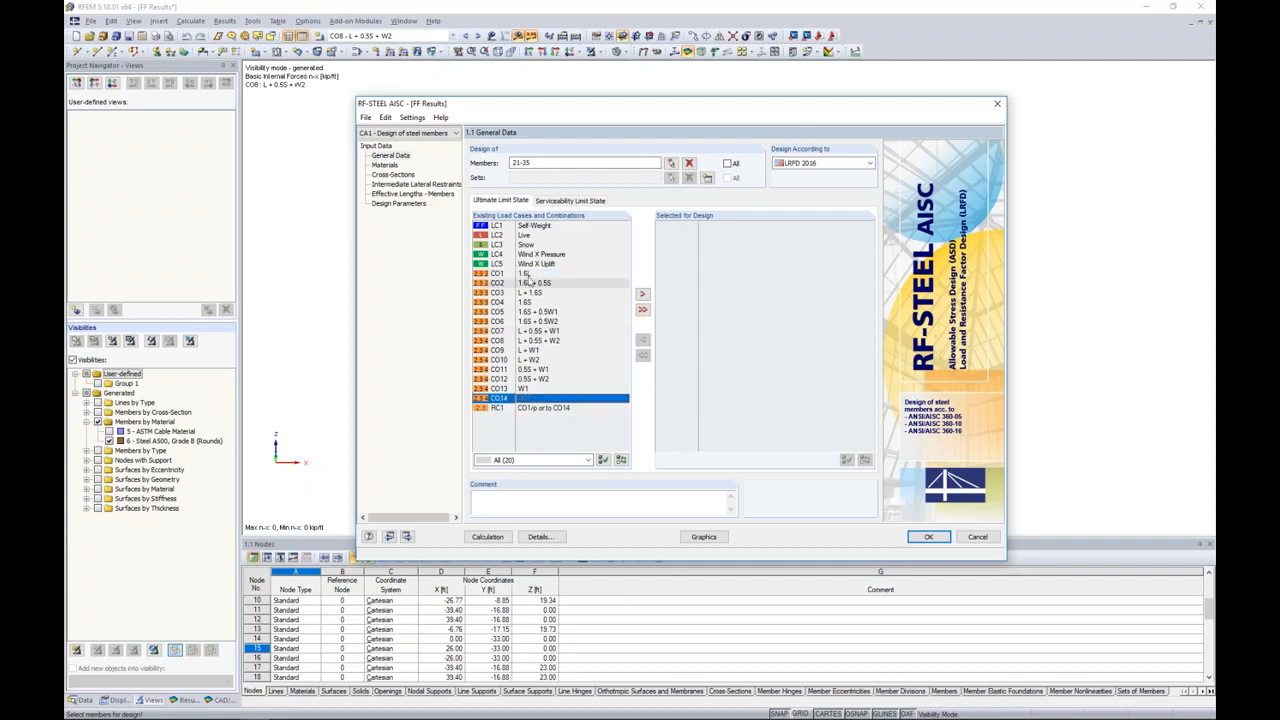
shift+click(527, 274)
click(642, 295)
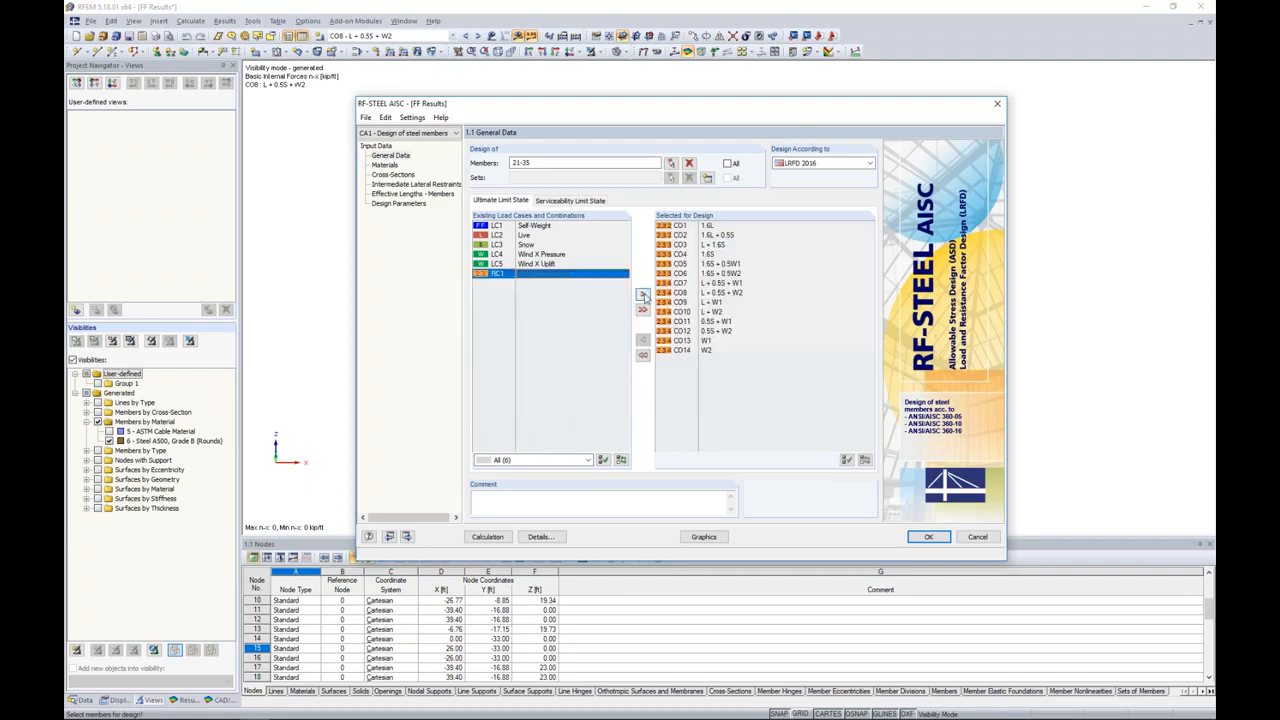
click(842, 165)
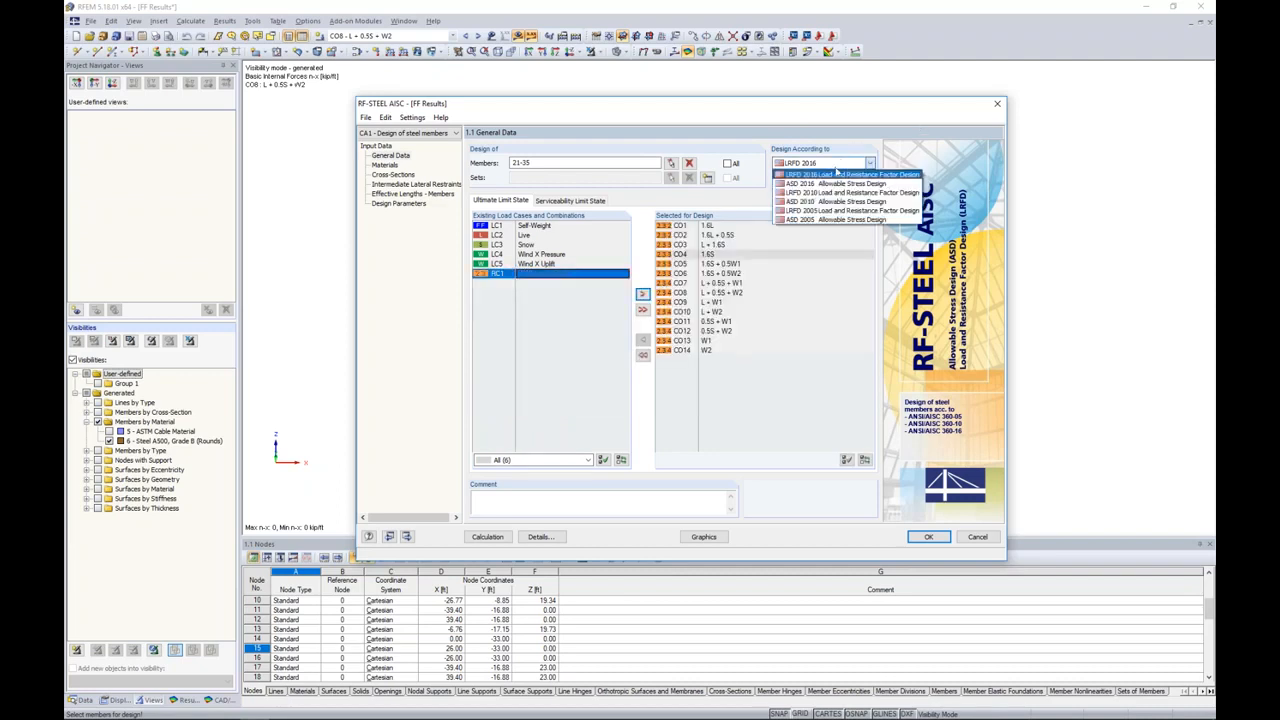
click(832, 176)
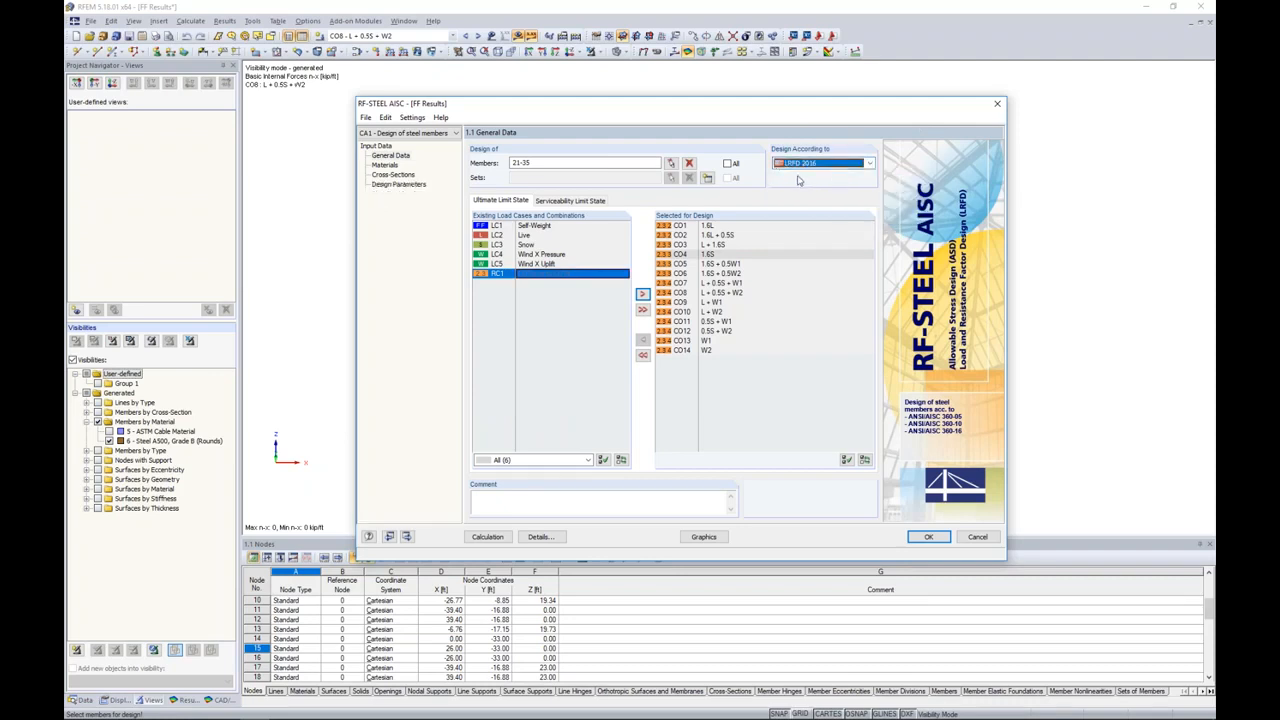
Step: Review the design inputs: the Steel A500 material properties, the Round HSS 7.5x0.500 cross-section and the members' effective lengths
click(384, 165)
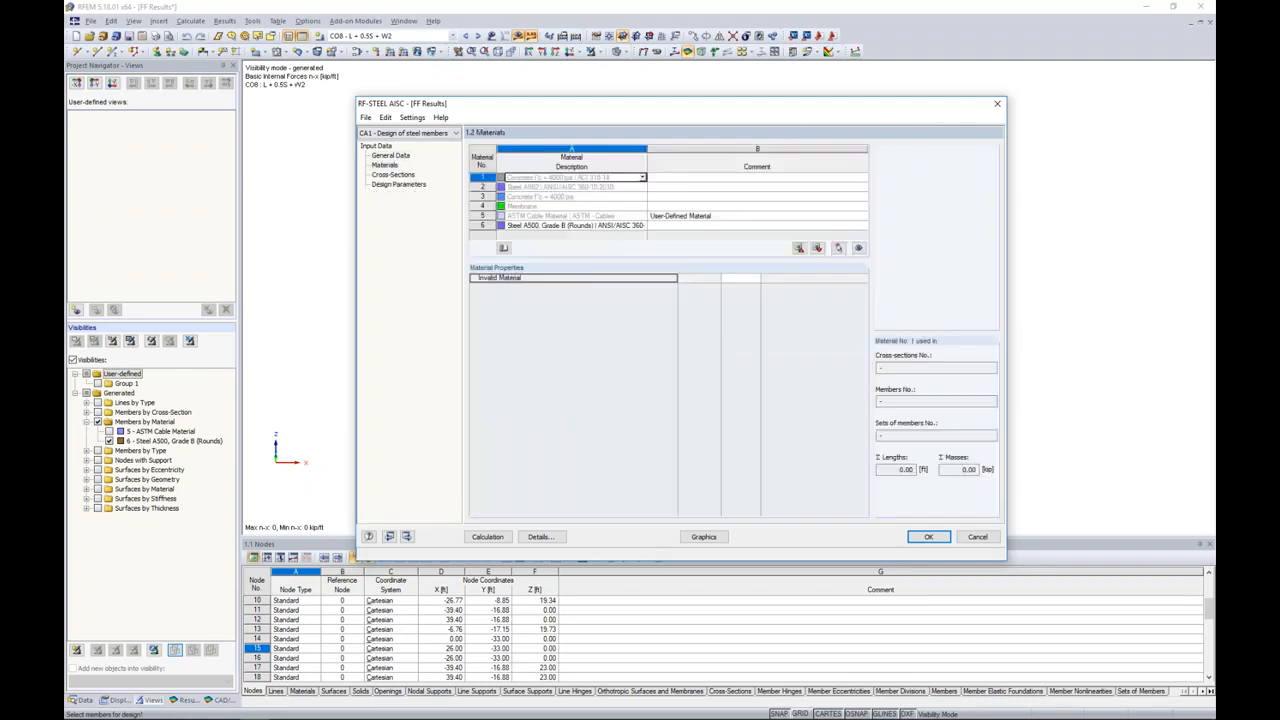
click(395, 174)
click(390, 156)
click(389, 166)
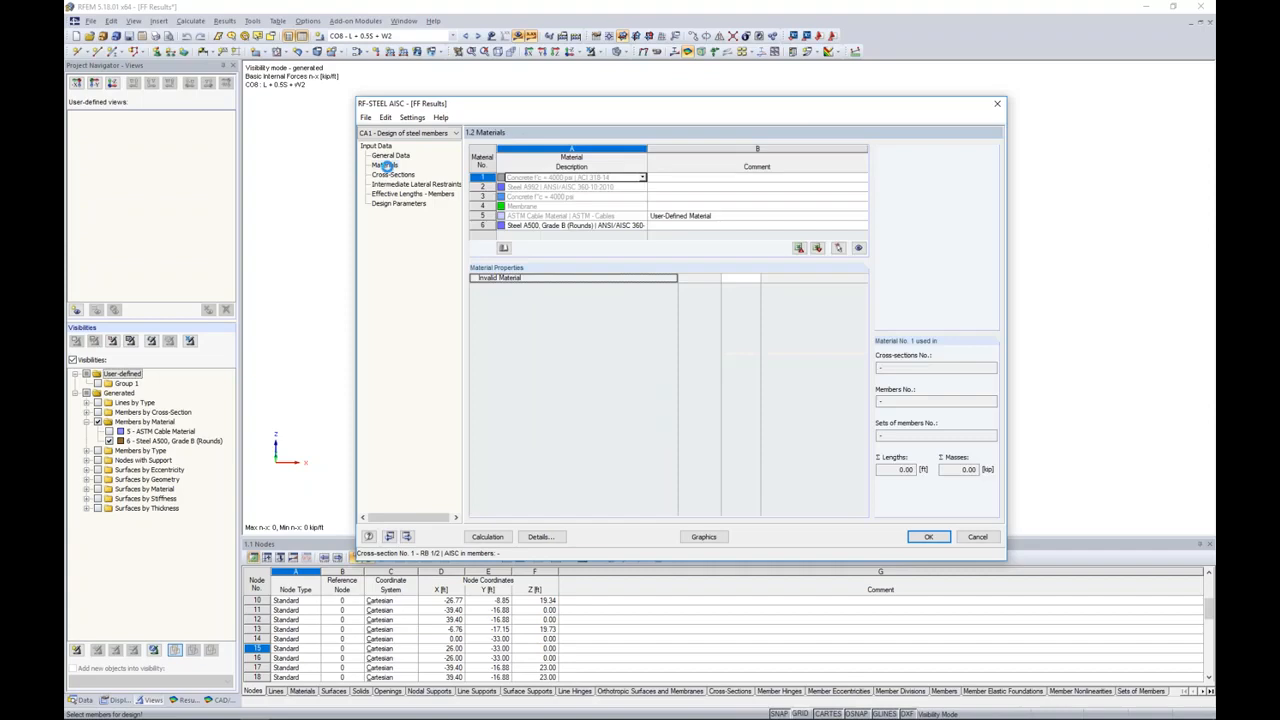
click(521, 226)
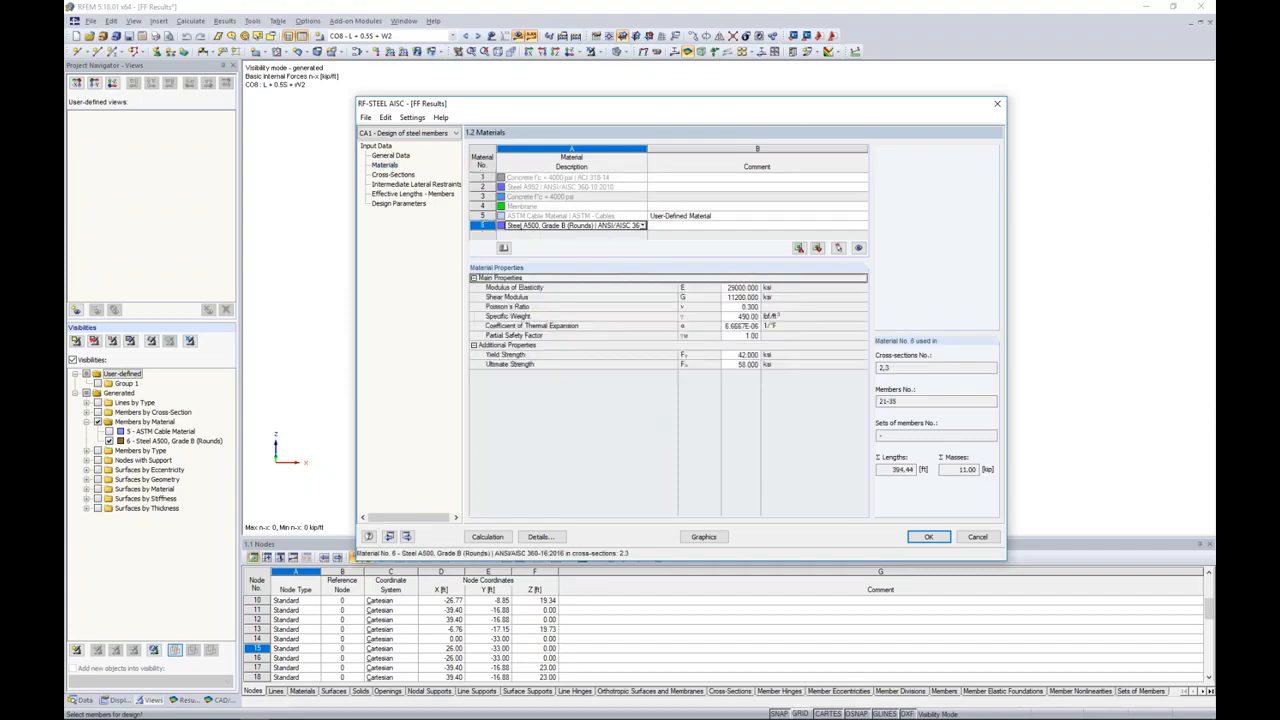
click(394, 174)
click(549, 197)
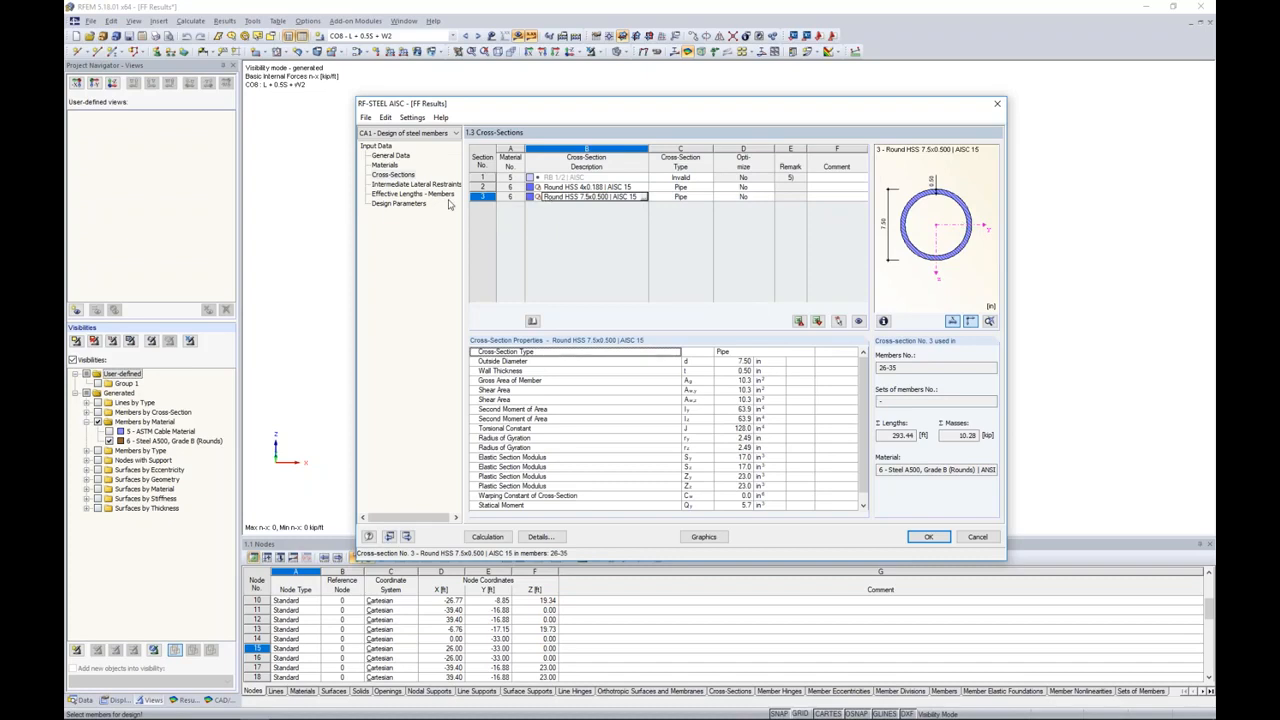
click(439, 198)
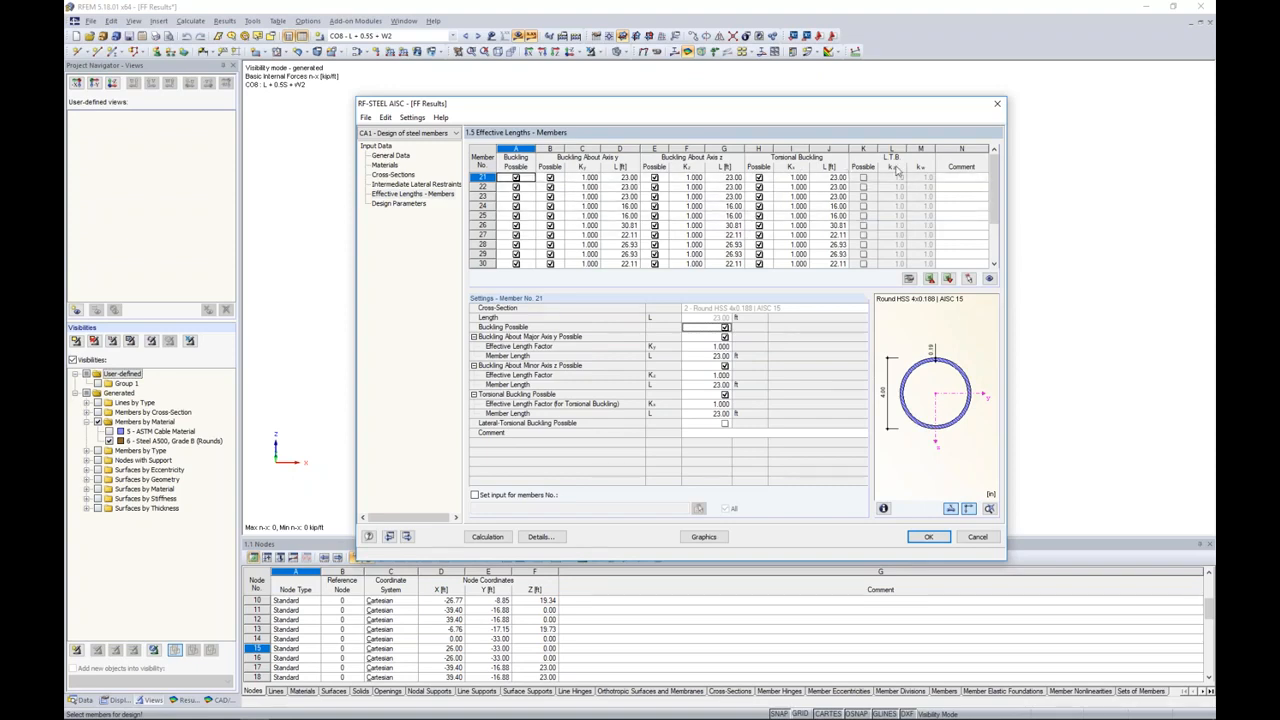
Step: Run the steel design calculation and list the design results by member, keeping the model in view
click(489, 537)
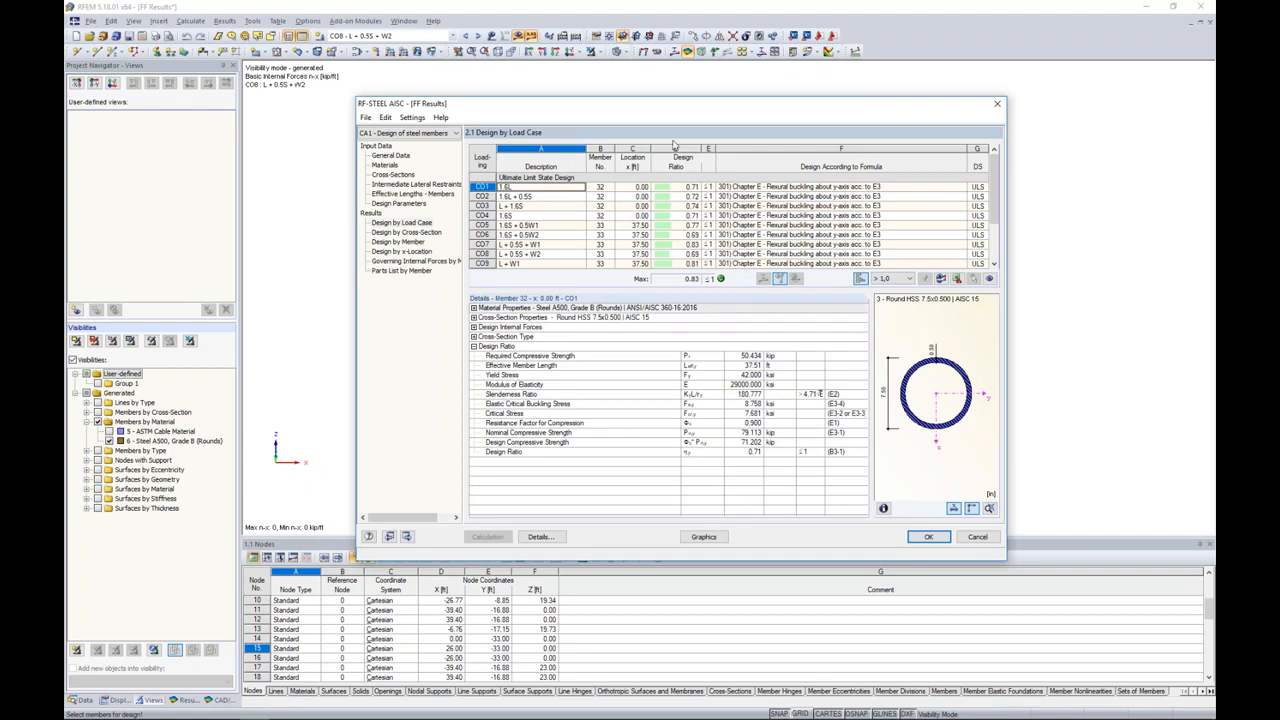
drag(662, 112, 608, 330)
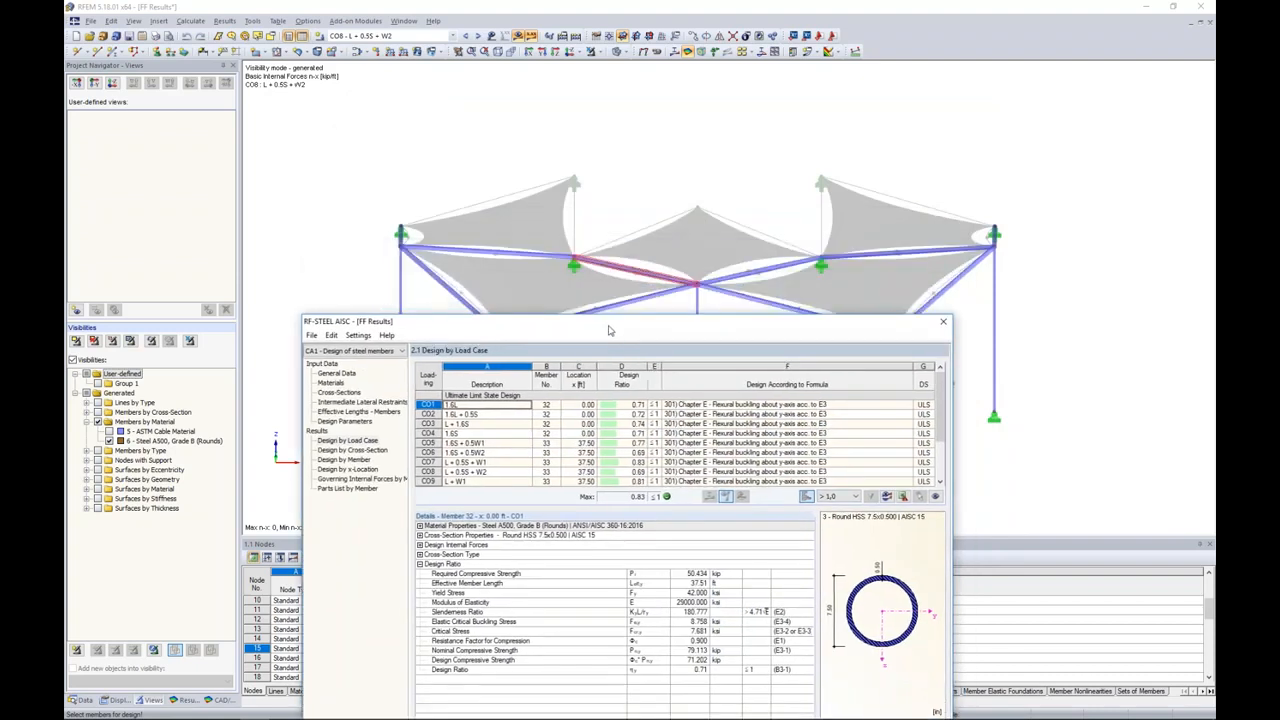
click(344, 459)
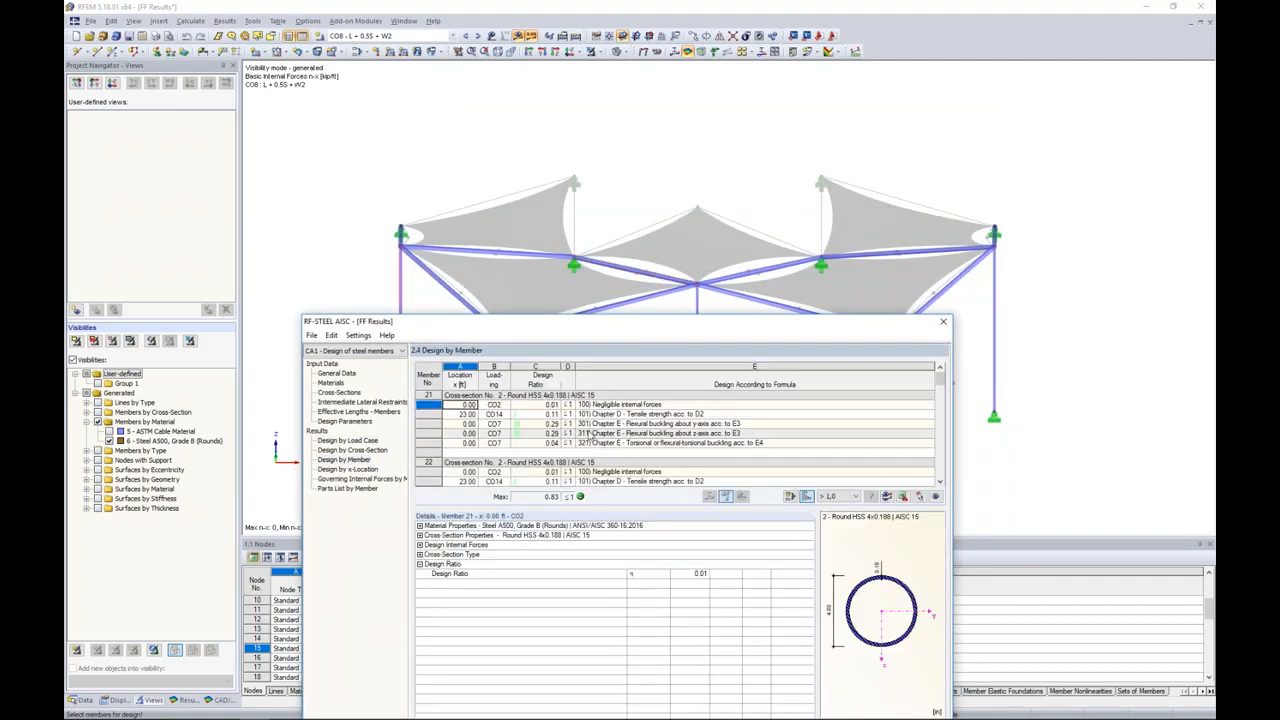
Step: Examine the flexural buckling design ratios of members 24 to 27 and locate these members in the model
scroll(634, 435, down, 2)
click(634, 443)
drag(626, 325, 616, 456)
scroll(634, 537, down, 3)
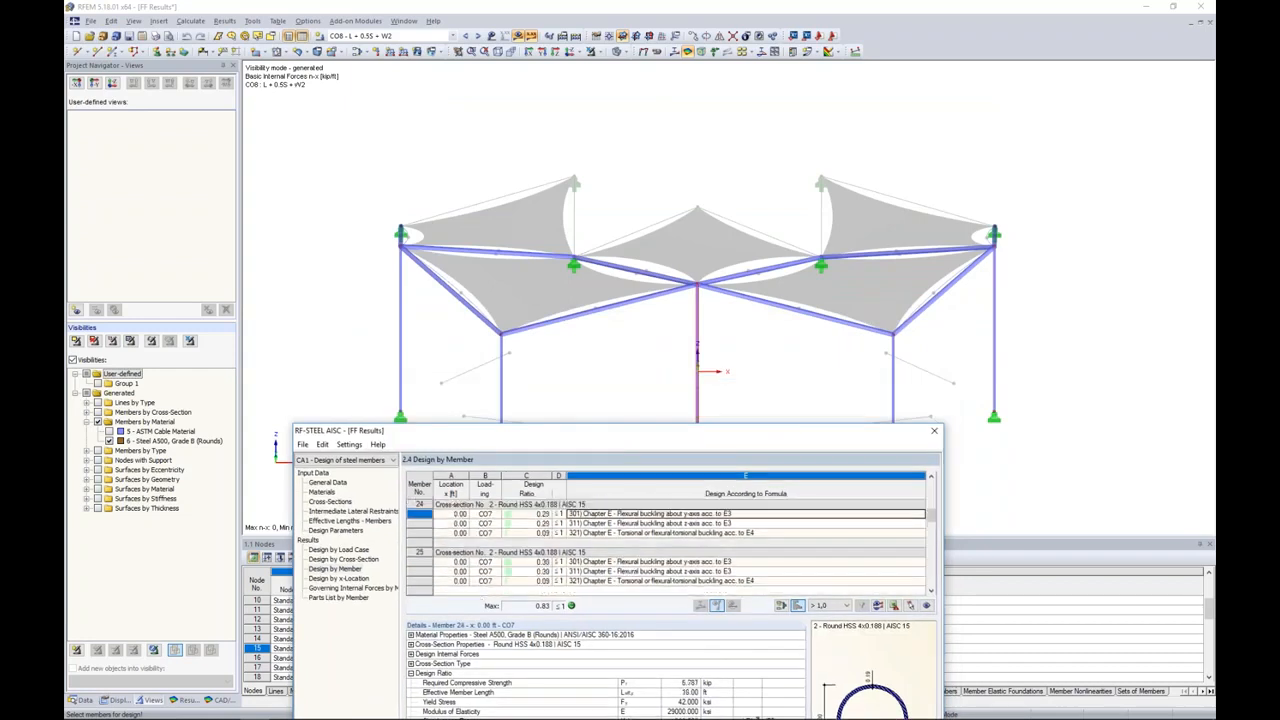
scroll(634, 537, down, 4)
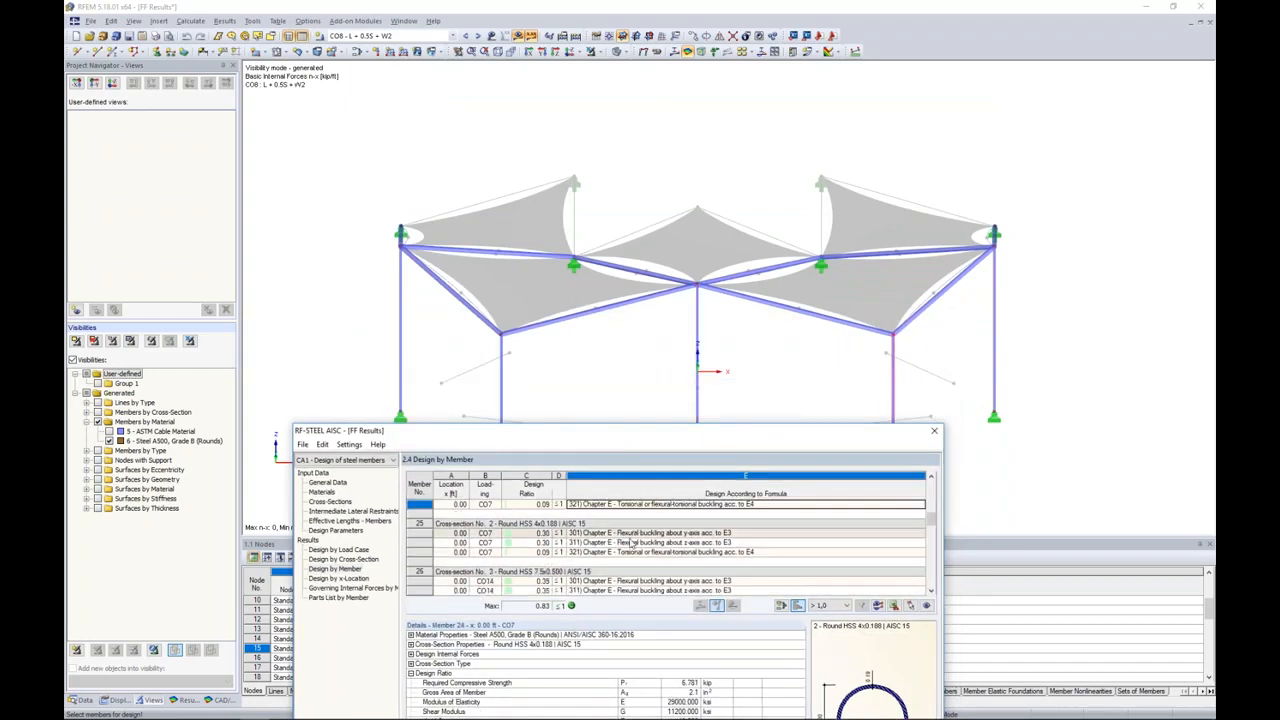
scroll(632, 543, down, 4)
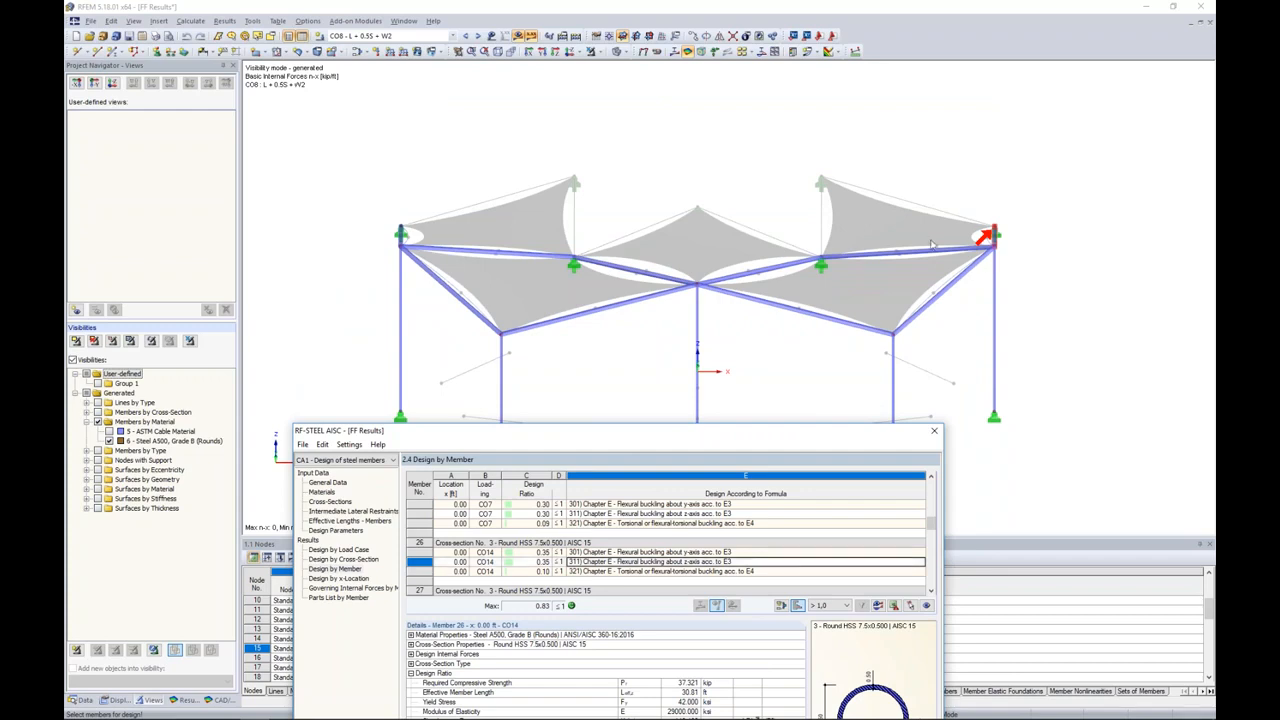
scroll(705, 533, down, 3)
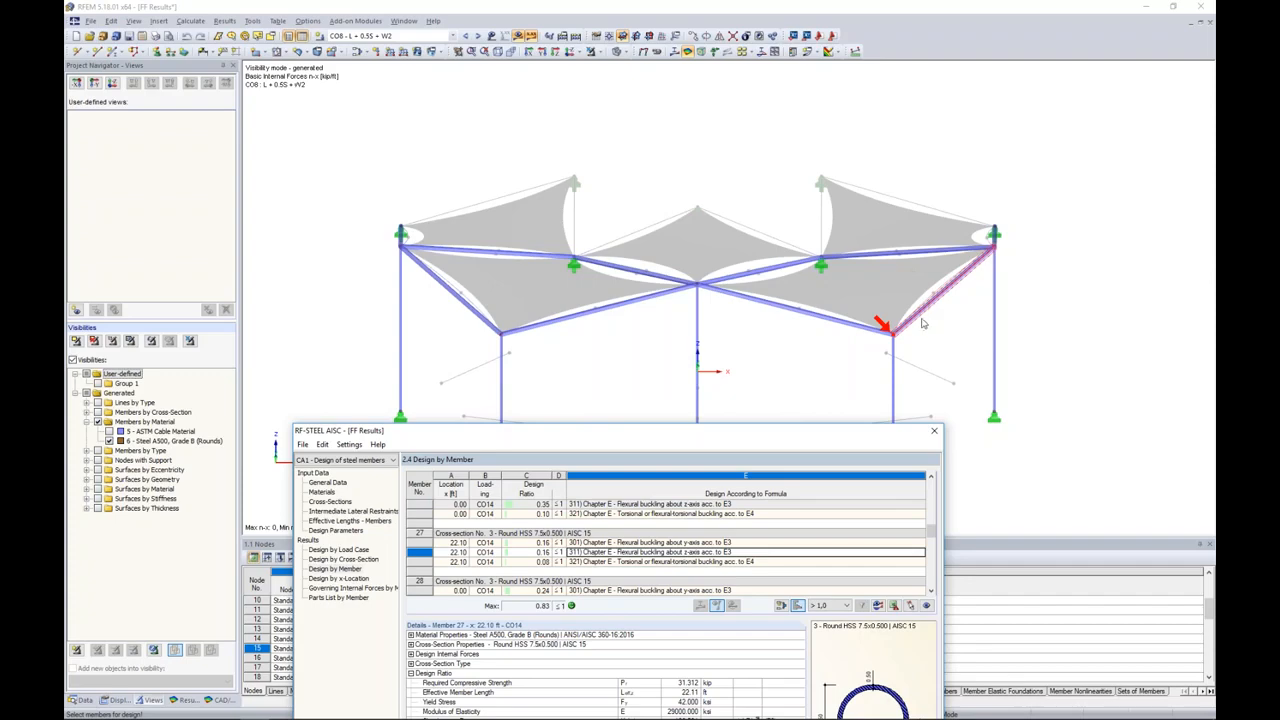
Step: Display the RF-STEEL AISC CA1 design ratios graphically on the model and inspect them in a rotated 3D view
drag(751, 434, 789, 151)
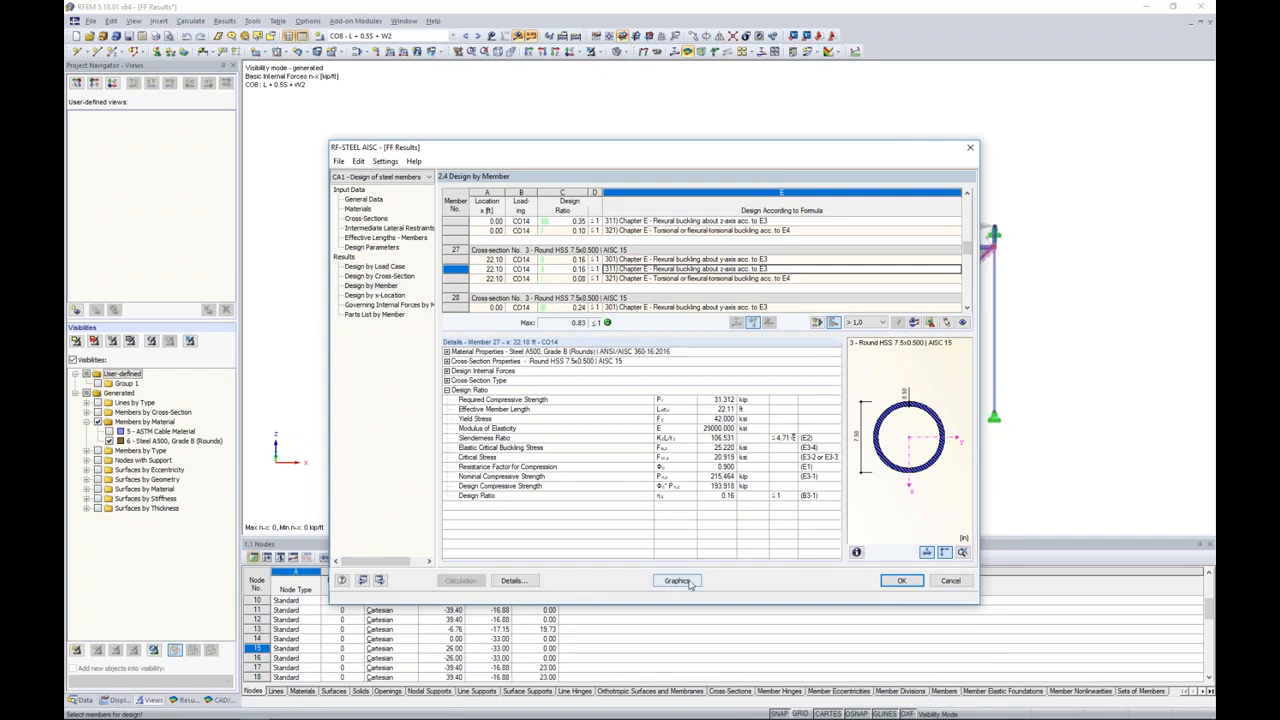
click(676, 580)
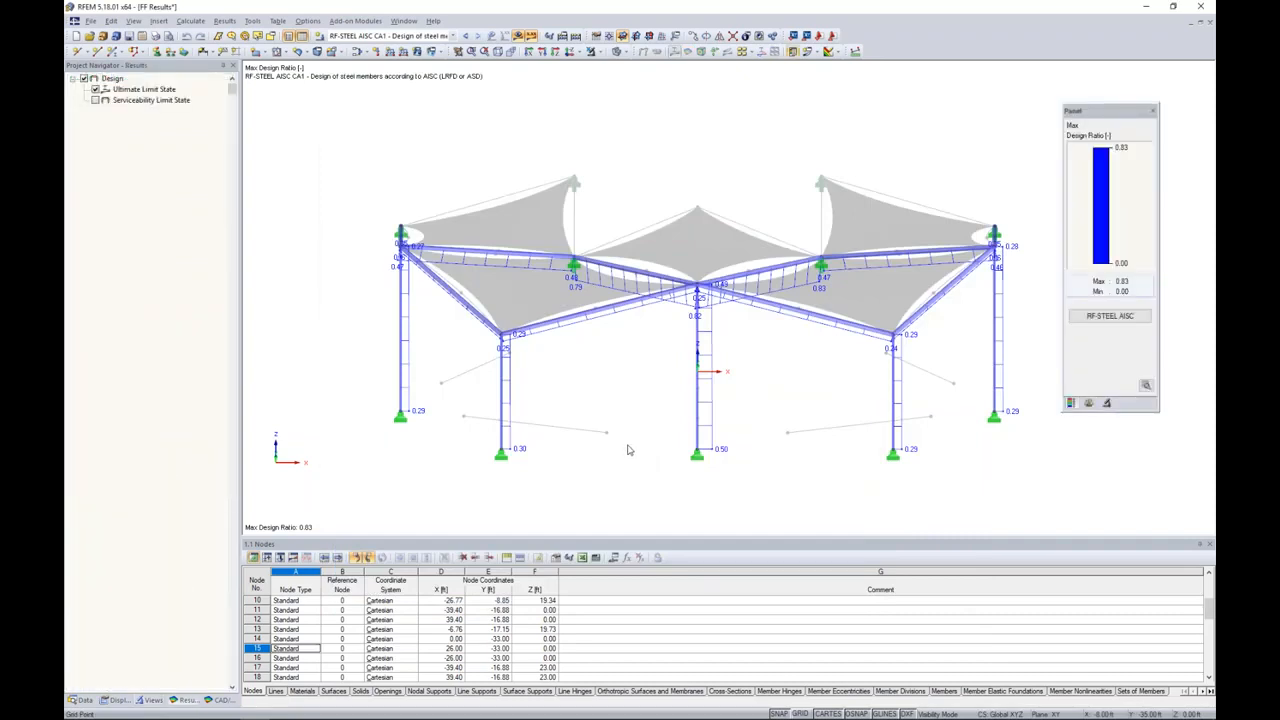
click(452, 36)
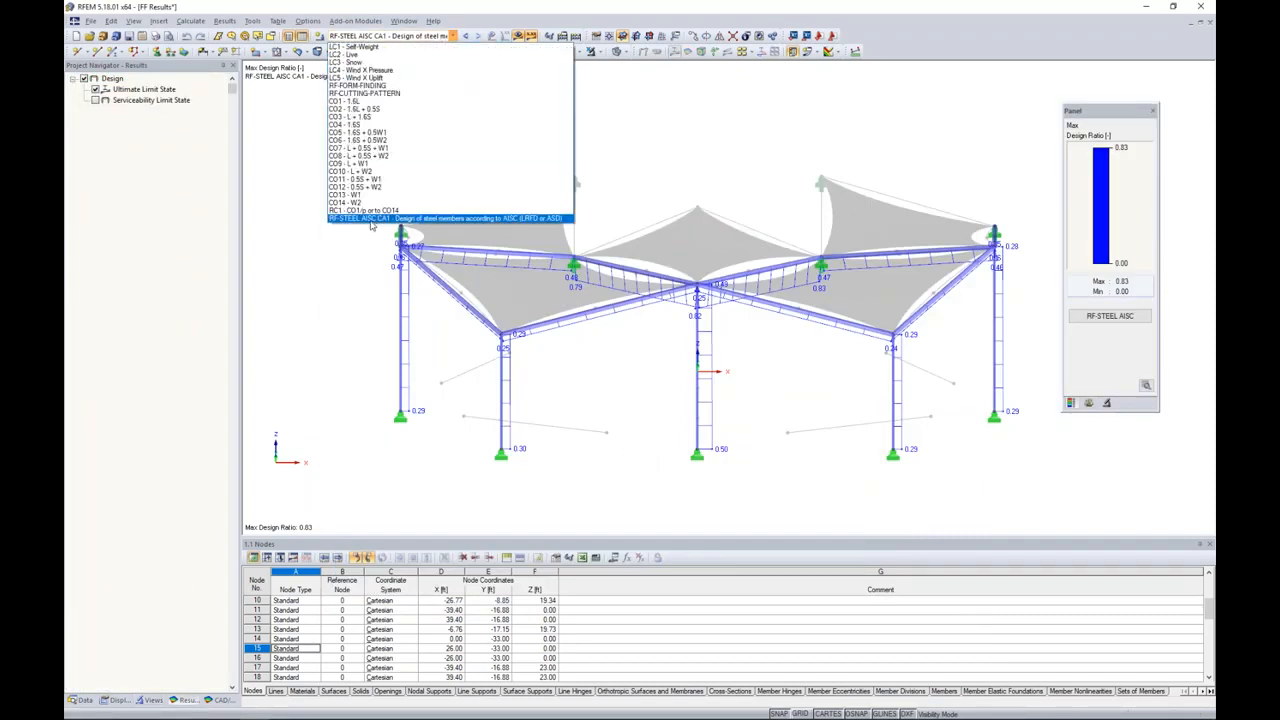
click(370, 219)
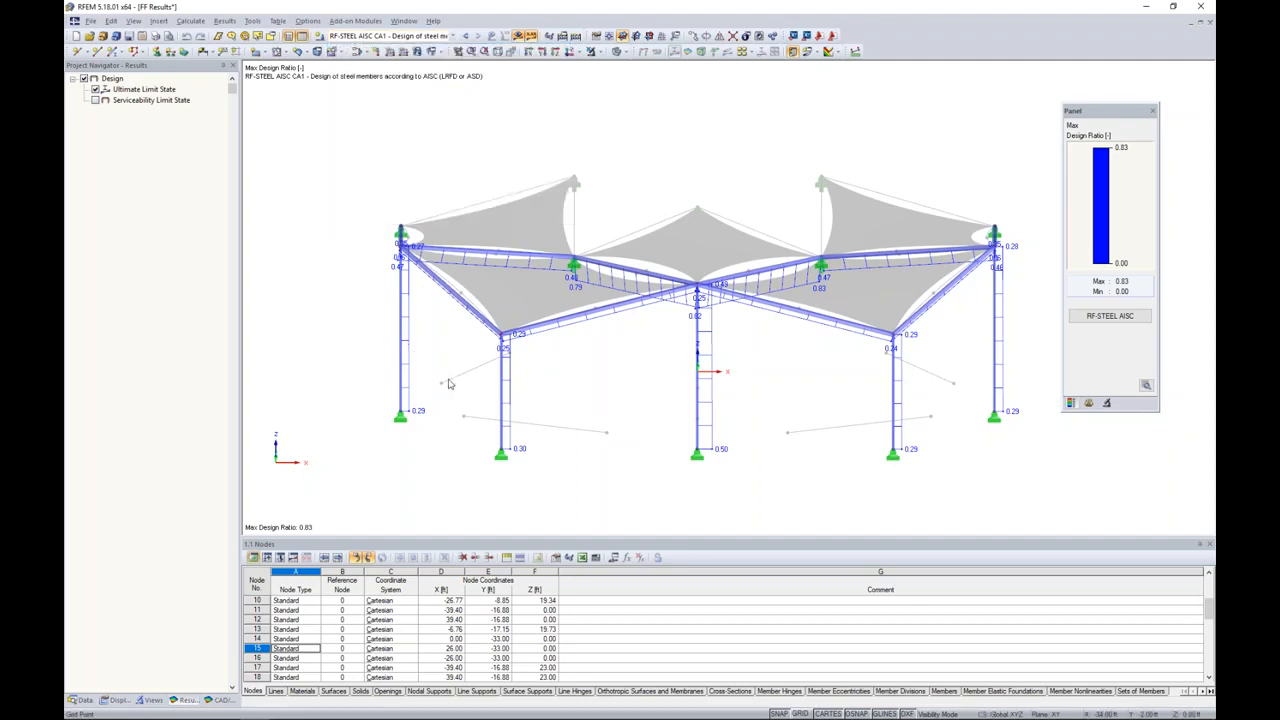
ctrl+middle_drag(571, 403, 632, 386)
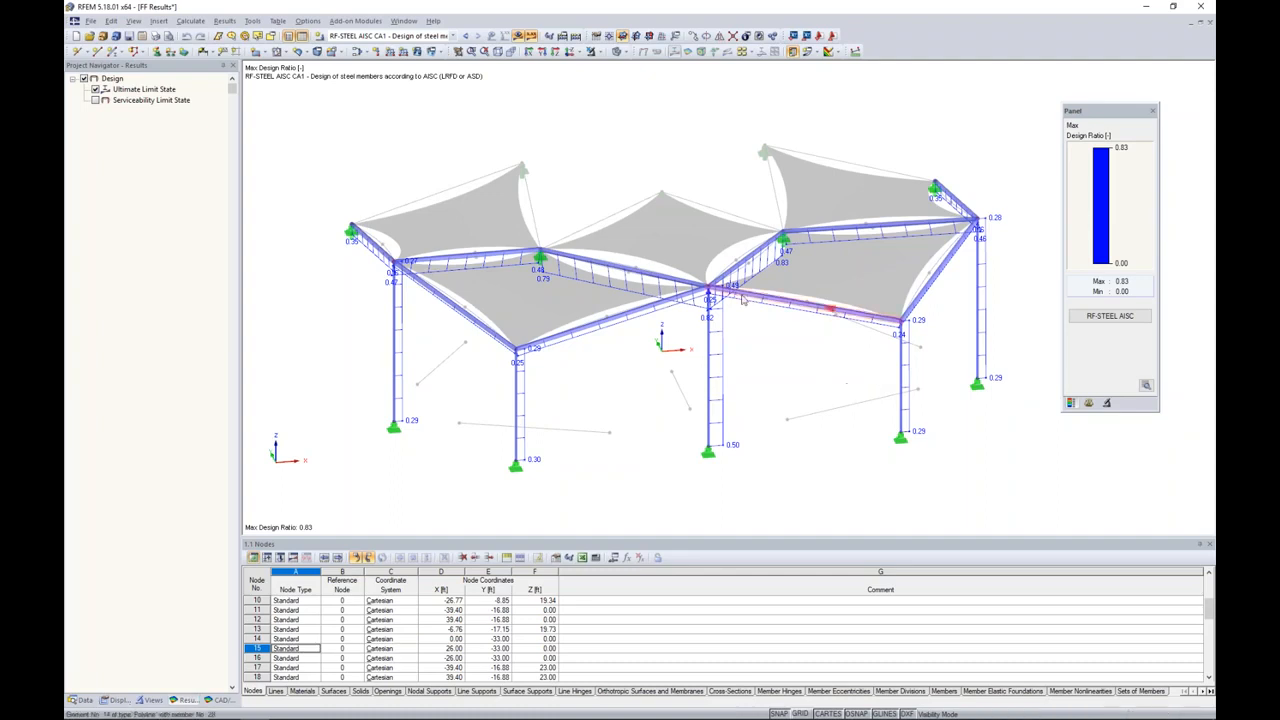
Step: Switch to the presentation slideshow and advance from the RFLOW slide to the features of RF-CUTTING-PATTERN
key(super+Tab)
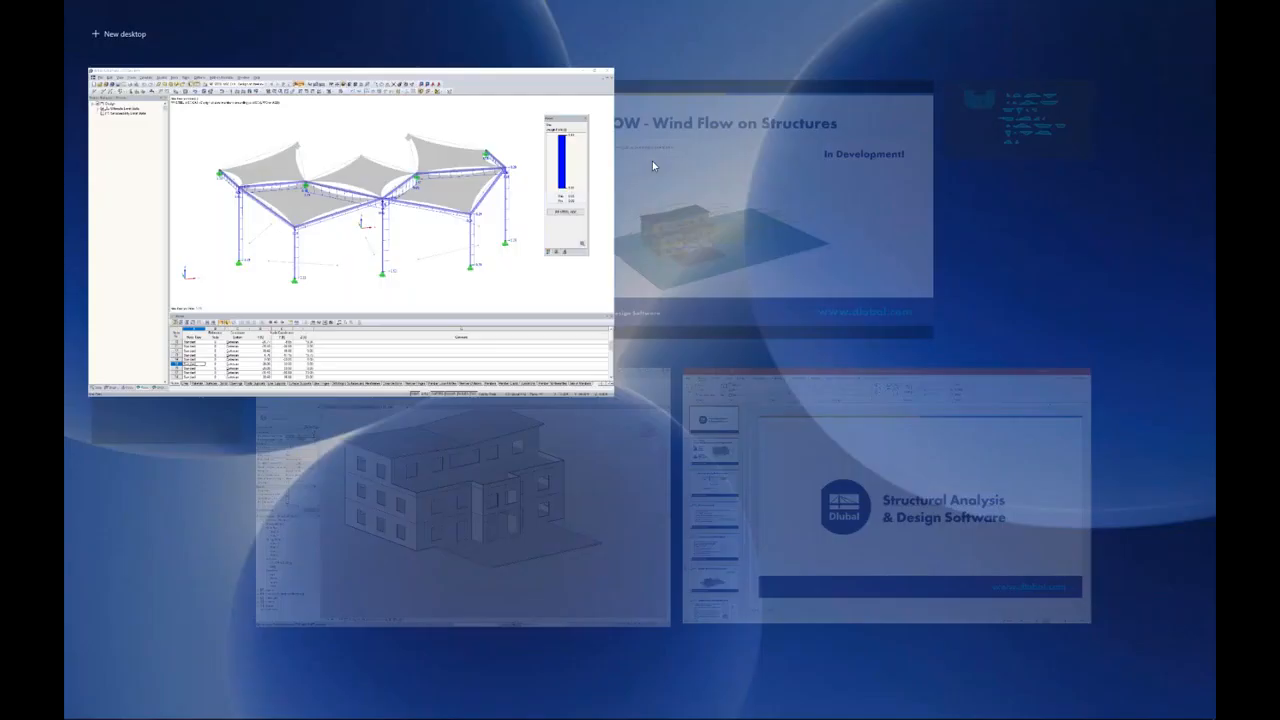
click(685, 149)
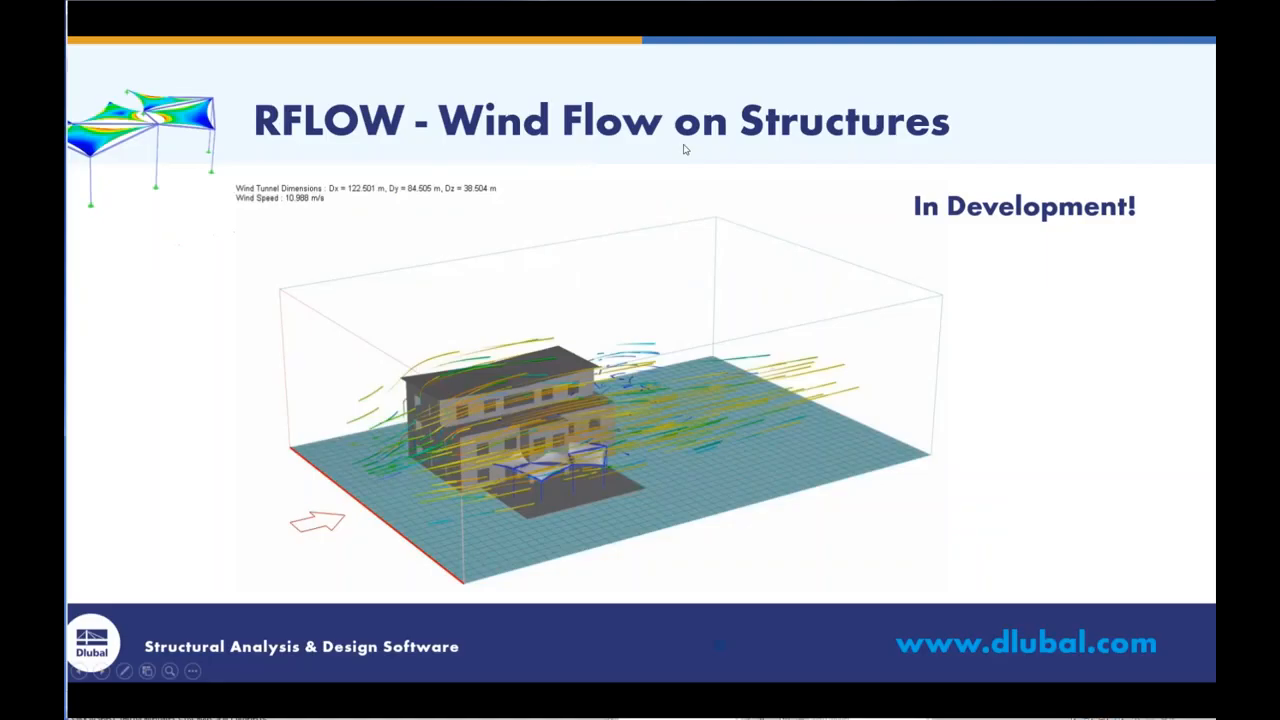
click(685, 149)
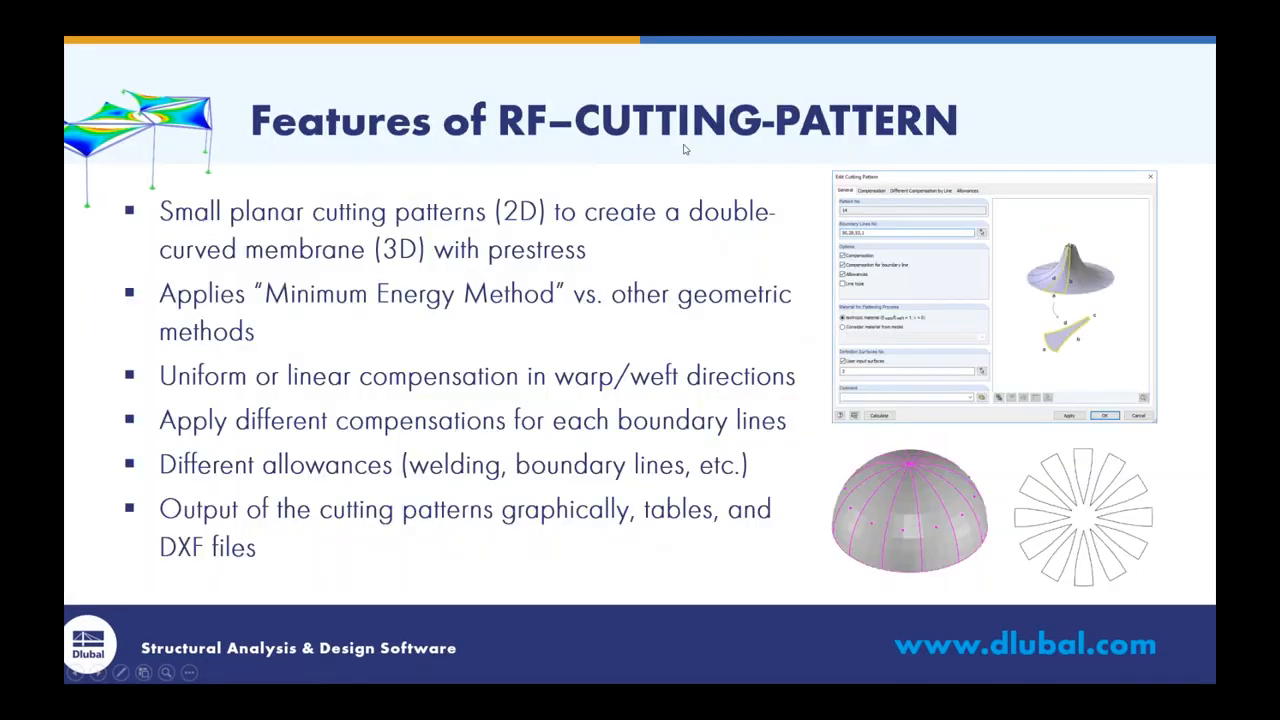
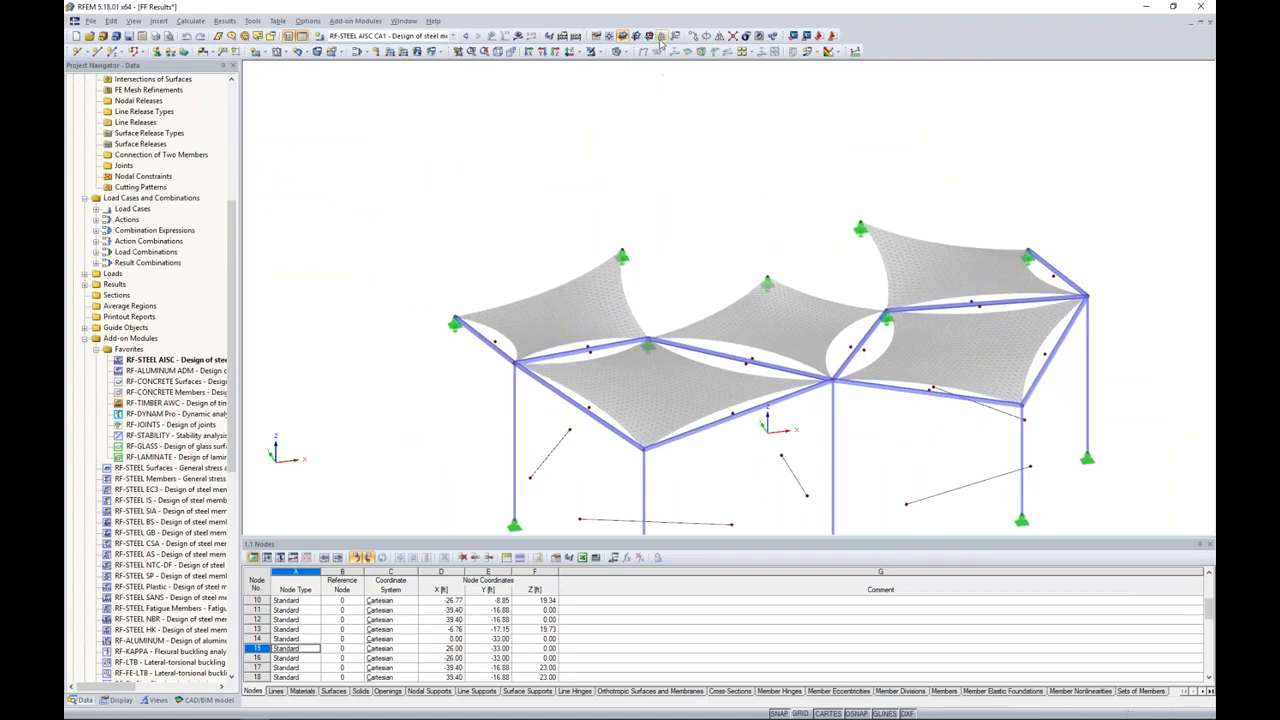
Step: Turn on the grid and define a vertical work plane through three nodes along the first membrane's diagonal
click(800, 713)
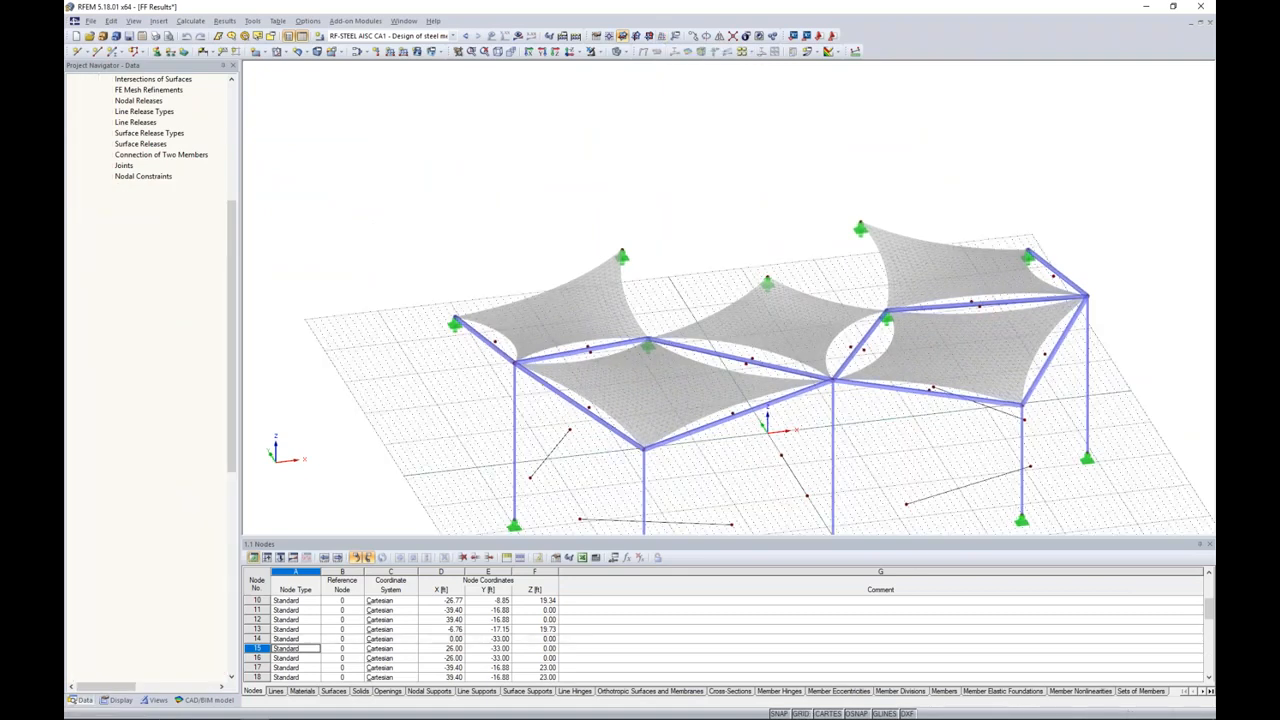
click(662, 37)
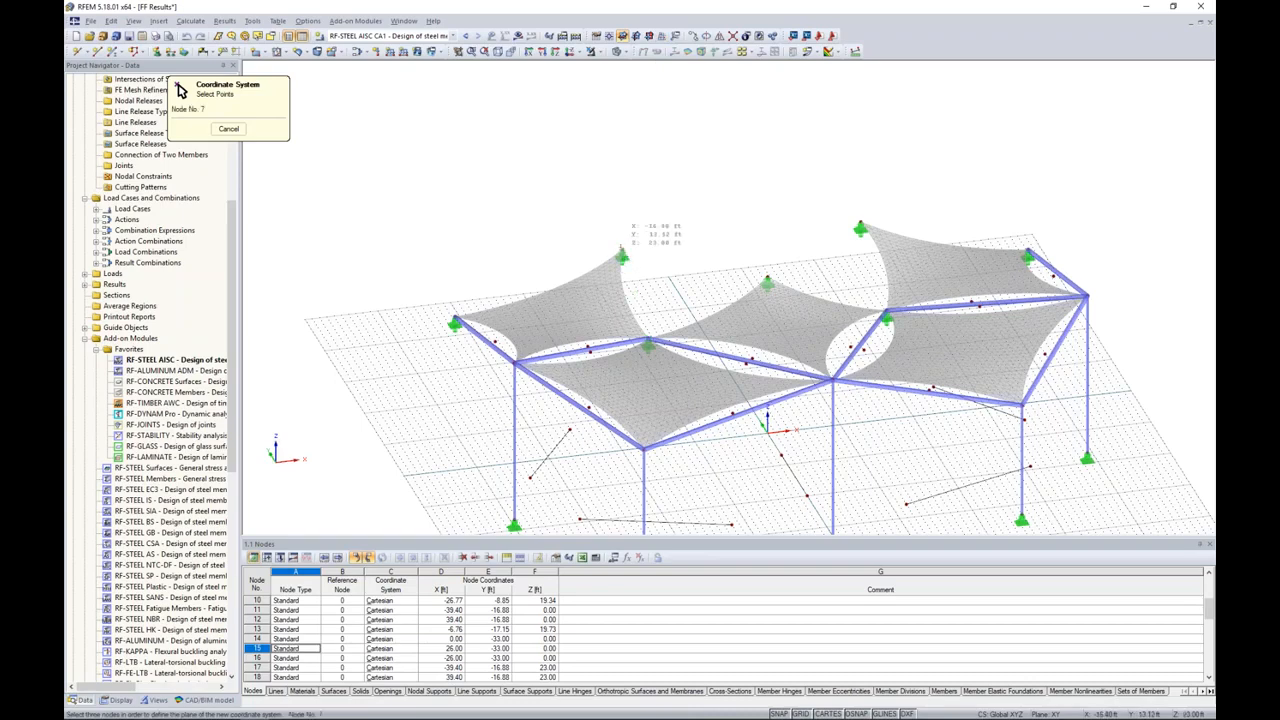
click(515, 362)
middle_drag(524, 459, 527, 345)
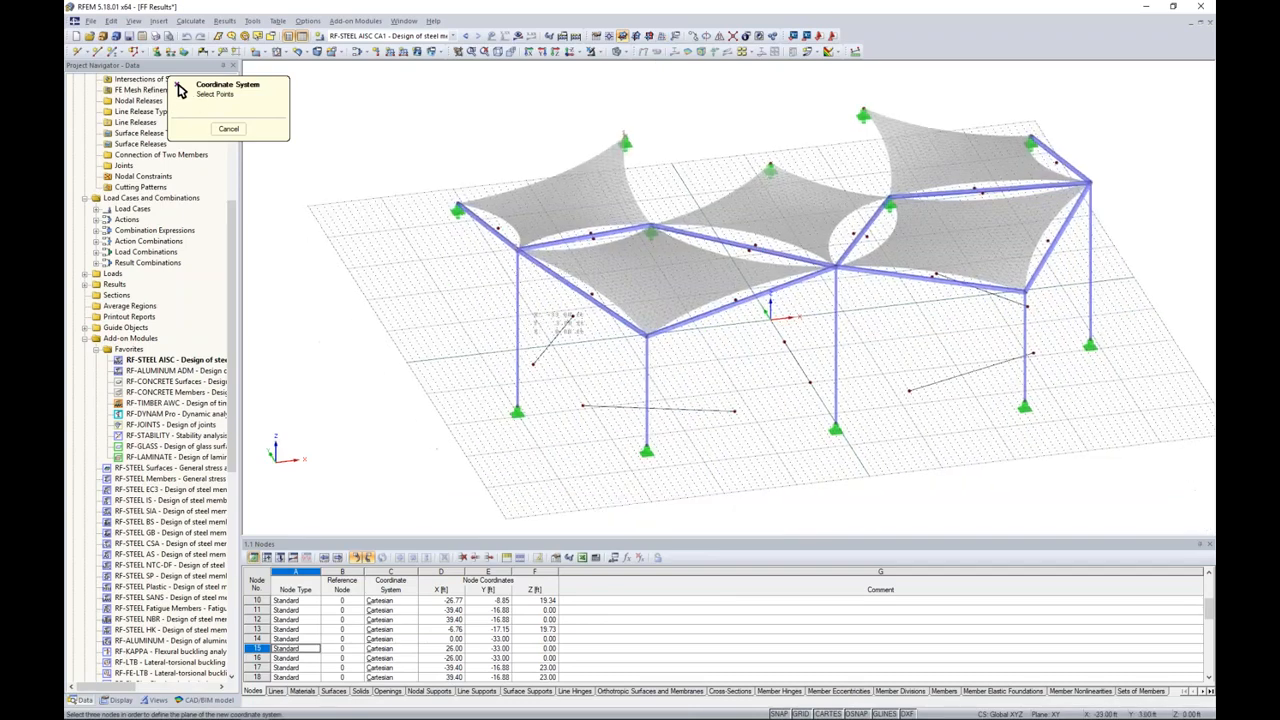
click(517, 408)
click(622, 143)
ctrl+middle_drag(467, 378, 657, 264)
scroll(602, 255, up, 3)
scroll(176, 196, up, 8)
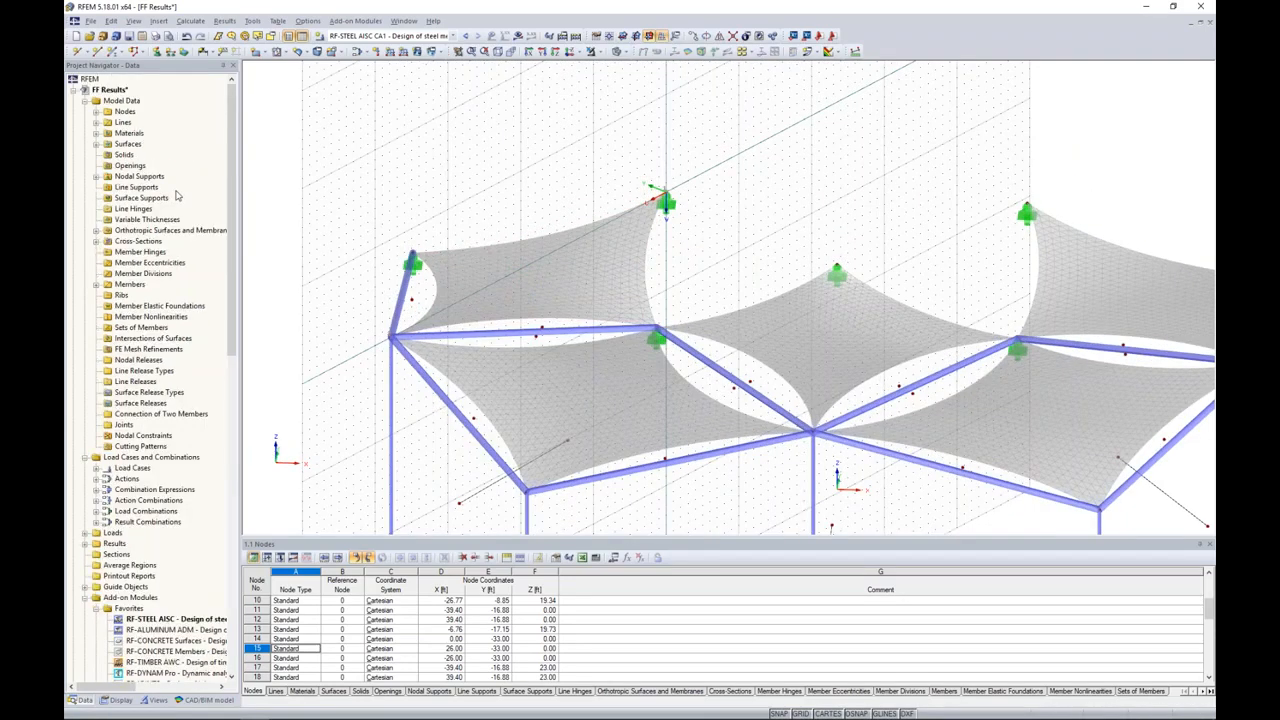
Step: Start a new line of type Cut via Section and assign it to surface 1 only
right_click(127, 127)
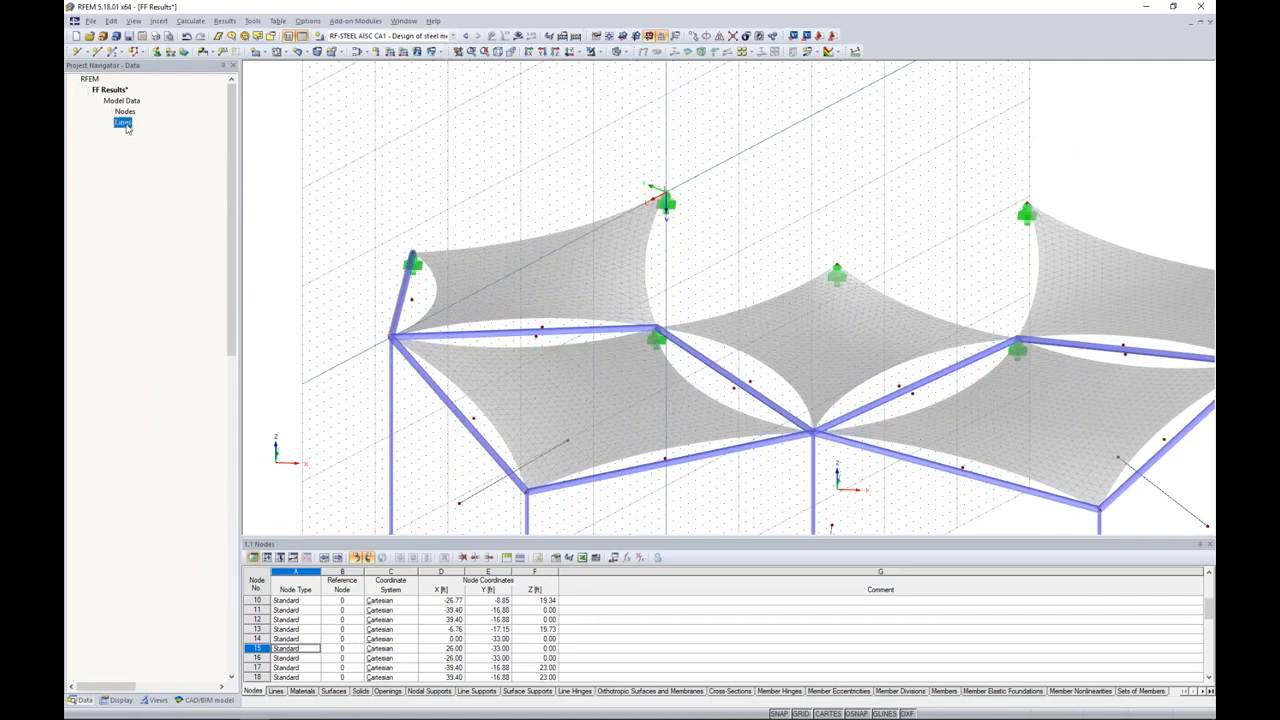
mouse_move(165, 146)
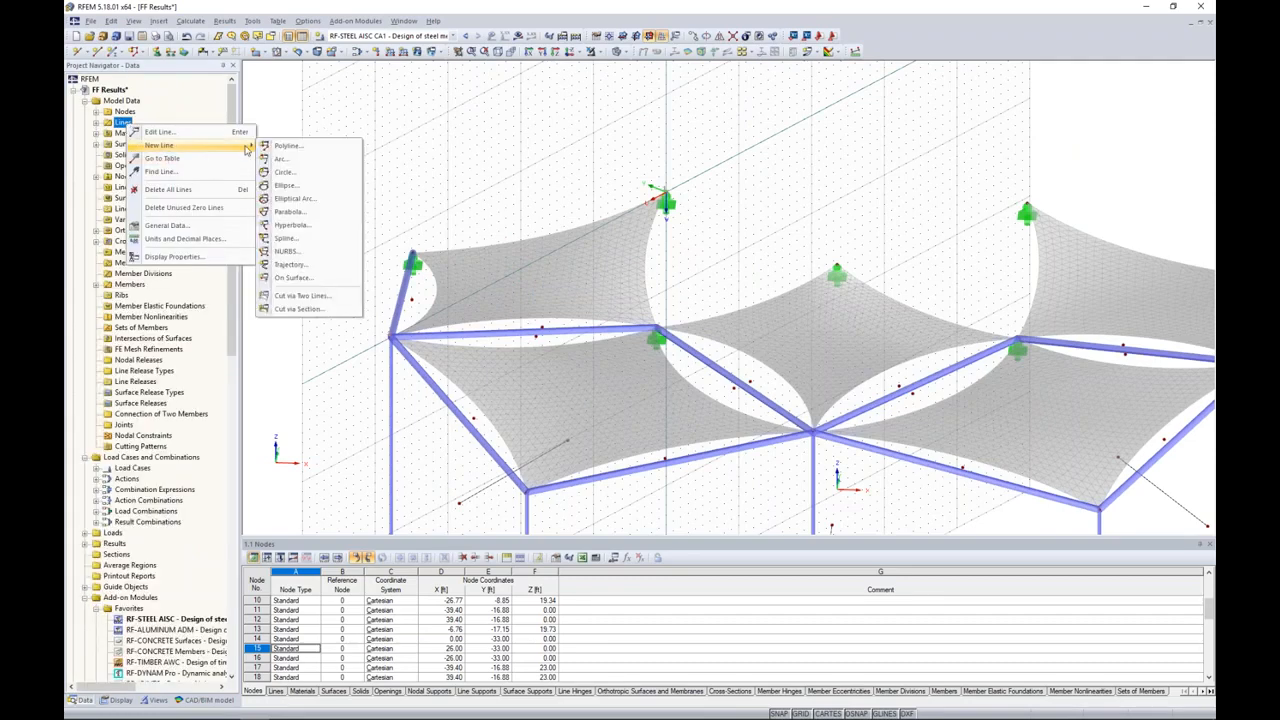
click(300, 309)
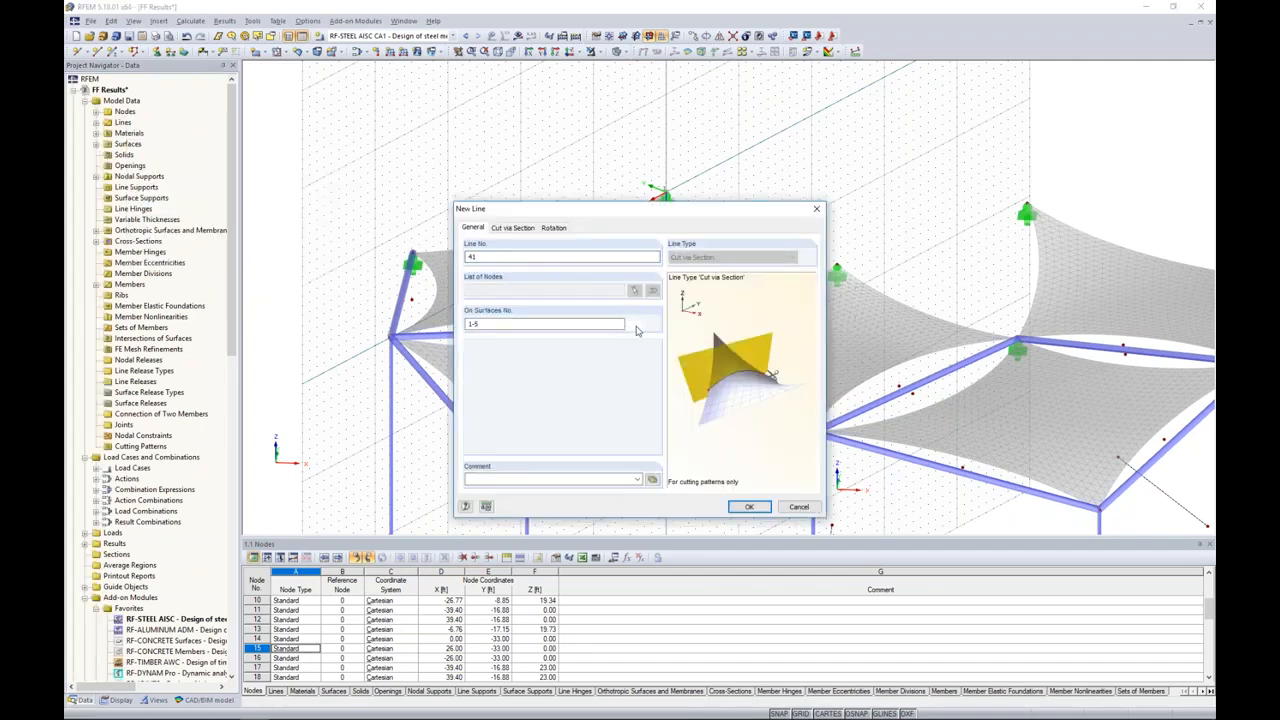
click(634, 324)
click(538, 265)
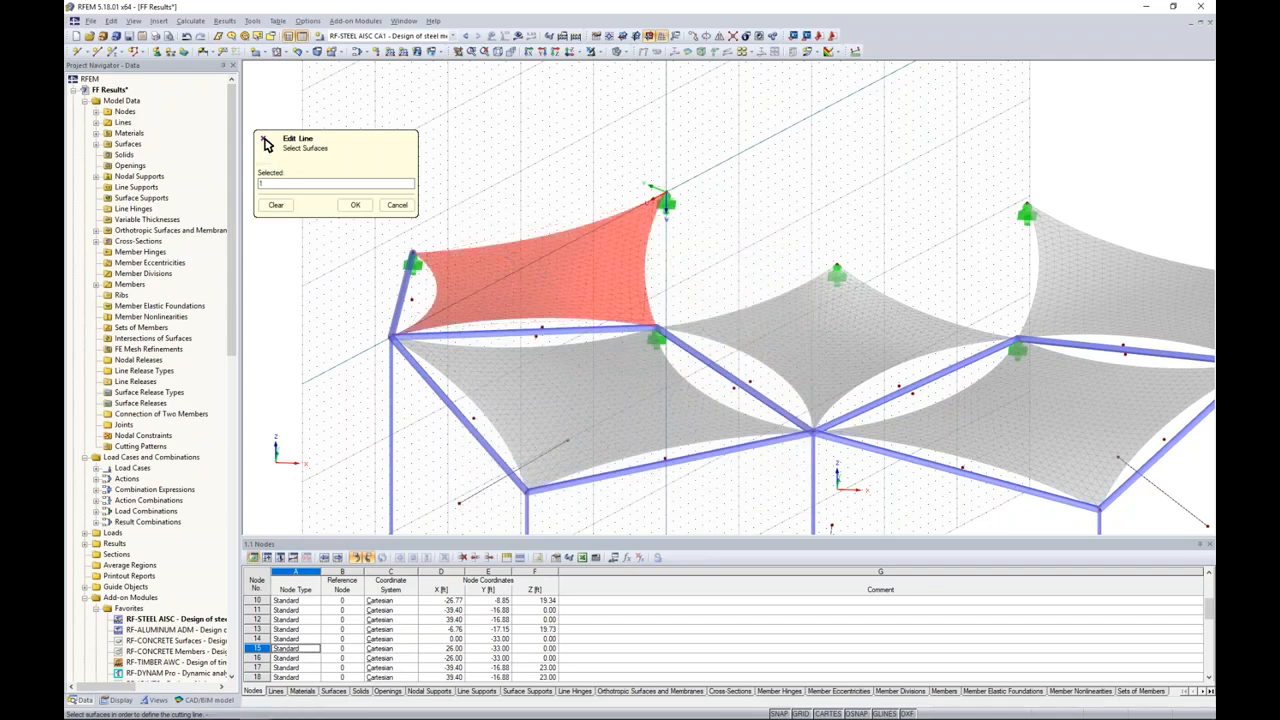
click(355, 204)
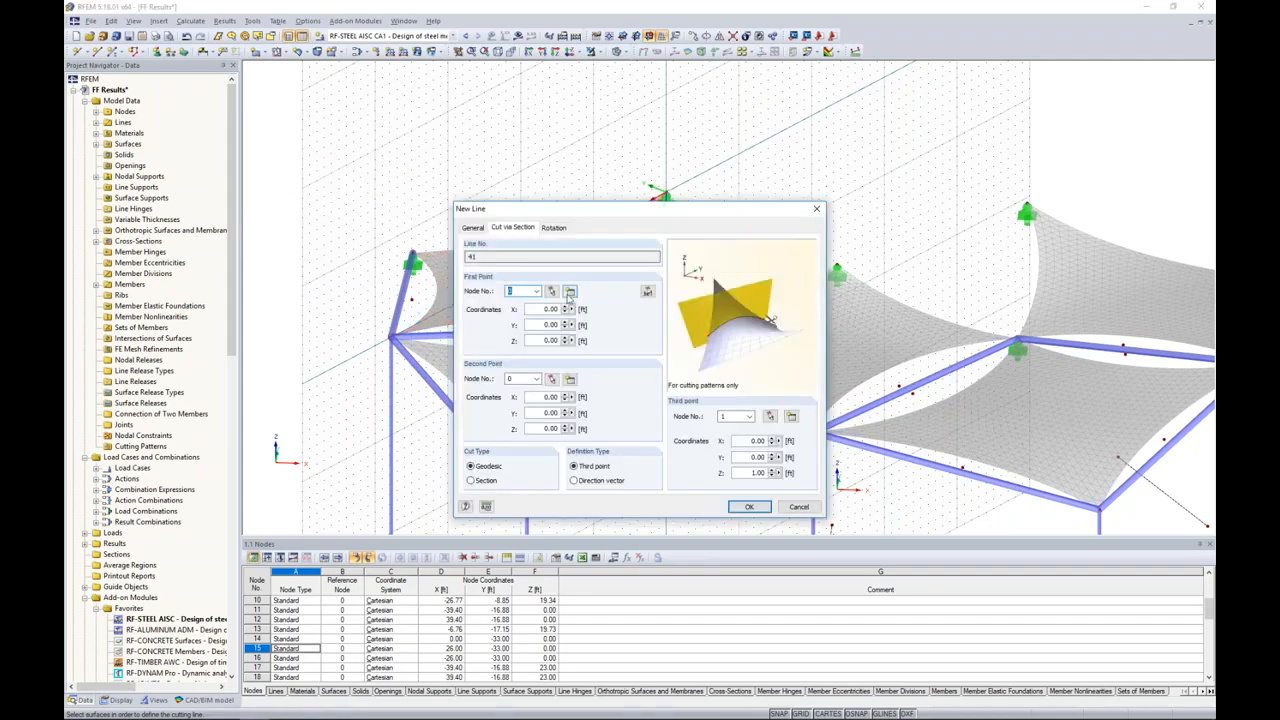
Step: Create the geodesic cut line from node 7 to node 17, using a direction vector with Z = 1.00 ft
click(551, 291)
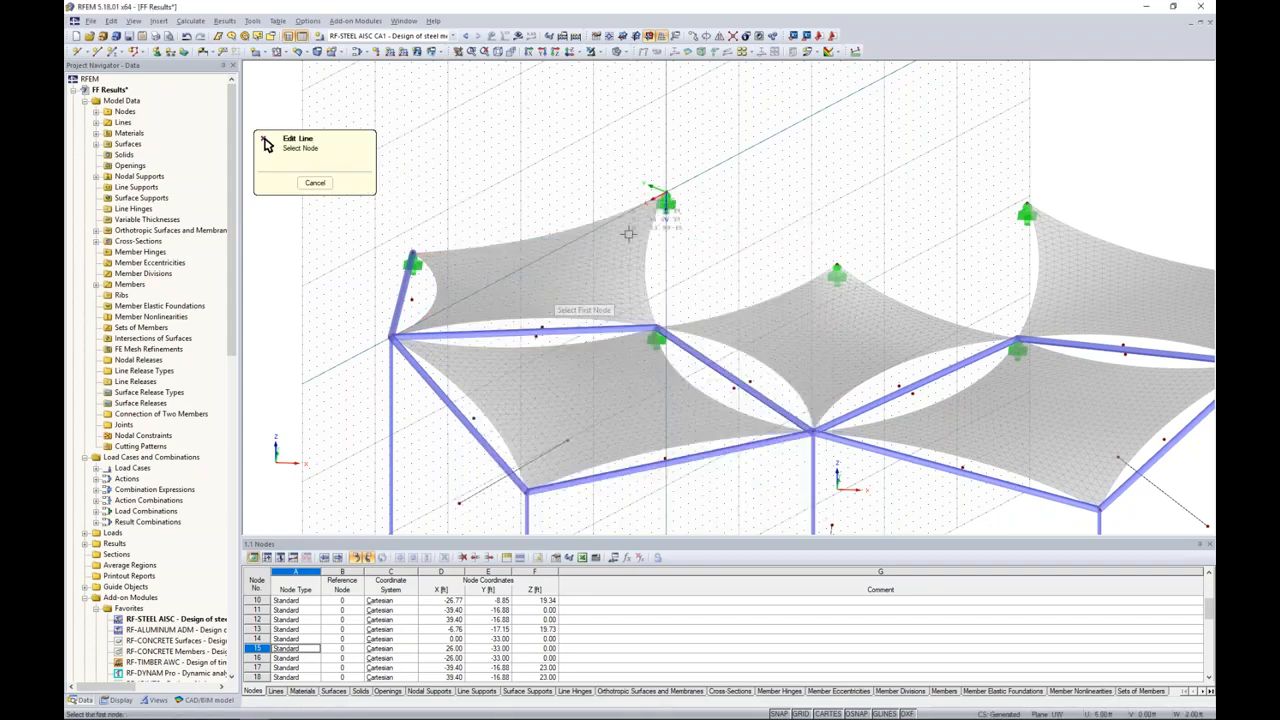
click(666, 191)
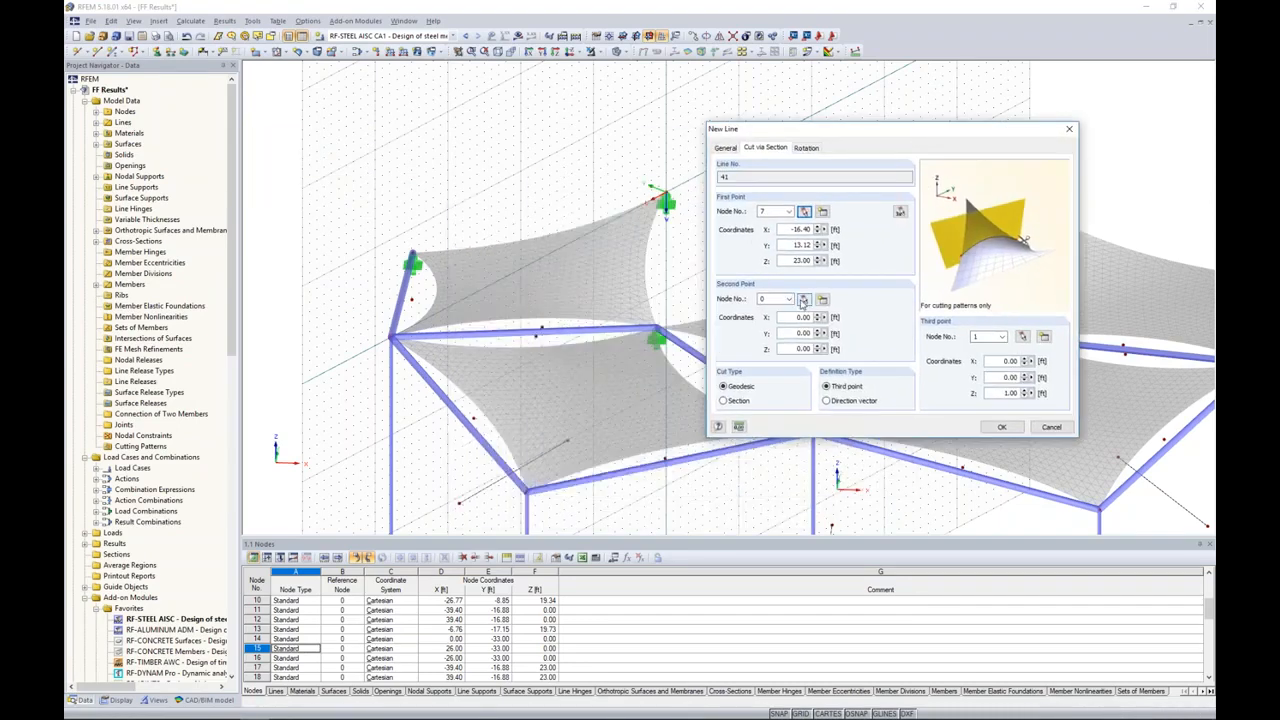
click(803, 299)
click(388, 337)
click(827, 401)
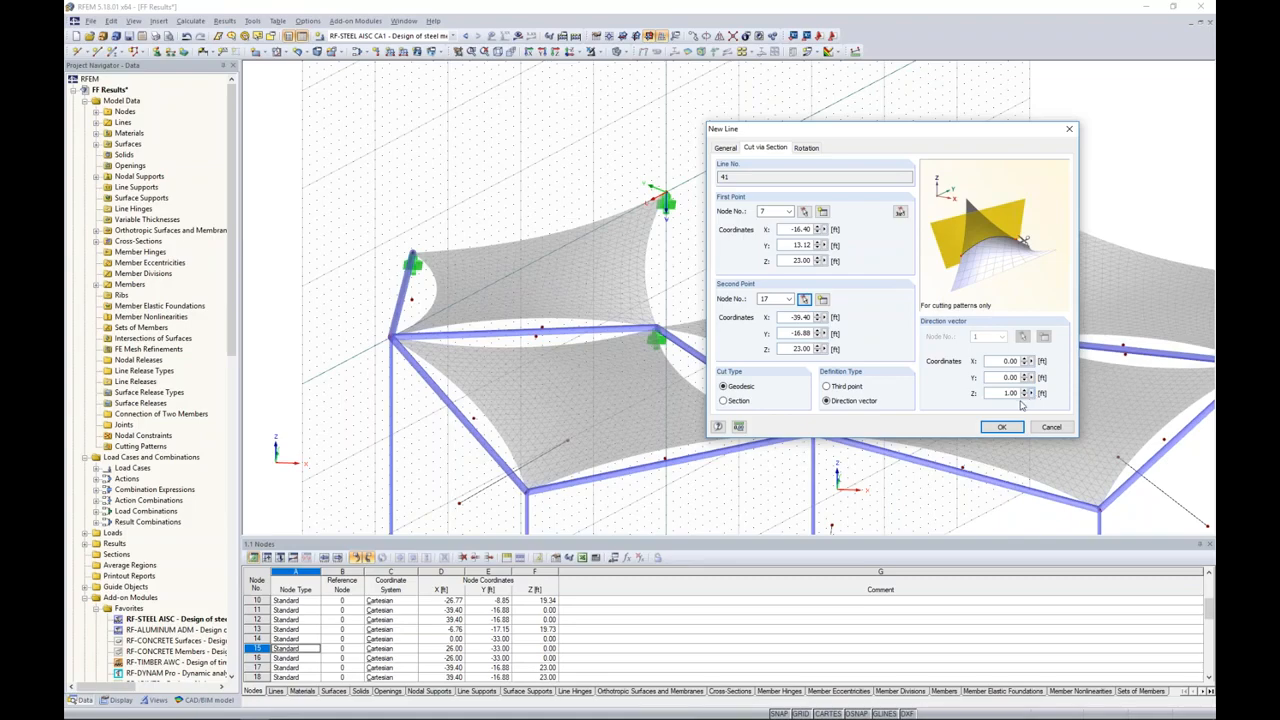
click(1001, 427)
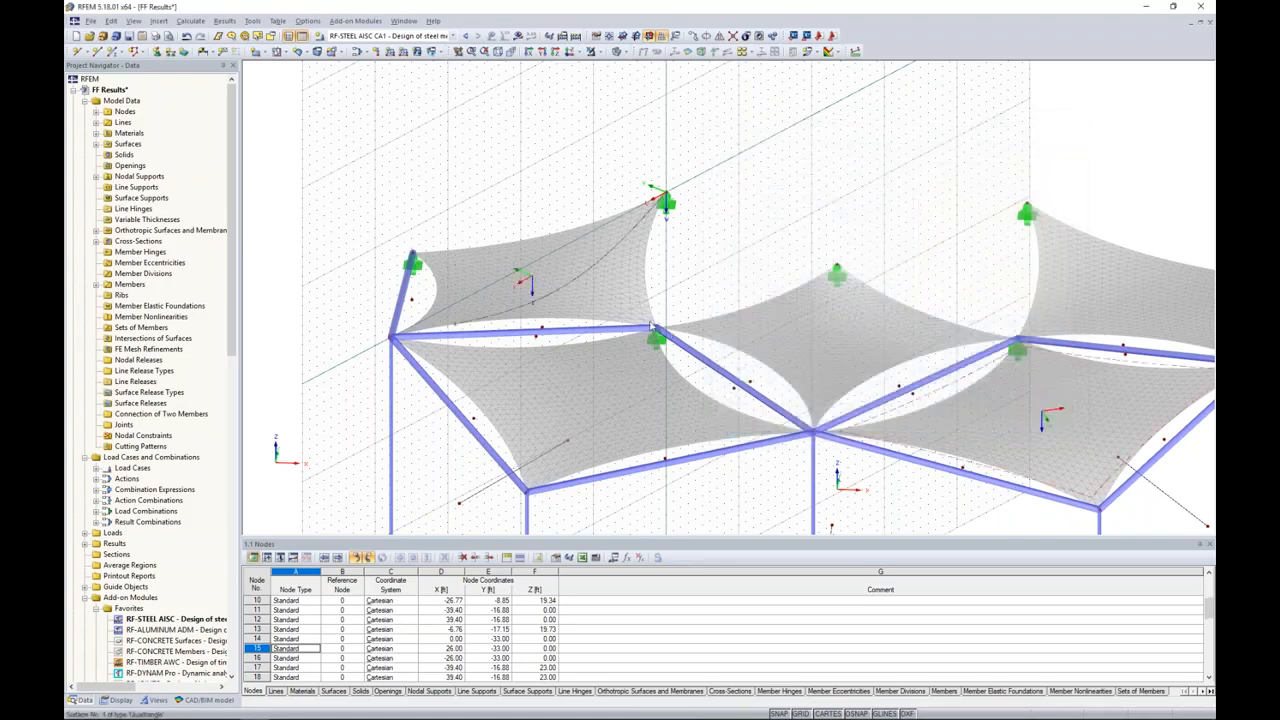
Step: Copy the diagonal cut line twice across surface 1, displacing the copies along the V-axis of the user-defined coordinate system
mouse_move(504, 303)
ctrl+middle_down()
mouse_move(600, 314)
mouse_move(740, 249)
mouse_move(635, 298)
mouse_move(527, 306)
ctrl+middle_up()
scroll(525, 305, up, 4)
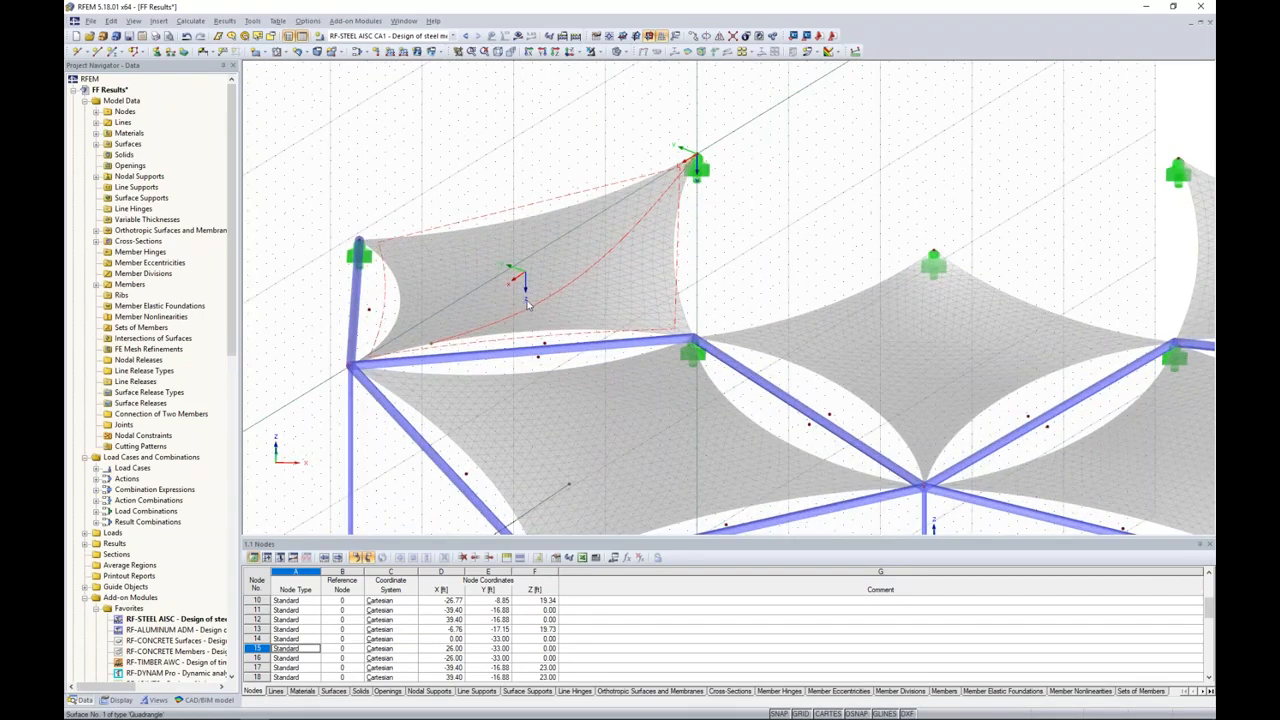
ctrl+middle_drag(801, 212, 777, 195)
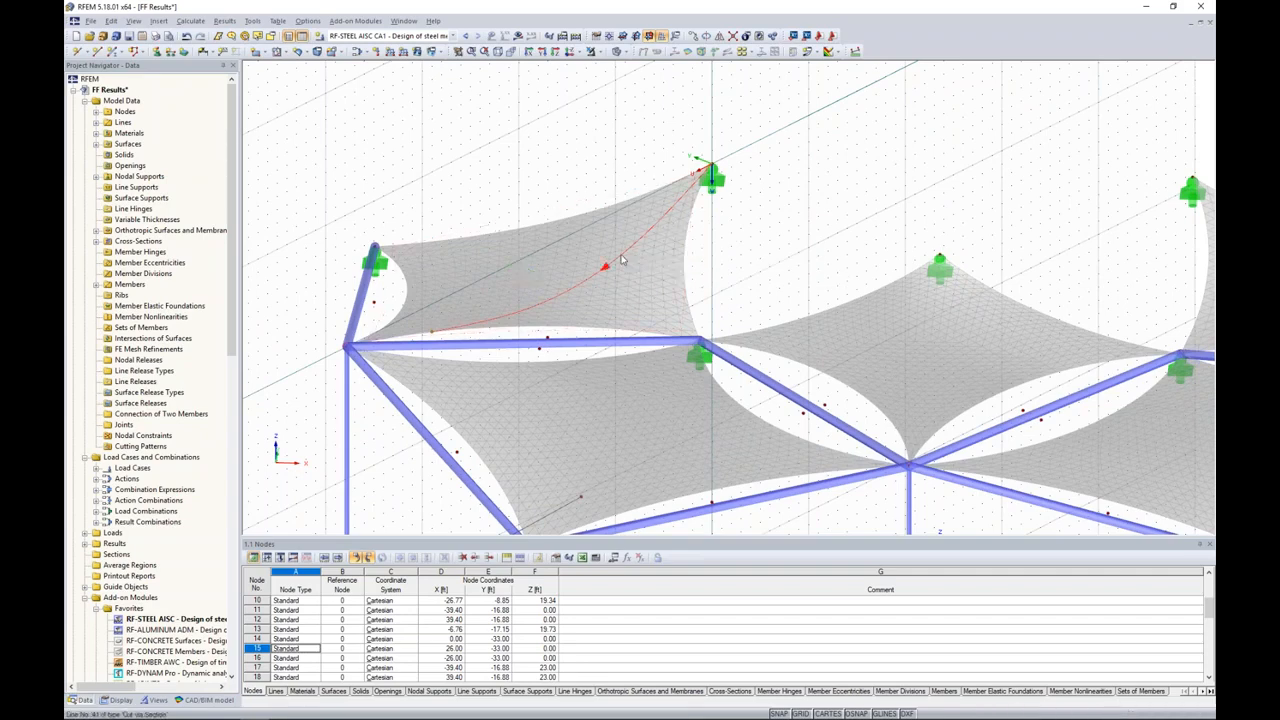
click(697, 36)
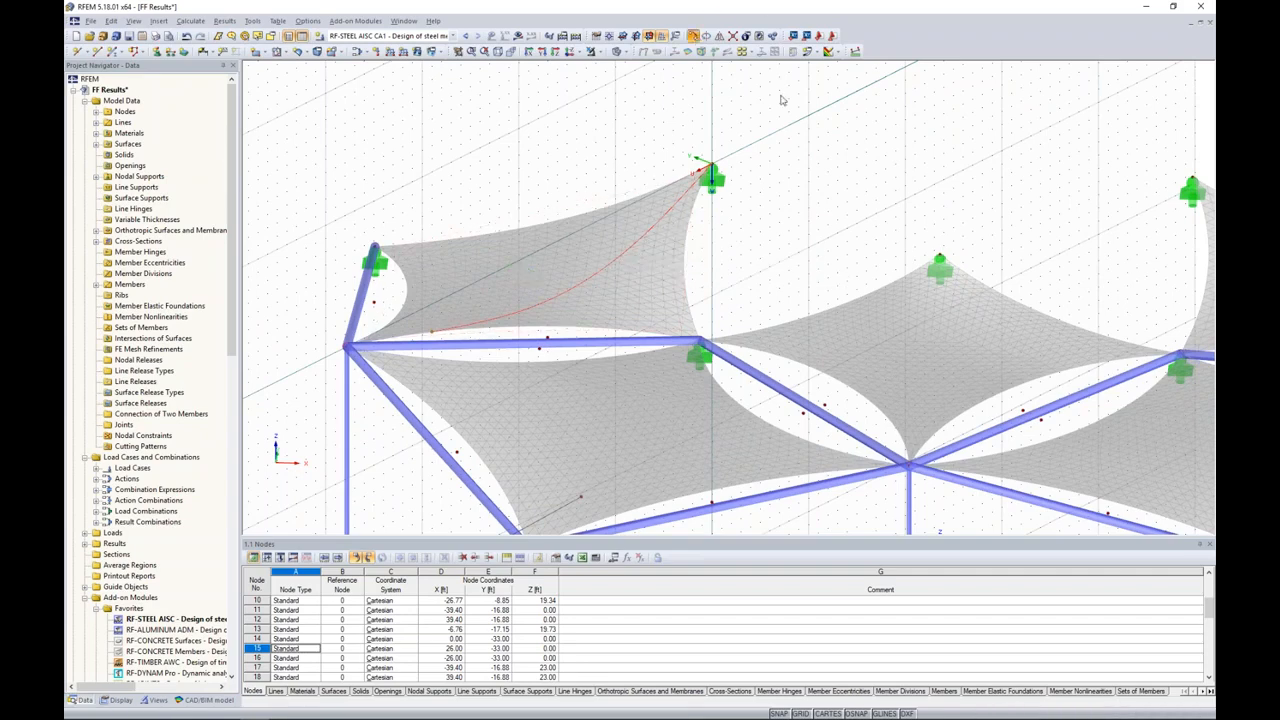
drag(712, 214, 983, 120)
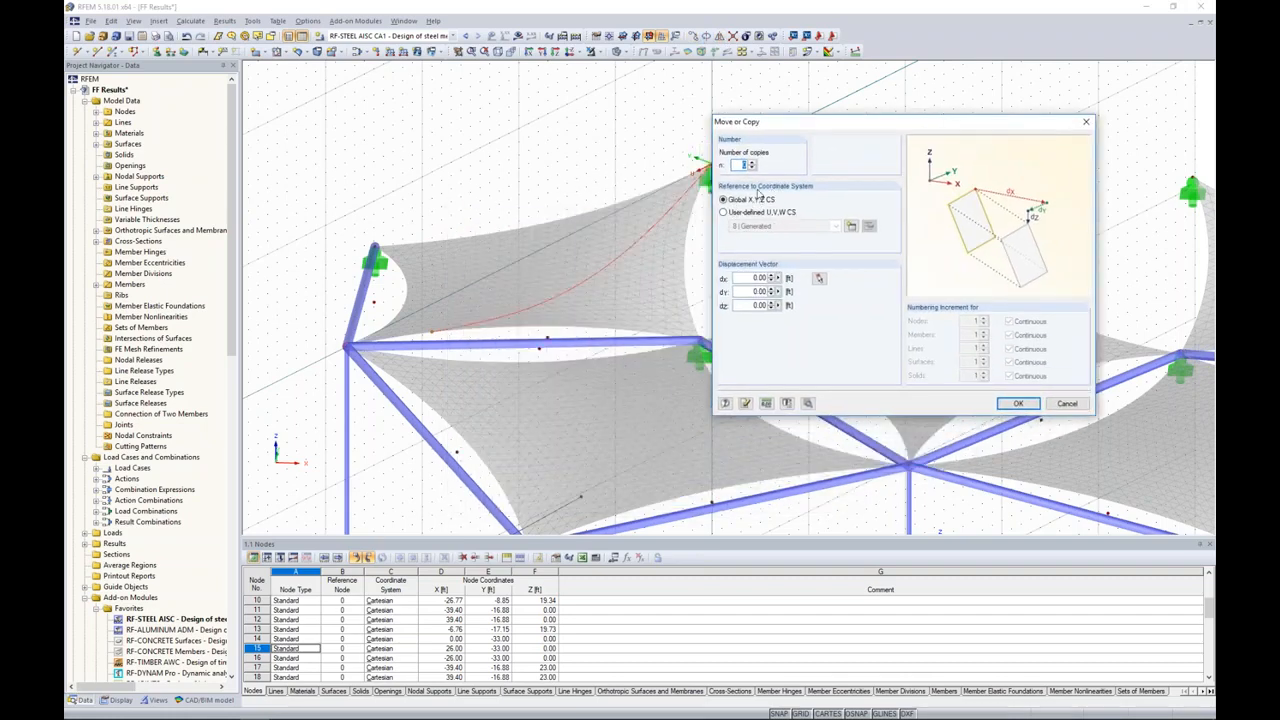
click(724, 213)
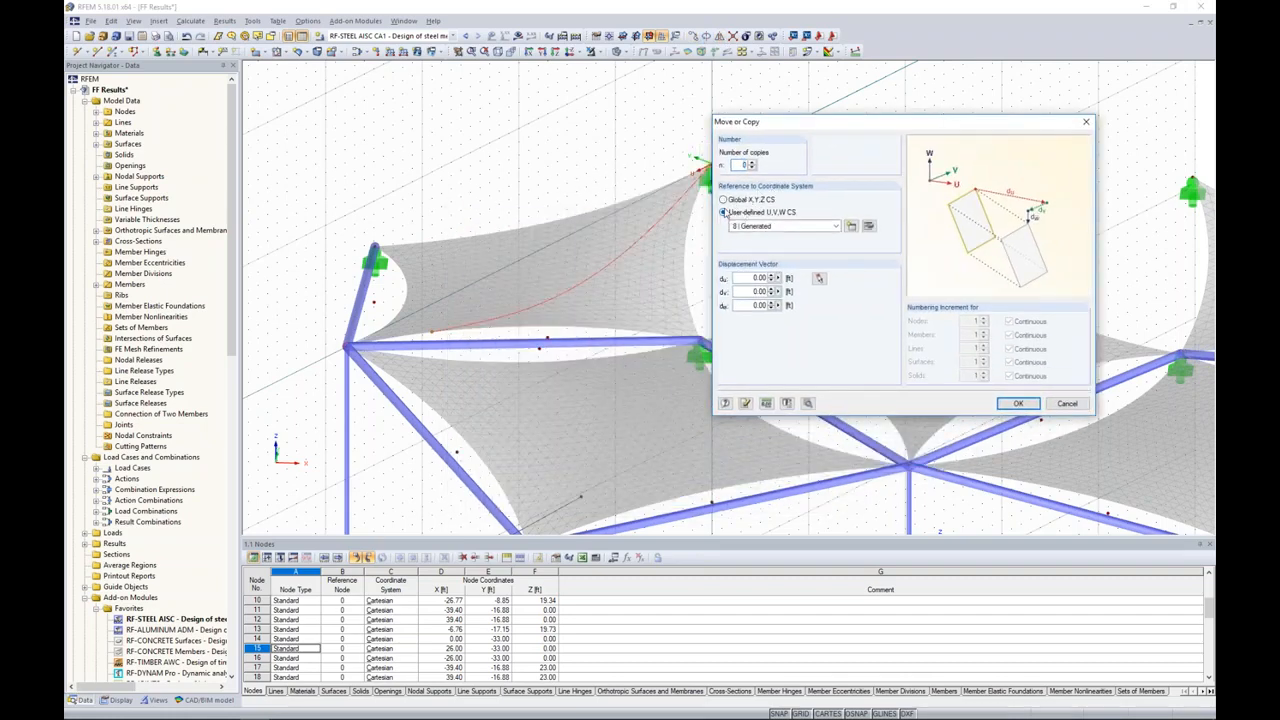
drag(769, 125, 827, 115)
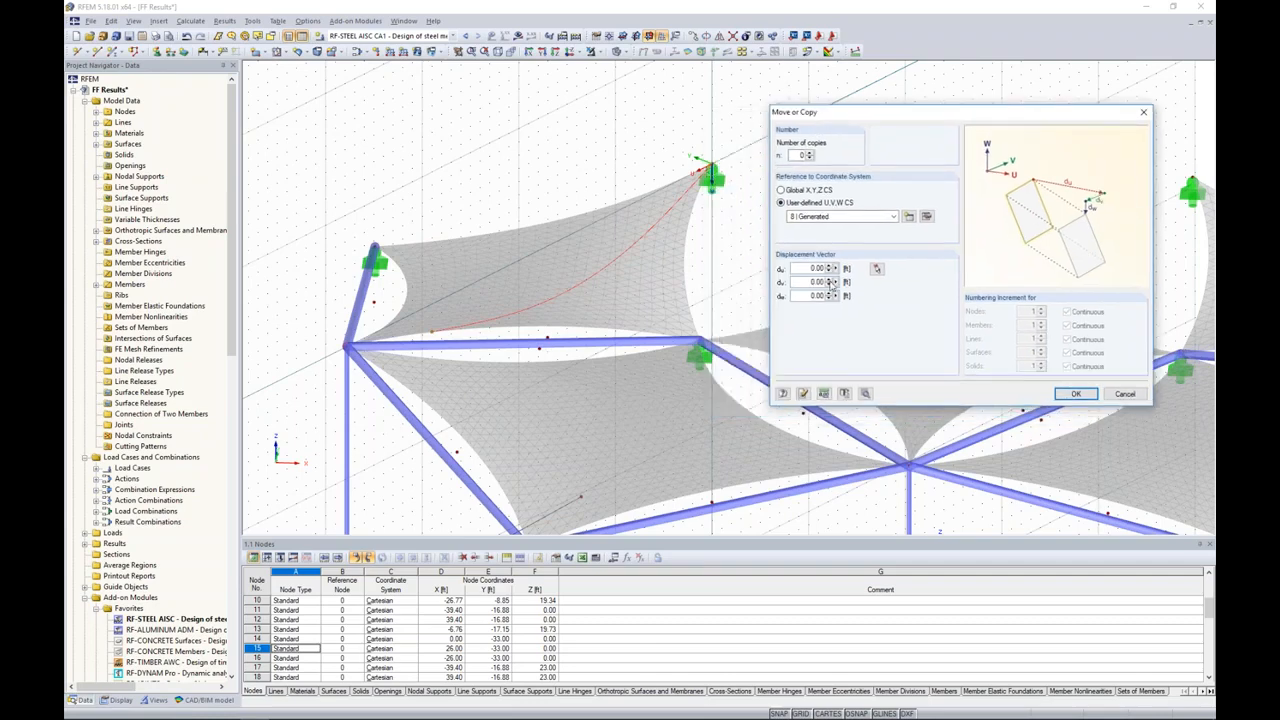
double_click(812, 281)
click(811, 154)
double_click(797, 282)
click(1075, 393)
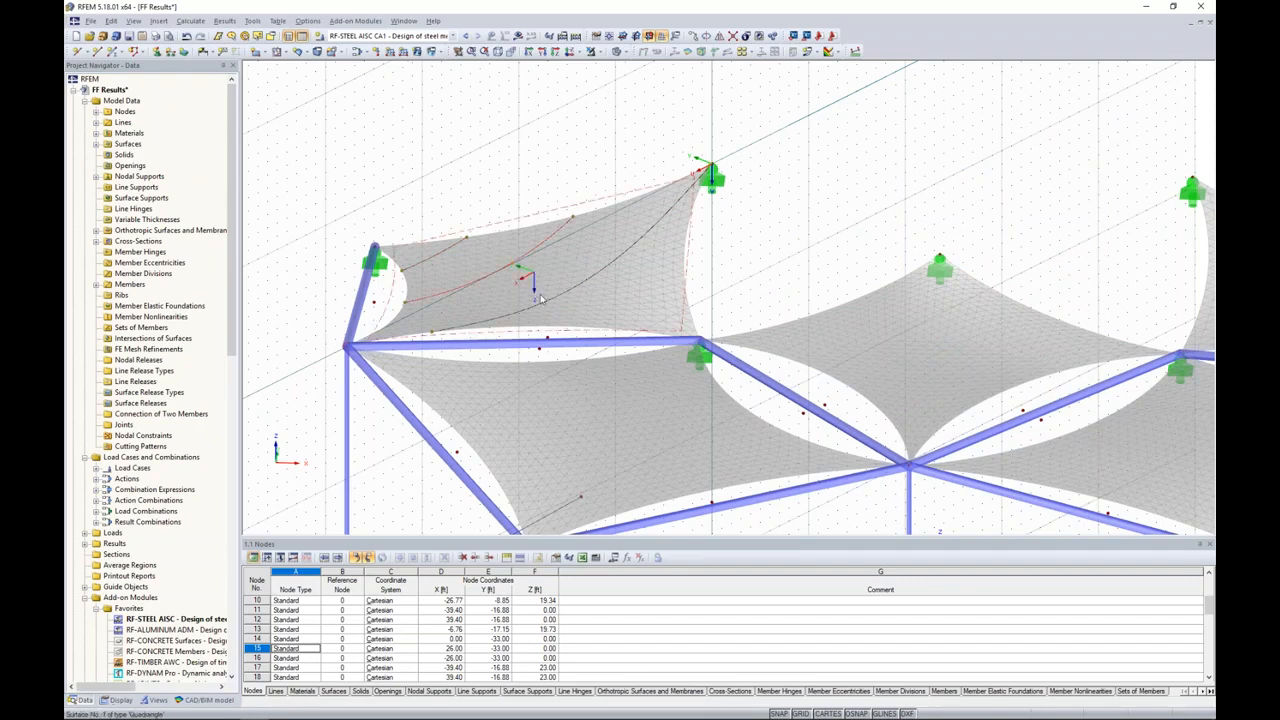
Step: Copy the diagonal cut line once to the other side of surface 1 along V, and turn off the grid
click(695, 36)
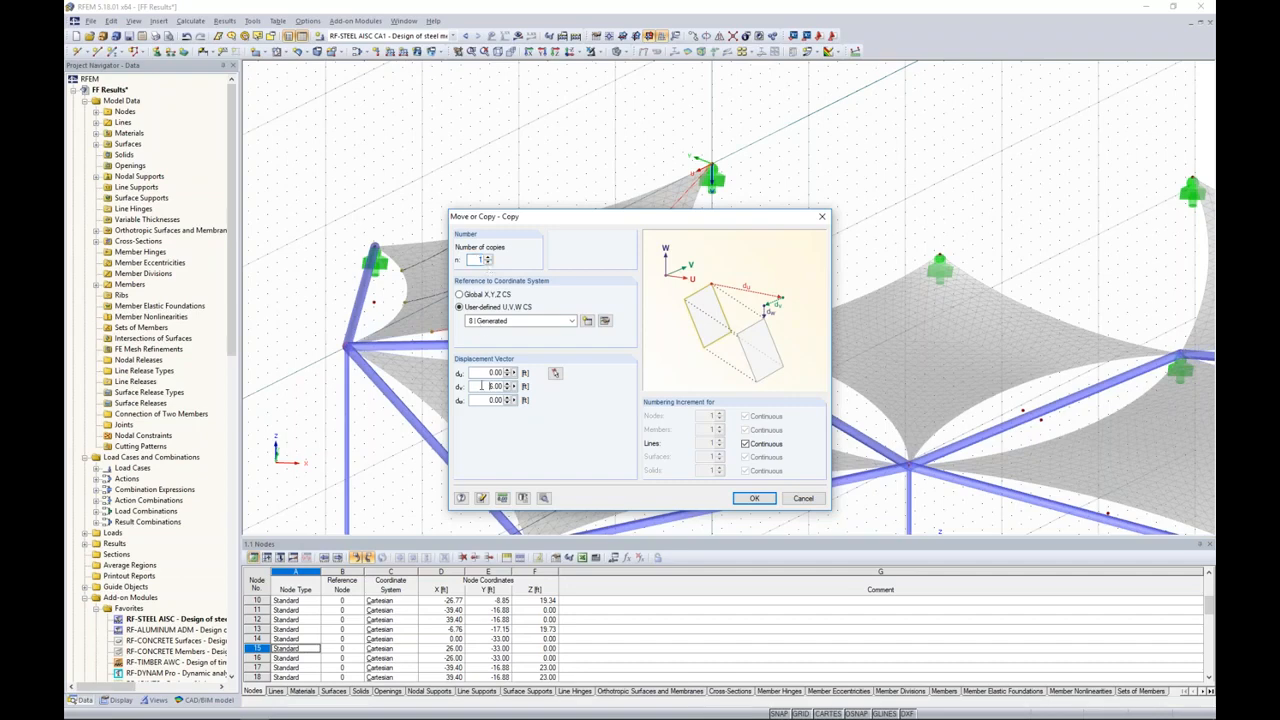
click(754, 498)
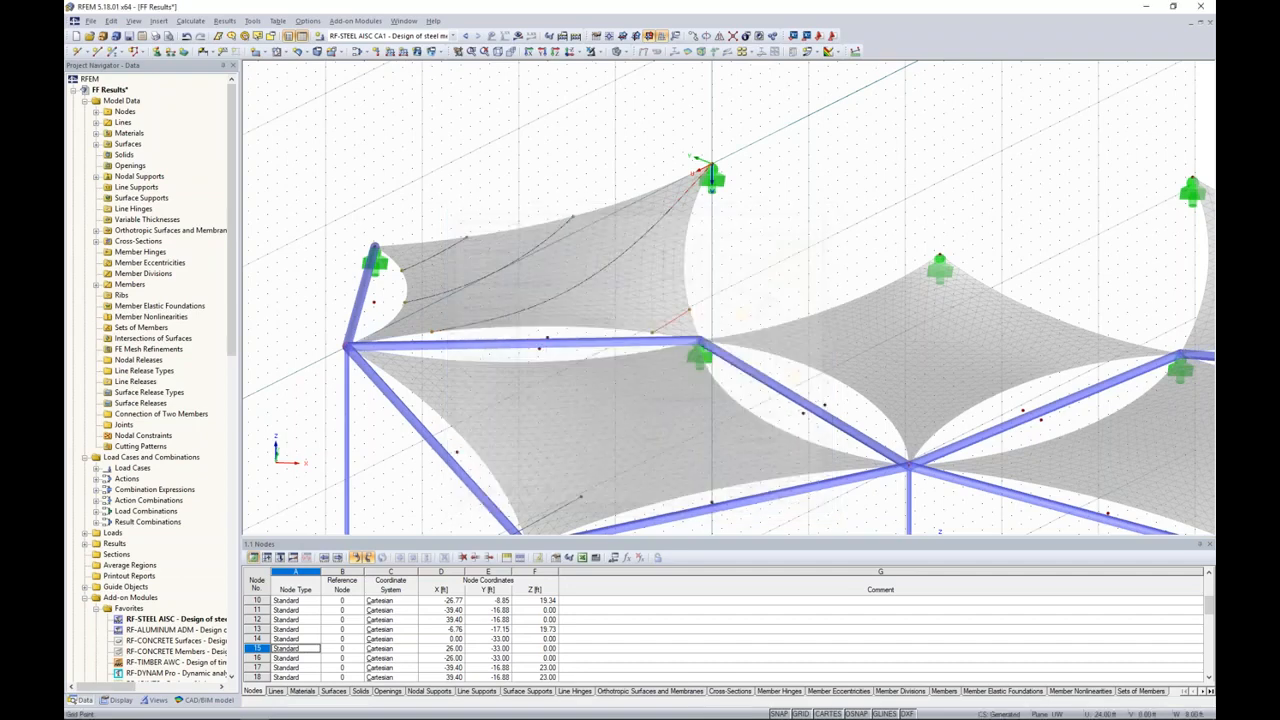
scroll(755, 271, down, 3)
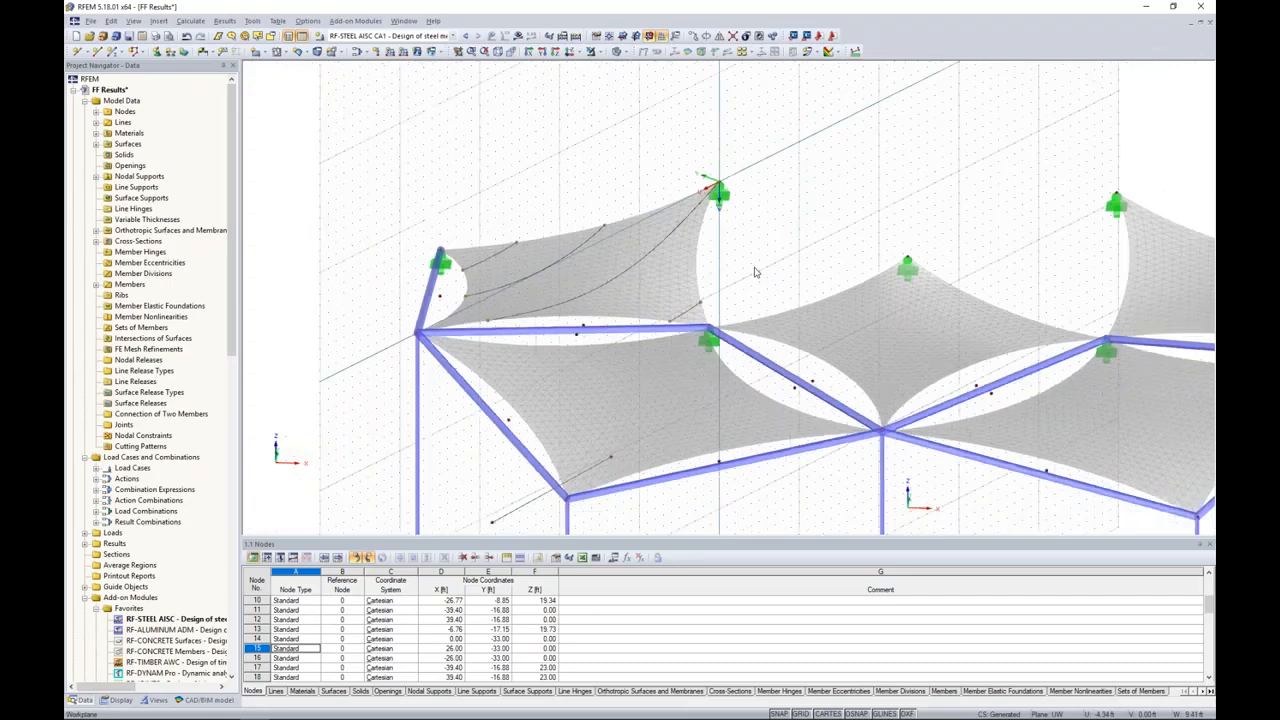
click(803, 714)
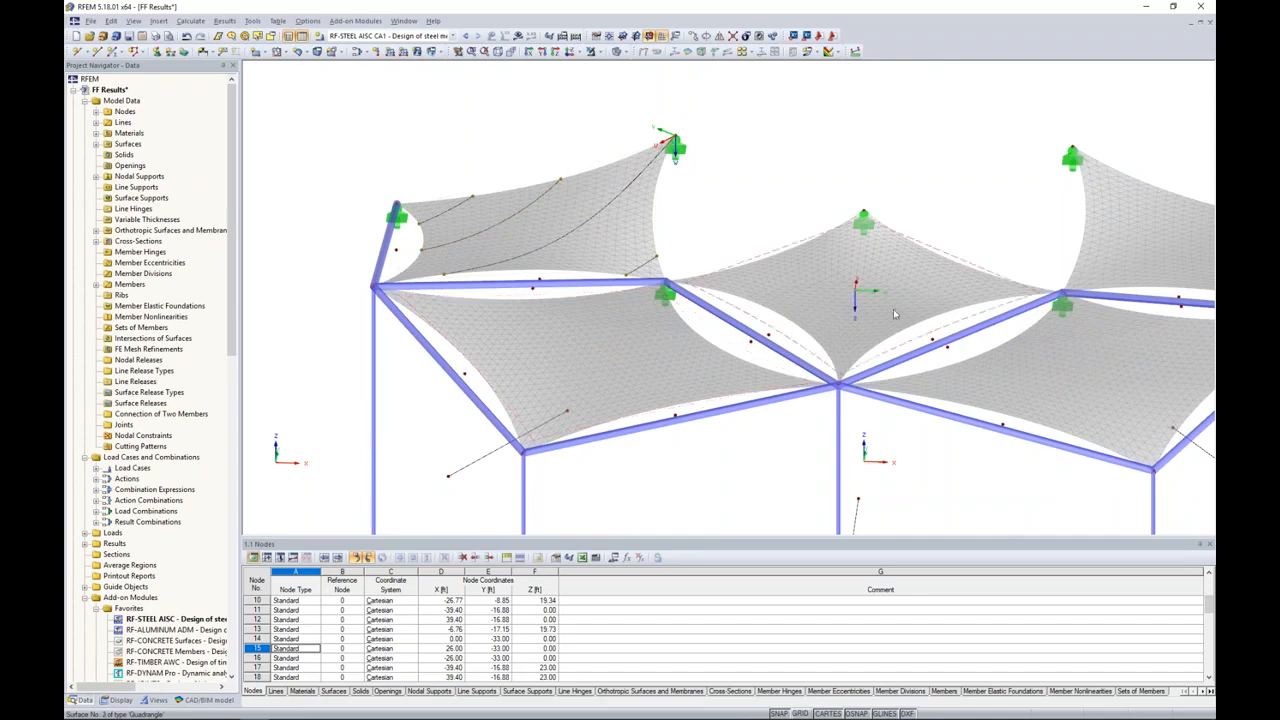
Step: Switch to the FF Patterns model, in which all the membranes already have cut lines
click(404, 21)
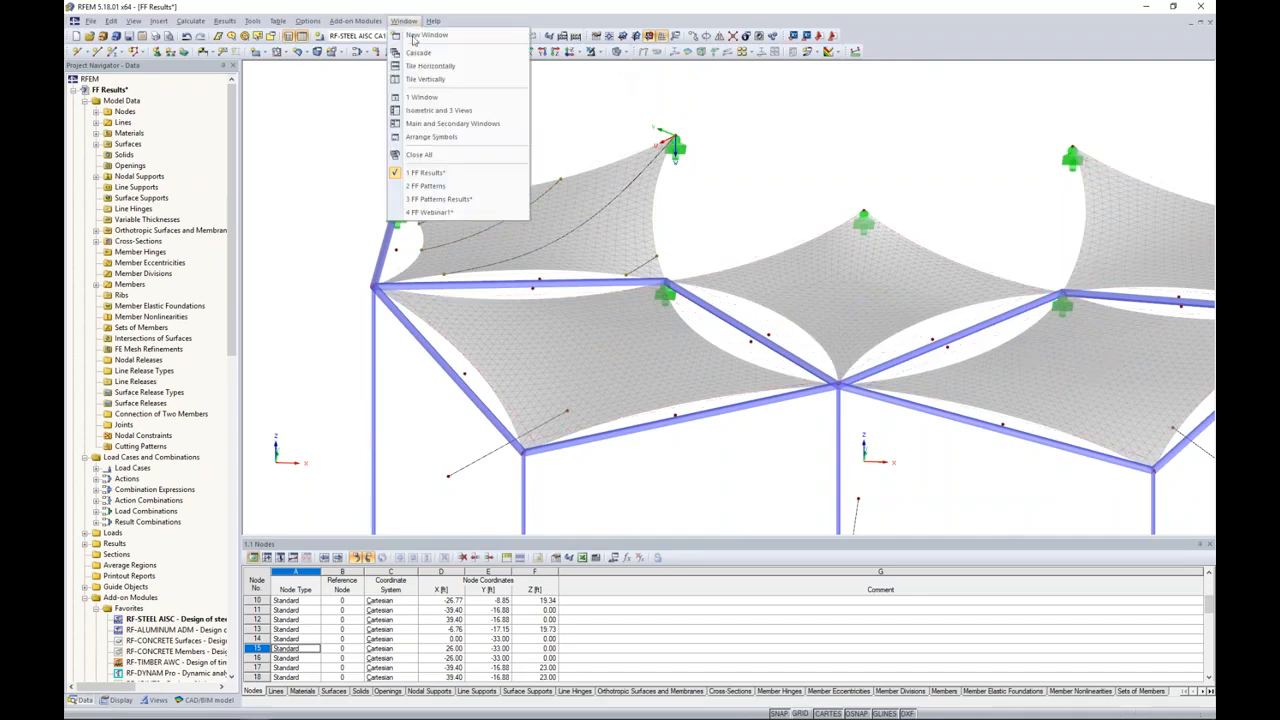
click(439, 188)
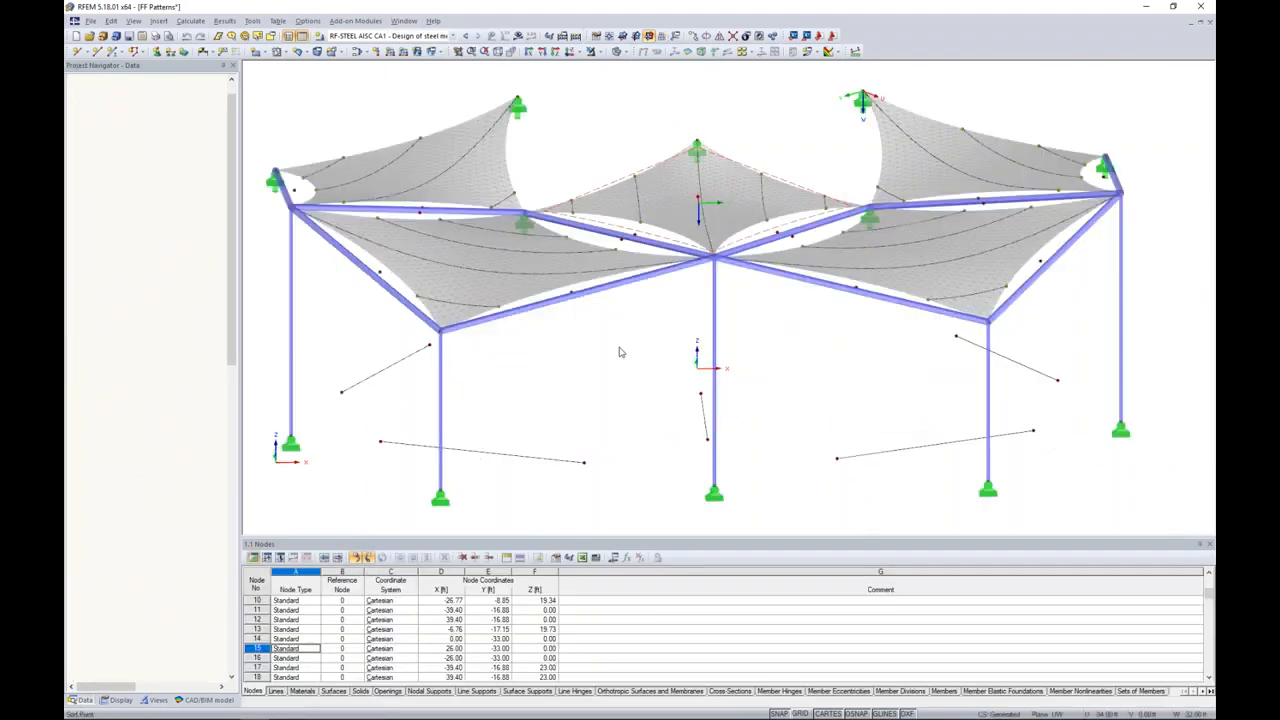
ctrl+middle_drag(604, 352, 608, 371)
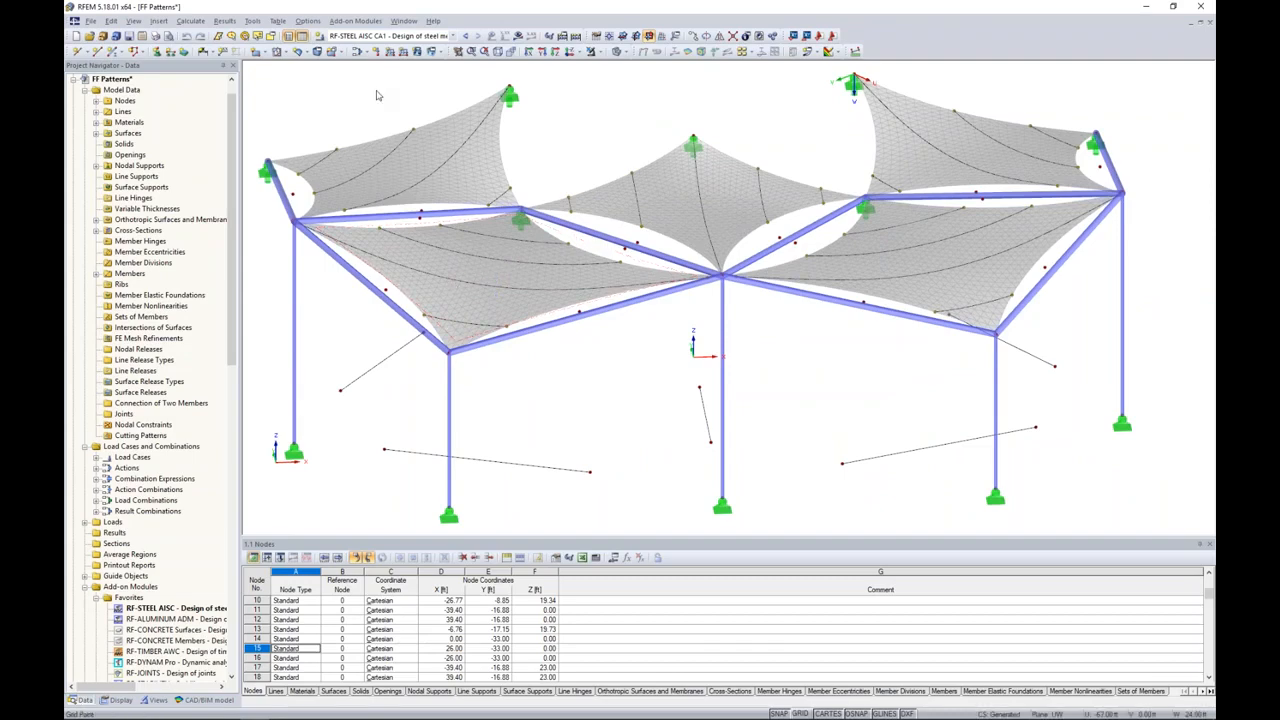
Step: Generate cutting patterns from cells on all the membrane surfaces, without ignoring any lines
click(252, 21)
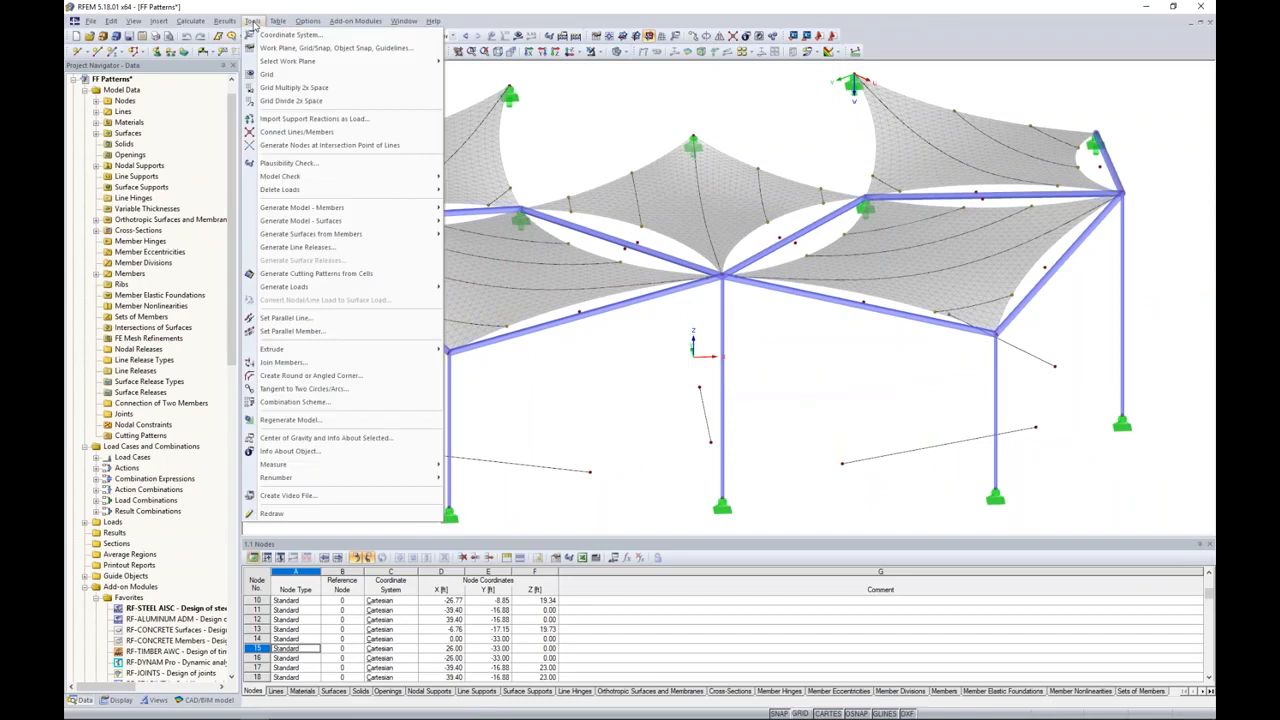
click(357, 279)
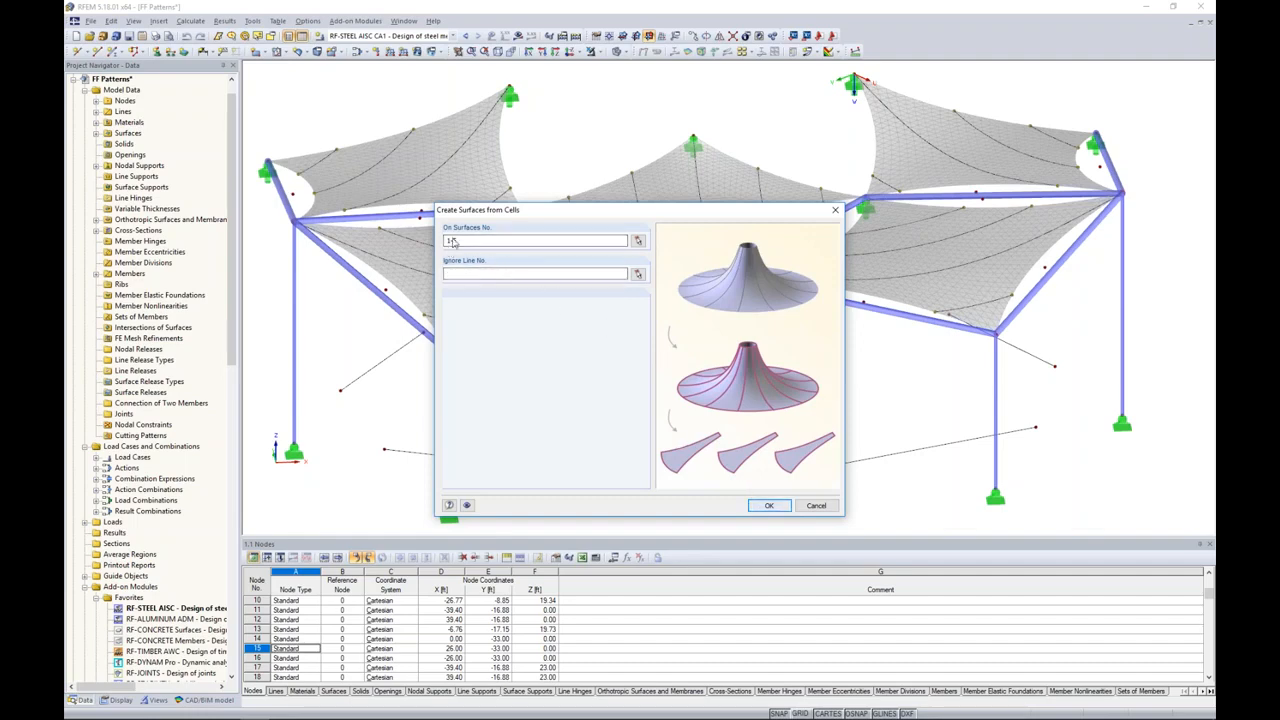
key(Return)
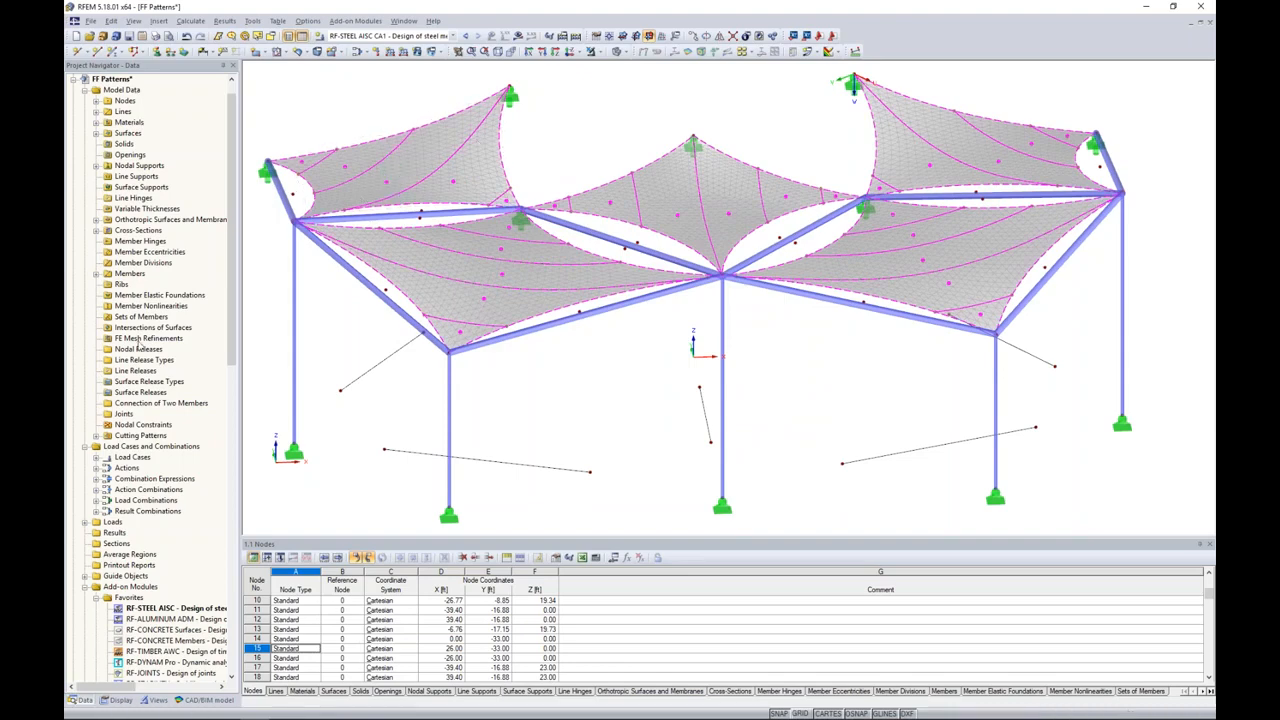
Step: List the generated cutting patterns and highlight several of them individually to locate them on the membranes
click(96, 436)
scroll(152, 378, down, 4)
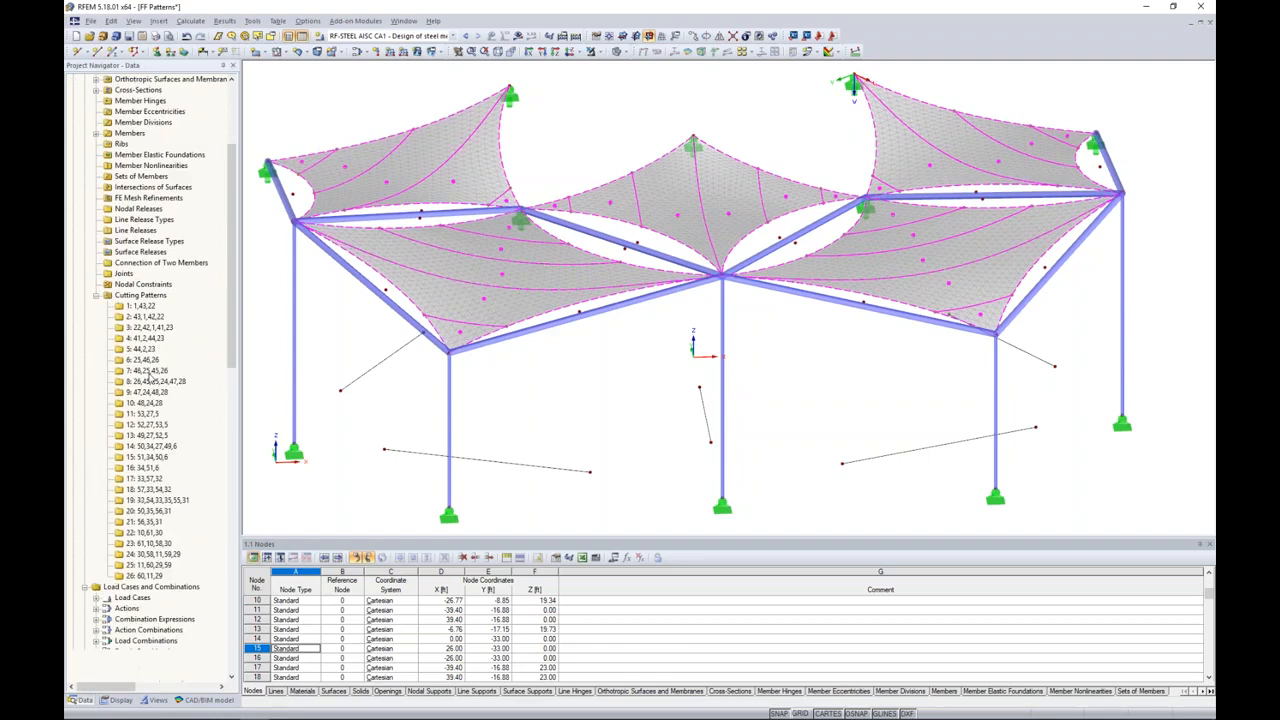
click(140, 305)
click(145, 317)
click(145, 338)
click(143, 359)
click(142, 381)
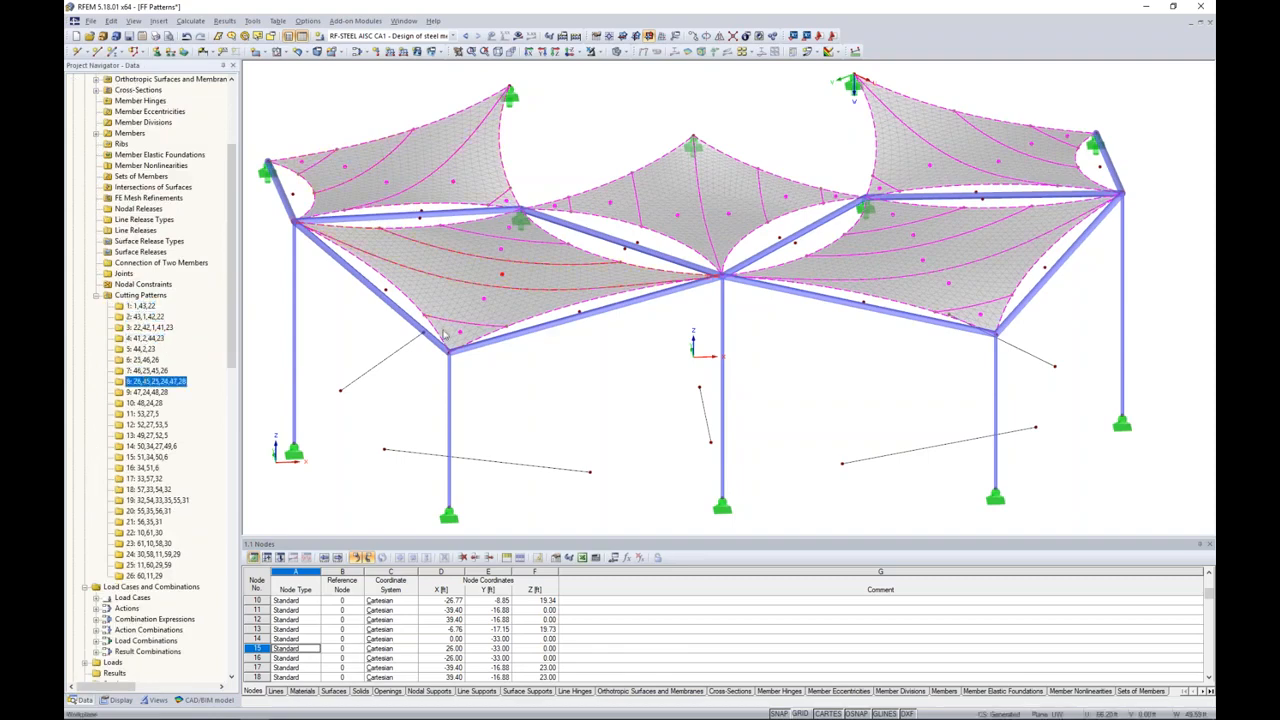
click(151, 403)
click(144, 306)
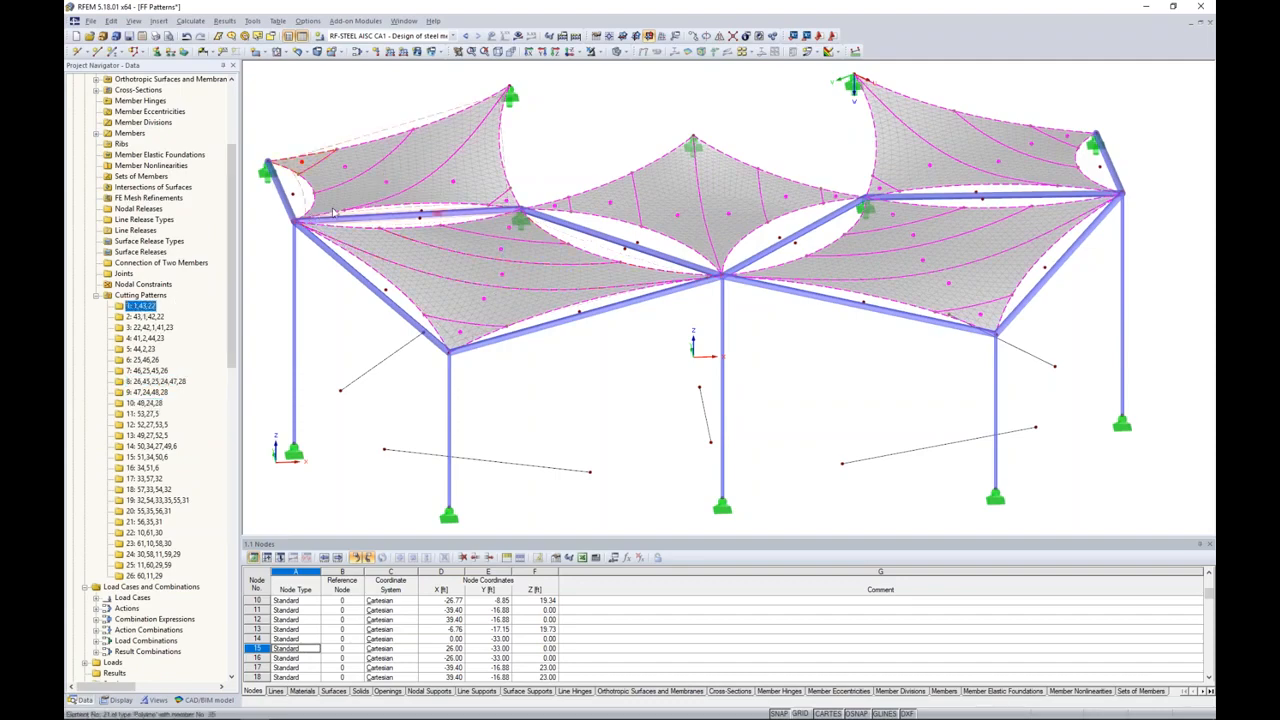
Step: Enable compensation for cutting pattern 3 and look at its warp and weft orientation and compensation settings
double_click(387, 185)
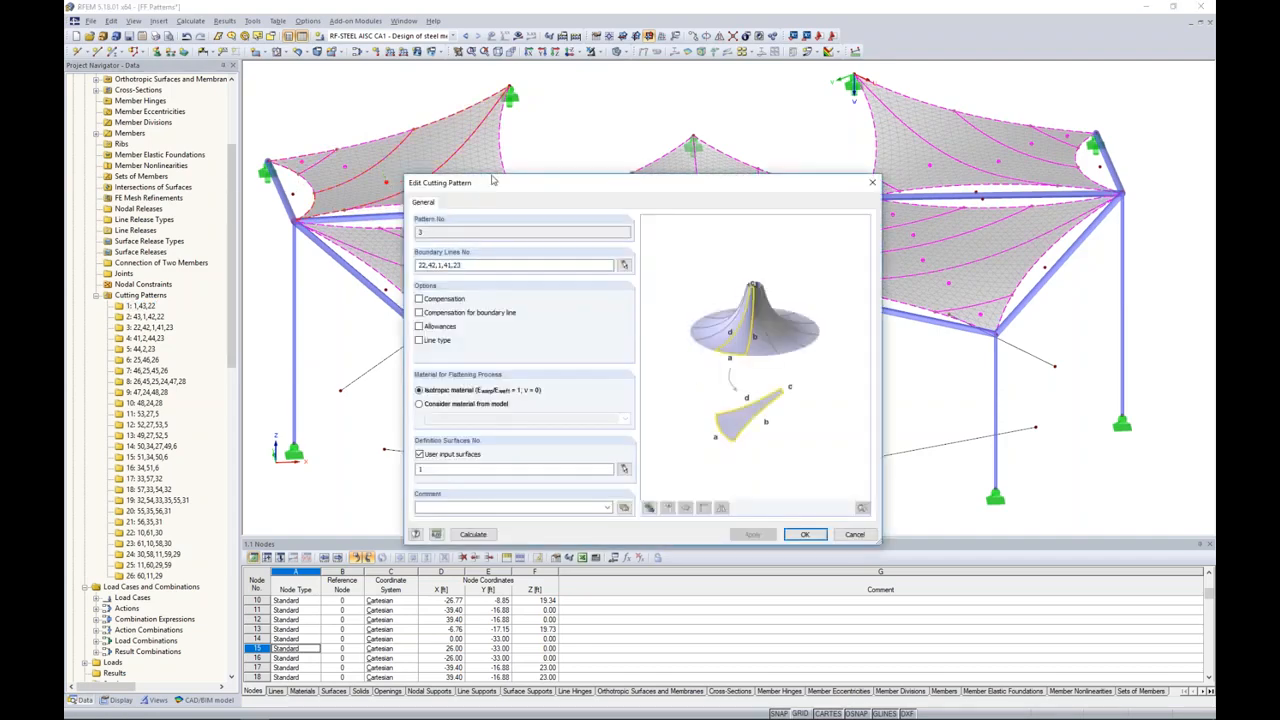
drag(492, 181, 501, 123)
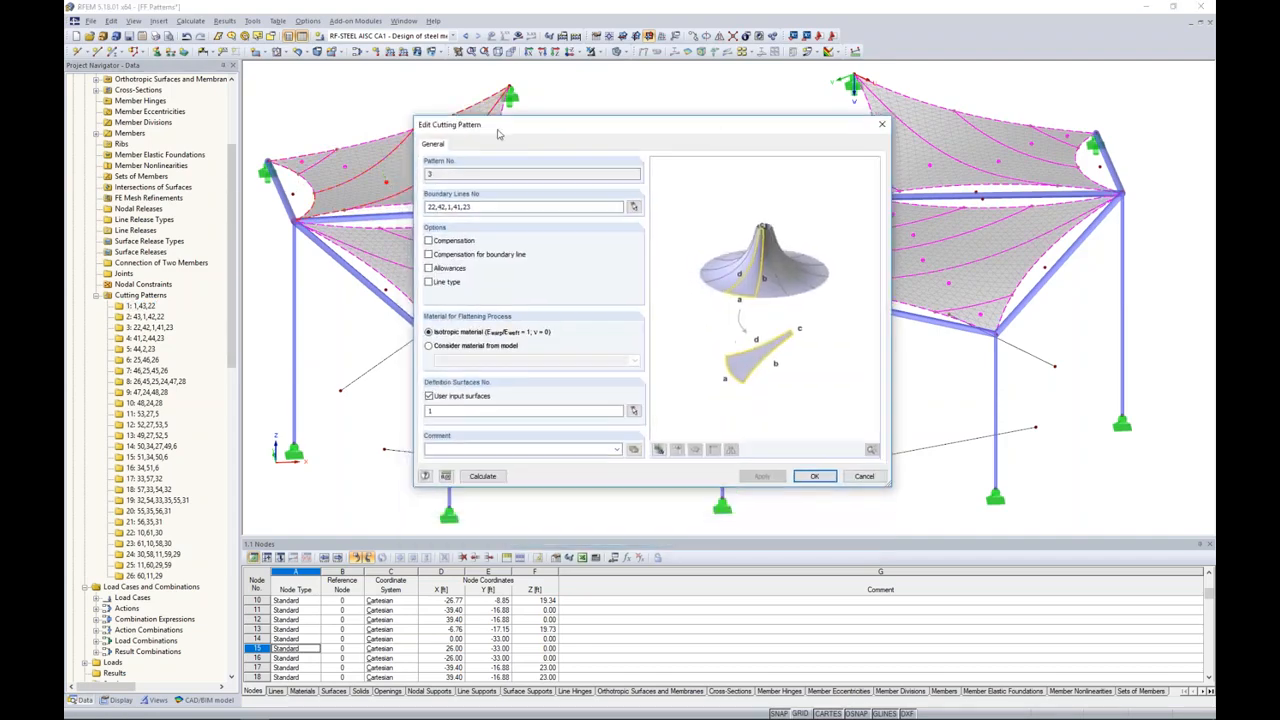
click(429, 241)
click(475, 145)
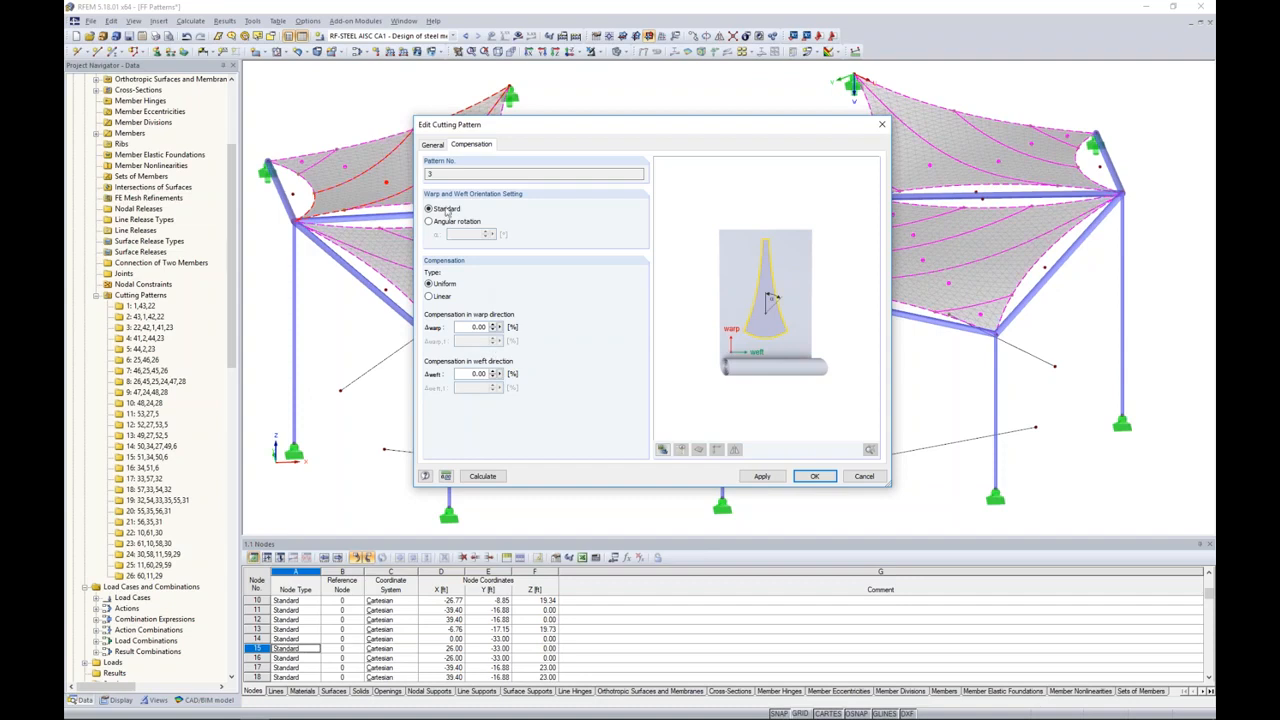
Step: Enable allowances for cutting pattern 3, with 0.16 ft for the welding line and 0.33 ft for border lines
click(432, 144)
click(429, 268)
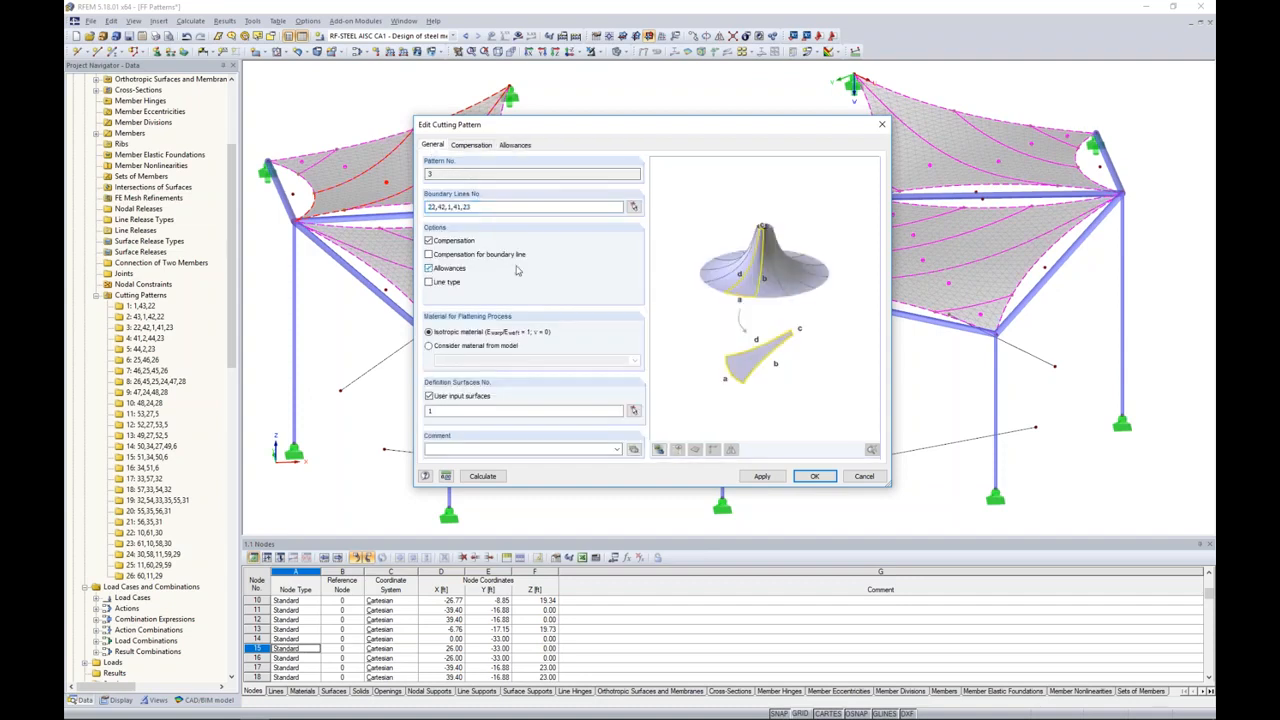
click(515, 145)
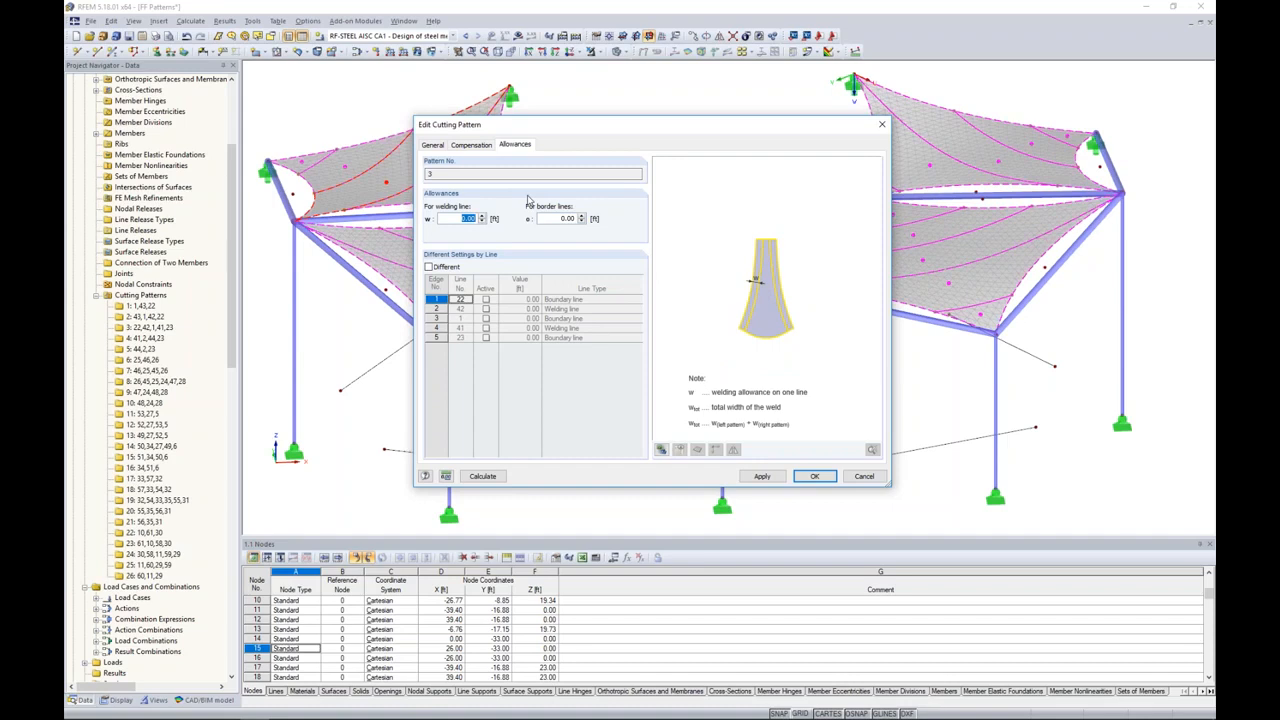
text(0.16)
key(Tab)
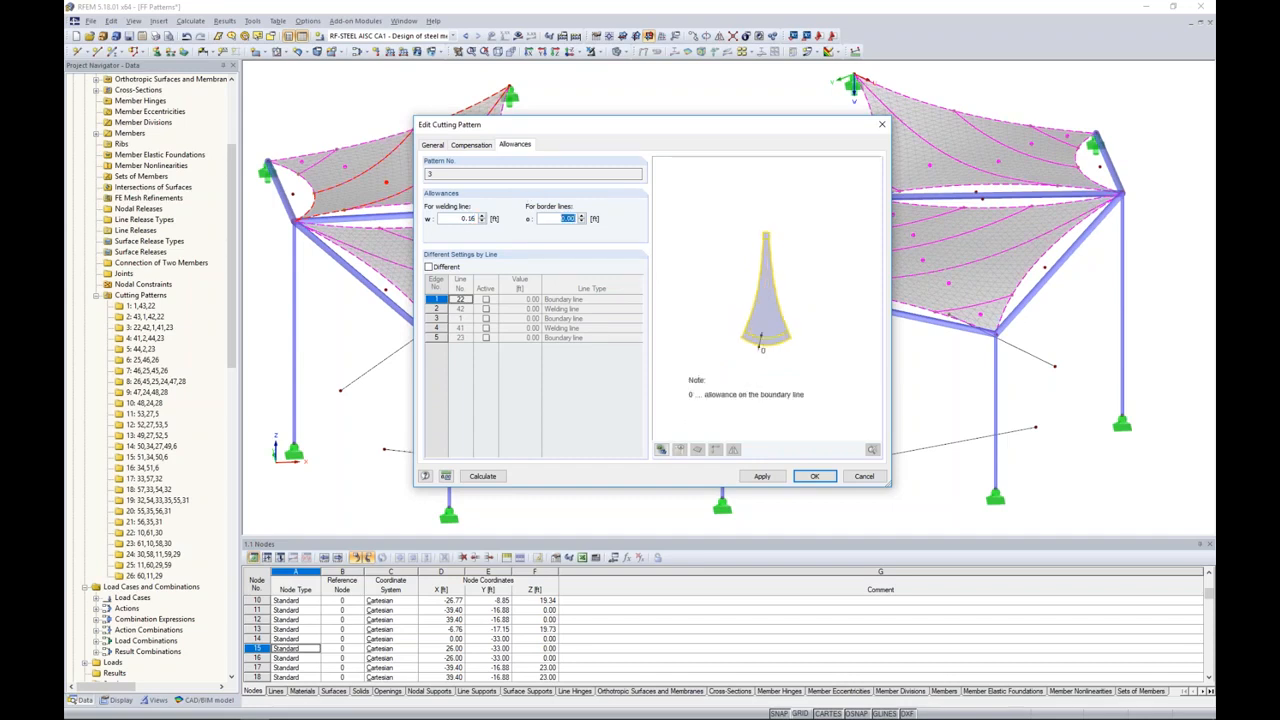
text(33)
Step: Look at the option for different allowances by line, turn it off again, and leave cutting pattern 3 without saving
click(429, 268)
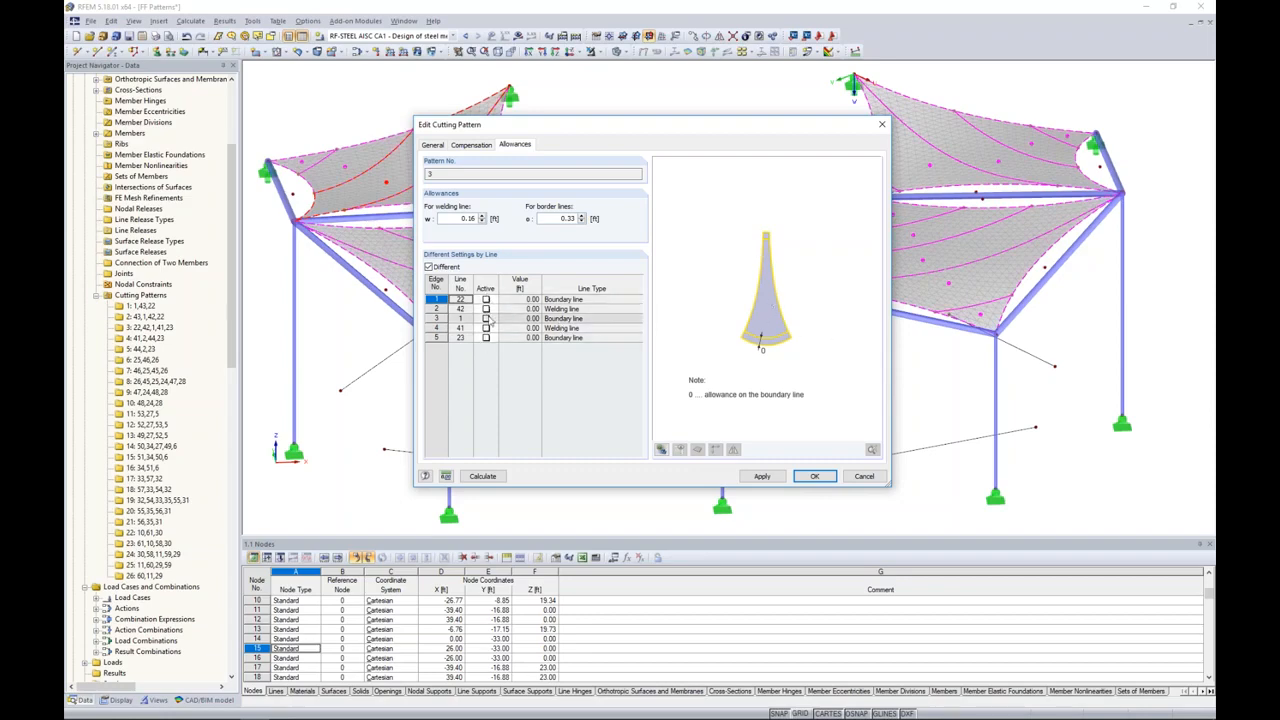
click(429, 268)
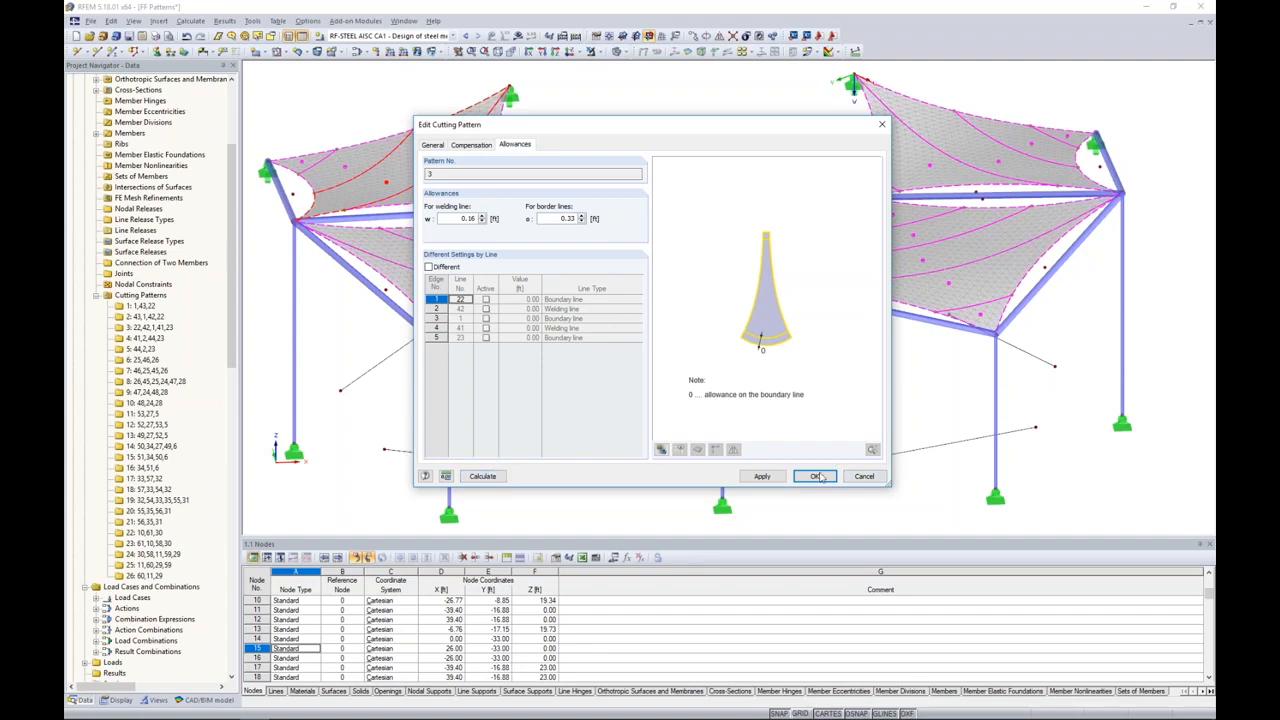
click(864, 476)
Step: Switch to the FF Patterns Results model and bring up its result options, keeping the RF-CUTTING-PATTERN results displayed
click(404, 21)
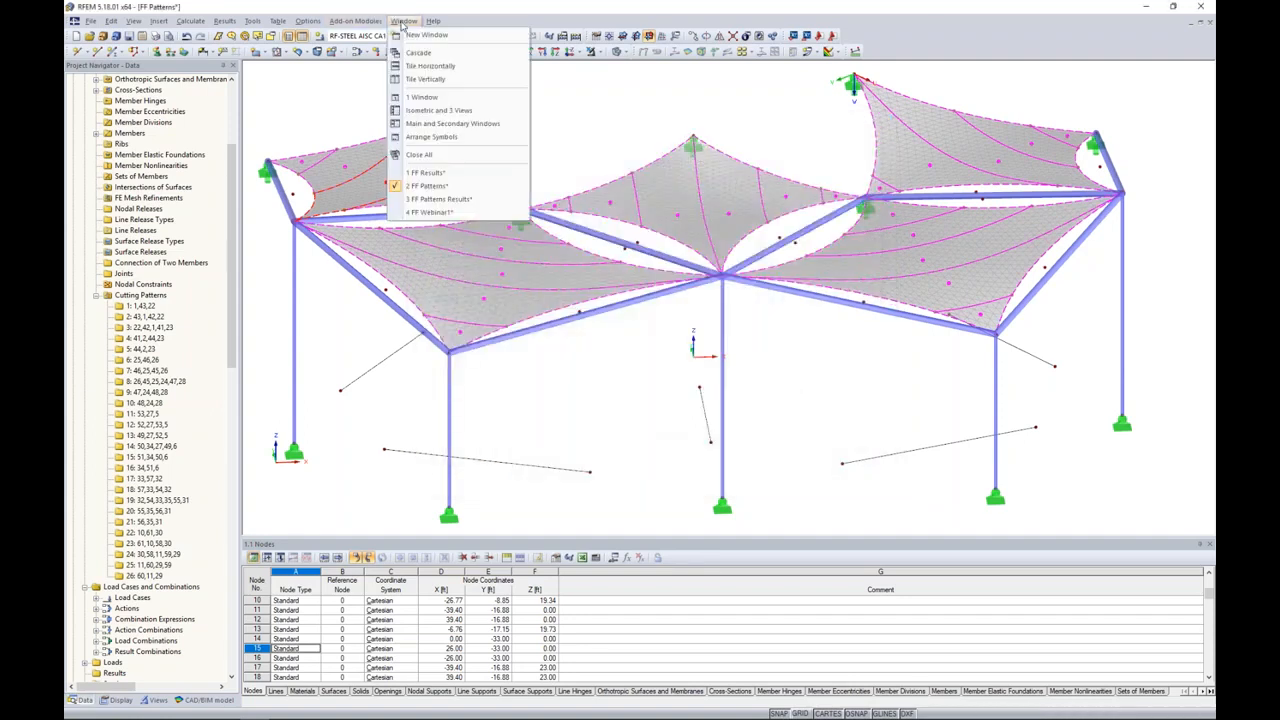
click(443, 199)
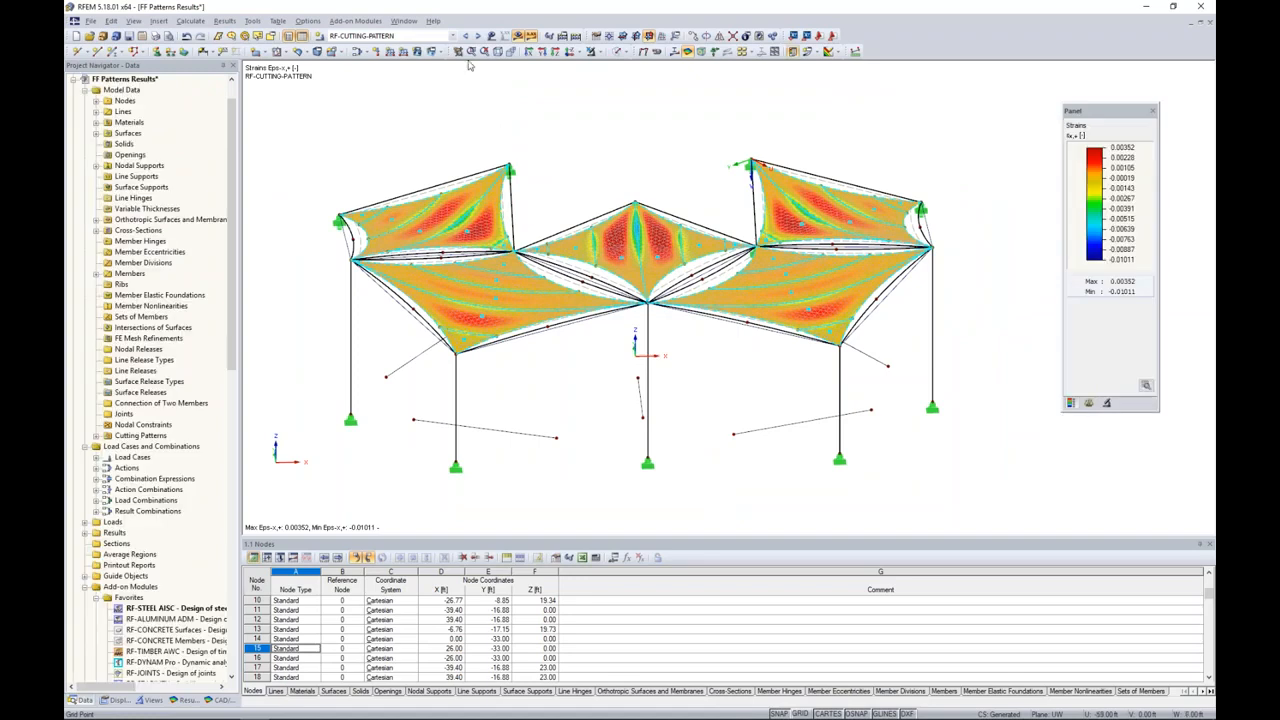
mouse_move(372, 717)
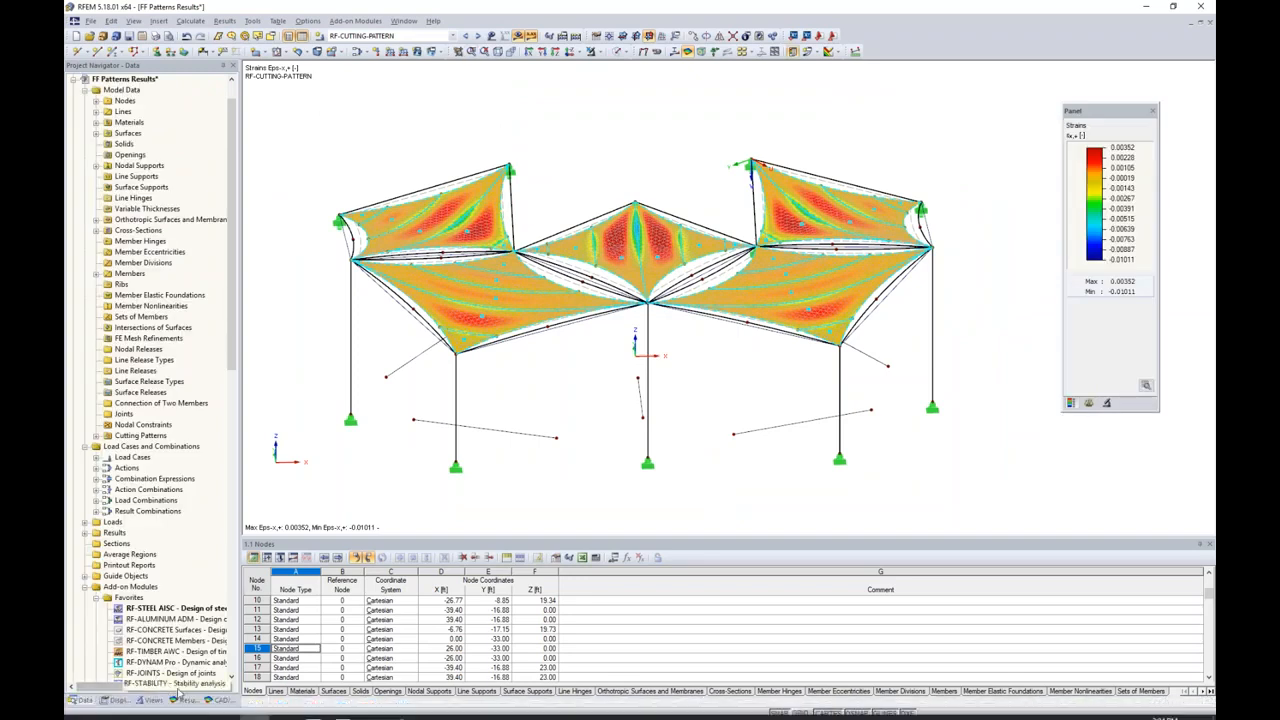
click(187, 700)
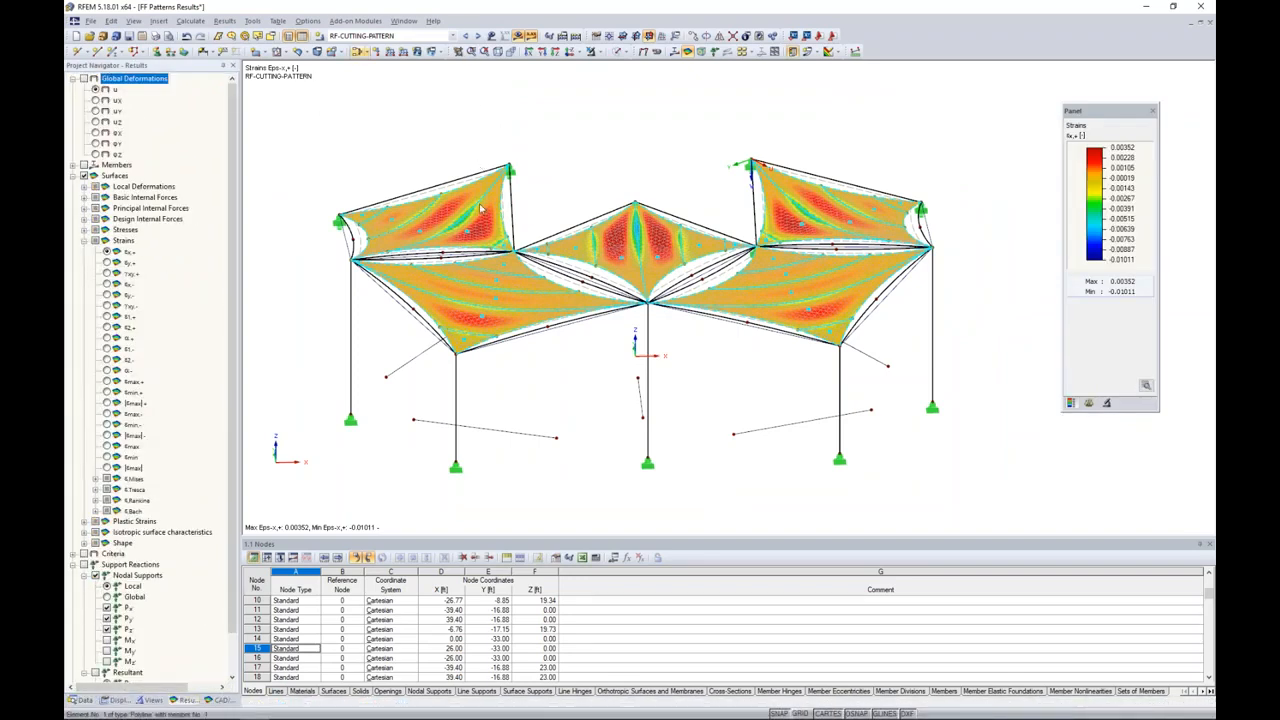
click(453, 36)
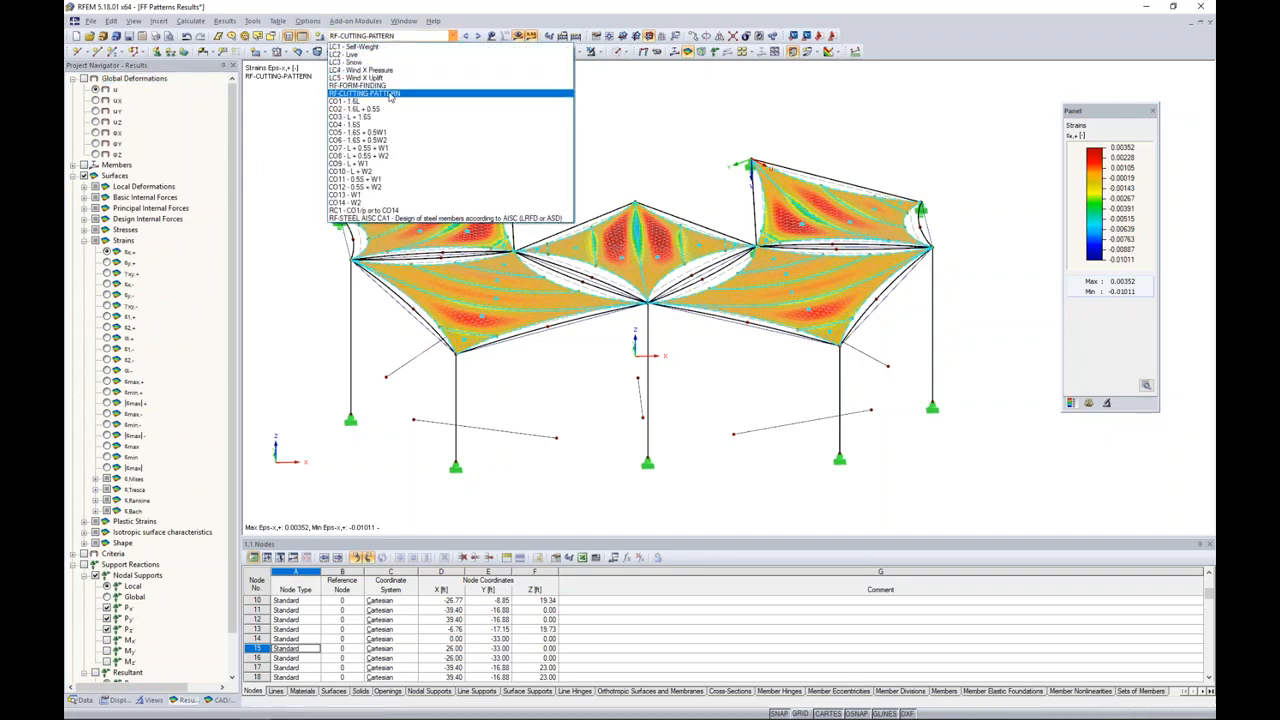
click(605, 121)
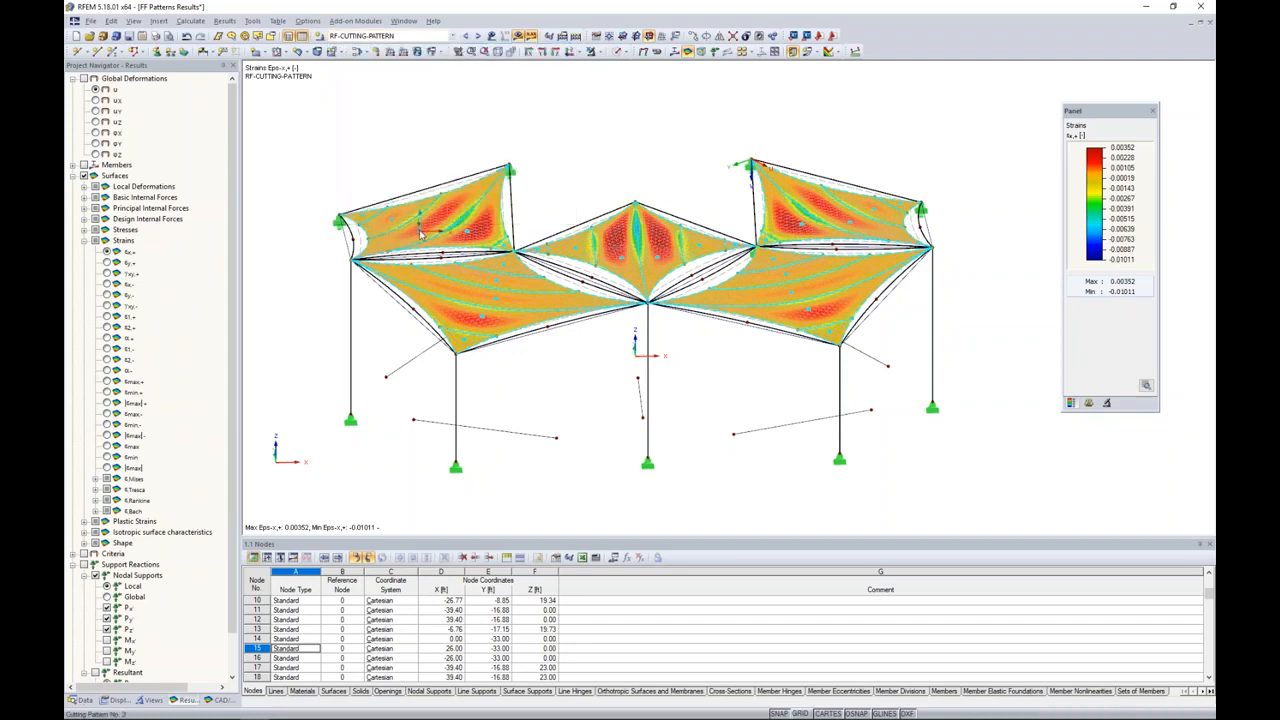
Step: Open cutting pattern 3 from the model and step through its point coordinates to locate them on the flattened outline
double_click(503, 204)
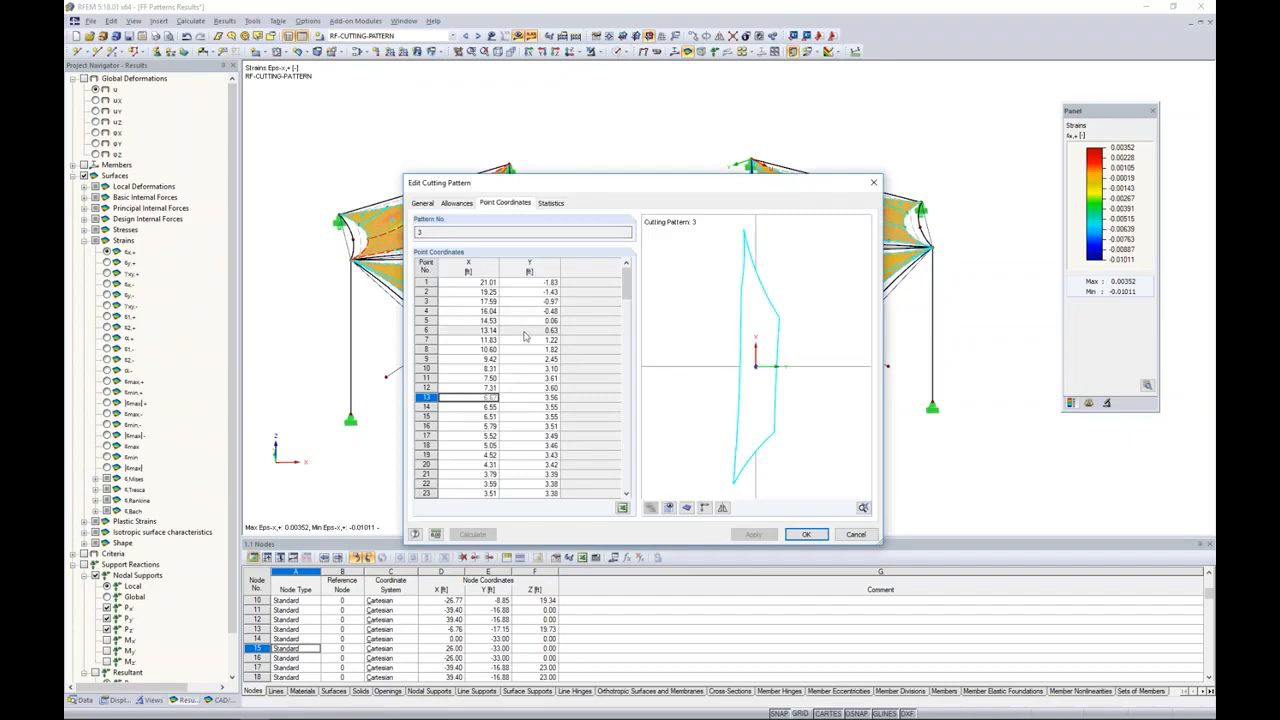
click(482, 340)
scroll(483, 343, down, 1)
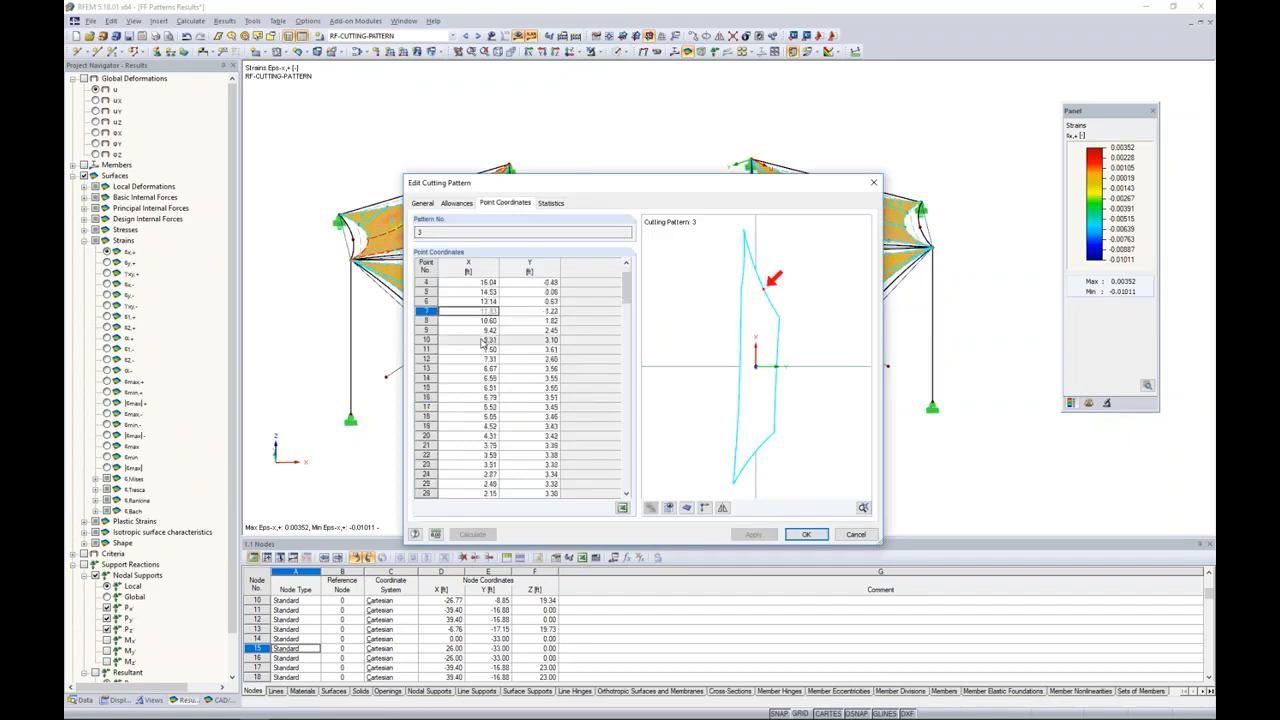
key(Down)
key(Down)
key(Down)
key(Down)
key(Down)
key(Down)
key(Down)
key(Down)
key(Down)
key(Down)
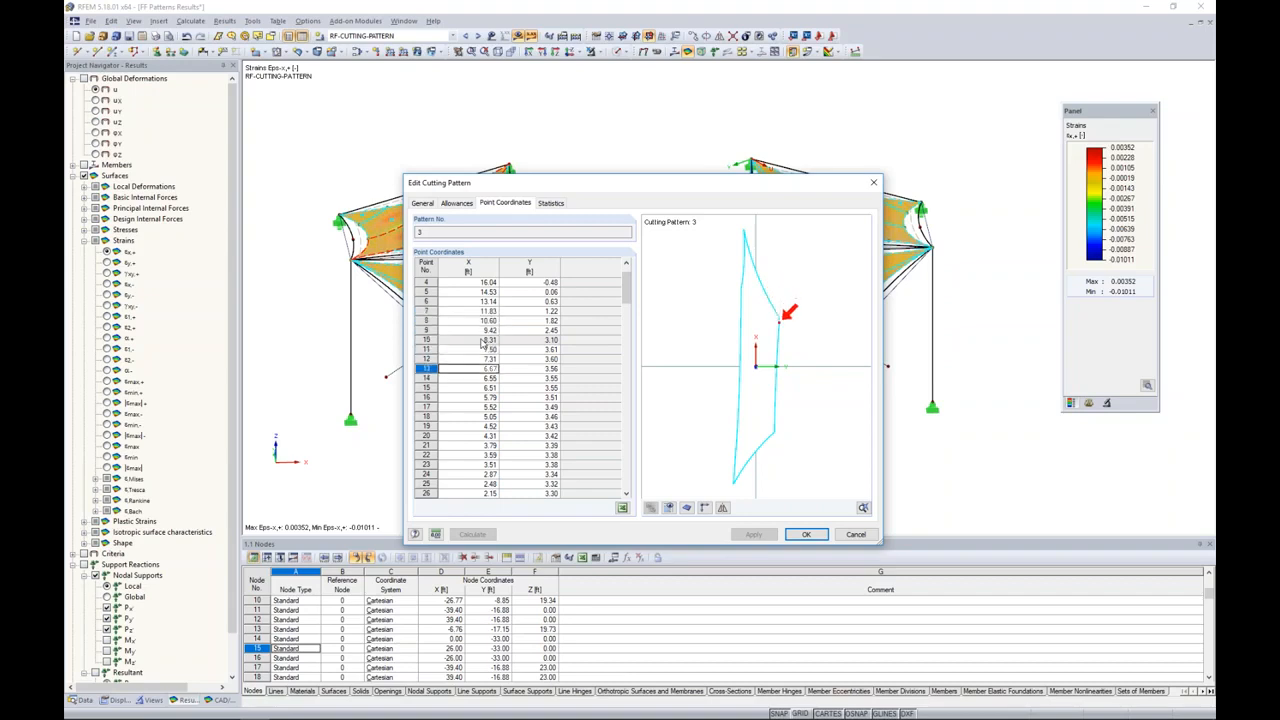
key(Down)
key(Down)
key(Down)
key(Down)
key(Down)
key(Down)
key(Down)
key(Down)
key(Down)
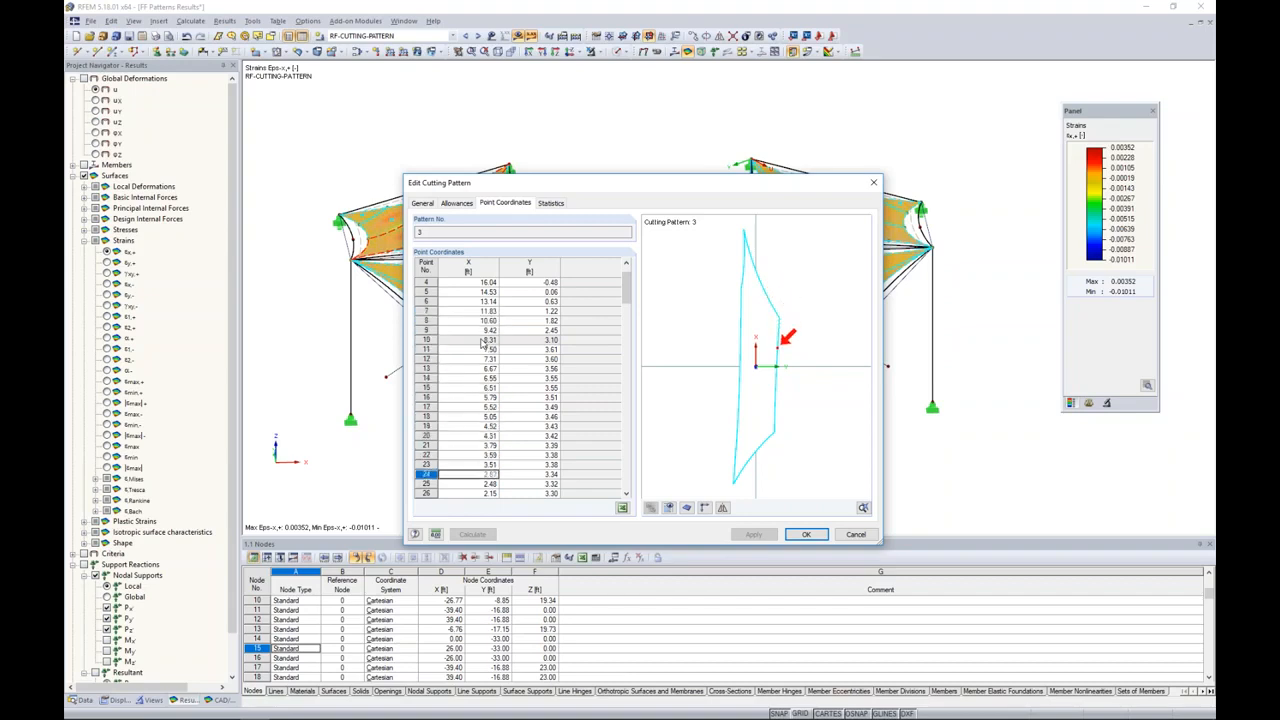
key(Down)
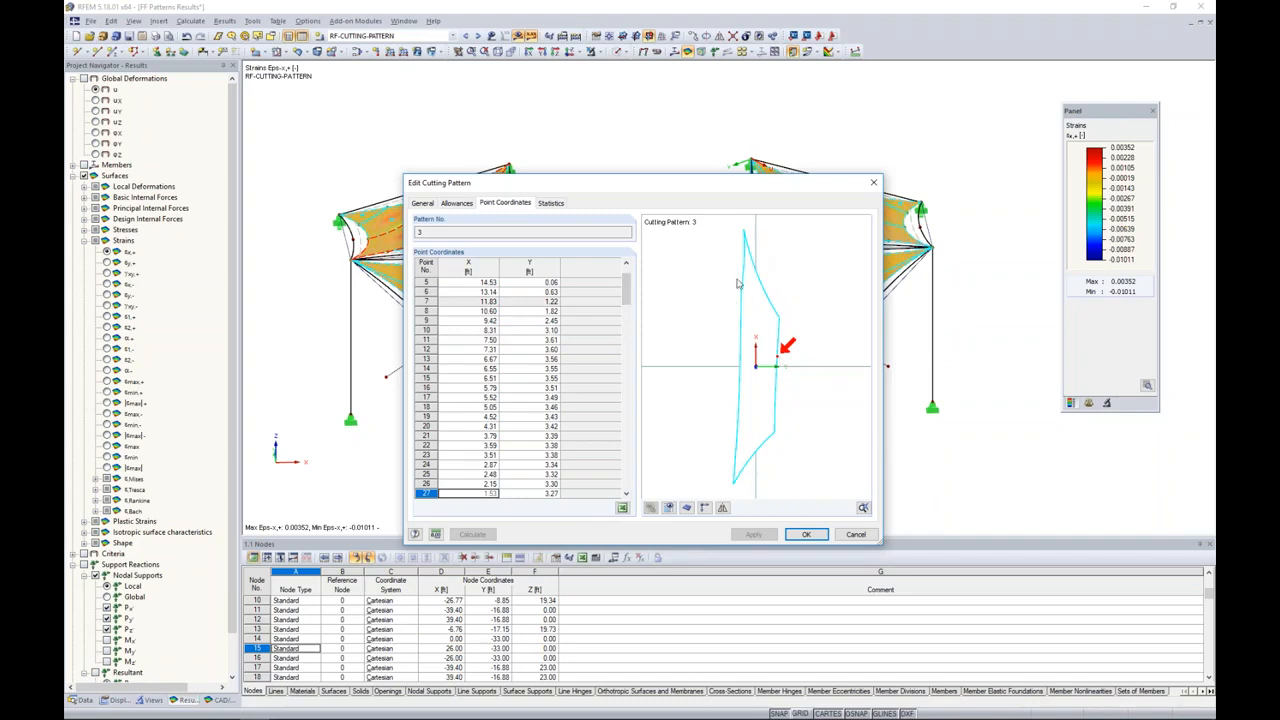
Step: Show the allowances and the FE mesh in the preview of cutting pattern 3
click(668, 507)
scroll(760, 299, up, 3)
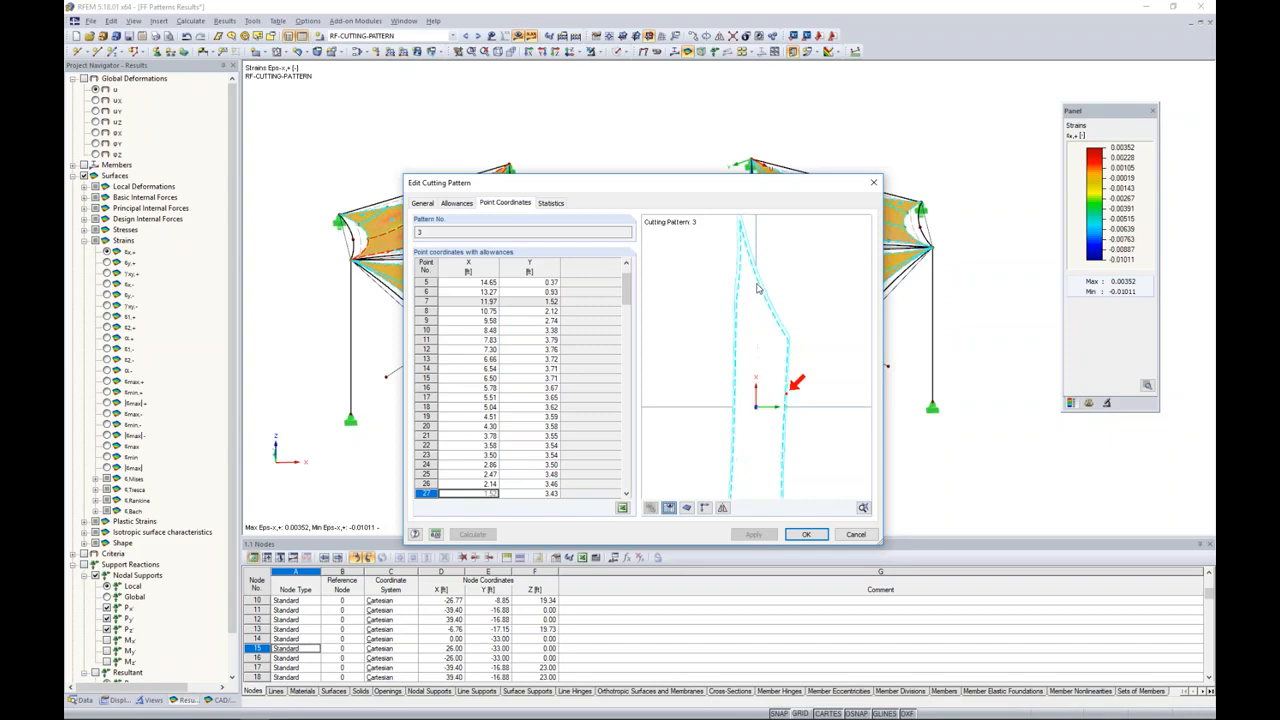
click(686, 507)
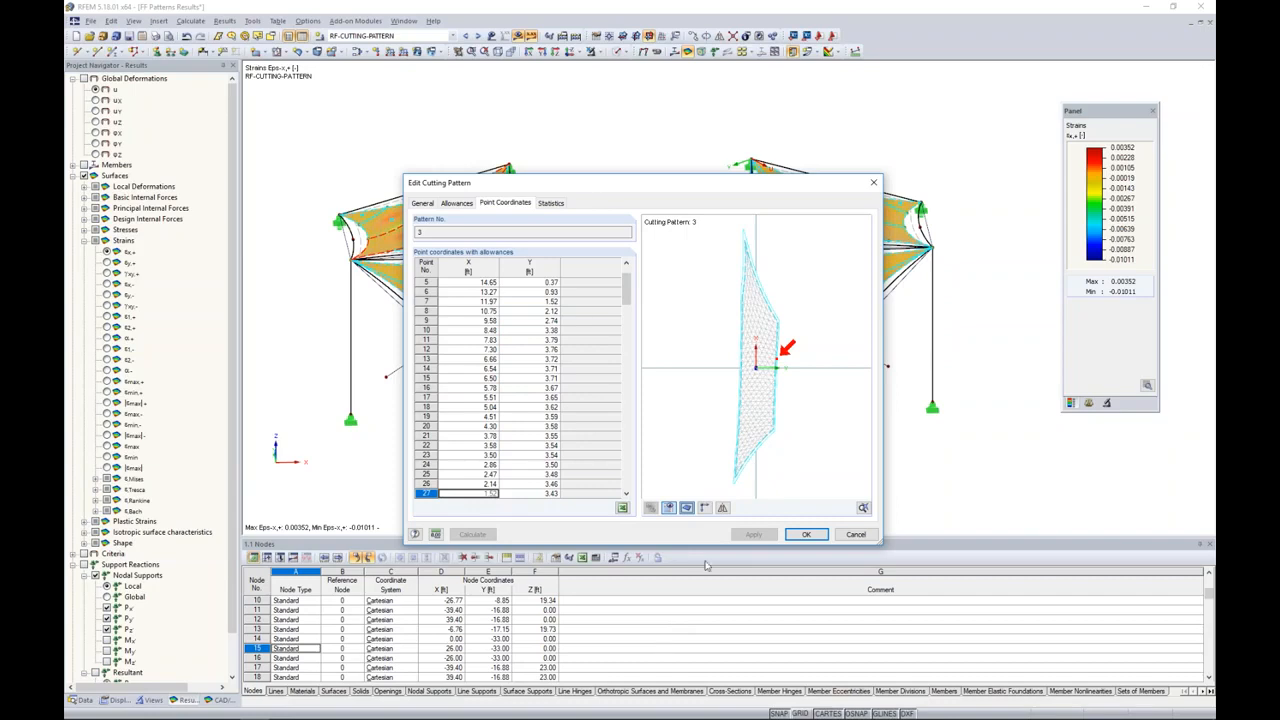
Step: Examine the area, length and width statistics of cutting pattern 3, and close it without changes
click(551, 203)
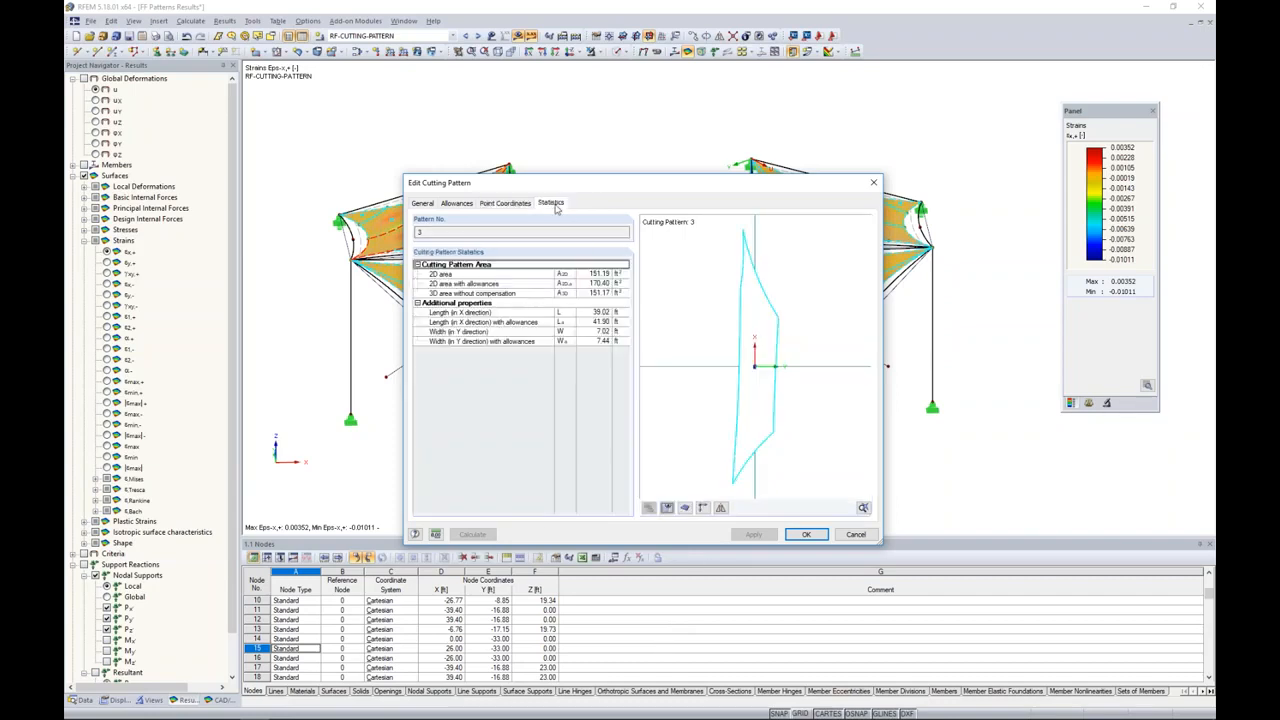
click(586, 294)
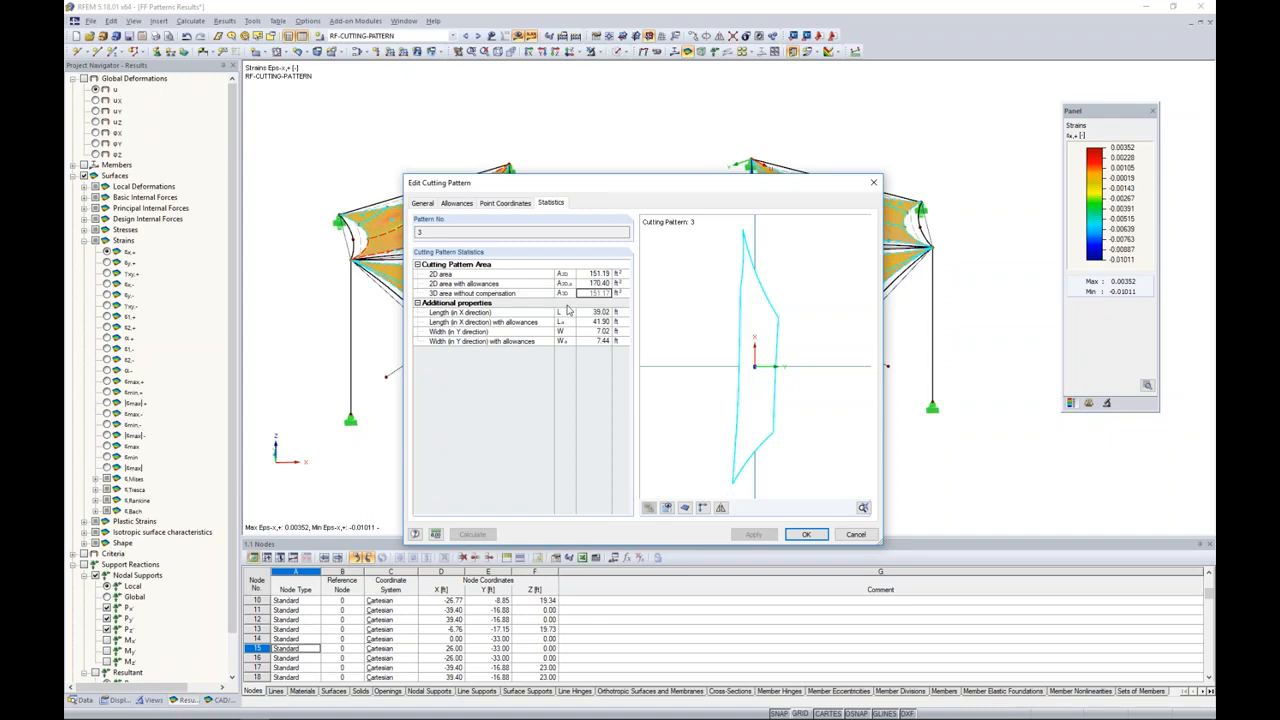
click(596, 274)
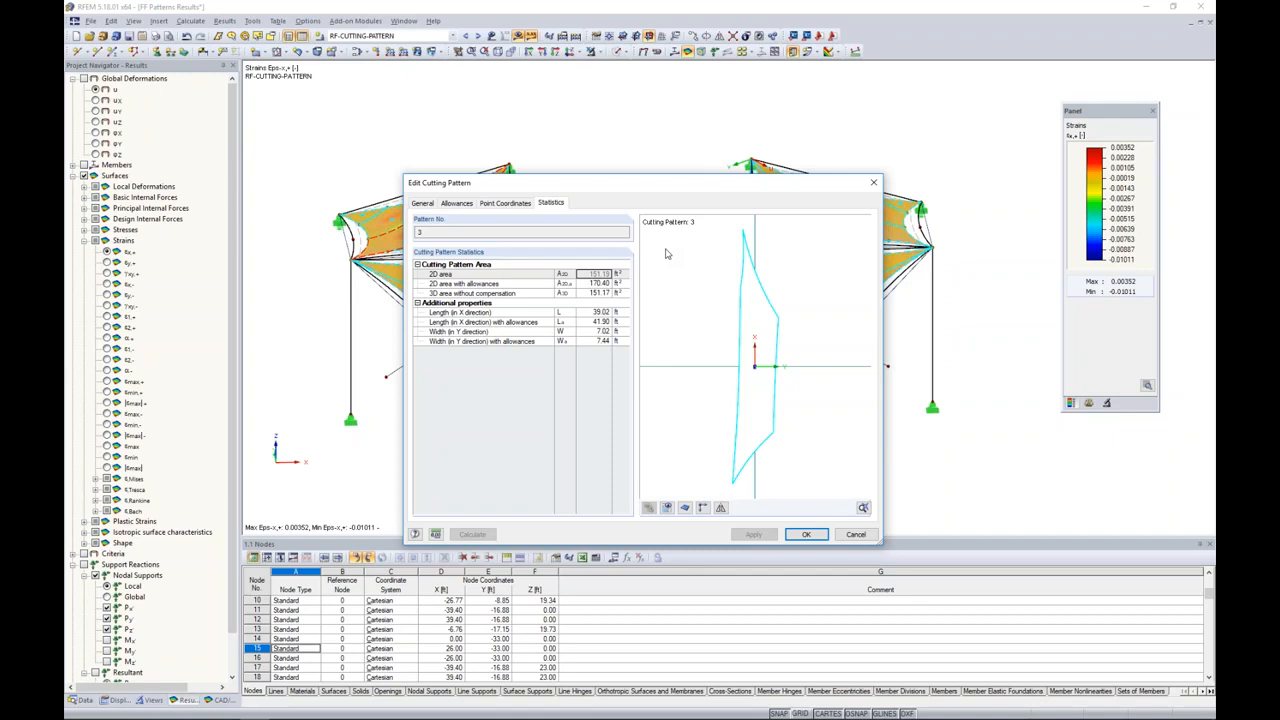
click(855, 535)
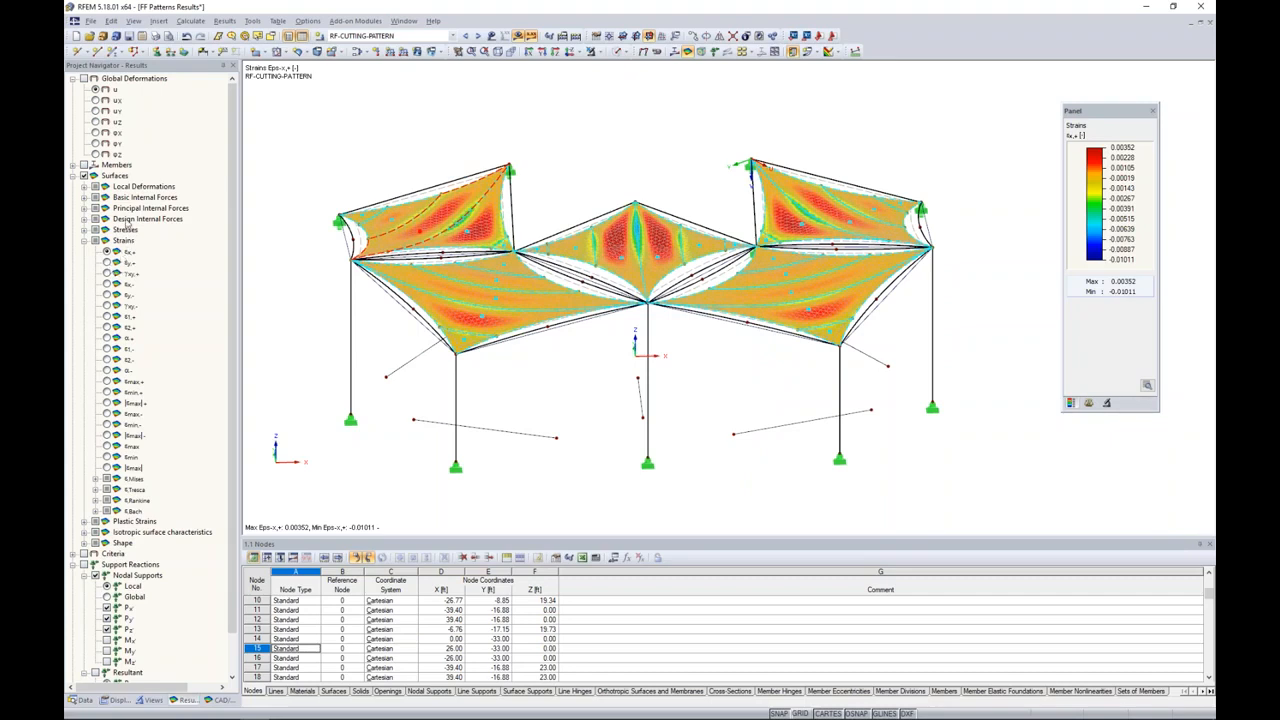
Step: Display the surface strains in the y direction, return to the x-direction strains, and clear the selection
click(107, 262)
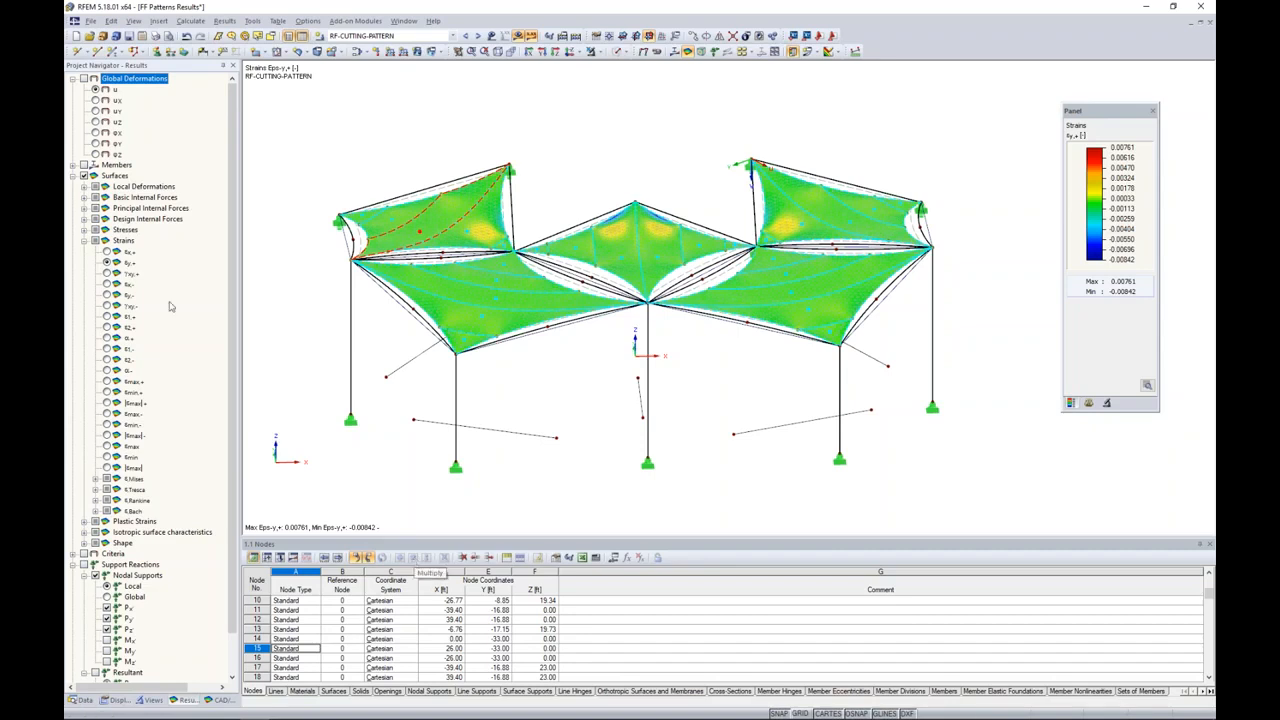
click(107, 252)
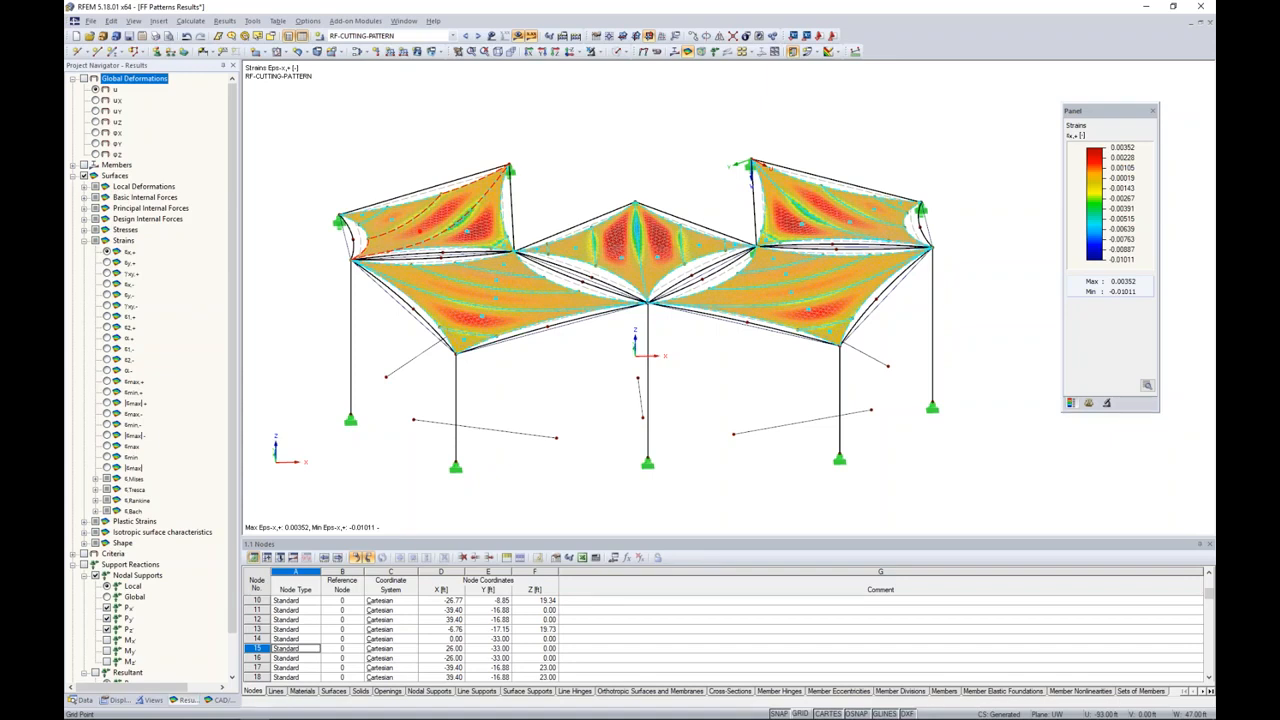
click(373, 163)
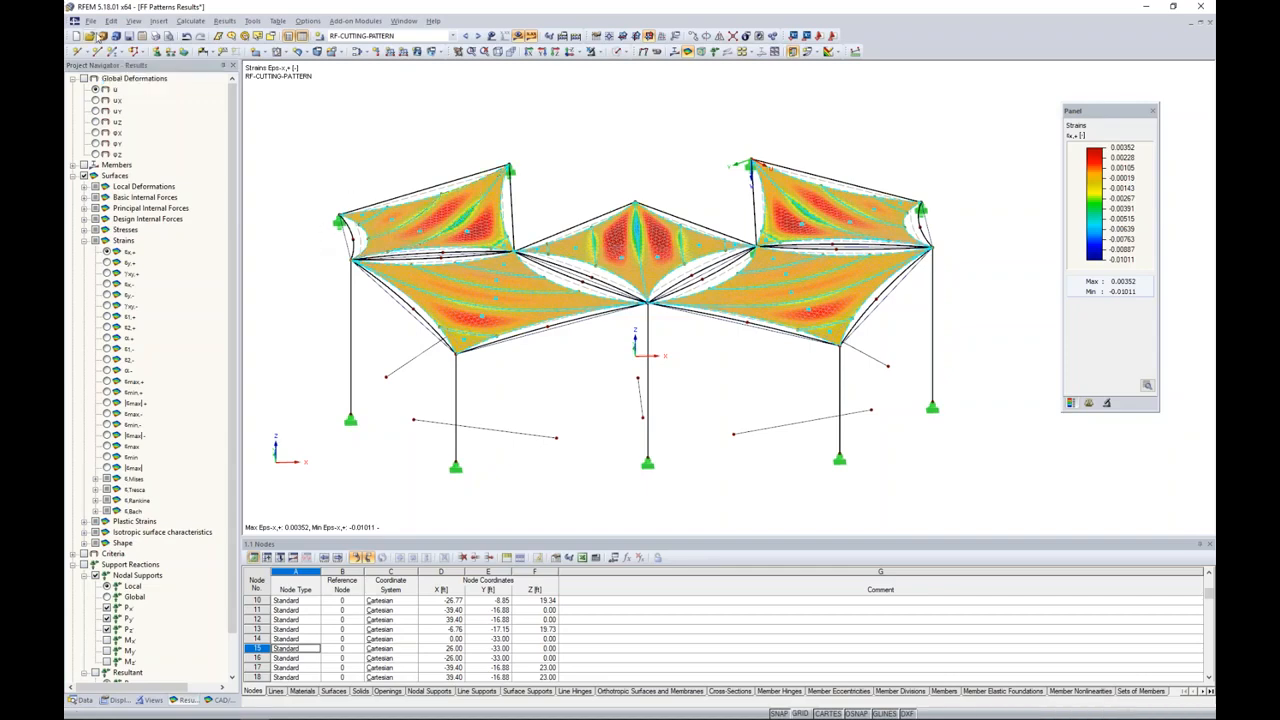
Step: Review the DXF export settings for the cutting patterns, and leave the export without running it
click(90, 20)
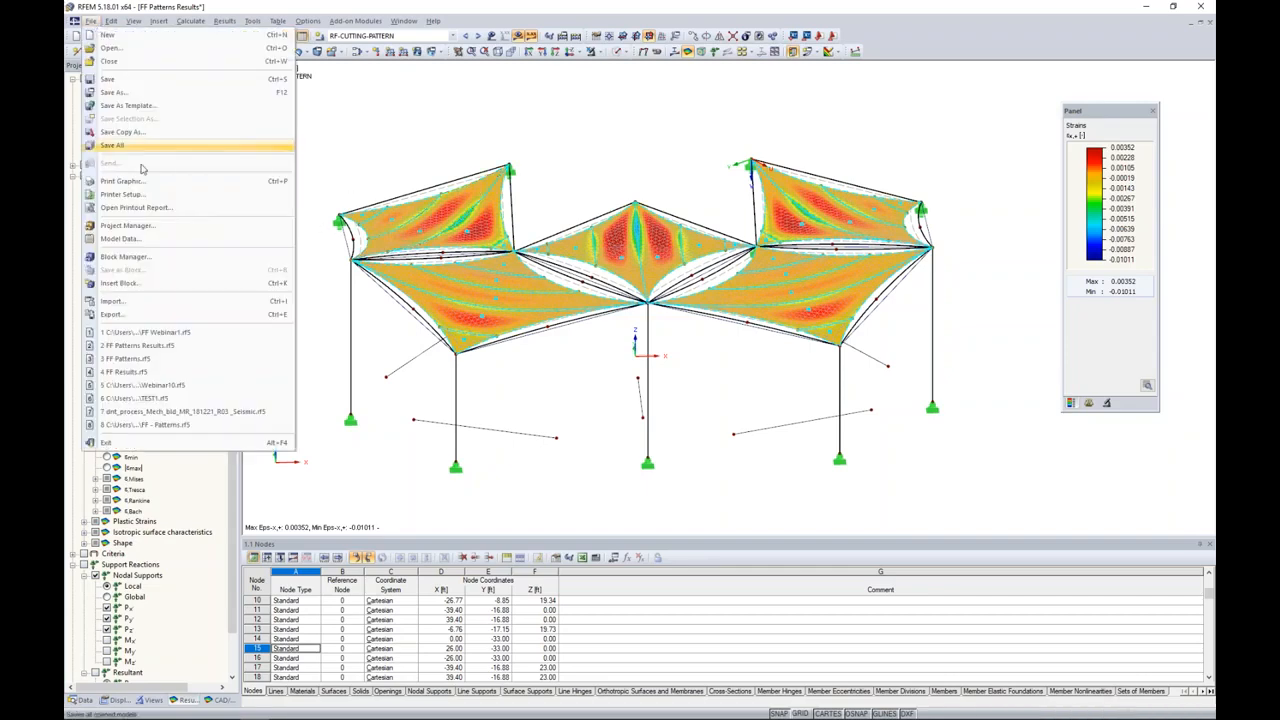
click(112, 314)
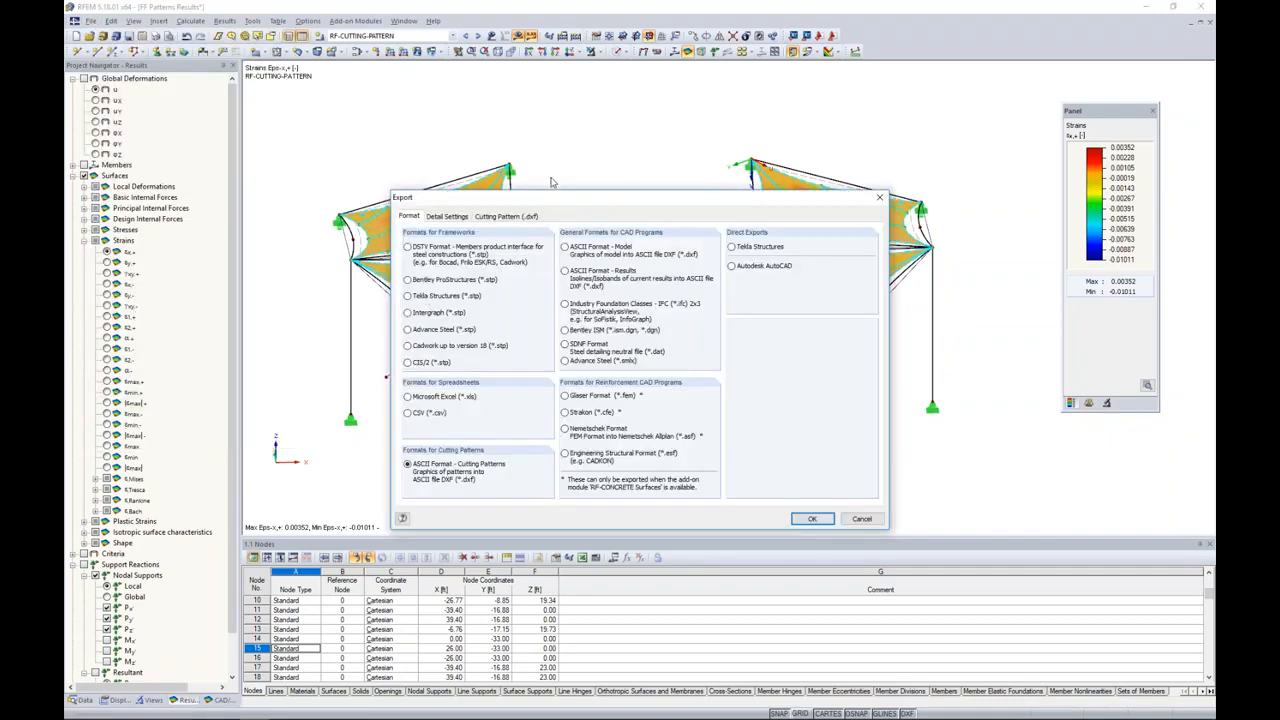
click(510, 216)
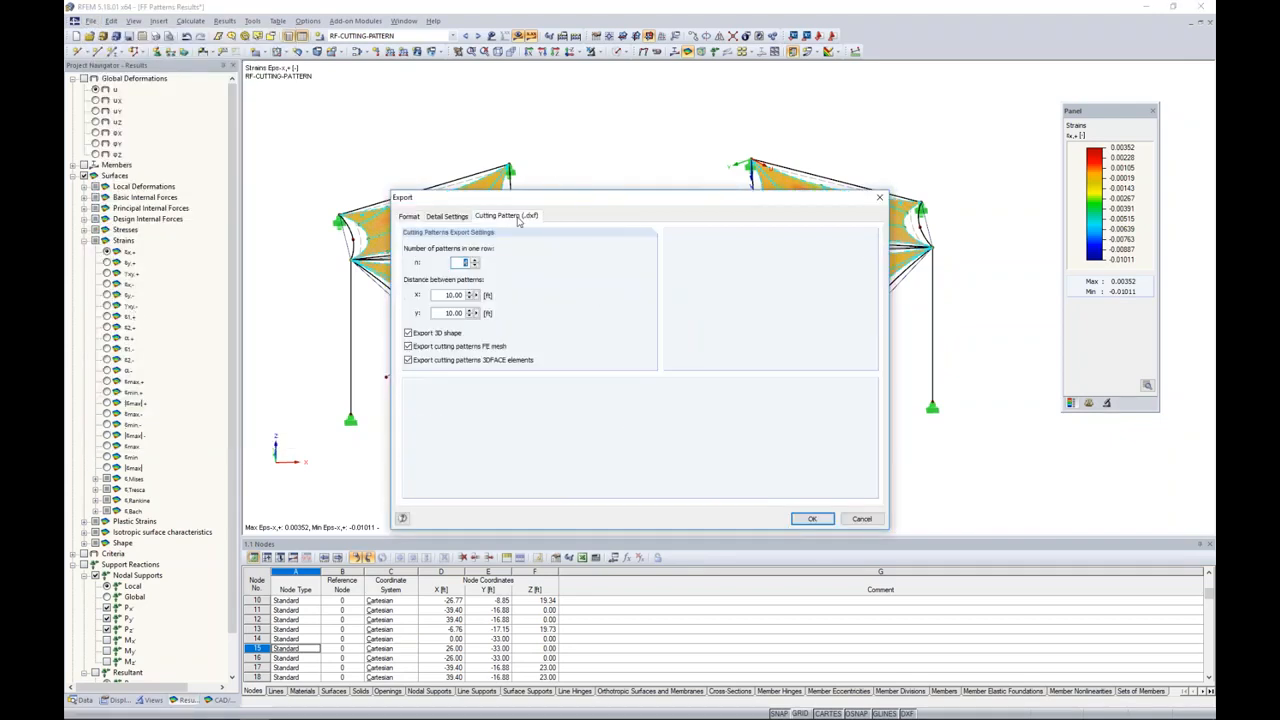
click(461, 264)
click(862, 519)
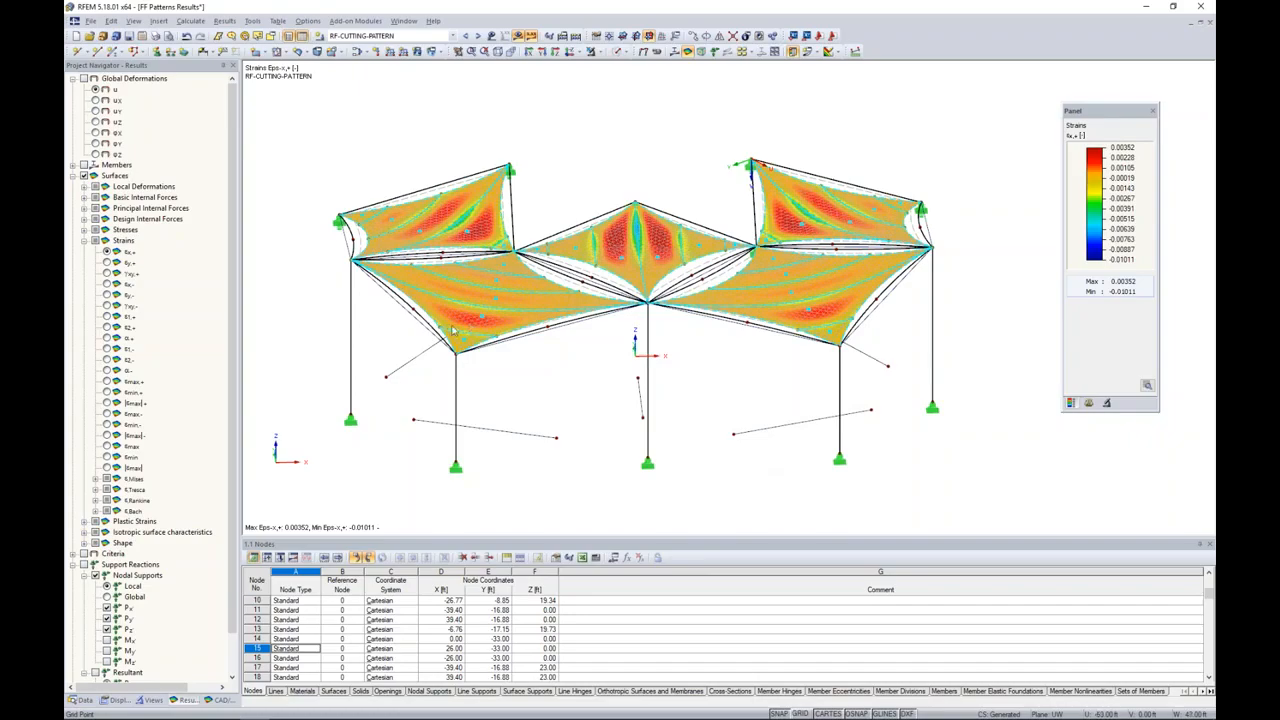
Step: Switch to AutoCAD to view the exported cutting patterns in FF - Patterns Results.dxf
key(super+Tab)
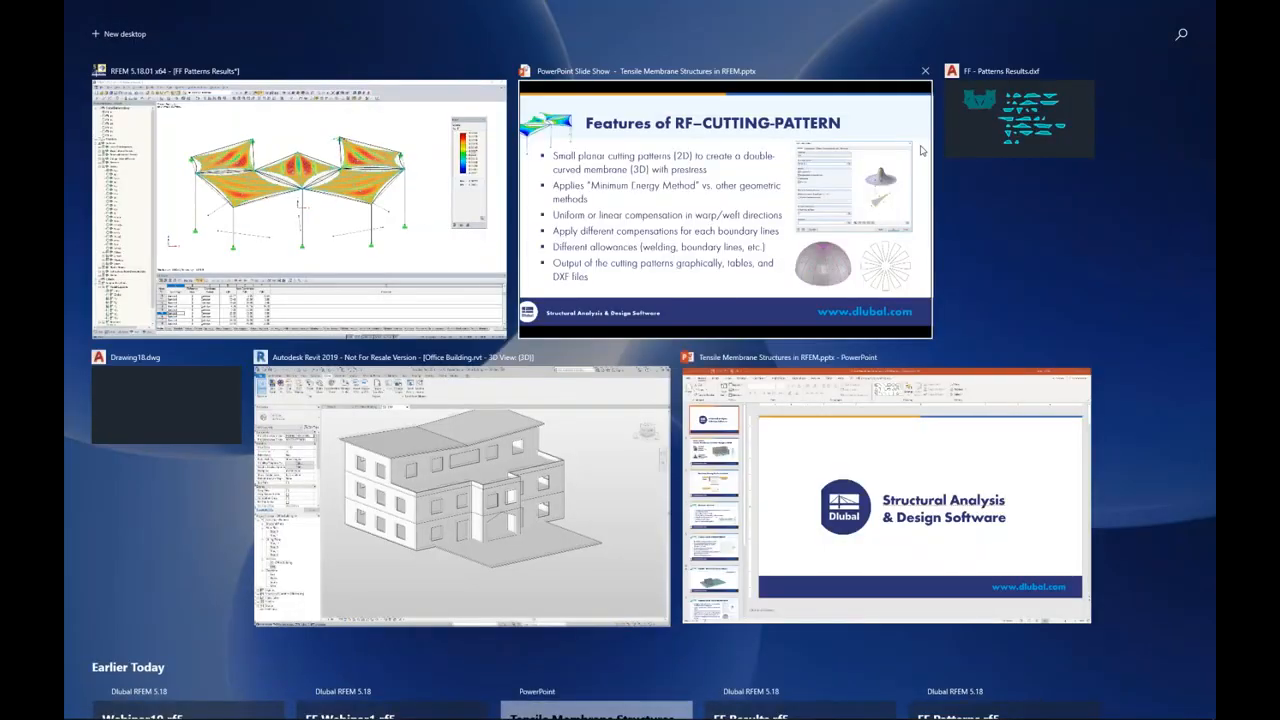
click(978, 139)
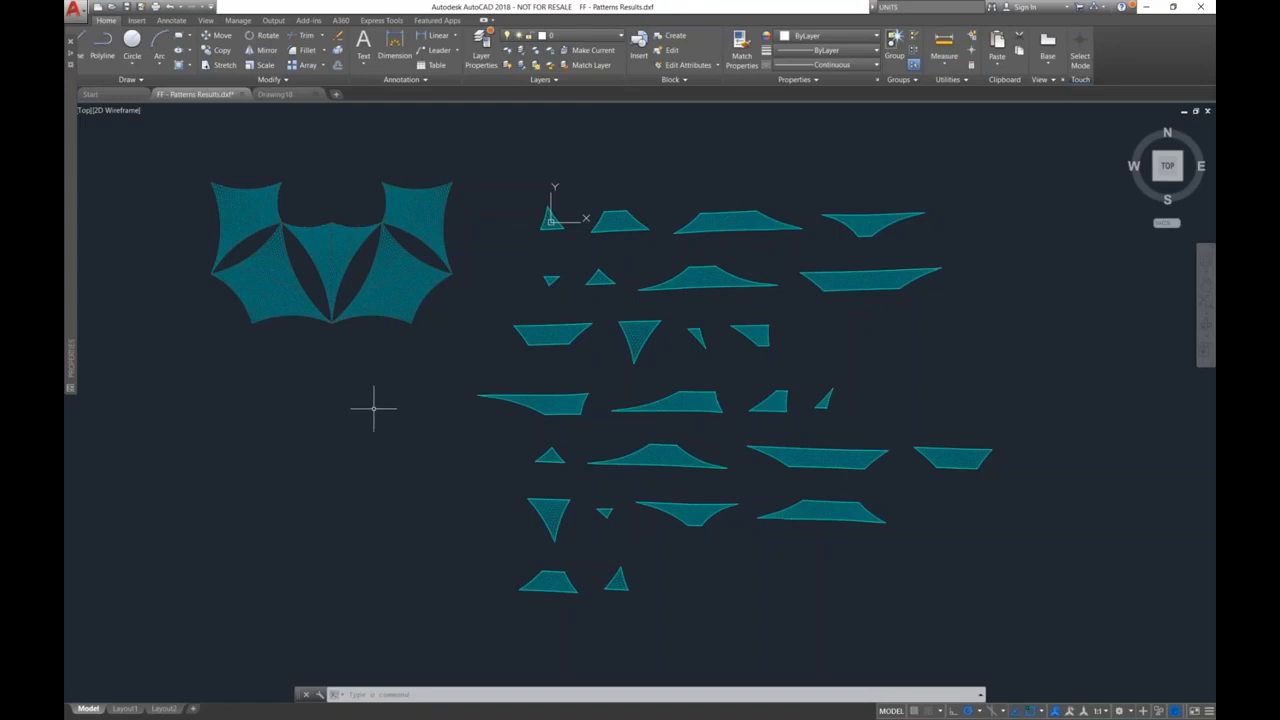
Step: Examine the 3D roof membranes from an oblique view, including the number labels inside the mesh
shift+middle_drag(373, 408, 669, 245)
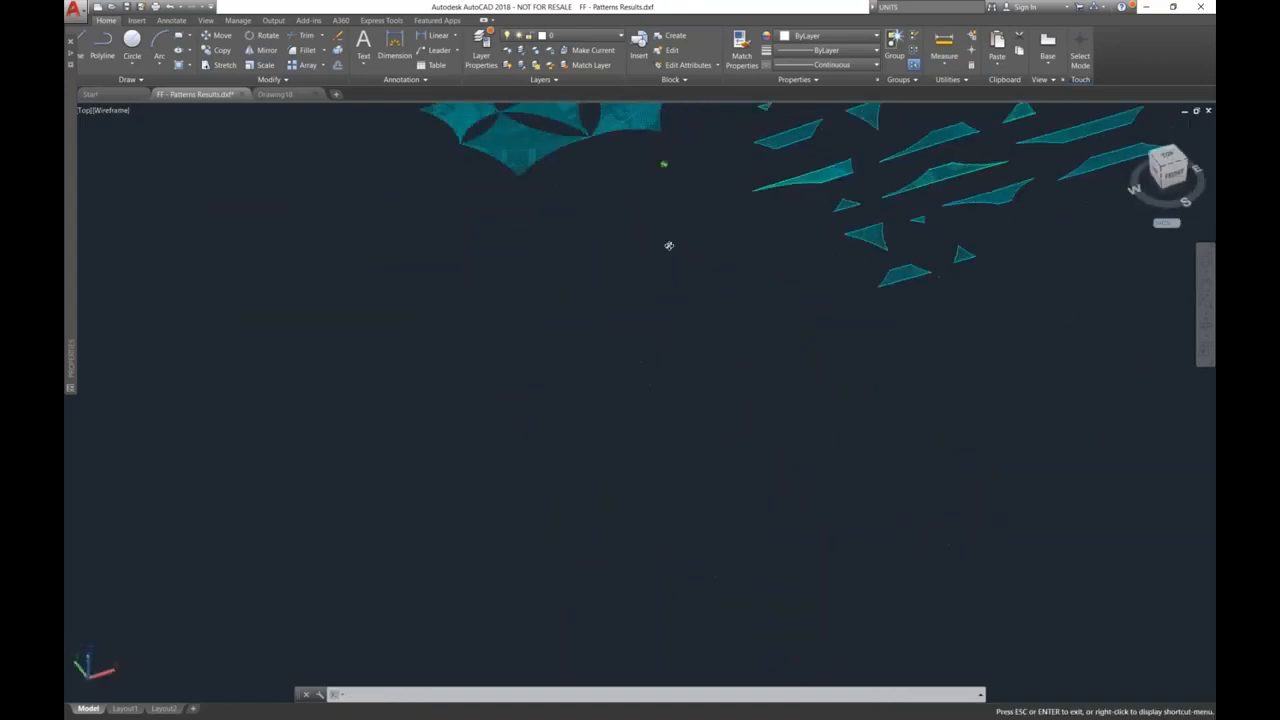
middle_drag(697, 185, 611, 400)
scroll(505, 342, up, 4)
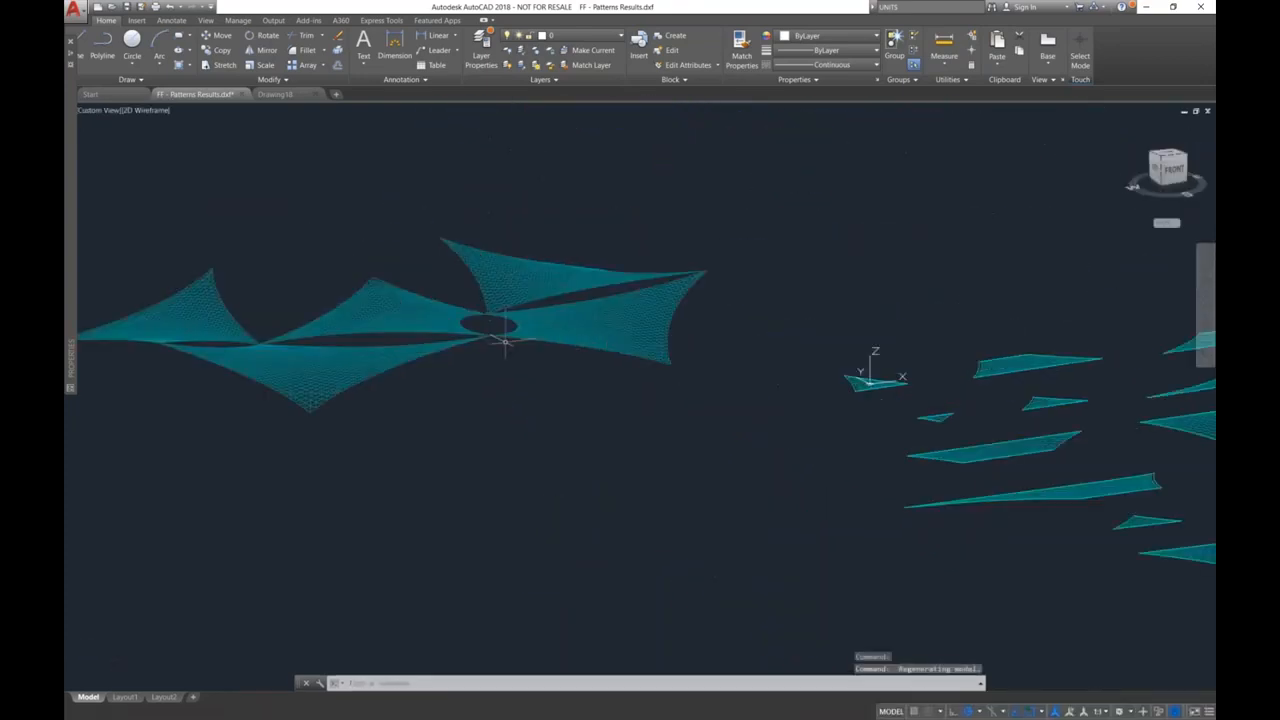
scroll(505, 342, up, 1)
shift+middle_drag(423, 349, 463, 368)
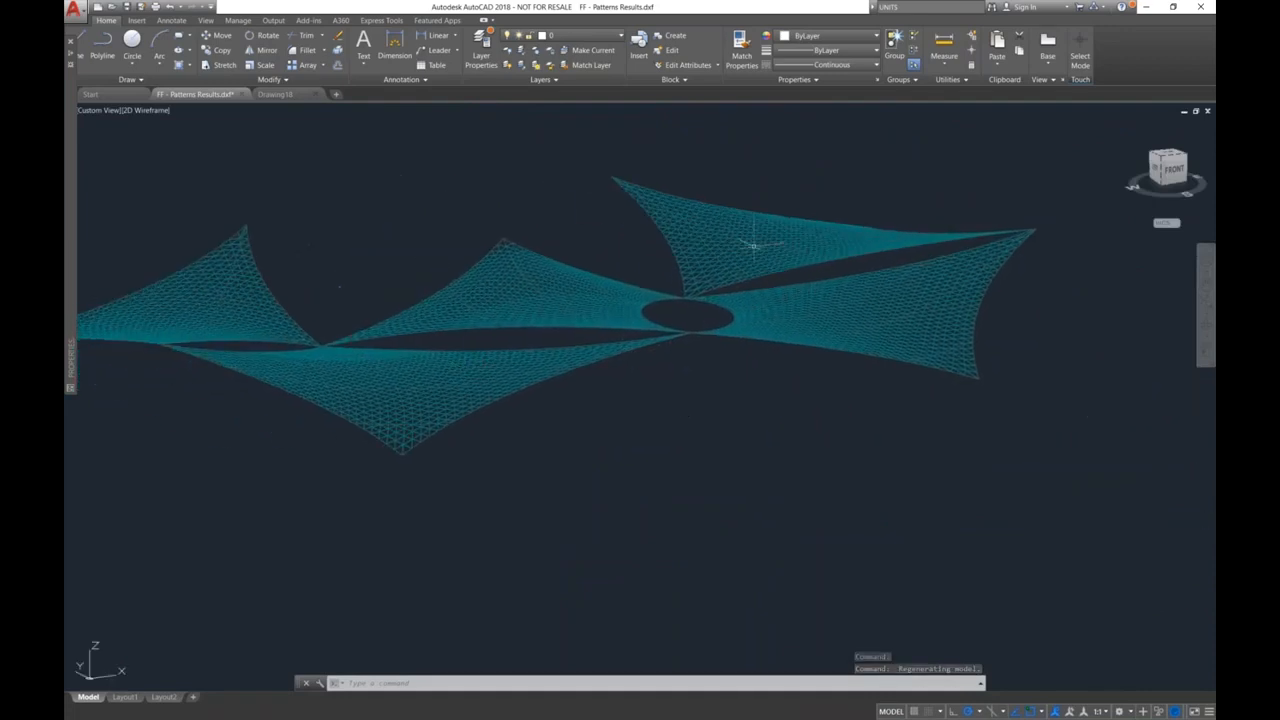
middle_drag(803, 371, 650, 370)
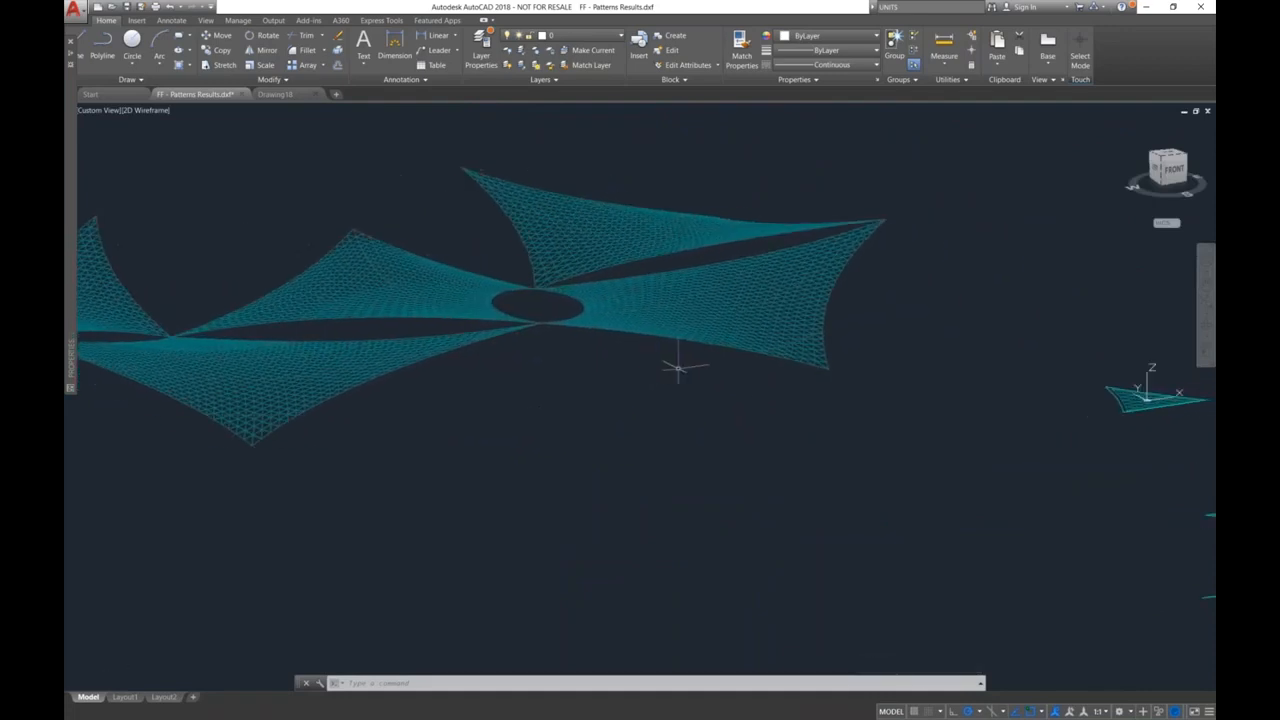
scroll(766, 323, up, 5)
scroll(663, 331, up, 8)
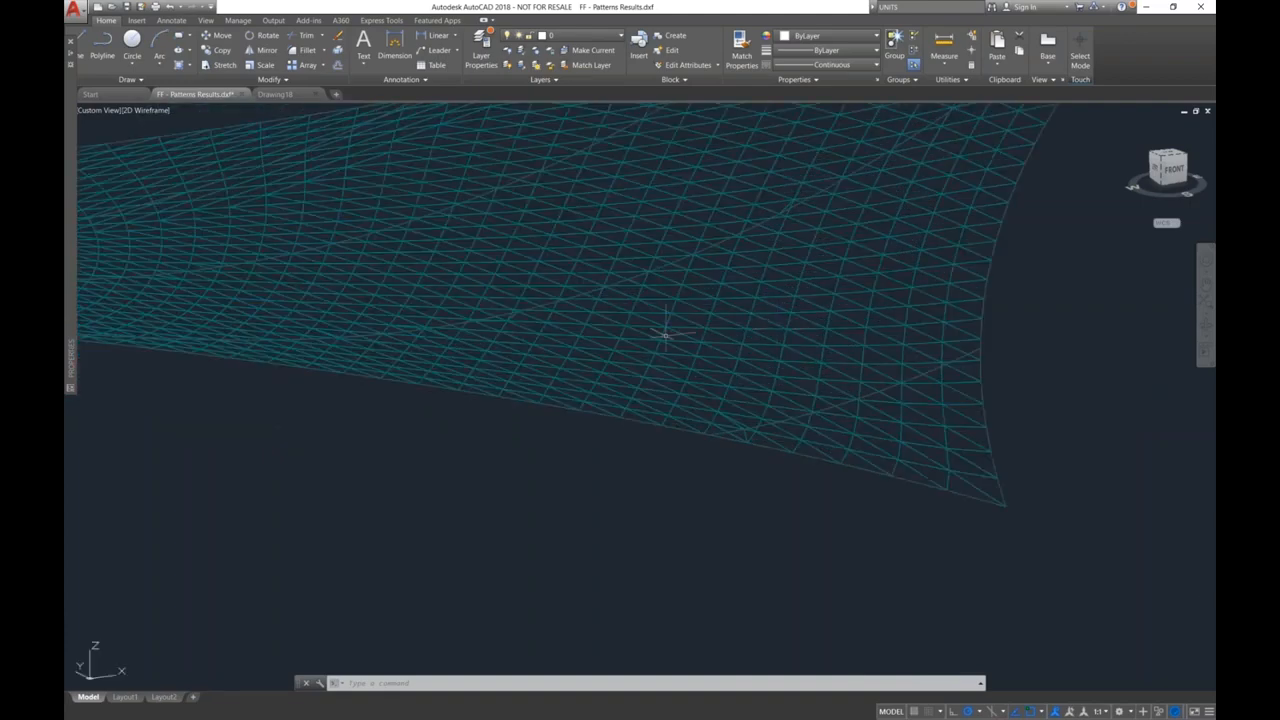
scroll(660, 312, up, 2)
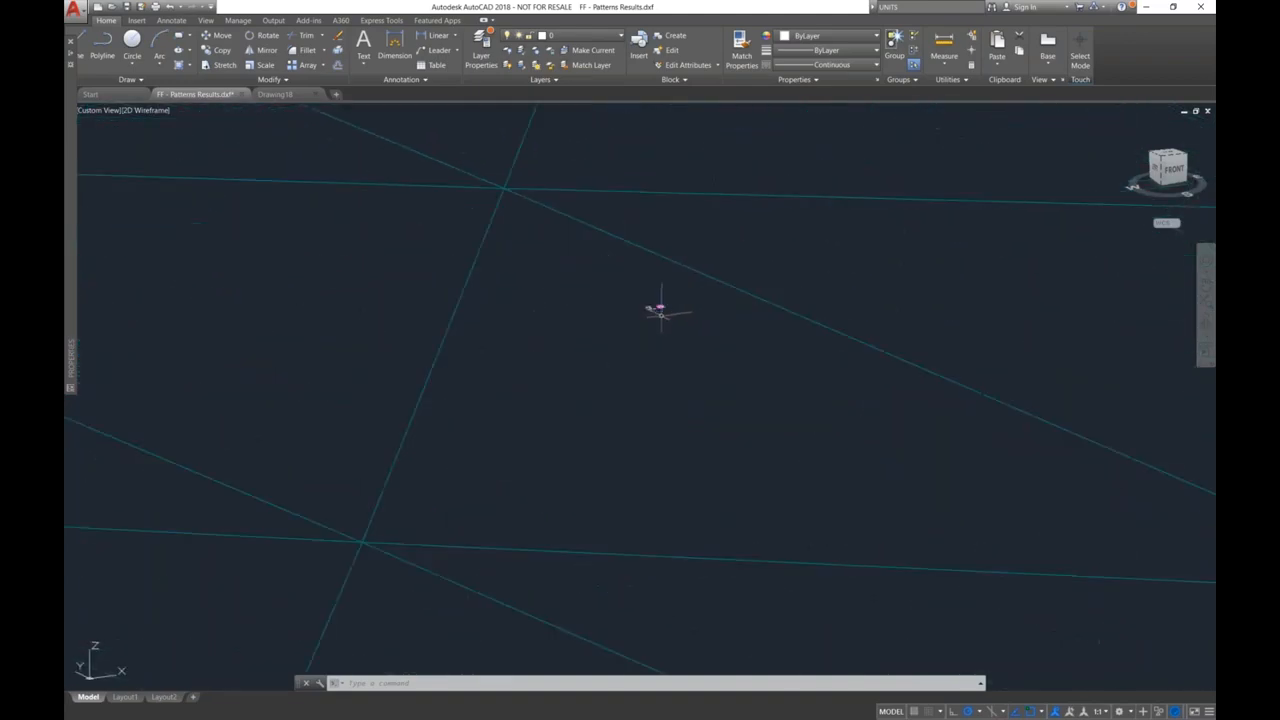
scroll(664, 308, up, 3)
scroll(664, 305, up, 2)
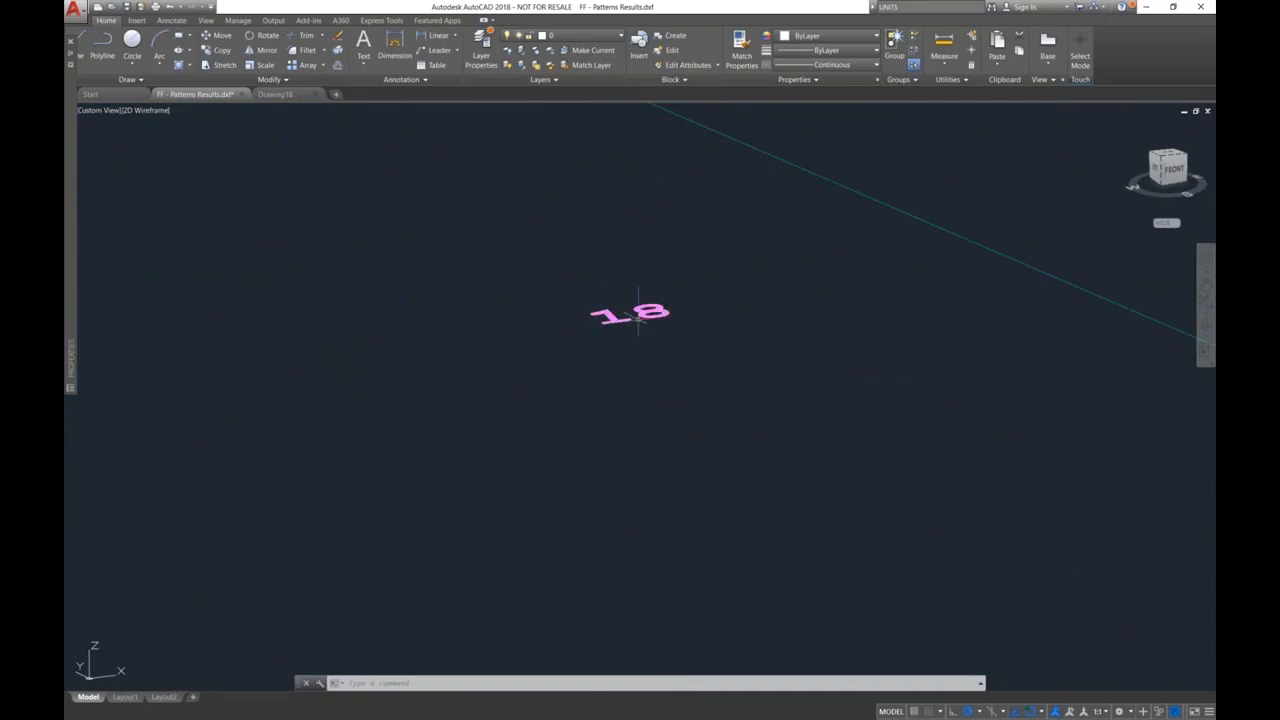
scroll(638, 315, down, 8)
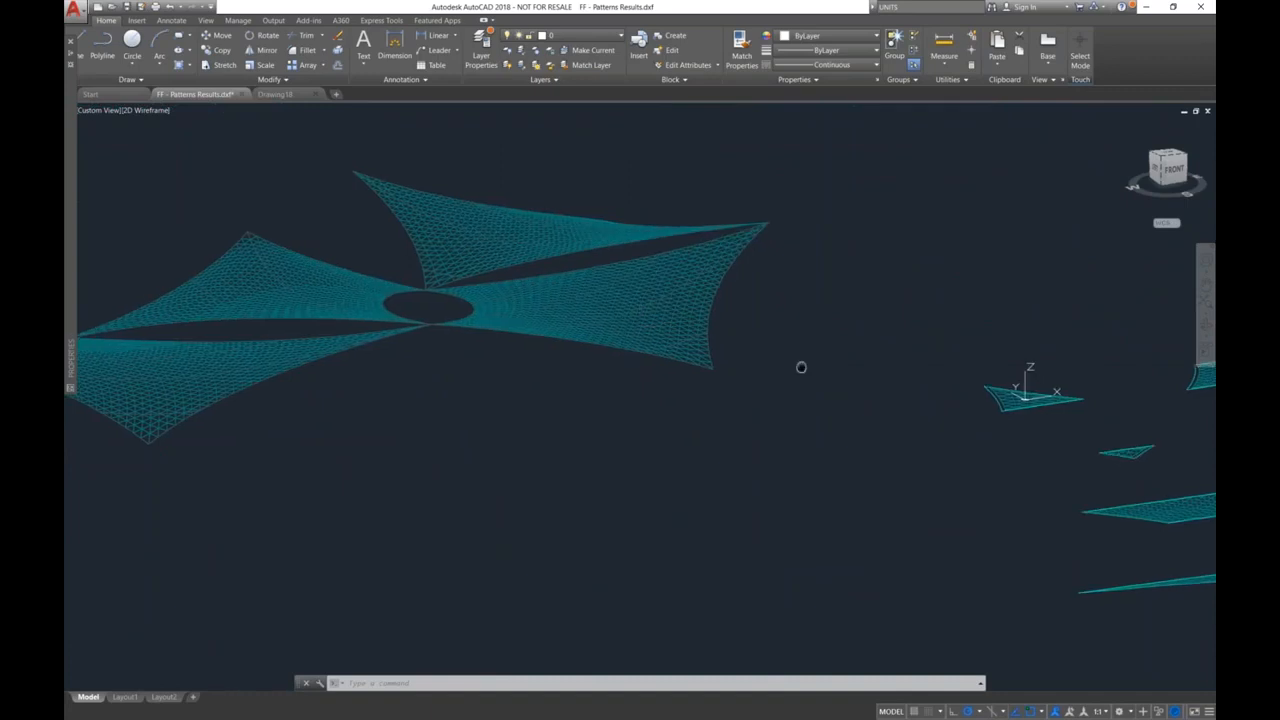
Step: Examine the flattened cutting patterns and their mesh number labels, and compare them with the 3D roof membranes
middle_drag(800, 366, 286, 360)
middle_drag(631, 373, 399, 298)
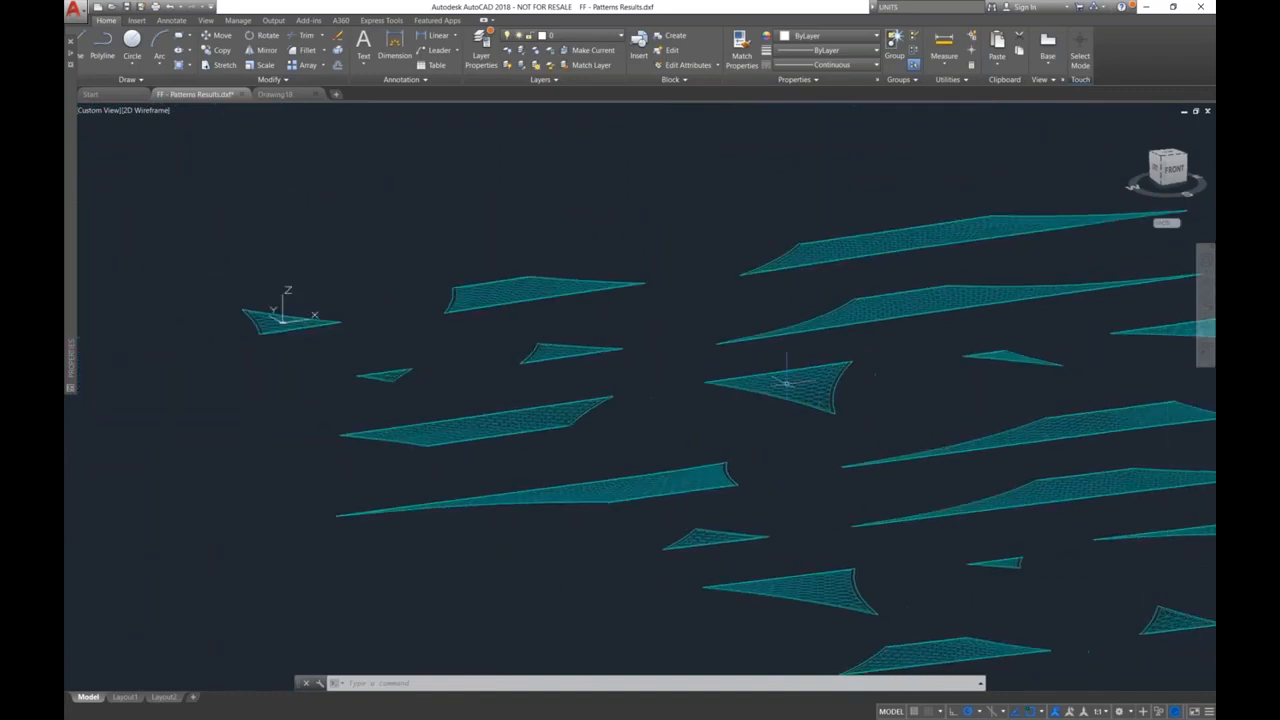
scroll(788, 383, down, 2)
middle_drag(844, 388, 600, 364)
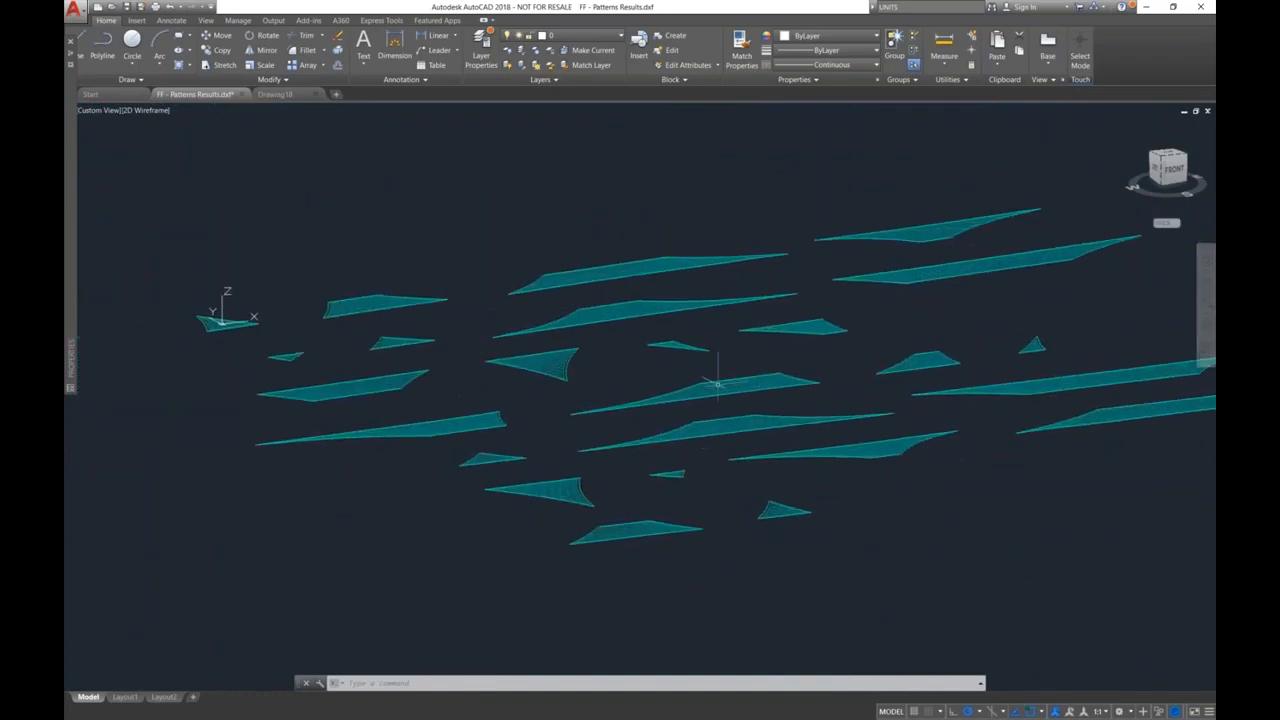
scroll(728, 388, up, 6)
scroll(749, 368, up, 3)
scroll(525, 377, up, 5)
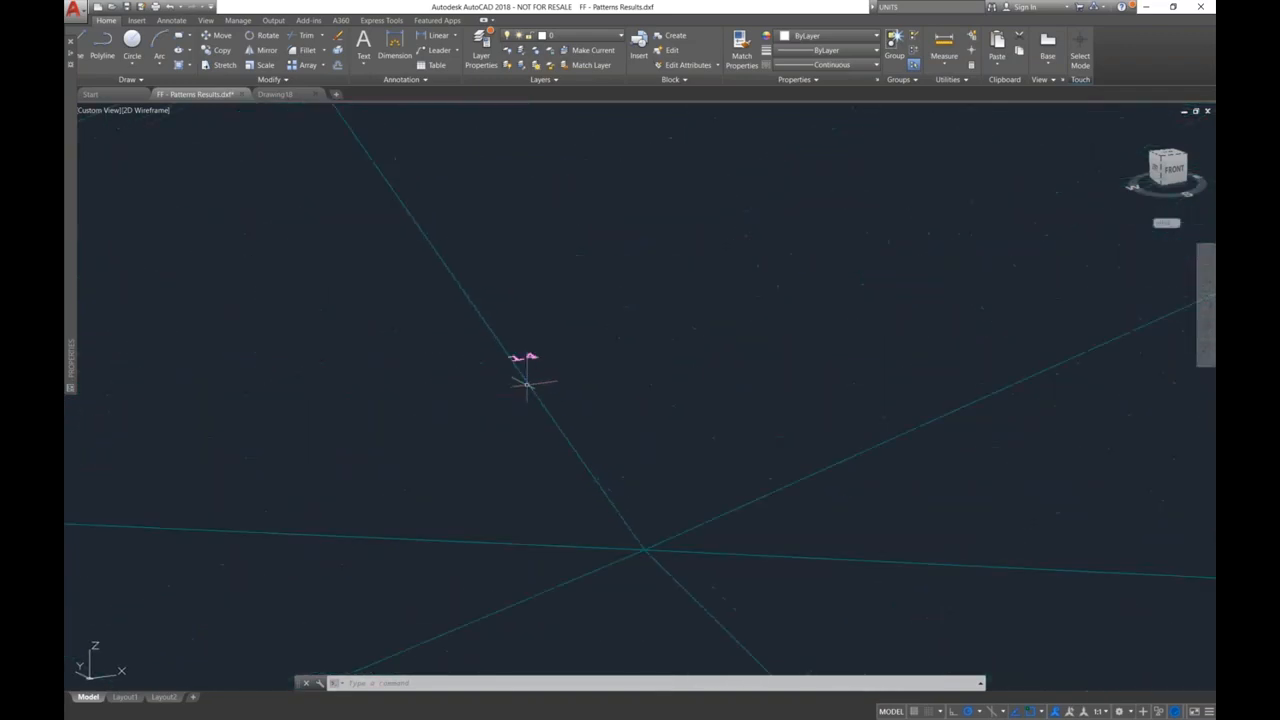
scroll(496, 360, down, 8)
middle_drag(510, 368, 678, 392)
scroll(530, 314, down, 6)
middle_drag(473, 326, 583, 360)
scroll(349, 337, up, 4)
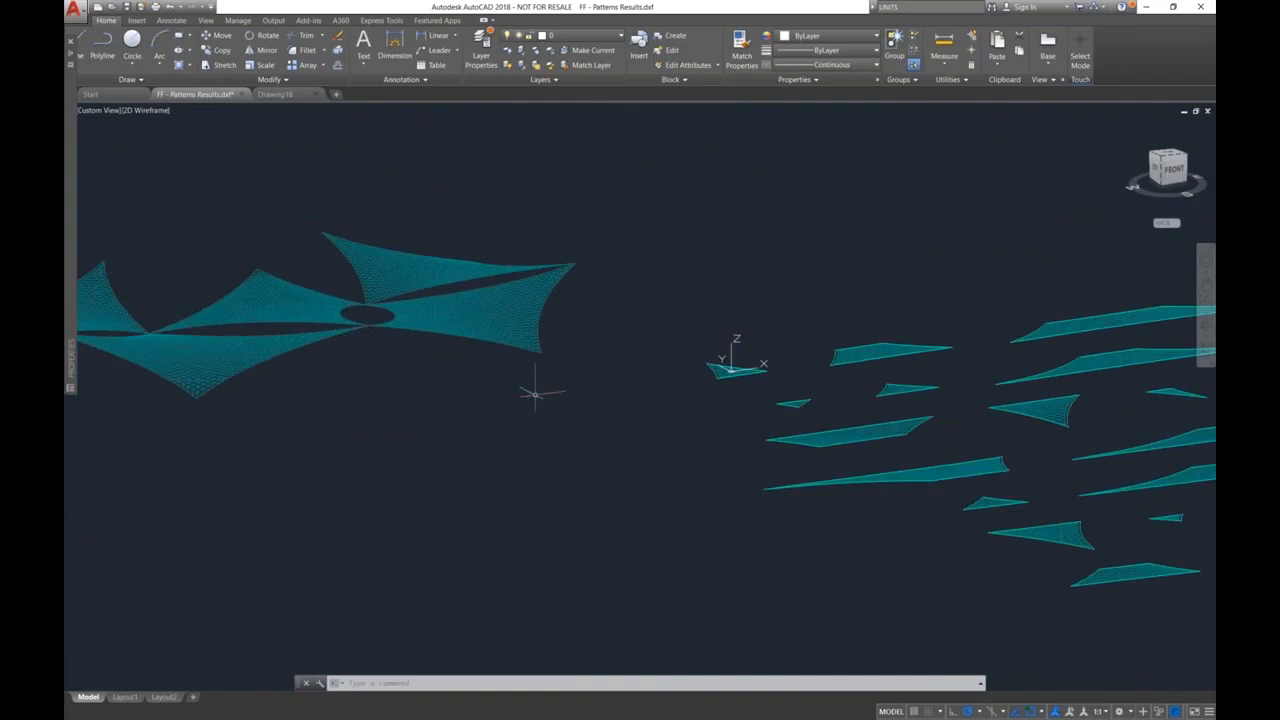
mouse_move(876, 457)
middle_down()
mouse_move(763, 491)
mouse_move(762, 424)
mouse_move(705, 443)
middle_up()
scroll(701, 442, down, 2)
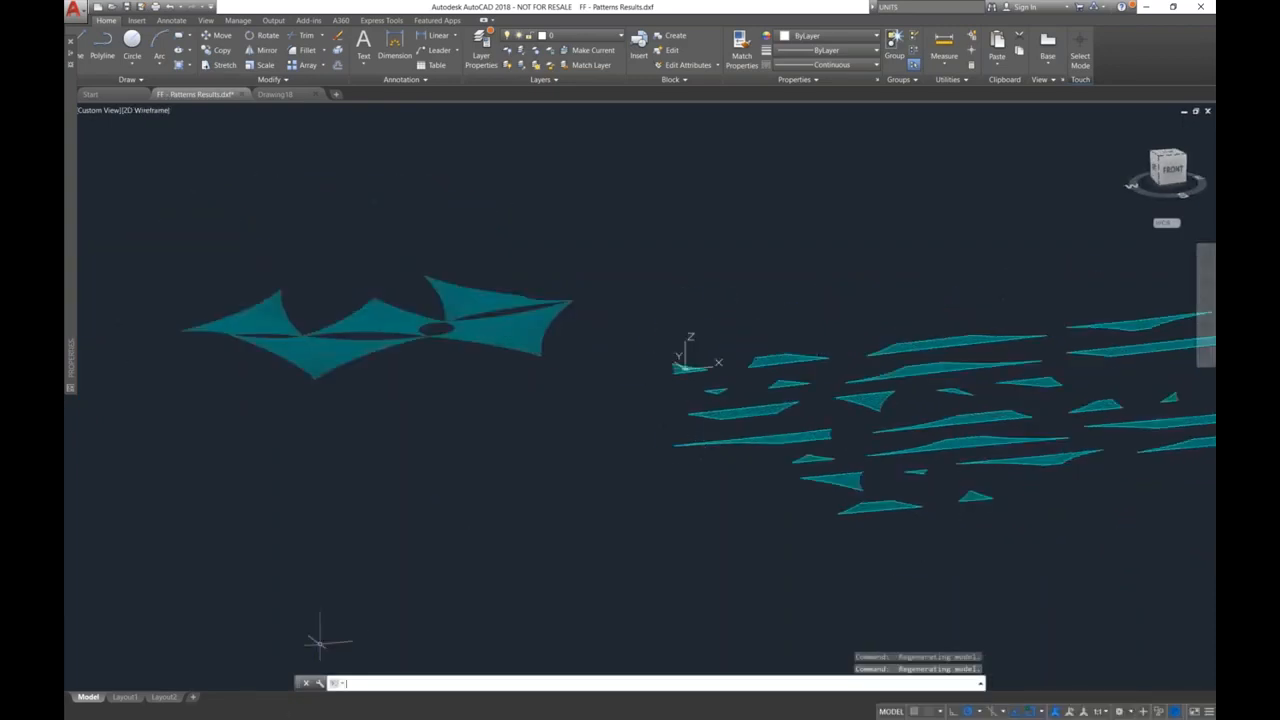
Step: Switch to RFEM and display the results of load combination CO1 - 1.6L
key(super+Tab)
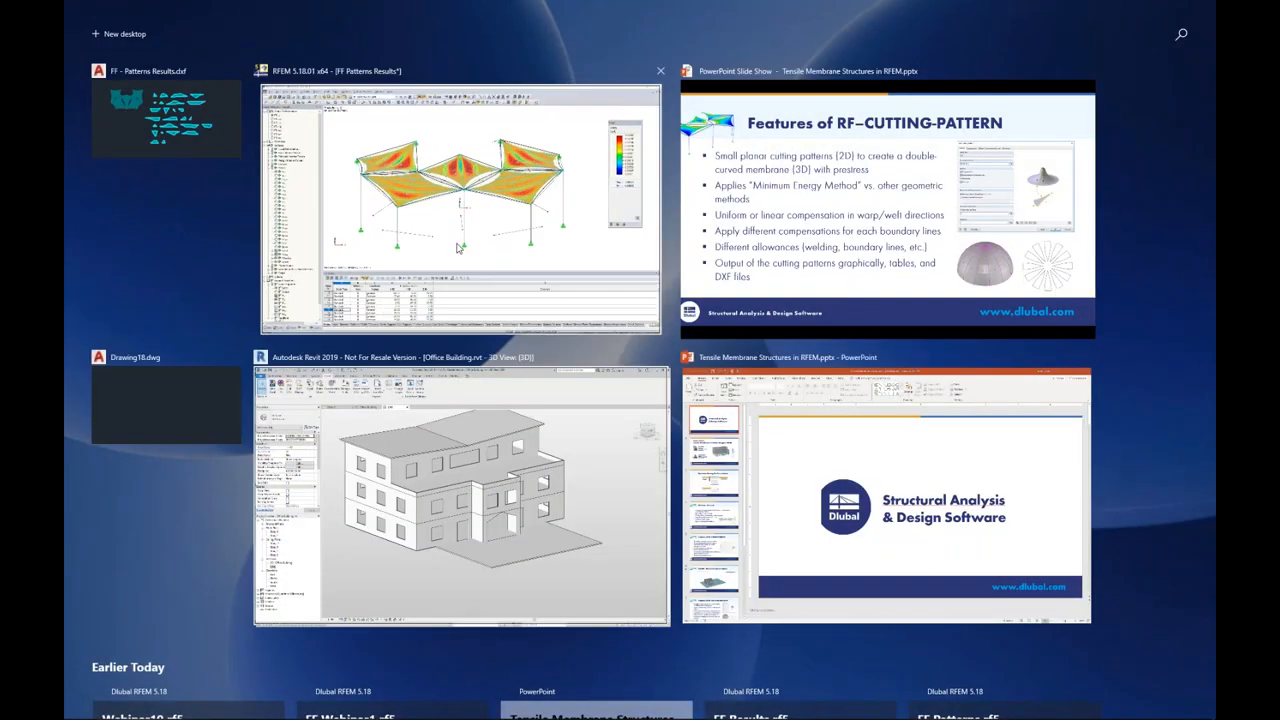
click(457, 247)
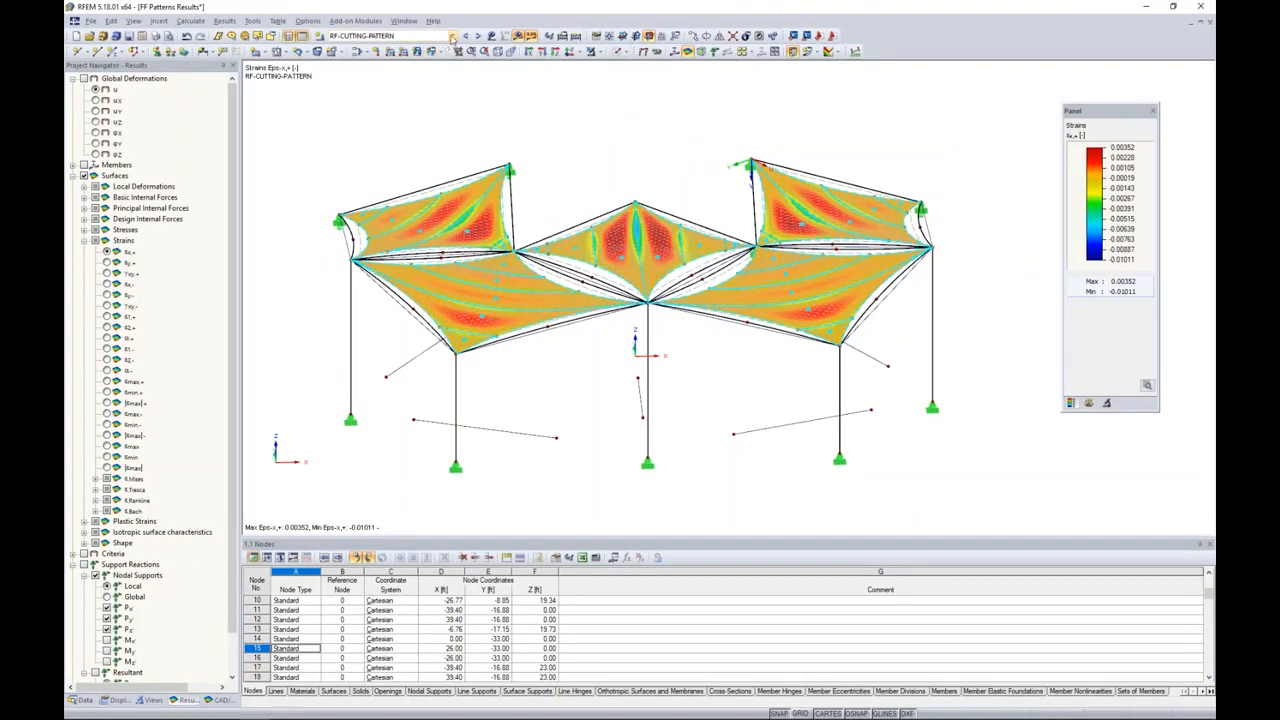
click(452, 35)
click(502, 100)
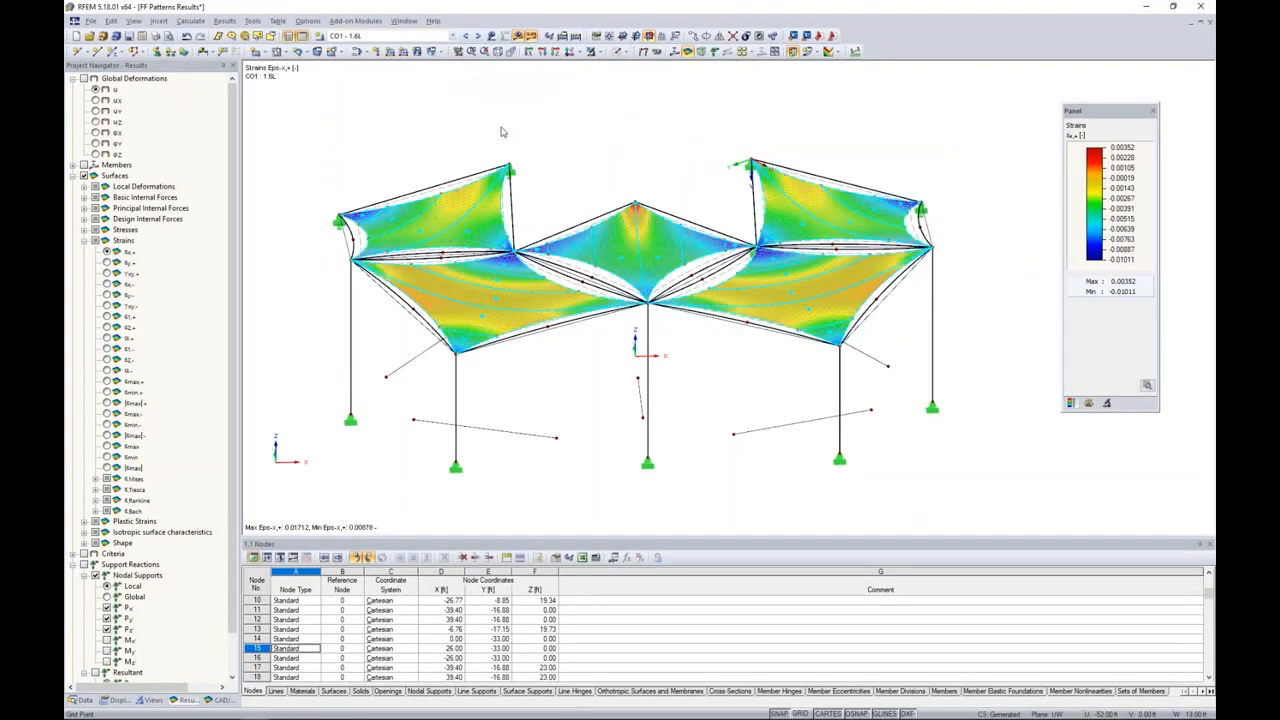
Step: Display the global deformations of the roof and set the deformation display factor to 6
click(85, 79)
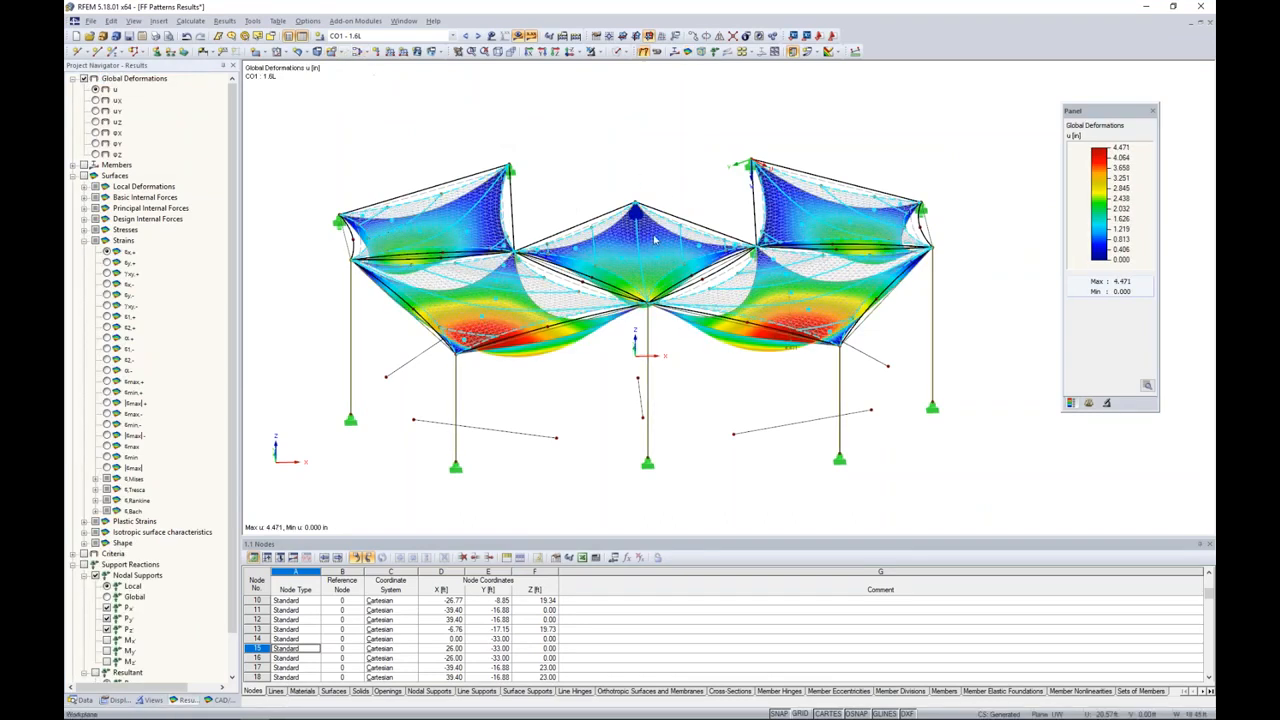
click(1106, 404)
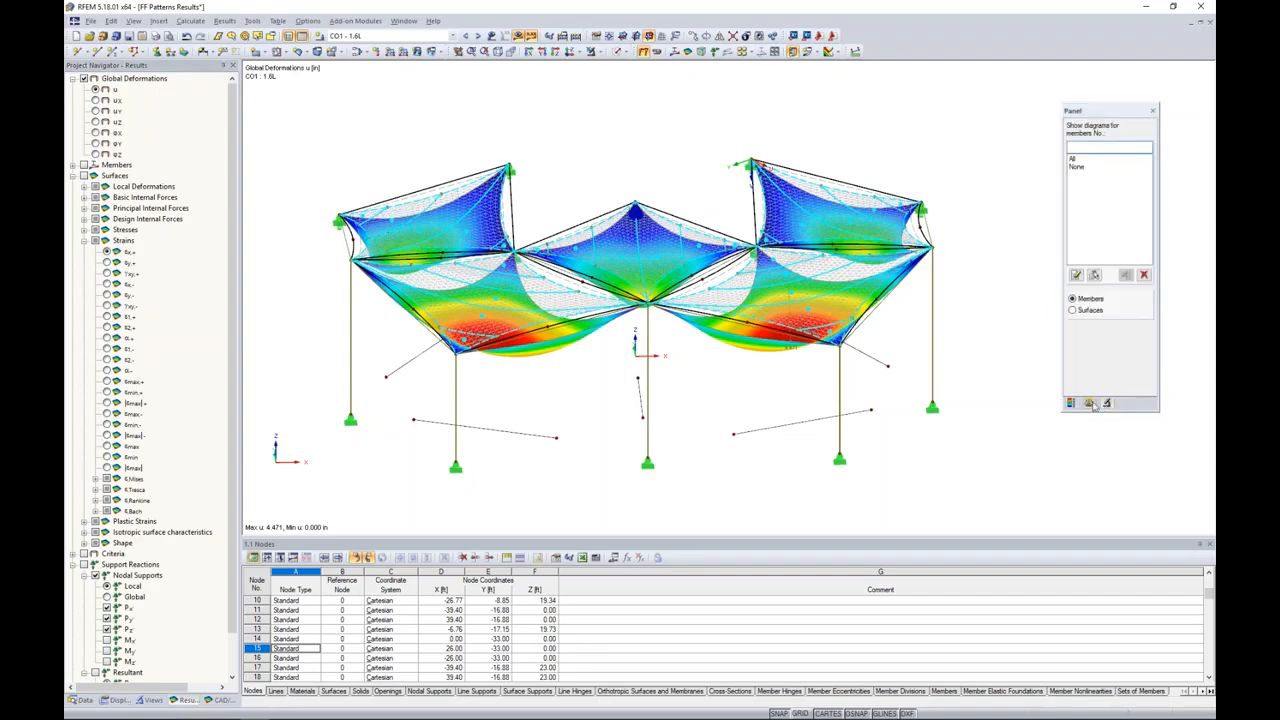
click(1091, 403)
click(1104, 153)
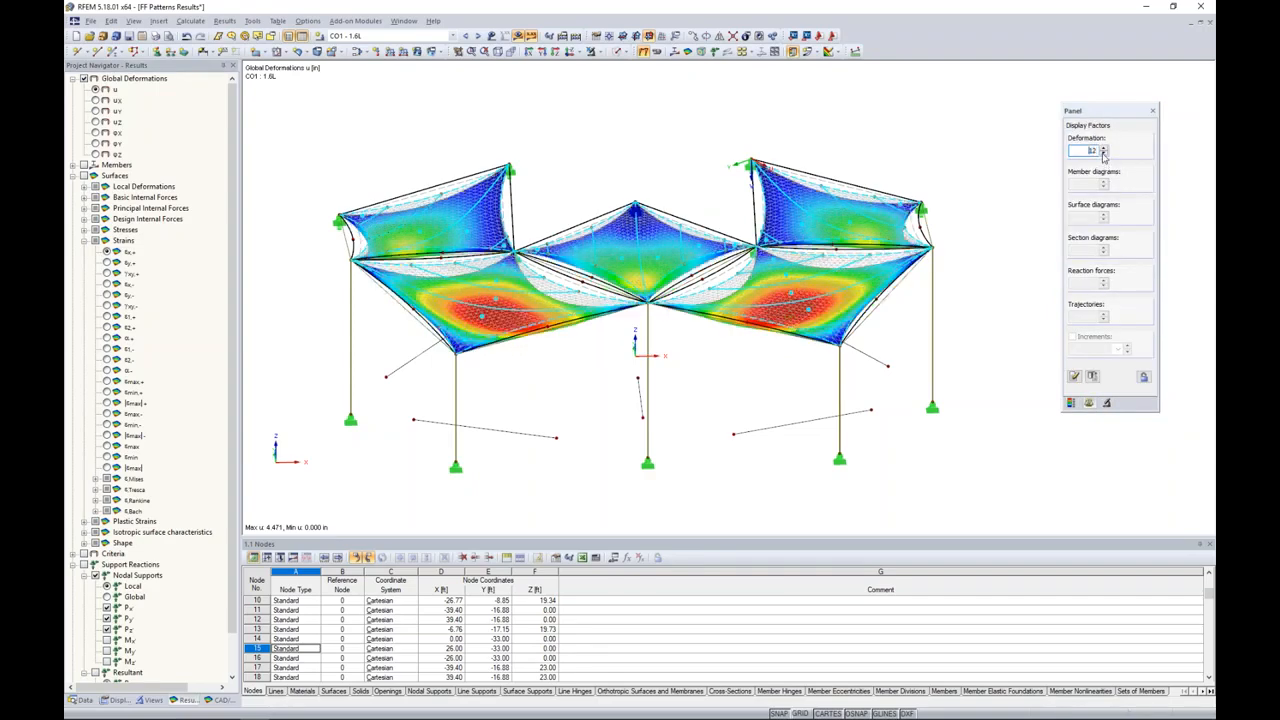
click(1104, 154)
ctrl+middle_drag(997, 341, 1032, 246)
middle_drag(898, 182, 828, 198)
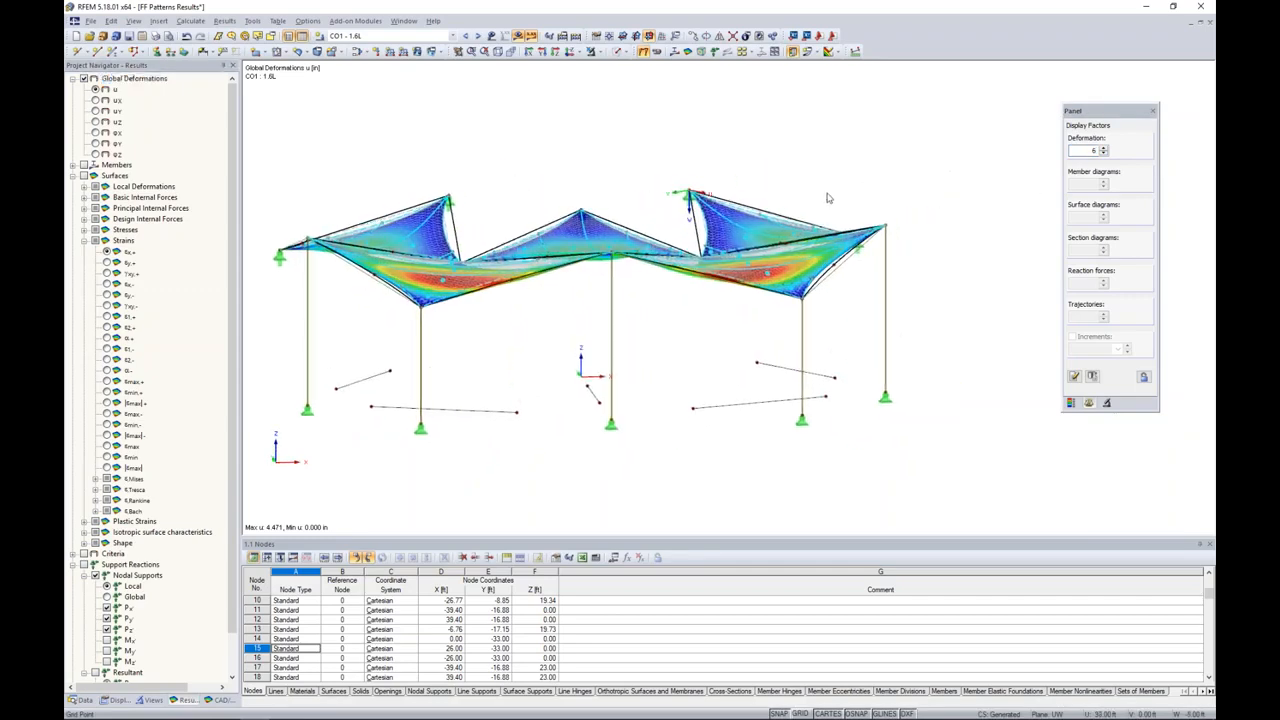
ctrl+middle_drag(740, 225, 728, 425)
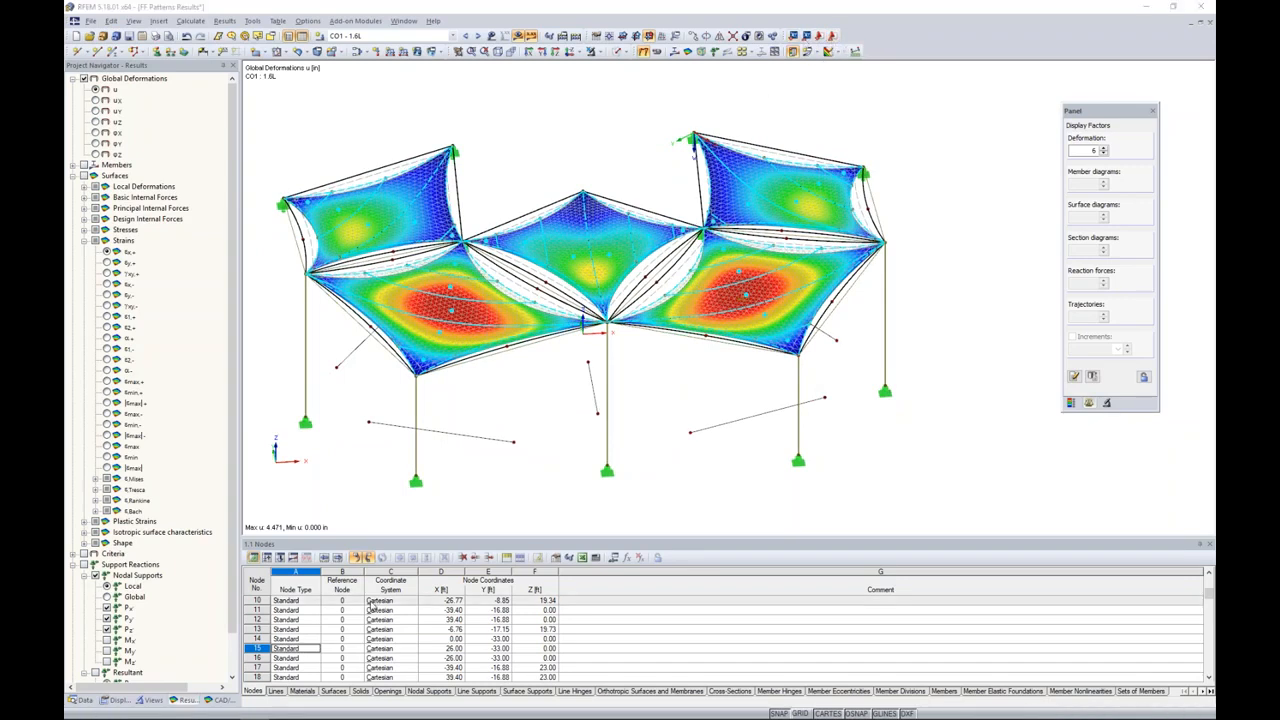
Step: Switch to AutoCAD and make the empty drawing Drawing18.dwg active
key(super+Tab)
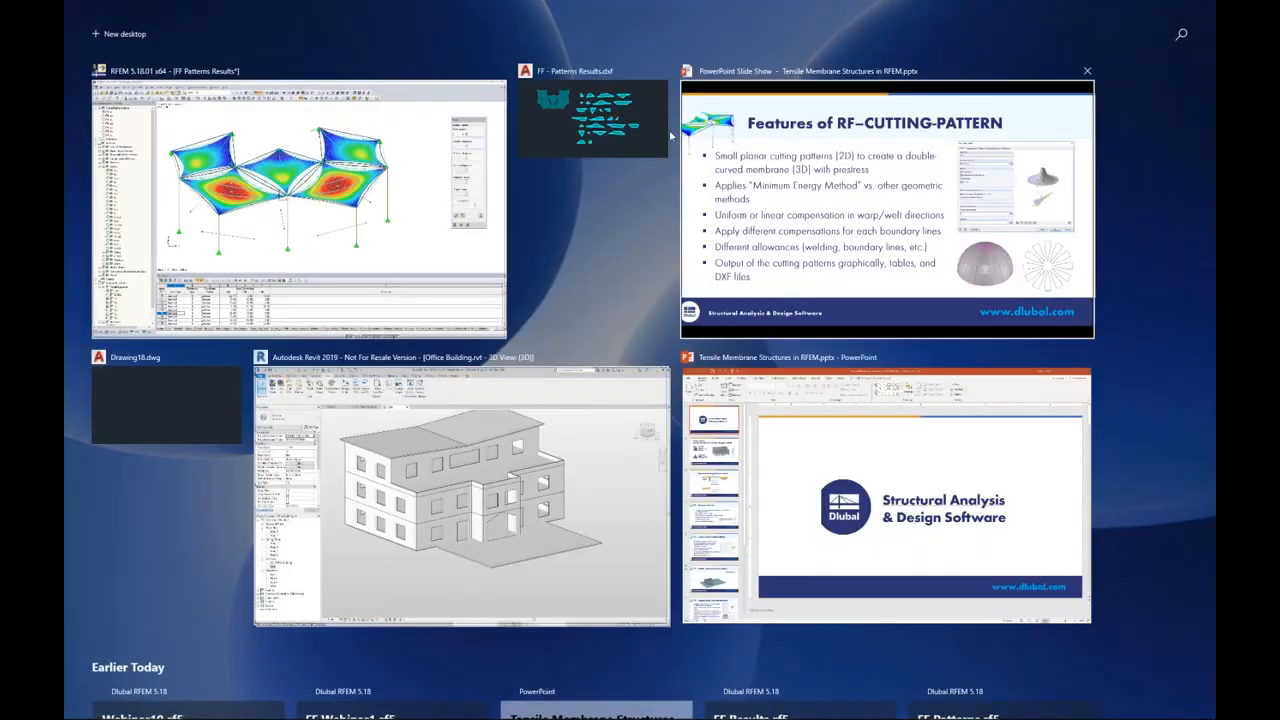
click(669, 129)
click(300, 100)
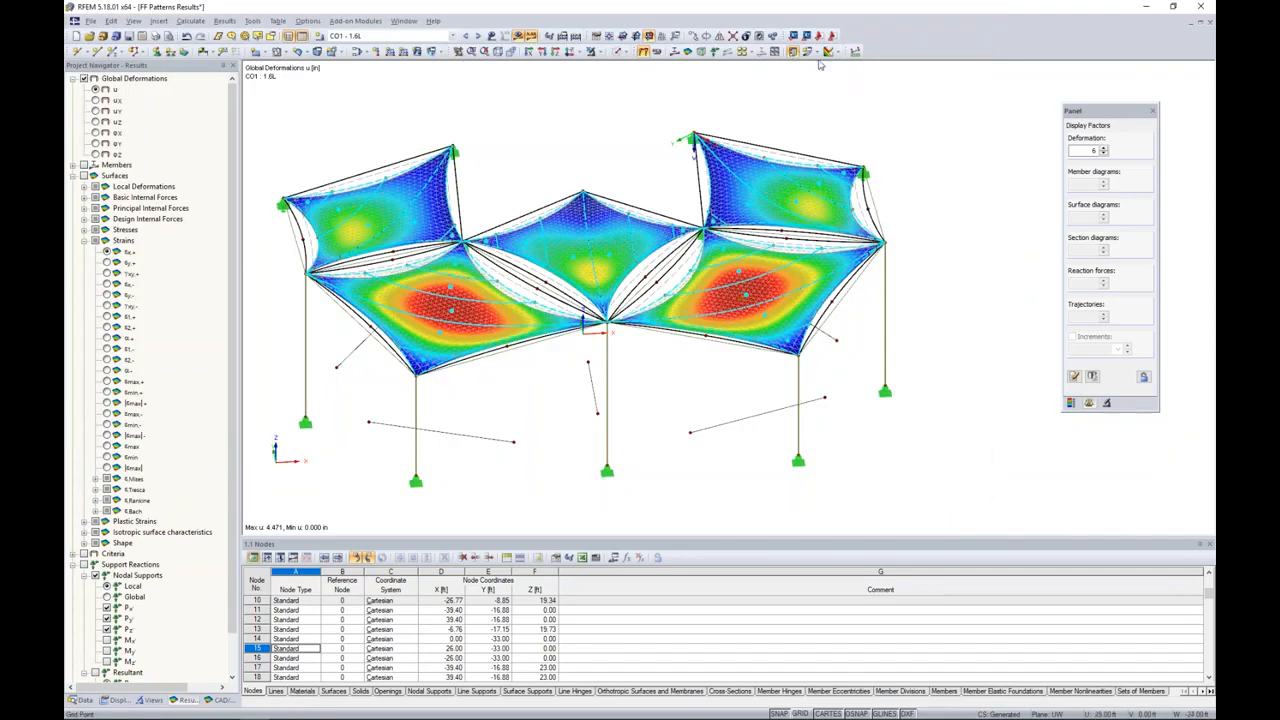
Step: Export the RFEM model to AutoCAD with deformed shape and FE mesh, choosing the export units and overwriting the existing model
click(831, 36)
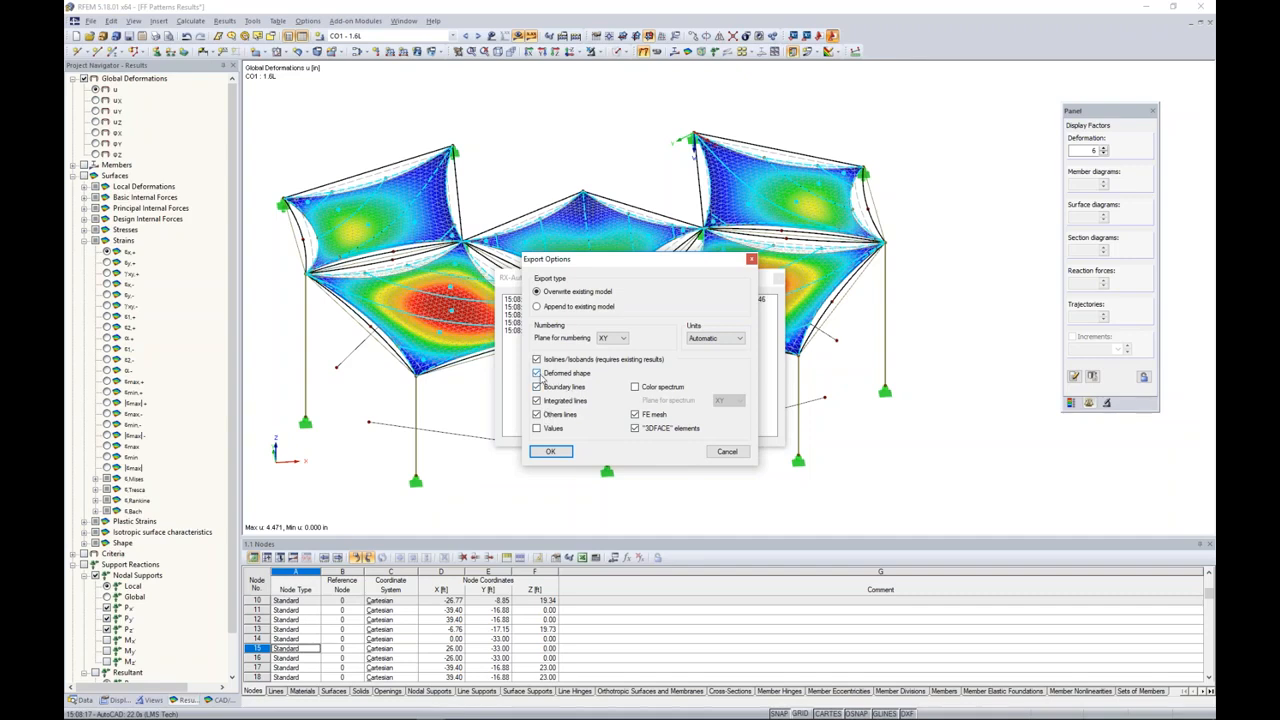
click(712, 338)
click(700, 398)
click(568, 451)
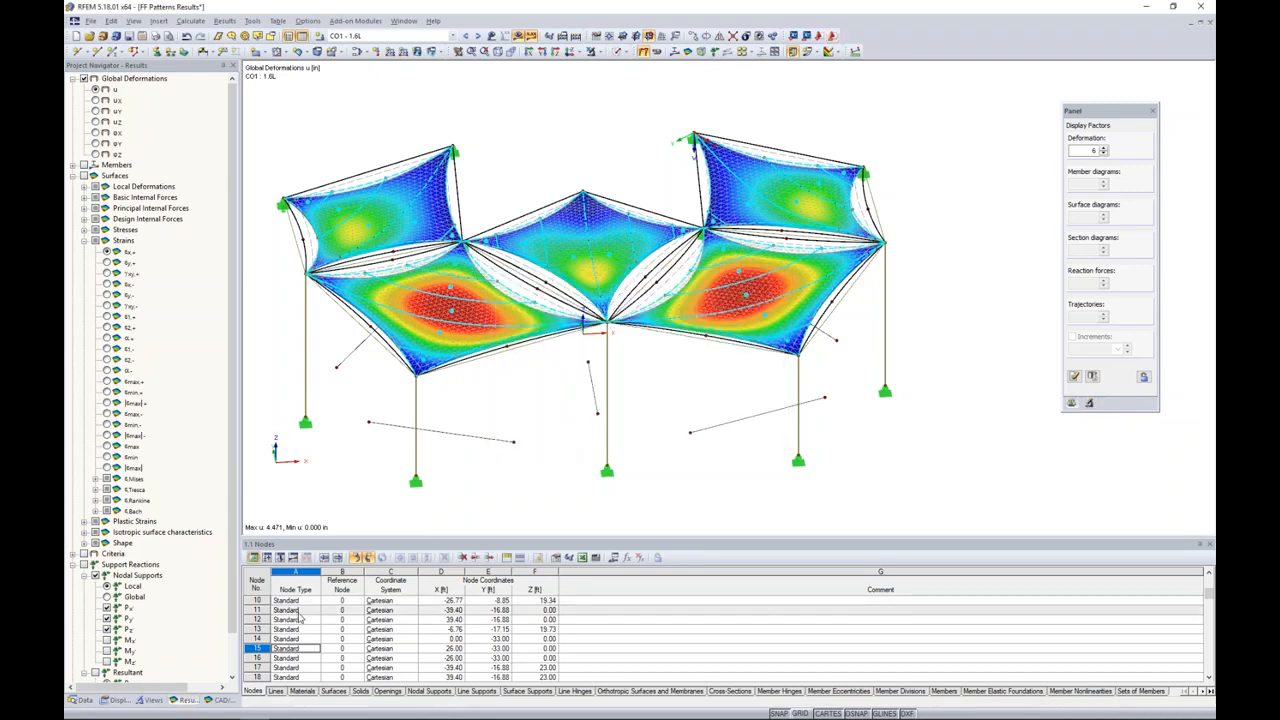
Step: Switch to AutoCAD, bring up the exported model in Drawing18.dwg, and maximize the window
key(super+Tab)
click(546, 132)
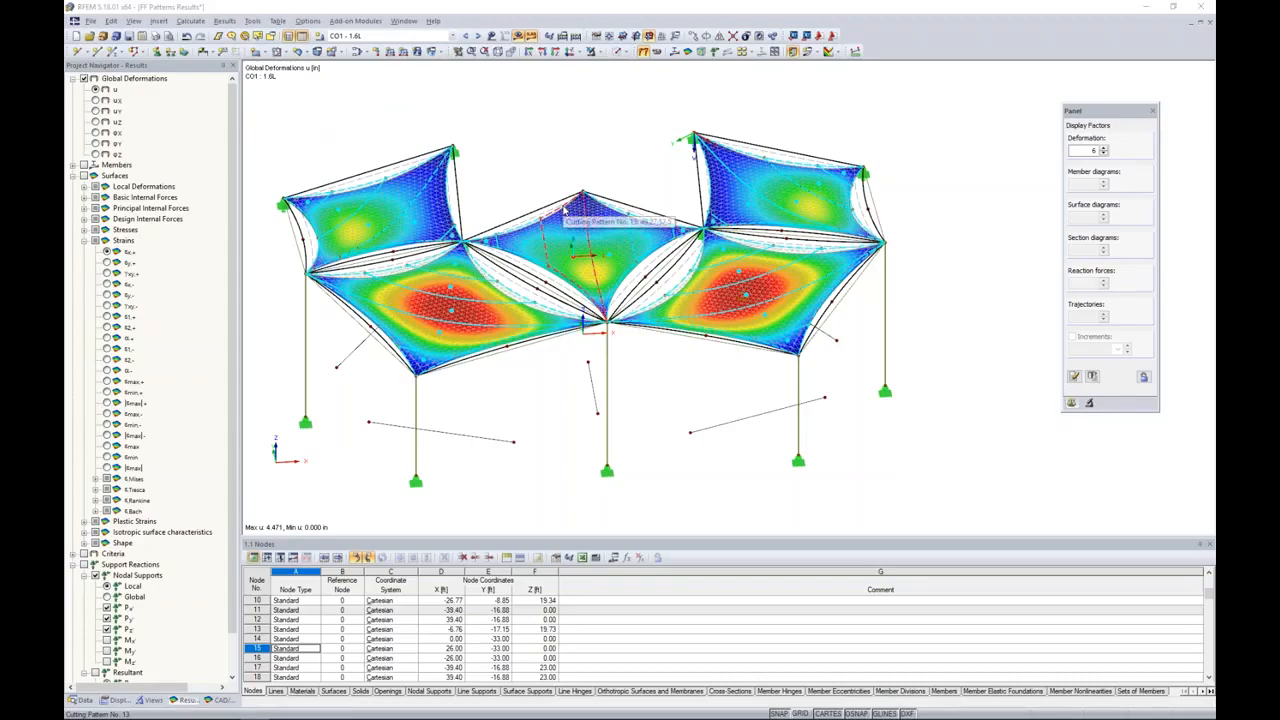
key(super+Tab)
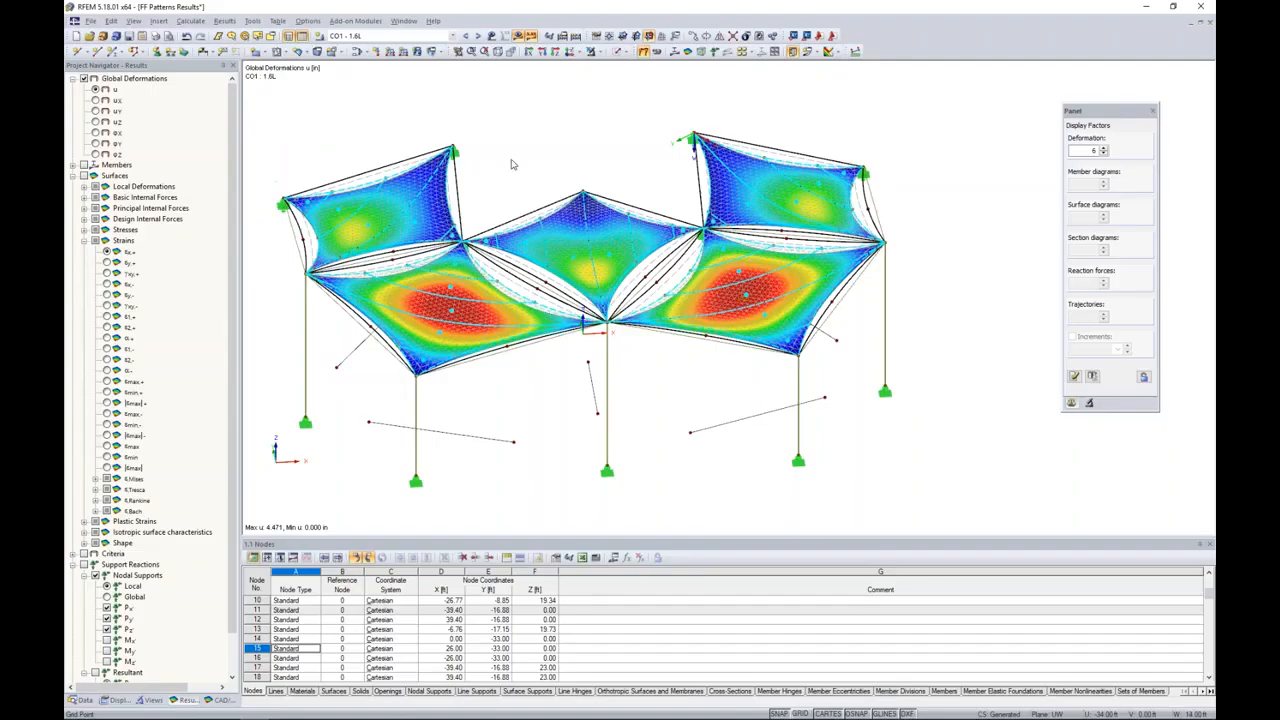
key(super+Tab)
key(super+Tab)
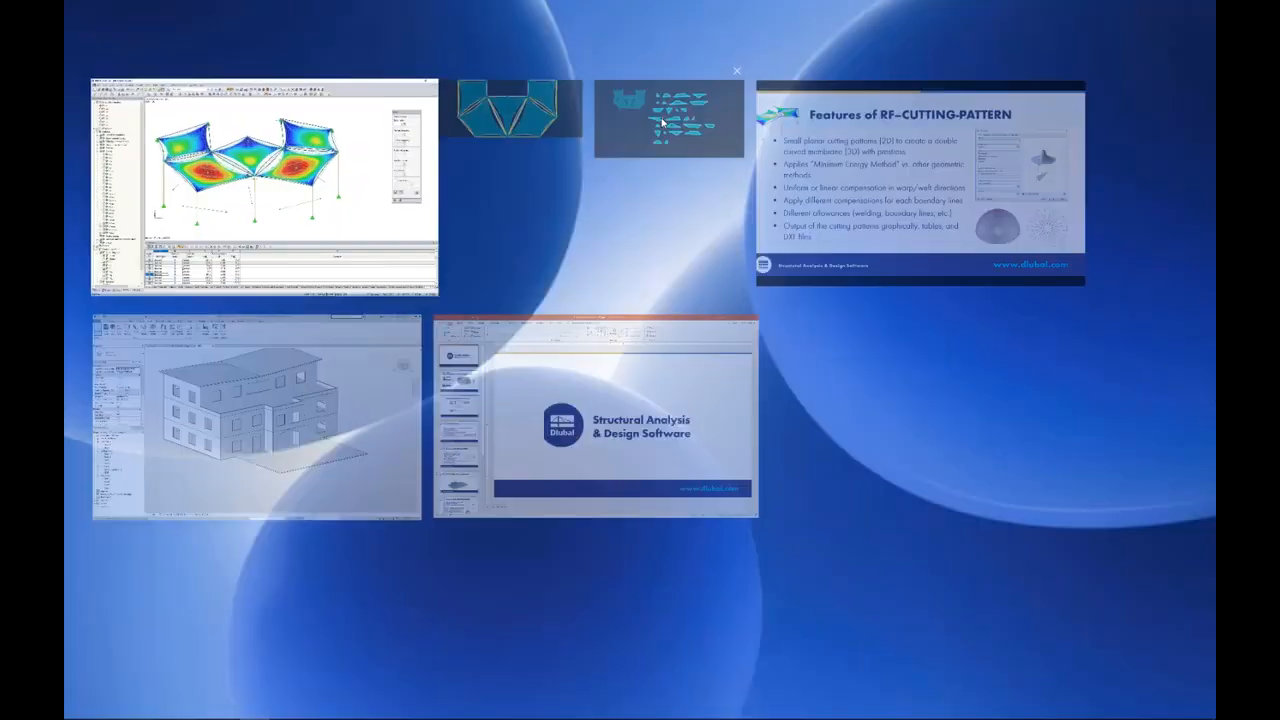
key(super+Tab)
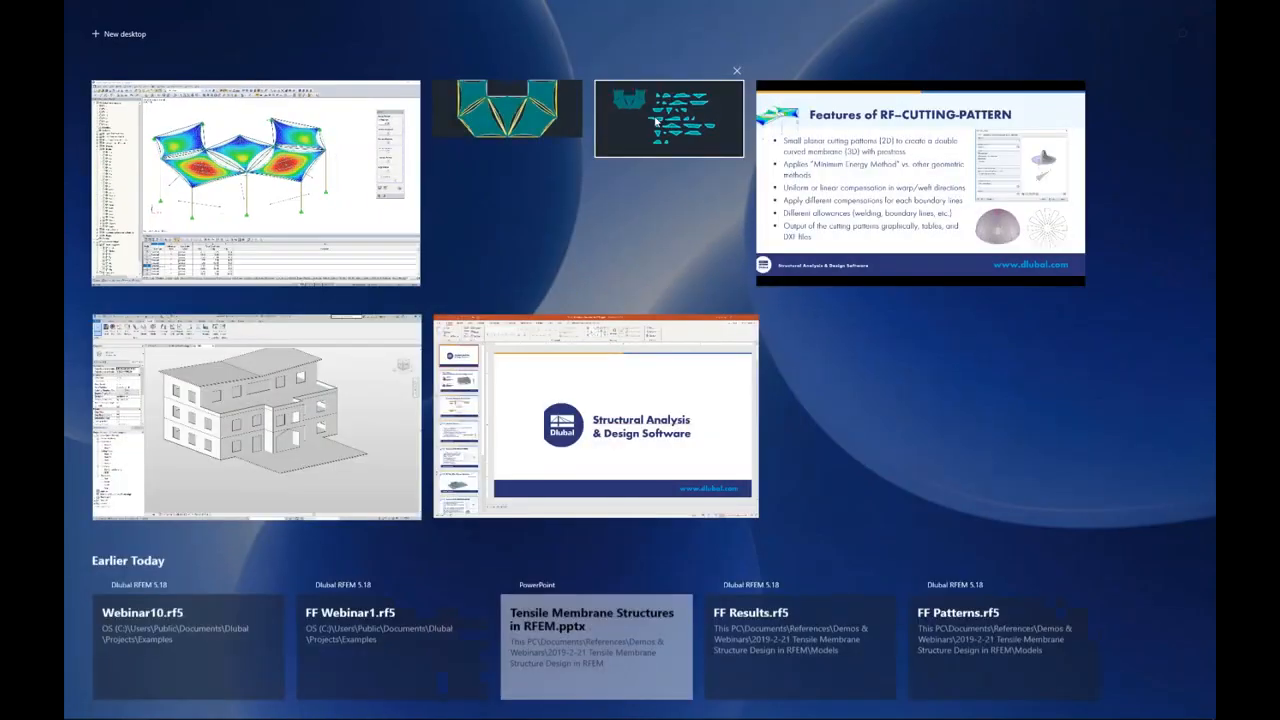
click(662, 122)
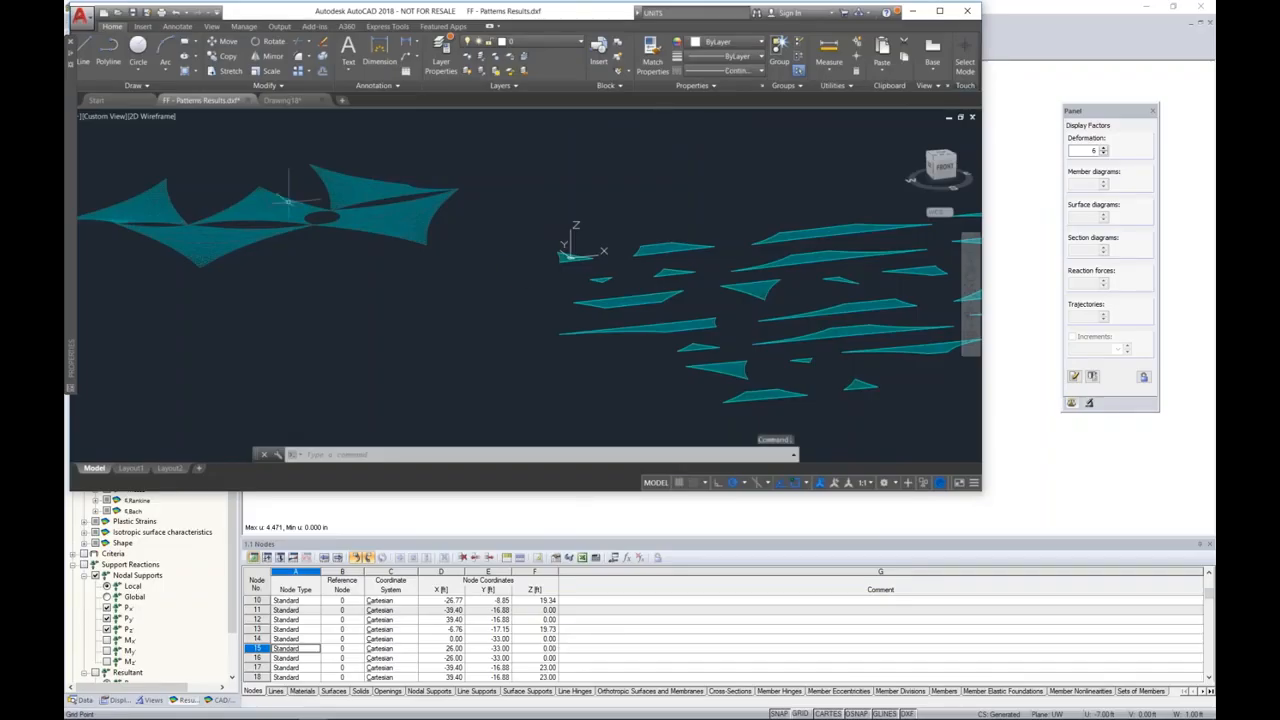
click(281, 100)
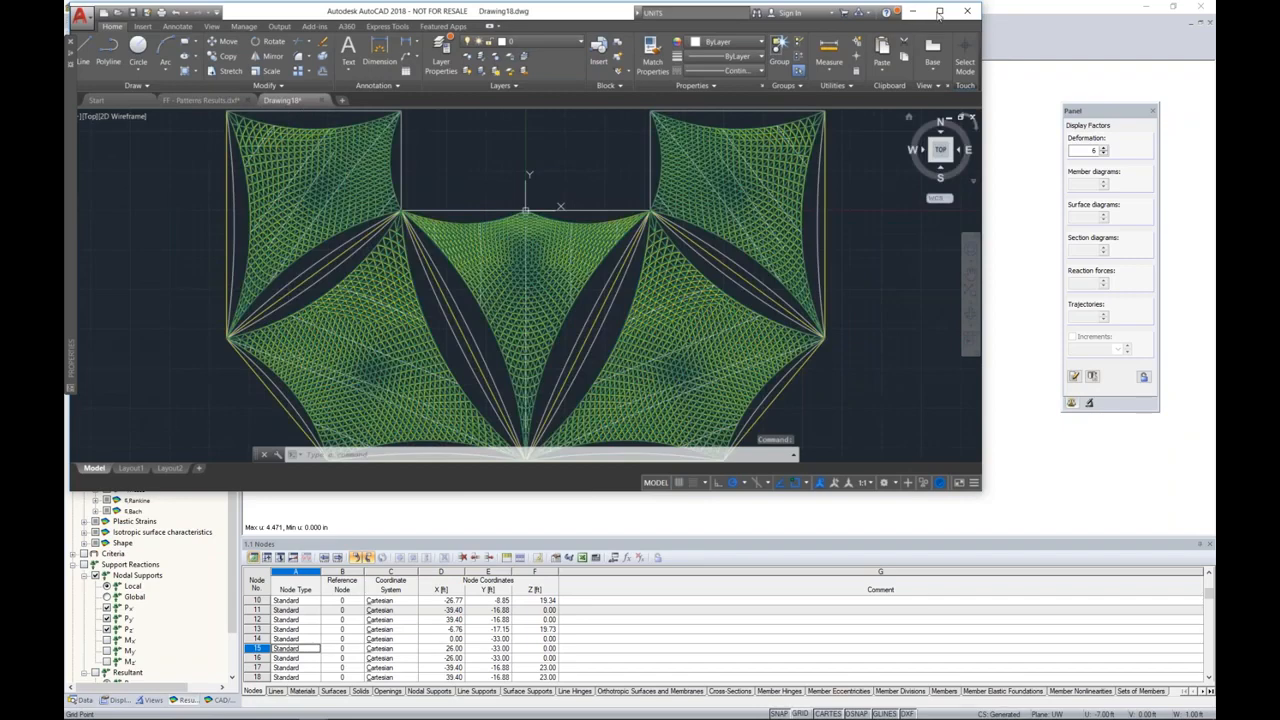
click(939, 12)
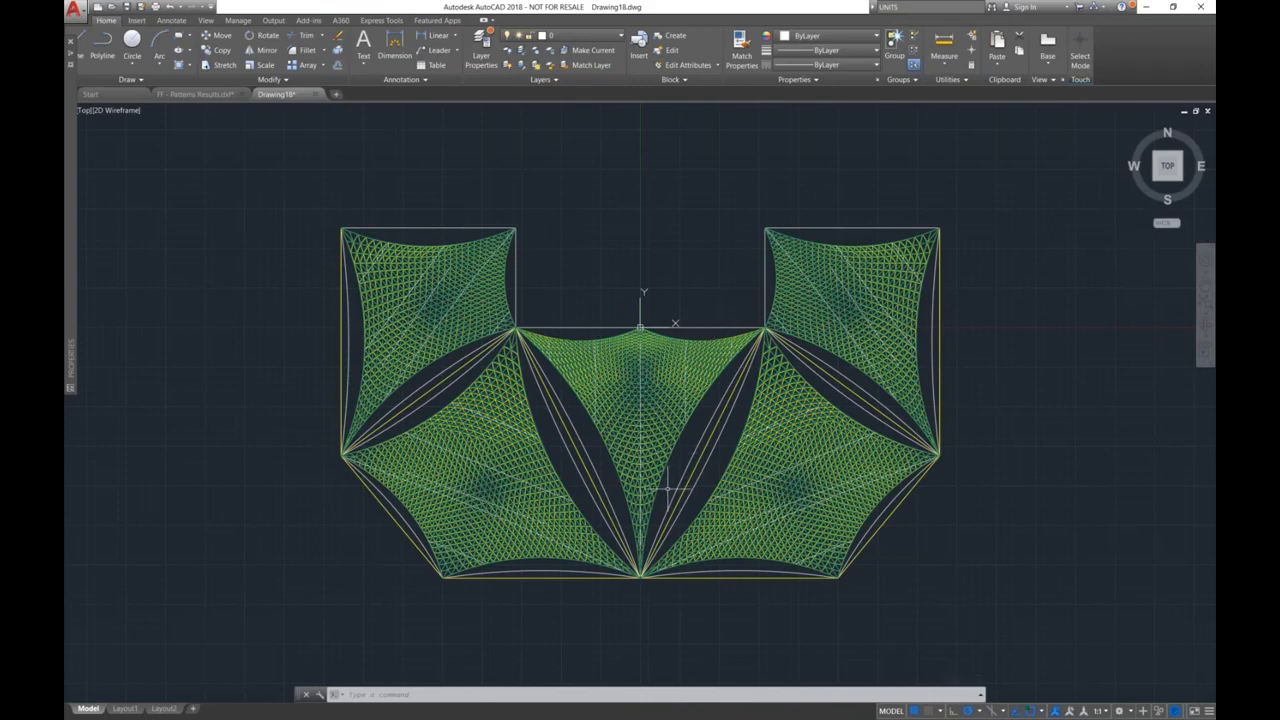
Step: Examine the exported deformed roof with its columns and mesh in a 3D view
shift+middle_drag(650, 328, 950, 314)
middle_drag(733, 536, 756, 434)
scroll(756, 434, up, 4)
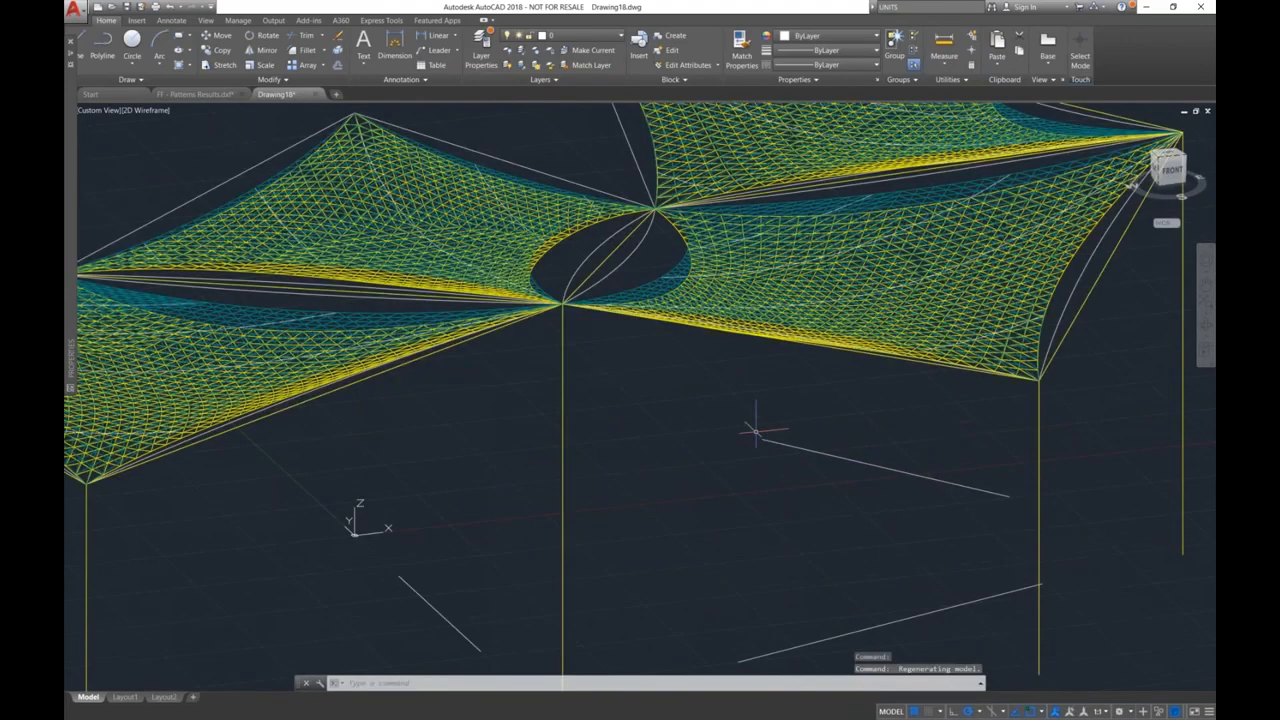
scroll(756, 434, down, 3)
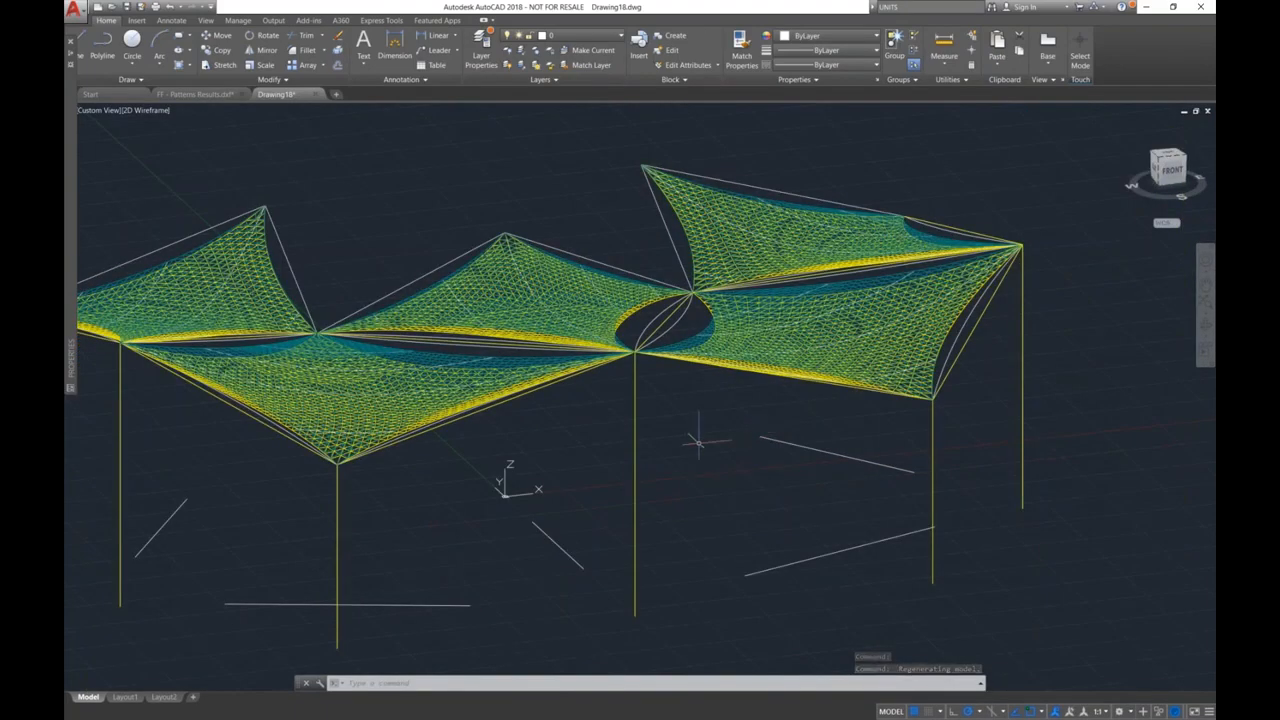
middle_drag(698, 441, 820, 423)
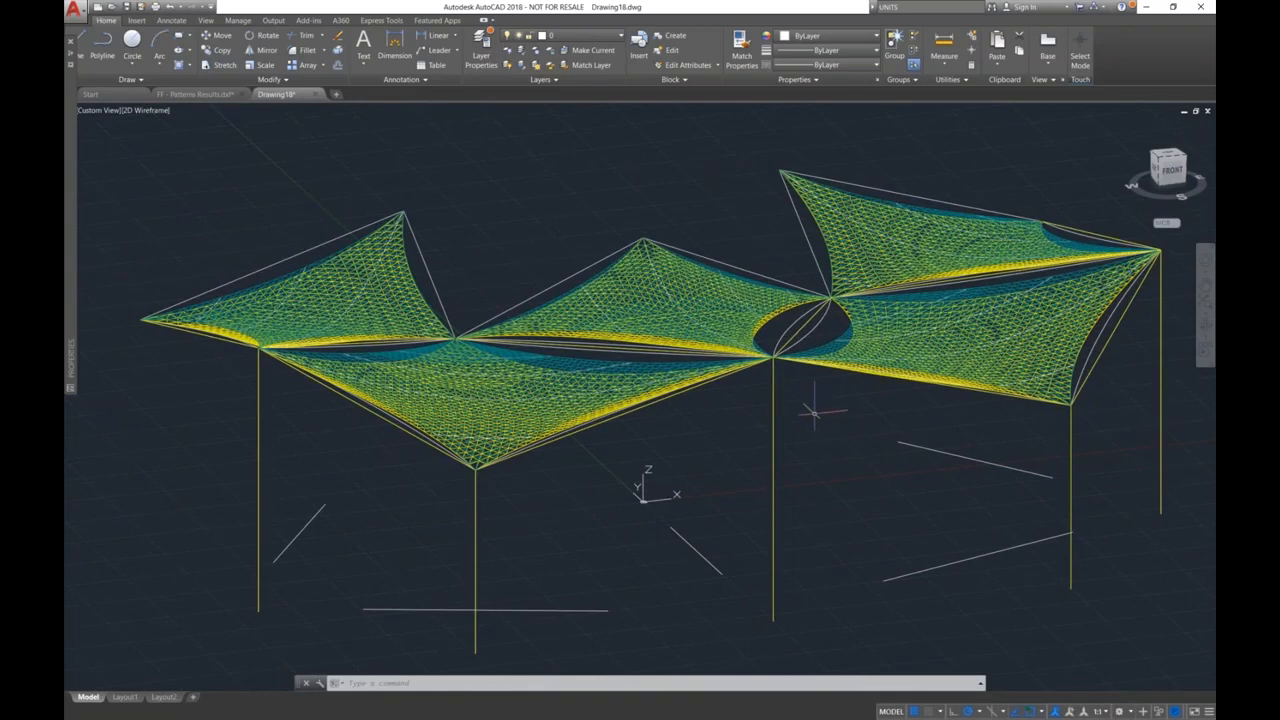
Step: Display the exported roof in the Shaded visual style and turn off layers DL_FE_MESH_CELLS_1 to DL_FE_MESH_CELLS_5
click(150, 118)
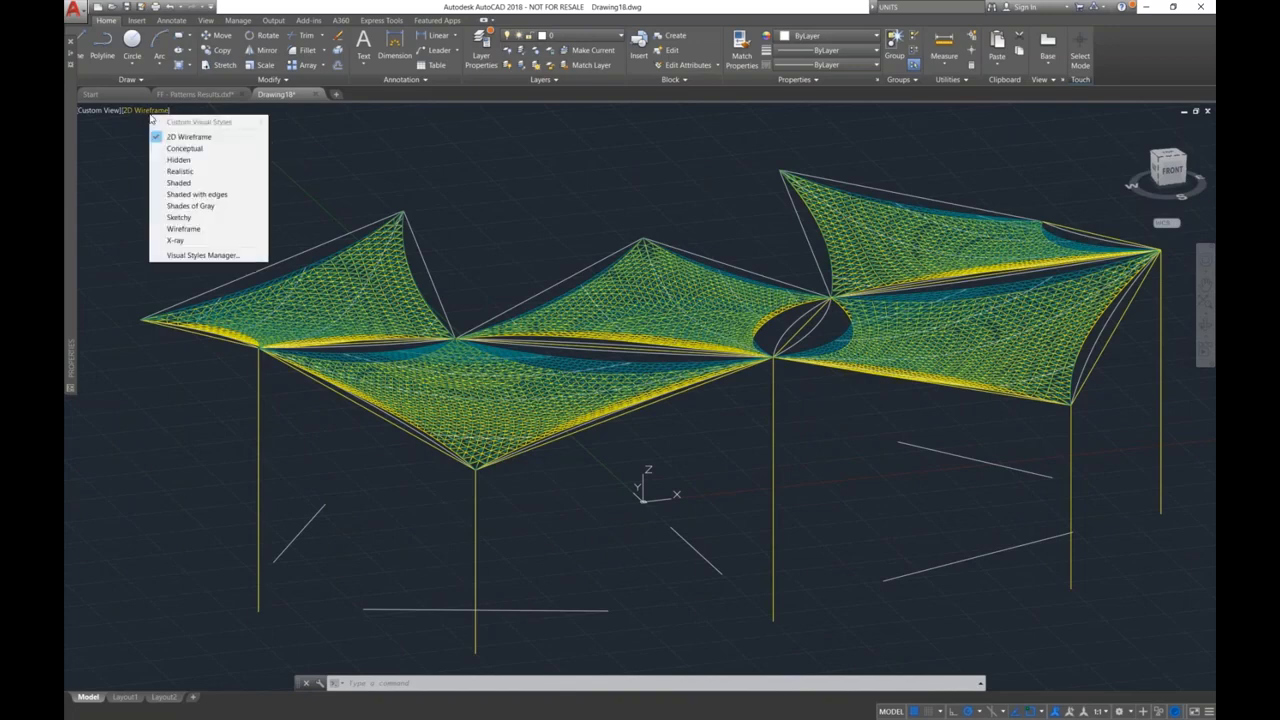
click(170, 183)
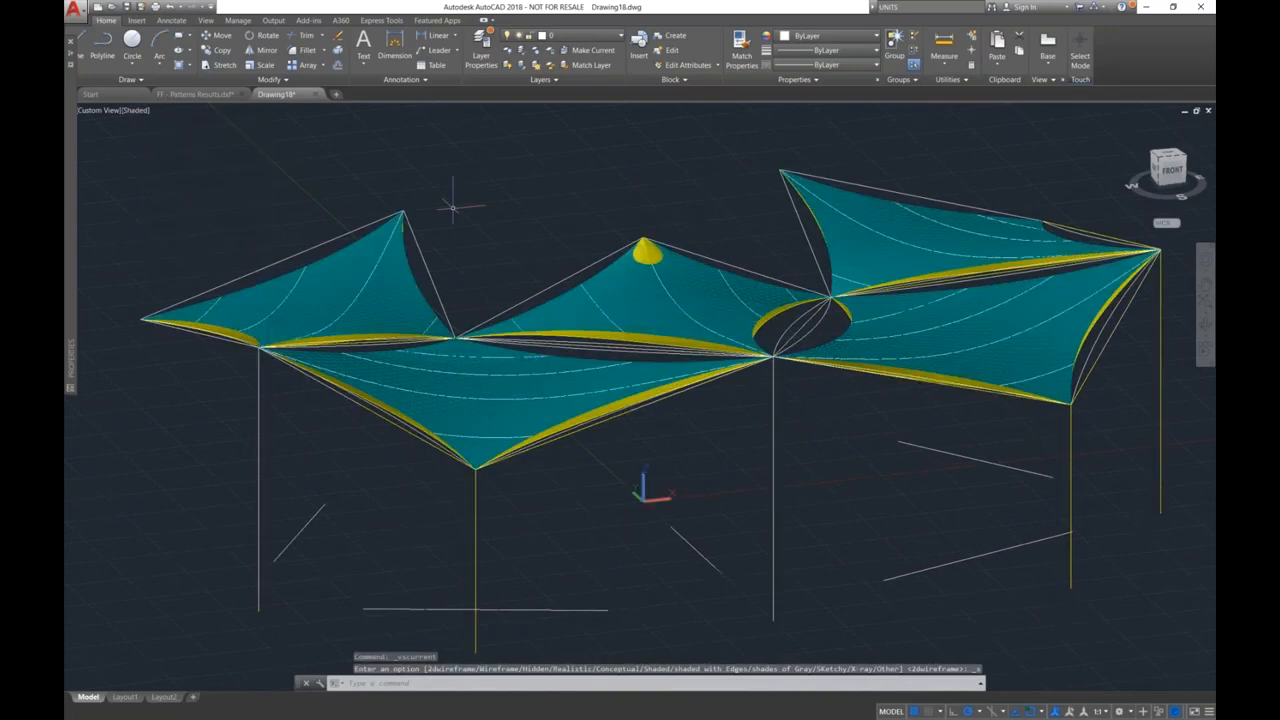
click(570, 35)
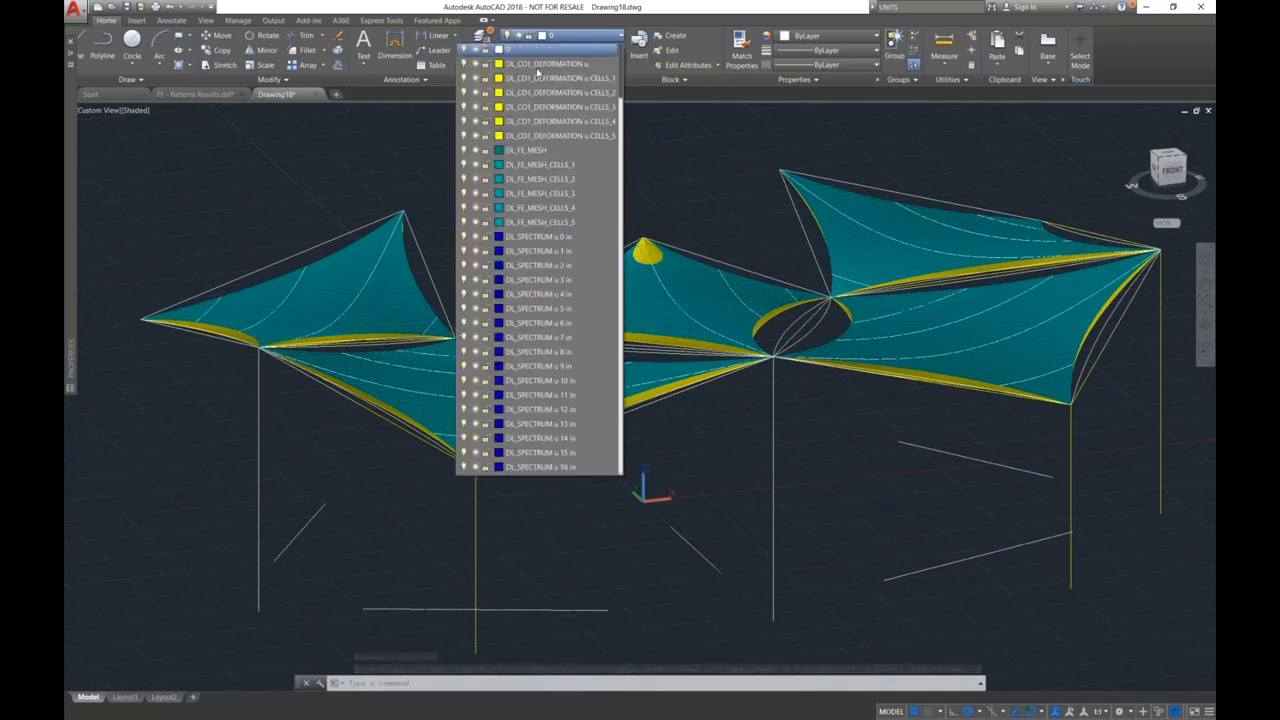
click(463, 164)
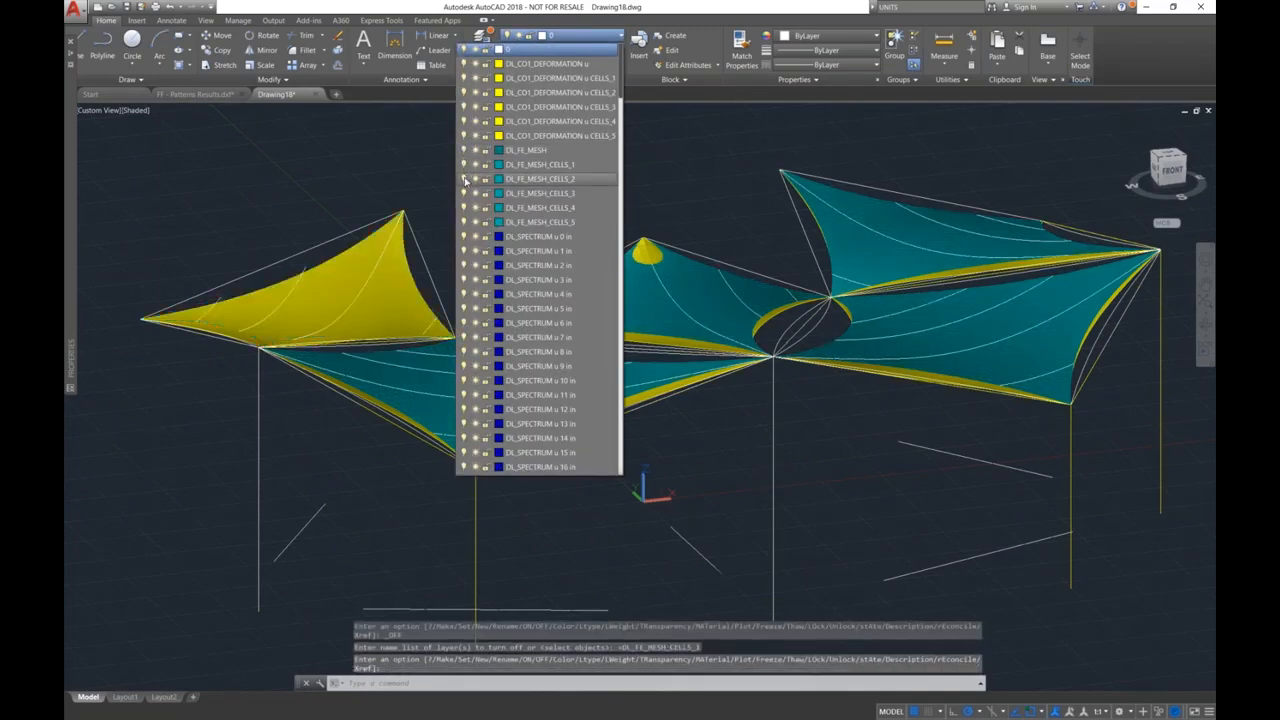
click(463, 207)
click(463, 221)
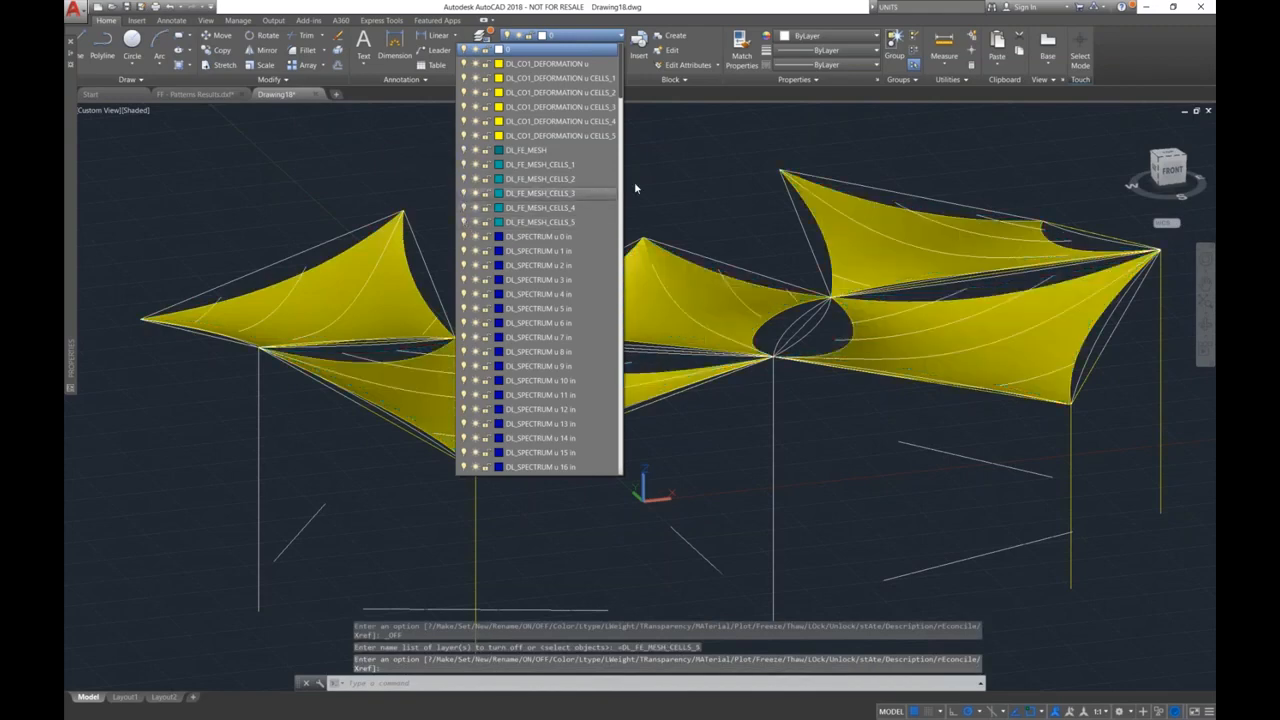
Step: Turn off the DL_TOPOLOGY layer so only the deformed roof and its columns are displayed
scroll(599, 211, down, 5)
scroll(489, 469, down, 20)
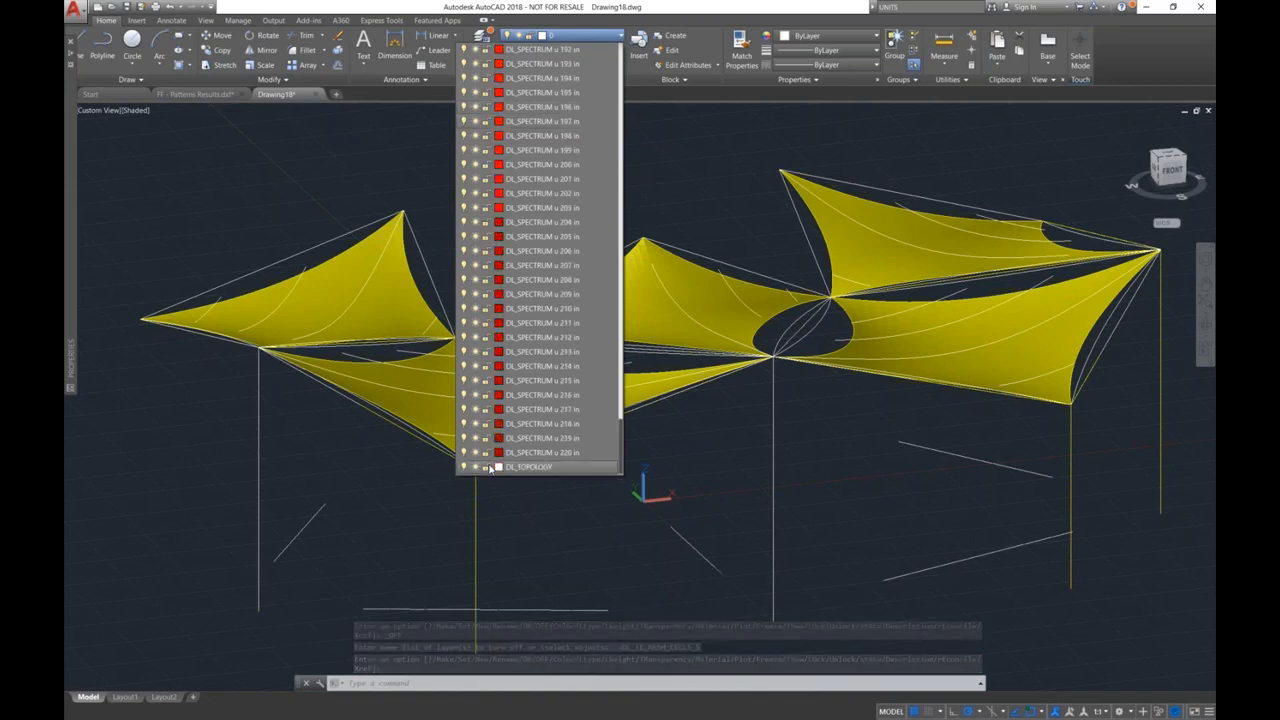
click(464, 467)
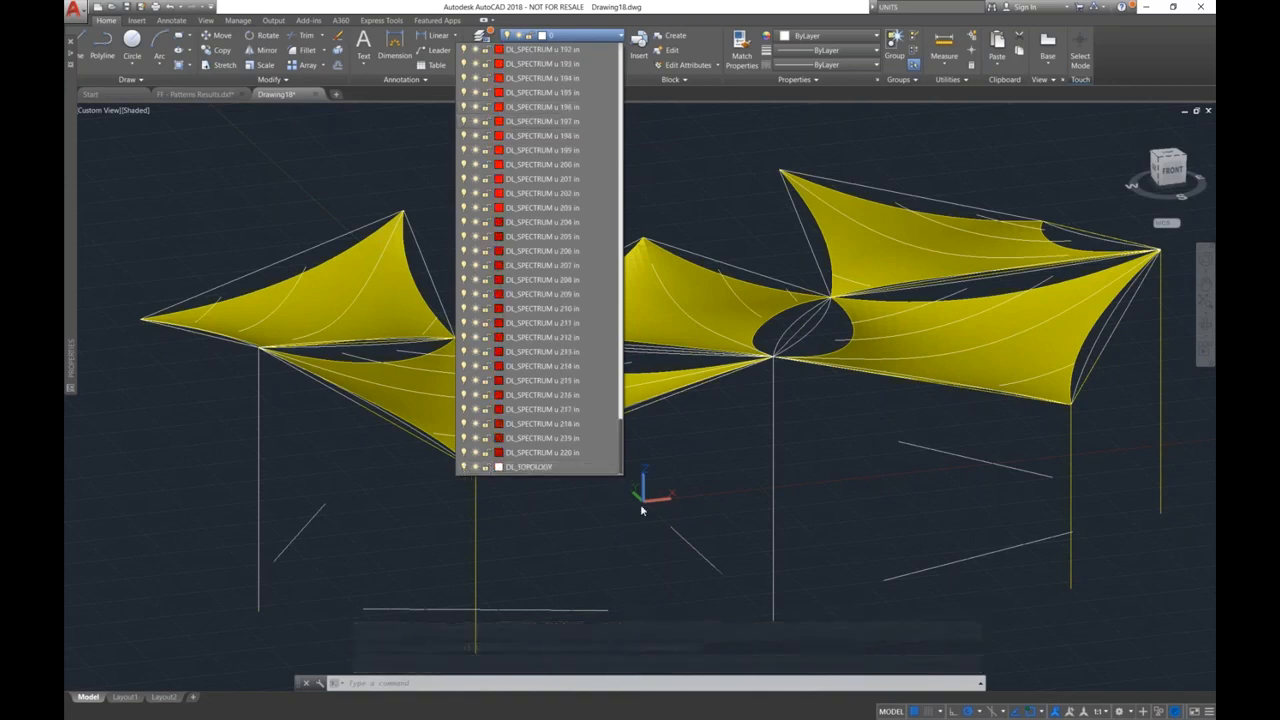
click(723, 464)
shift+middle_drag(716, 460, 650, 433)
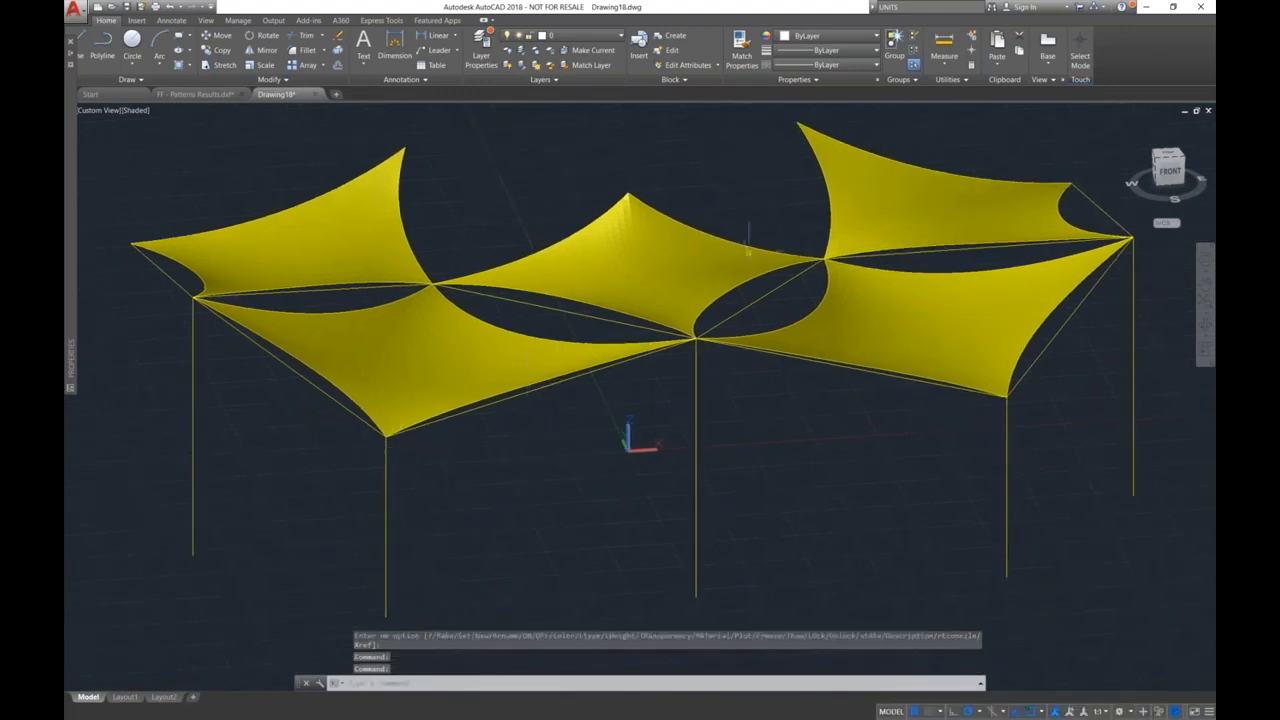
click(80, 12)
click(102, 156)
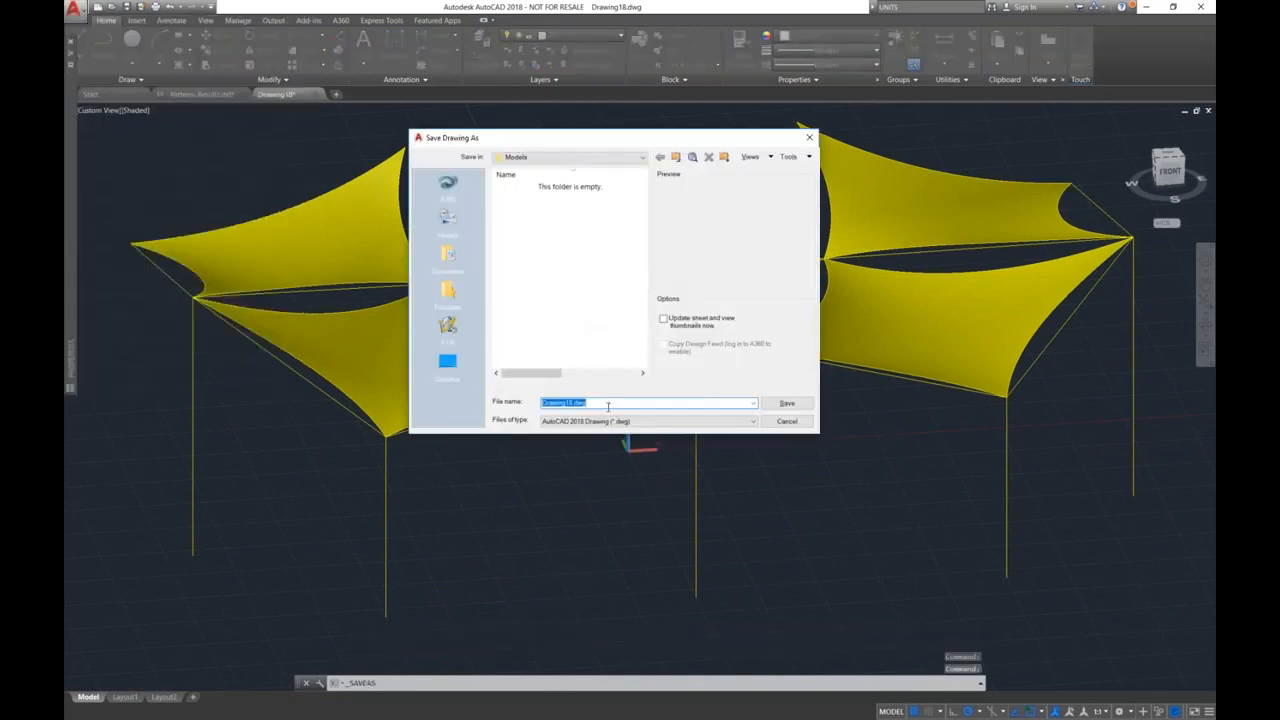
click(620, 421)
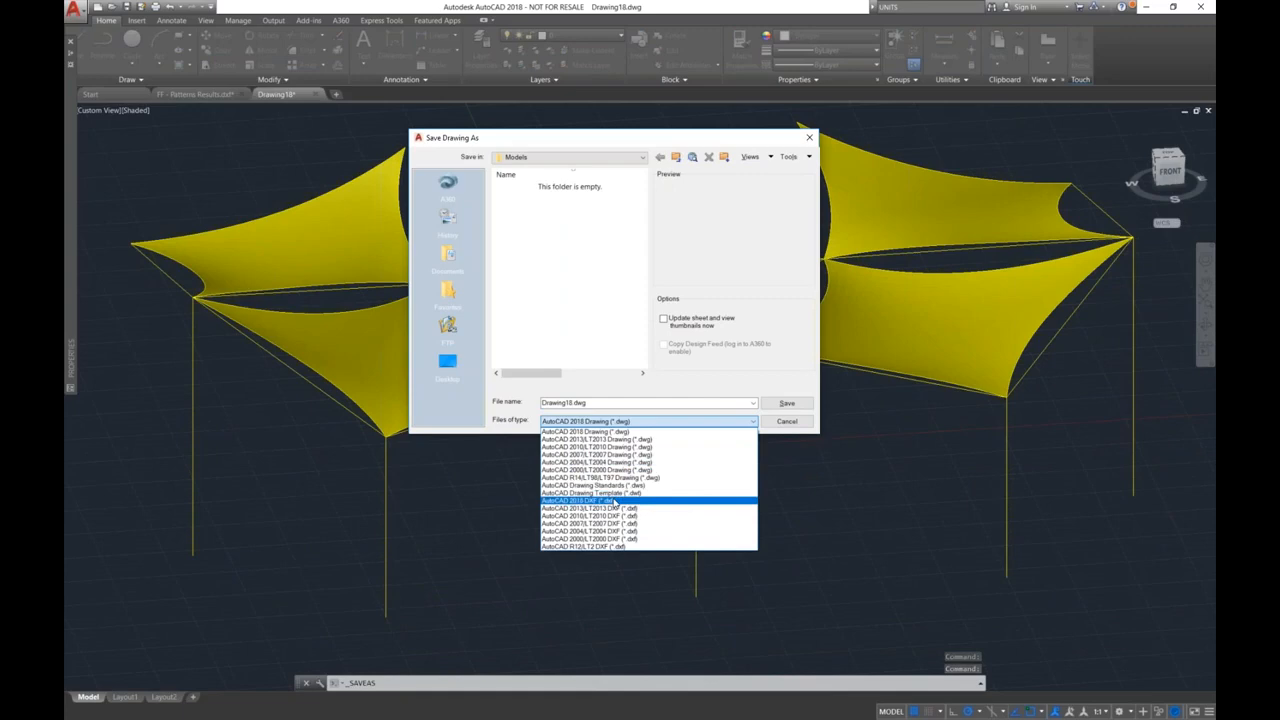
click(614, 500)
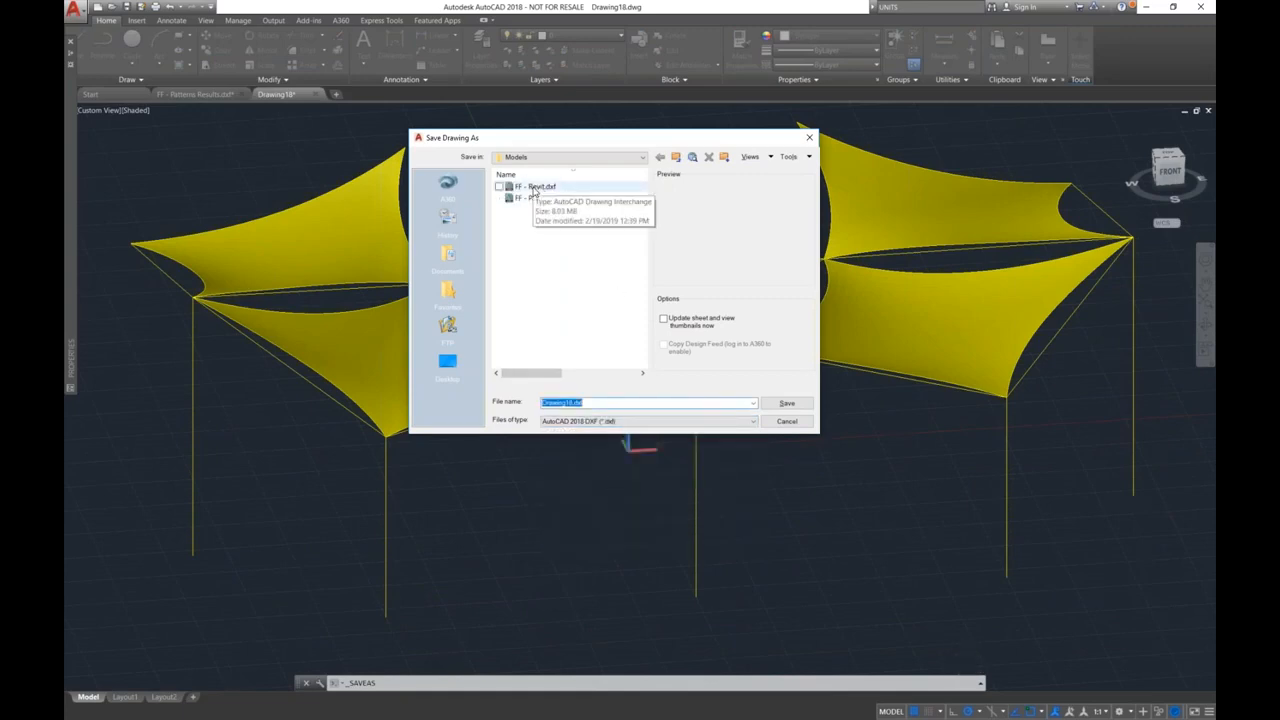
click(786, 423)
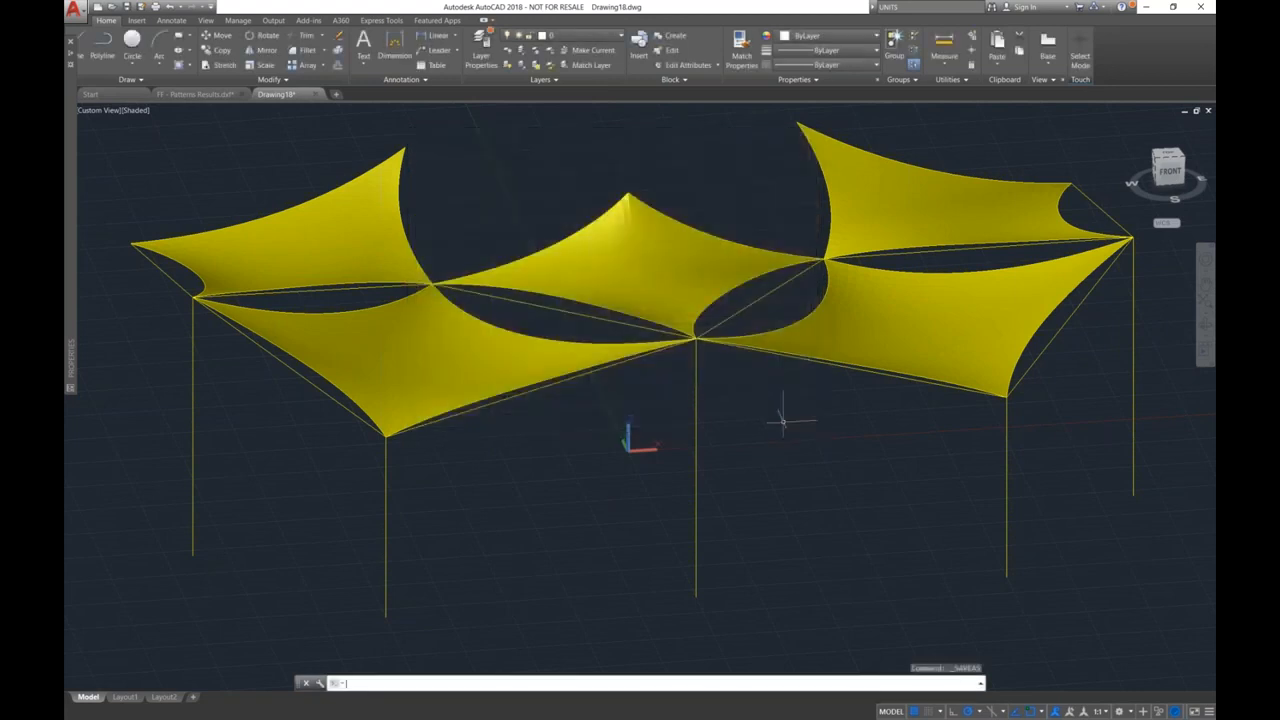
Step: Switch to Revit with the 3D view of the Office Building project
key(super+Tab)
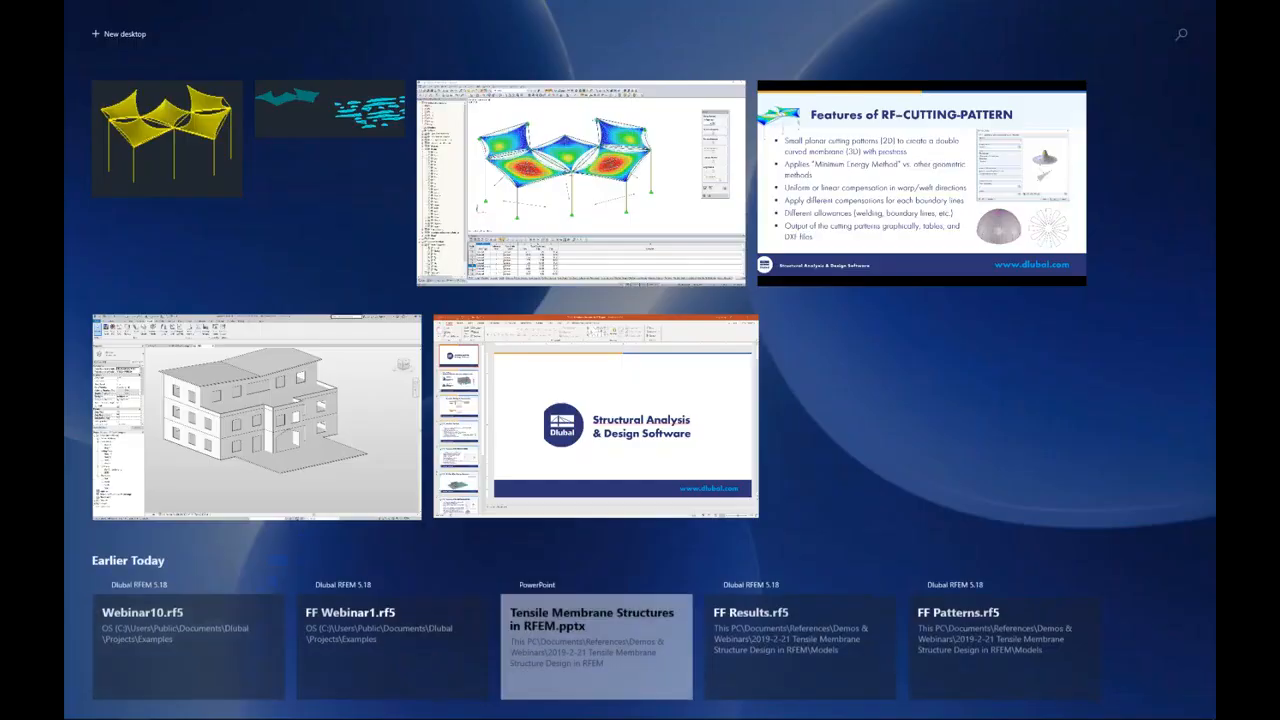
click(410, 415)
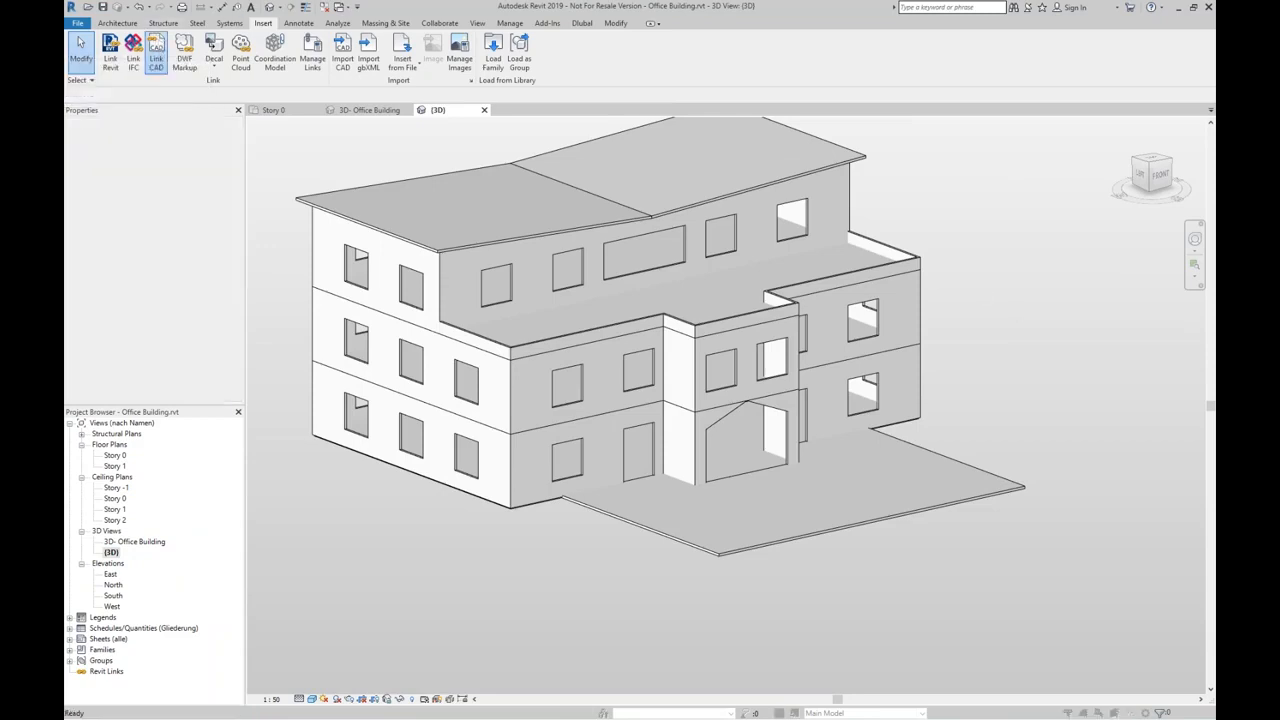
click(591, 383)
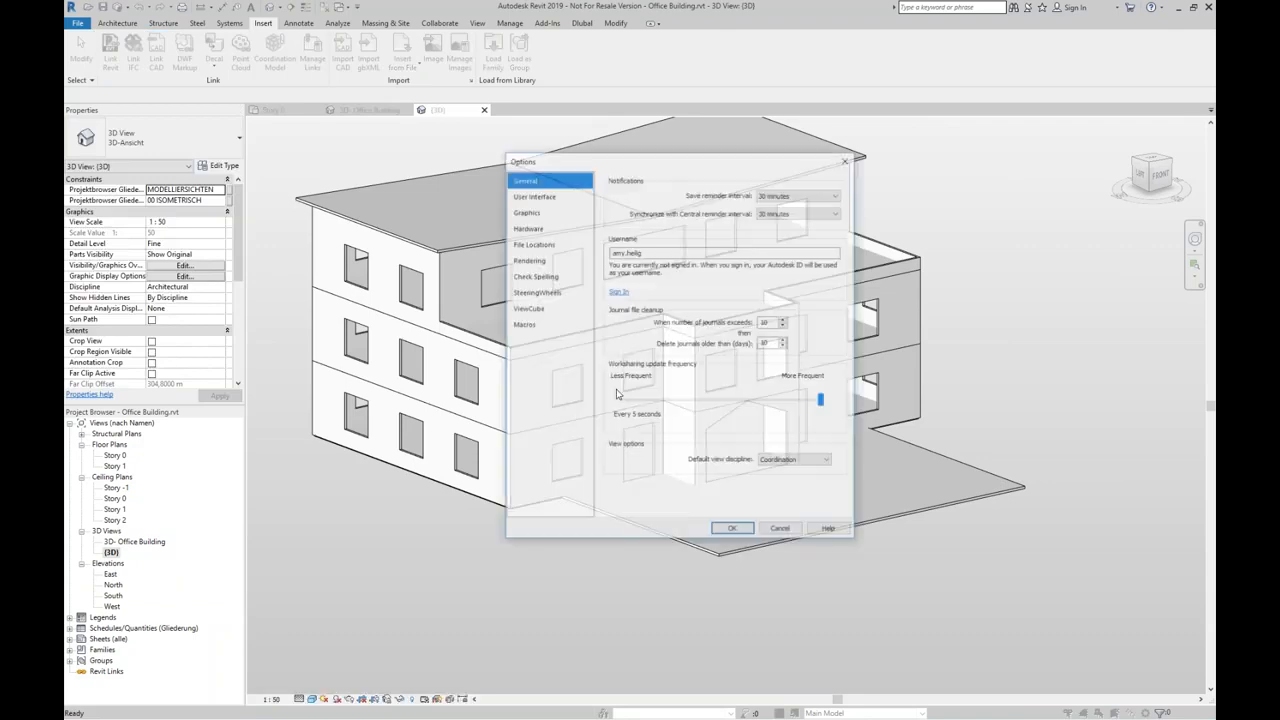
click(779, 532)
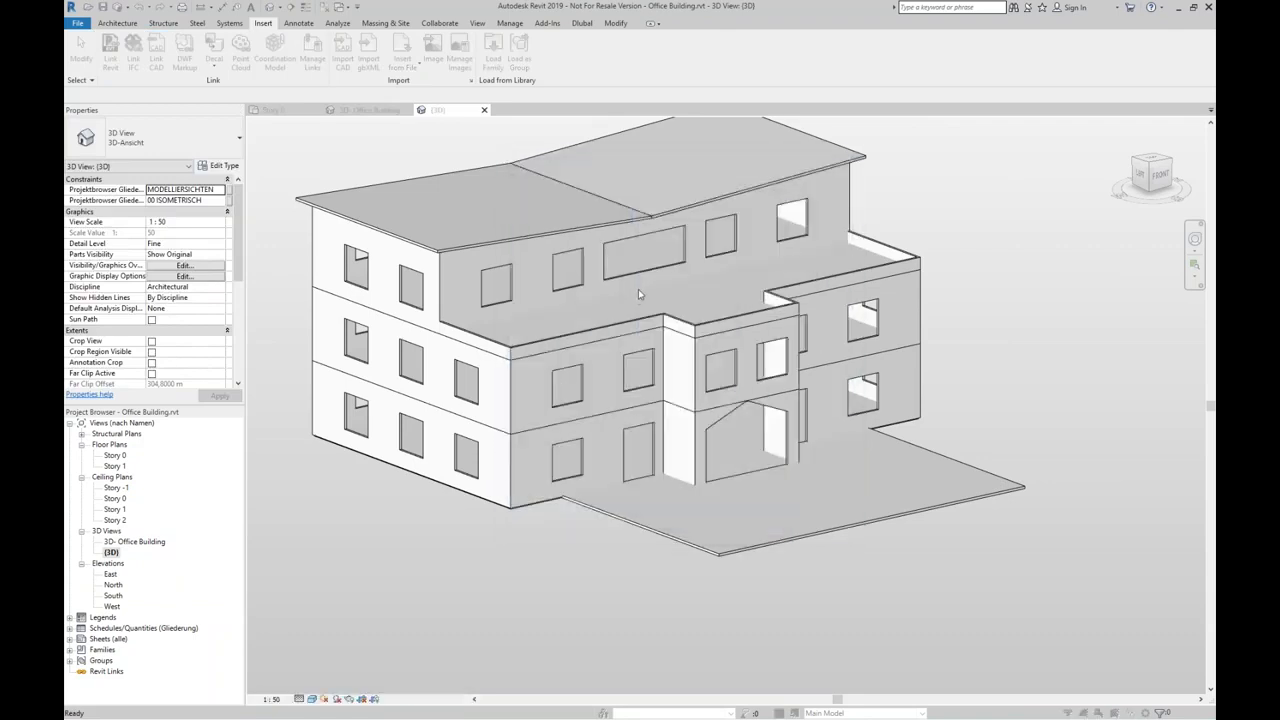
Step: Link the CAD file FF - Revit.dxf into the building model using Auto - Origin to Origin positioning
click(436, 137)
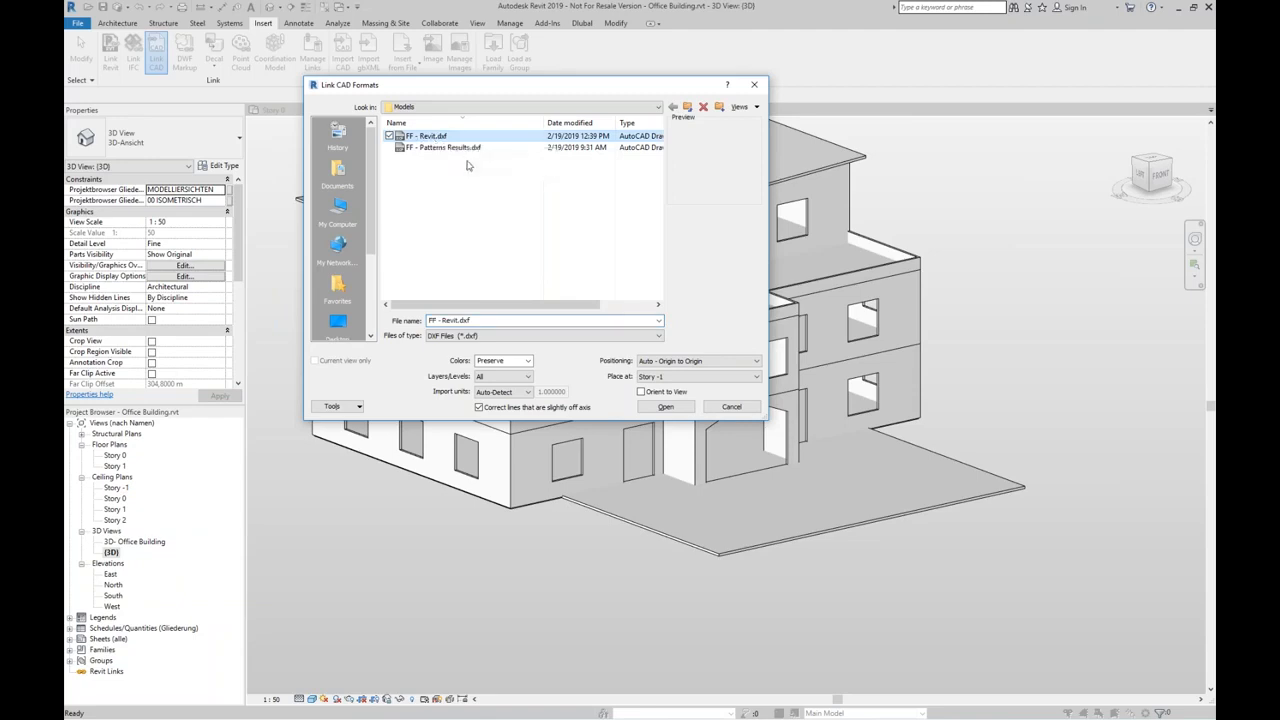
click(665, 361)
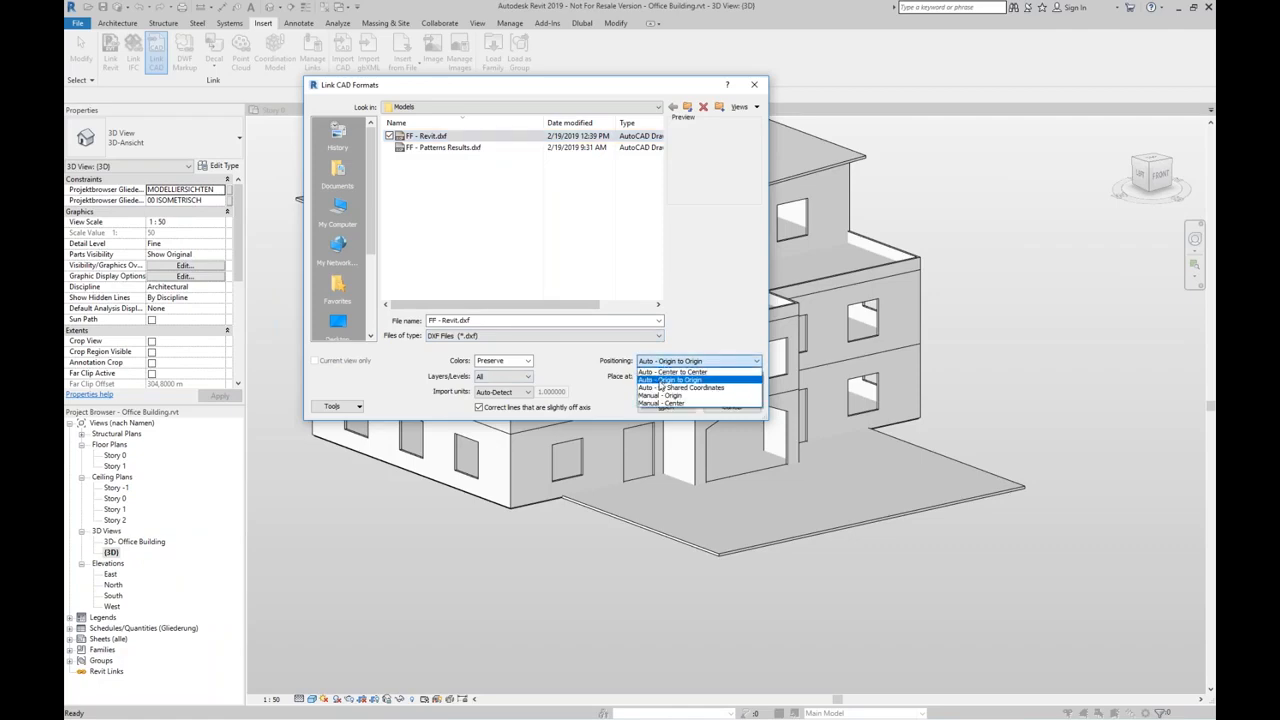
click(660, 381)
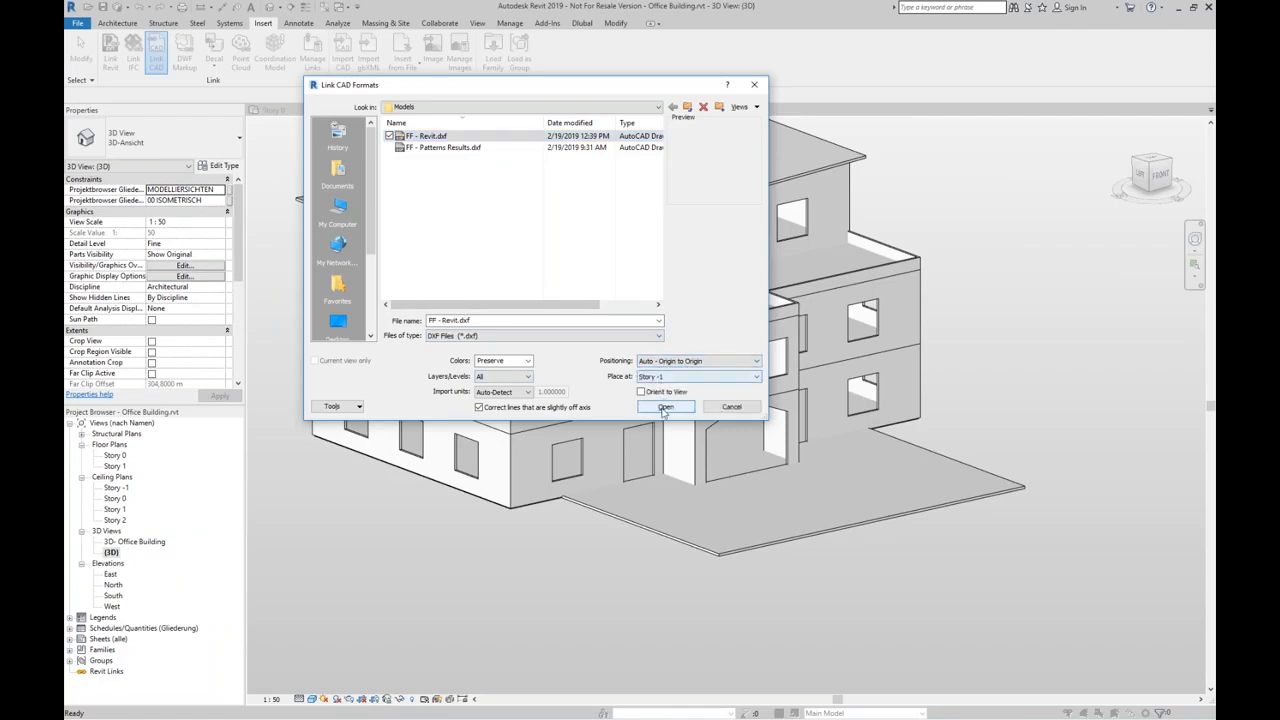
click(664, 407)
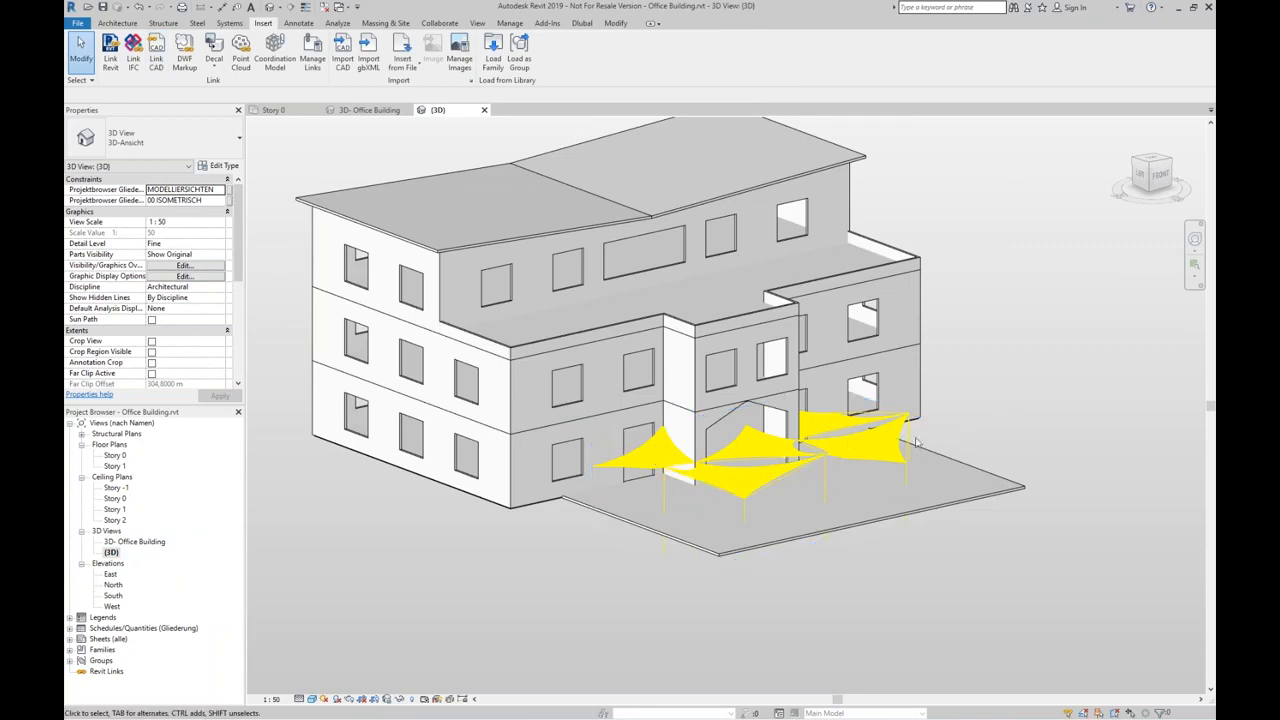
Step: Set the base level of the linked tensile roof to Story 0 and view it in front of the building
click(888, 455)
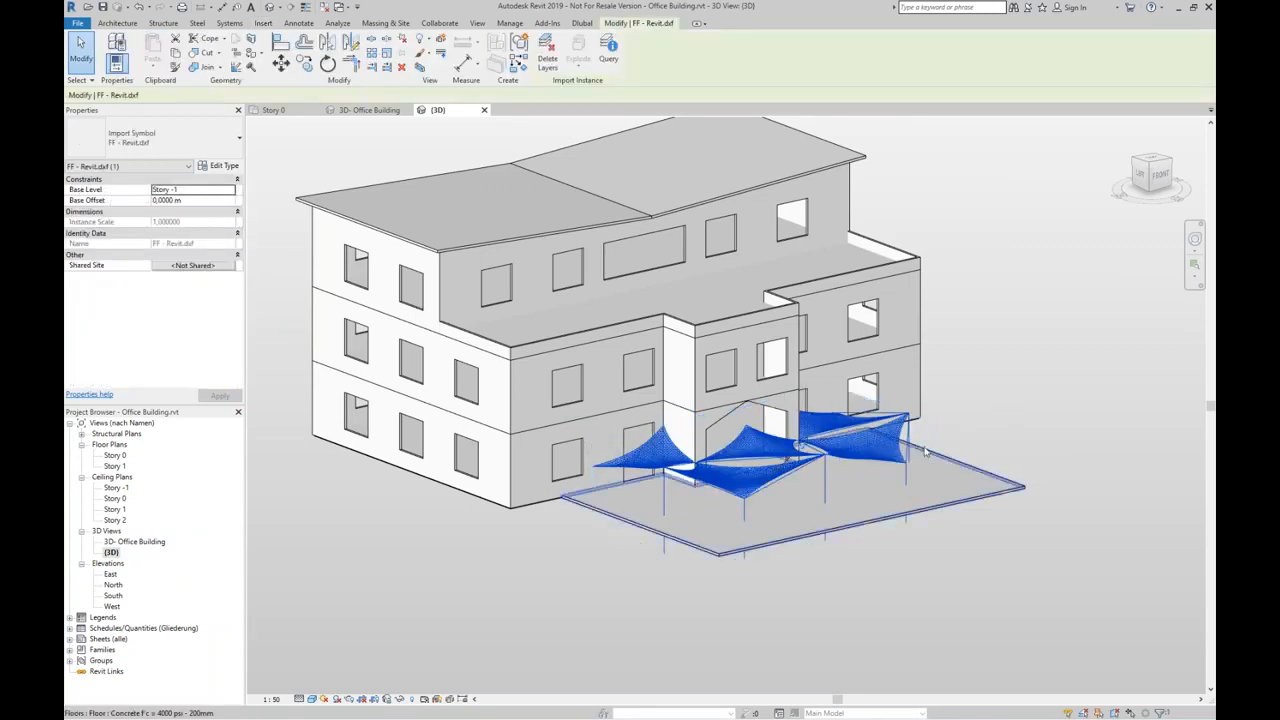
click(205, 190)
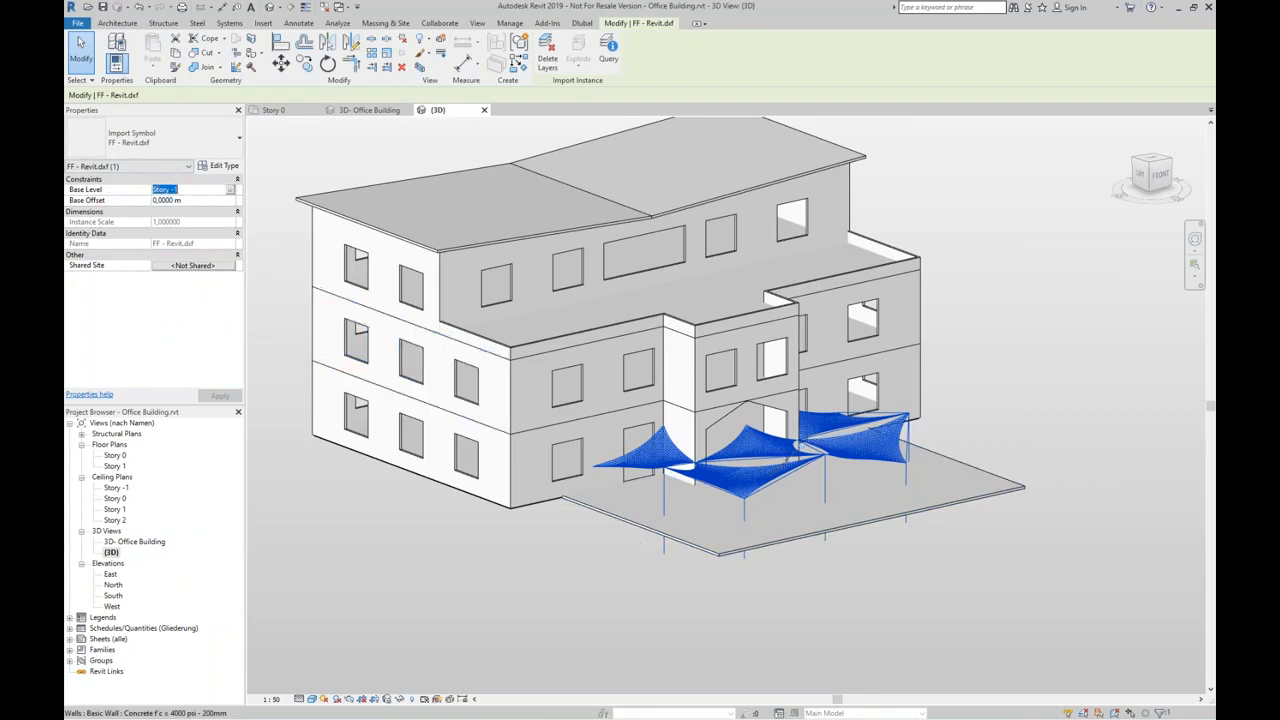
click(229, 192)
click(202, 210)
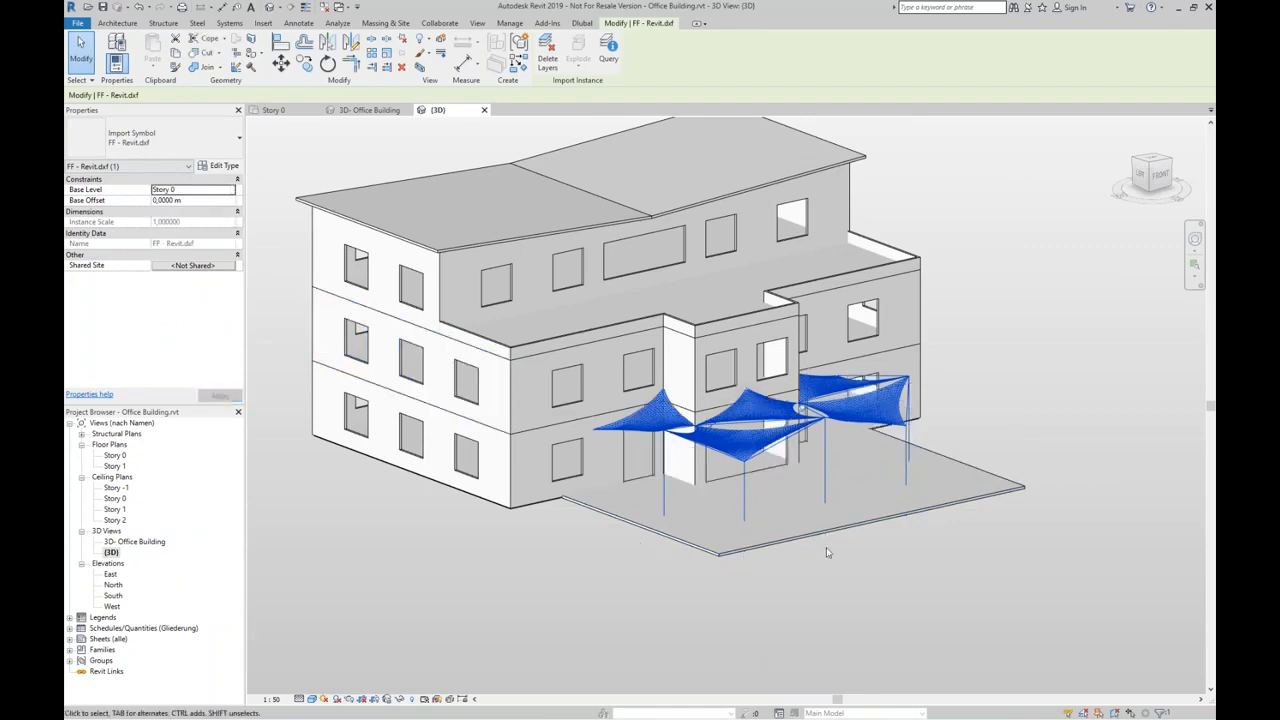
shift+middle_drag(831, 536, 1108, 442)
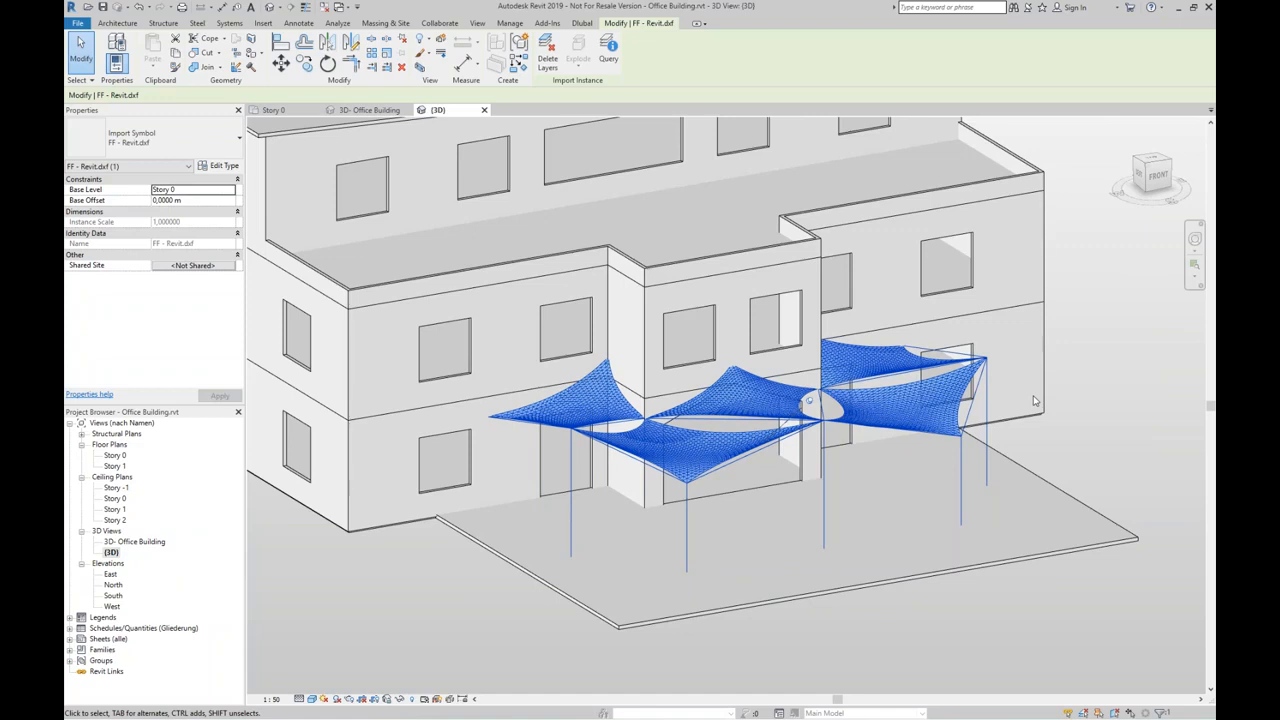
scroll(1035, 401, down, 3)
Step: Switch to the PowerPoint slide show and advance to the More Information slide
key(super+Tab)
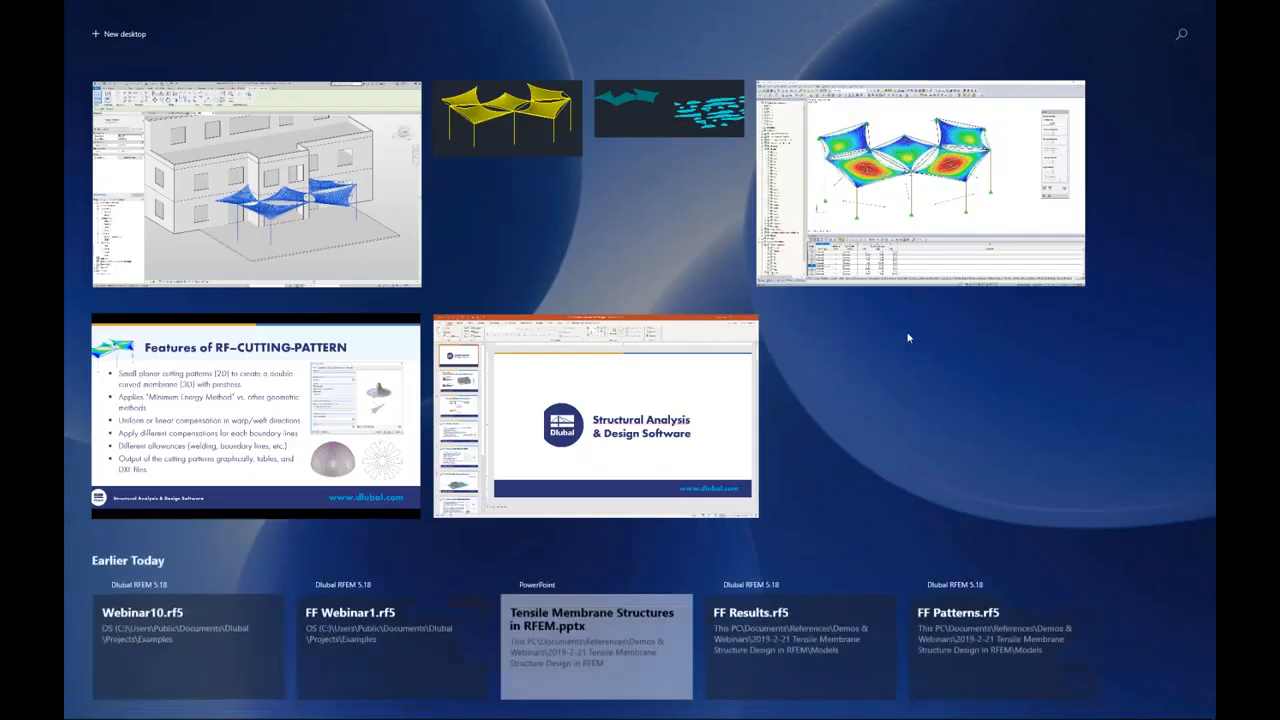
click(405, 405)
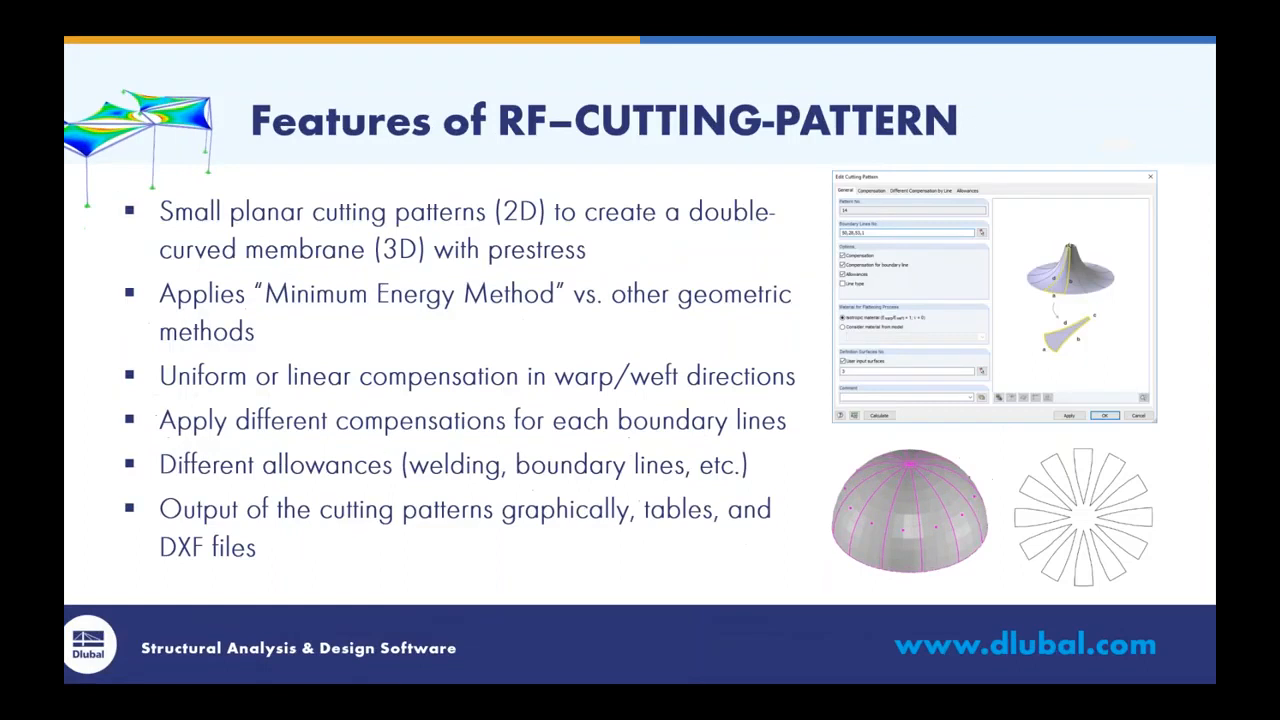
key(Right)
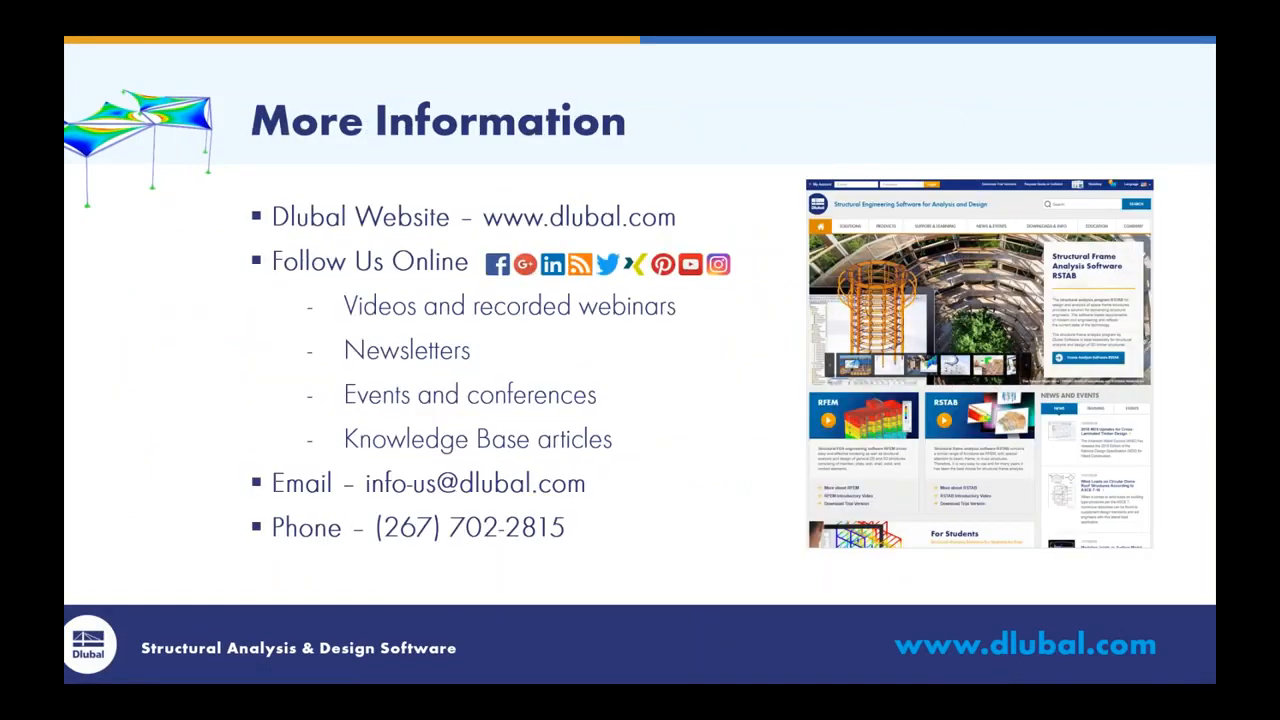